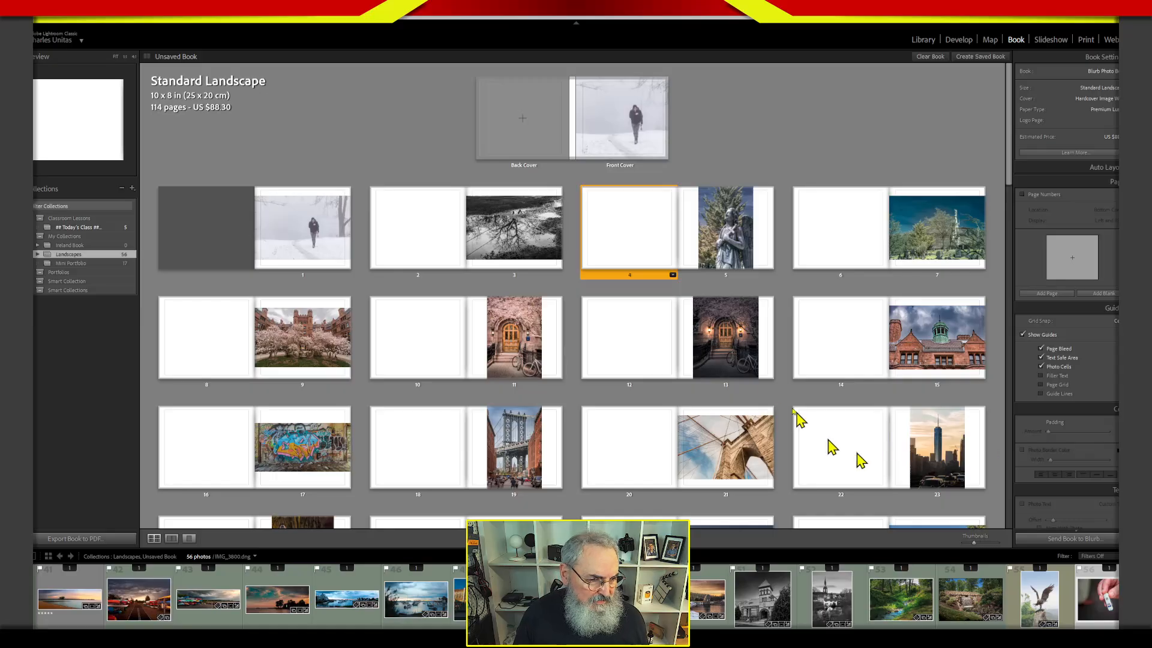
left_click(604, 338)
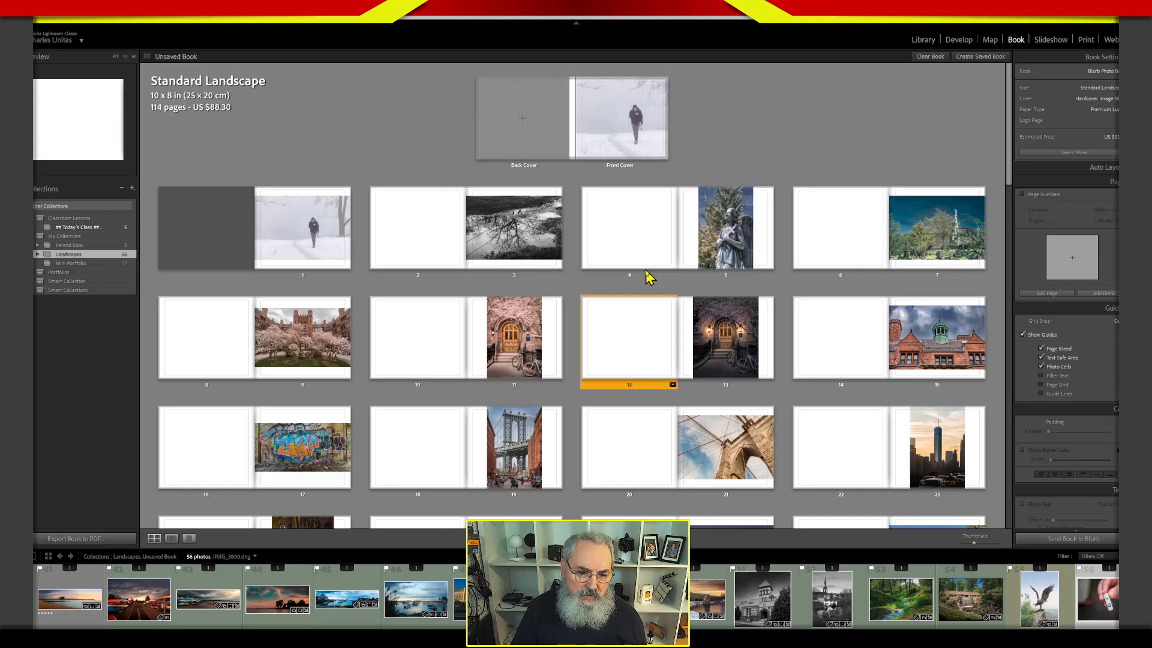
left_click(606, 234)
left_click(707, 168)
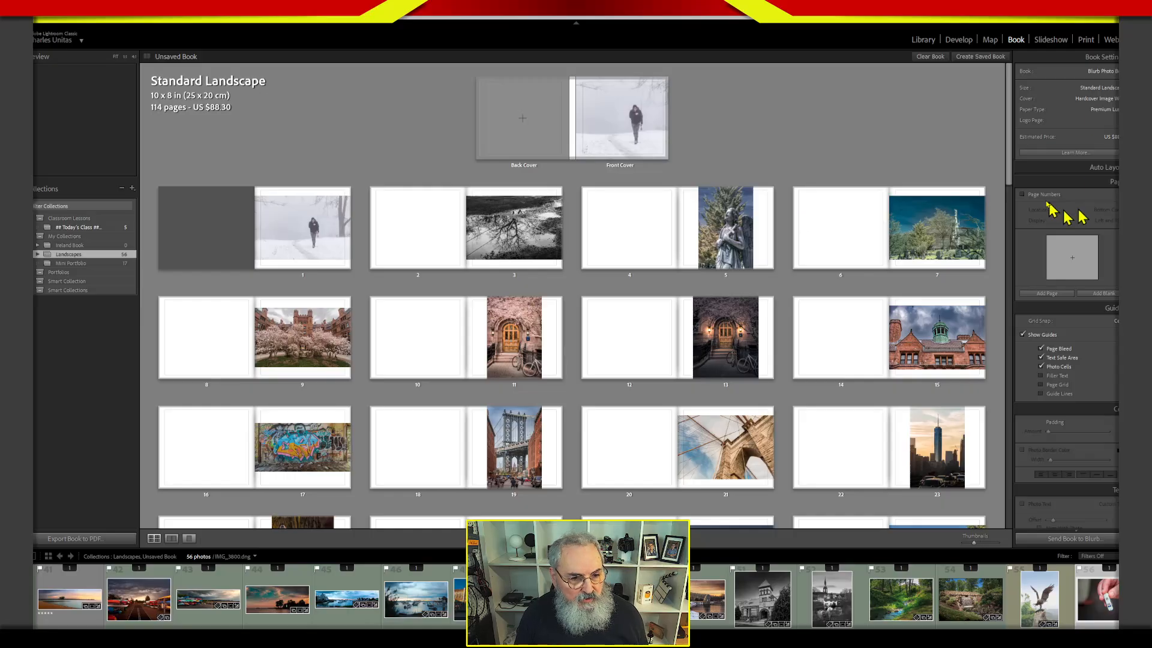
left_click(738, 245)
left_click_drag(735, 243, 747, 247)
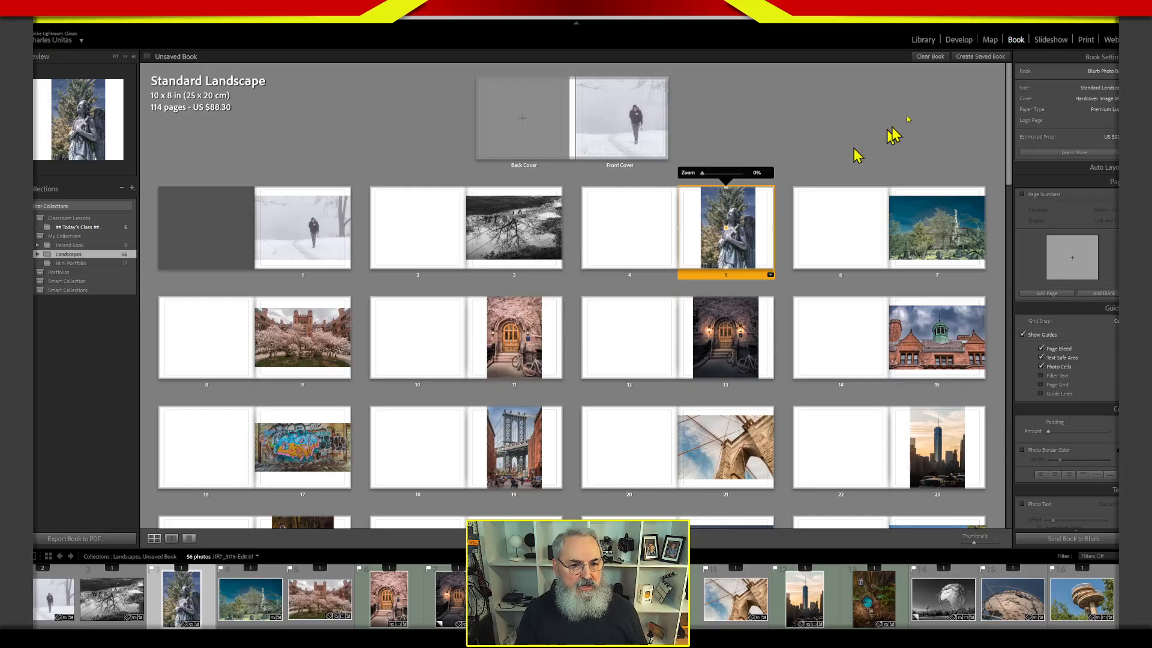
left_click(958, 42)
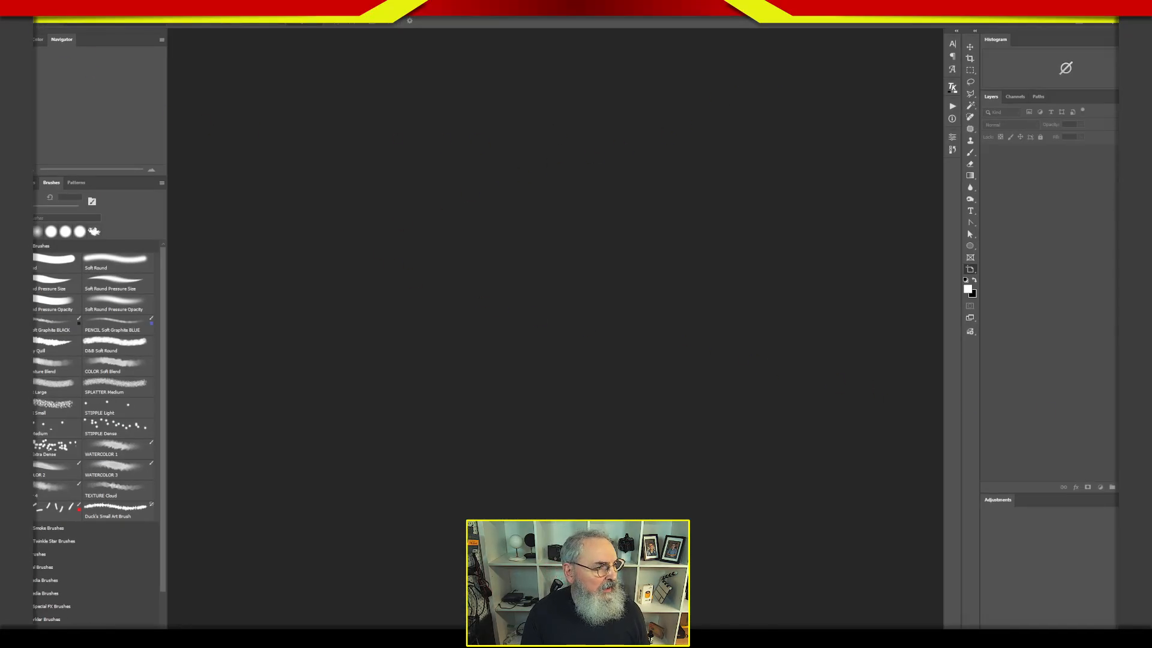
Switch to Photoshop and start a new document, setting its size to 7 by 7 inches.
left_click(26, 8)
left_click(39, 27)
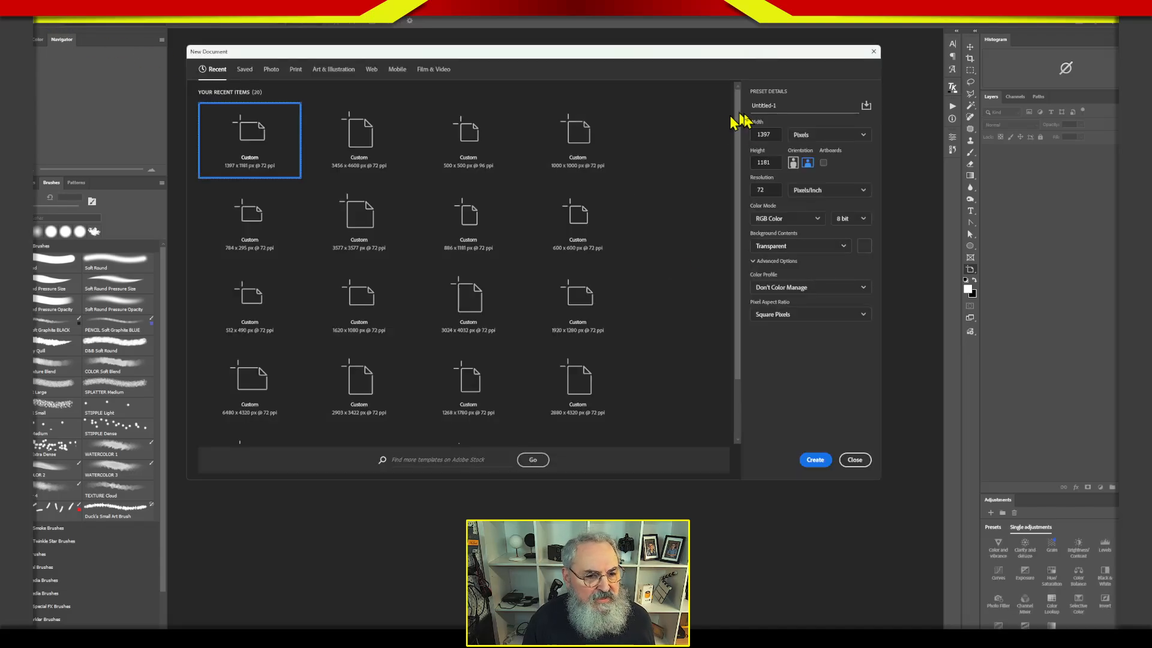
left_click(814, 137)
left_click(813, 170)
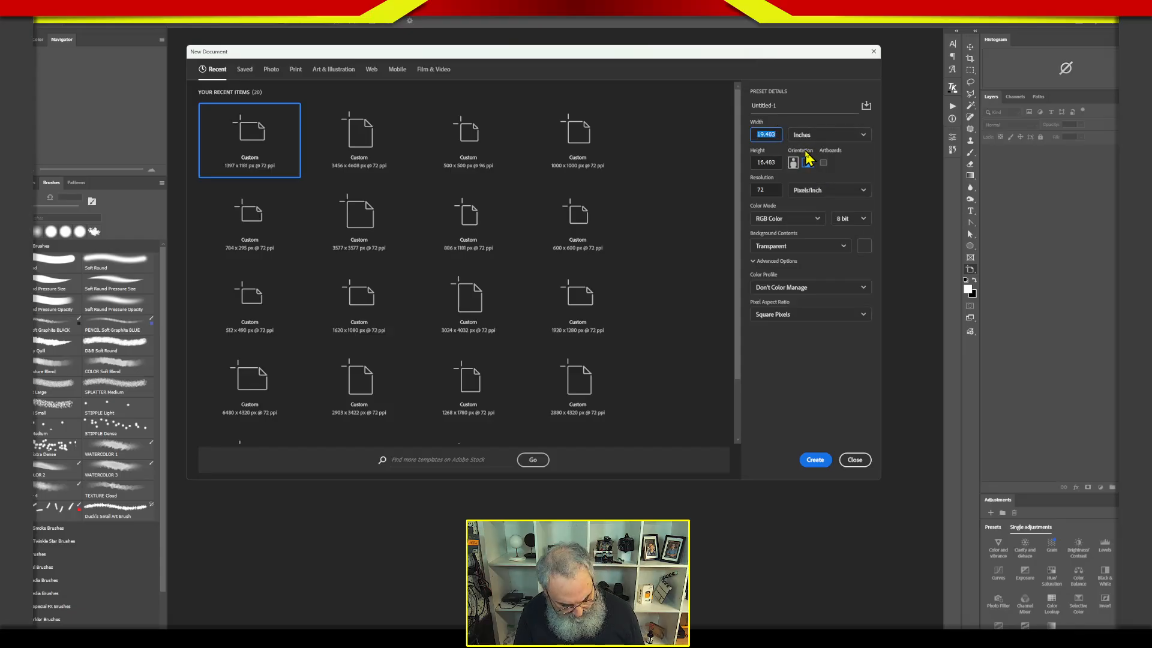
type("7")
key("Tab")
type("7")
left_click(836, 135)
Set the new document's resolution to 300 pixels/inch and its bit depth to 8 bit.
left_click(774, 190)
type("300")
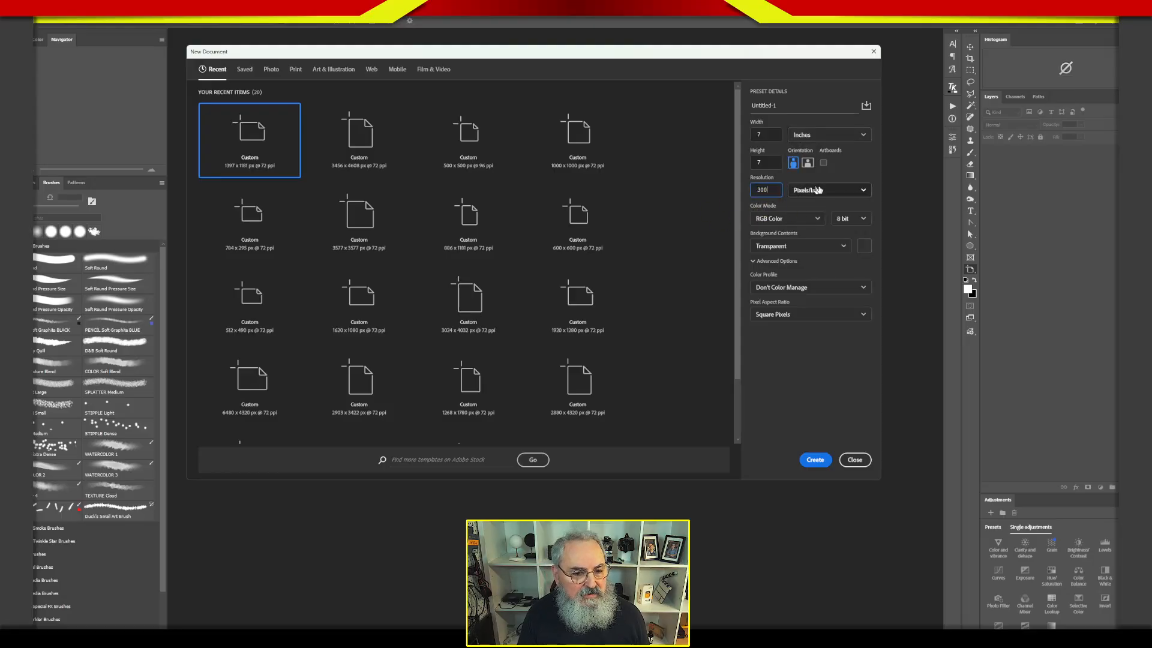
left_click(793, 180)
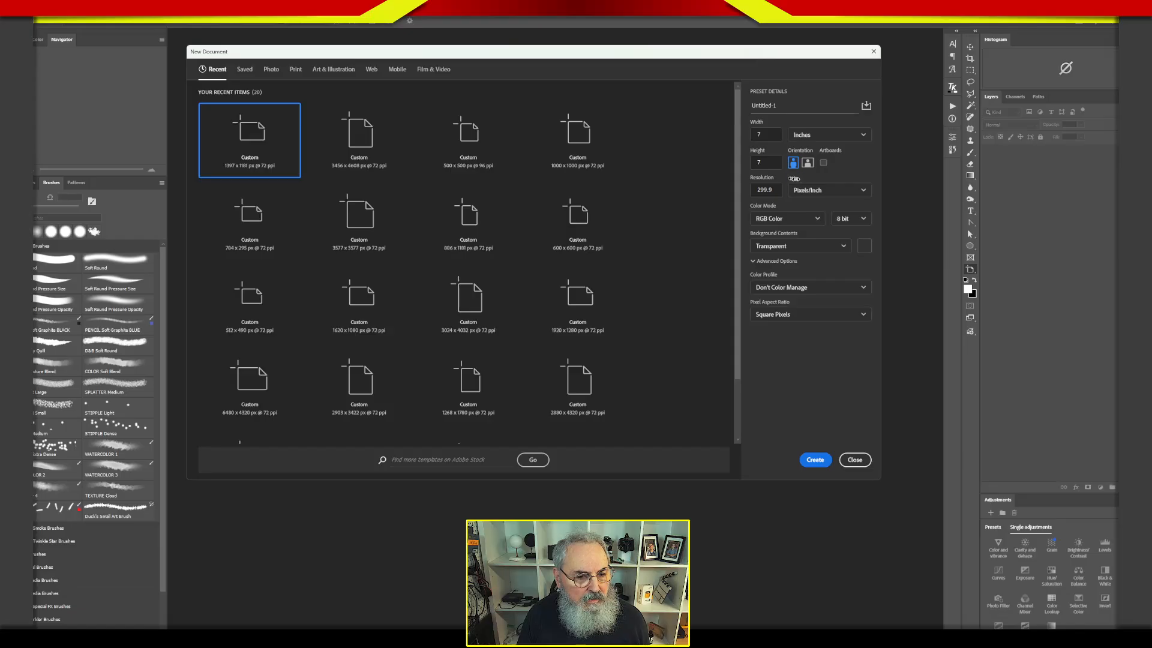
left_click_drag(836, 174, 839, 177)
left_click(779, 191)
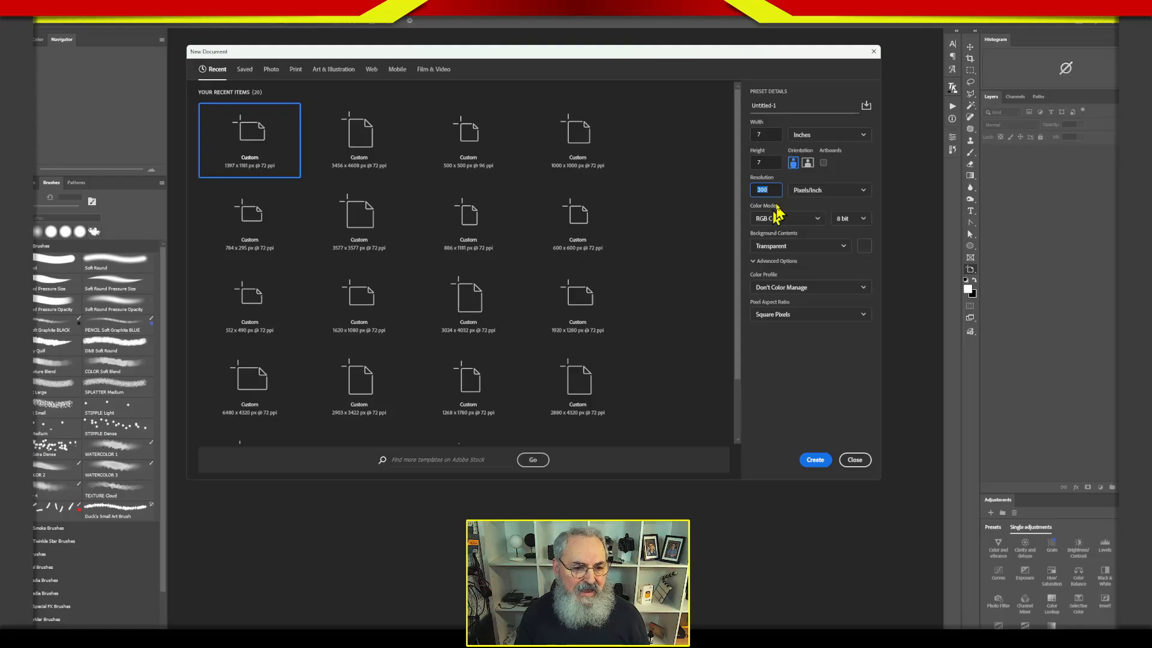
left_click(841, 219)
left_click(848, 227)
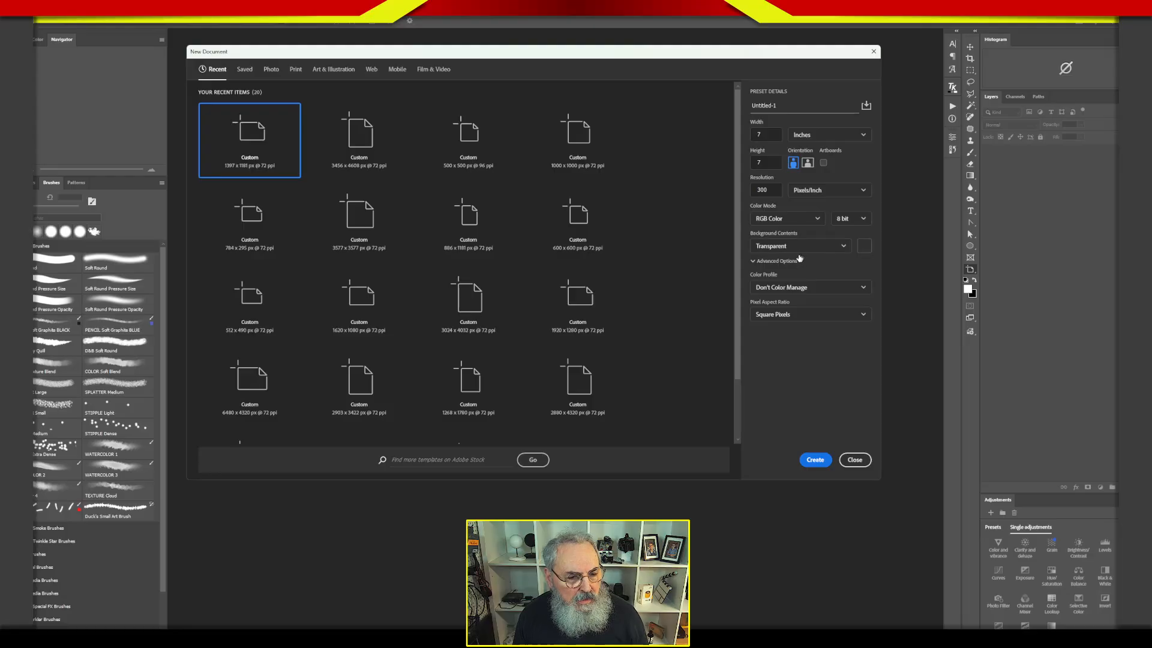
Choose white background contents, enable artboards and create the document.
left_click(801, 247)
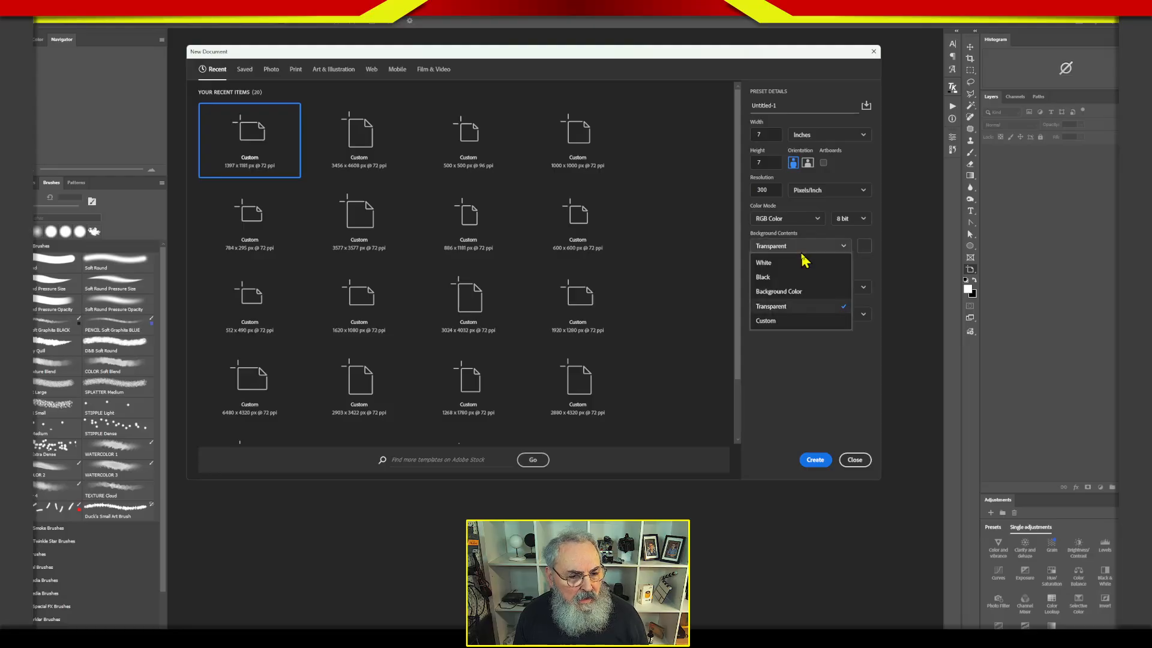
left_click(768, 266)
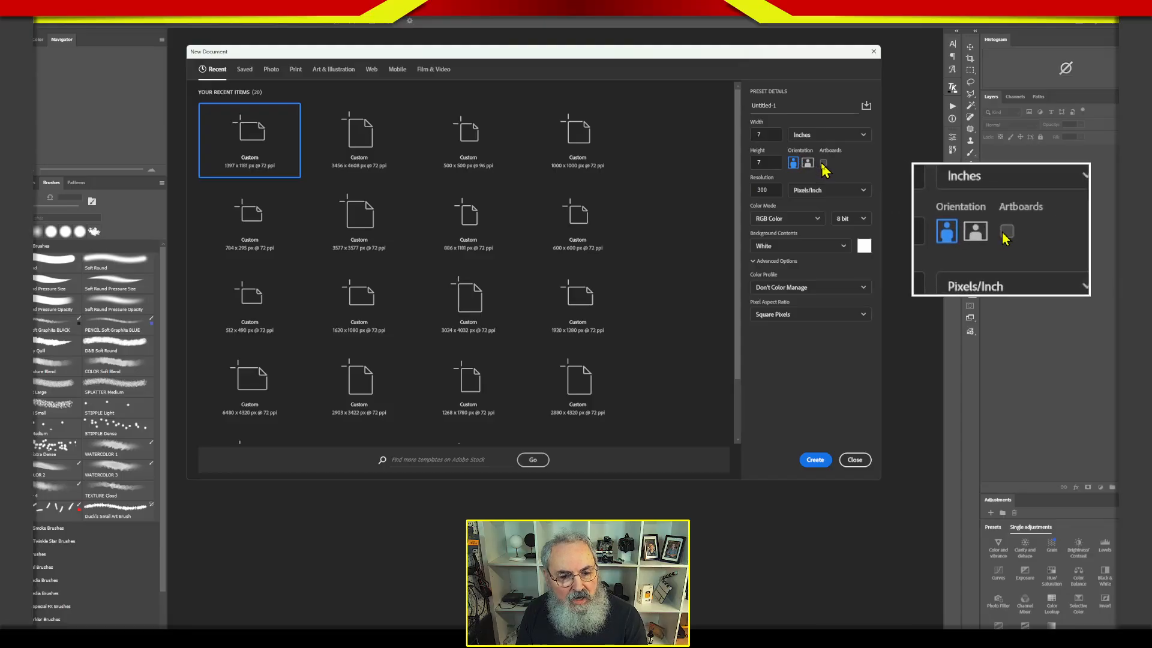
left_click(823, 164)
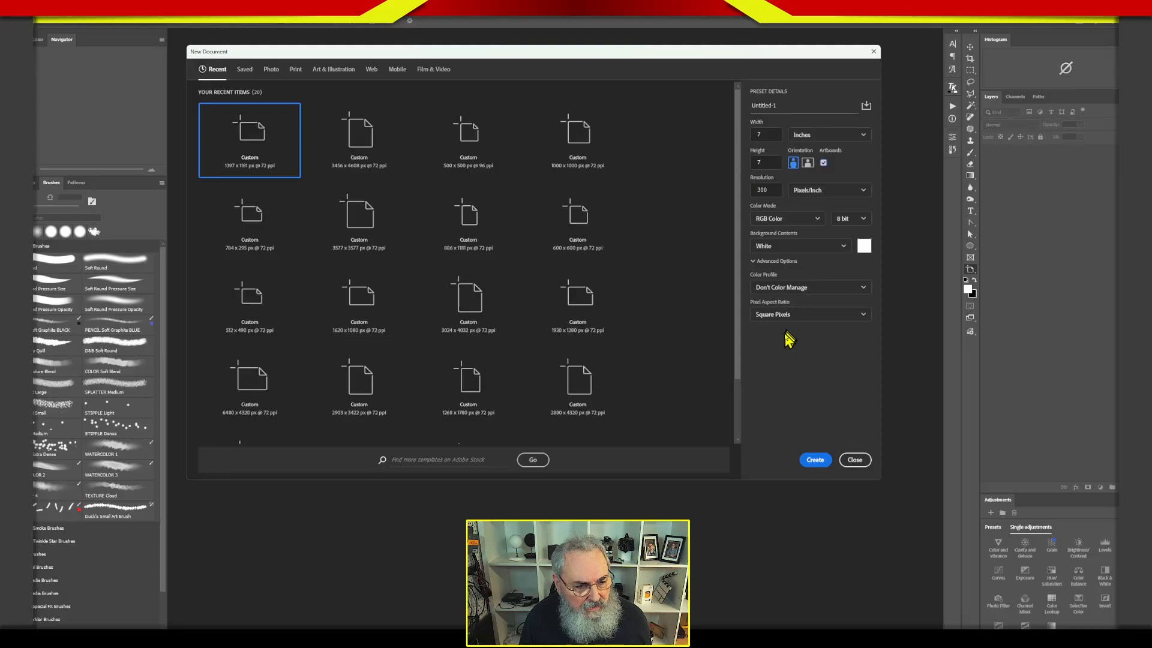
left_click(818, 459)
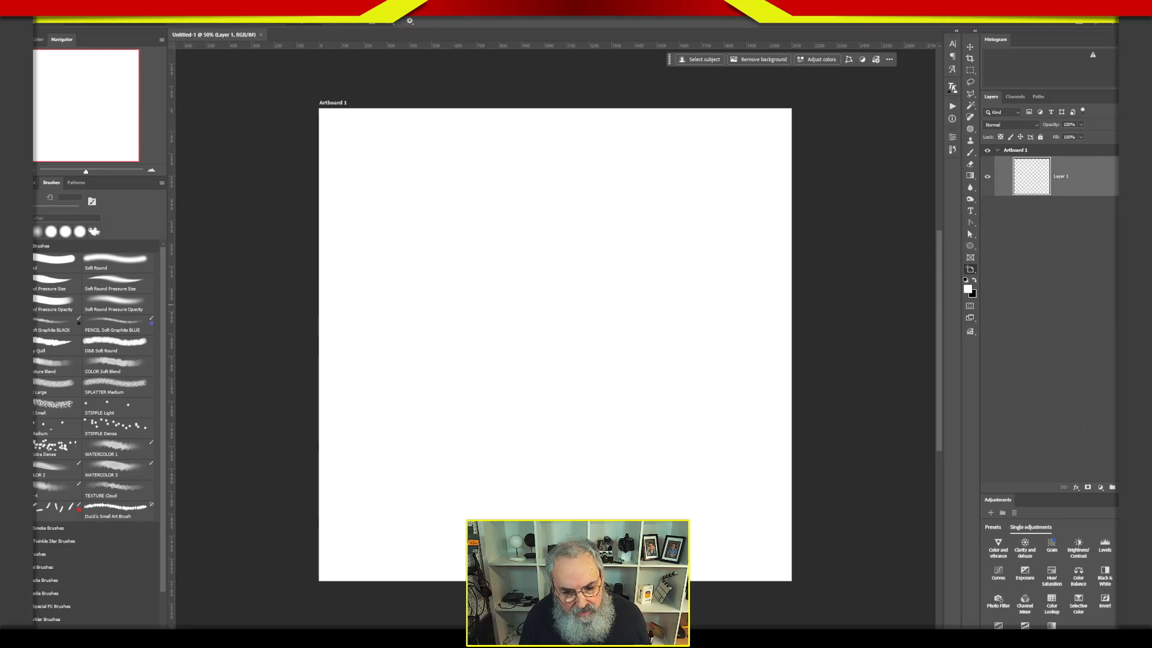
Add a new layer and lasso a strip with a ragged lower edge across the top of the artboard.
key("ctrl+shift+alt+n")
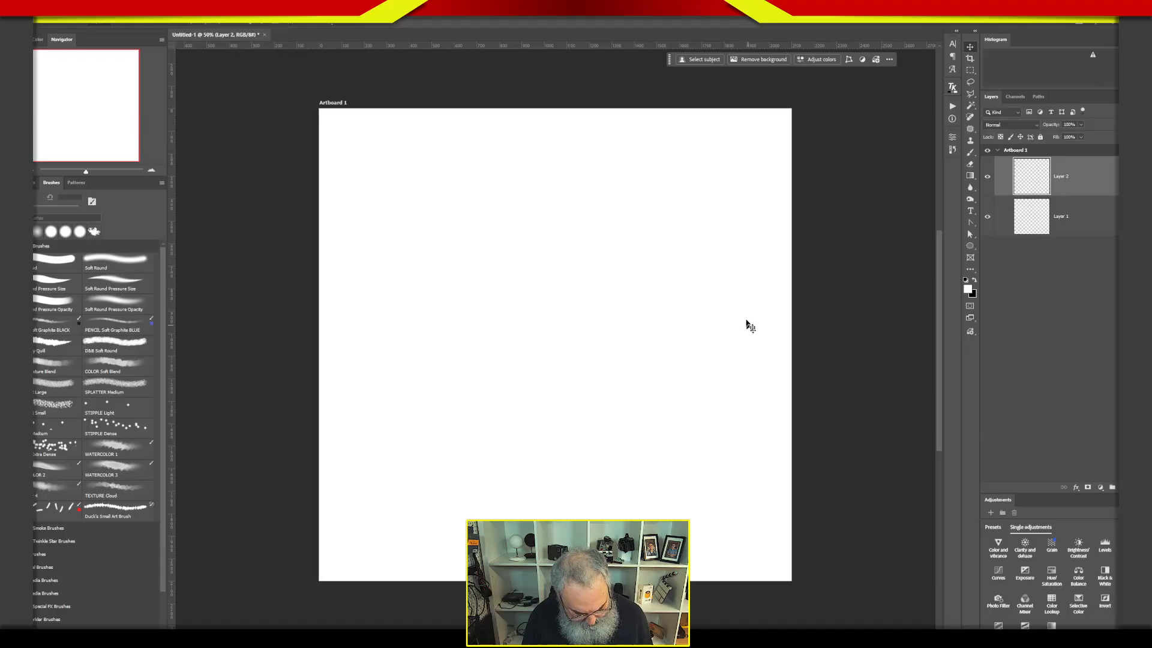
left_click(970, 83)
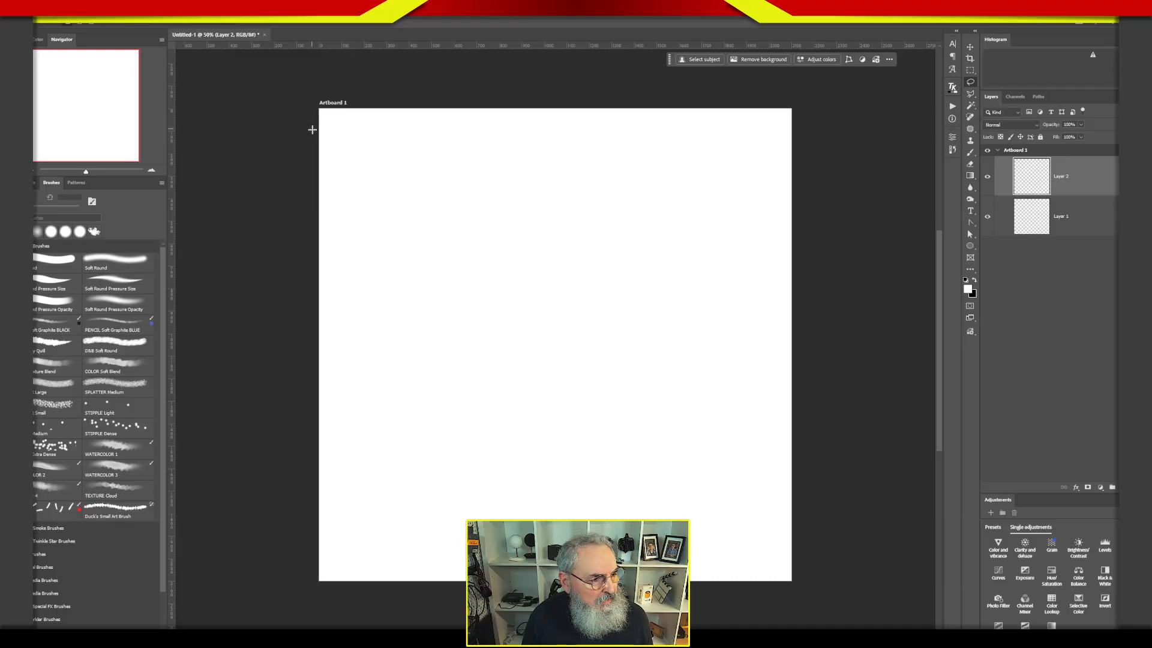
left_click_drag(315, 149, 323, 151)
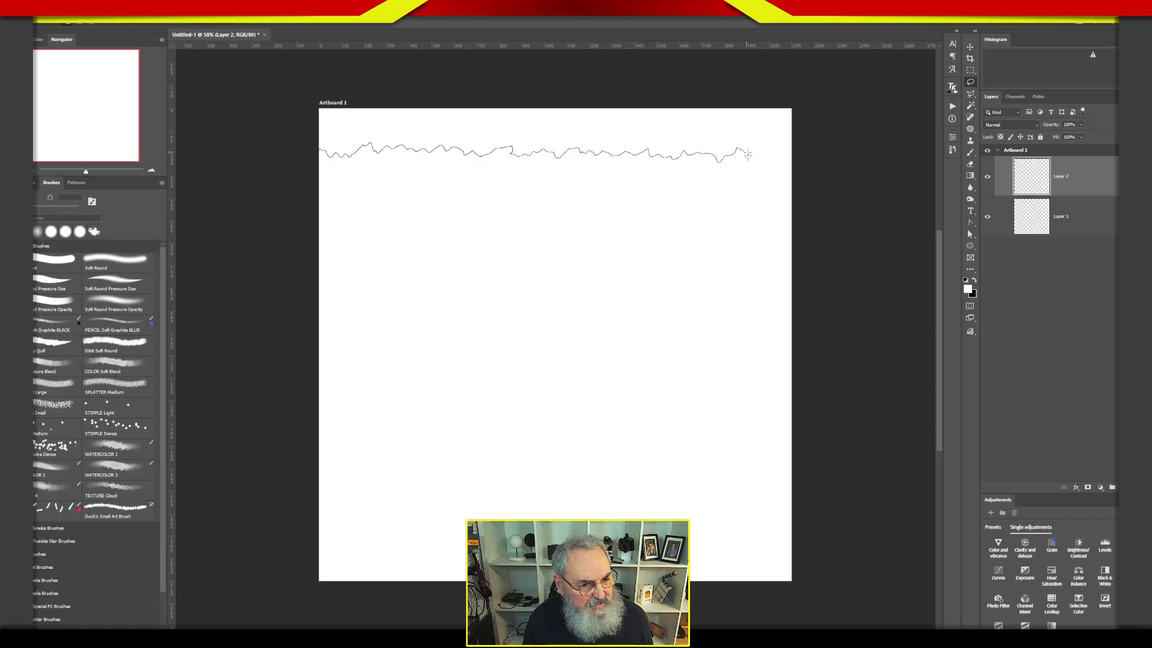
mouse_move(793, 155)
left_mouse_down()
mouse_move(794, 90)
mouse_move(437, 46)
mouse_move(270, 129)
mouse_move(312, 150)
left_mouse_up()
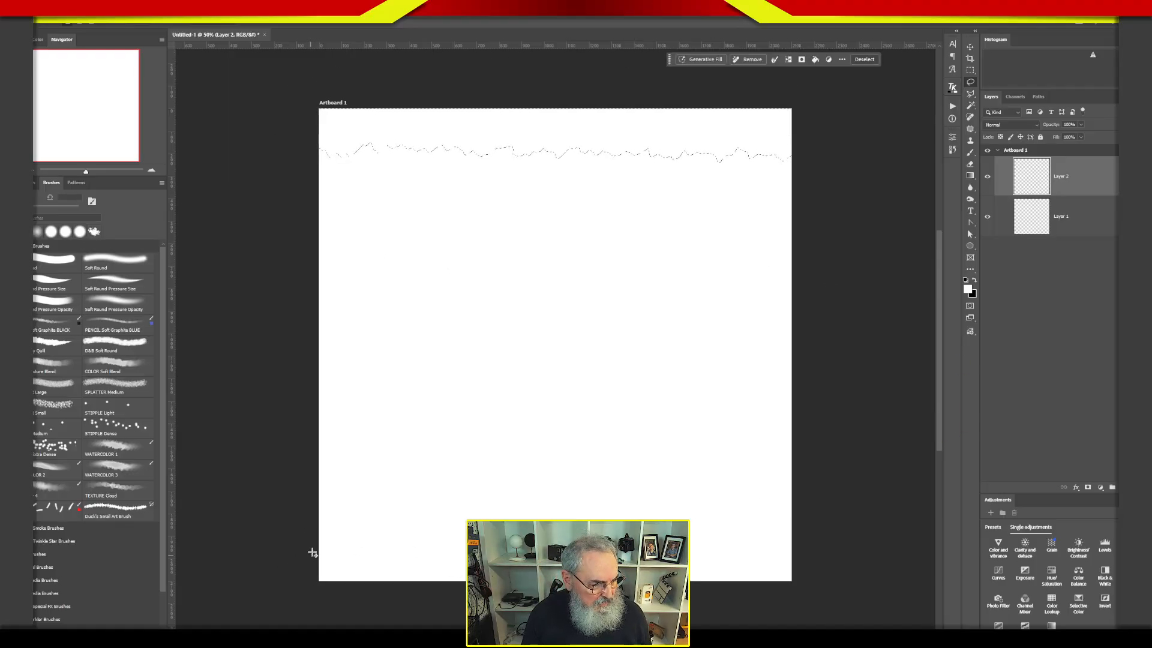
Add a ragged-edged strip along the bottom of the artboard to the selection, fill both strips with black and deselect.
left_click_drag(313, 547, 316, 545)
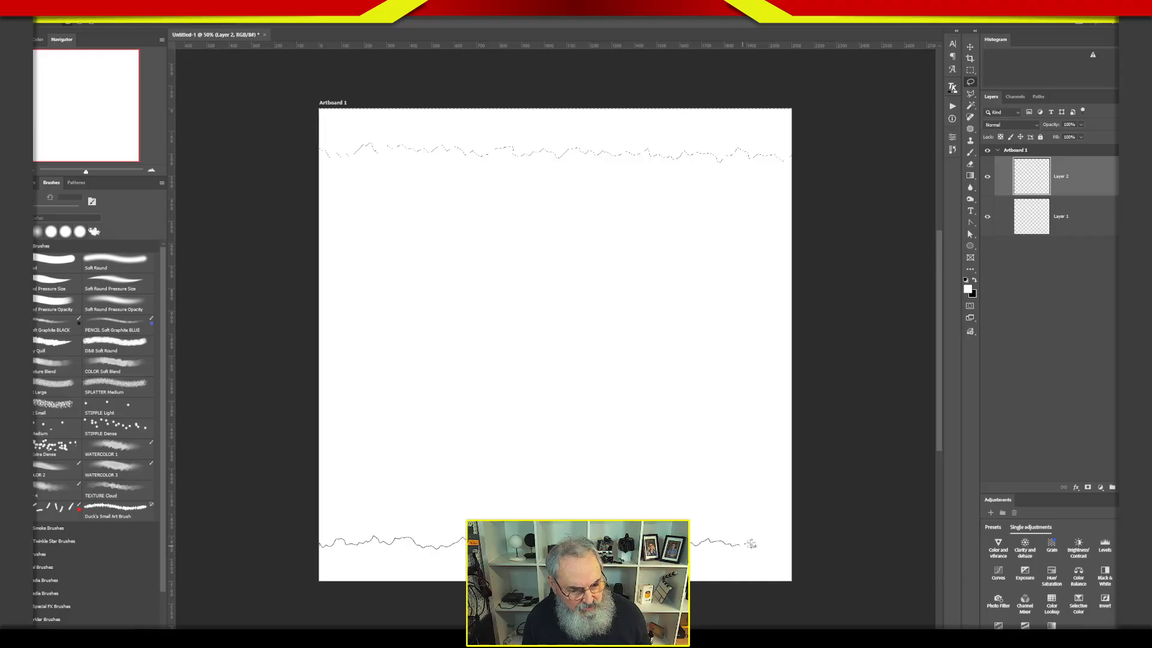
mouse_move(795, 542)
left_mouse_down()
mouse_move(797, 582)
mouse_move(752, 600)
mouse_move(365, 622)
mouse_move(289, 600)
mouse_move(378, 538)
left_mouse_up()
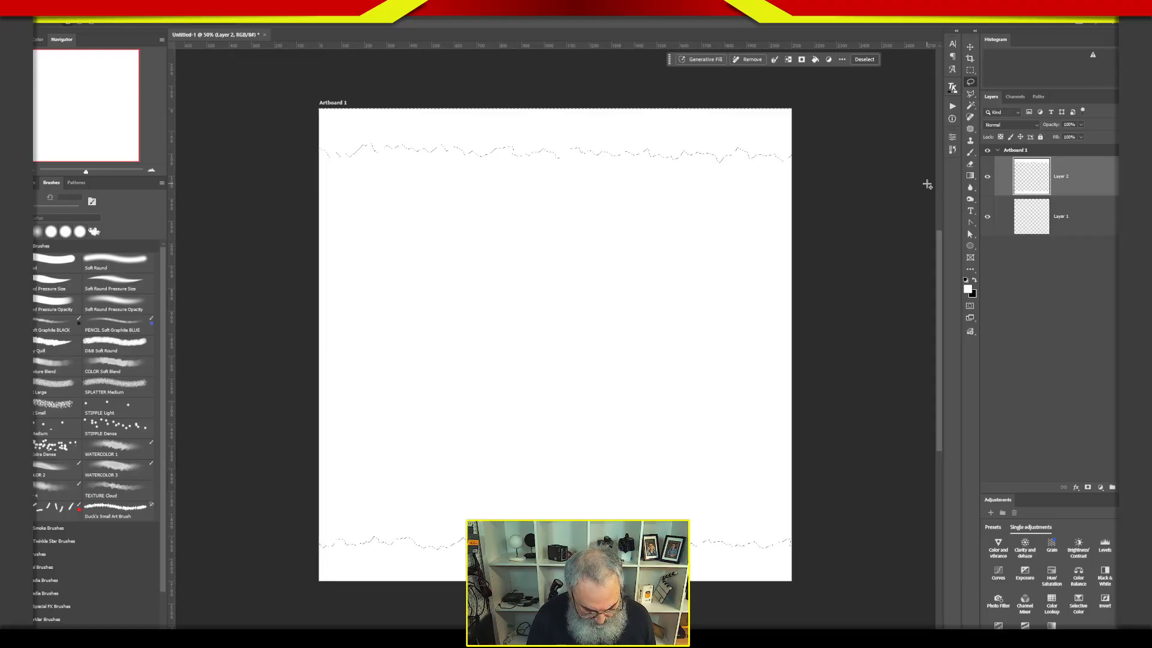
key("ctrl+BackSpace")
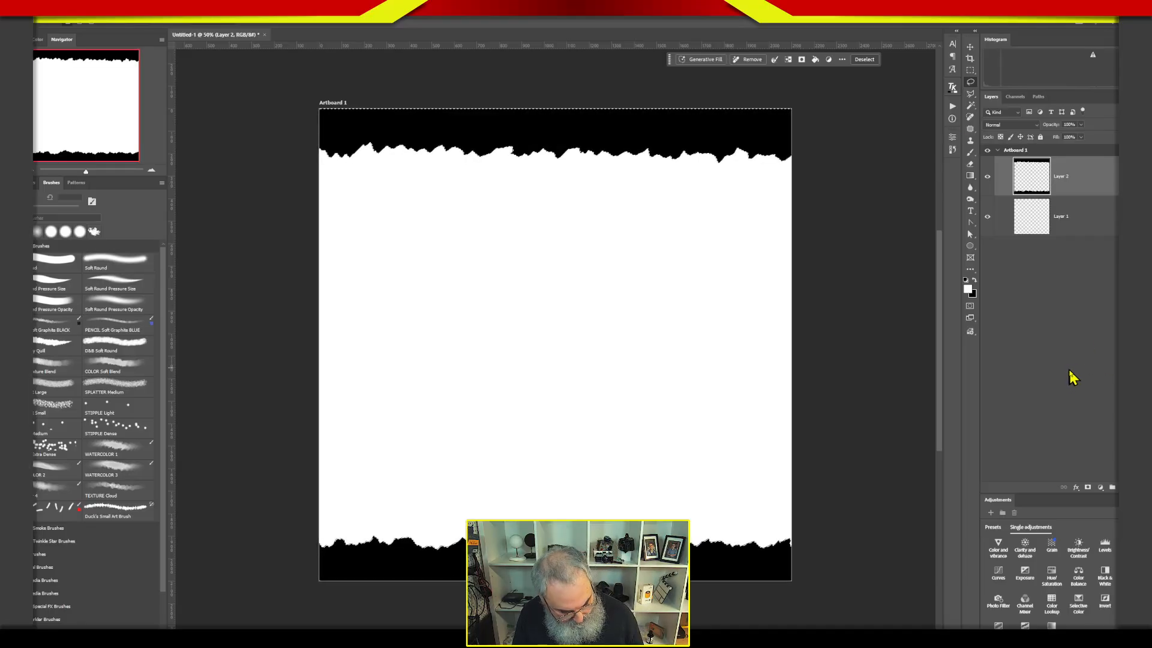
key("ctrl+d")
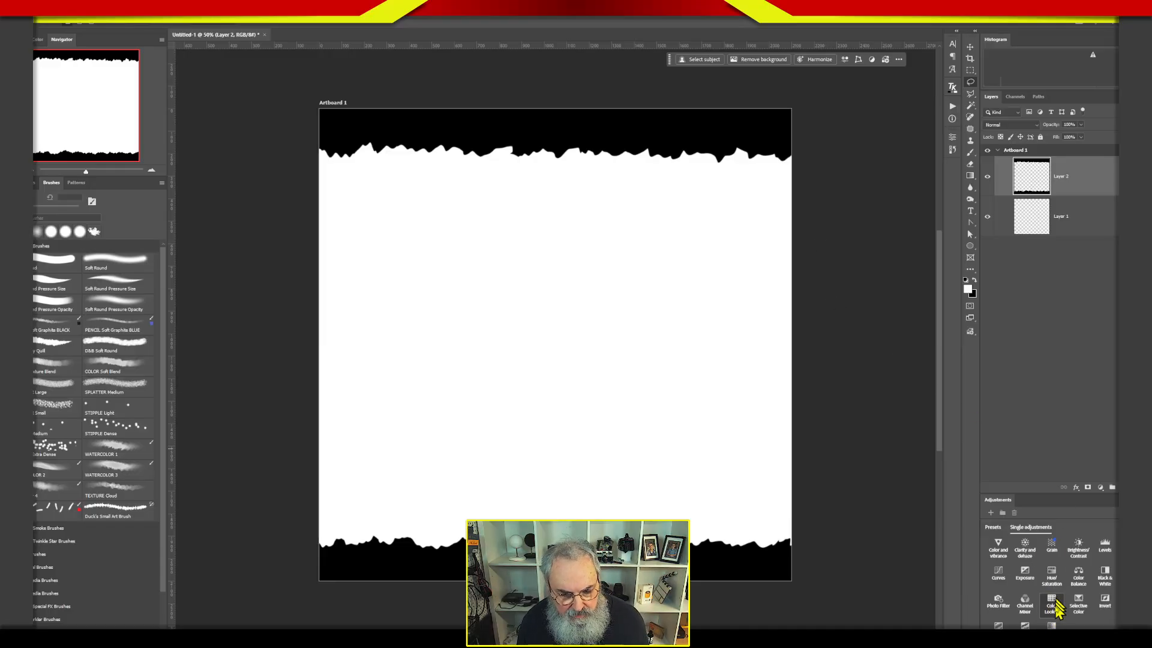
Add a solid color fill layer in muted orange-brown (#b98063) and clip it to the ragged strip layer below.
left_click(1088, 488)
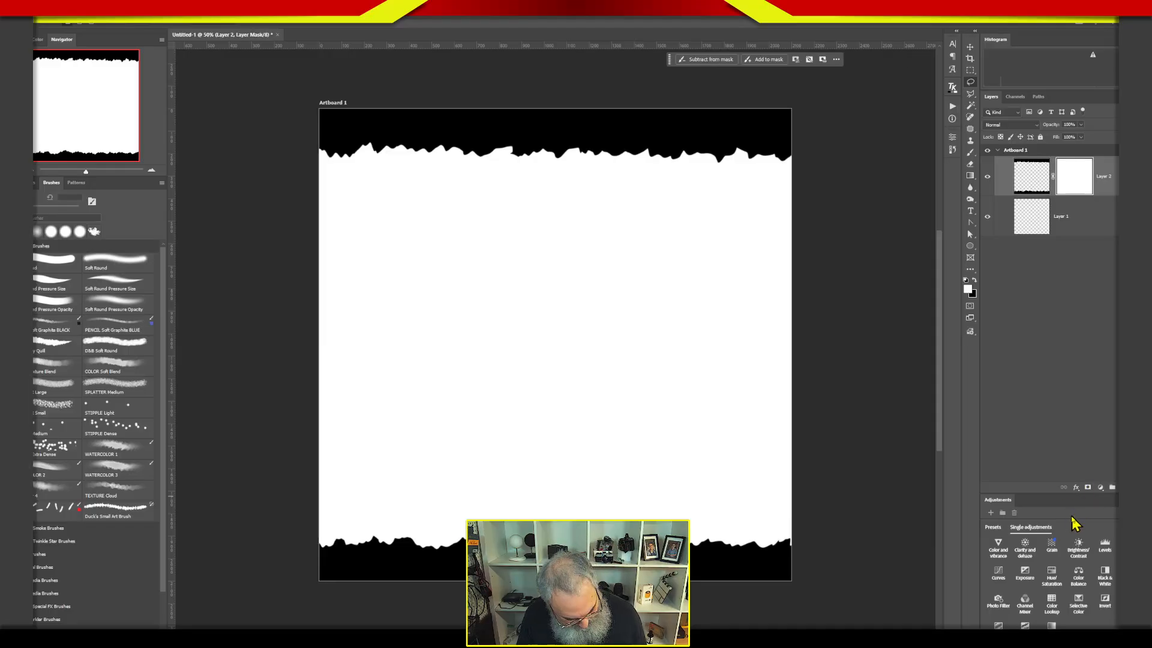
key("ctrl+z")
left_click(1099, 487)
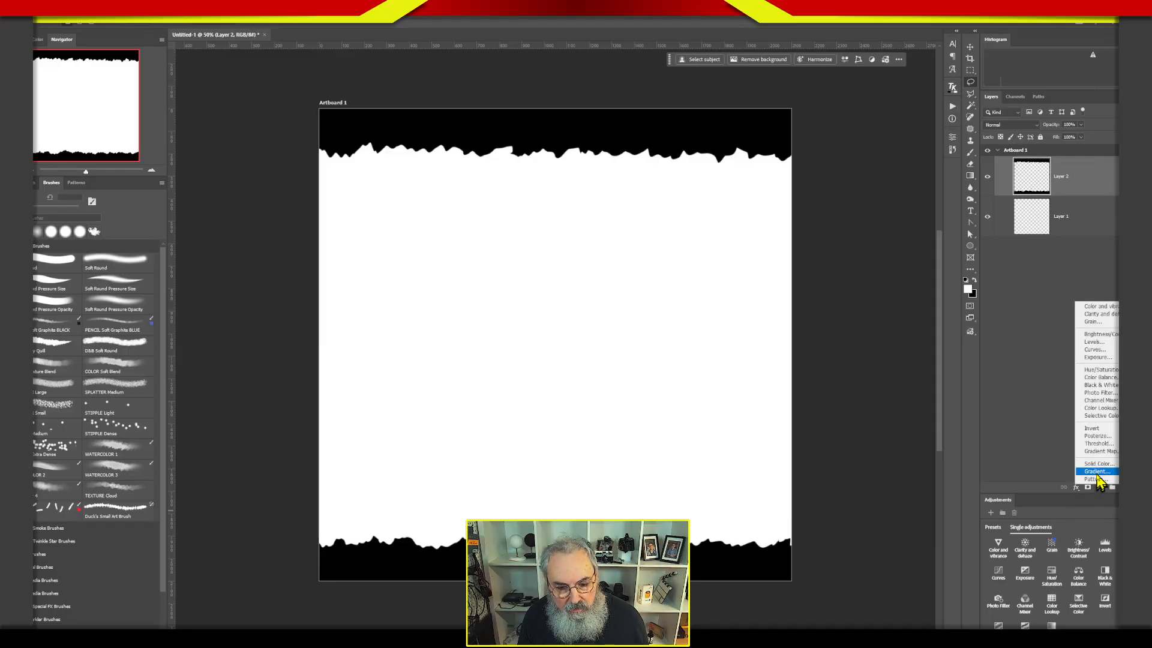
left_click(1097, 464)
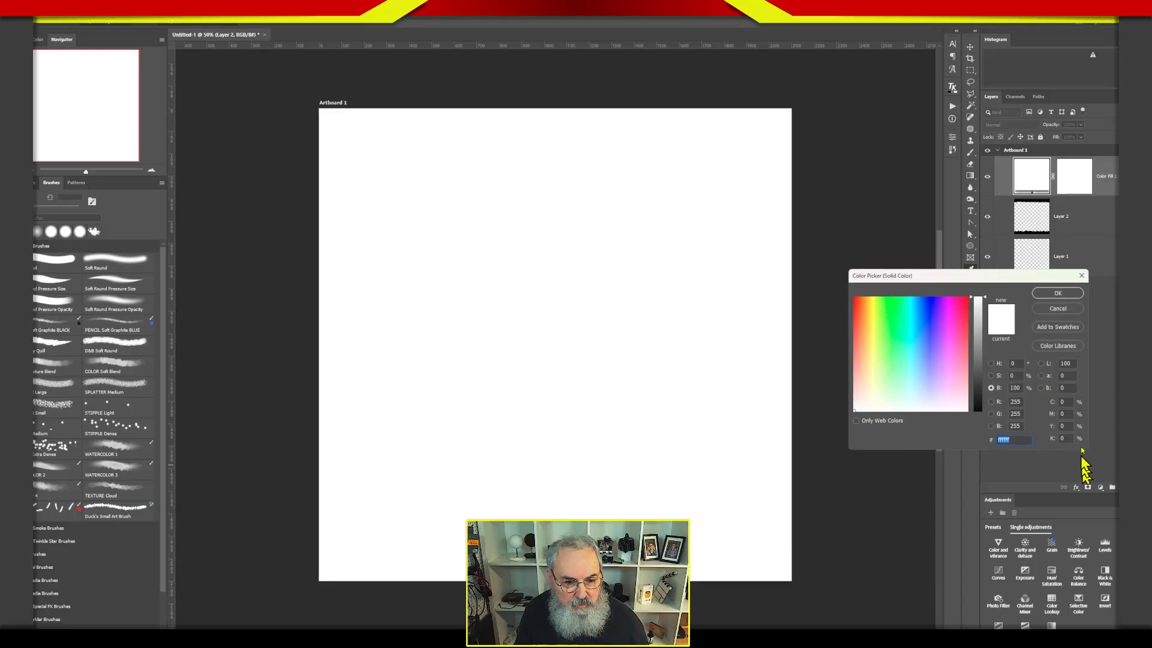
left_click_drag(911, 312, 858, 337)
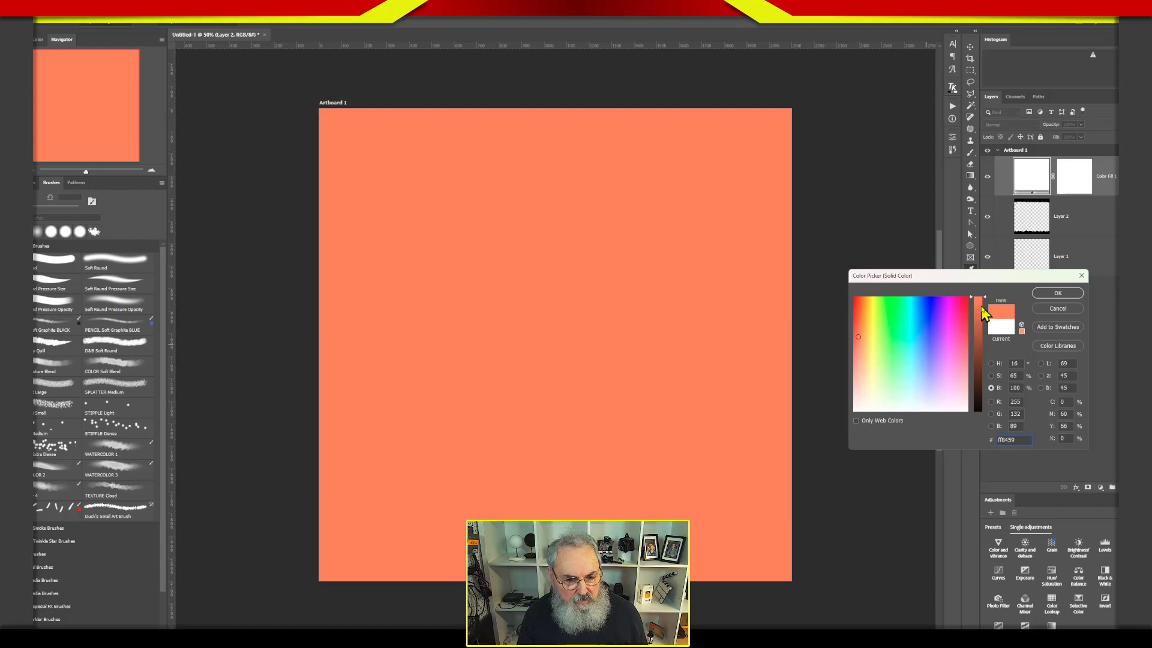
left_click_drag(977, 300, 978, 309)
left_click(859, 358)
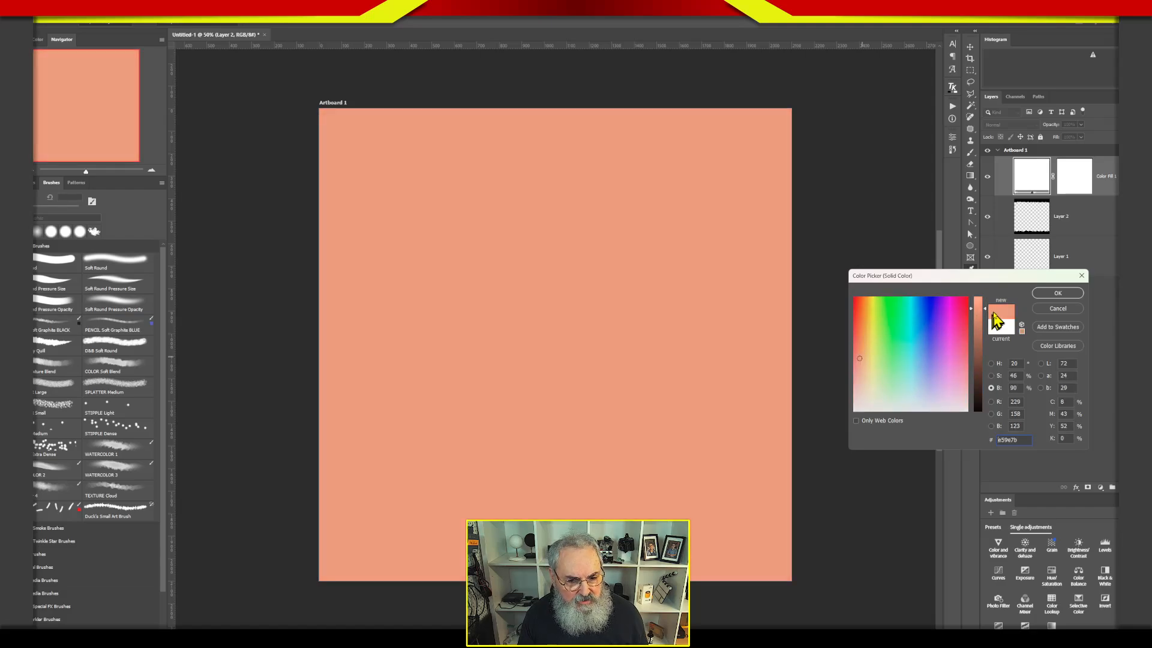
left_click(980, 328)
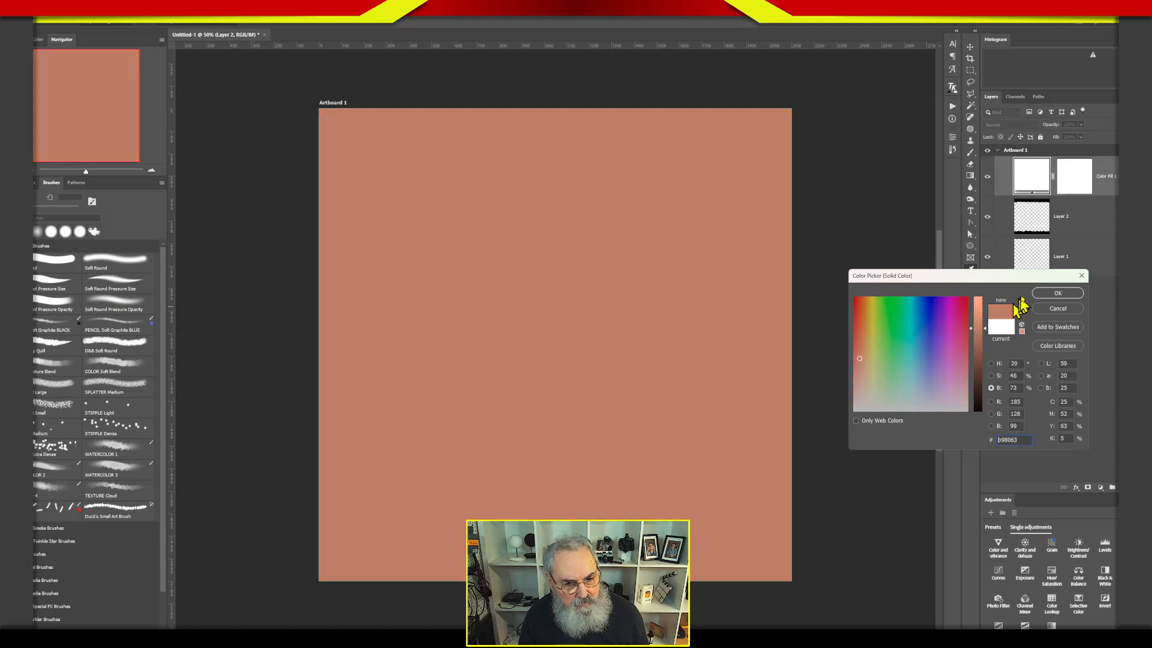
left_click(1057, 293)
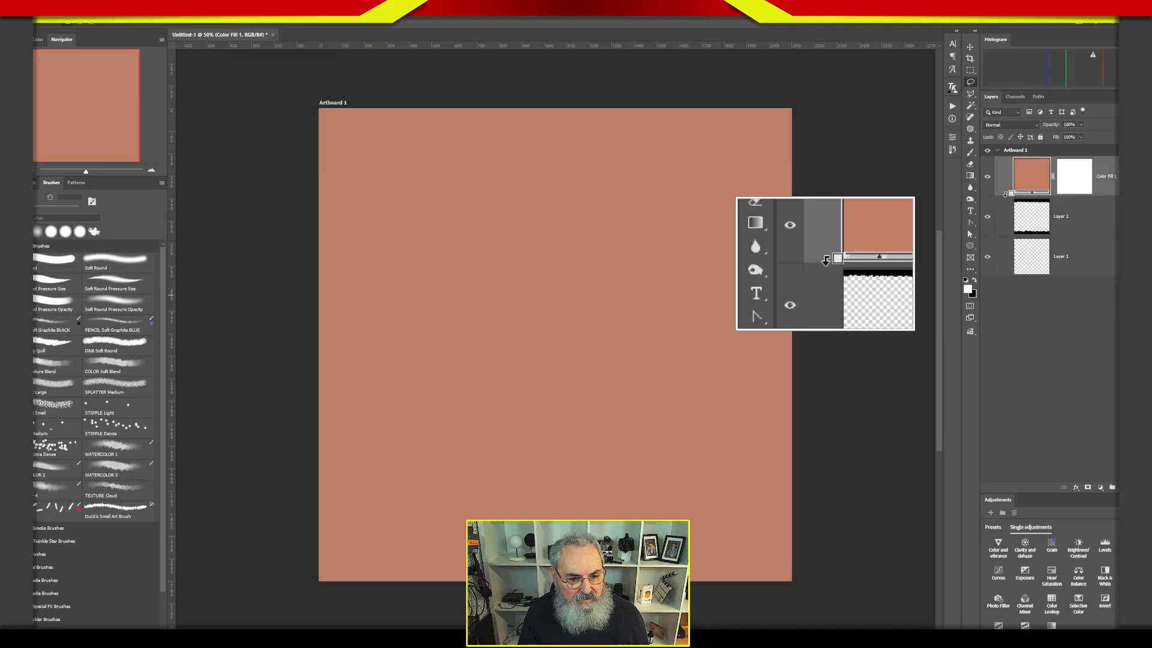
scroll(1006, 193, "up", 1)
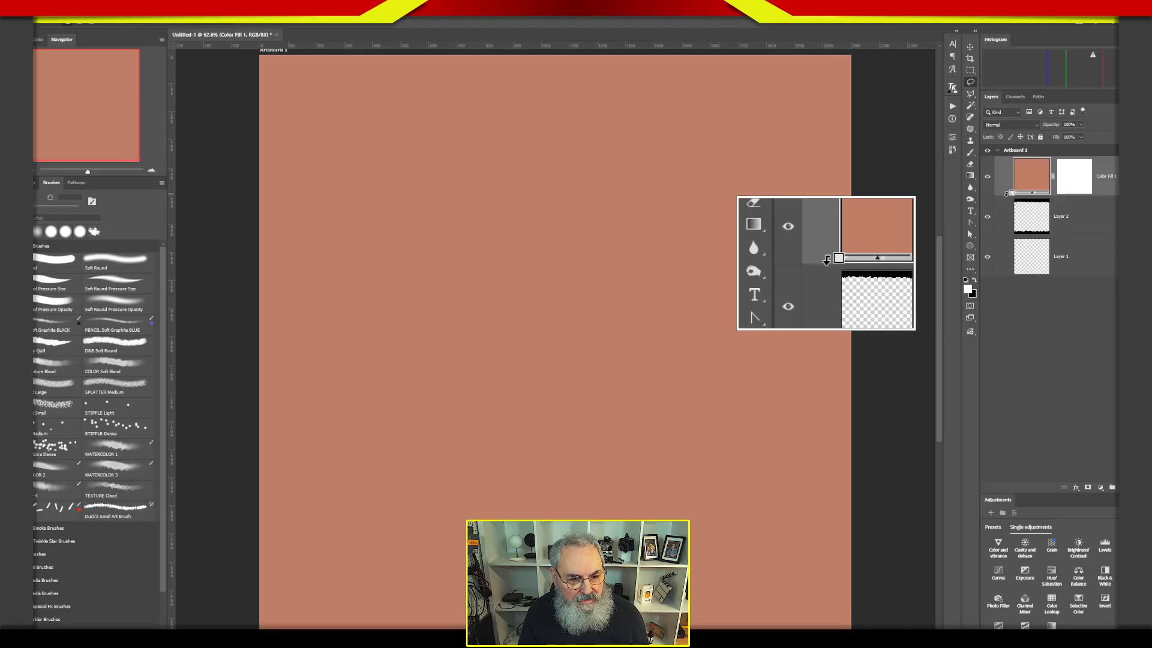
left_click(1005, 193, "alt")
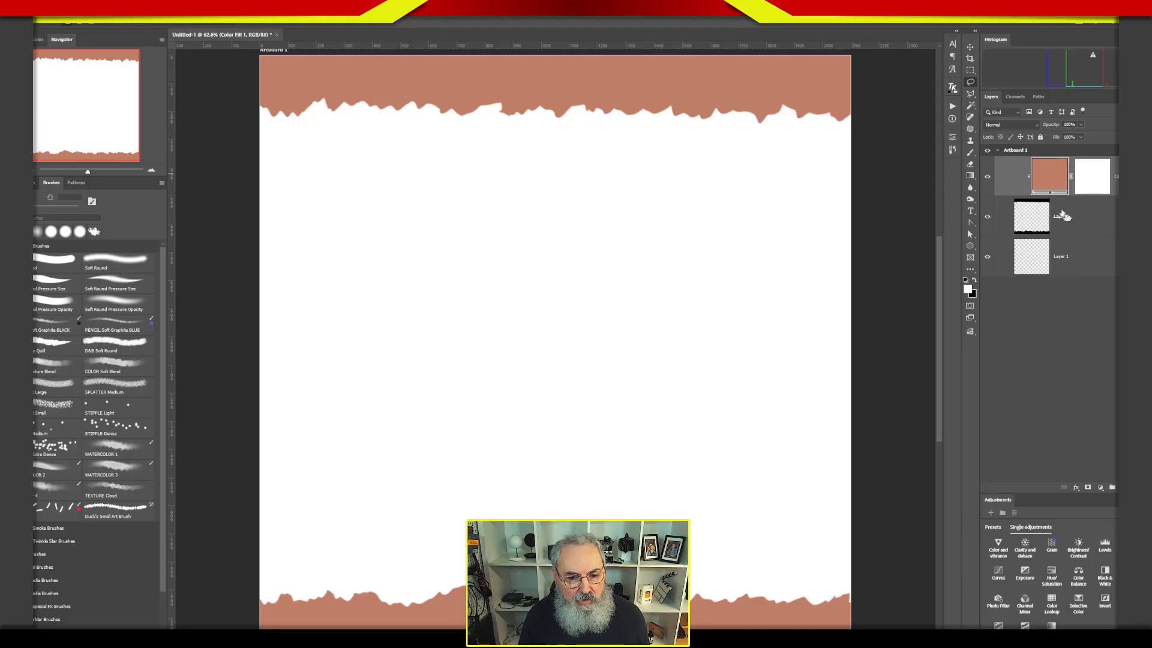
Change the clipped color fill to a muted red, #a25b5e.
double_click(1047, 179)
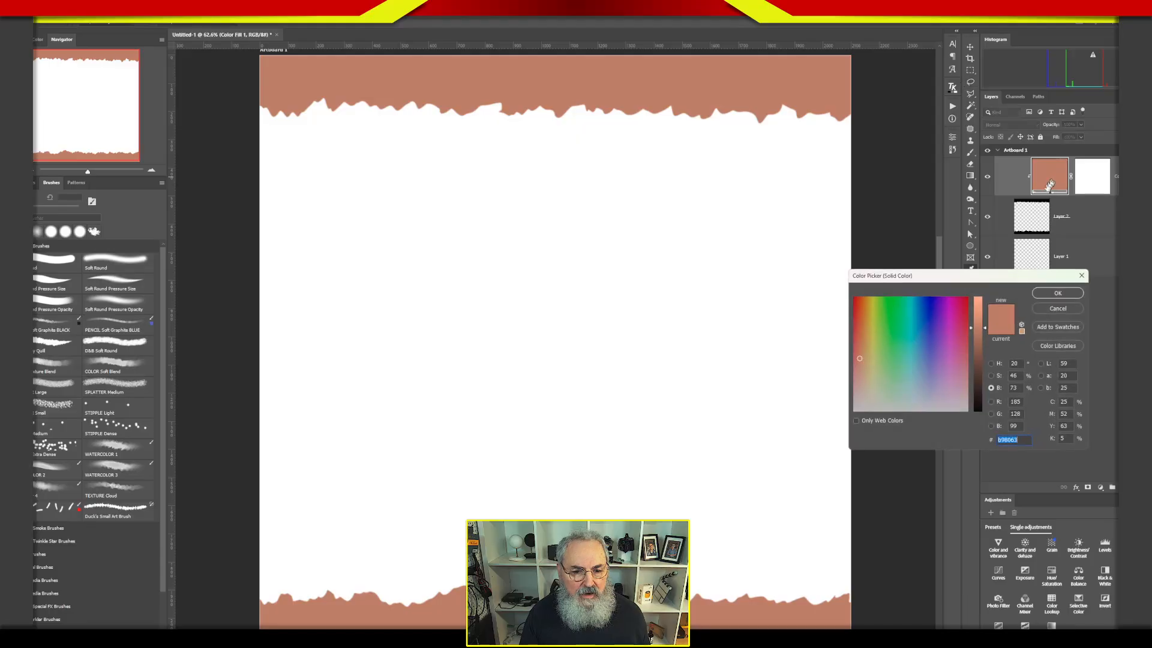
left_click(964, 329)
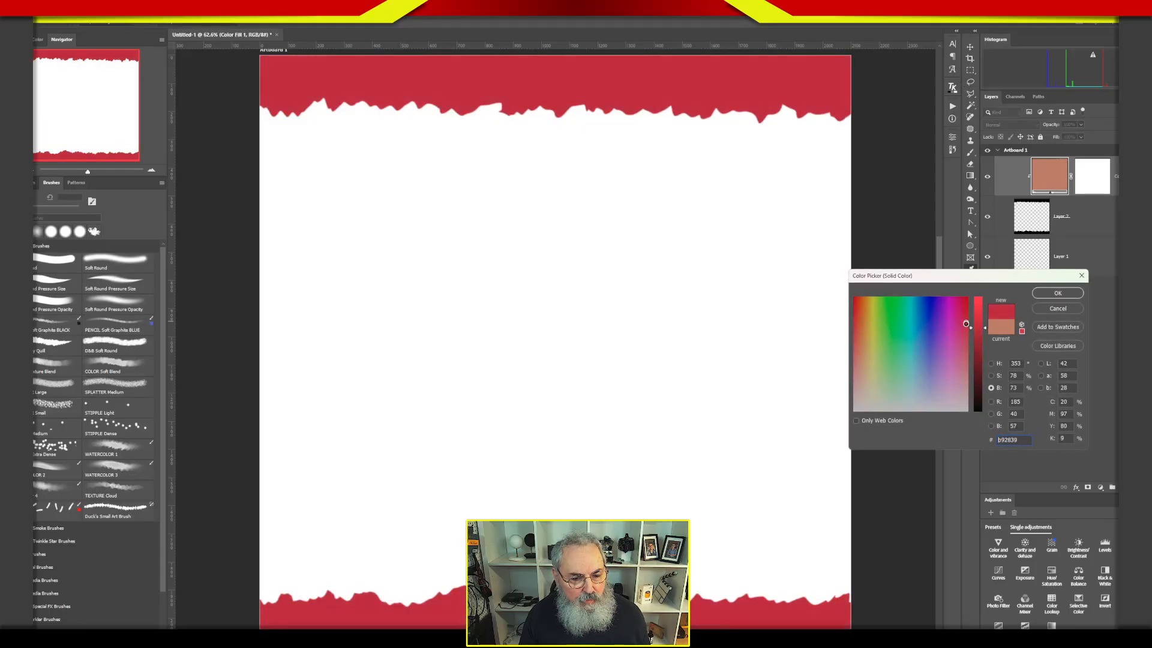
left_click(977, 331)
left_click_drag(966, 328, 967, 365)
left_click(977, 338)
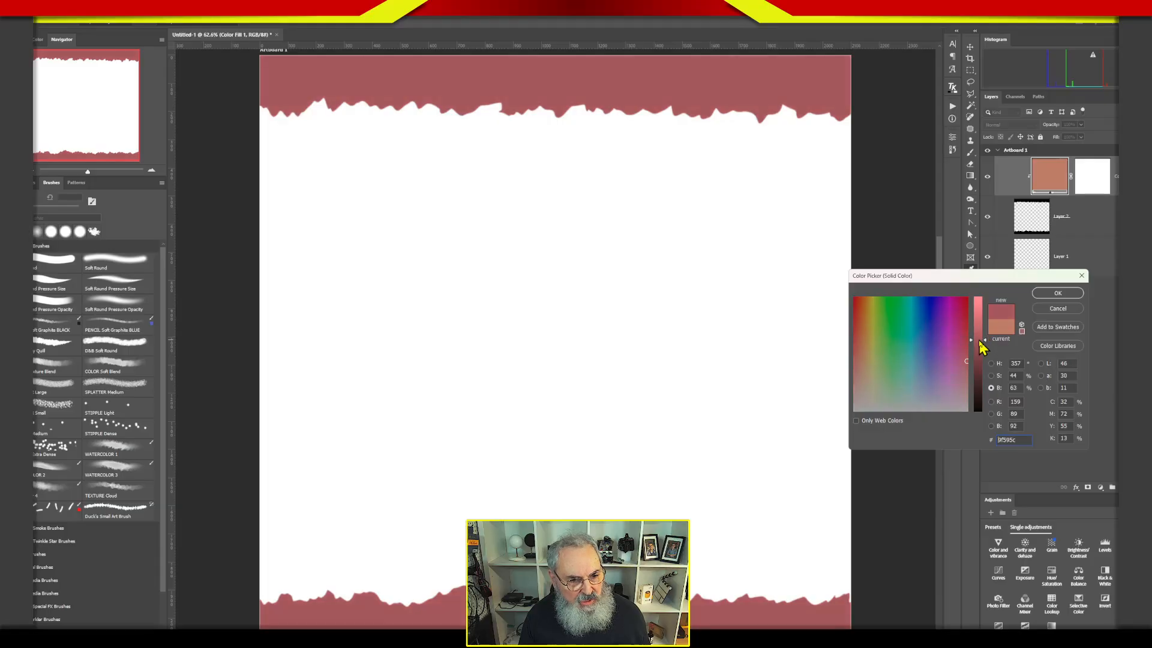
left_click(1052, 295)
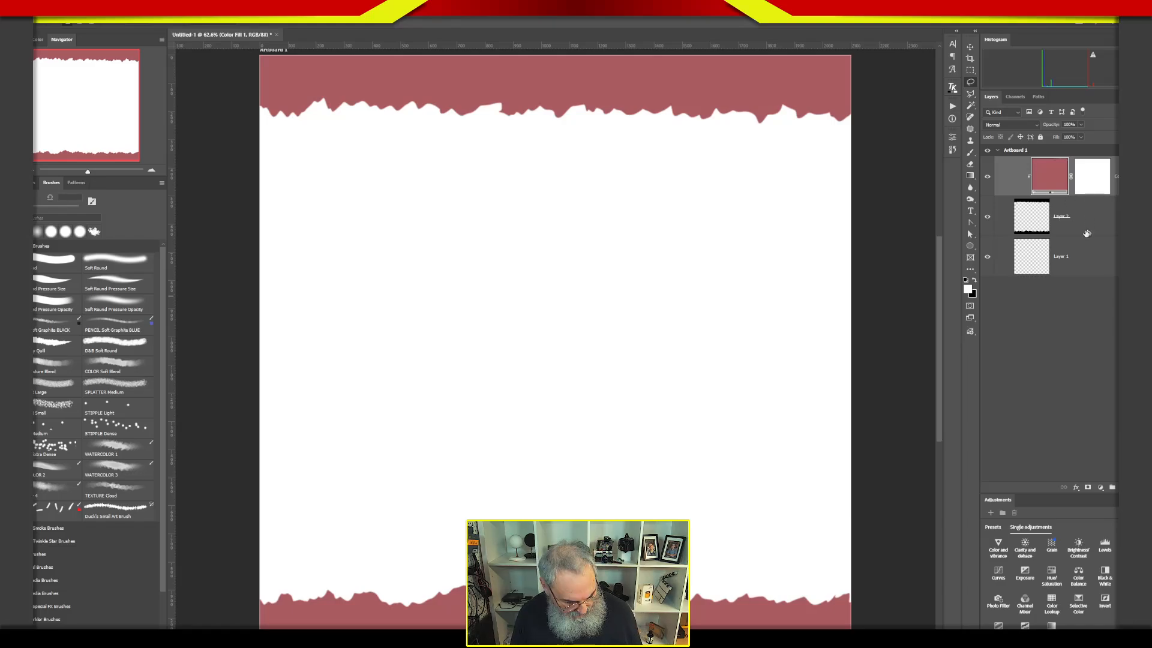
Group the red color fill with its ragged strip layer and name the group Deckled Edge.
mouse_move(1091, 222)
left_mouse_down()
mouse_move(1018, 197)
mouse_move(1085, 221)
mouse_move(1087, 207)
mouse_move(1089, 227)
left_mouse_up()
key("ctrl+g")
double_click(1039, 162)
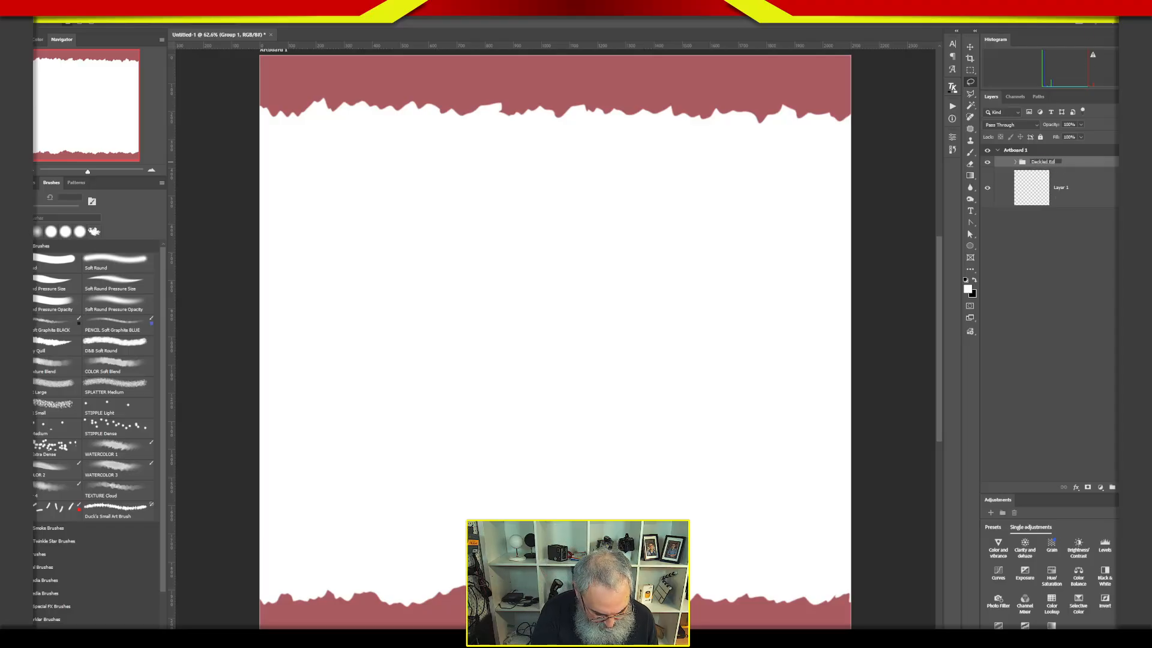
type("Deckled Edge")
key("Return")
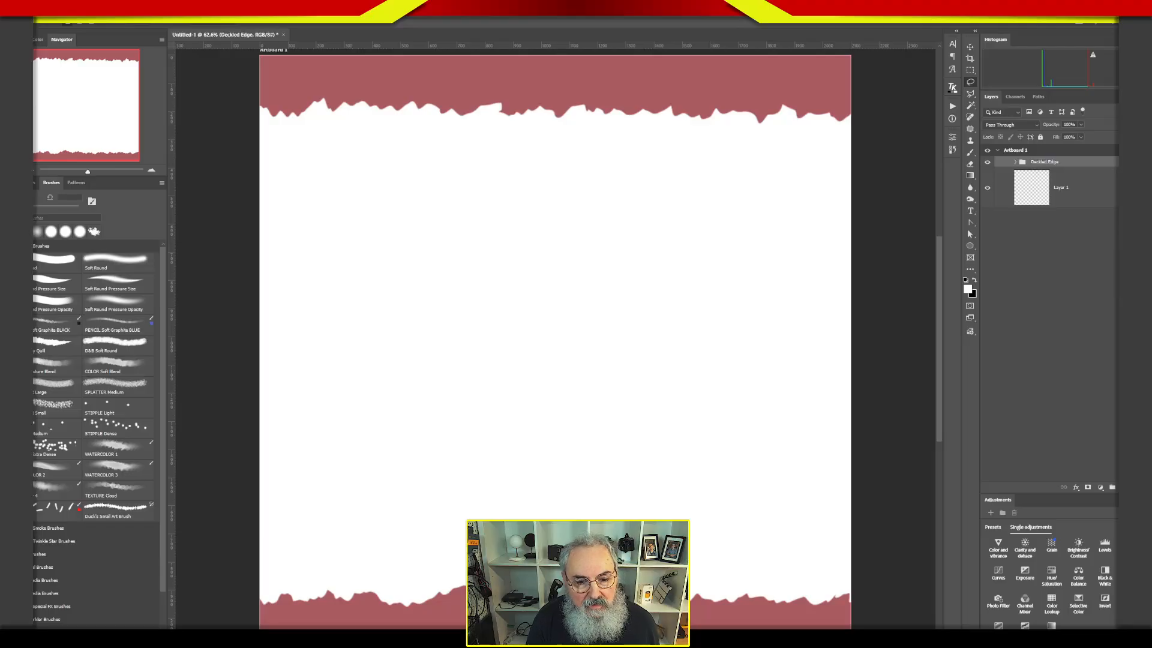
left_click(1033, 285)
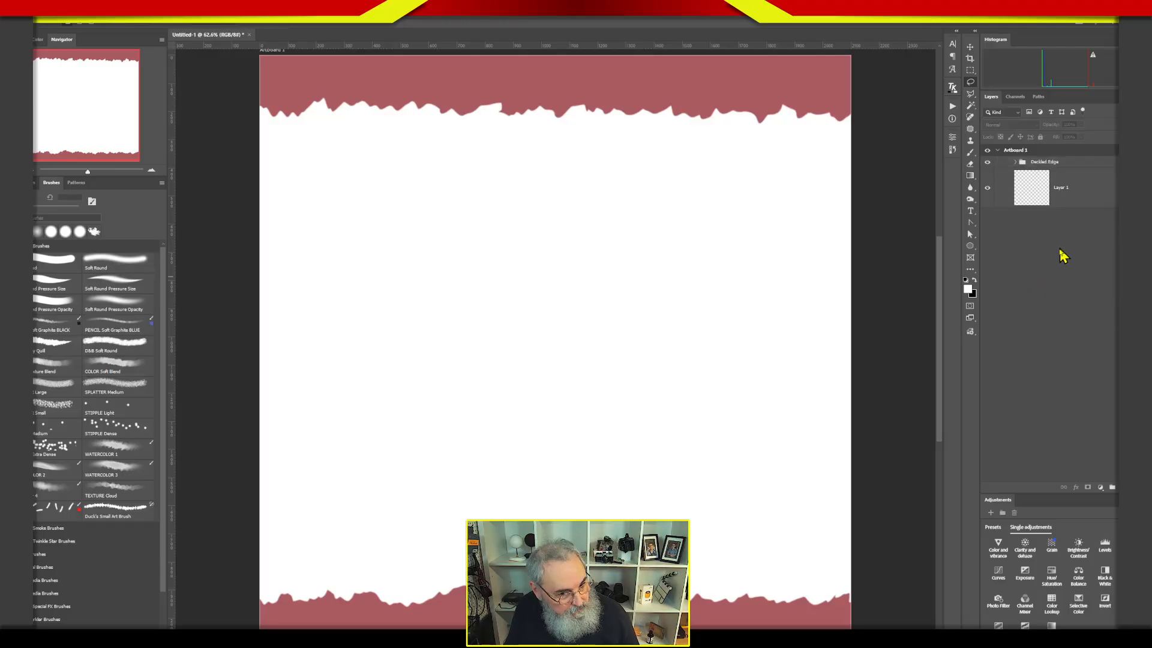
Assign the Indigo color label to the Deckled Edge group and deselect it.
left_click(1002, 162)
right_click(1003, 162)
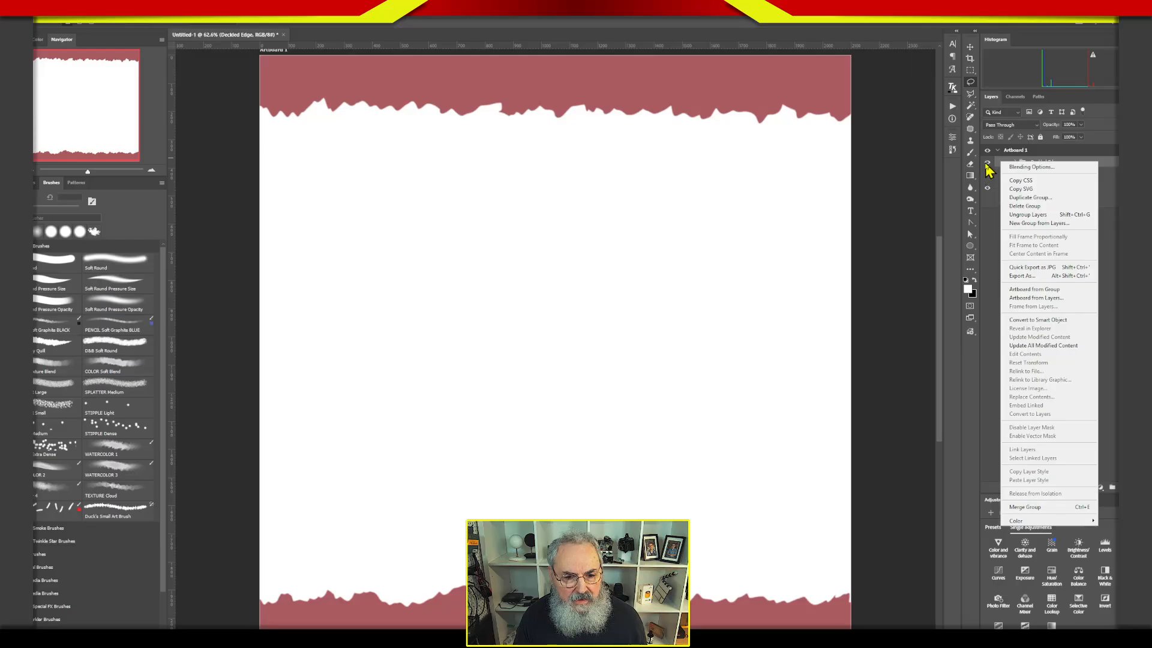
right_click(988, 162)
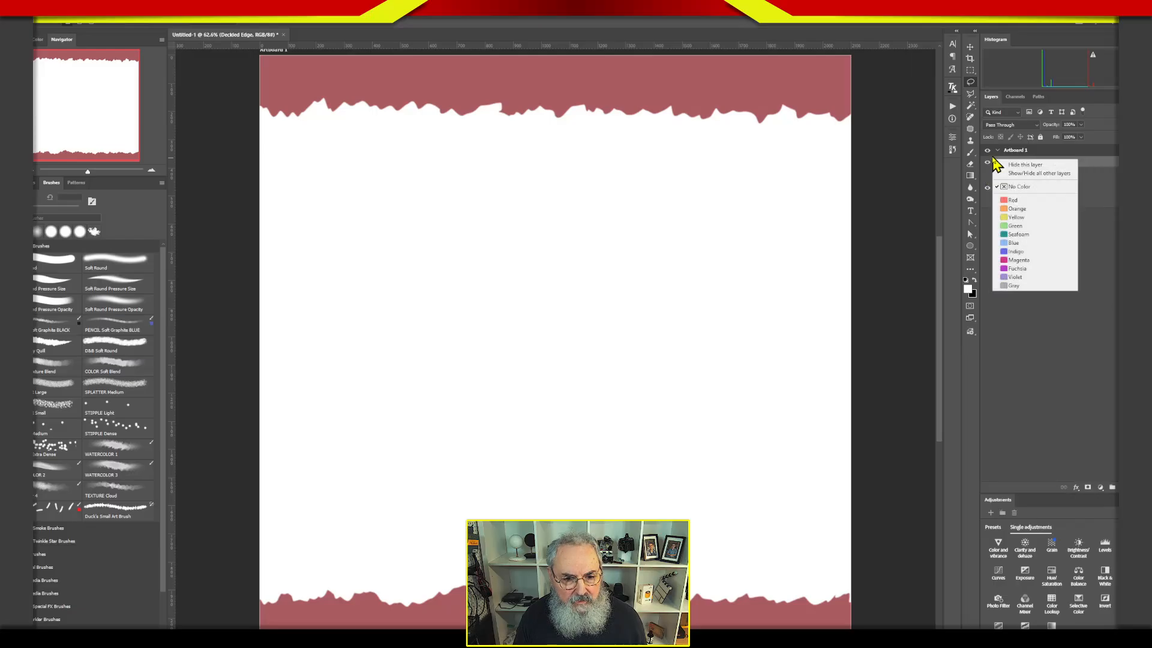
left_click(1023, 251)
left_click(1041, 282)
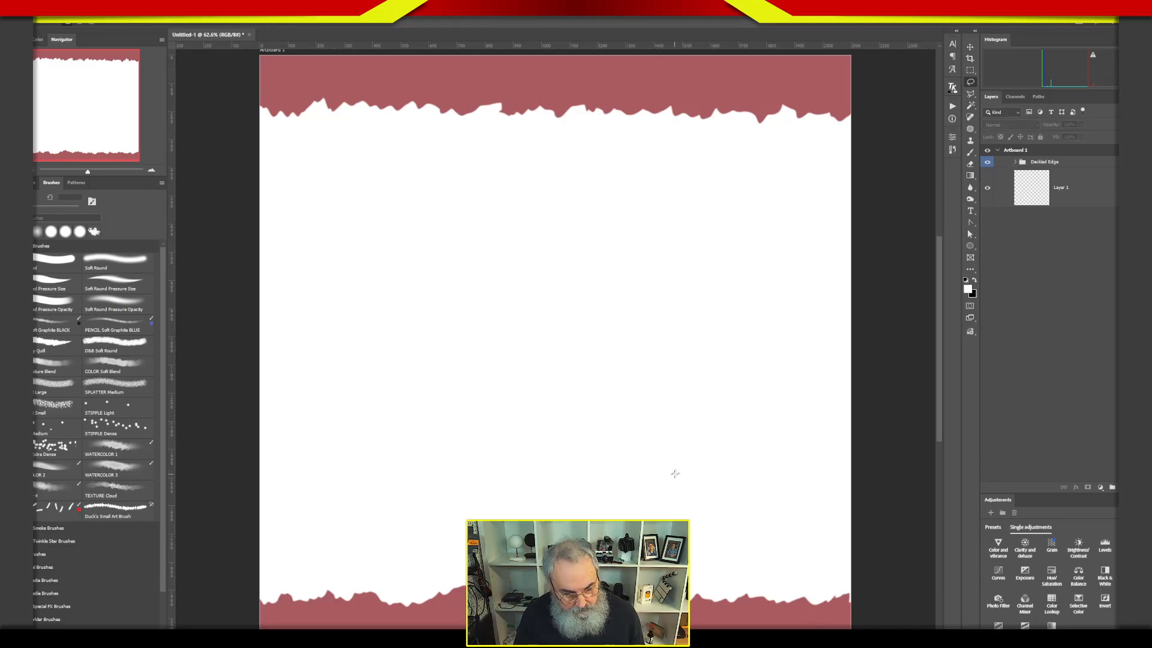
Switch to Lightroom Classic and open the bridge photo _MG_5996-HDR.tif in Photoshop 2026 as a copy with Lightroom adjustments.
key("alt+Tab")
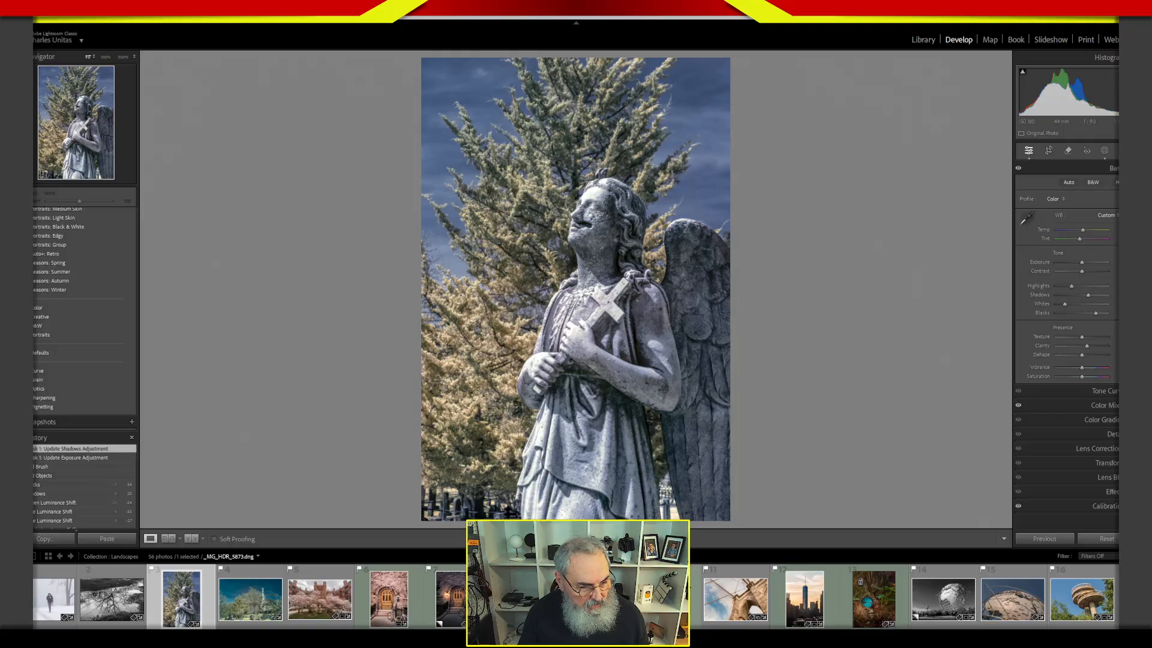
left_click(597, 600)
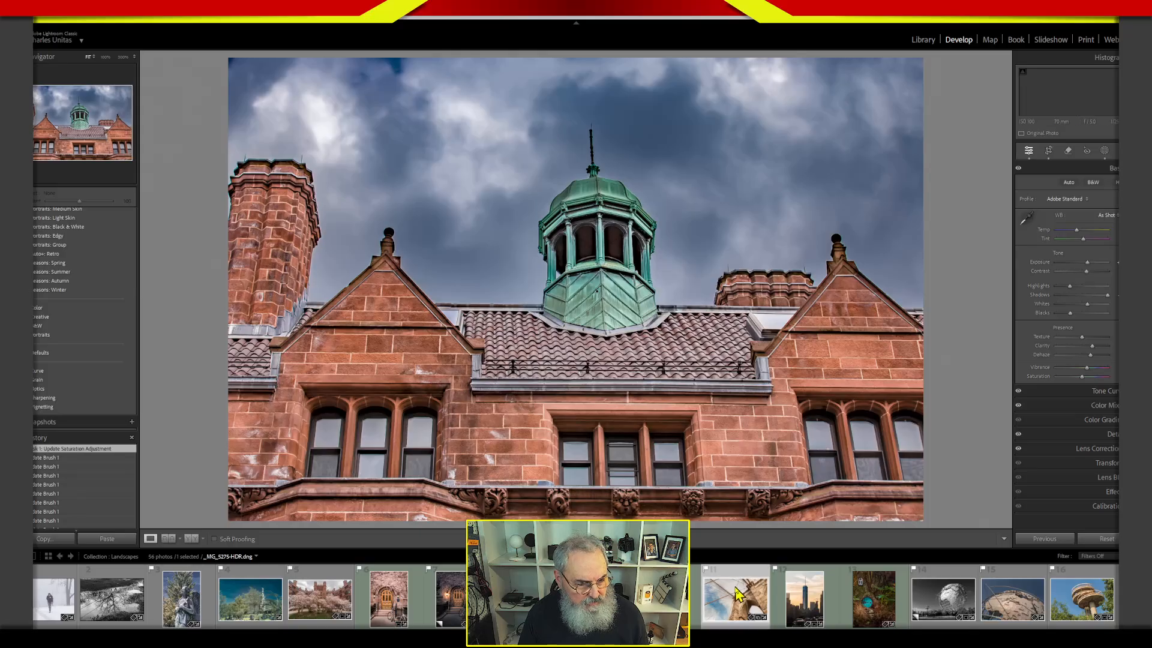
left_click(743, 600)
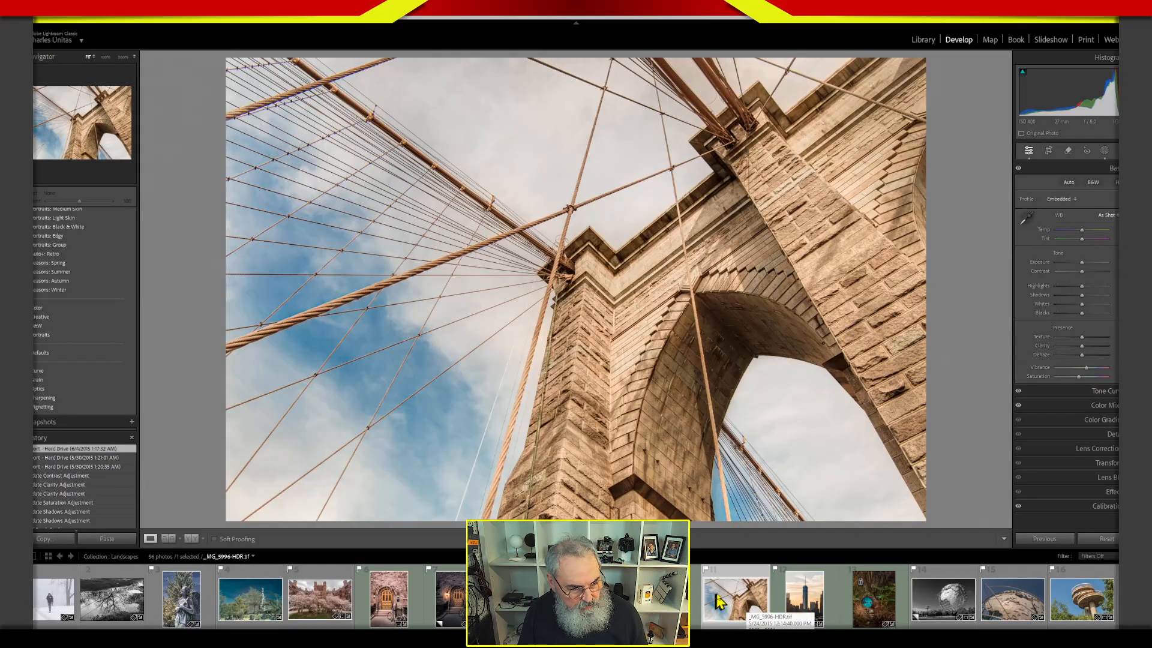
right_click(600, 228)
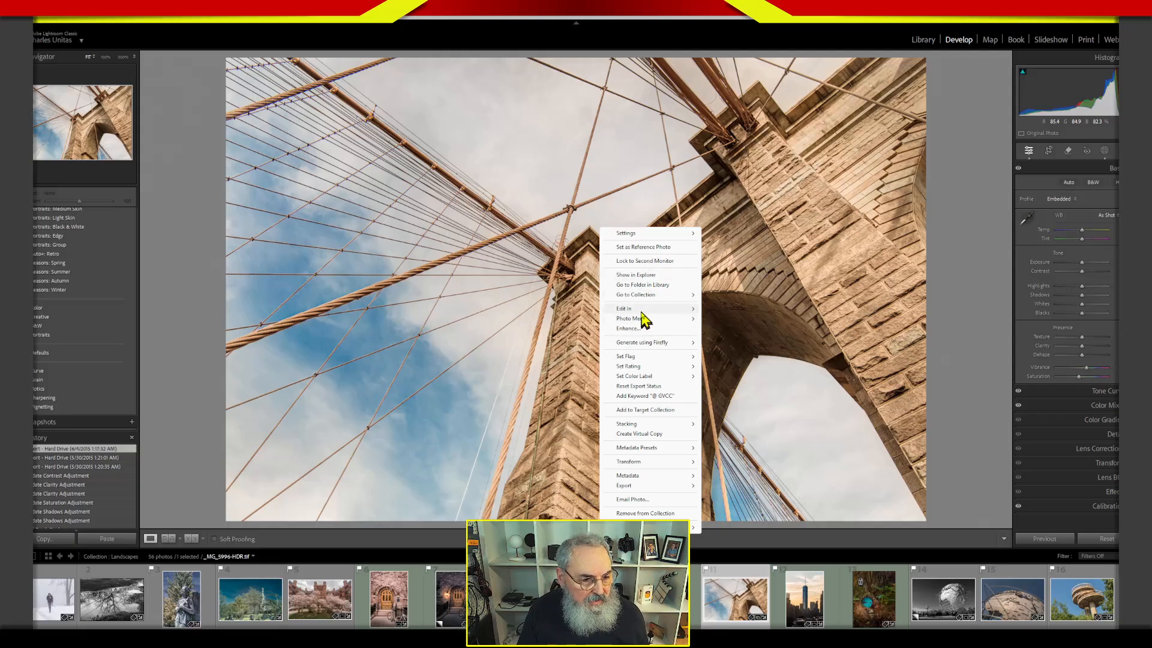
mouse_move(645, 310)
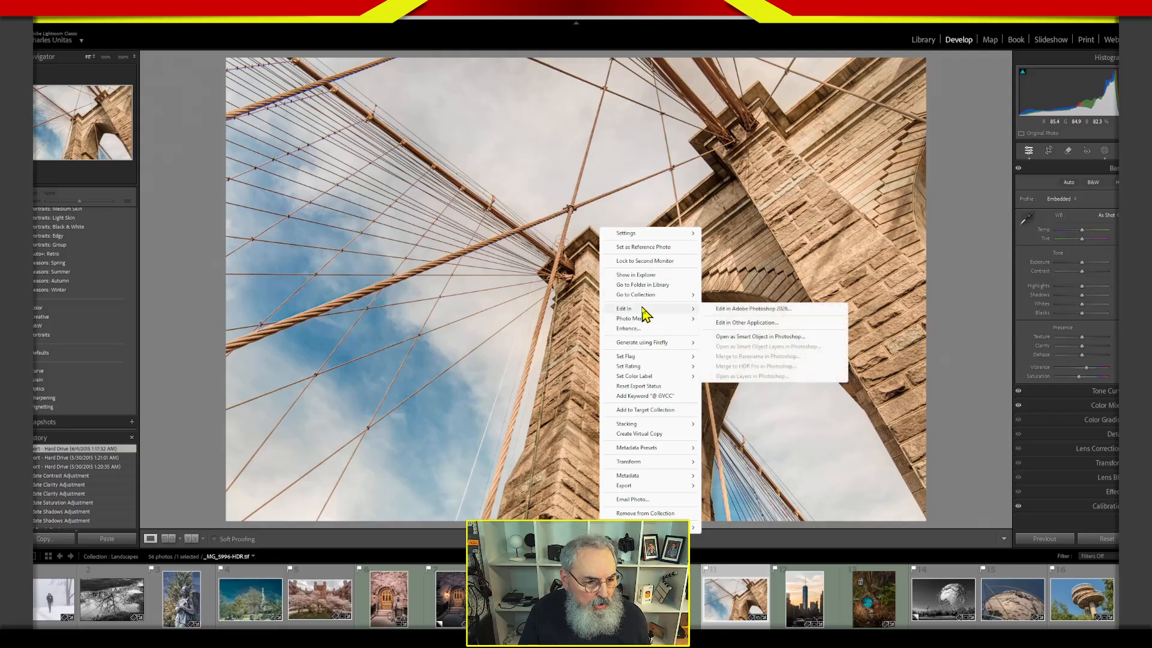
left_click(744, 308)
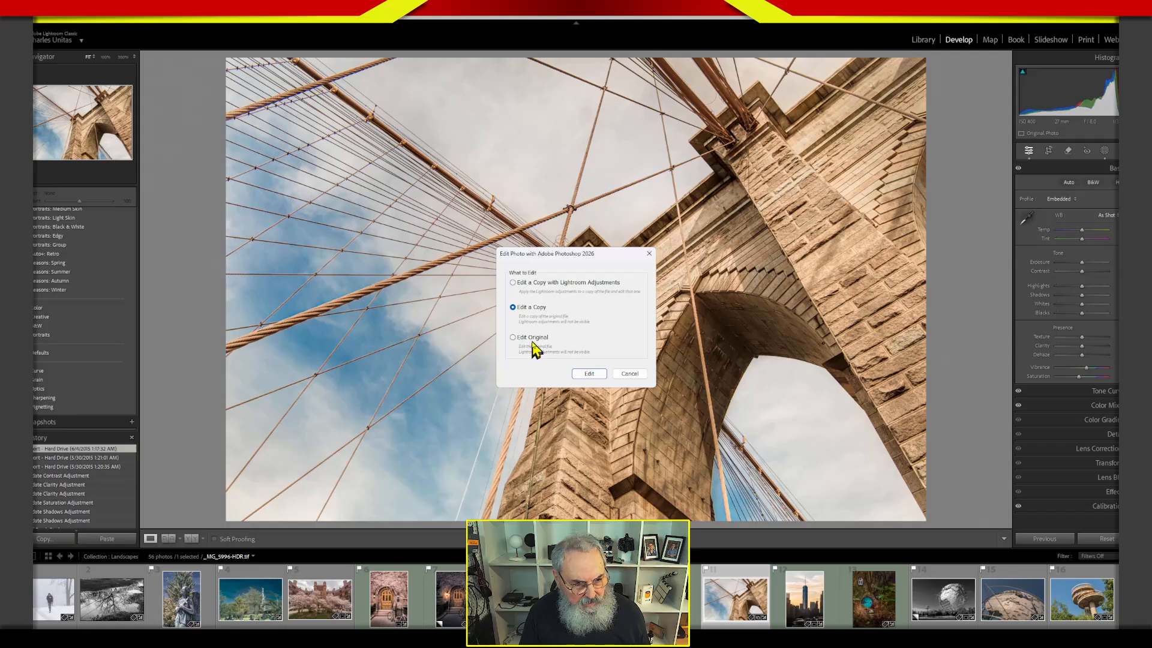
left_click(538, 285)
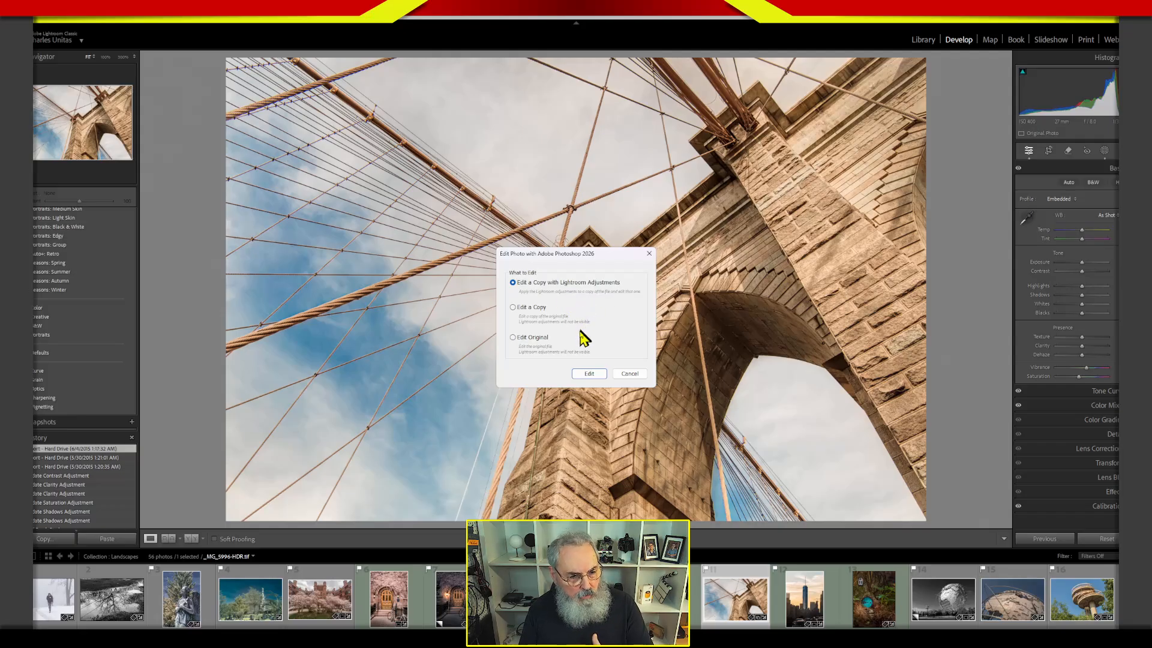
left_click(589, 374)
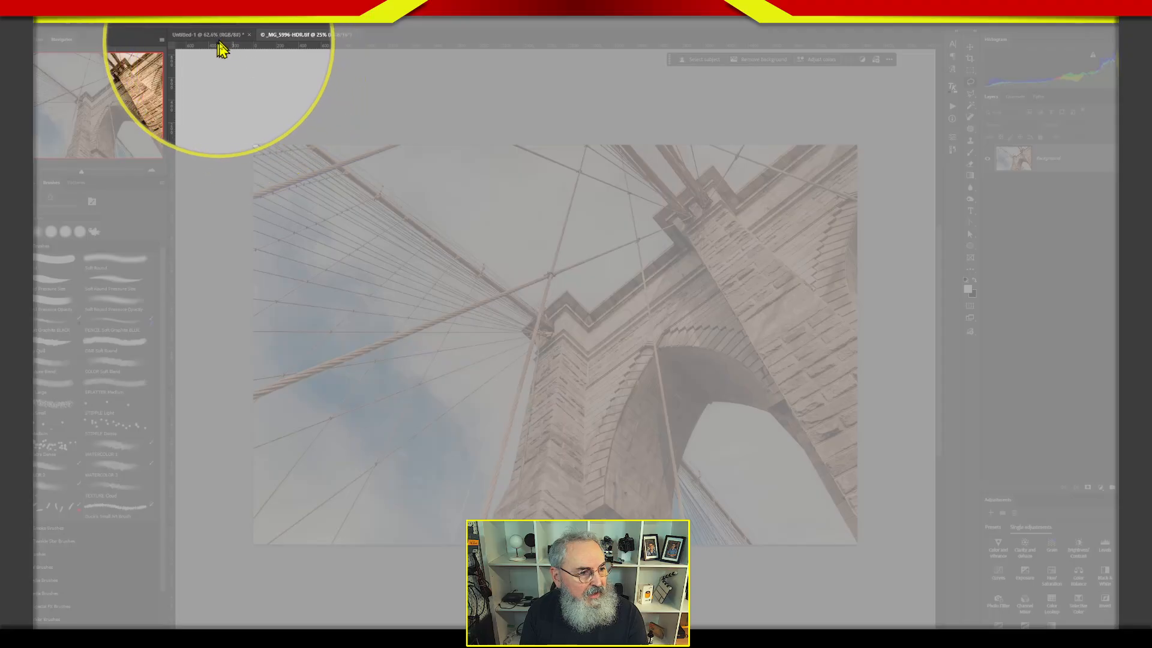
Copy the bridge photo into the Untitled-1 document, accepting the different depth, and place its layer in the artboard beneath the Deckled Edge group.
left_click_drag(986, 172, 507, 248)
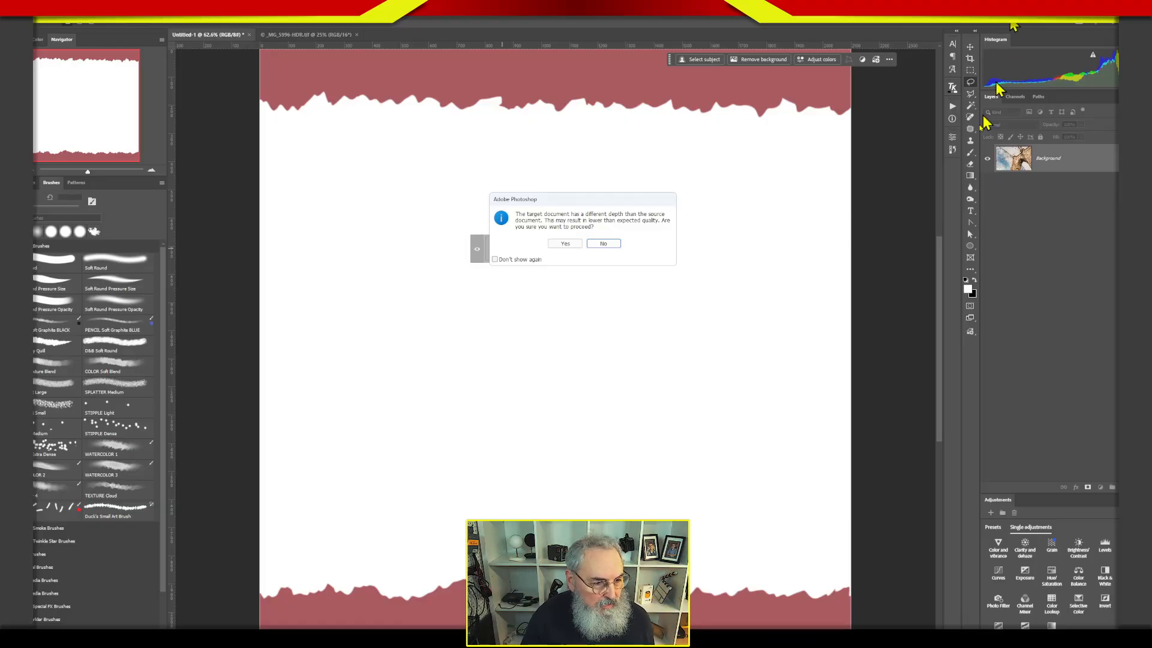
left_click(565, 243)
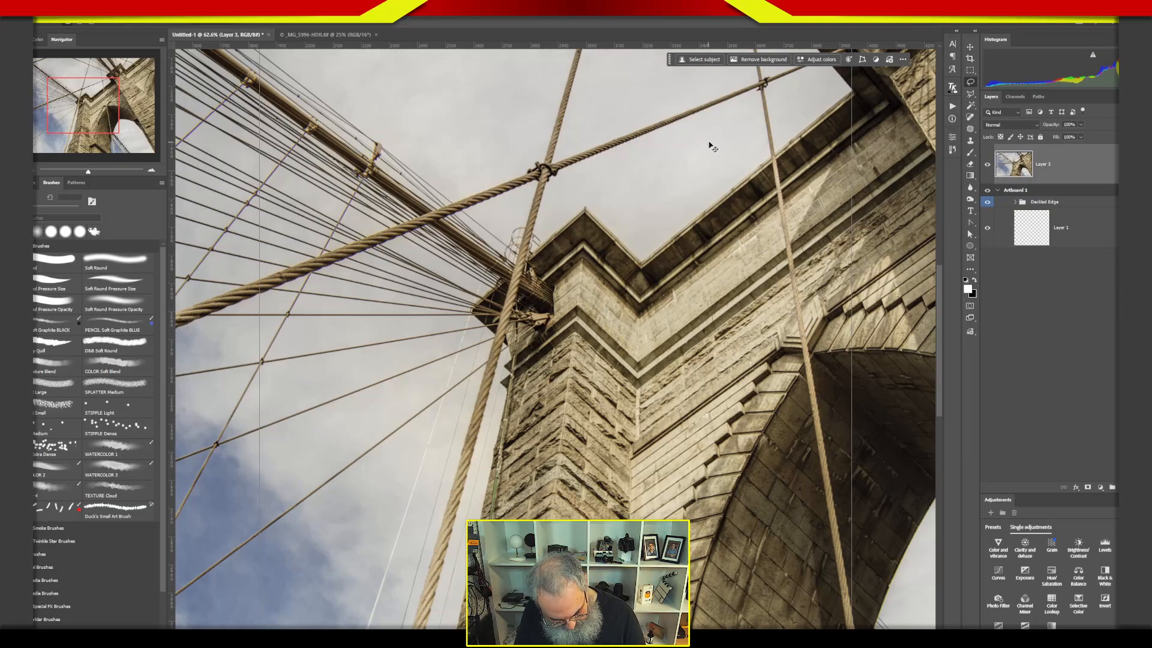
key("ctrl+0")
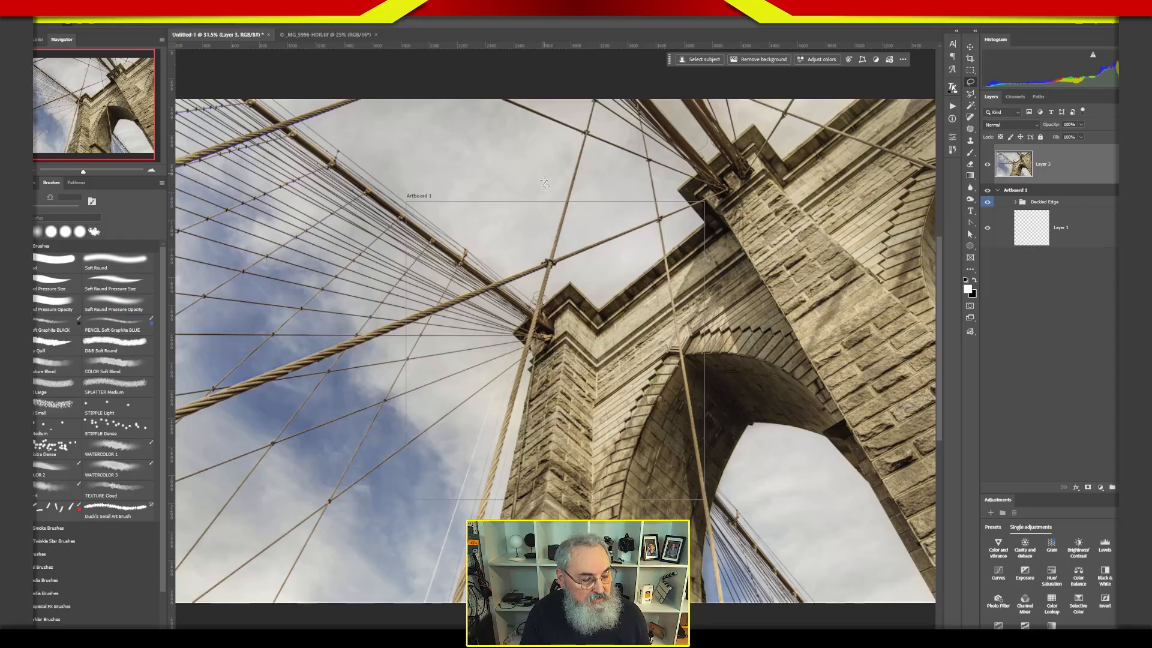
key("shift+v")
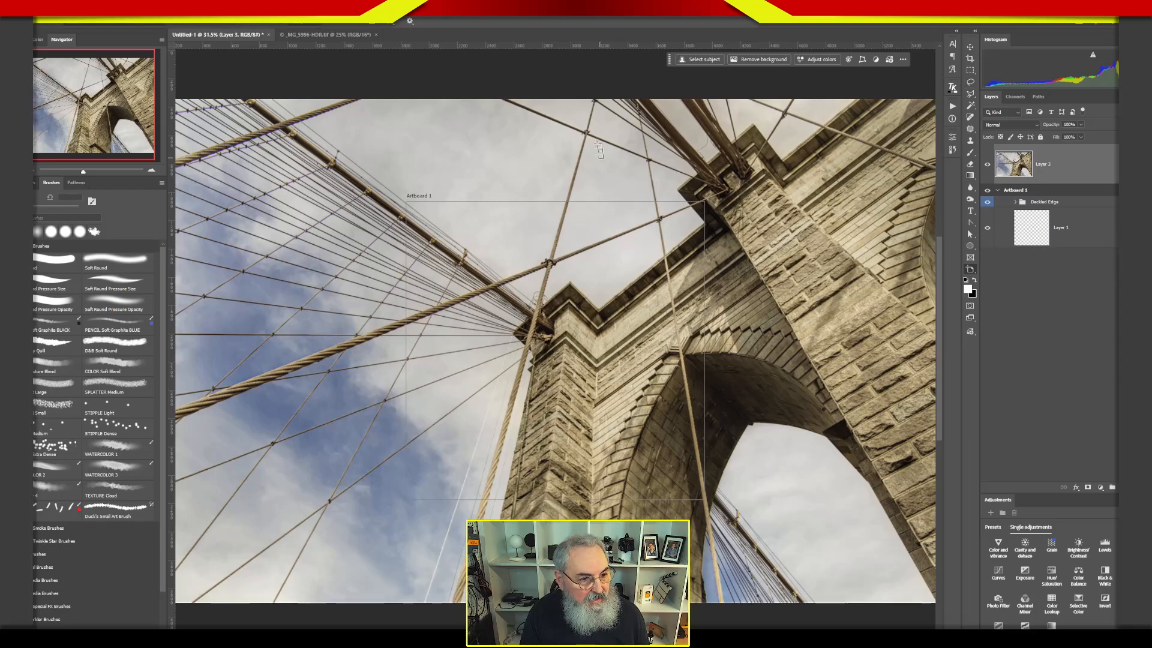
left_click_drag(1017, 176, 1021, 215)
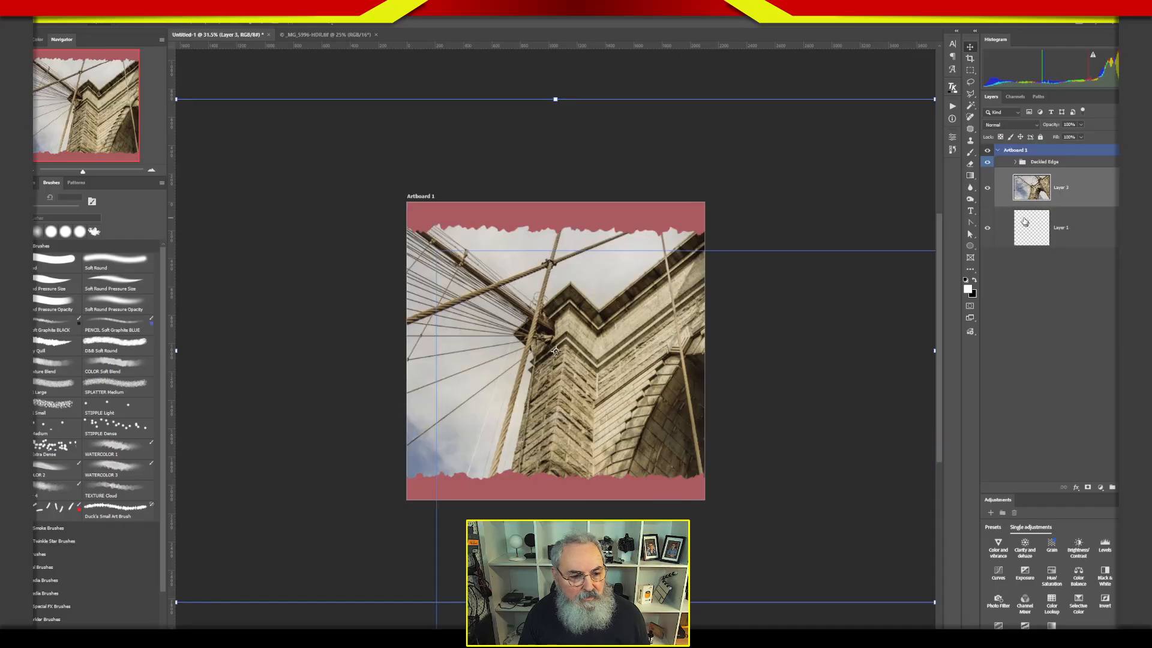
Scale the bridge photo down proportionally until its upper and lower edges sit just behind the ragged borders, and nudge it slightly left.
left_click(556, 99)
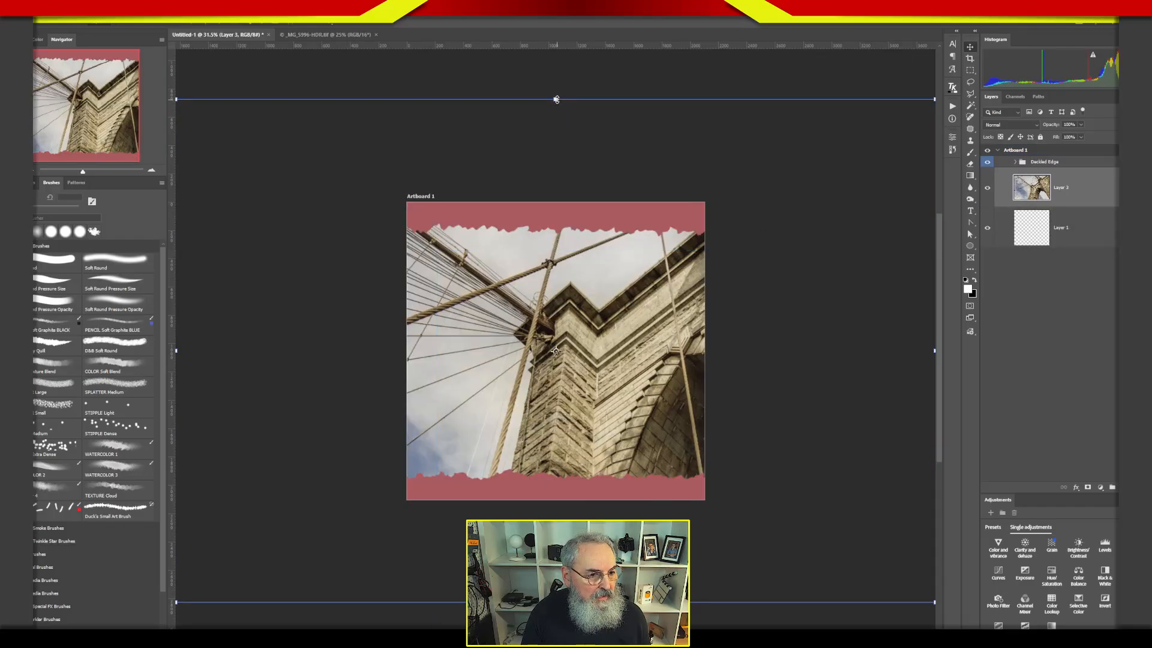
left_click_drag(556, 99, 537, 199)
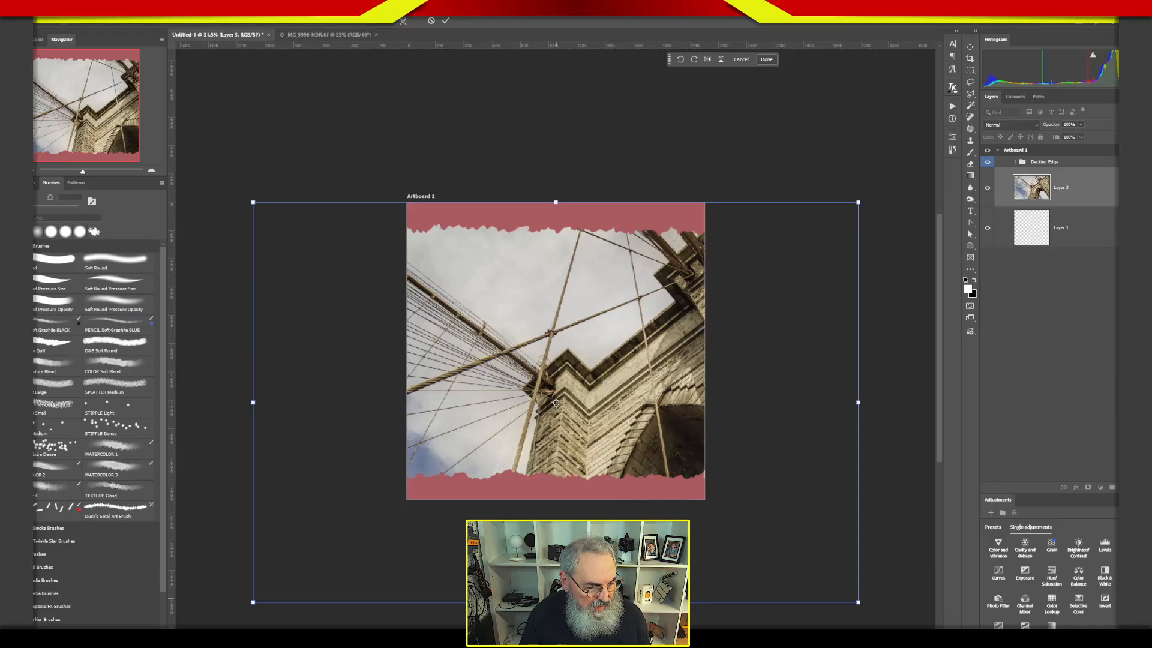
left_click_drag(555, 602, 555, 499)
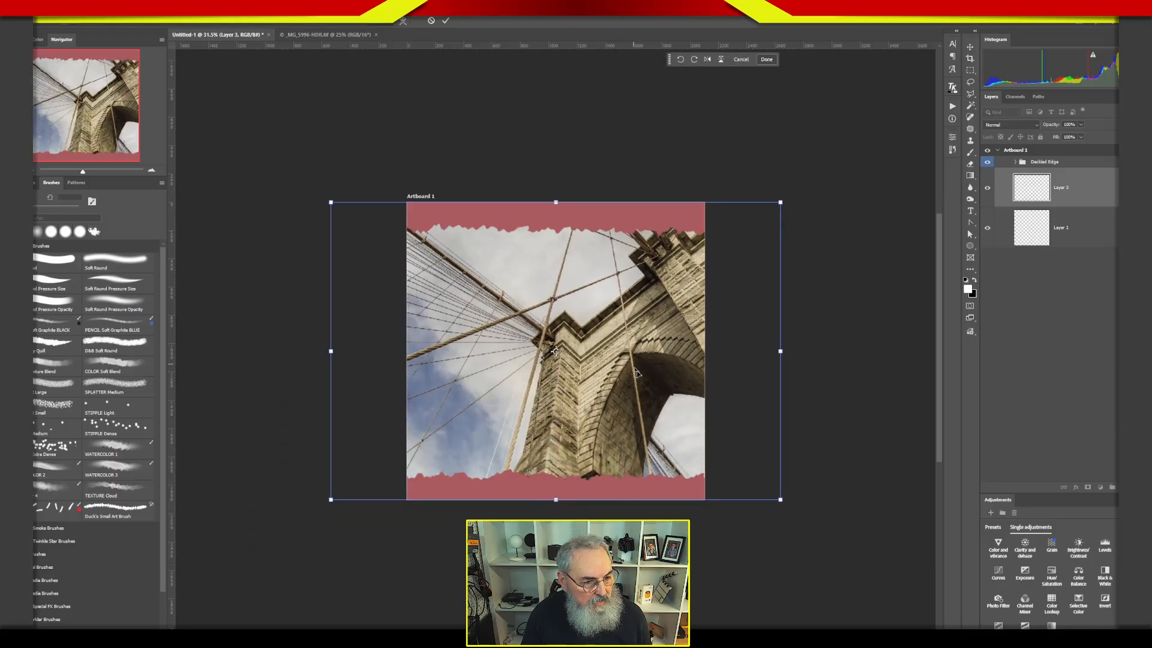
left_click_drag(555, 502, 549, 483)
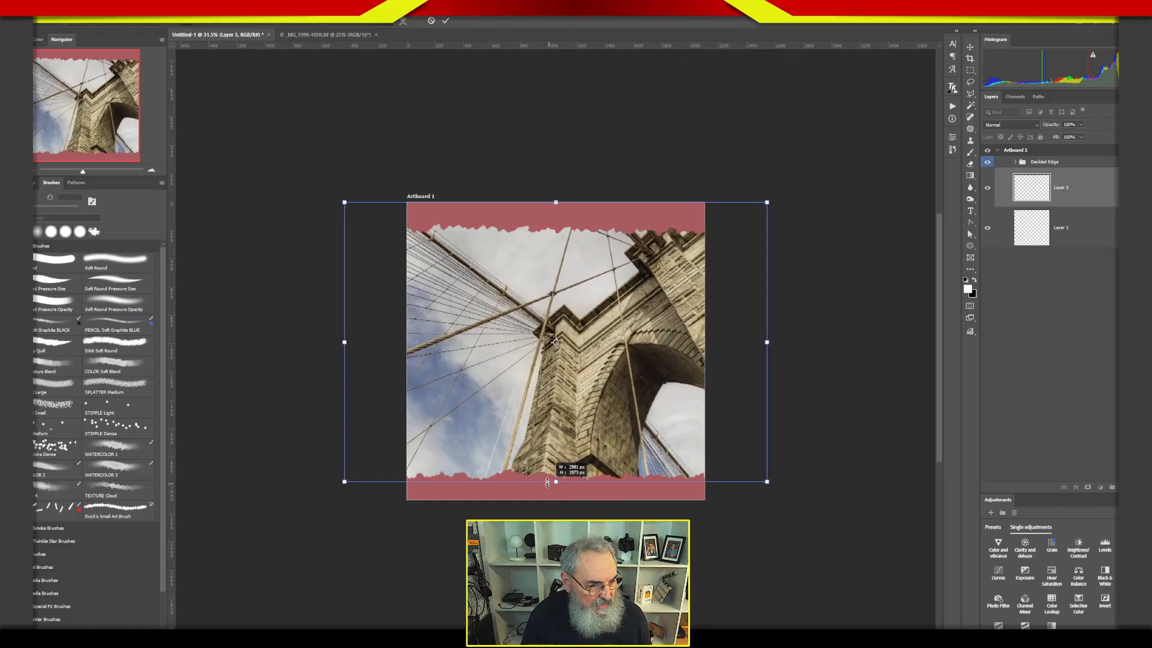
left_click_drag(554, 200, 554, 219)
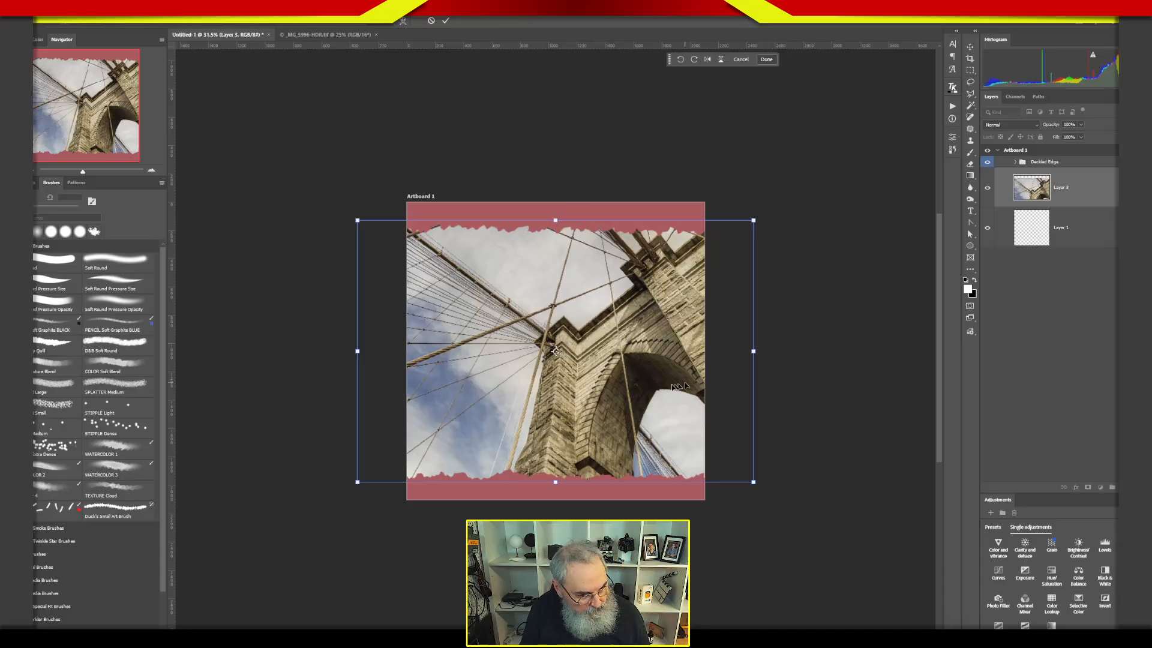
mouse_move(630, 385)
left_mouse_down()
mouse_move(579, 386)
mouse_move(684, 382)
mouse_move(613, 387)
mouse_move(640, 385)
mouse_move(626, 385)
left_mouse_up()
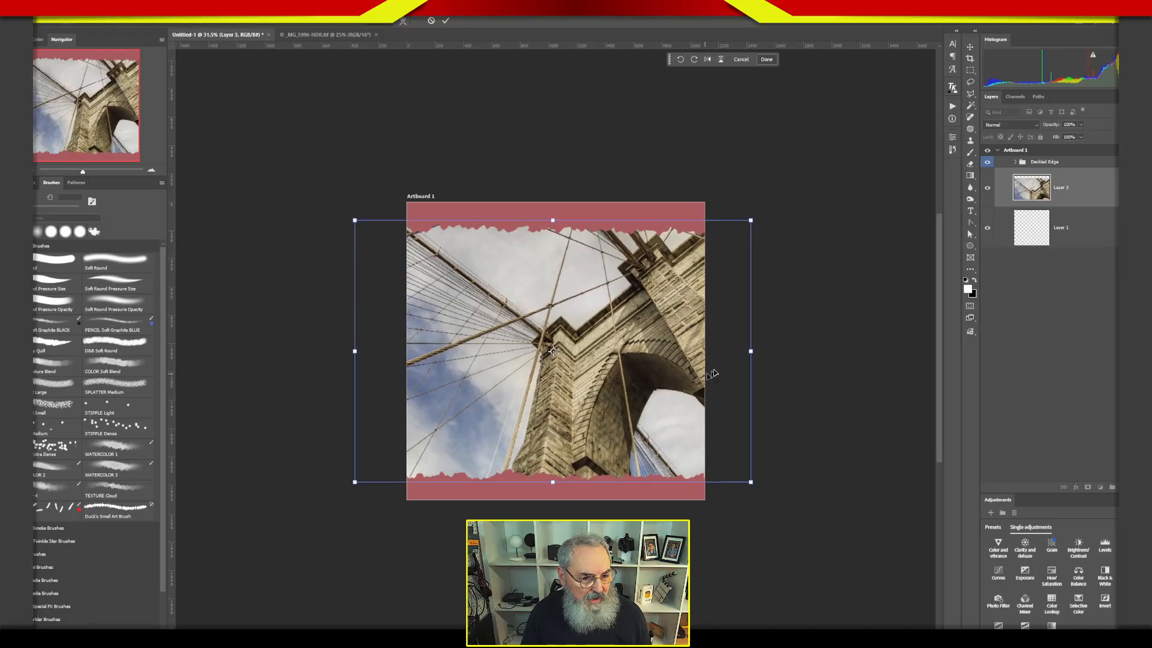
Try fitting the photo to the artboard's width, and enlarge it back until it reaches behind both ragged borders.
left_click_drag(750, 352, 705, 351)
left_click_drag(355, 351, 406, 350)
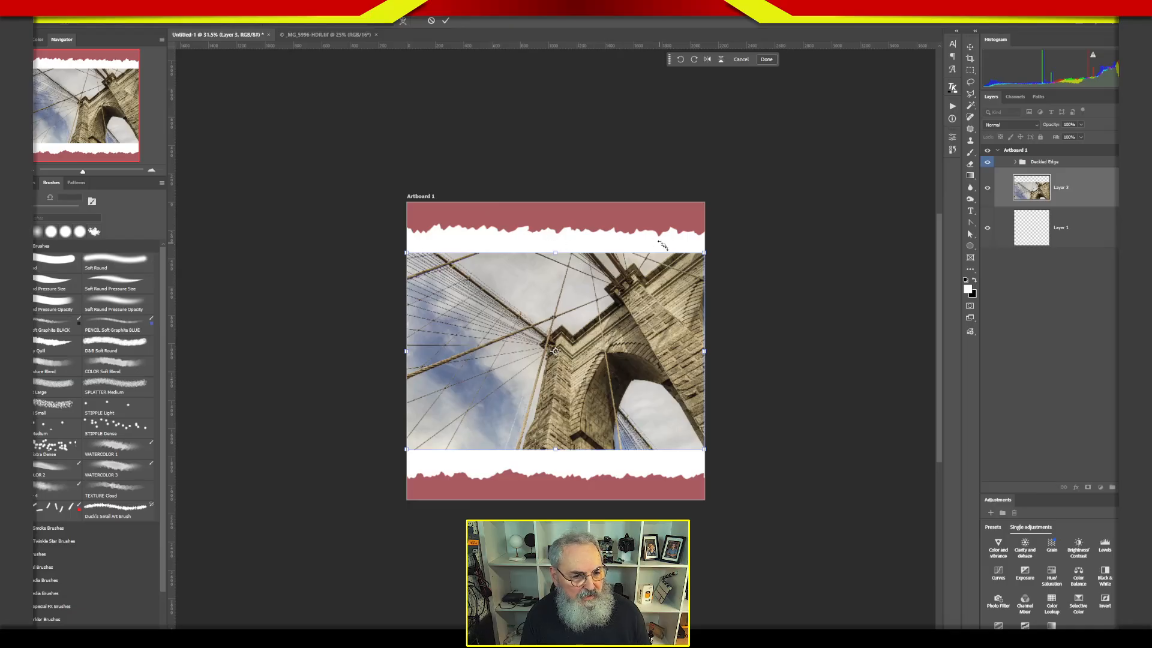
left_click_drag(556, 251, 552, 224)
left_click_drag(557, 448, 551, 480)
left_click(1071, 393)
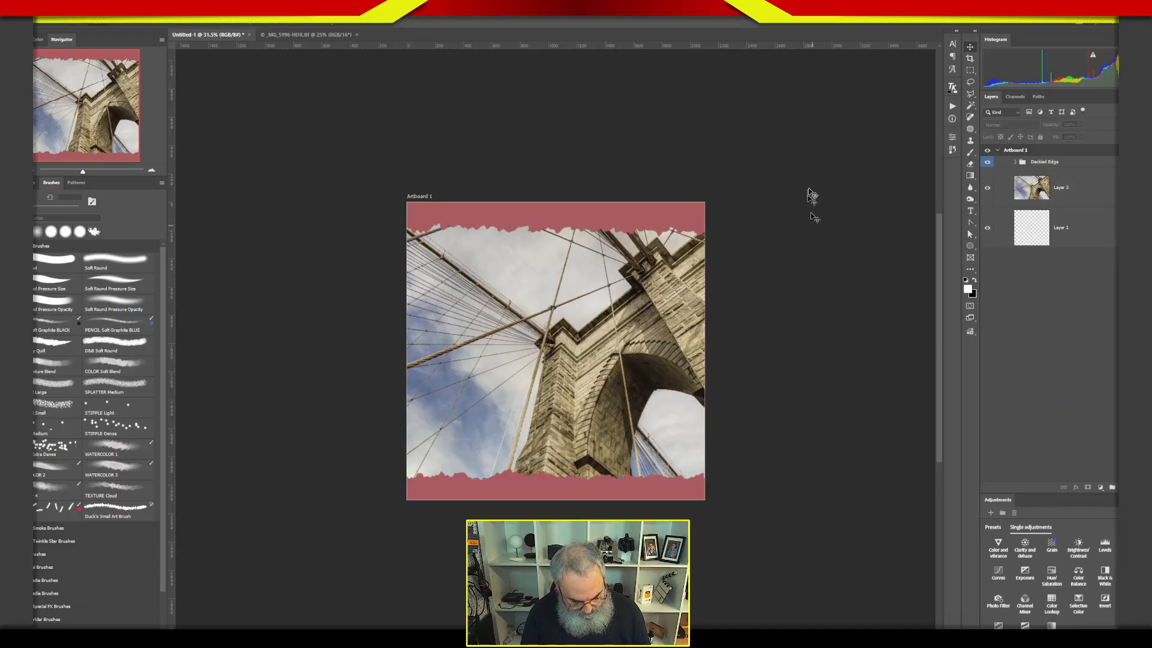
key("ctrl+0")
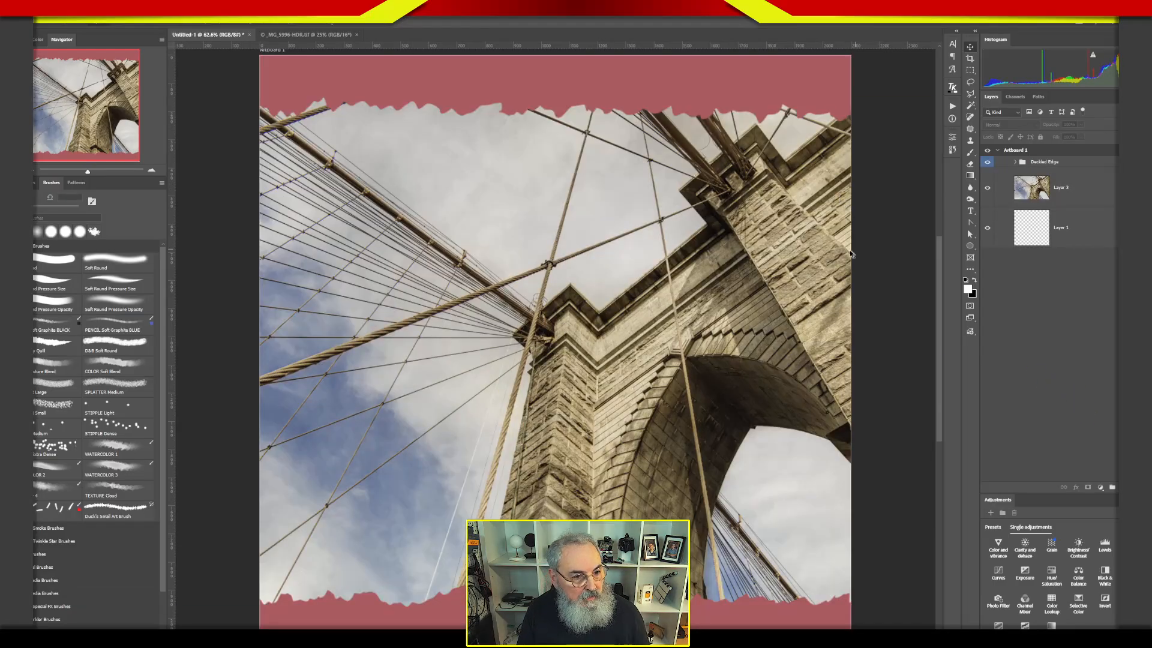
Hide and show the Deckled Edge group to compare the page with and without its borders.
left_click(1003, 203)
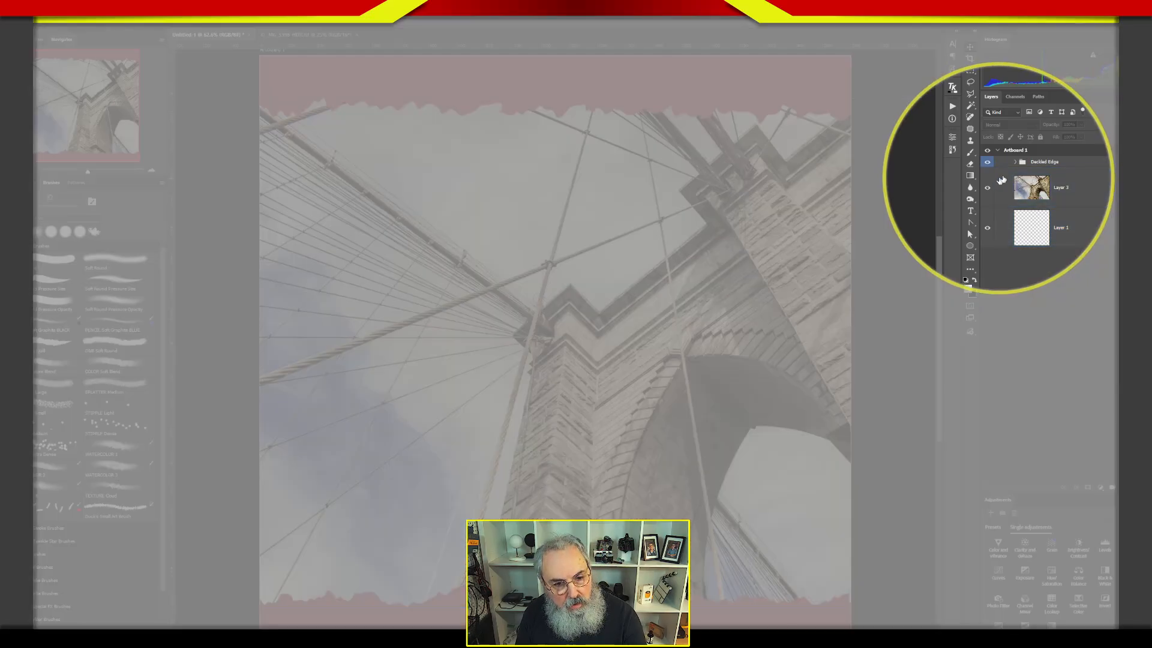
left_click(1042, 163)
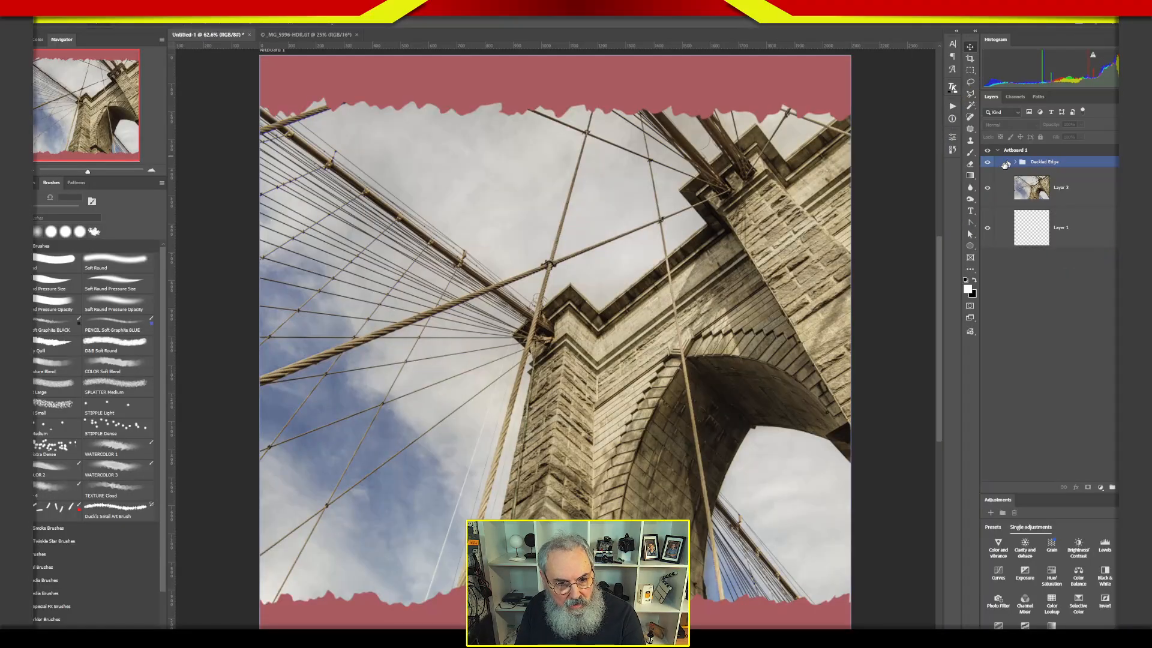
left_click(987, 163)
left_click(988, 162)
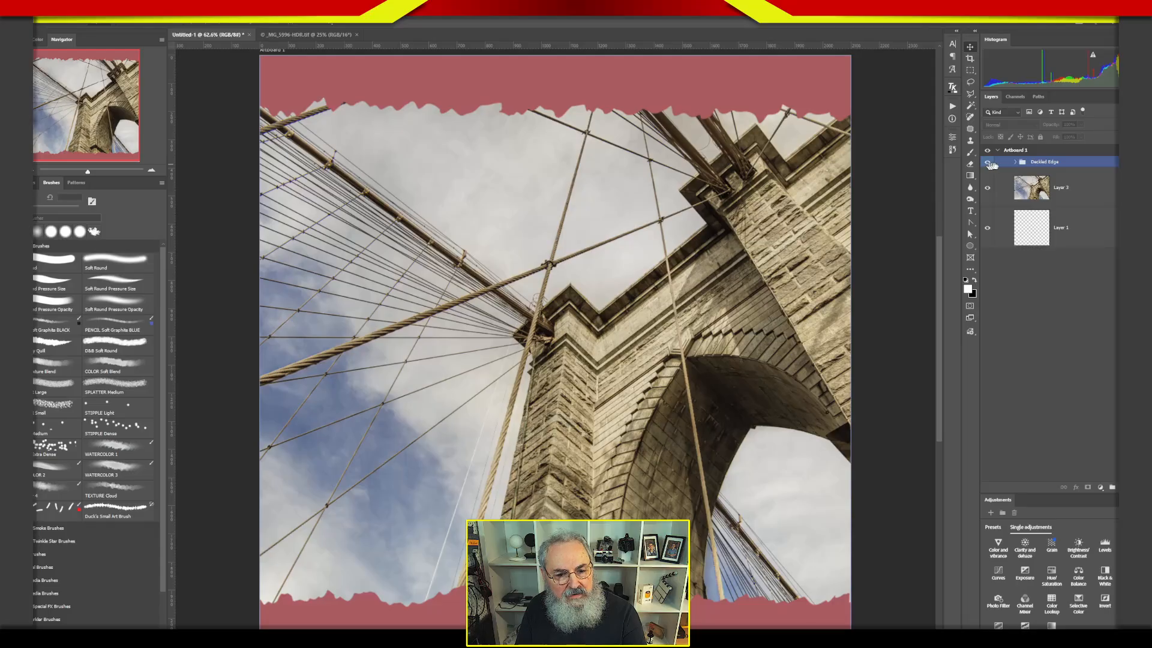
Open the layer style of the ragged border layer in the Deckled Edge group, and try a drop shadow before switching it off.
left_click(1014, 163)
left_click(1008, 227)
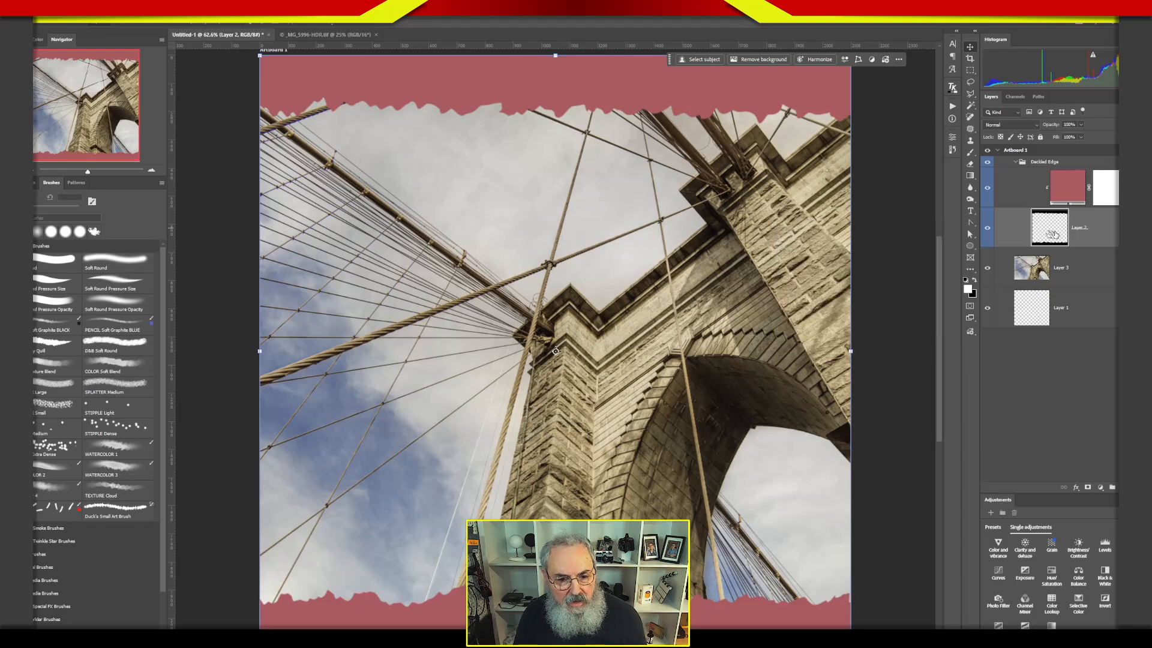
double_click(1113, 233)
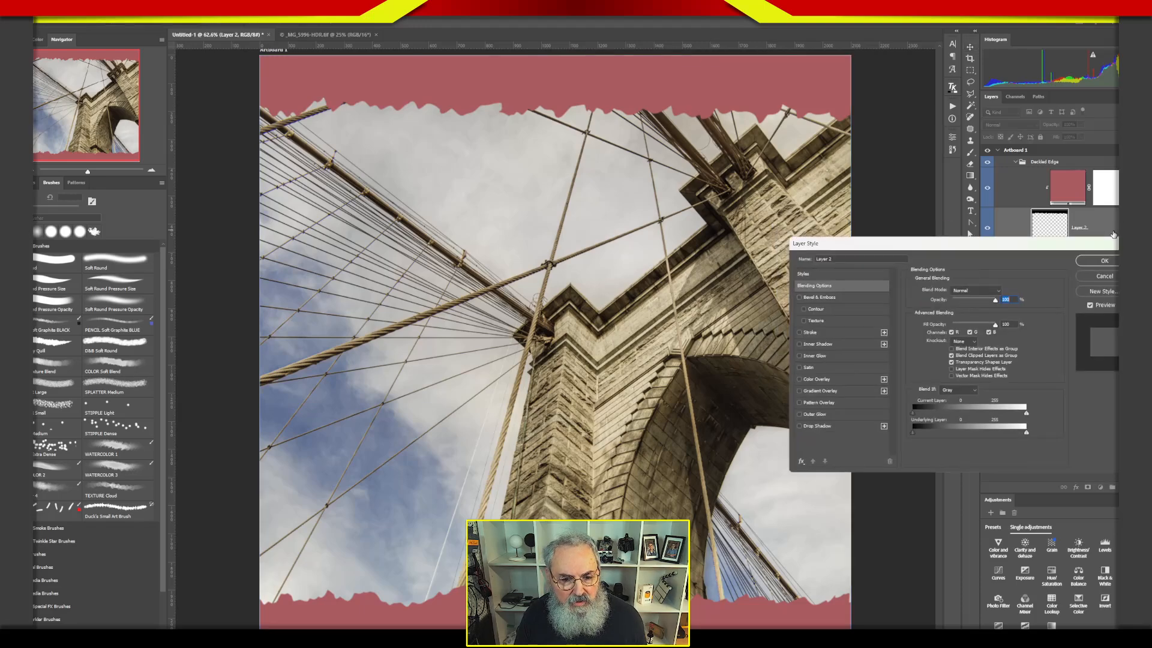
left_click(820, 427)
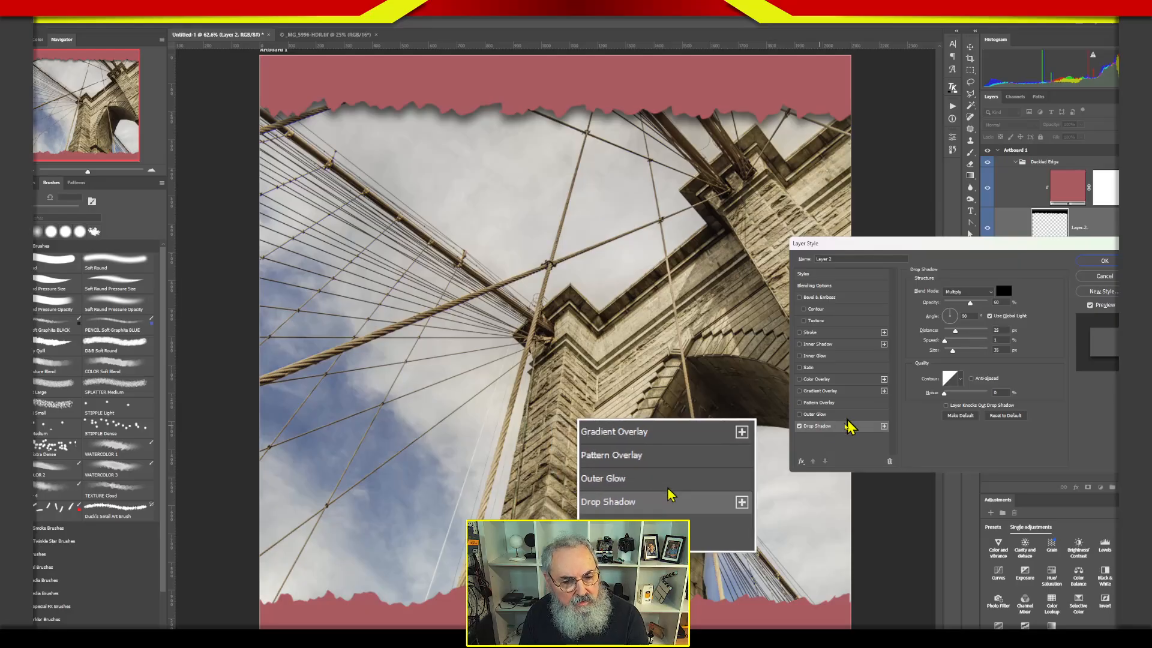
left_click(799, 426)
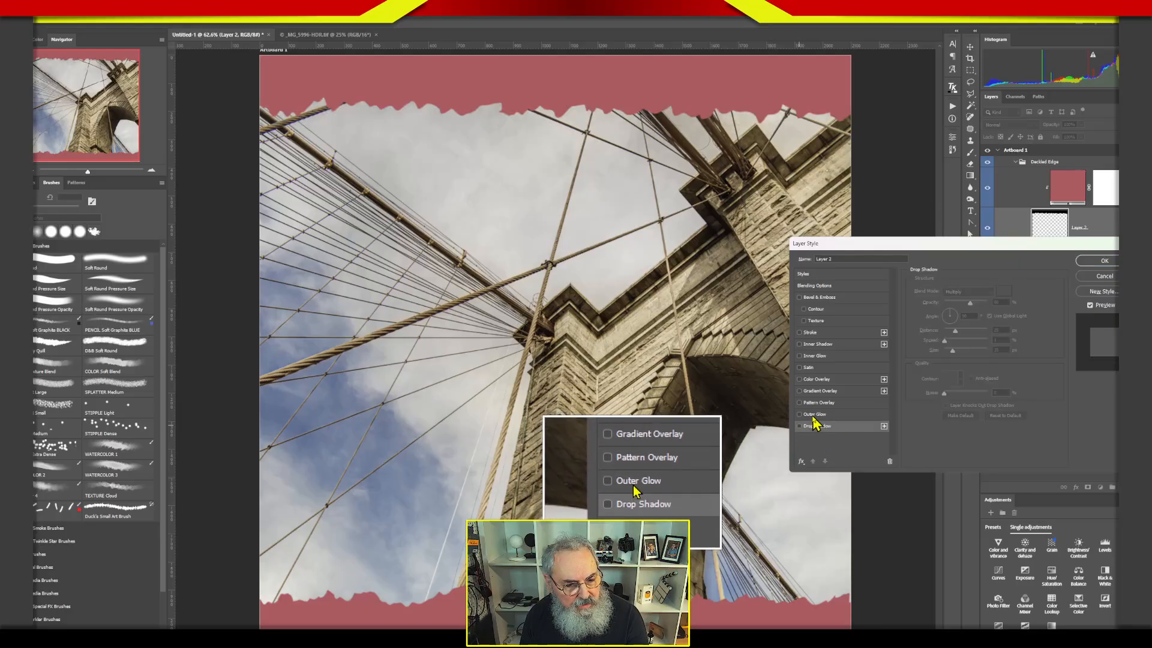
Add an outer glow to the ragged border layer, with the colour black (000000) and the Multiply blend mode.
left_click(820, 414)
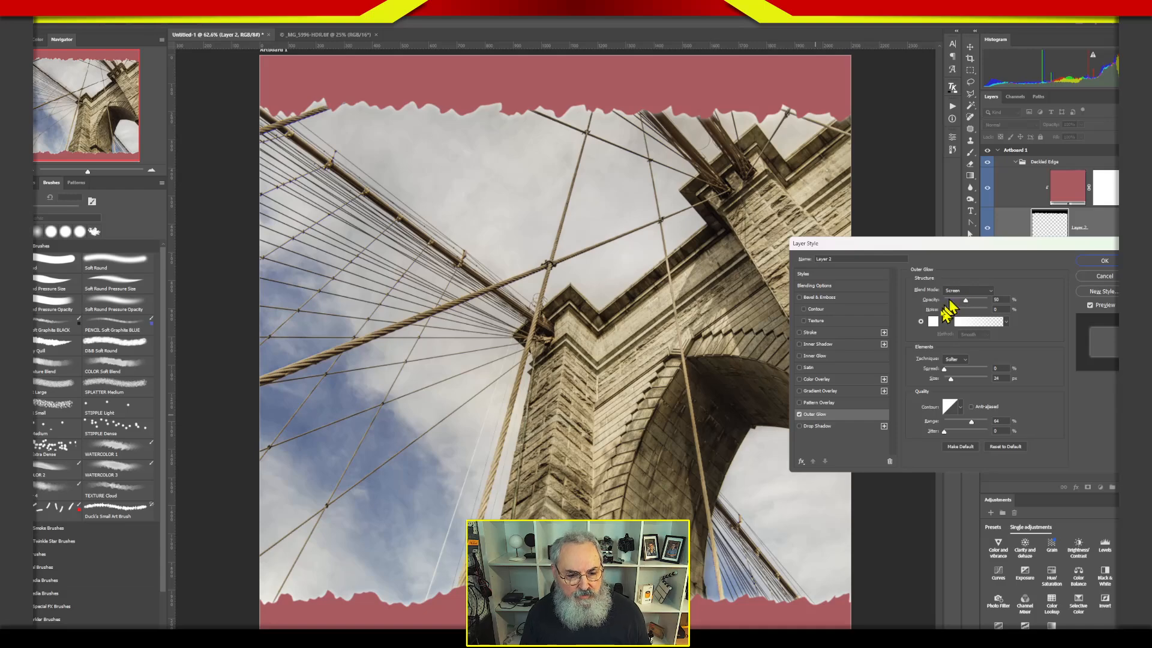
left_click(932, 321)
left_click_drag(979, 391, 980, 424)
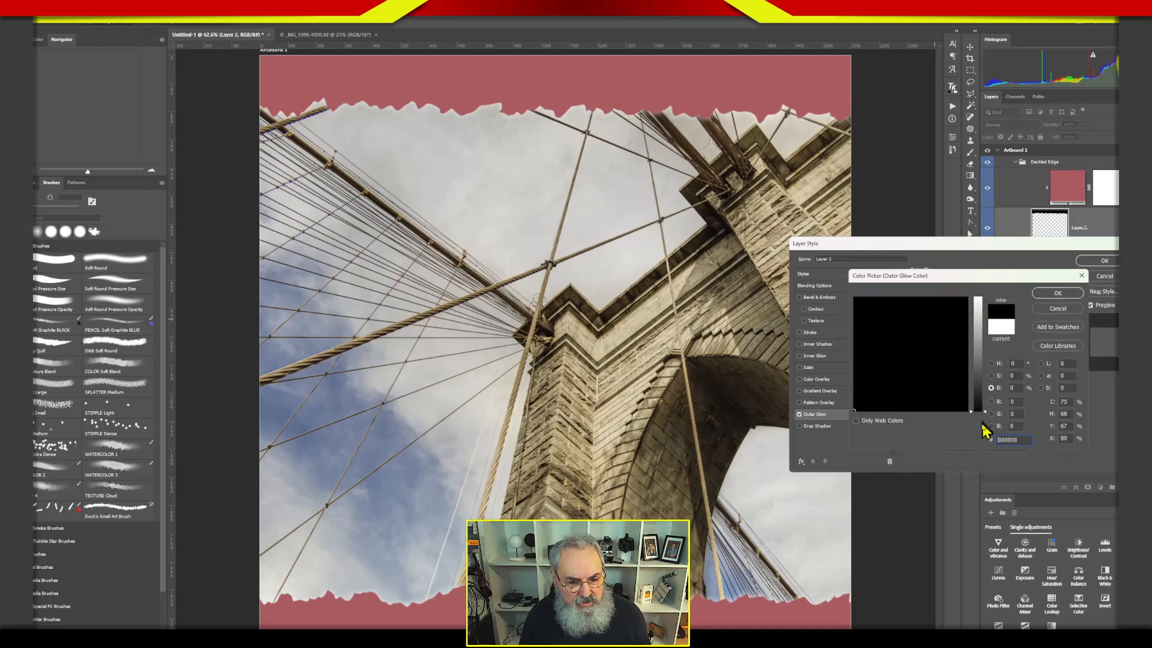
left_click(1056, 294)
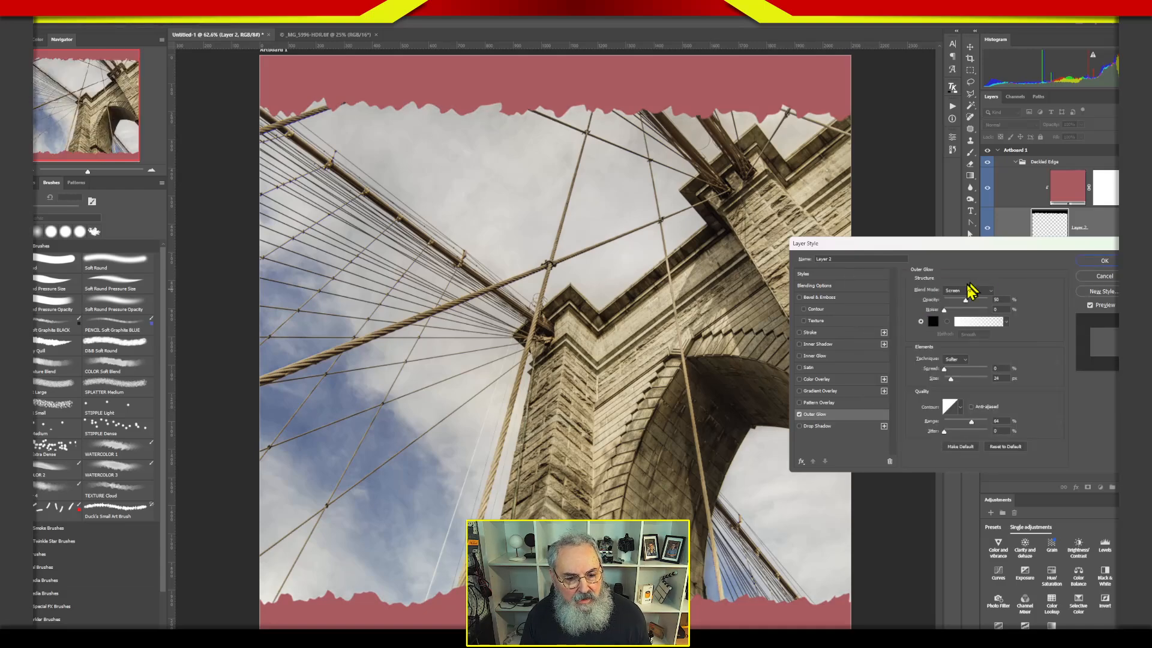
left_click(967, 291)
left_click(966, 330)
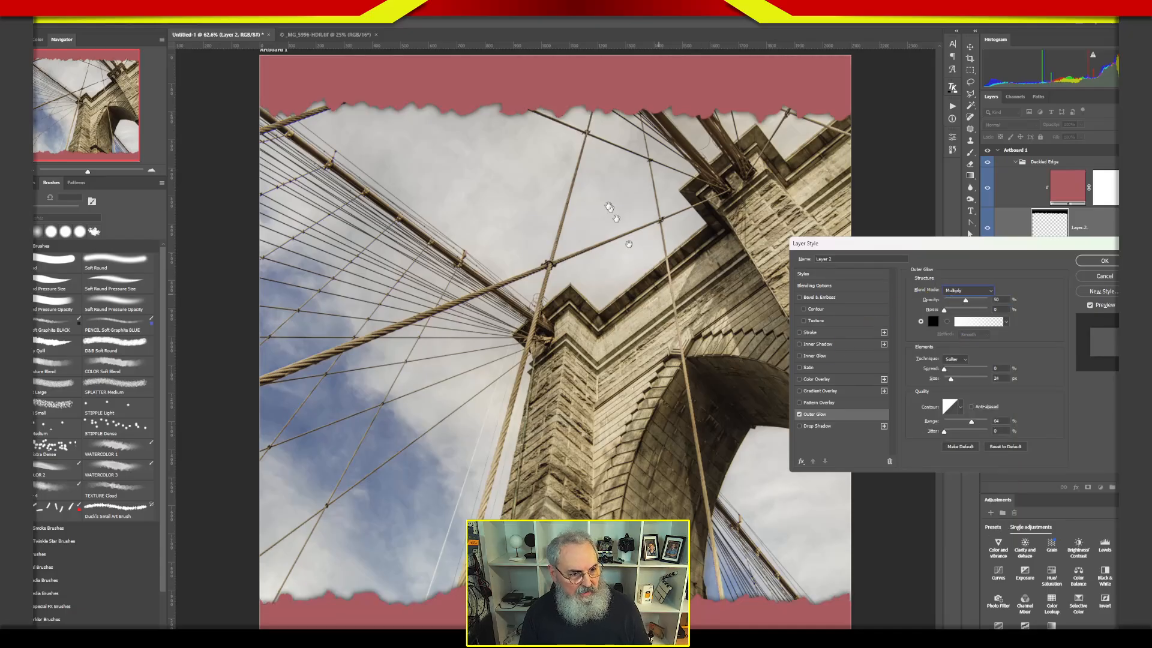
Inspect the shadow along the ragged edges, set the outer glow's size to 24 px, and apply the layer style.
key("super+plus")
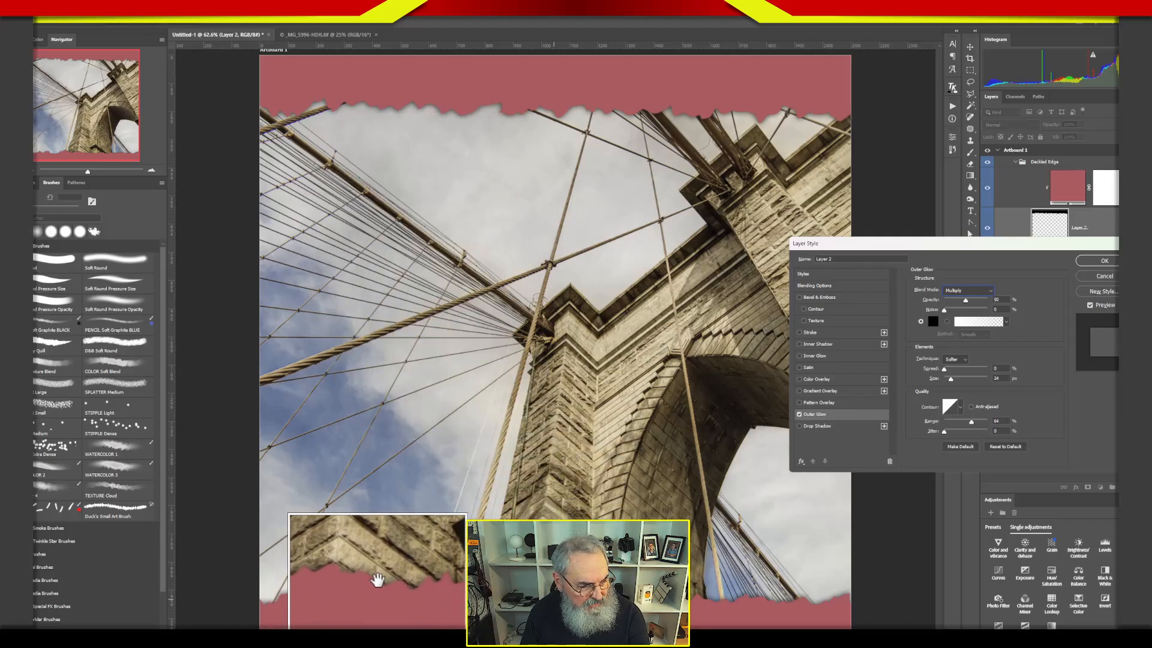
key("super+Escape")
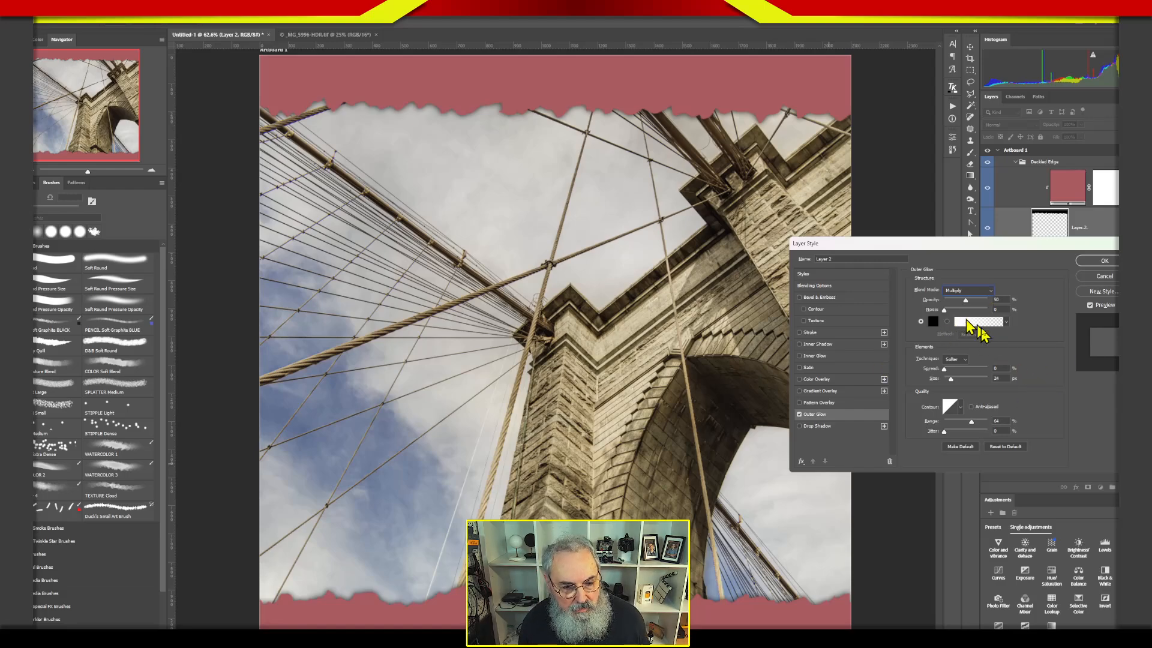
mouse_move(950, 378)
left_mouse_down()
mouse_move(975, 378)
mouse_move(936, 380)
mouse_move(953, 380)
left_mouse_up()
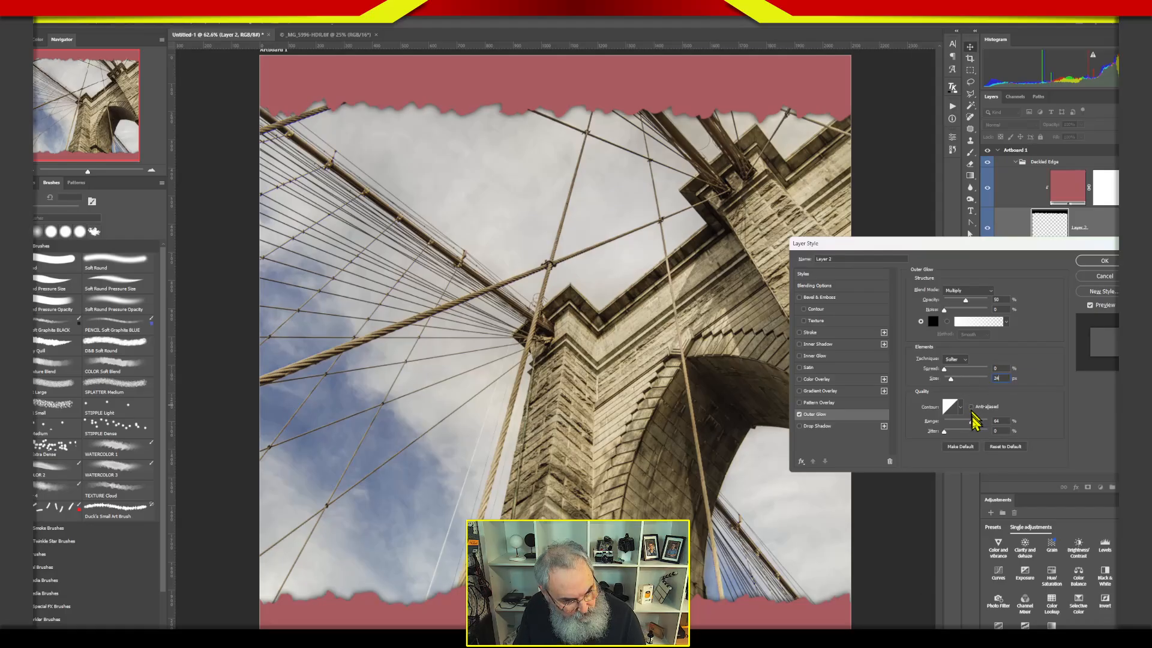
key("Return")
left_click(1099, 457)
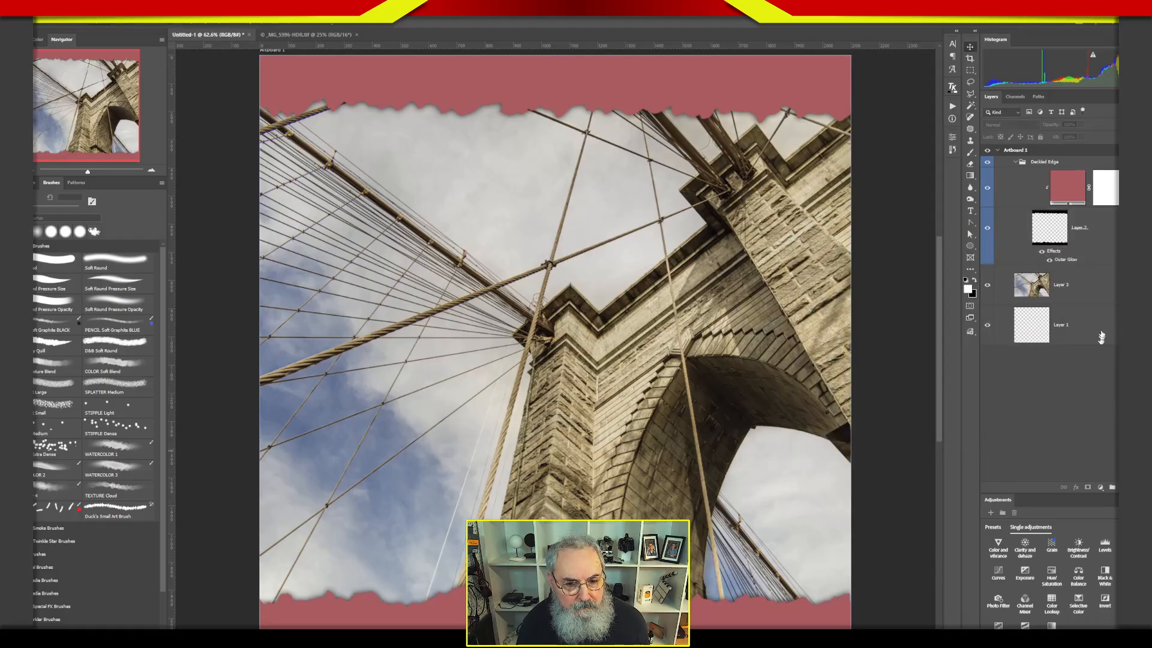
Reopen the border layer's style and switch its outer glow off and on to compare the edges, leaving it enabled.
left_click(1103, 230)
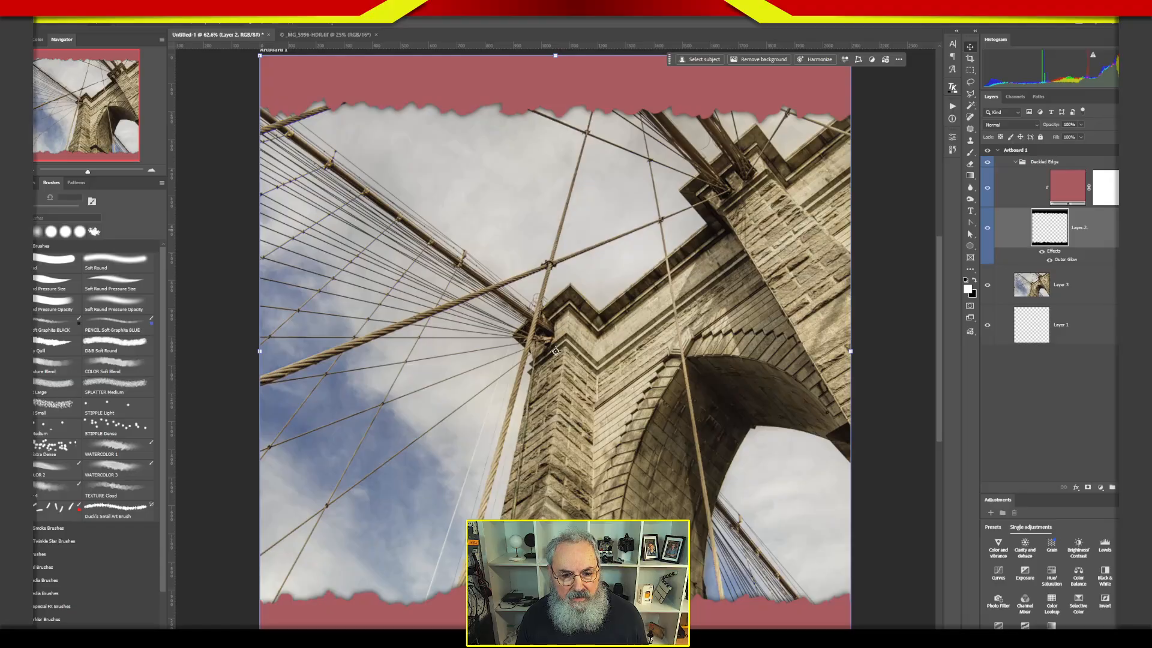
double_click(1103, 231)
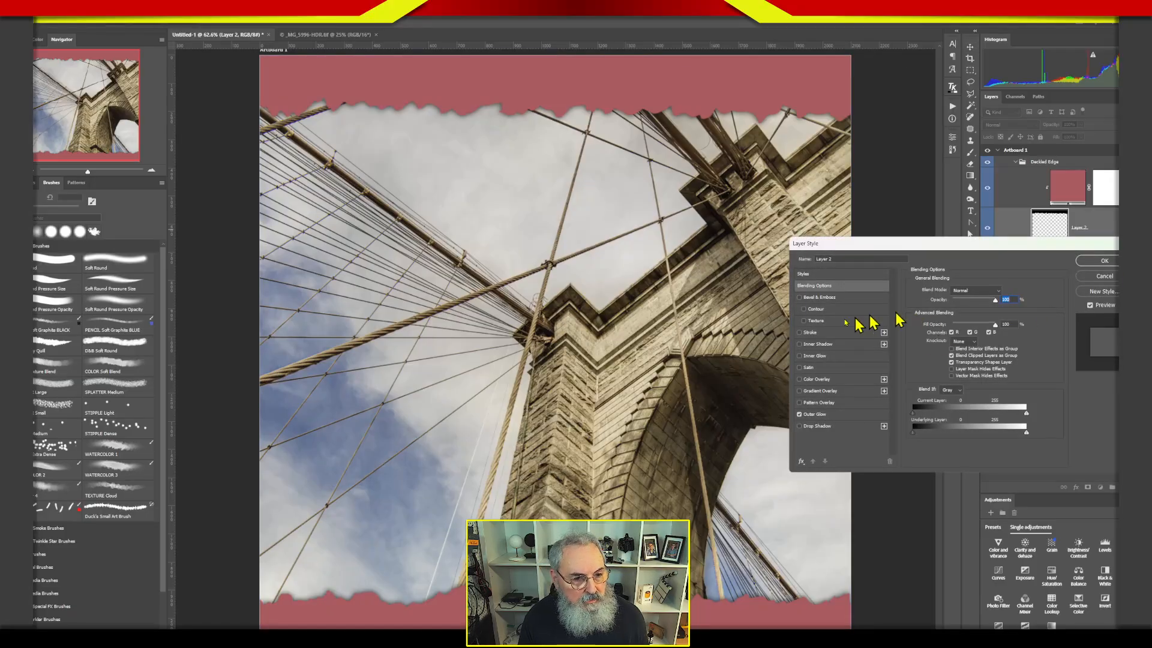
left_click(800, 415)
left_click(801, 415)
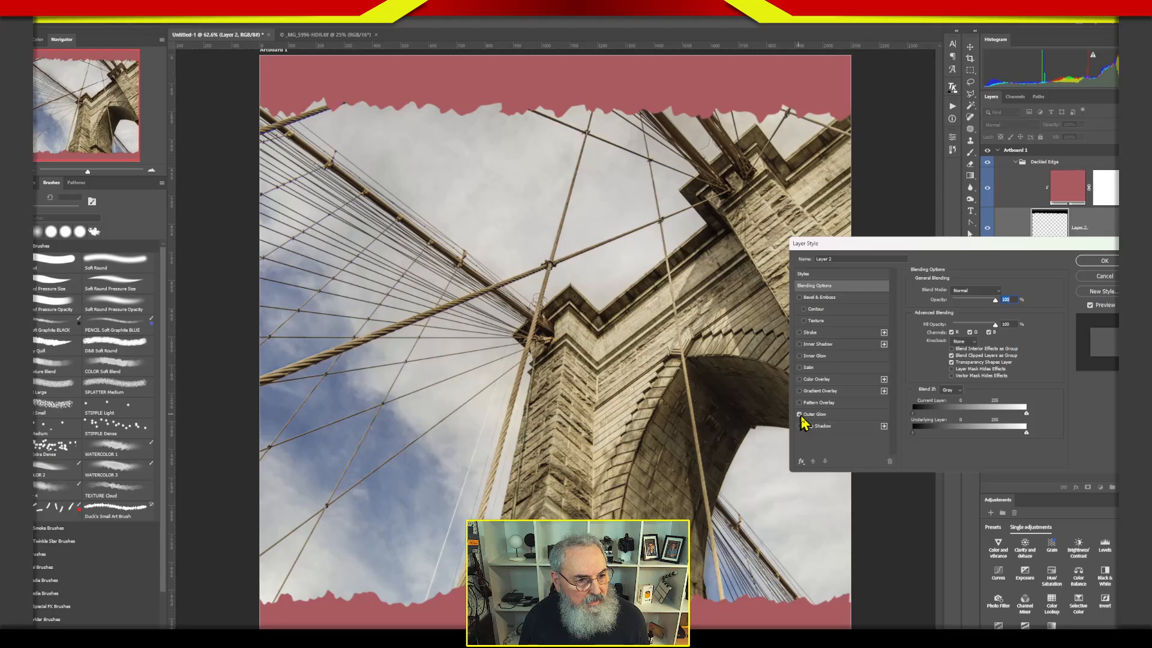
left_click(800, 415)
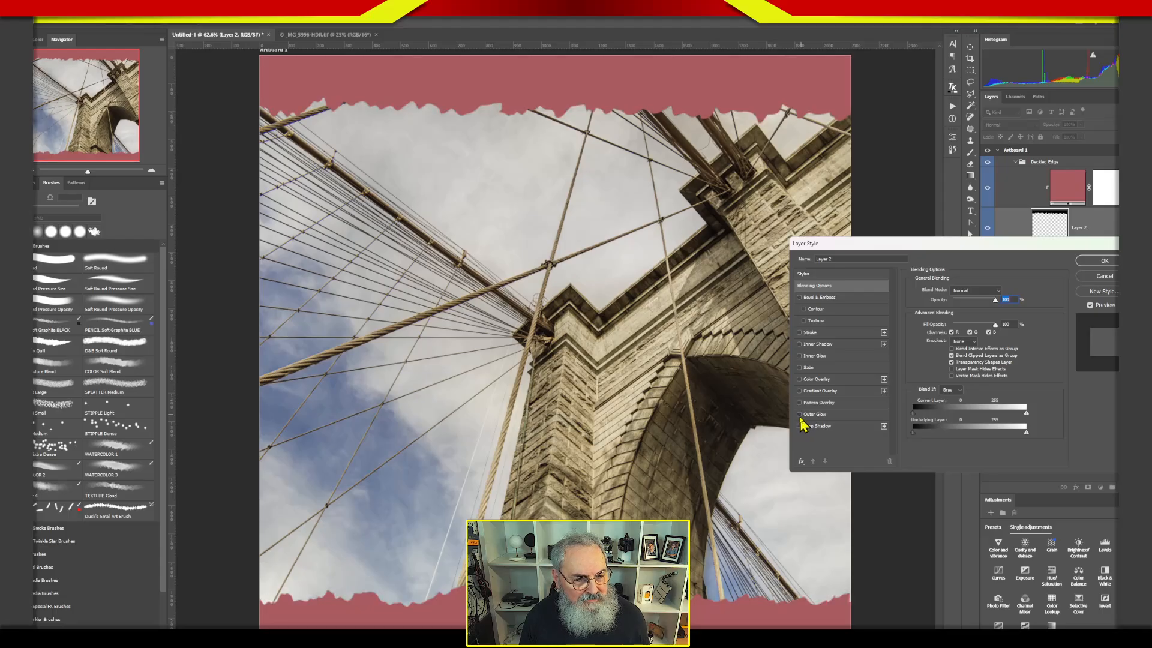
left_click(800, 415)
left_click(800, 415)
left_click(803, 414)
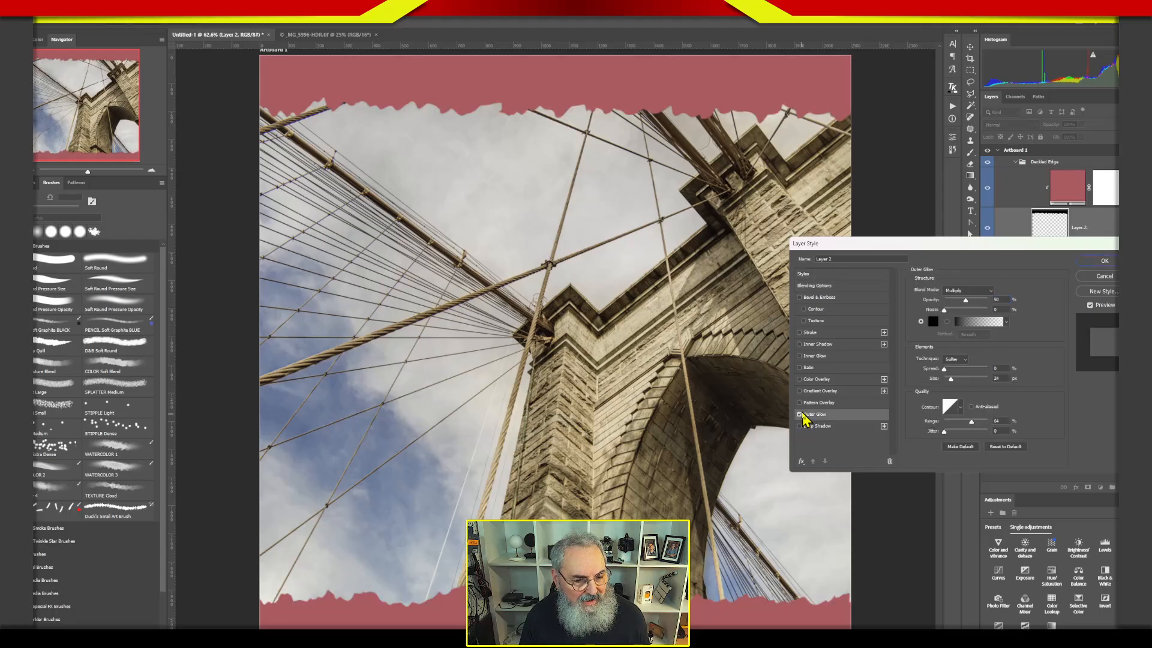
left_click(1108, 262)
left_click(1098, 415)
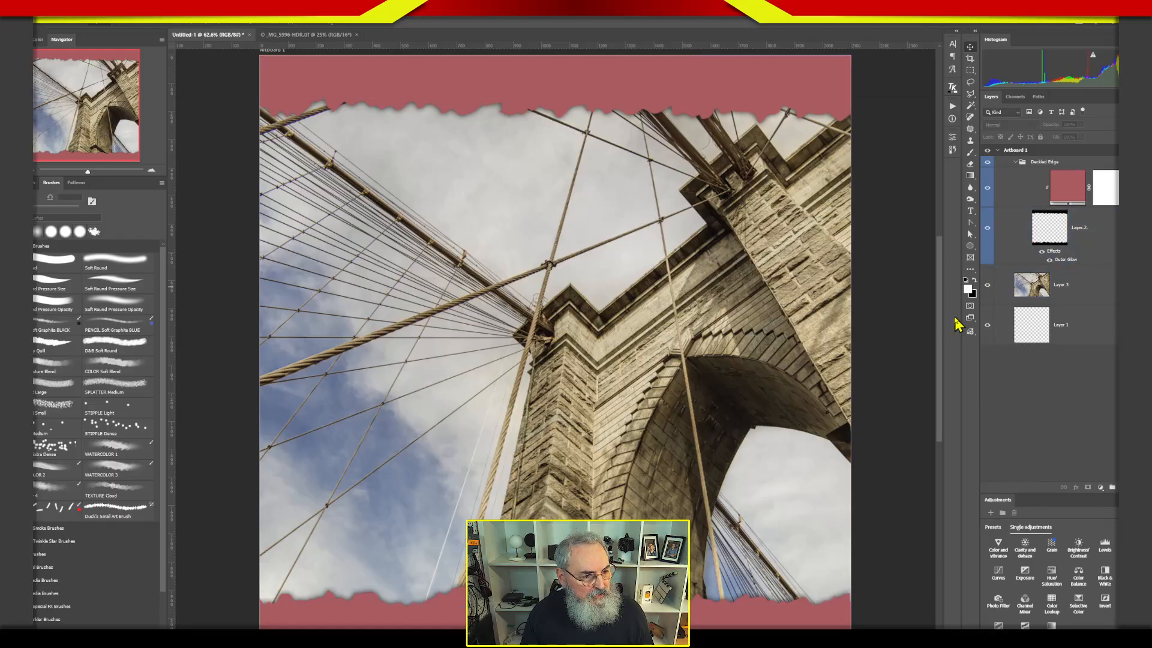
Make the ragged border layer active and bring the entire artboard into view.
left_click(1079, 324)
left_click(1052, 236)
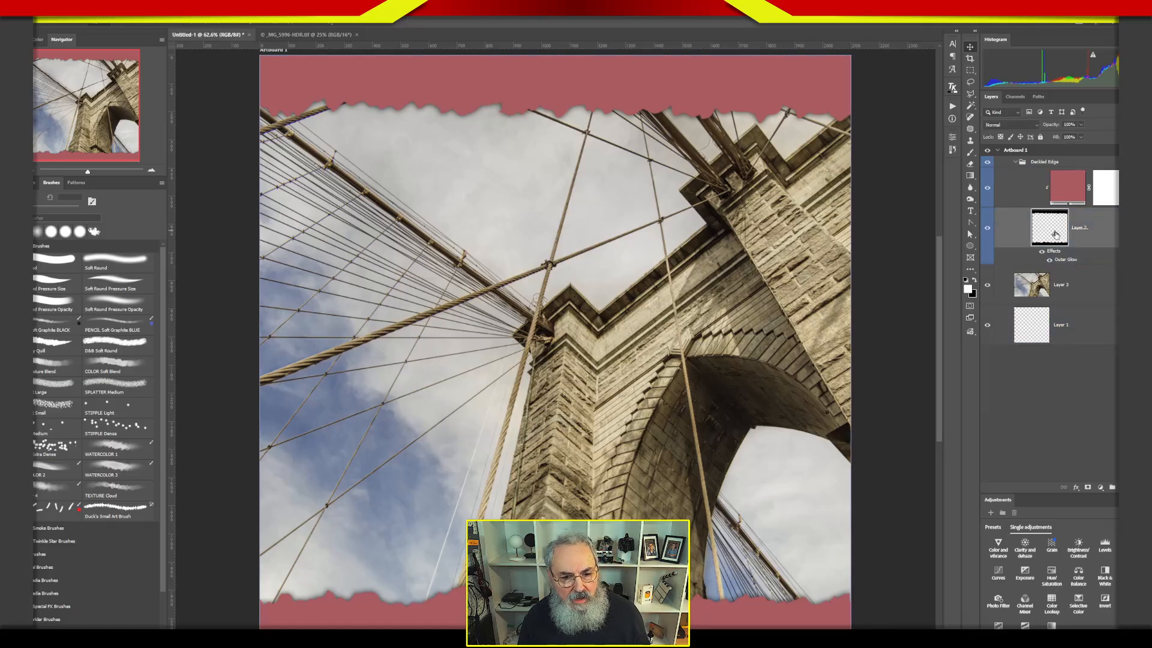
left_click_drag(941, 441, 942, 471)
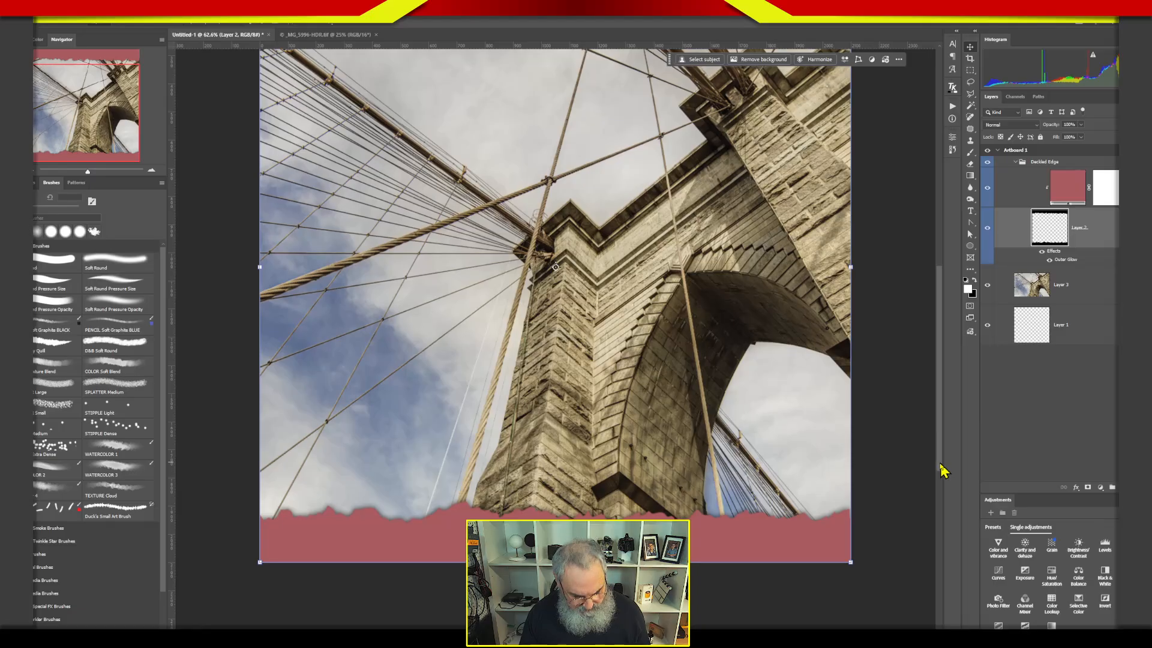
key("ctrl+minus")
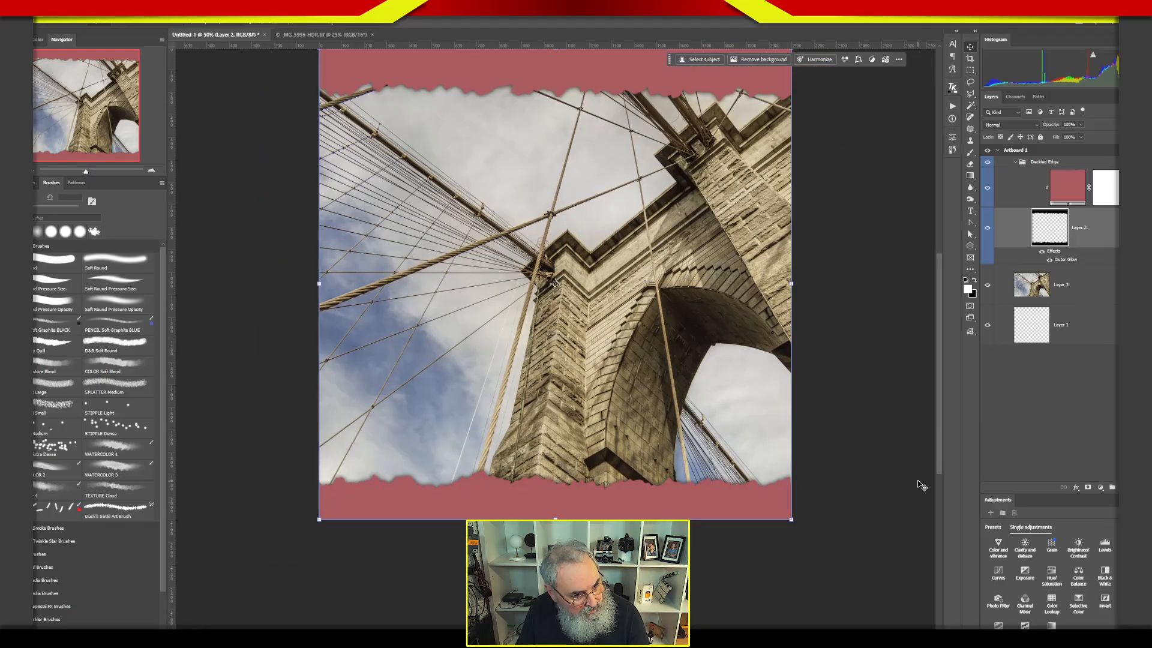
key("ctrl+minus")
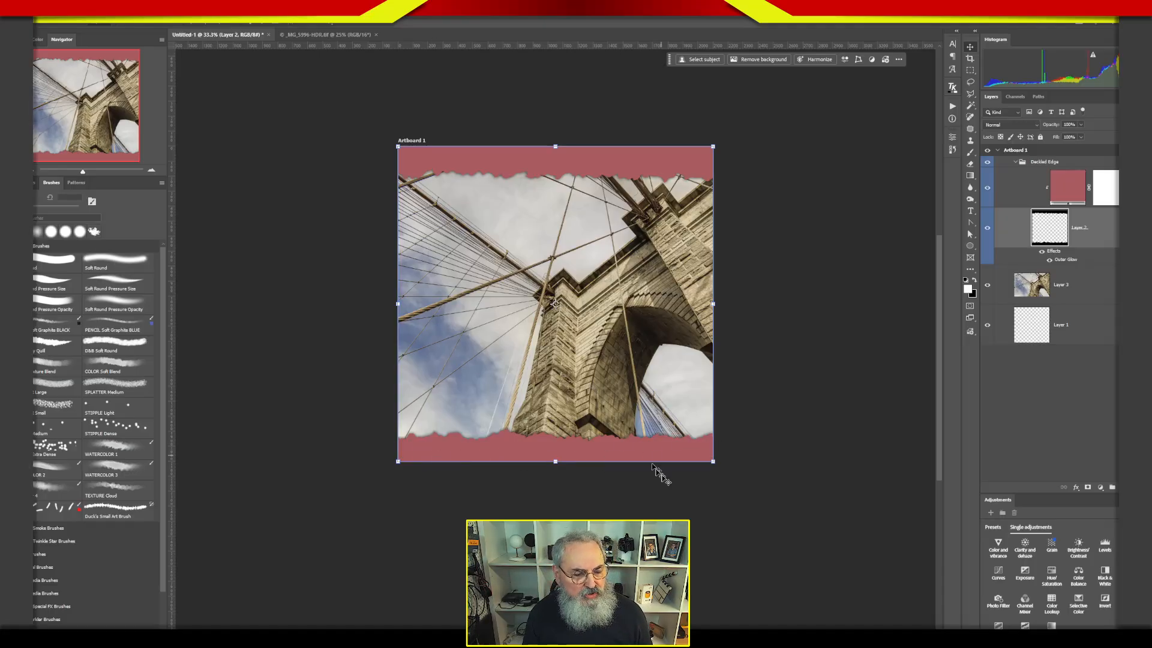
left_click(696, 444)
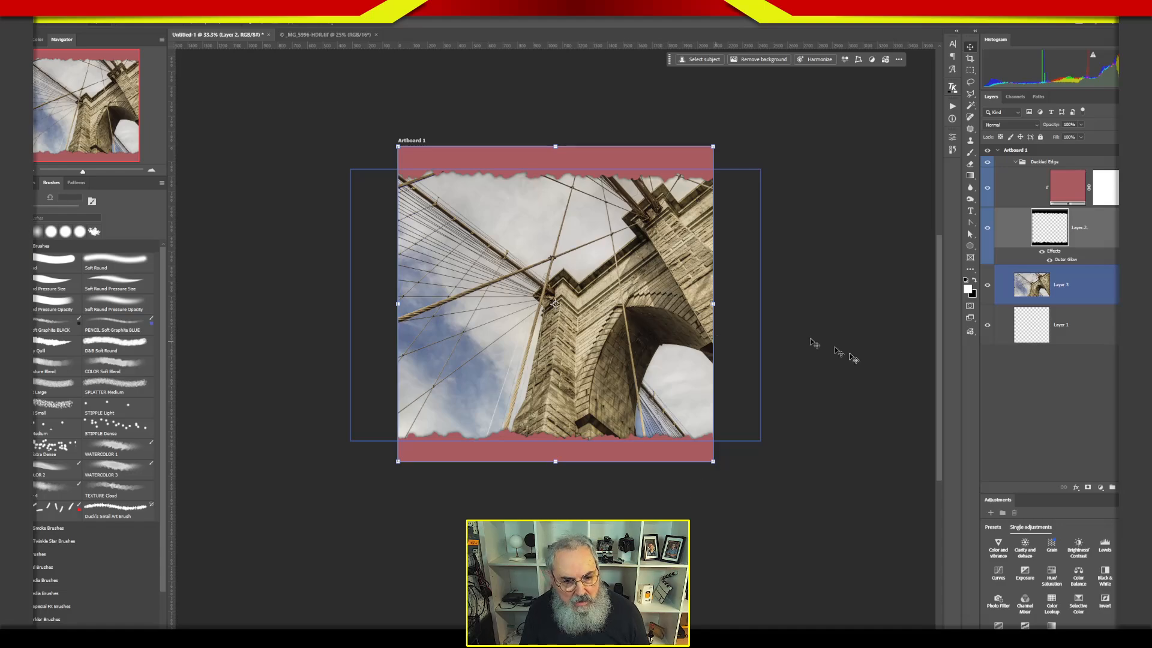
left_click(1016, 420)
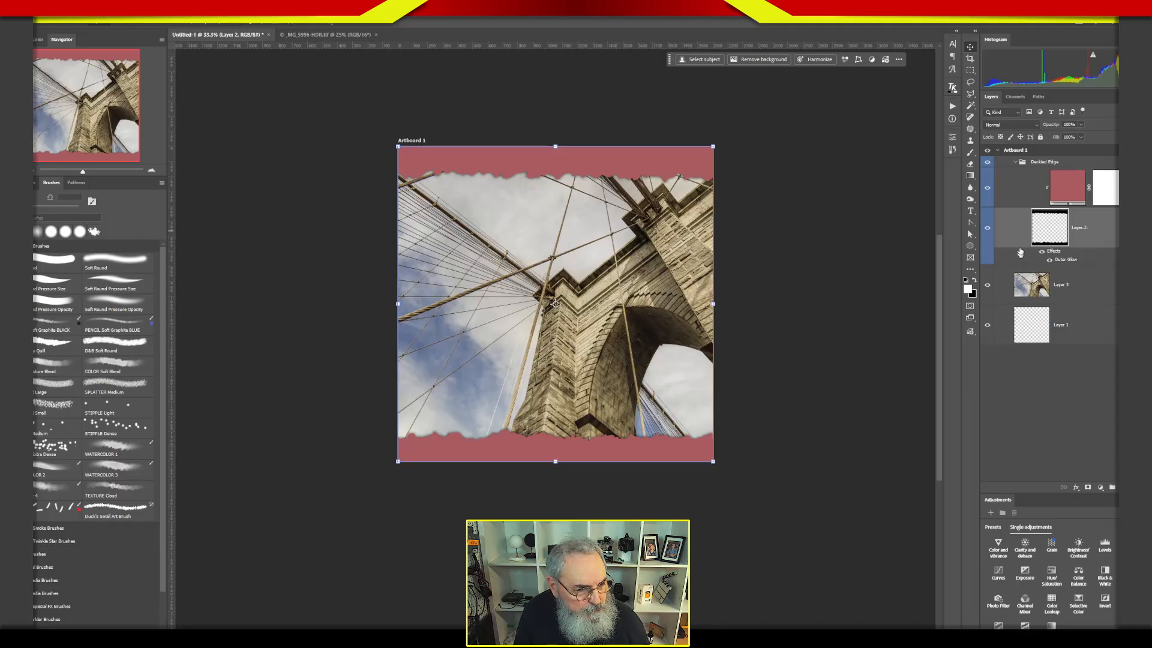
left_click(1032, 277)
left_click(1031, 278, "ctrl")
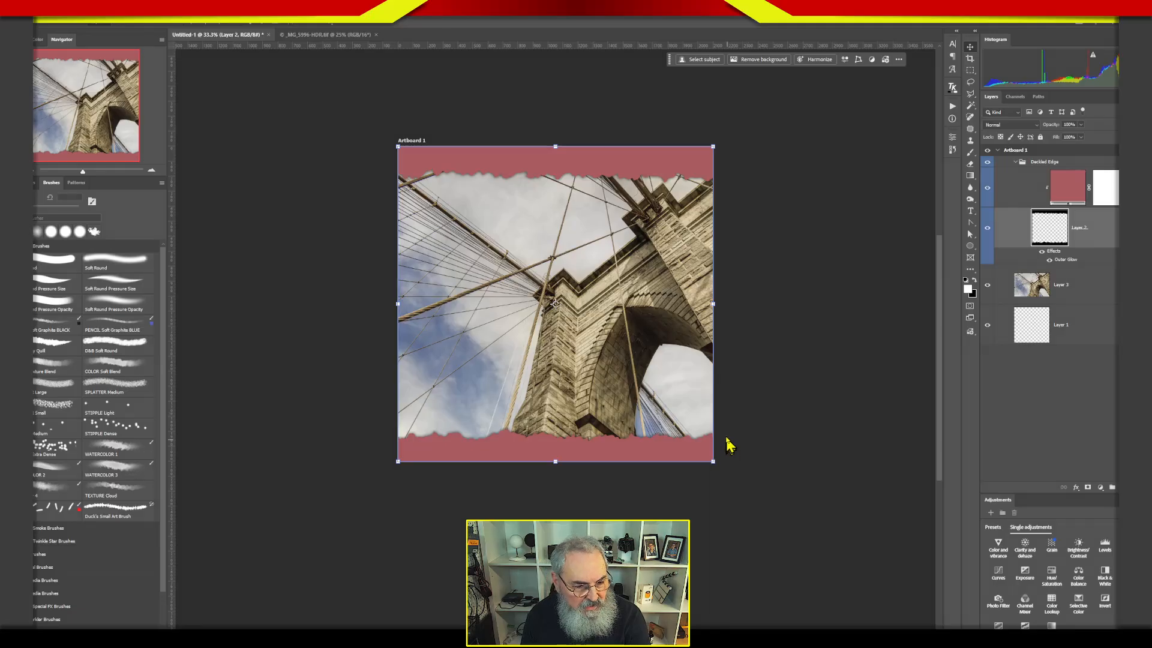
mouse_move(718, 431)
left_mouse_down()
mouse_move(750, 431)
mouse_move(751, 453)
mouse_move(719, 461)
left_mouse_up()
mouse_move(719, 144)
left_mouse_down()
mouse_move(754, 148)
mouse_move(753, 178)
mouse_move(720, 178)
left_mouse_up()
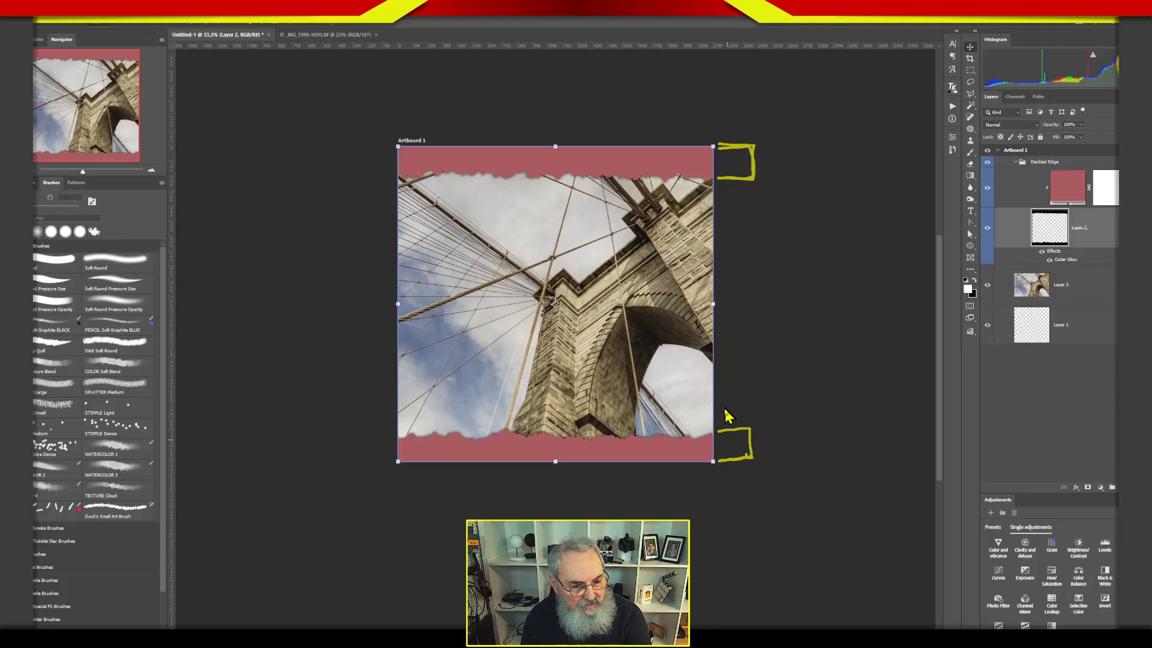
mouse_move(720, 414)
left_mouse_down()
mouse_move(769, 415)
mouse_move(775, 454)
mouse_move(758, 457)
mouse_move(773, 447)
mouse_move(769, 415)
mouse_move(724, 415)
mouse_move(773, 410)
mouse_move(775, 443)
left_mouse_up()
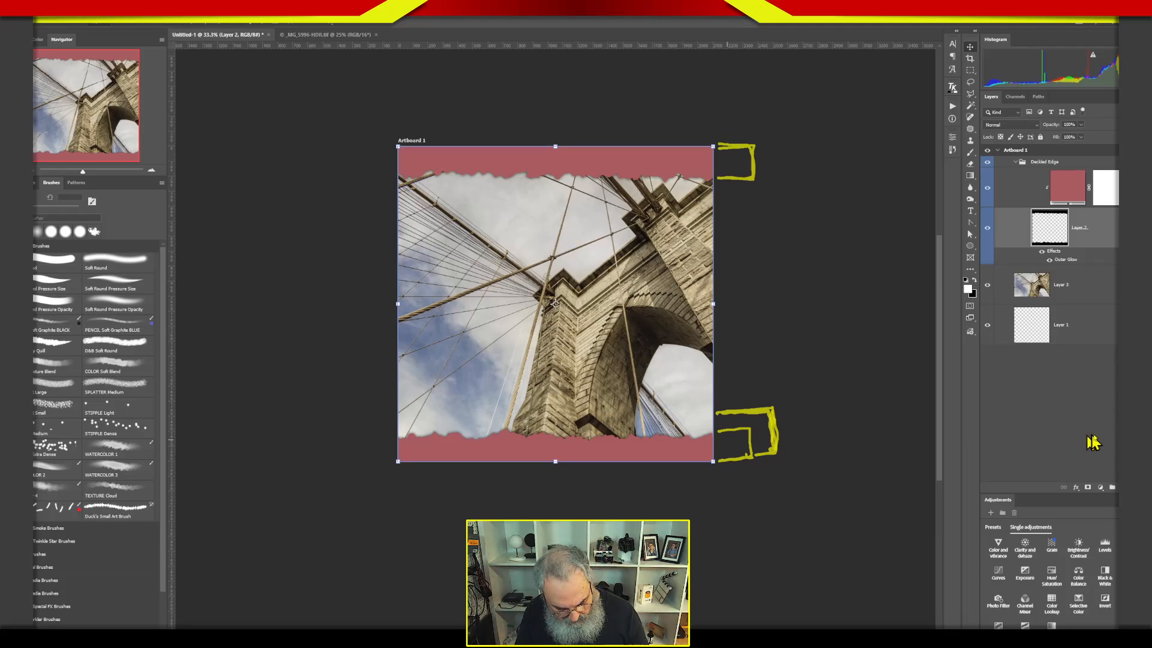
key("Escape")
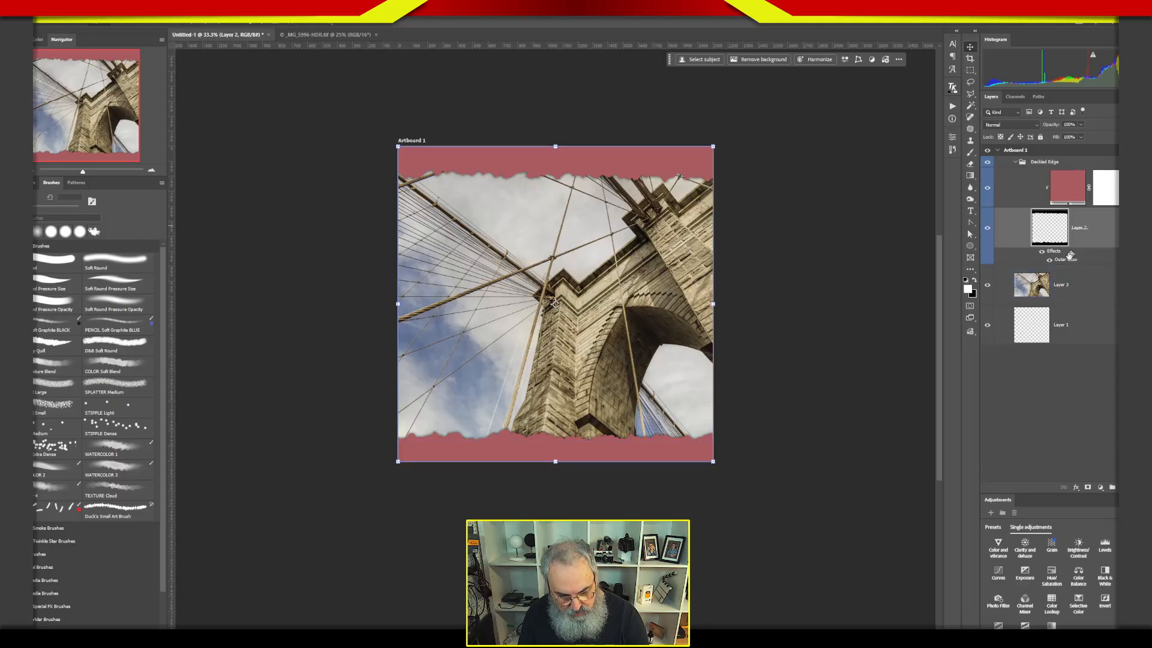
key("ctrl")
key("ctrl")
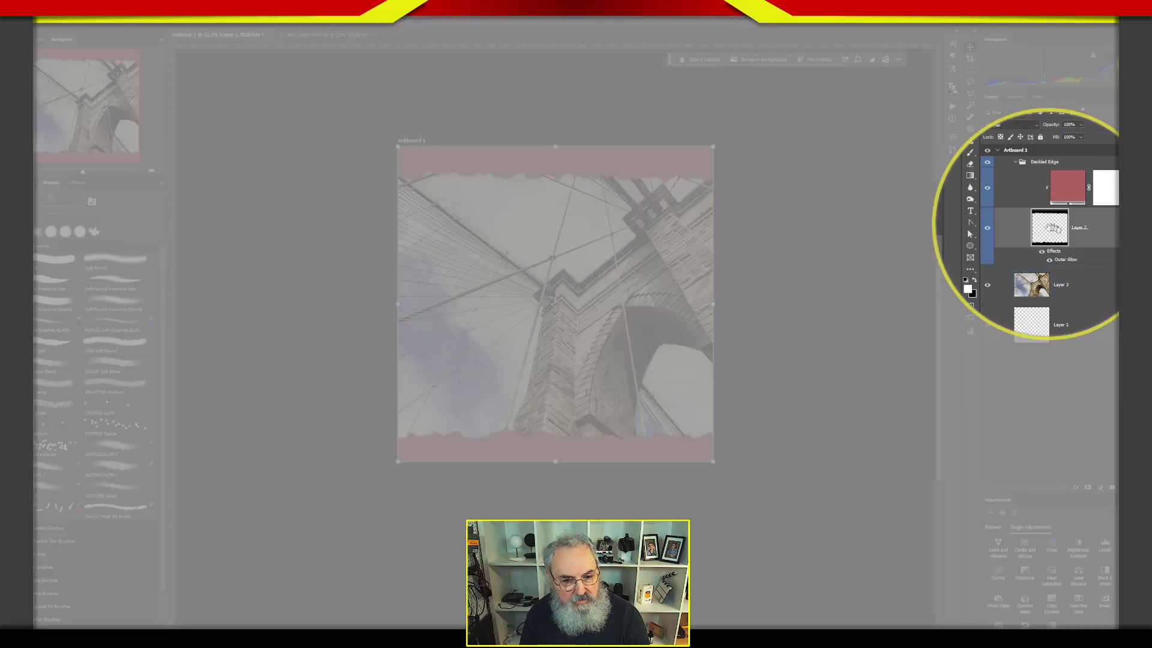
key("ctrl")
key("ctrl")
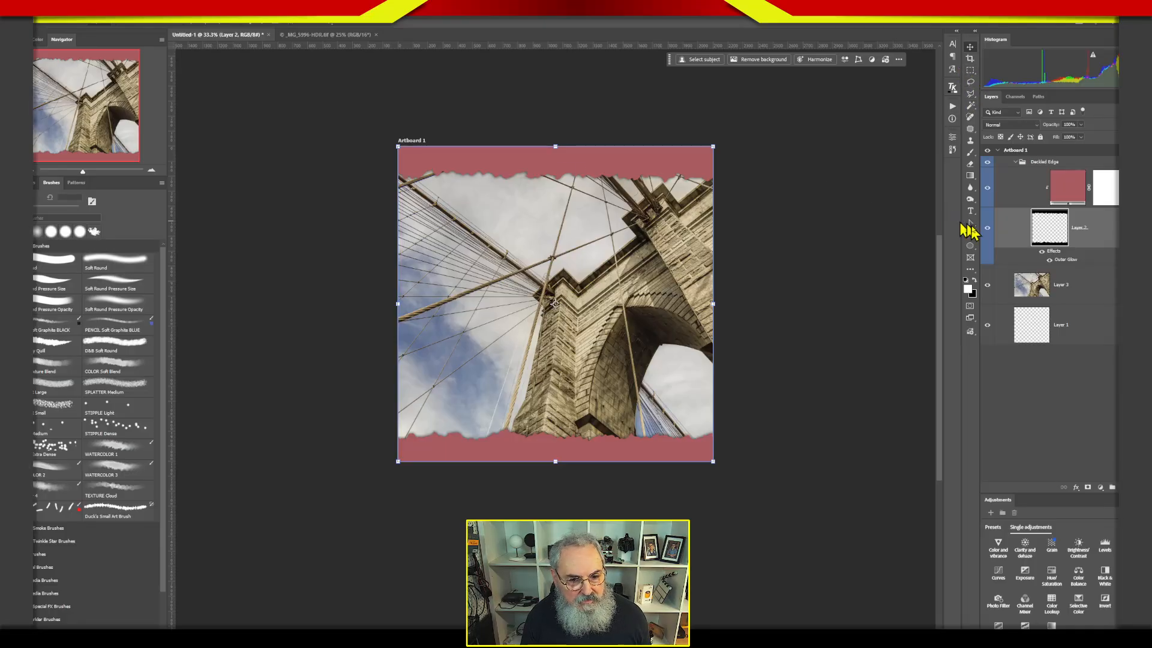
Hide and show the ragged border layer repeatedly to check what it contributes to the page.
left_click(988, 230)
left_click(988, 229)
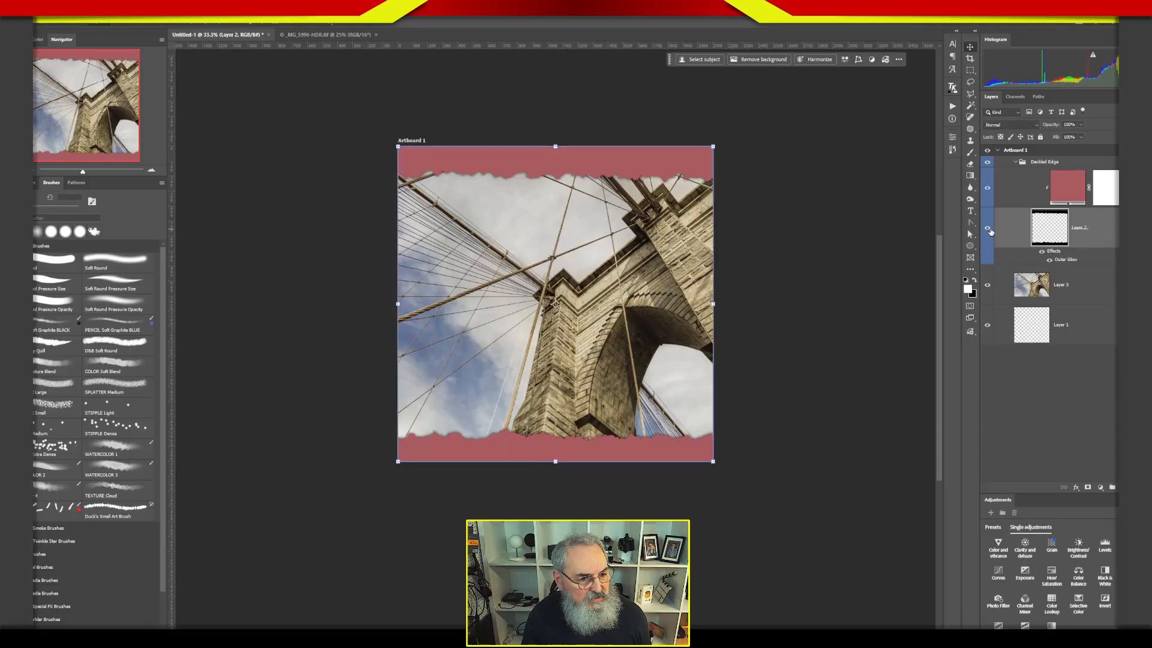
left_click(989, 230)
left_click(989, 231)
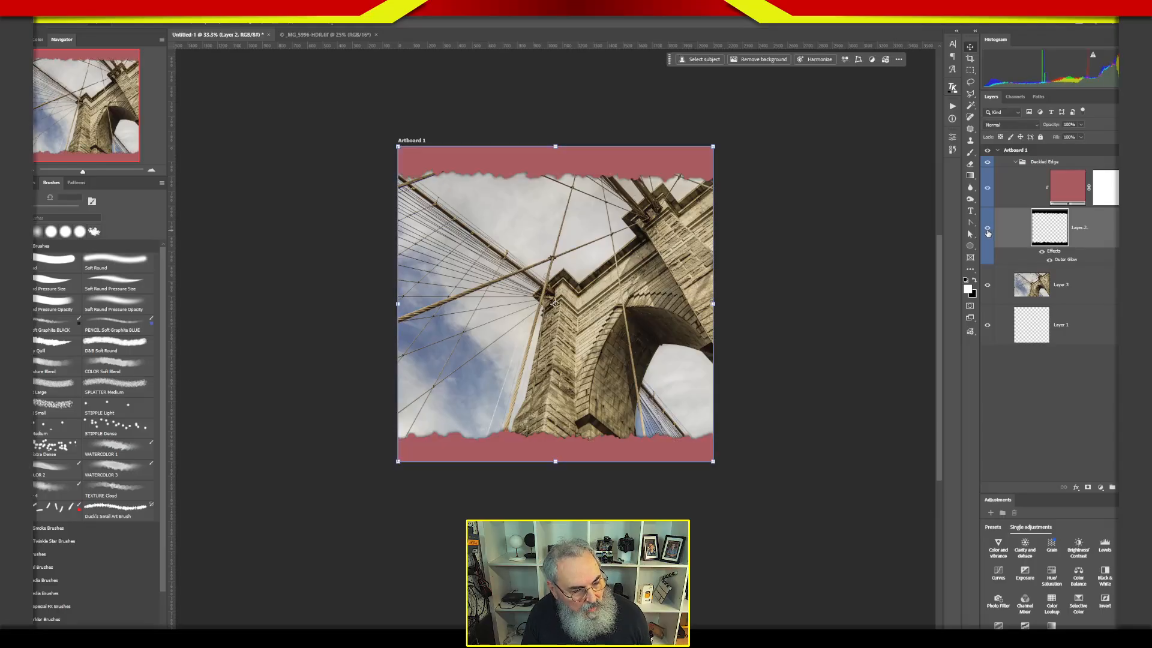
left_click(988, 230)
left_click(988, 231)
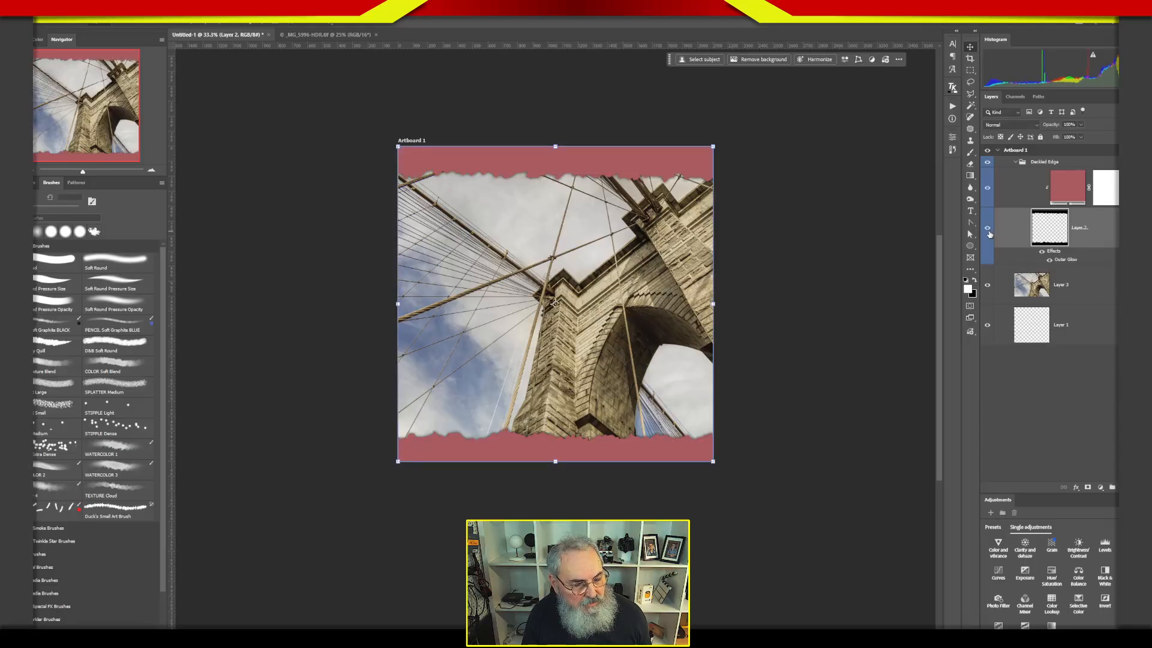
Select the bottom ragged strip on the border layer with a rectangular marquee, move it slightly upward, and deselect.
left_click(970, 70)
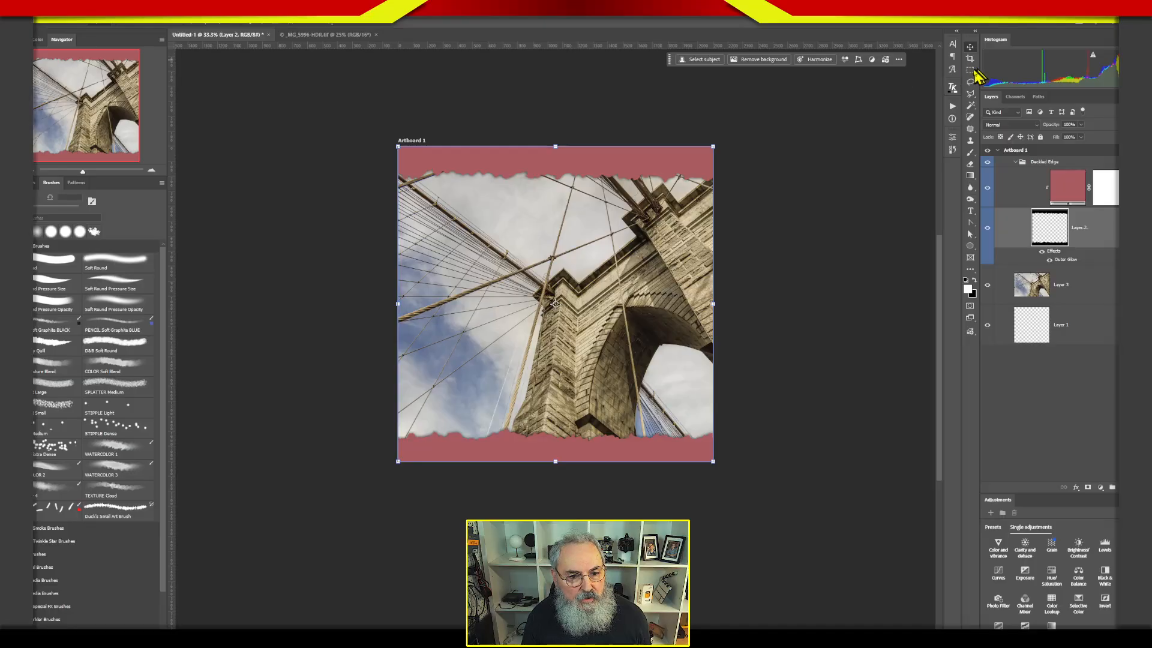
left_click_drag(363, 394, 781, 518)
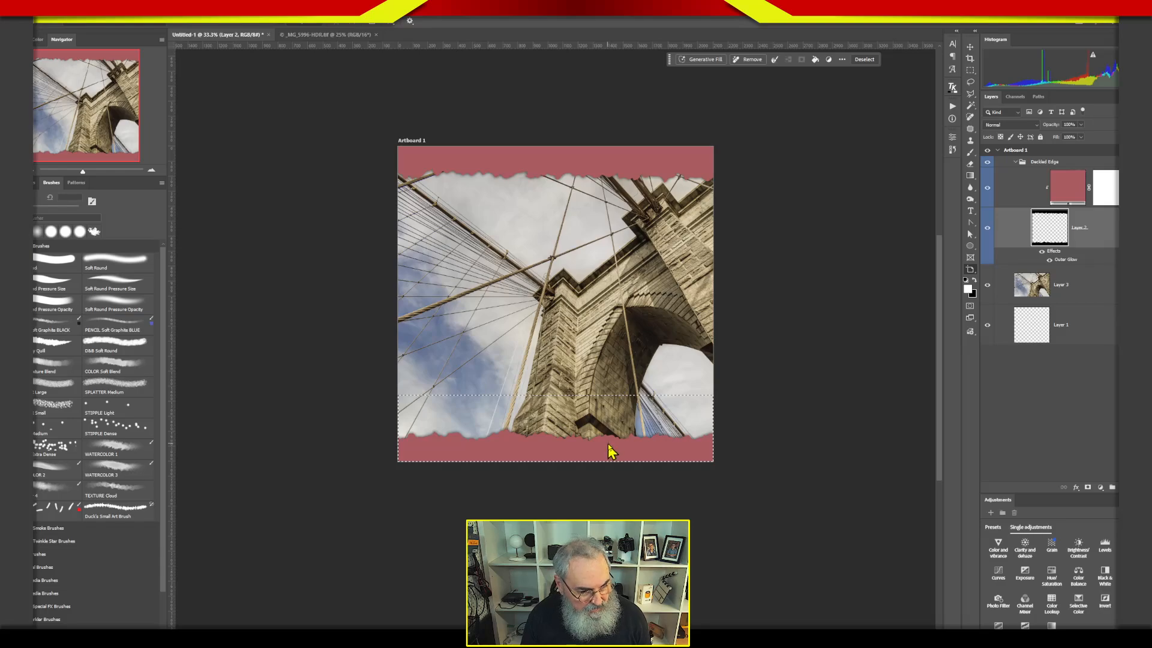
key("v")
left_click_drag(610, 450, 613, 433)
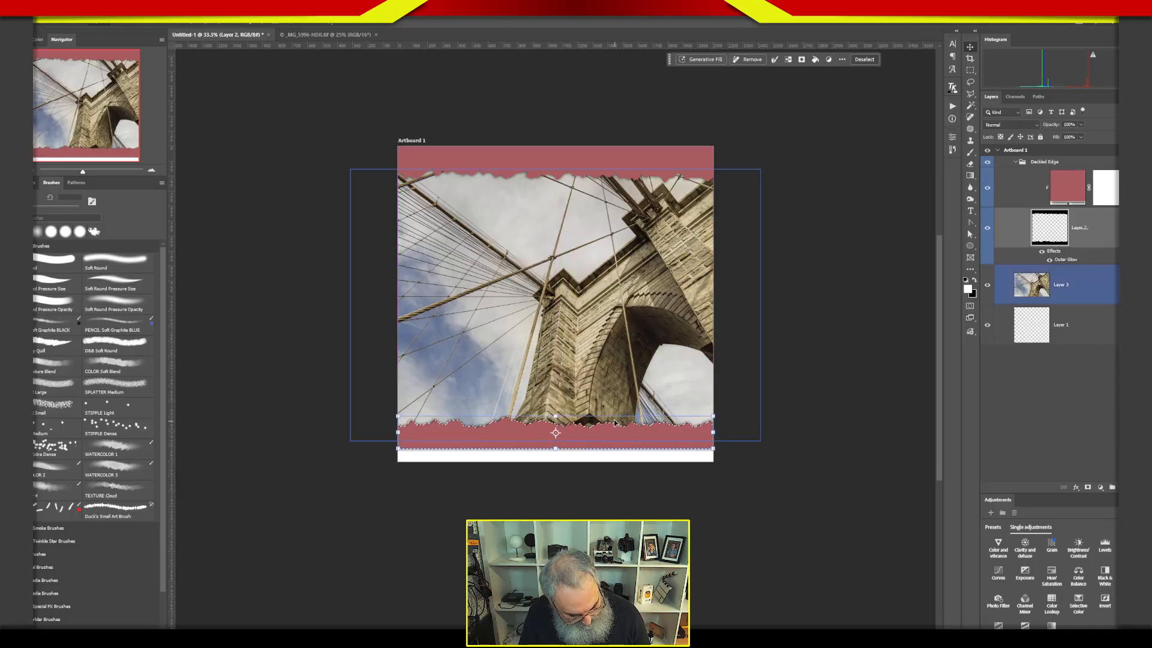
key("ctrl+d")
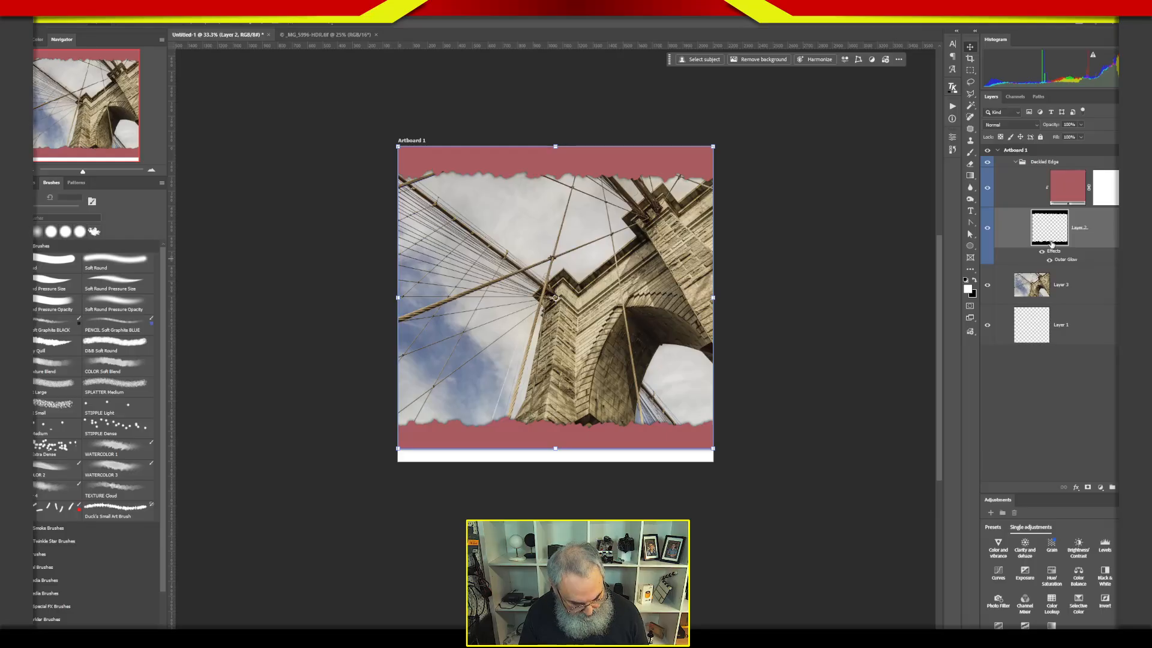
Marquee the lower part of the bottom border down to the page edge, fill it with the foreground color on the ragged layer, and deselect.
key("ctrl+0")
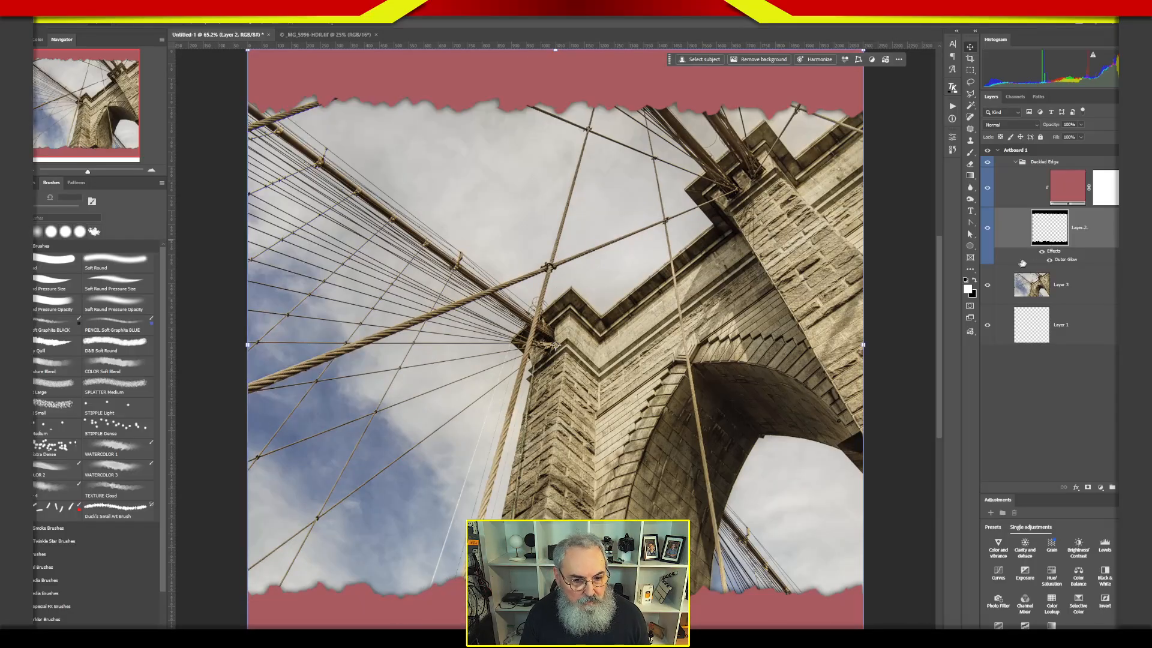
left_click(1053, 243, "ctrl")
key("ctrl+d")
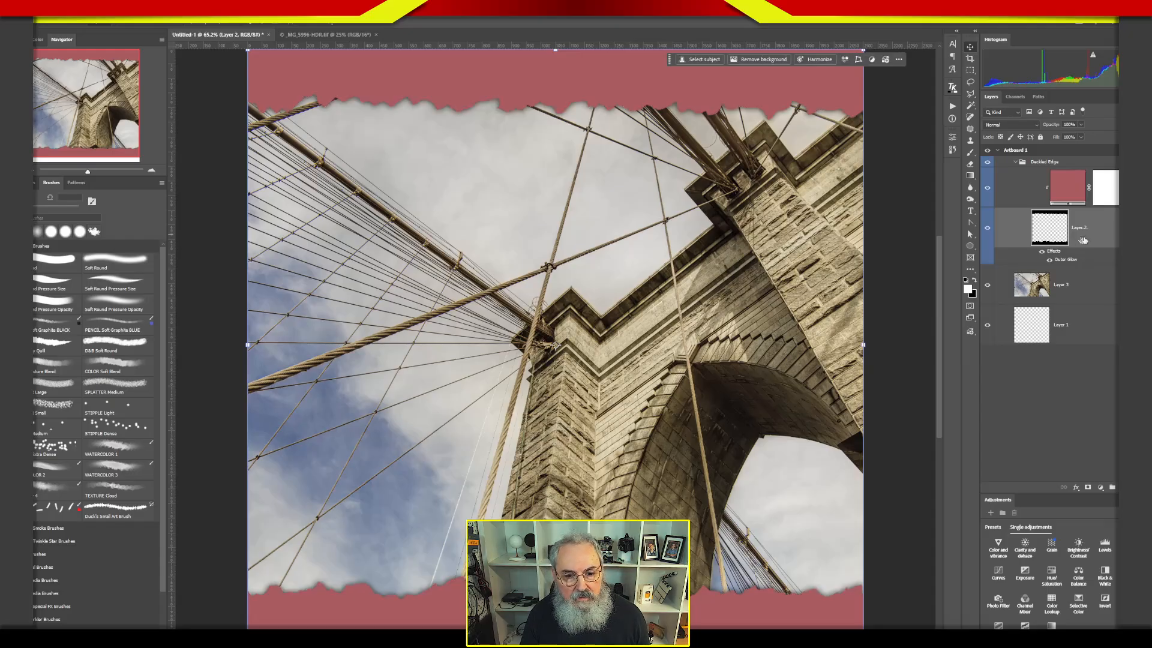
left_click_drag(1088, 249, 1045, 254)
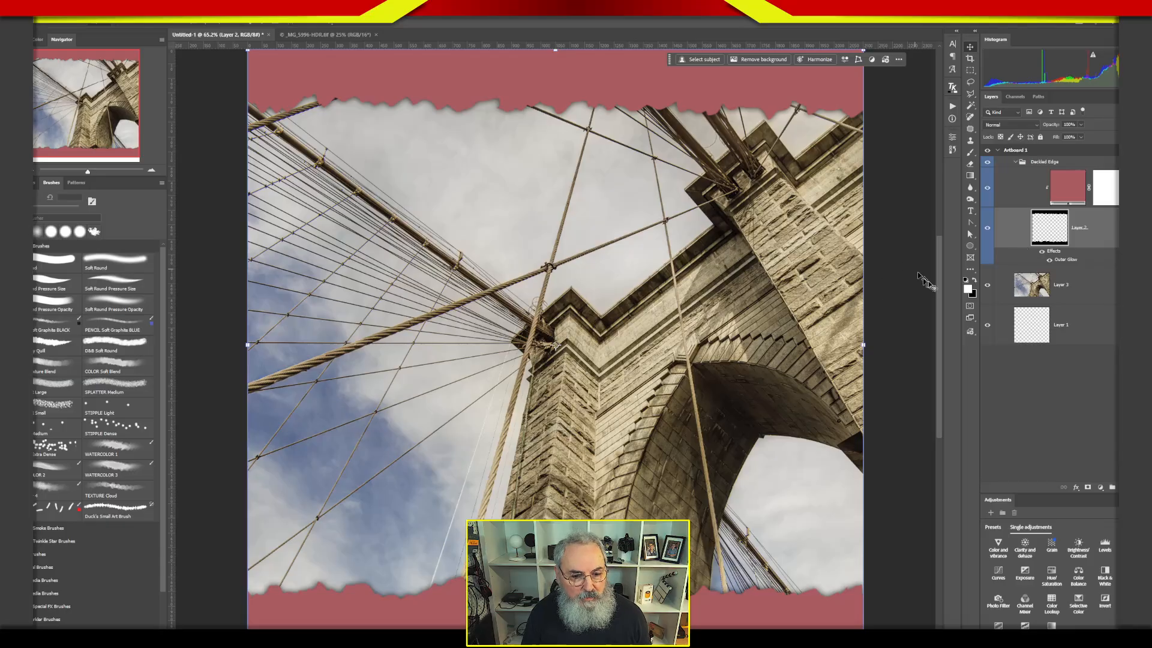
scroll(939, 282, "down", 5)
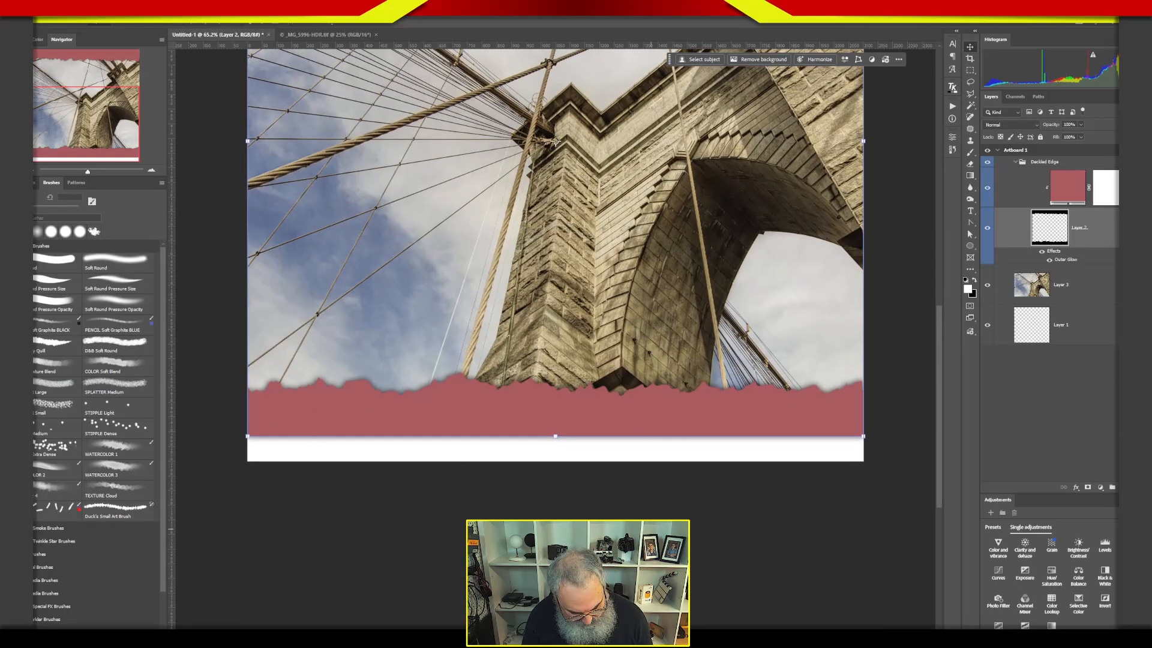
key("m")
left_click_drag(224, 414, 904, 498)
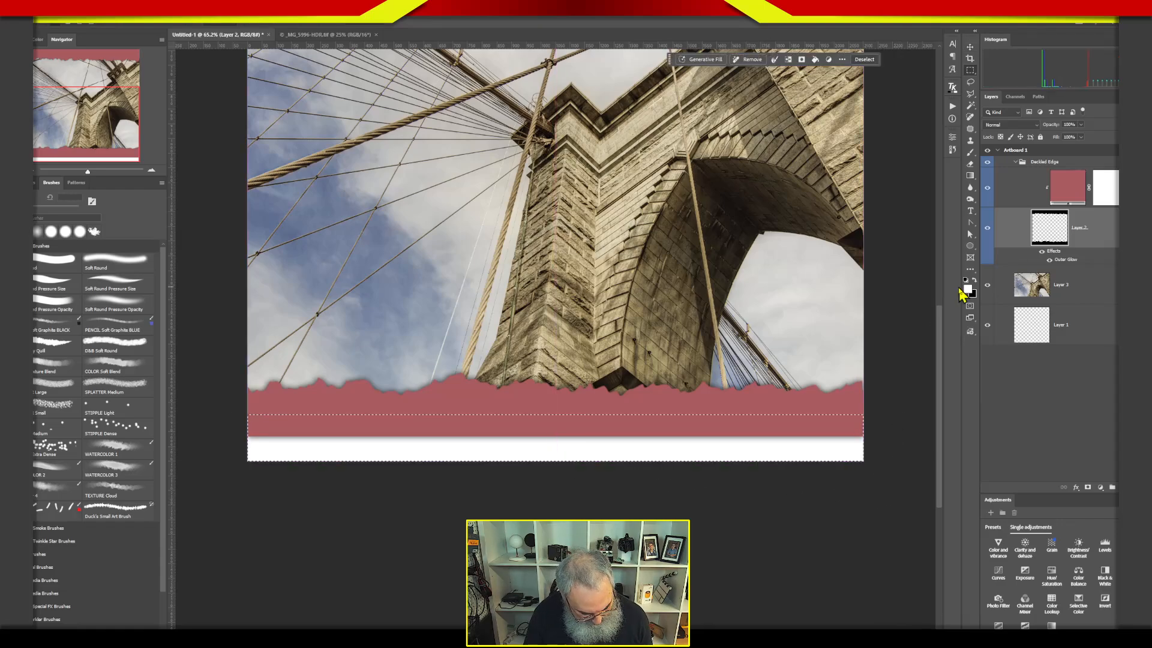
key("alt+BackSpace")
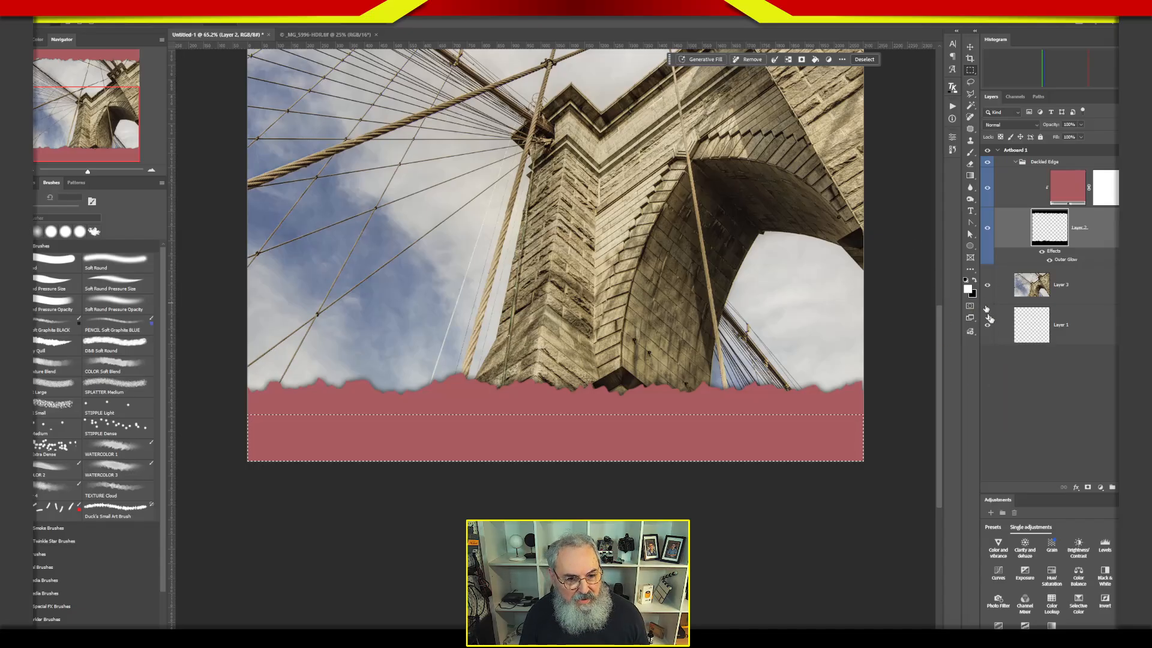
key("v")
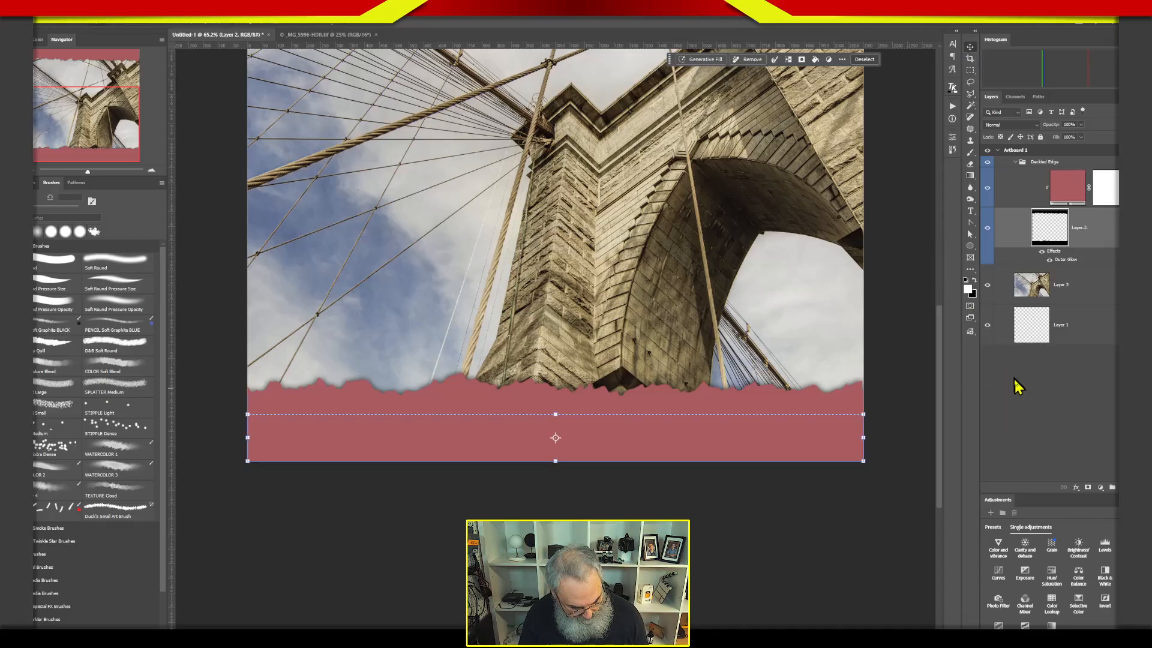
key("ctrl+d")
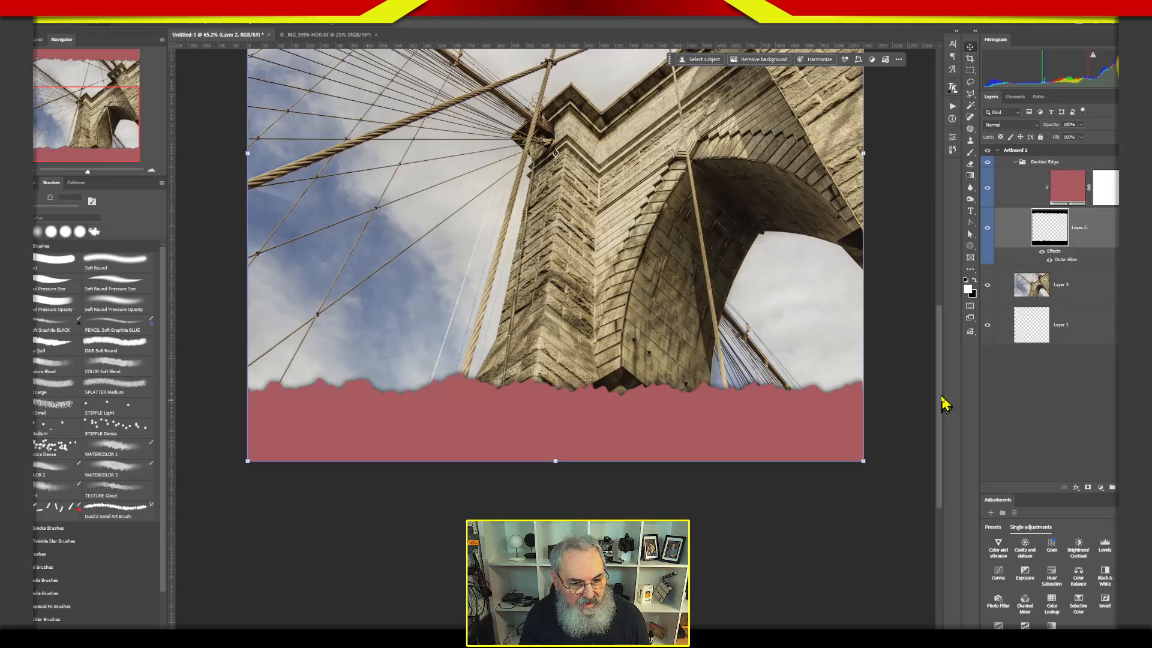
key("ctrl+0")
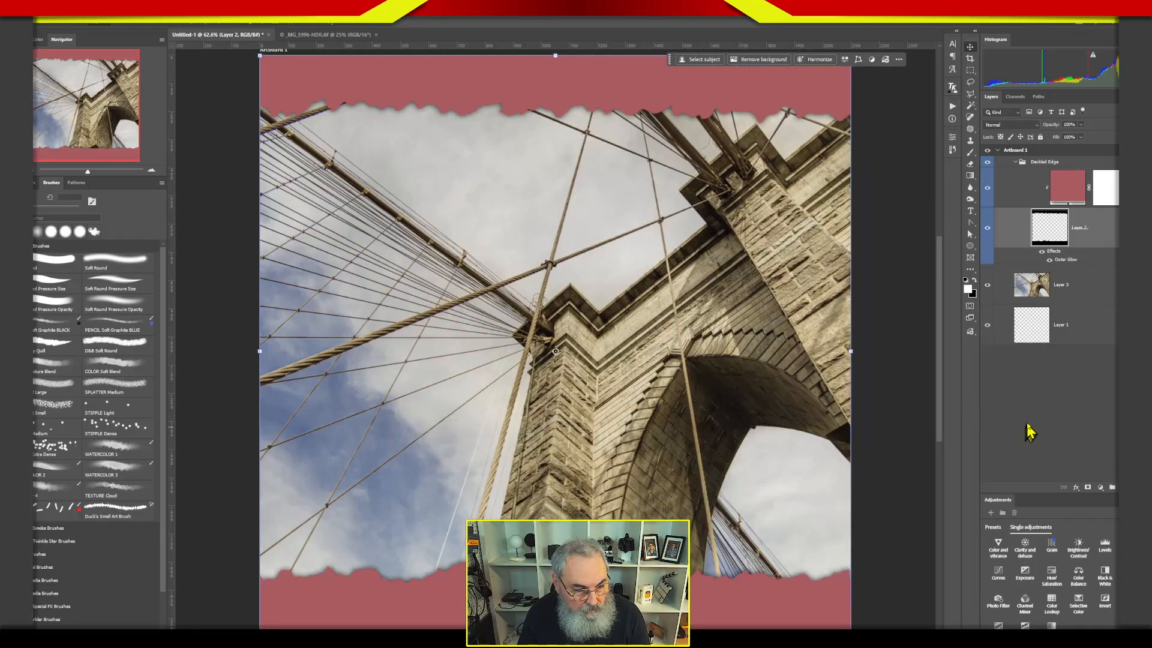
key("ctrl+minus")
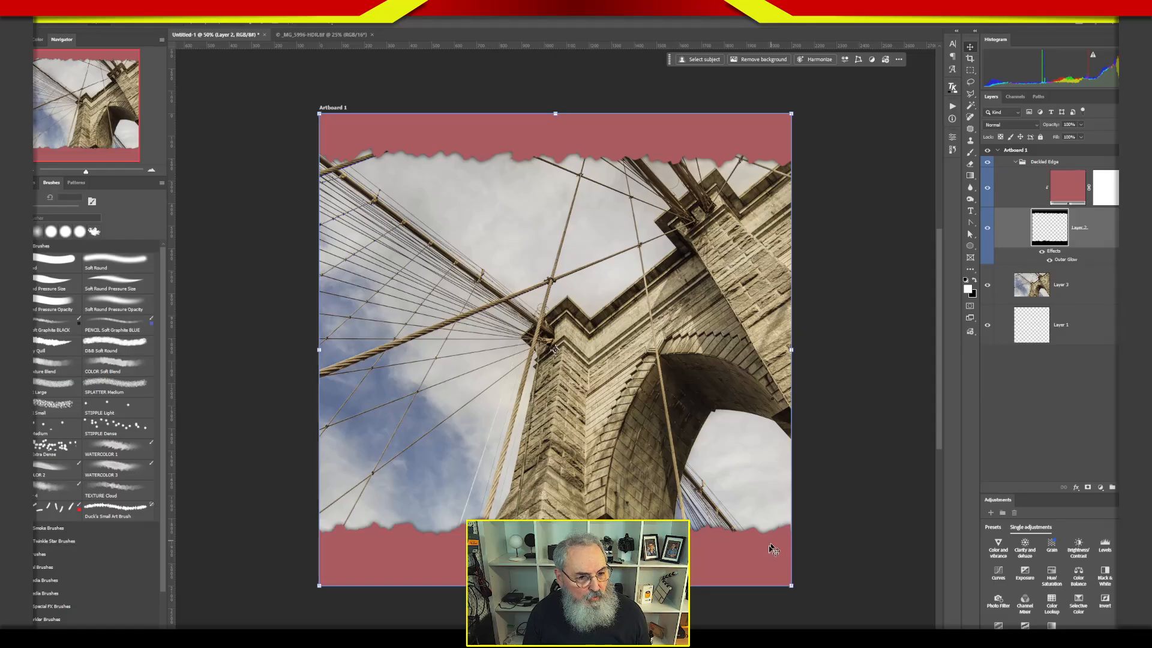
Select the Deckled Edge group and collapse it in the layer stack.
left_click(1043, 199)
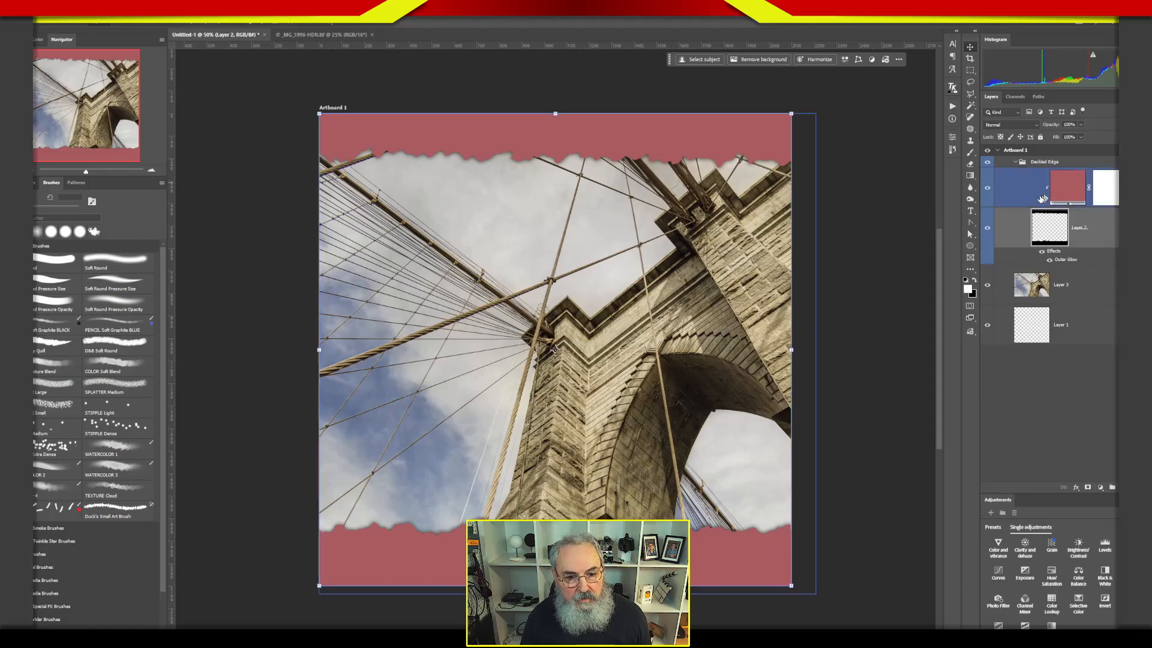
left_click(1019, 163)
left_click(1016, 162)
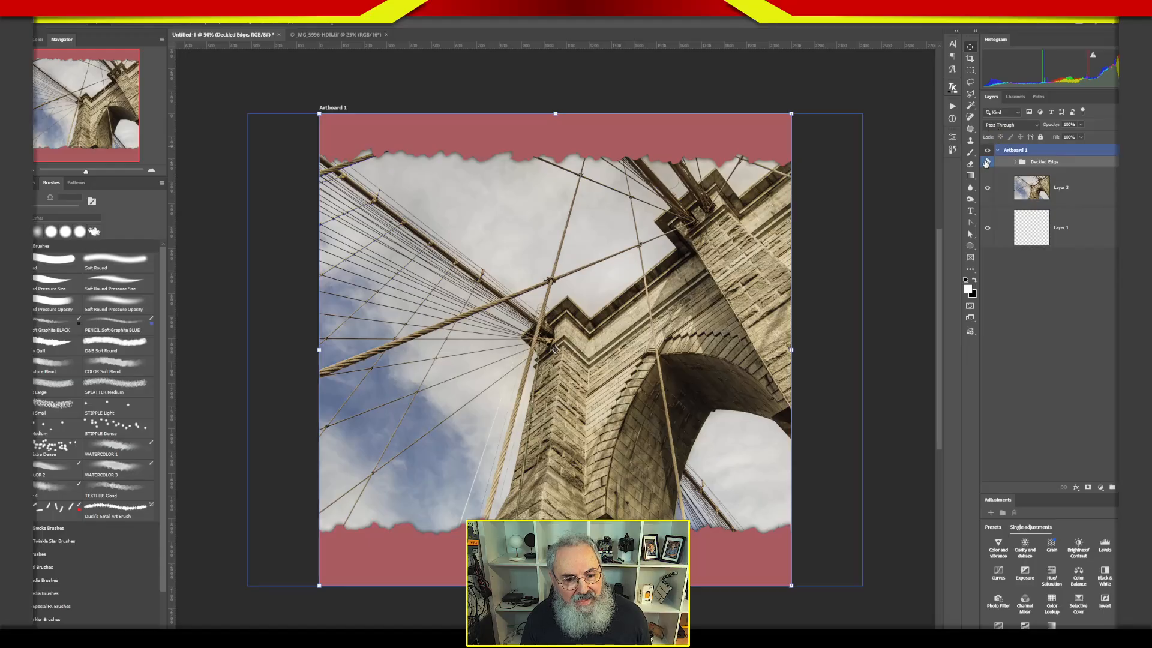
Add the caption "Brooklyn Bridge, NYC" over the bottom border and move it to the border's right end.
left_click(970, 212)
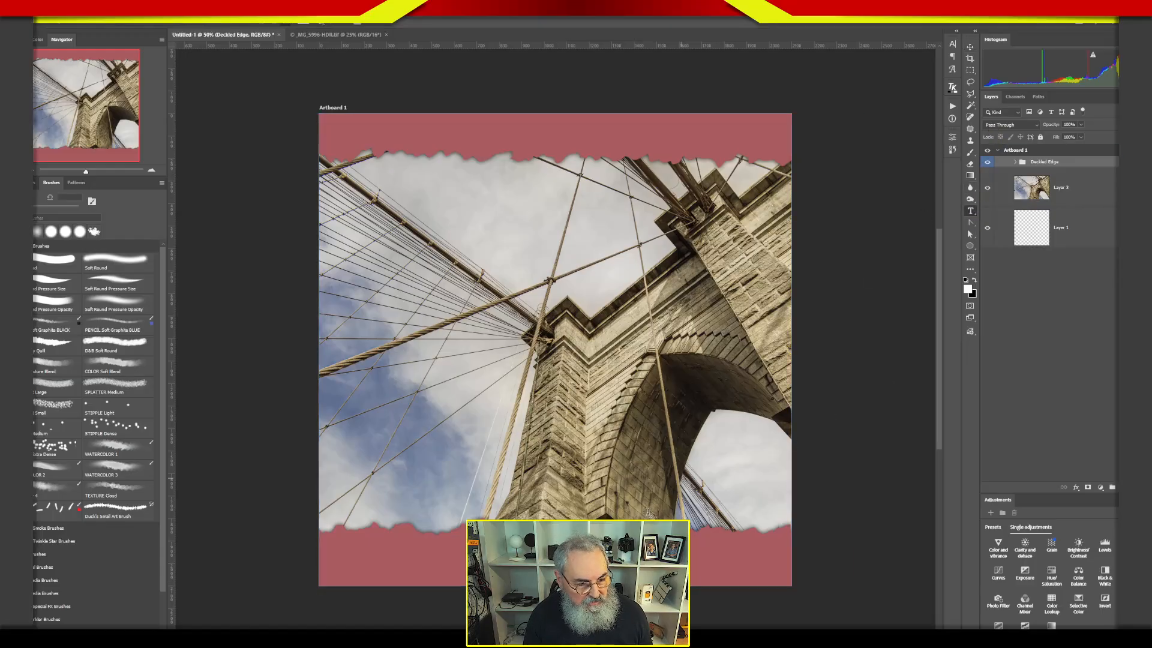
left_click(568, 560)
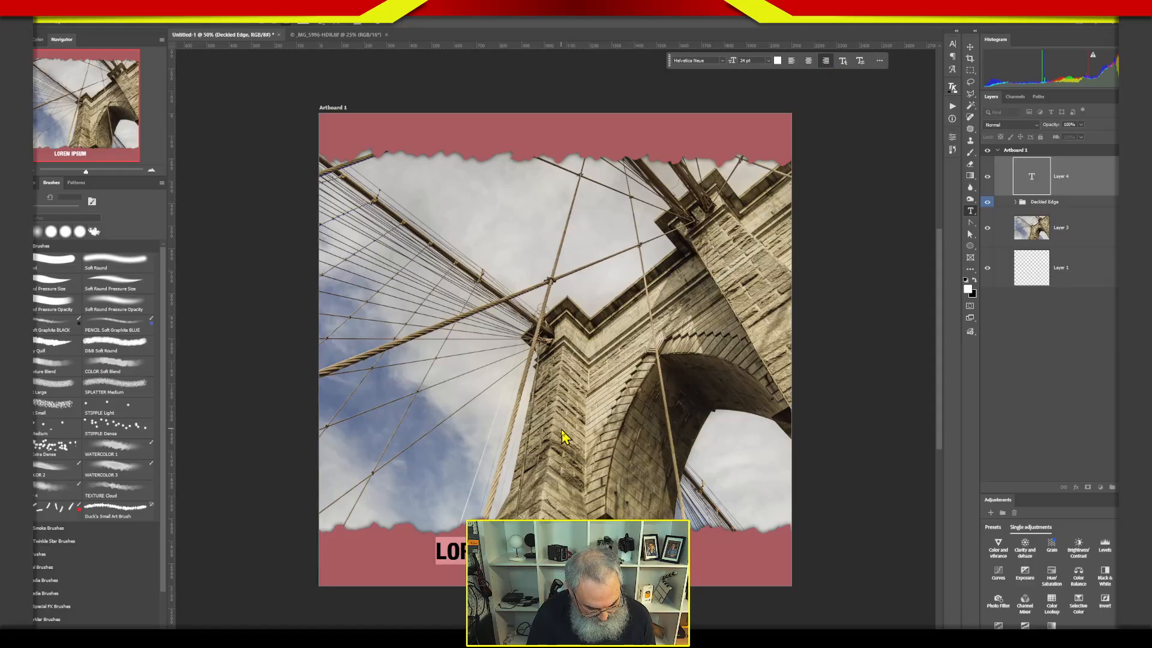
type("BRO")
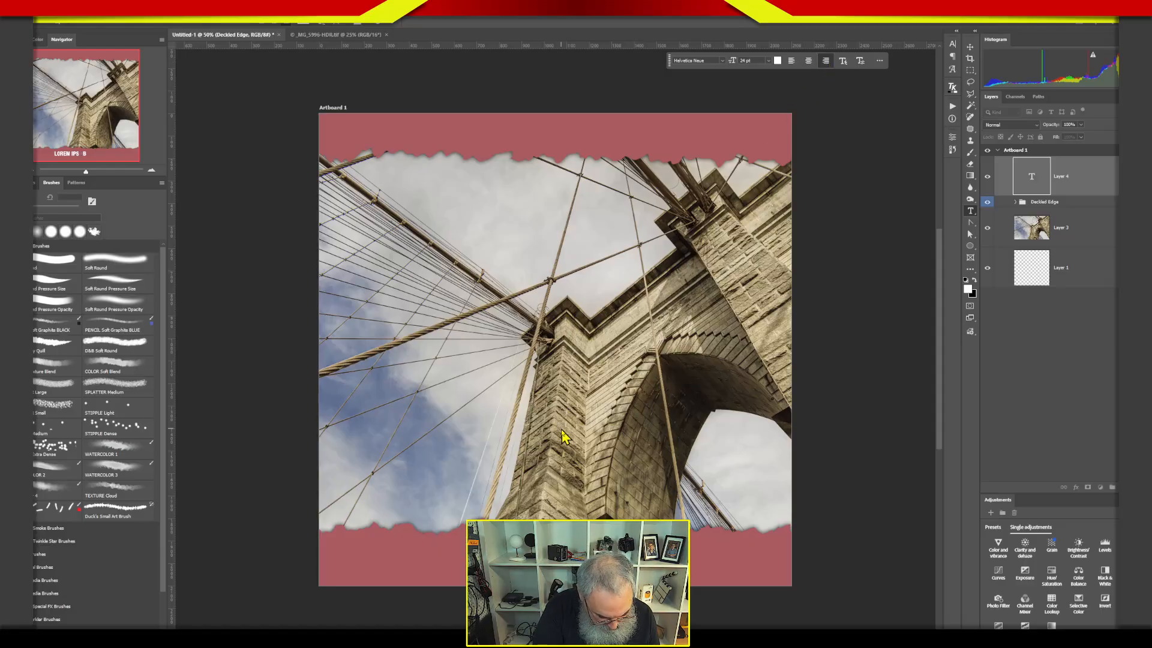
type("OKLYN")
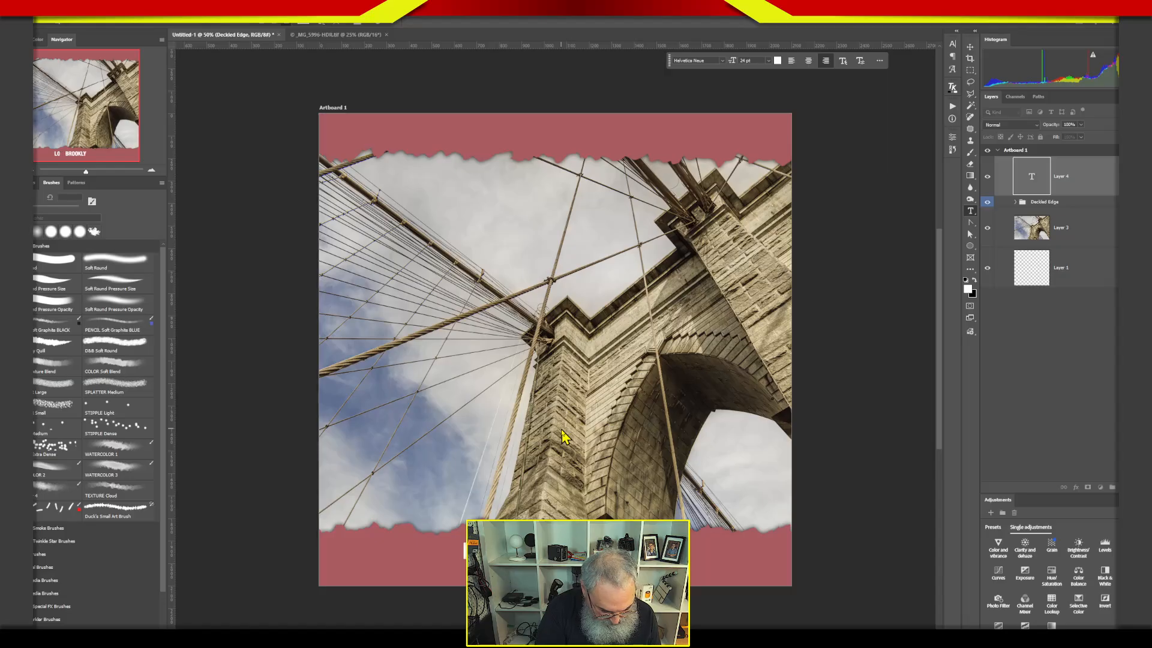
type(" BRIDG")
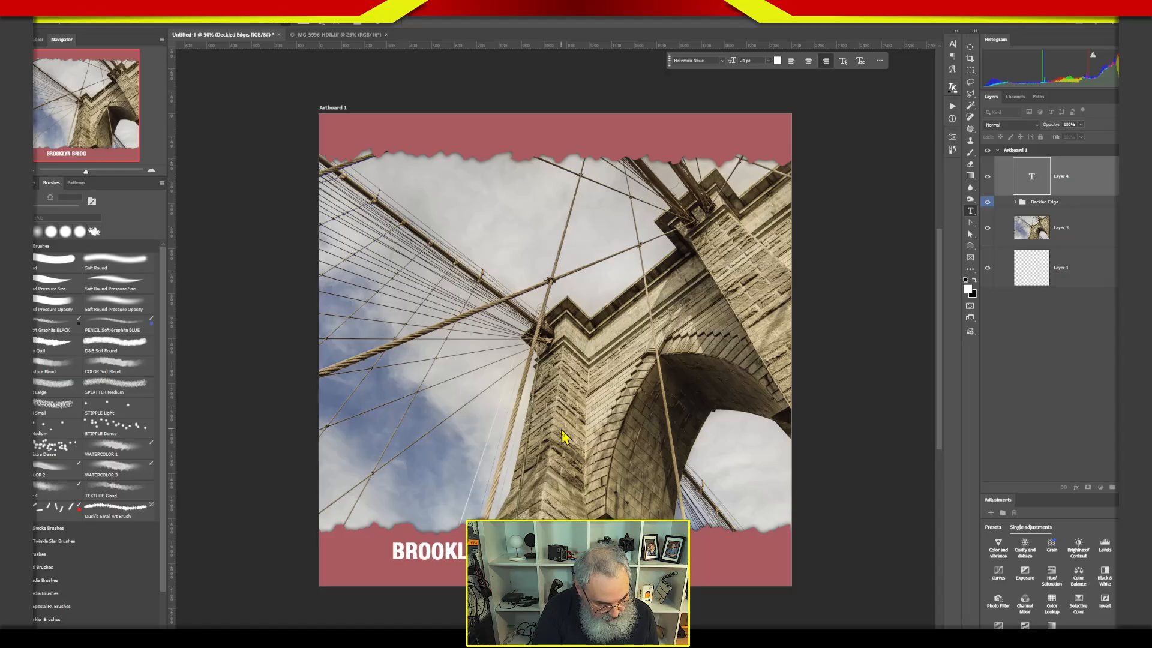
type("E, NY")
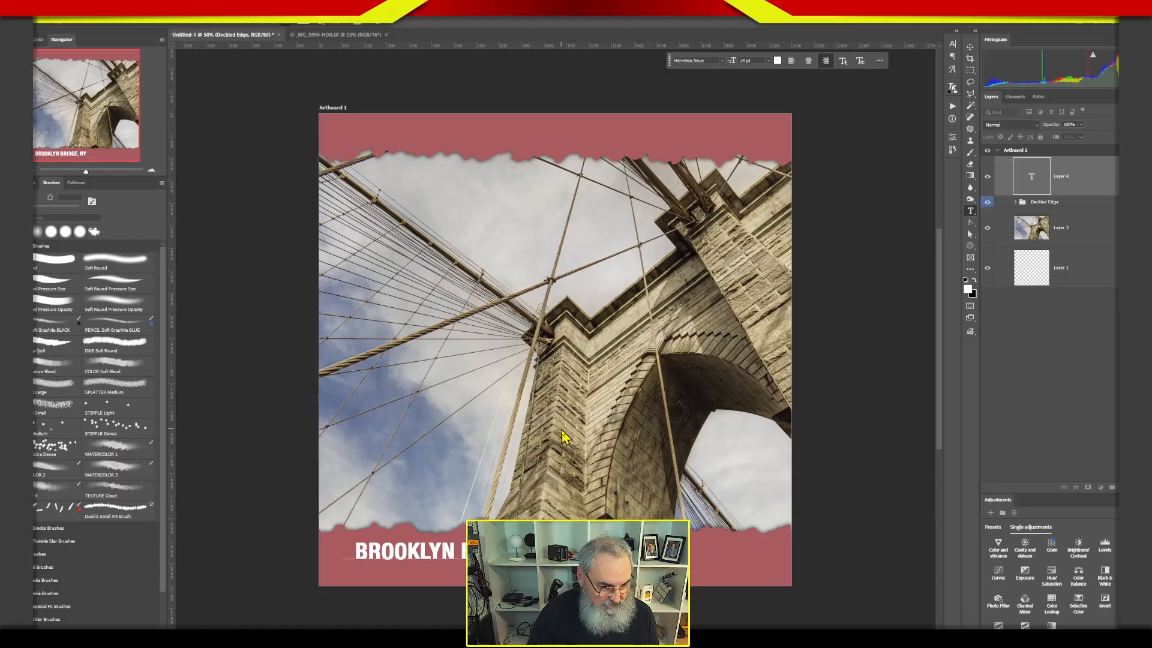
type("C")
left_click(968, 48)
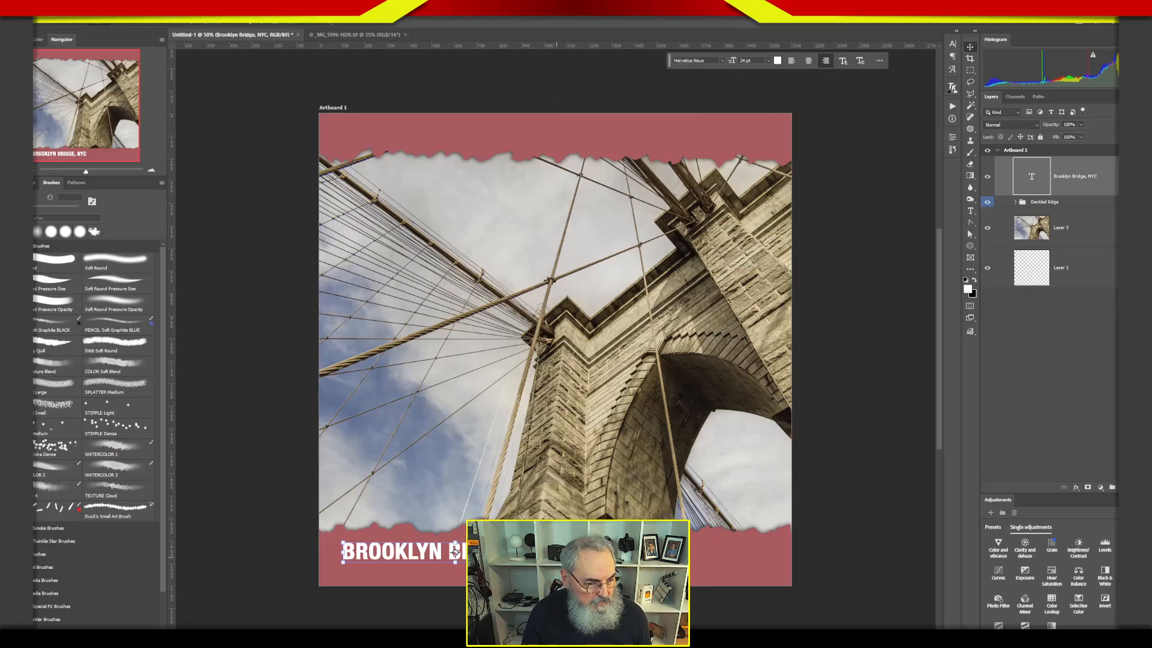
left_click_drag(454, 551, 756, 563)
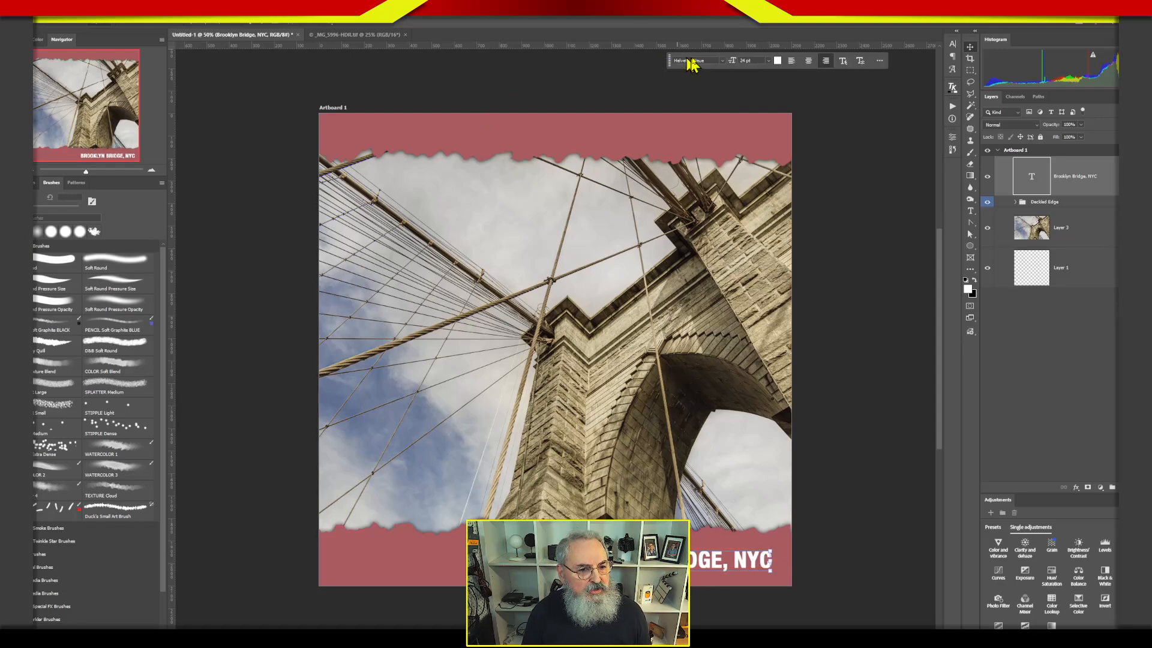
left_click(724, 63)
left_click(923, 165)
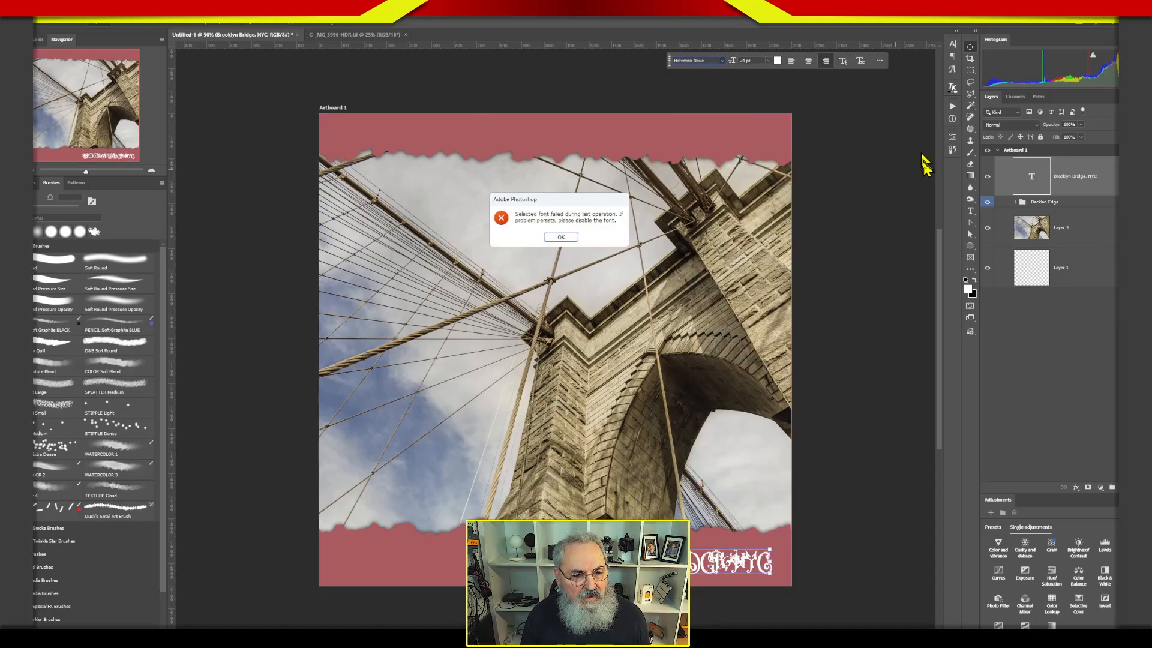
left_click(560, 238)
Set the caption's font to Ambroise Light and deselect the text layer.
left_click(724, 62)
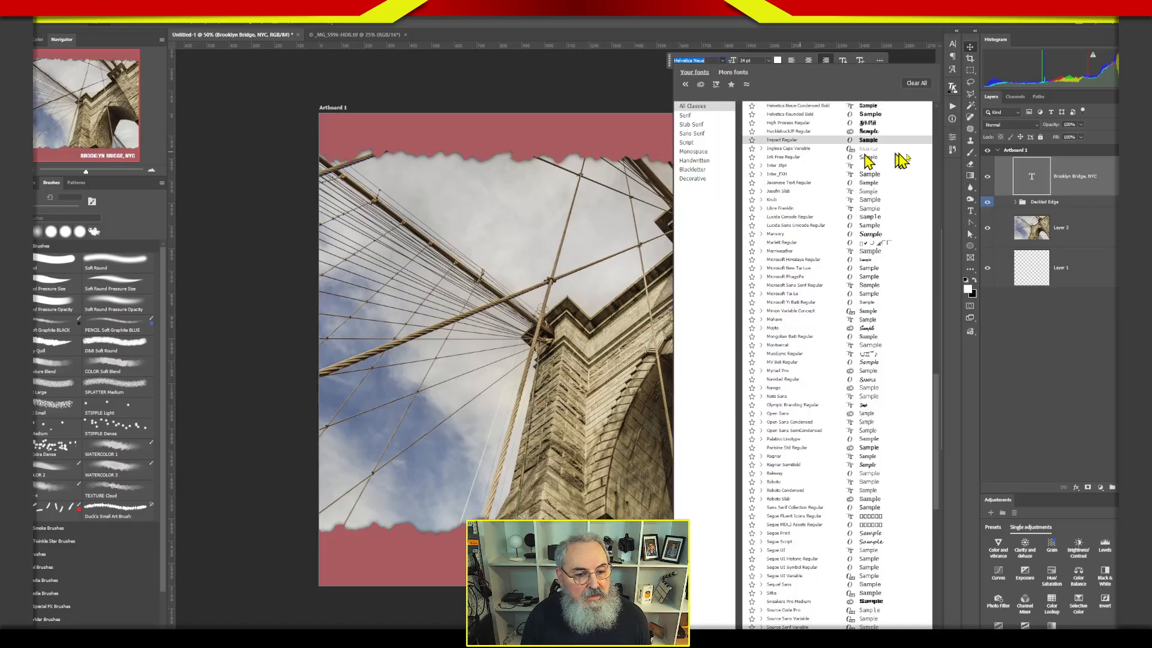
left_click_drag(941, 396, 927, 123)
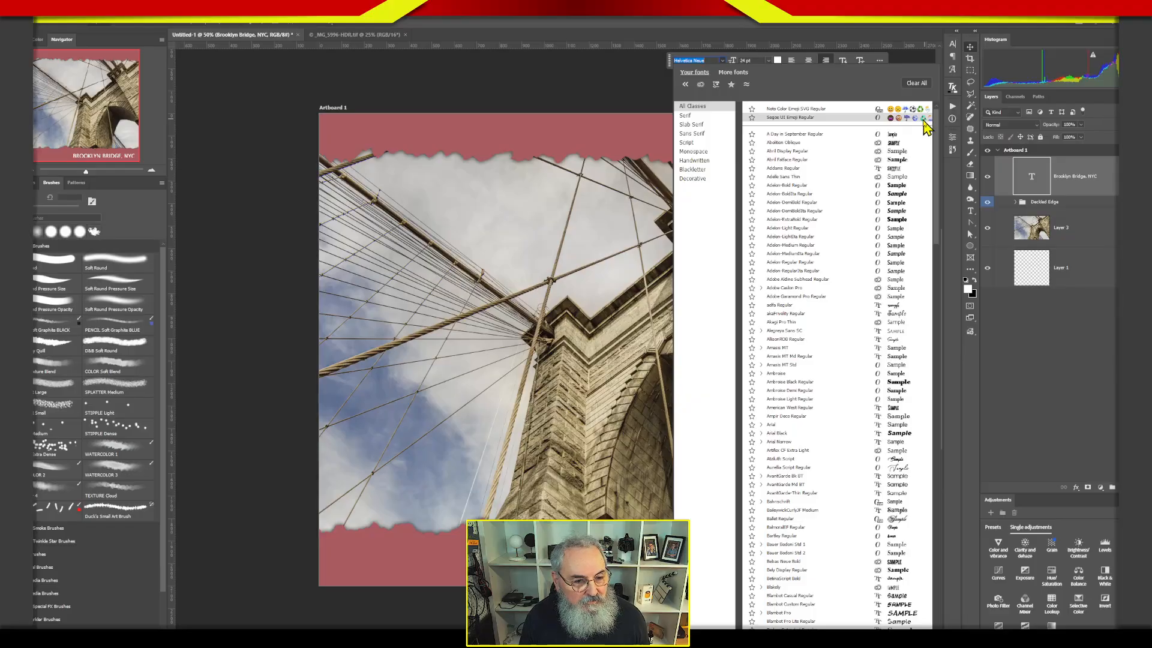
scroll(926, 127, "down", 5)
scroll(929, 171, "down", 3)
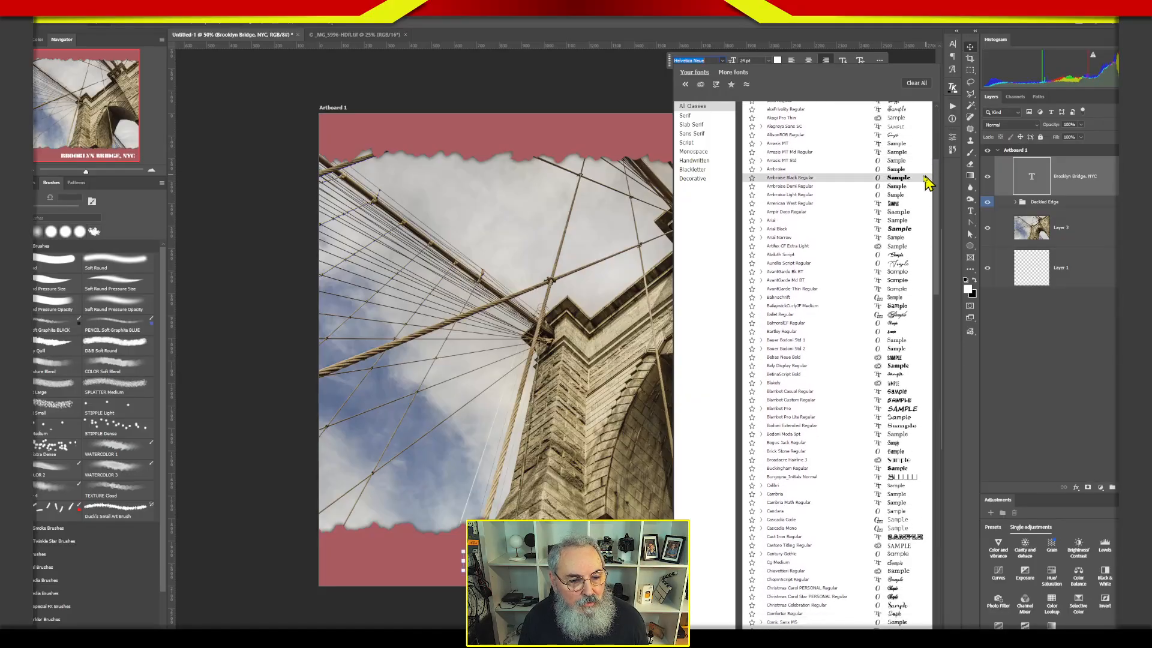
left_click(862, 195)
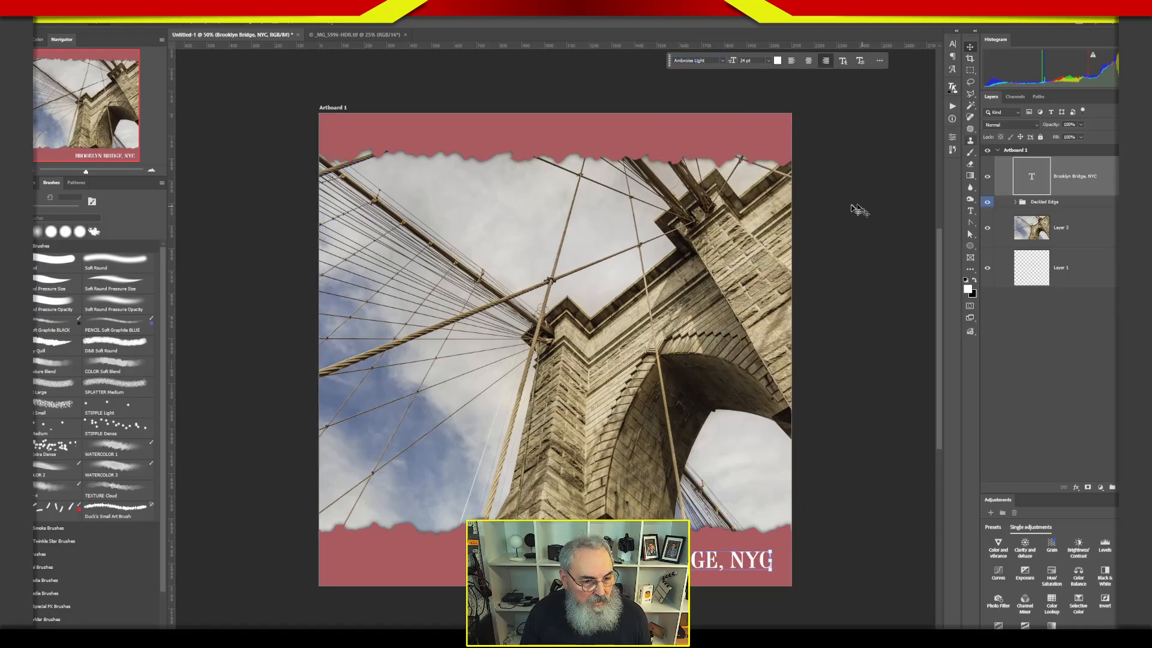
left_click(1044, 366)
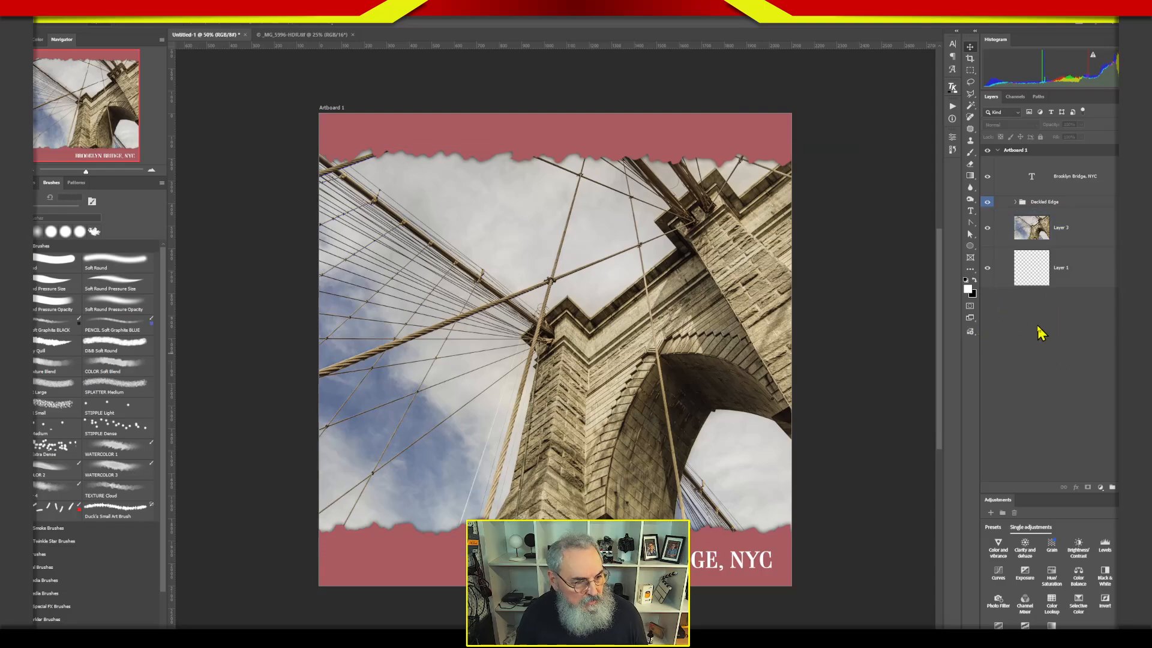
Open the color of the solid fill layer in the Deckled Edge group and set the eyedropper sample size to Point Sample.
left_click(1015, 201)
left_click(1073, 224)
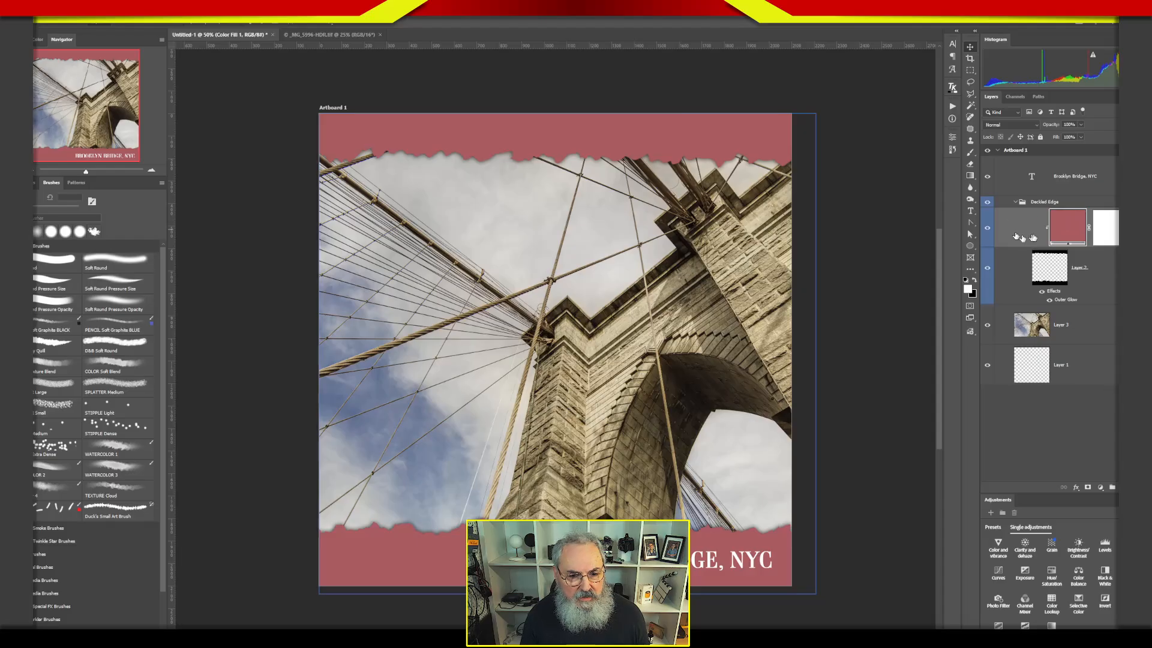
double_click(1065, 233)
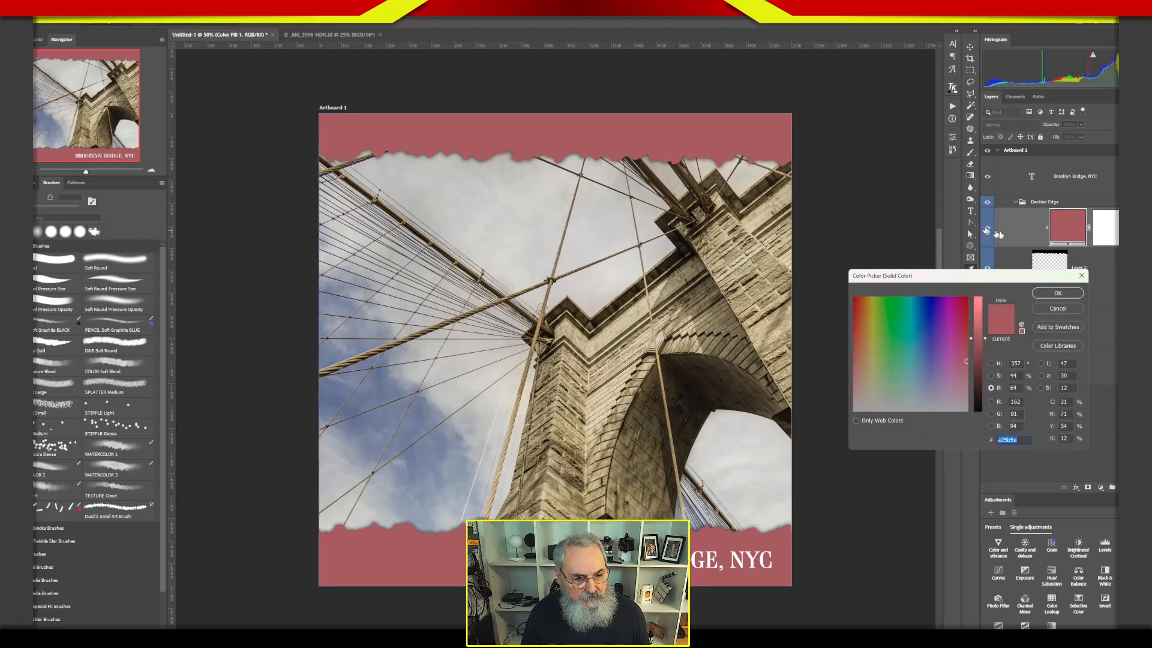
left_click_drag(946, 279, 885, 88)
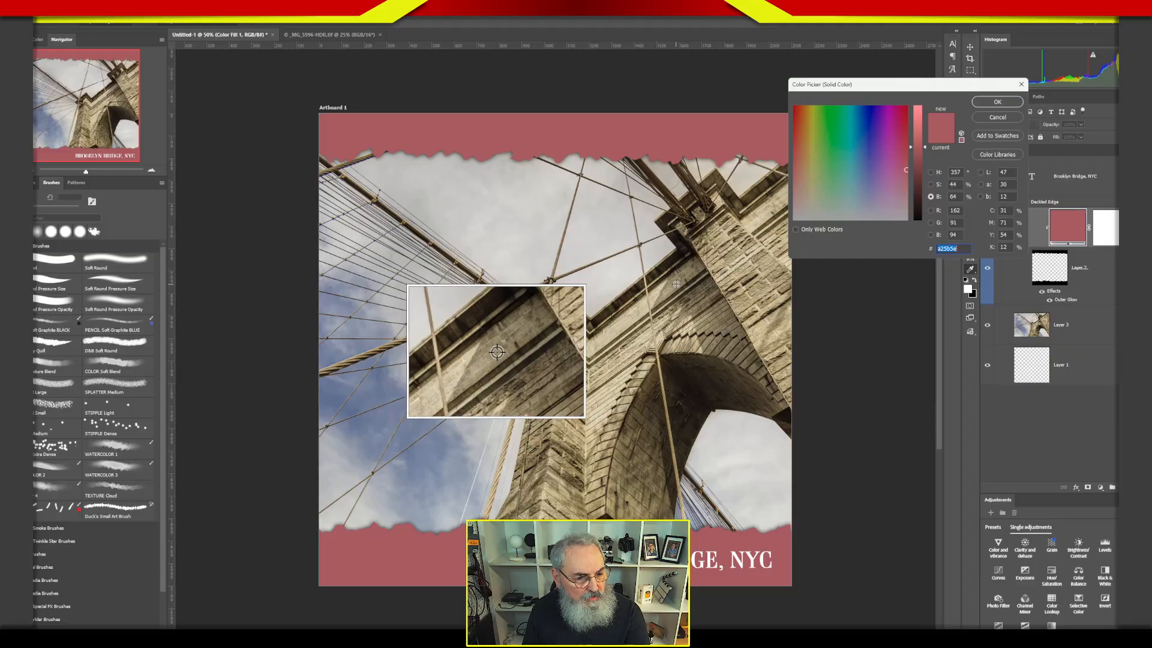
key("alt")
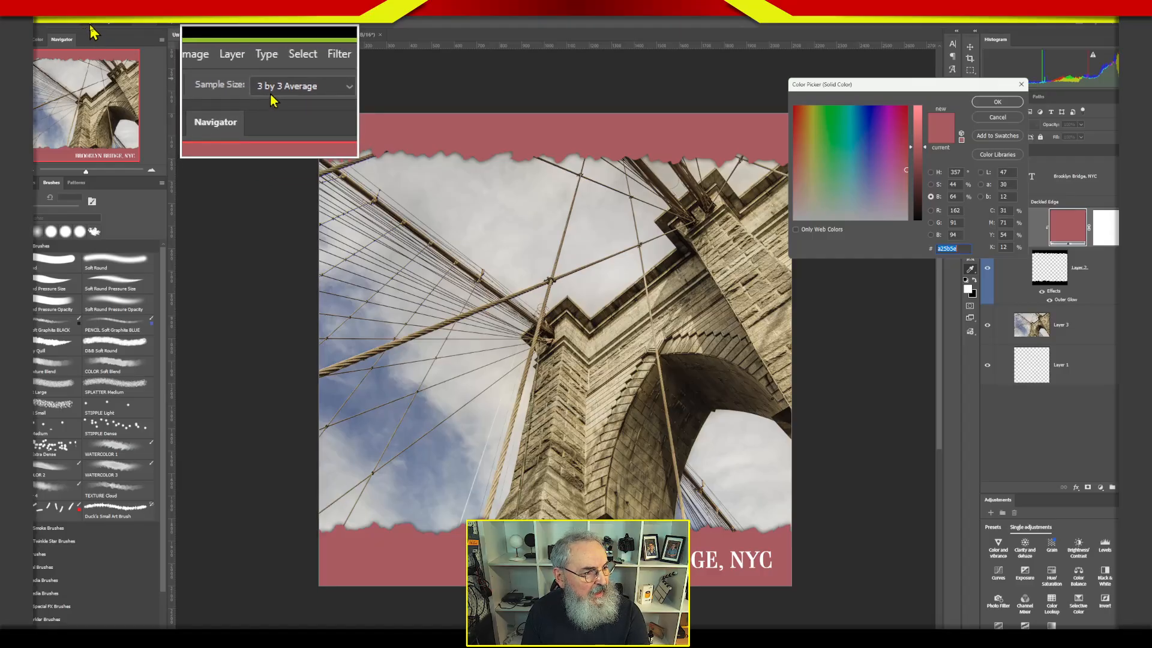
left_click(133, 28)
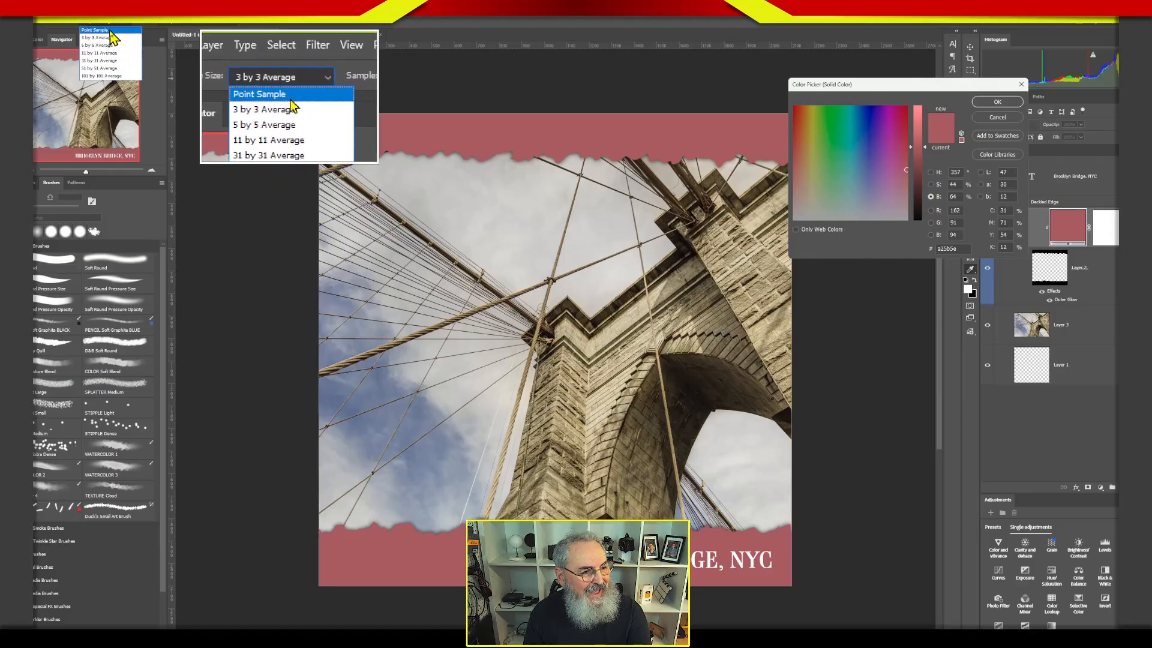
left_click(116, 29)
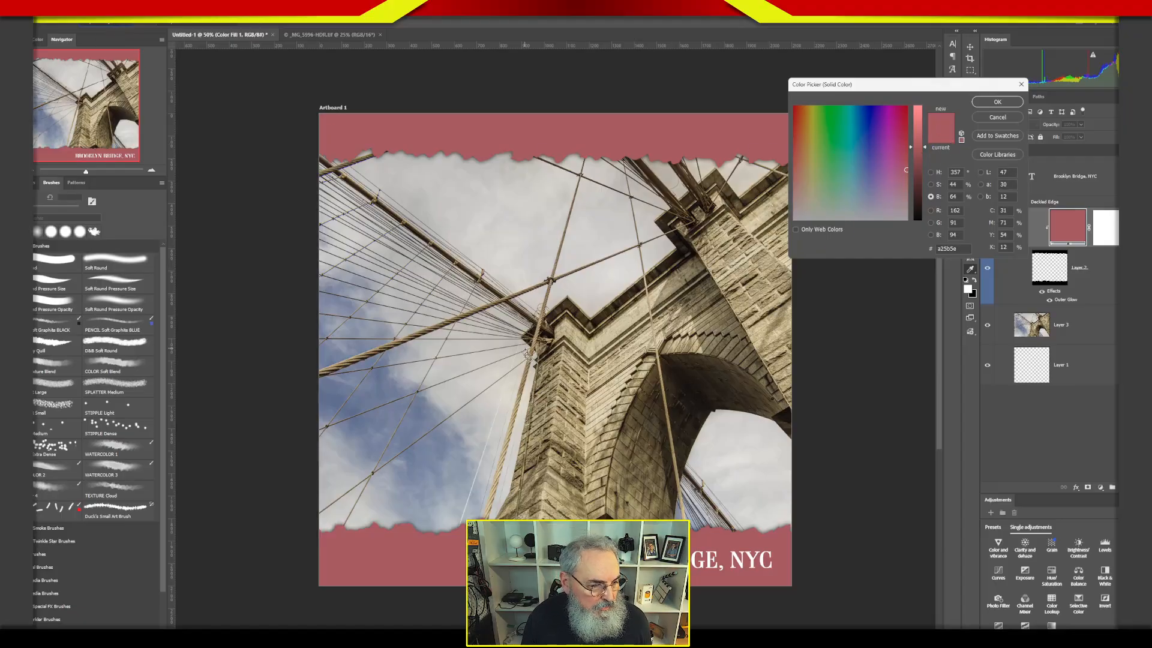
Try sampling border colors from the photo's blue sky, light stonework and dark arch shadow.
left_click(351, 408)
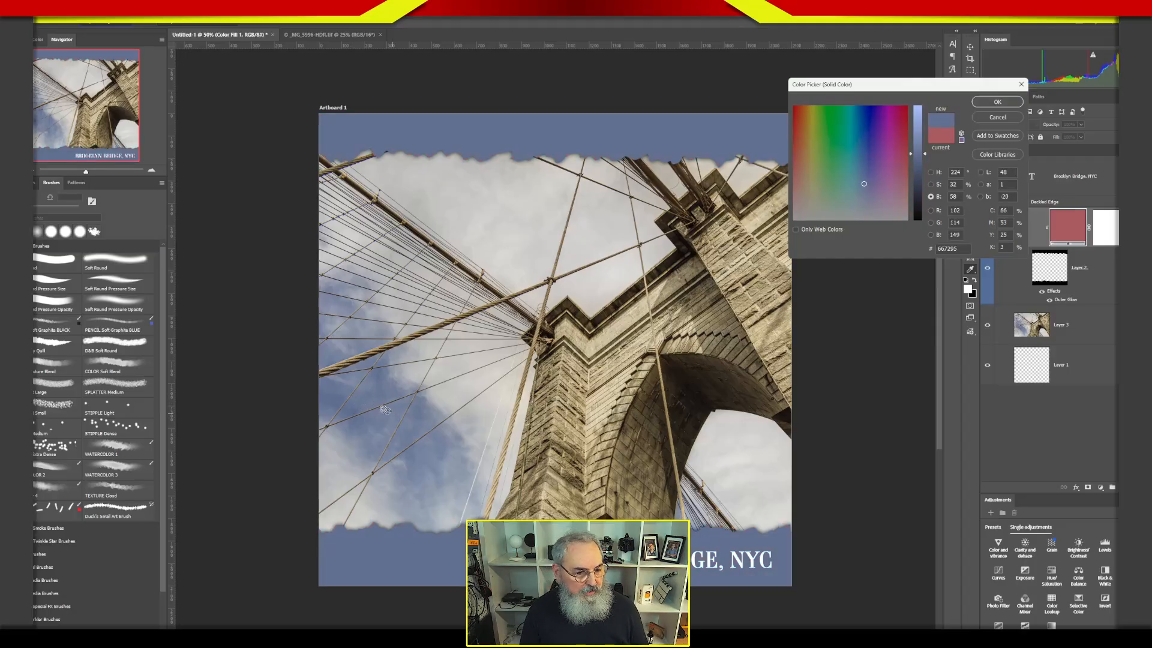
left_click(600, 396)
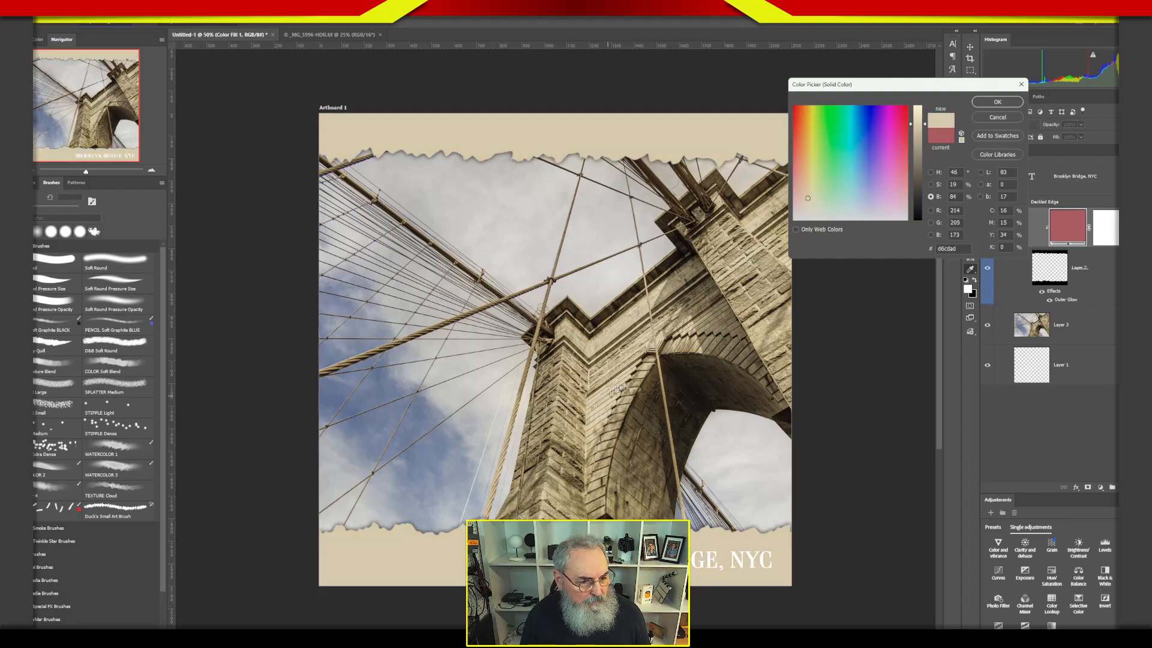
left_click(618, 393)
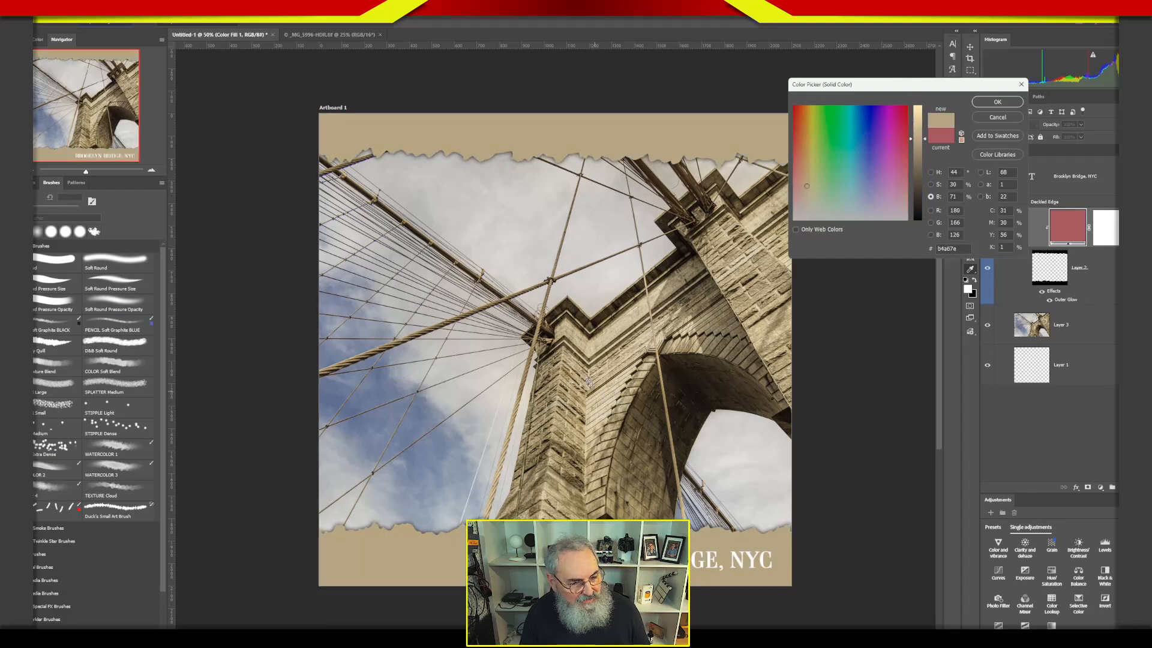
left_click(711, 387)
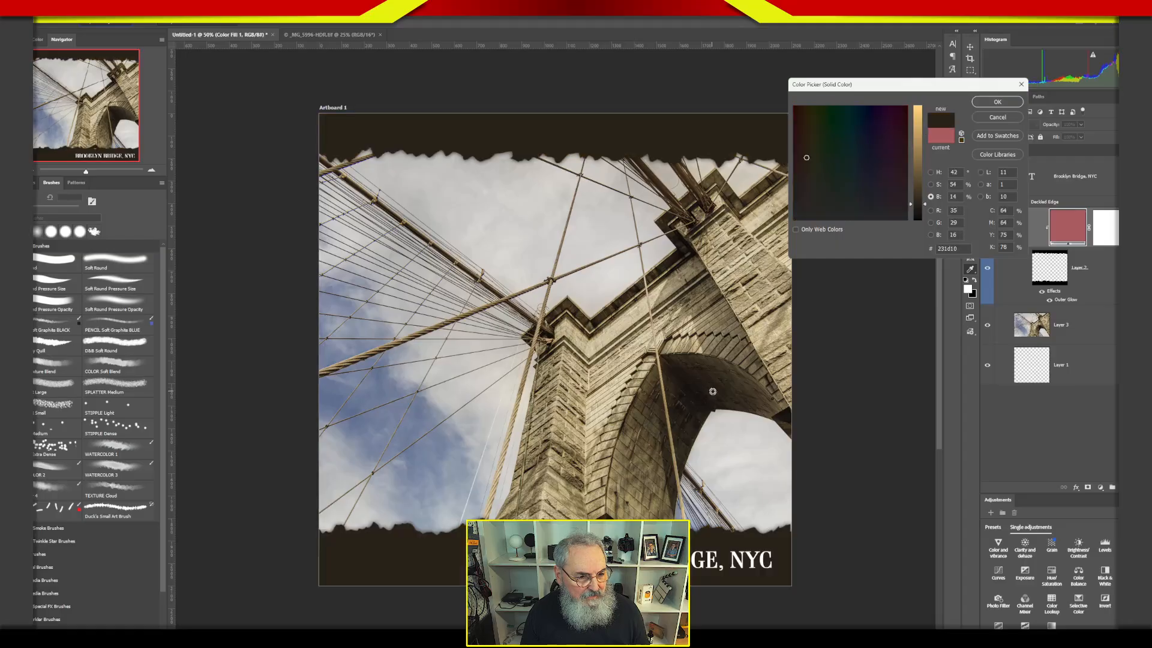
left_click(691, 400)
left_click(660, 419)
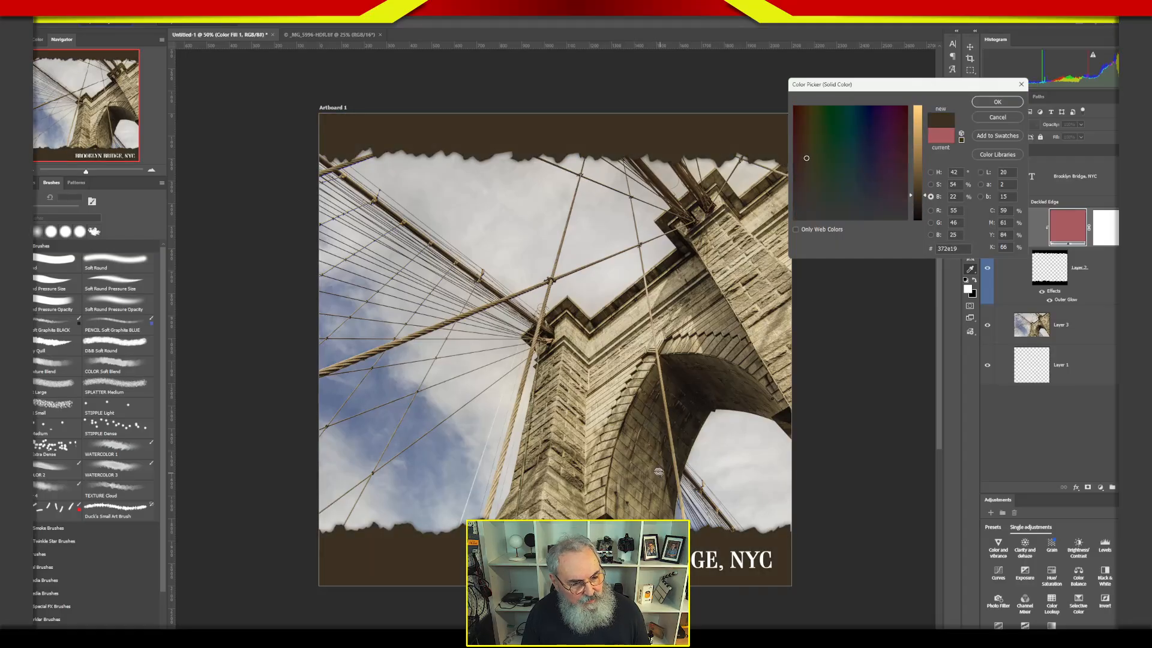
left_click(440, 453)
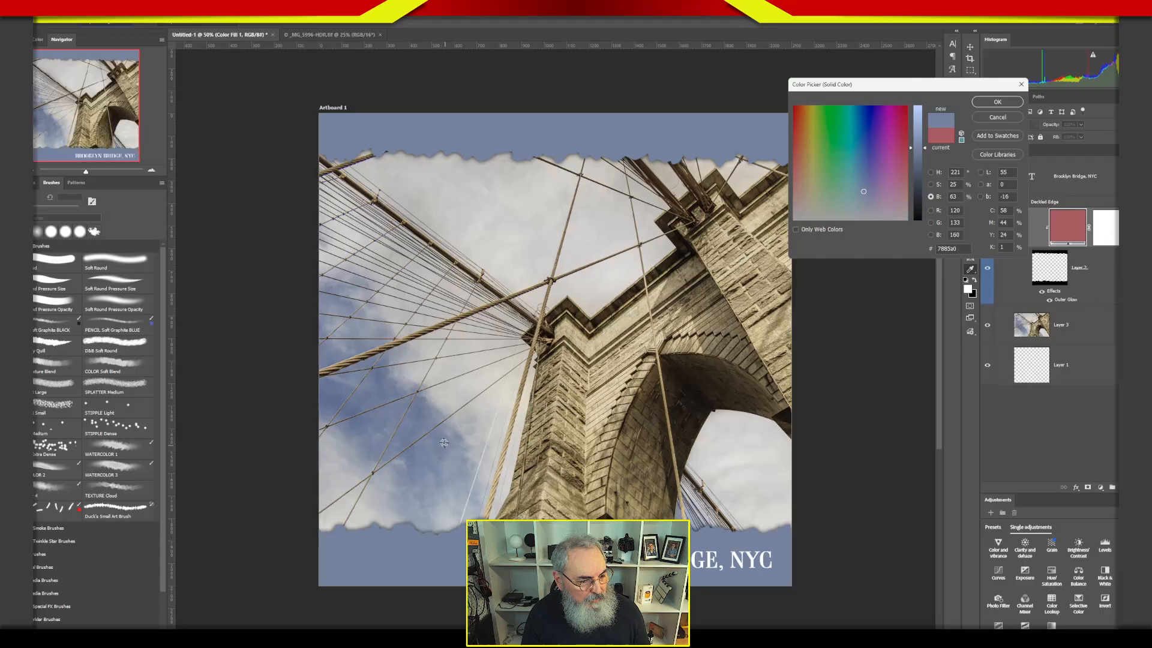
Sample a blue from the sky for the borders, mute it to 696f8b, and apply it to the fill layer.
left_click(352, 412)
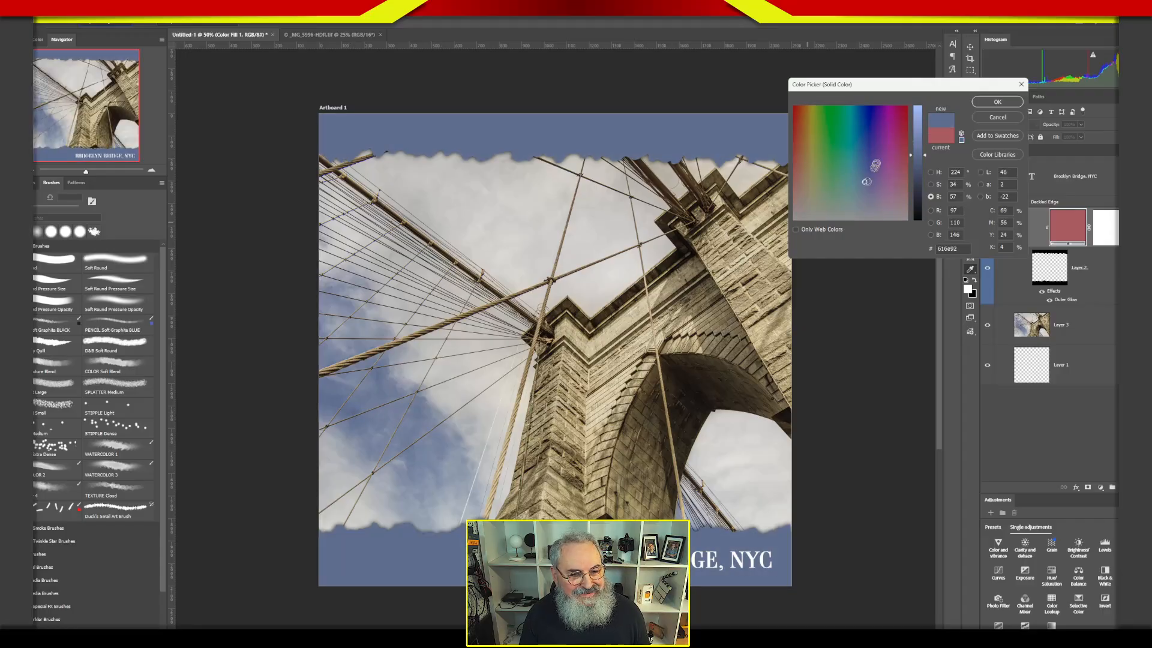
mouse_move(918, 157)
left_mouse_down()
mouse_move(921, 169)
mouse_move(922, 129)
mouse_move(923, 180)
mouse_move(924, 166)
mouse_move(865, 191)
left_mouse_up()
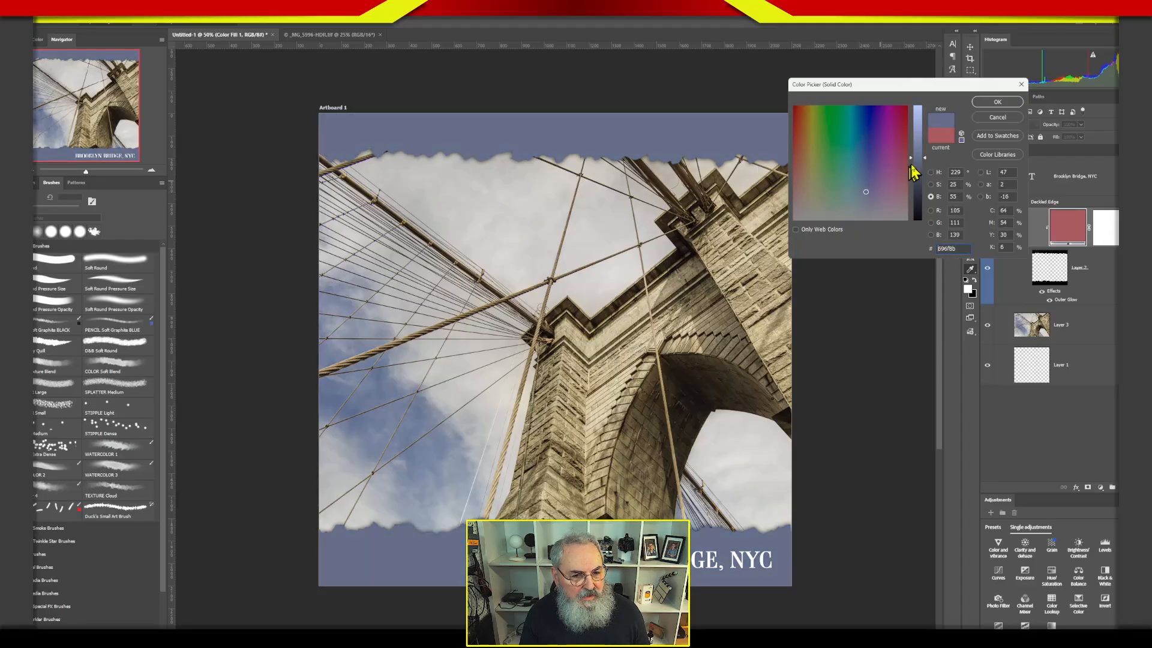
left_click_drag(921, 158, 922, 159)
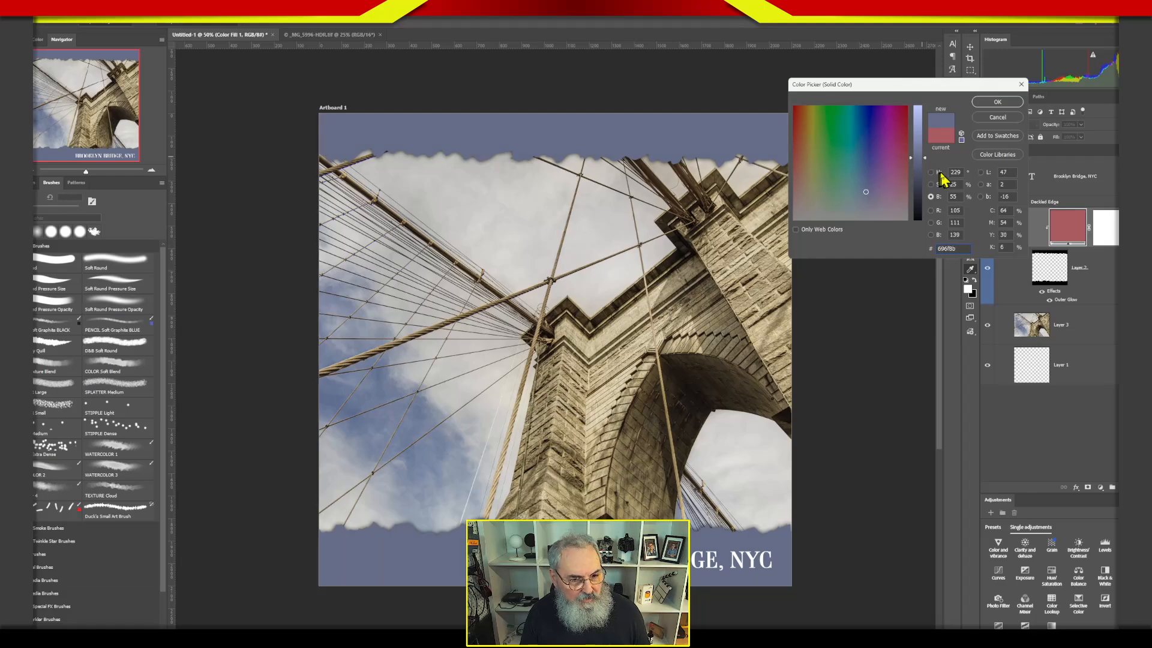
left_click(998, 102)
Scale the bridge photo down proportionally from its bottom edge until that edge sits just behind the lower ragged border, and deselect it.
left_click(1020, 323)
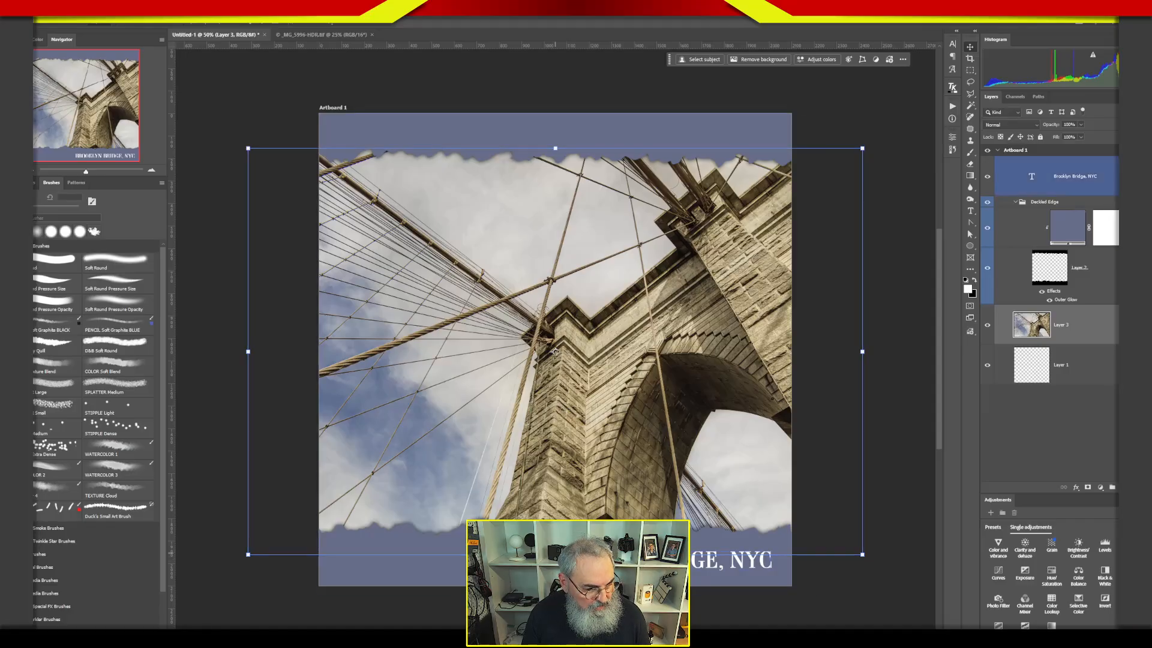
left_click_drag(554, 553, 554, 533)
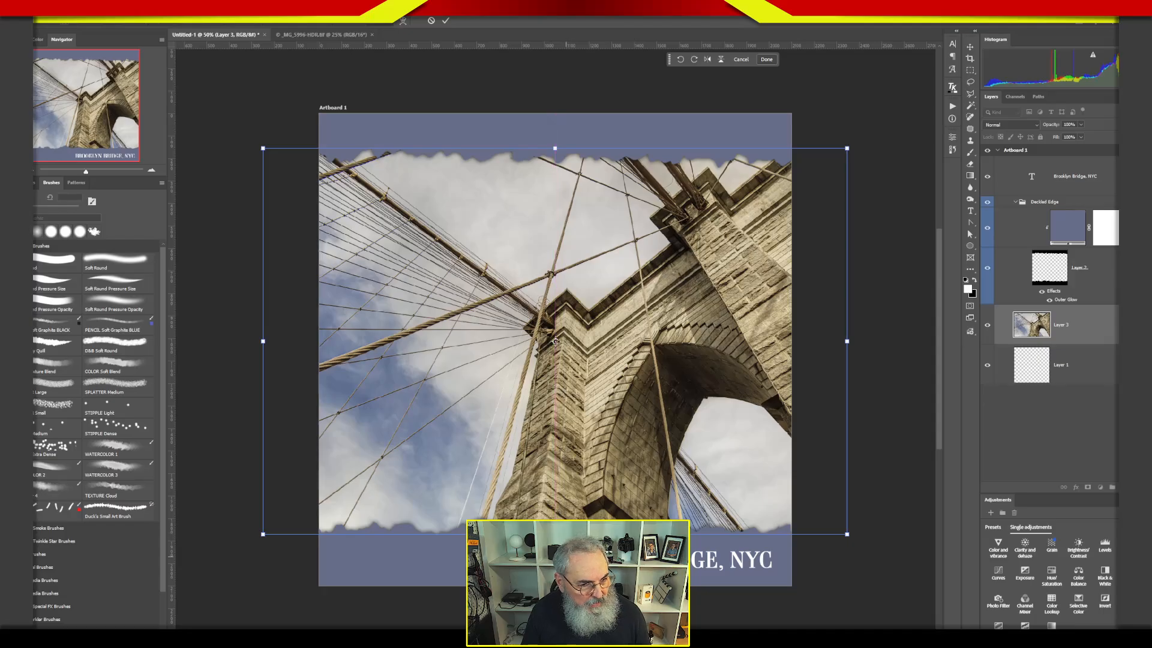
left_click(892, 415)
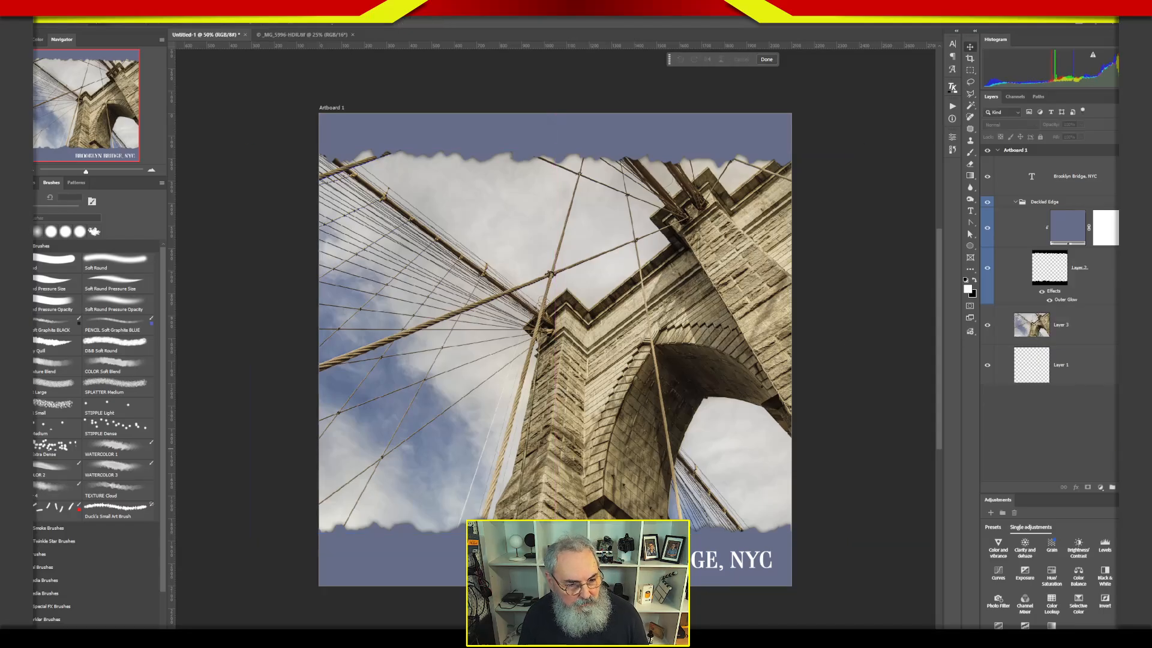
left_click(1060, 365)
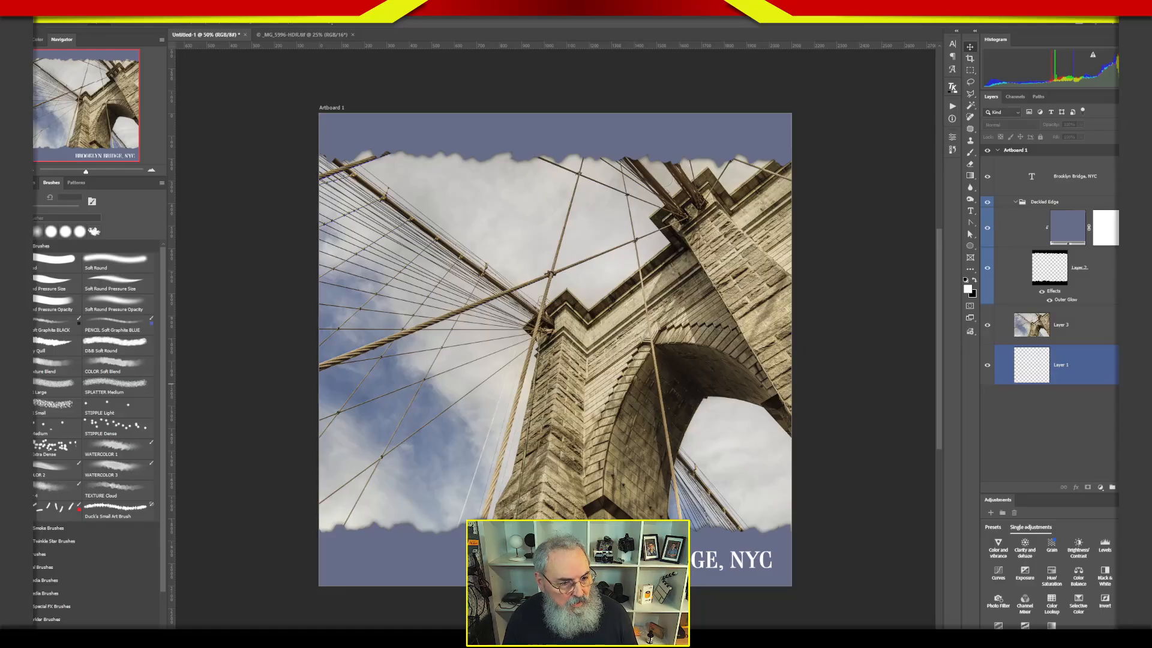
left_click(1004, 267)
left_click(1016, 468)
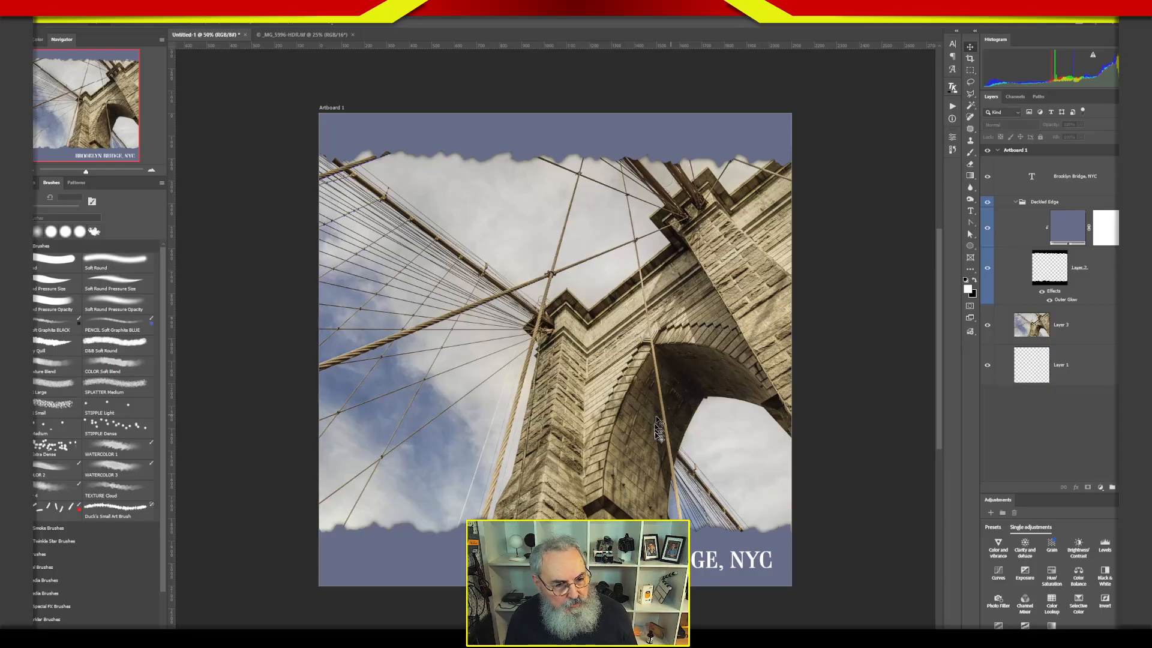
left_click(657, 474)
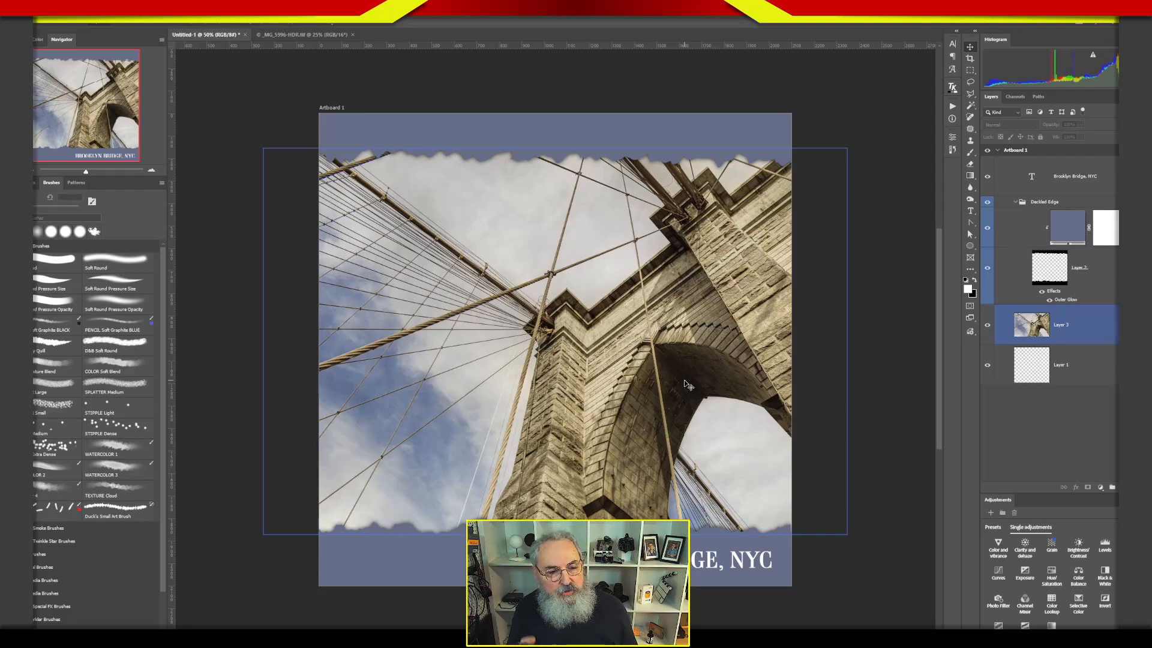
left_click(1056, 442)
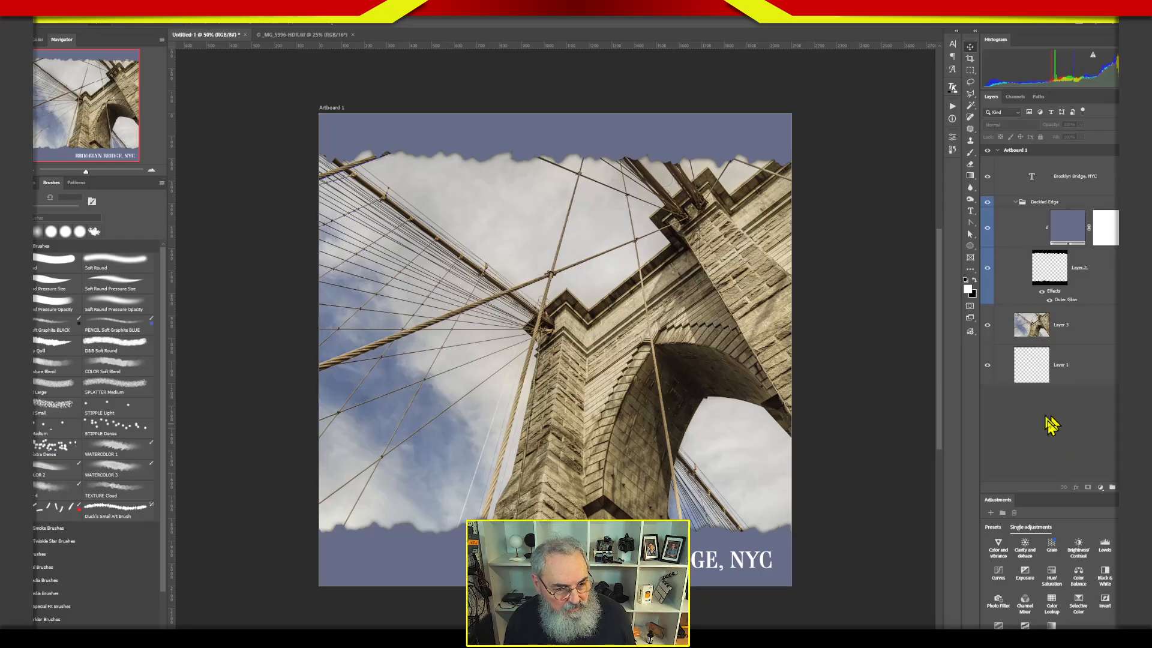
left_click(1047, 372)
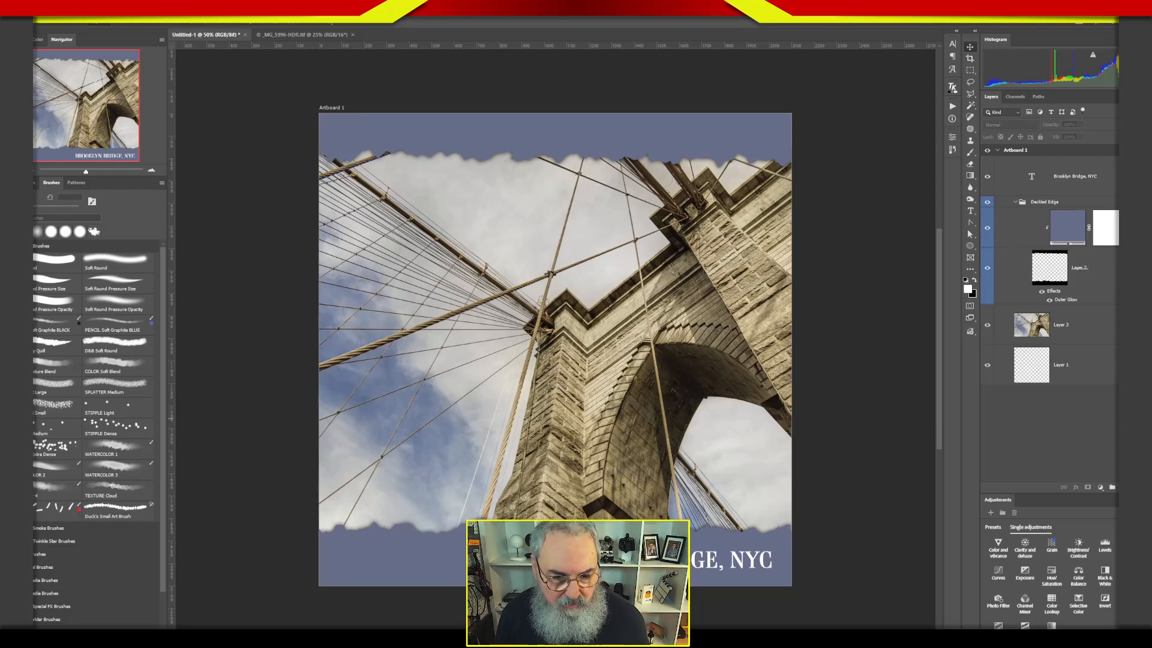
Collapse the Deckled Edge group and set the Brooklyn Bridge caption's text color to yellow ffee34.
left_click(1015, 202)
left_click(1013, 185)
double_click(1014, 185)
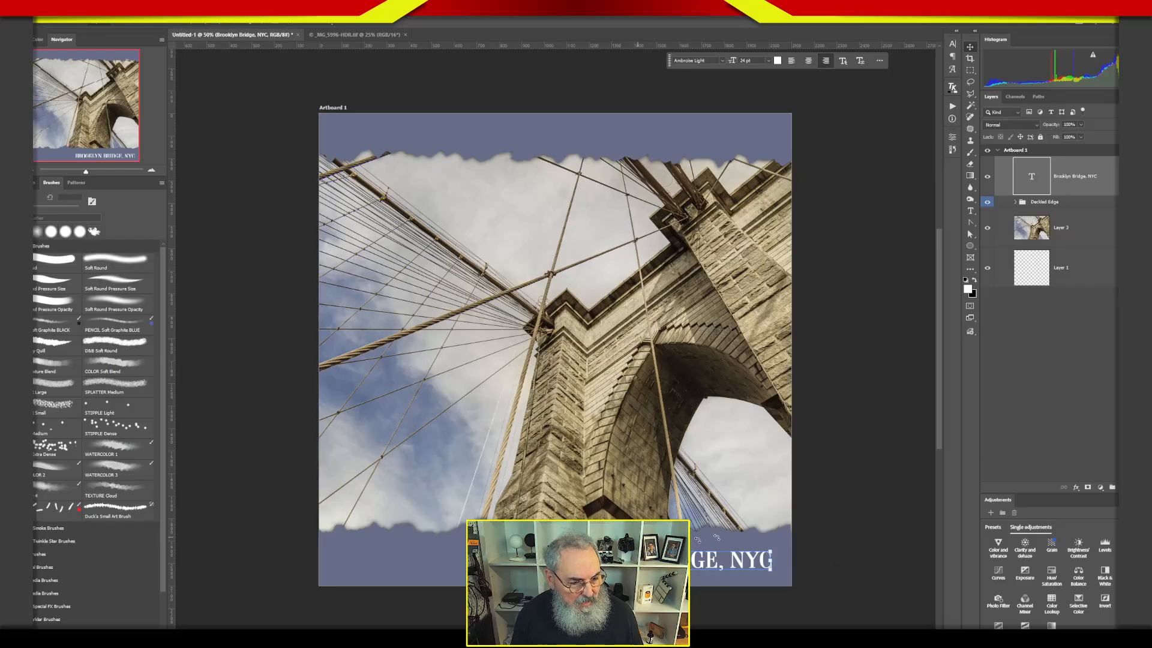
left_click(778, 60)
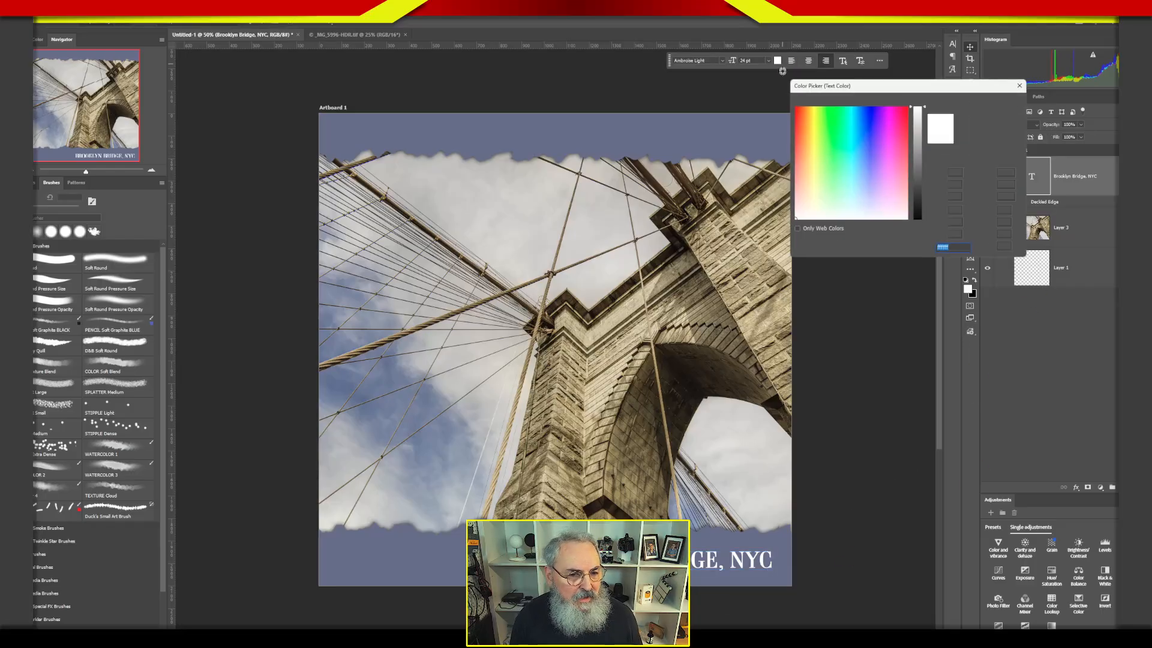
left_click_drag(814, 130, 815, 135)
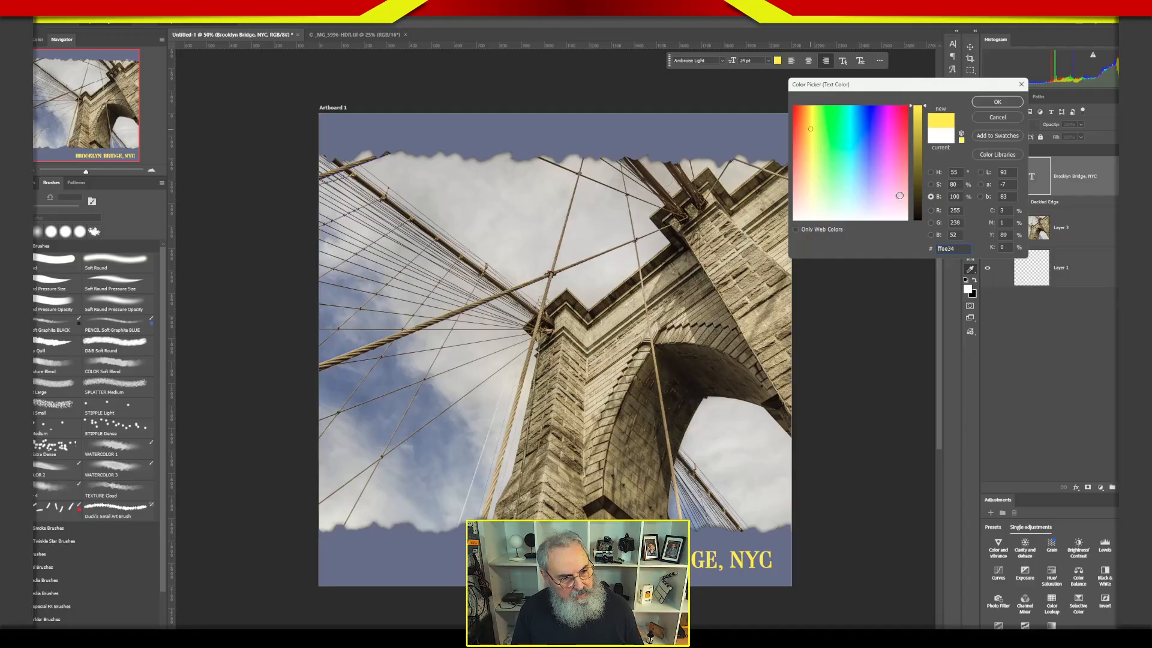
left_click(997, 103)
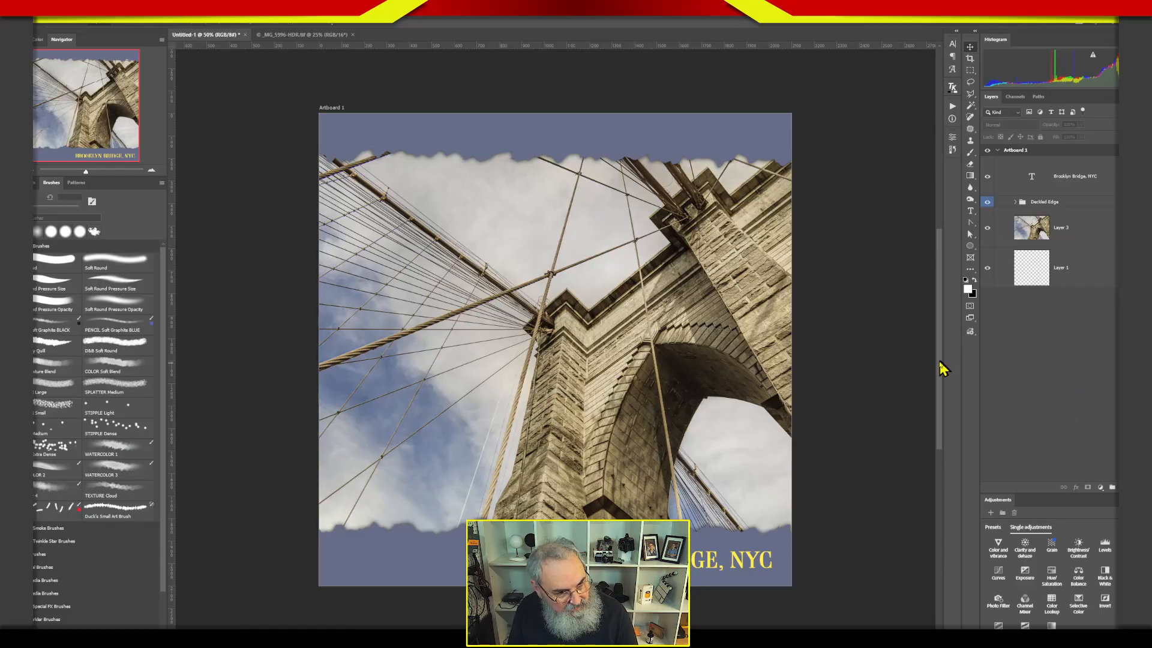
Collapse Artboard 1 in the layer stack and select it with the Artboard tool, leaving empty canvas space beside the page.
key("ctrl+minus")
left_click_drag(748, 448, 584, 352)
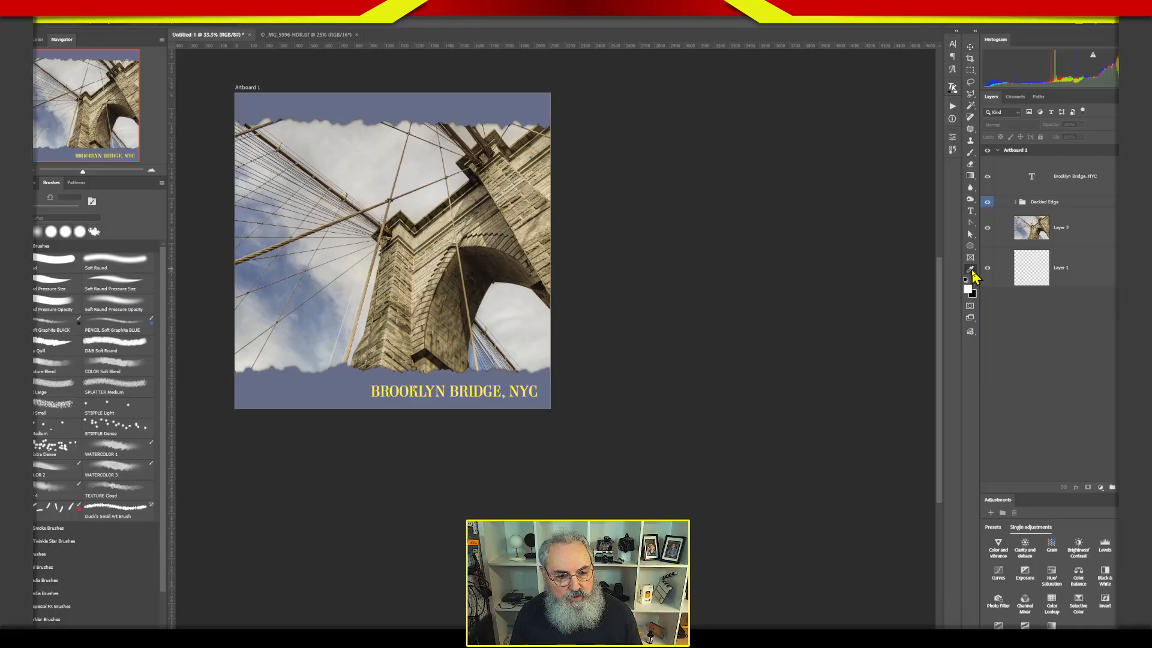
left_click(972, 271)
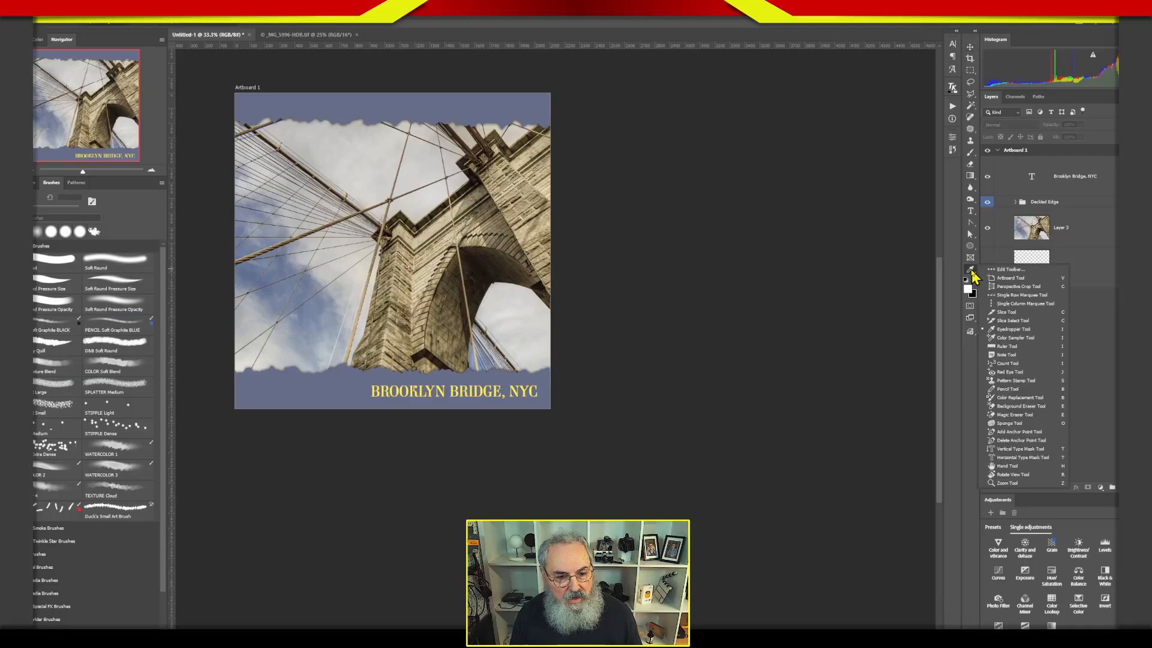
left_click(1011, 278)
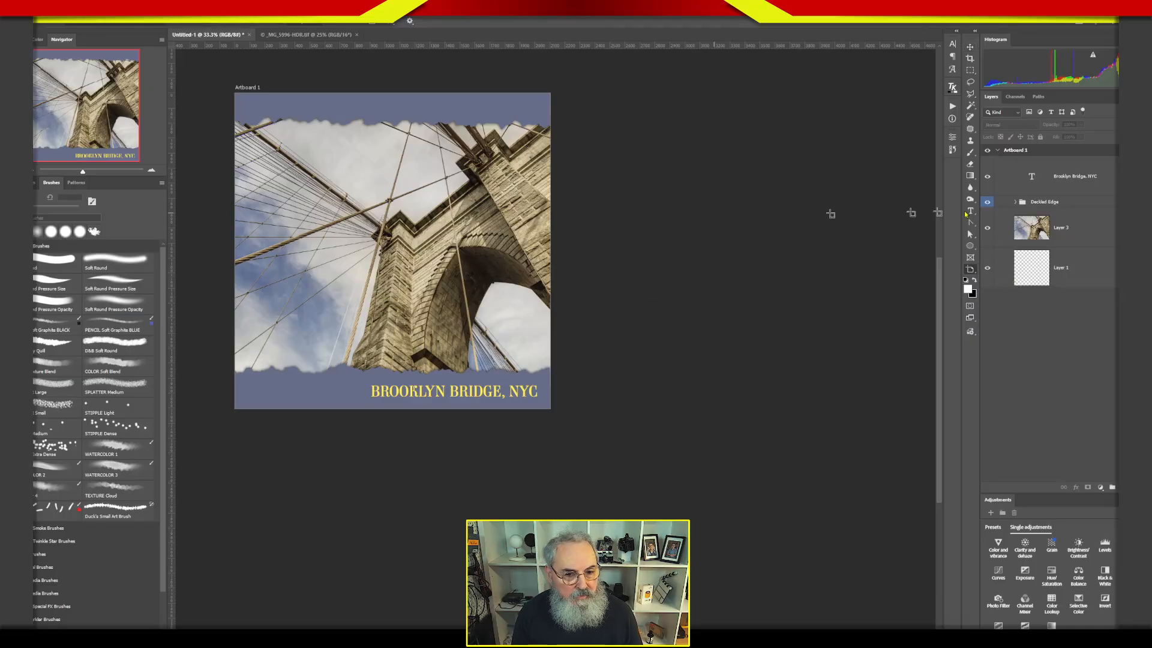
left_click(1015, 151)
left_click(998, 151)
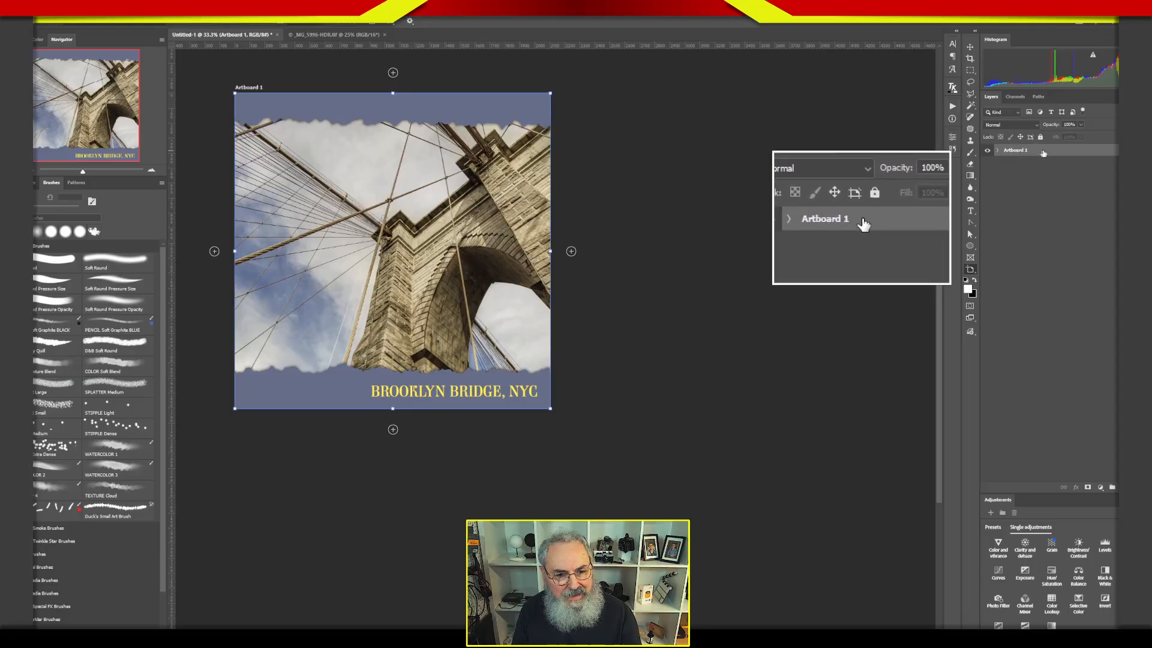
left_click(997, 151)
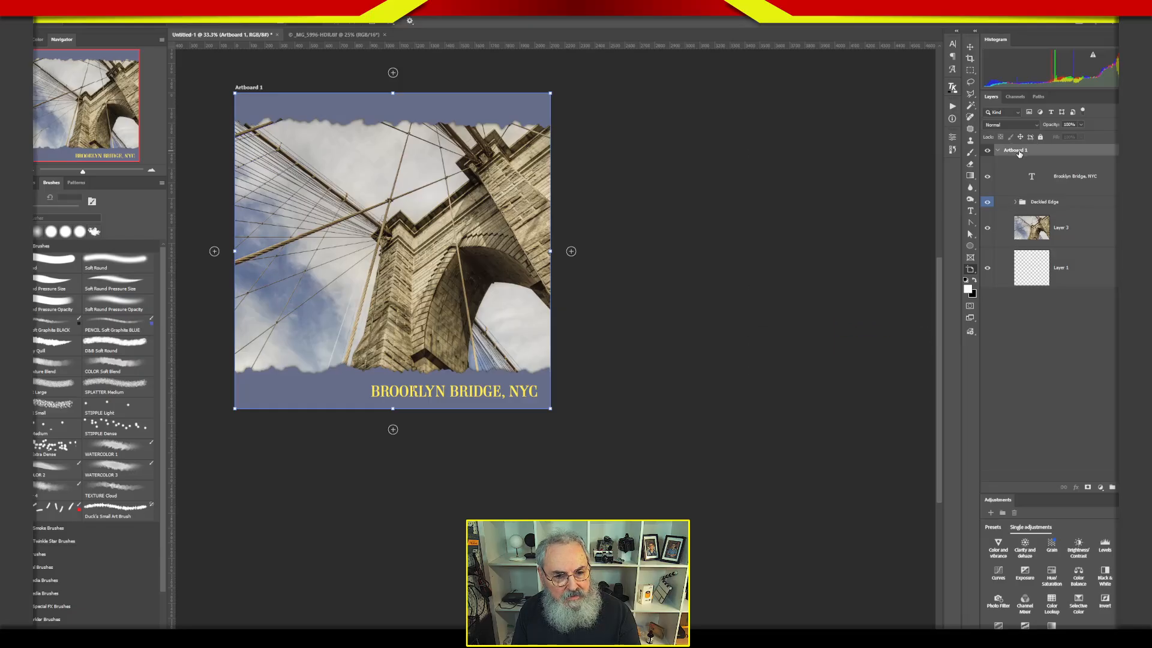
left_click(997, 151)
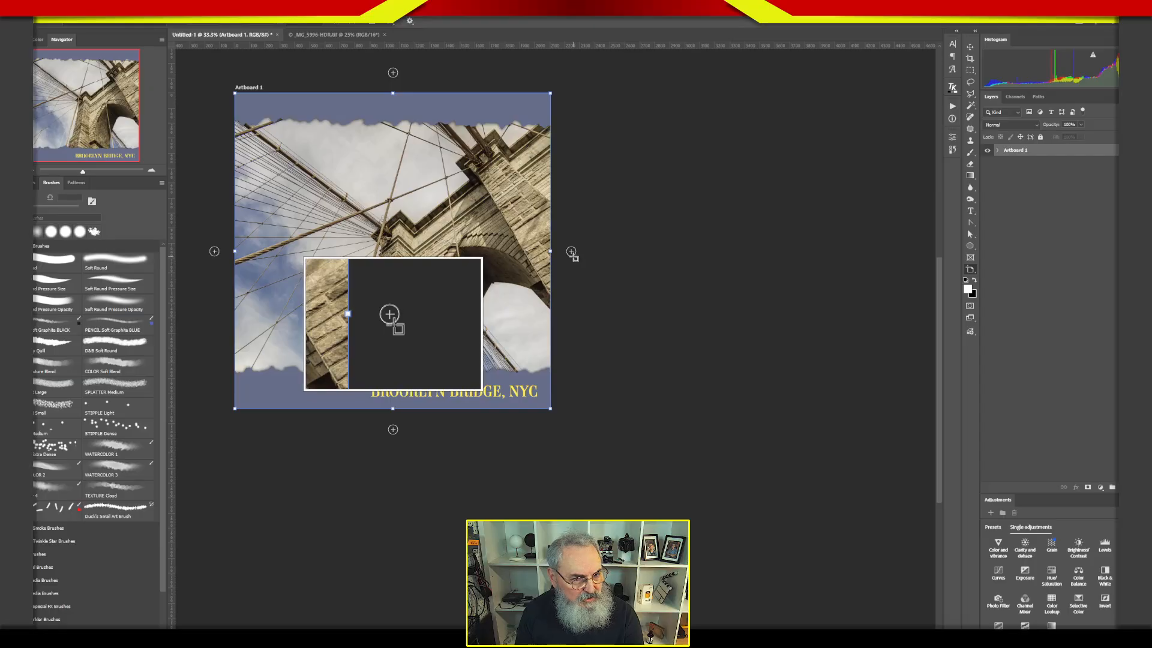
left_click(969, 47)
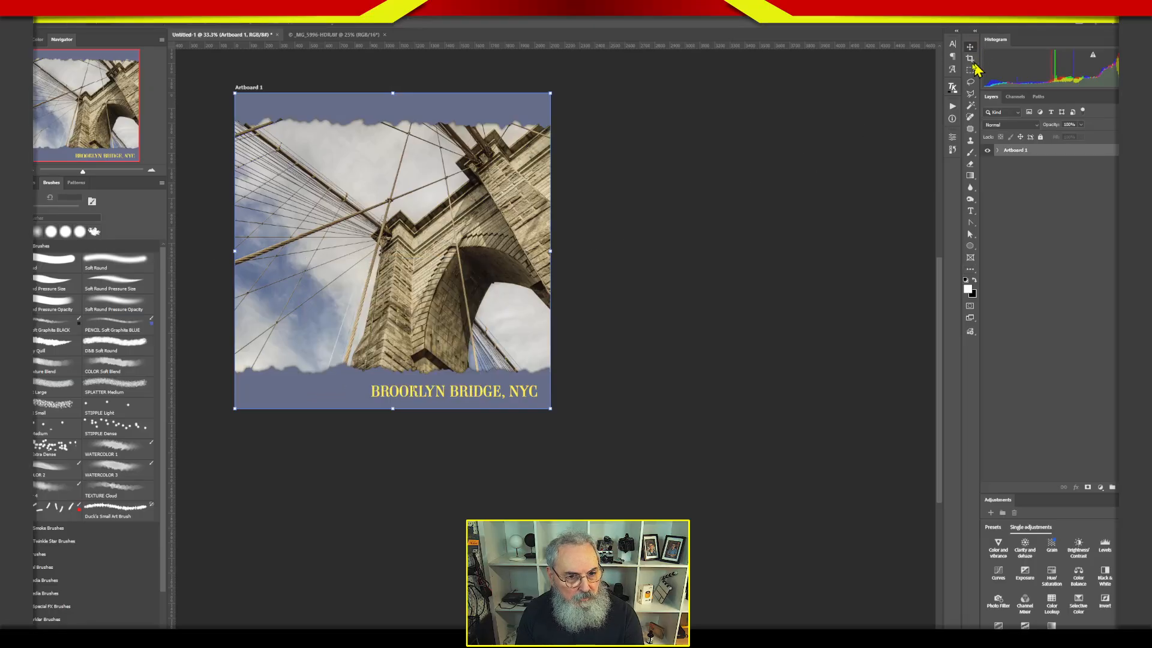
left_click(1045, 150)
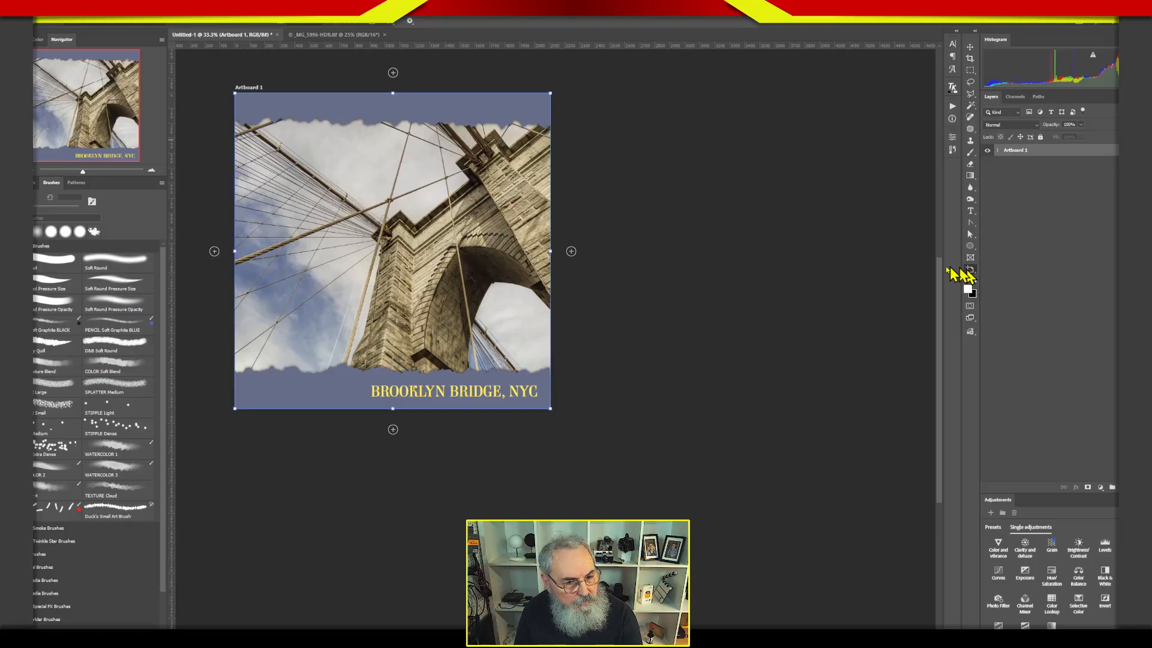
Add a second artboard to the right of Artboard 1, close its properties, and deselect it with both pages in view.
left_click(571, 251)
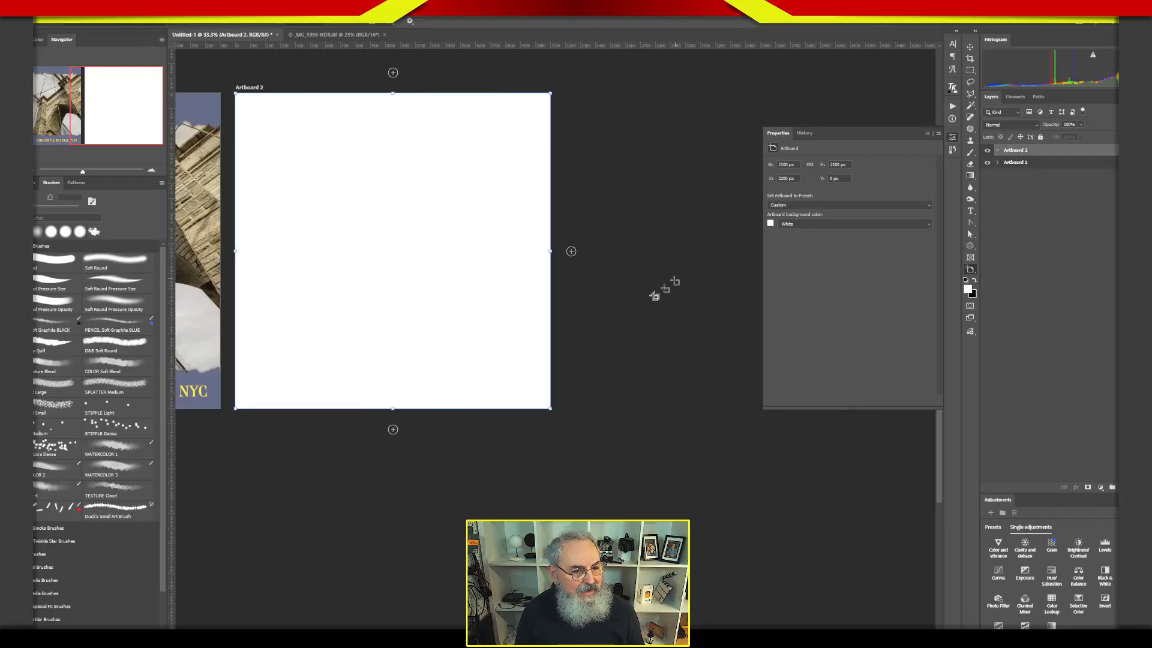
left_click_drag(632, 361, 783, 368)
left_click(952, 138)
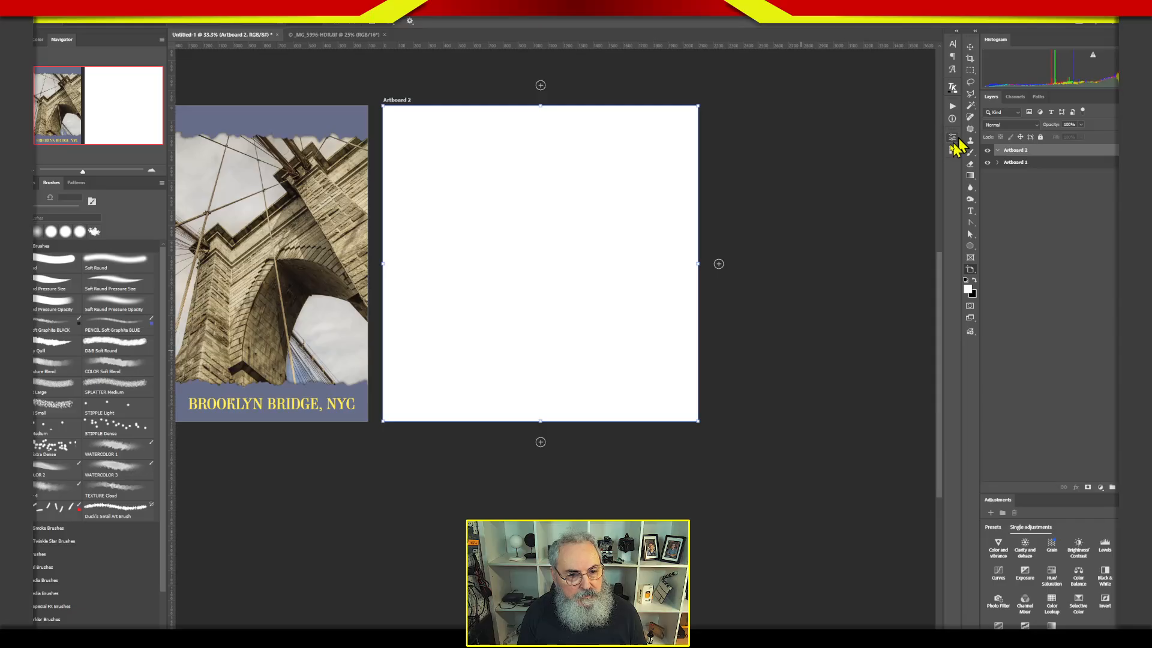
left_click_drag(750, 303, 907, 303)
left_click(1090, 329)
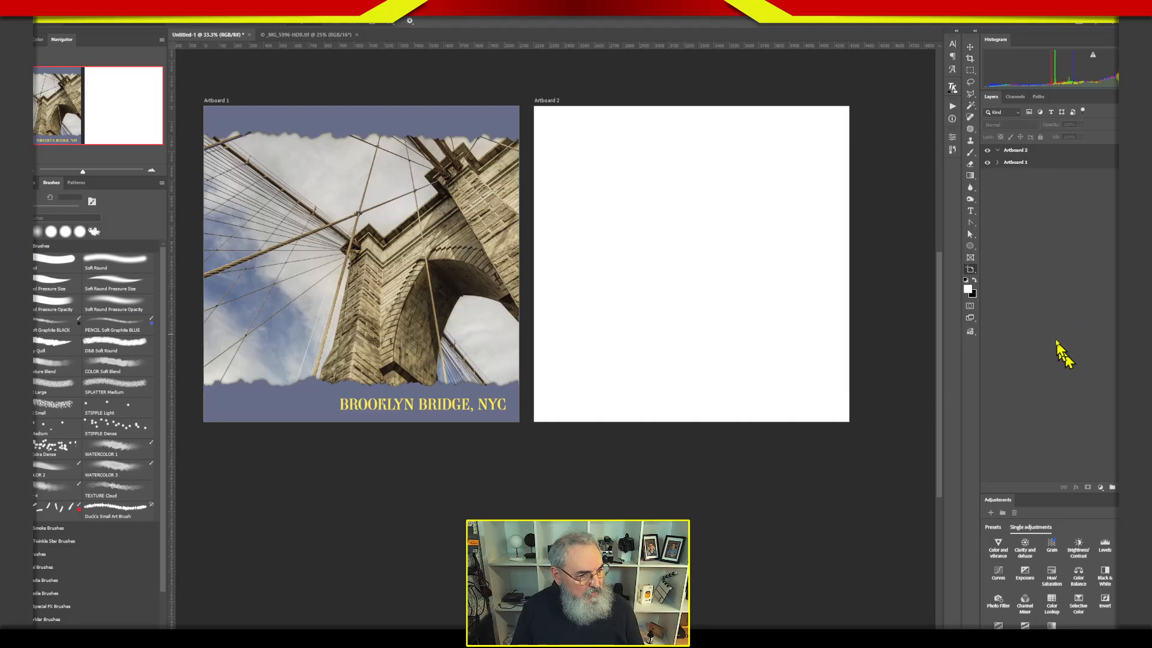
Collapse Artboard 2, expand Artboard 1, and copy its Brooklyn Bridge caption together with the Deckled Edge group.
left_click(998, 150)
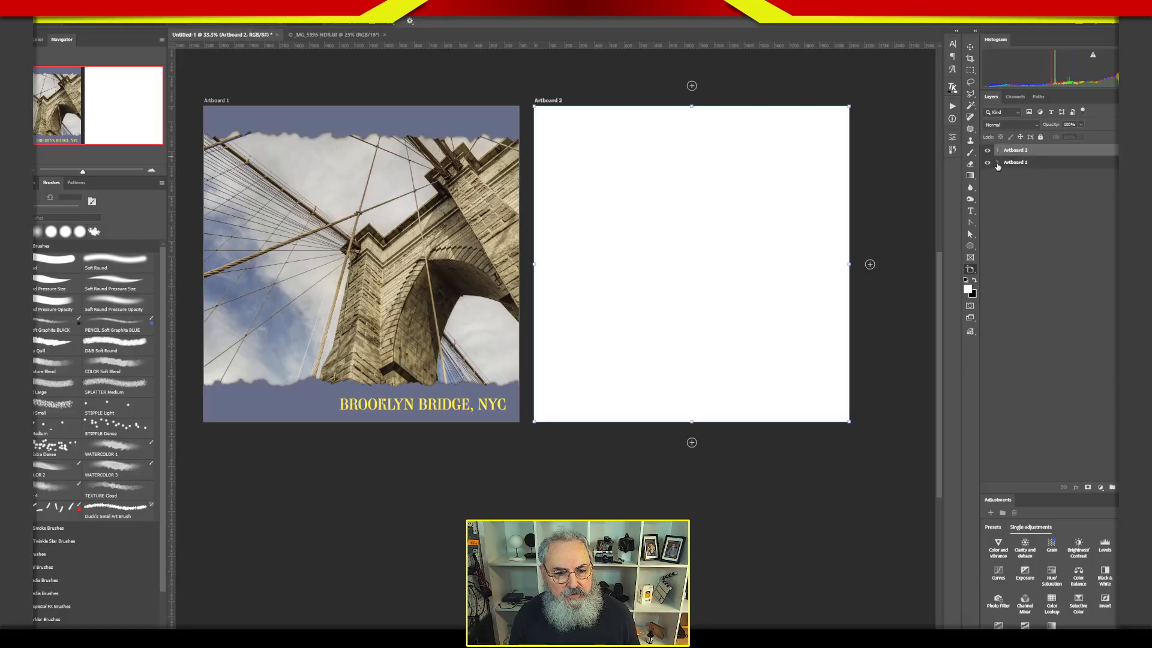
left_click(997, 162)
left_click(1024, 217)
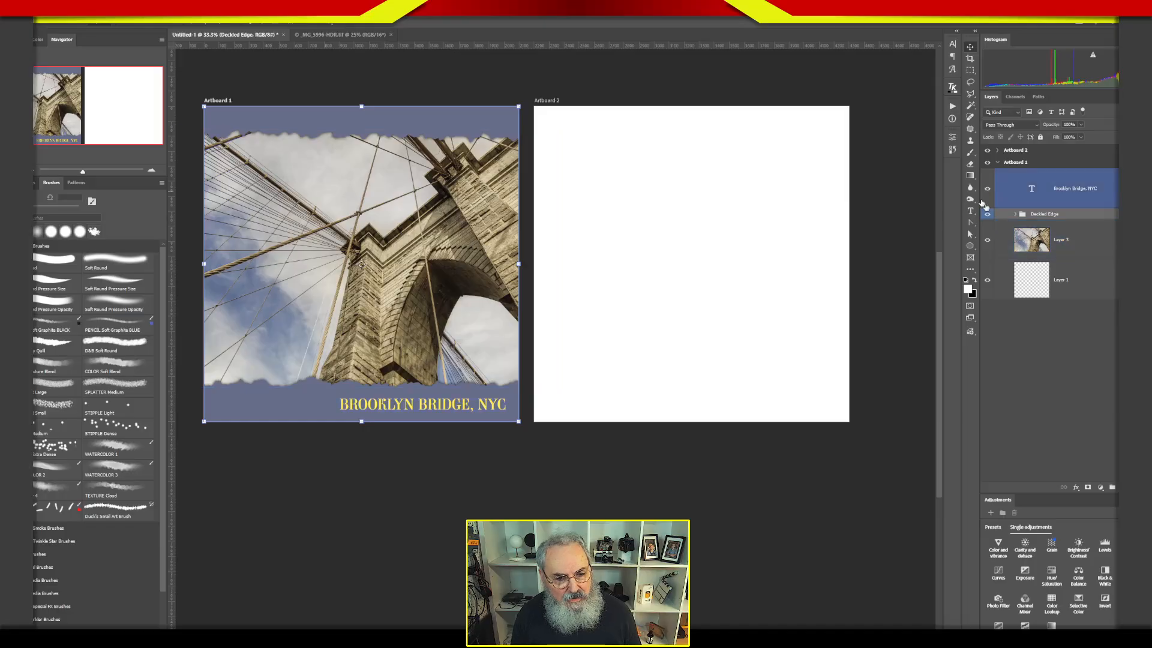
left_click_drag(1011, 204, 1062, 204)
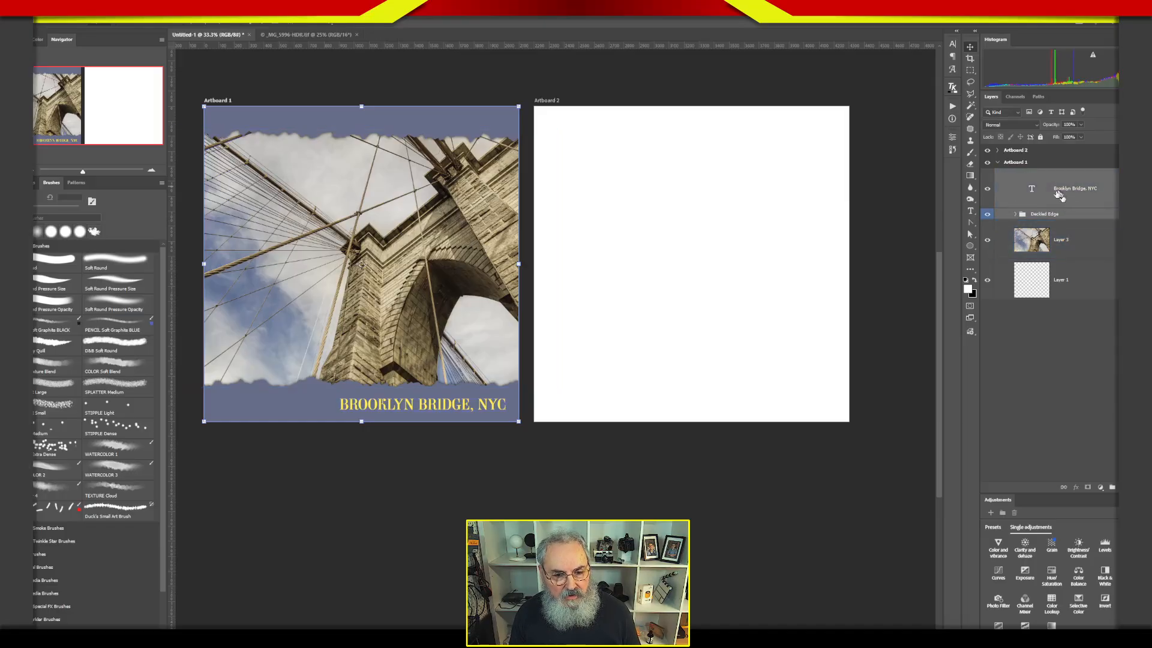
left_click(1024, 233)
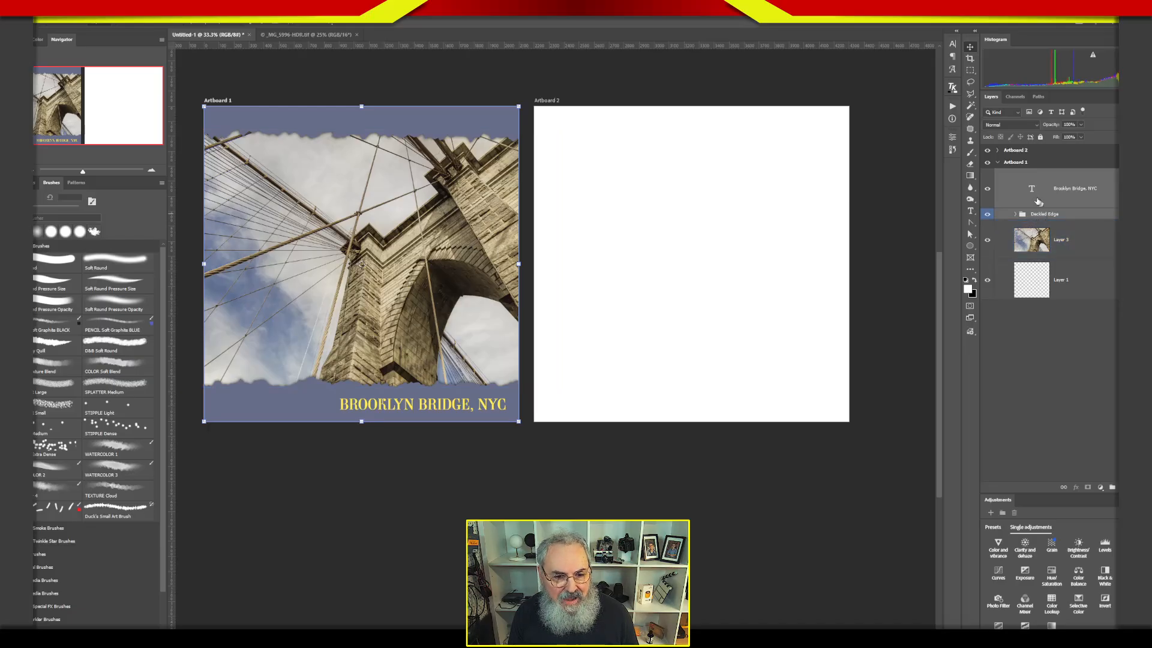
right_click(1024, 198)
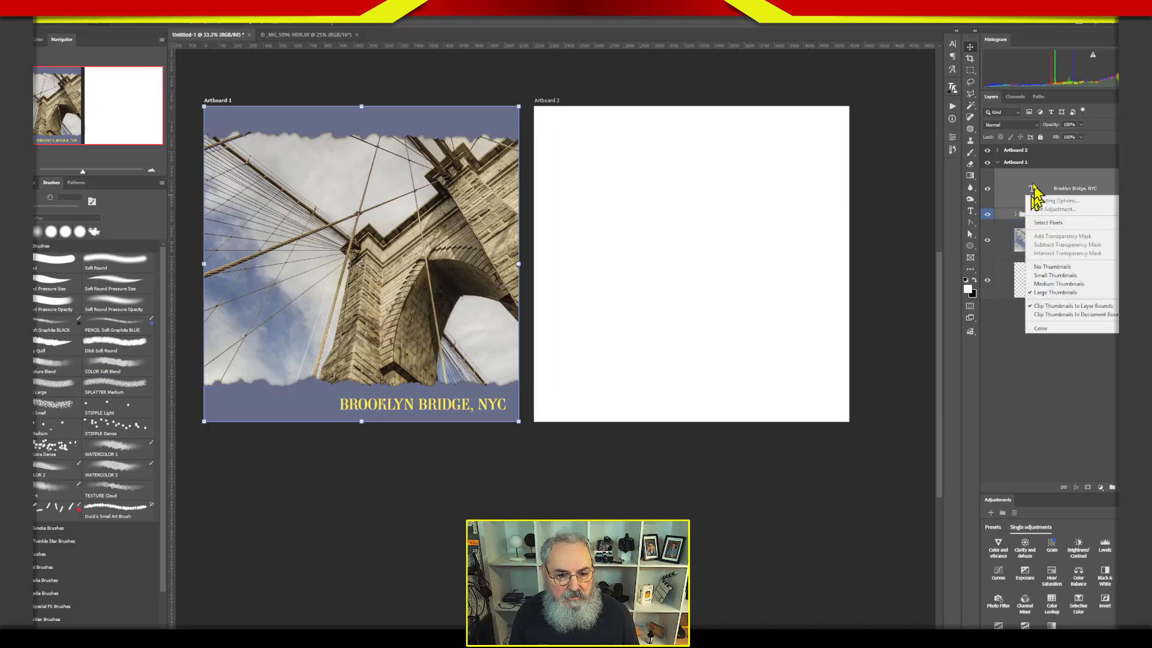
left_click(1014, 186)
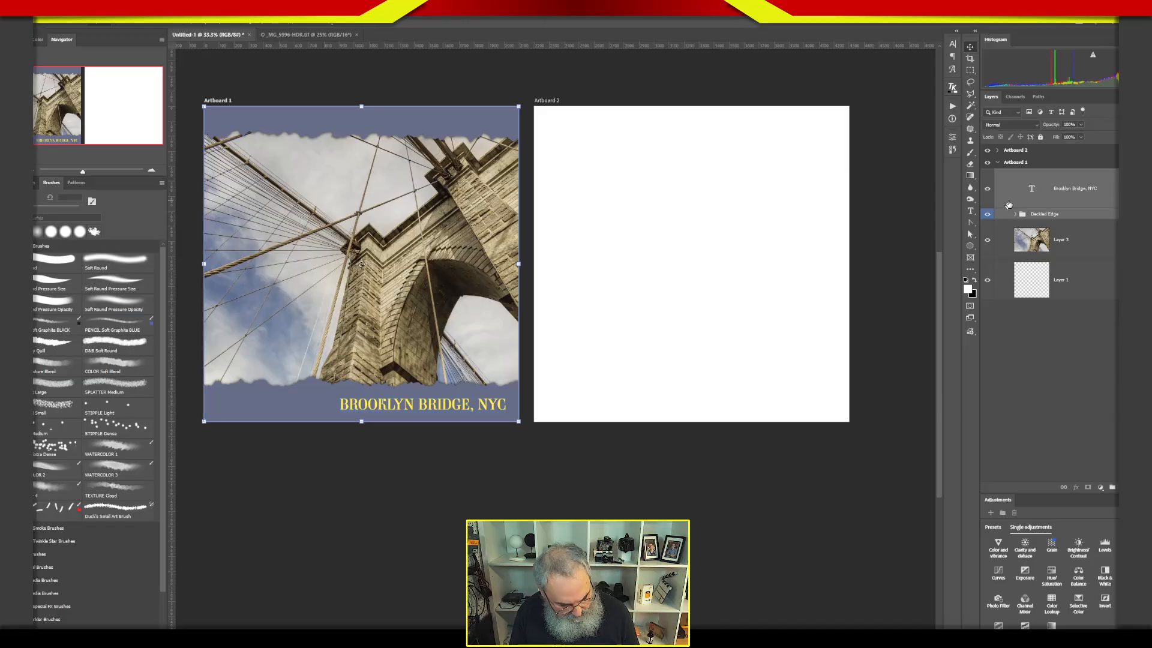
Paste the caption and Deckled Edge group into Artboard 2, line them up with the page edges, and deselect them.
left_click(1020, 150)
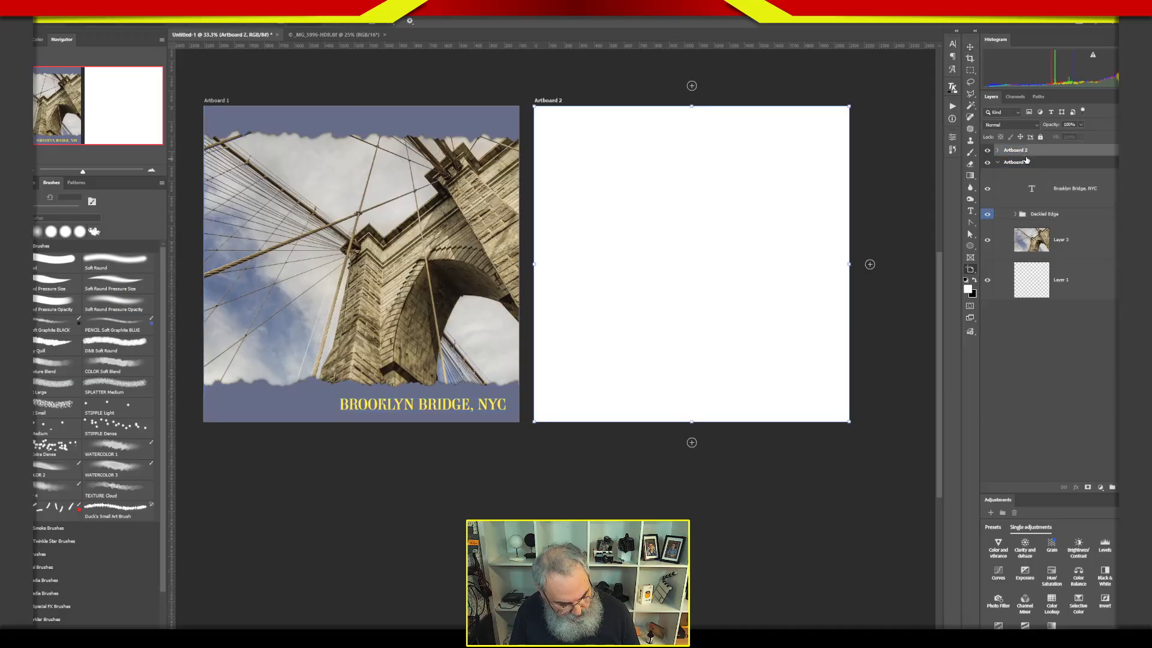
key("ctrl+v")
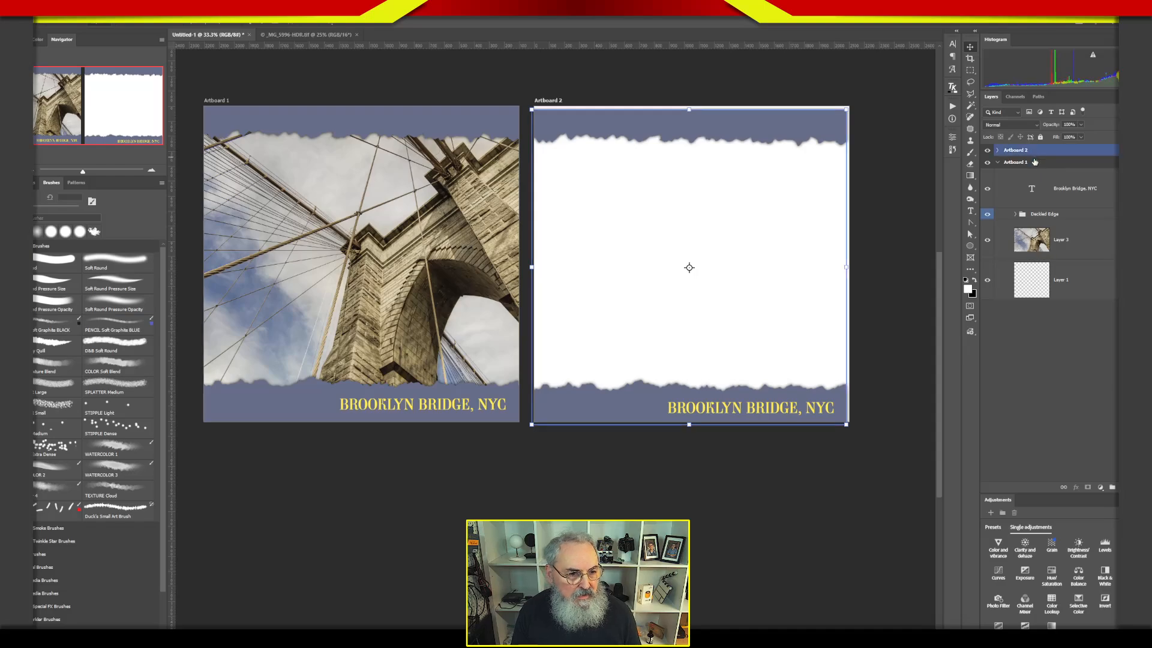
left_click_drag(770, 207, 772, 204)
left_click(1101, 420)
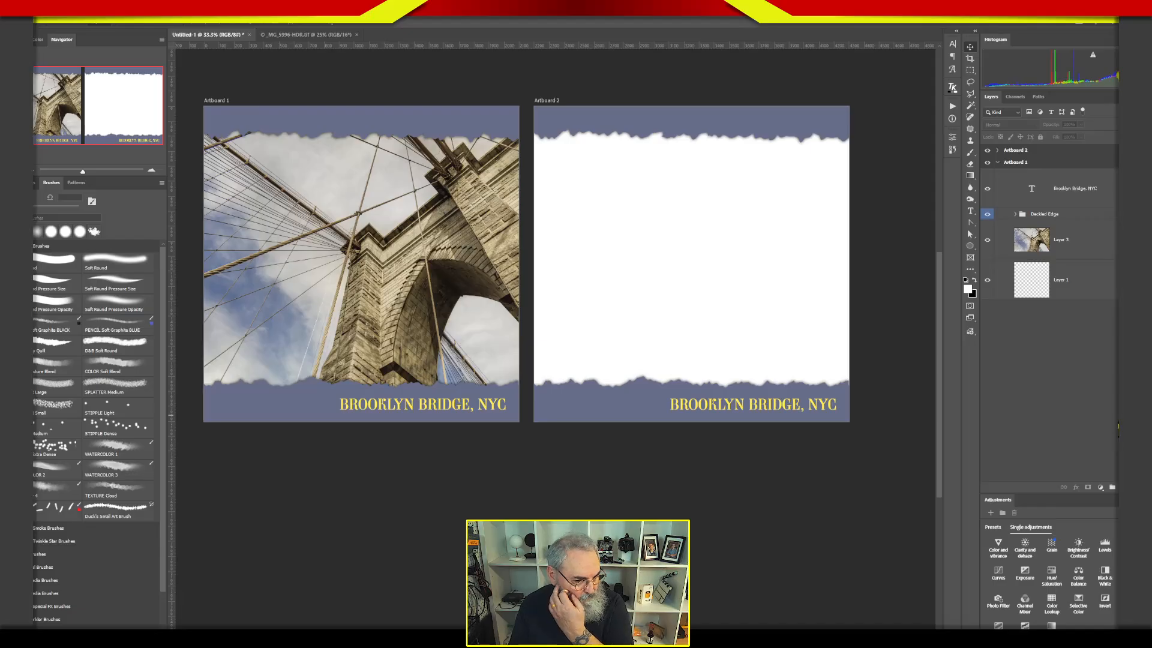
Left-align the caption on Artboard 2 and move it to the page's lower-left margin, leaving it deselected.
left_click(1014, 151)
left_click(997, 150)
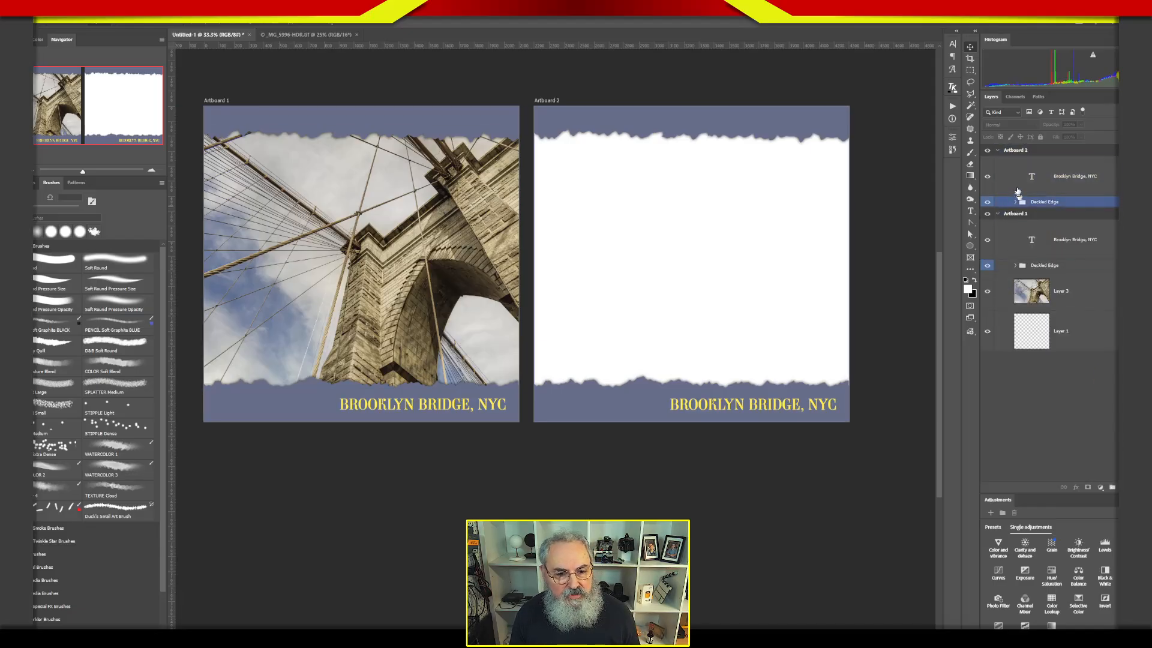
left_click(1031, 175)
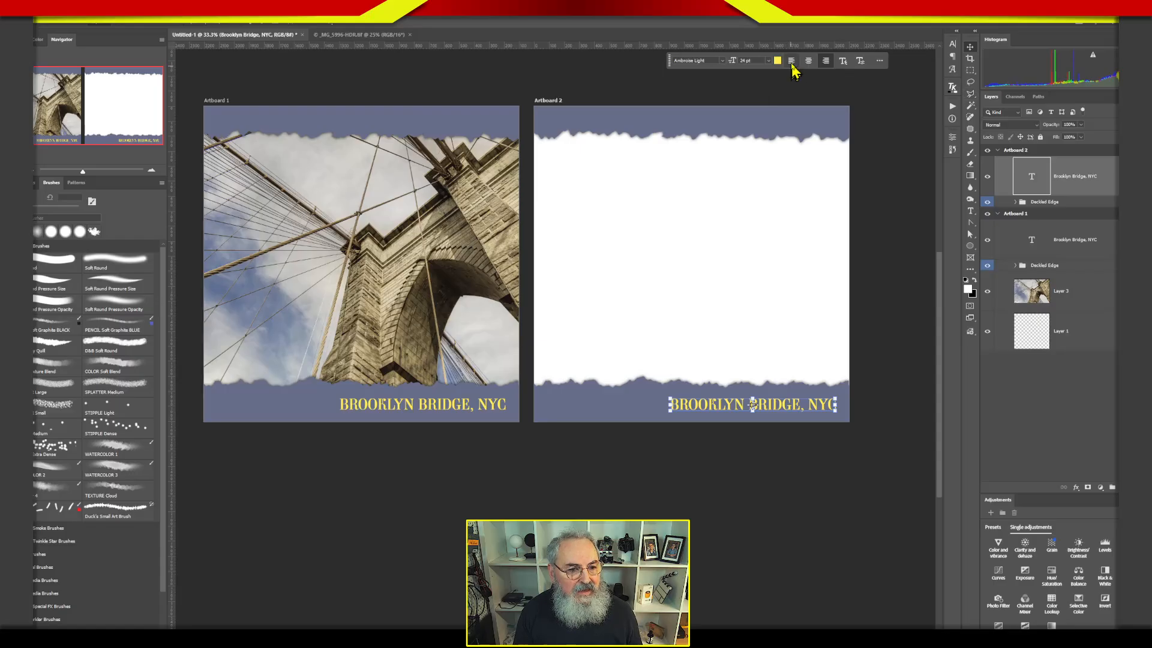
left_click(791, 62)
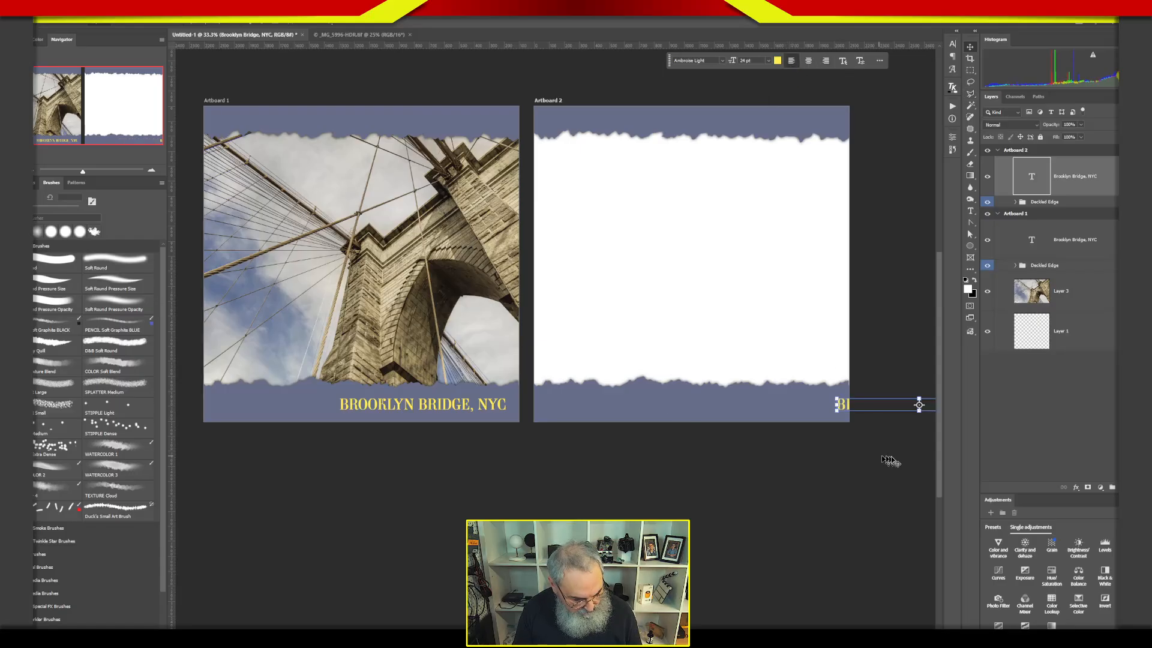
left_click_drag(894, 411, 604, 432)
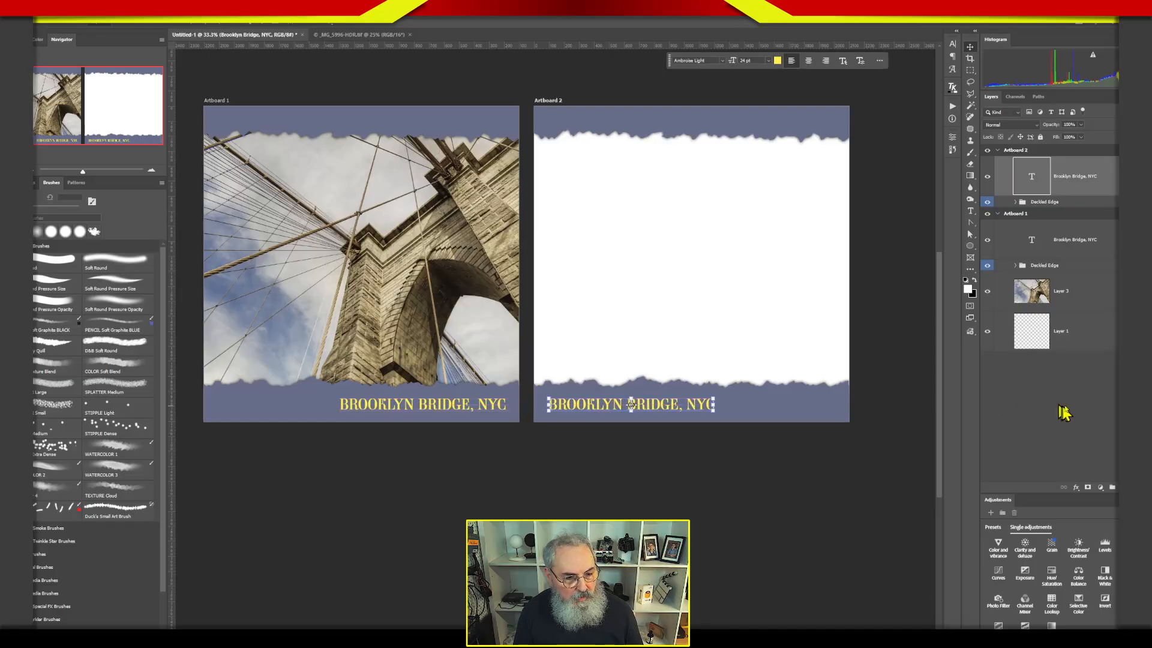
left_click(1097, 418)
left_click(1072, 349)
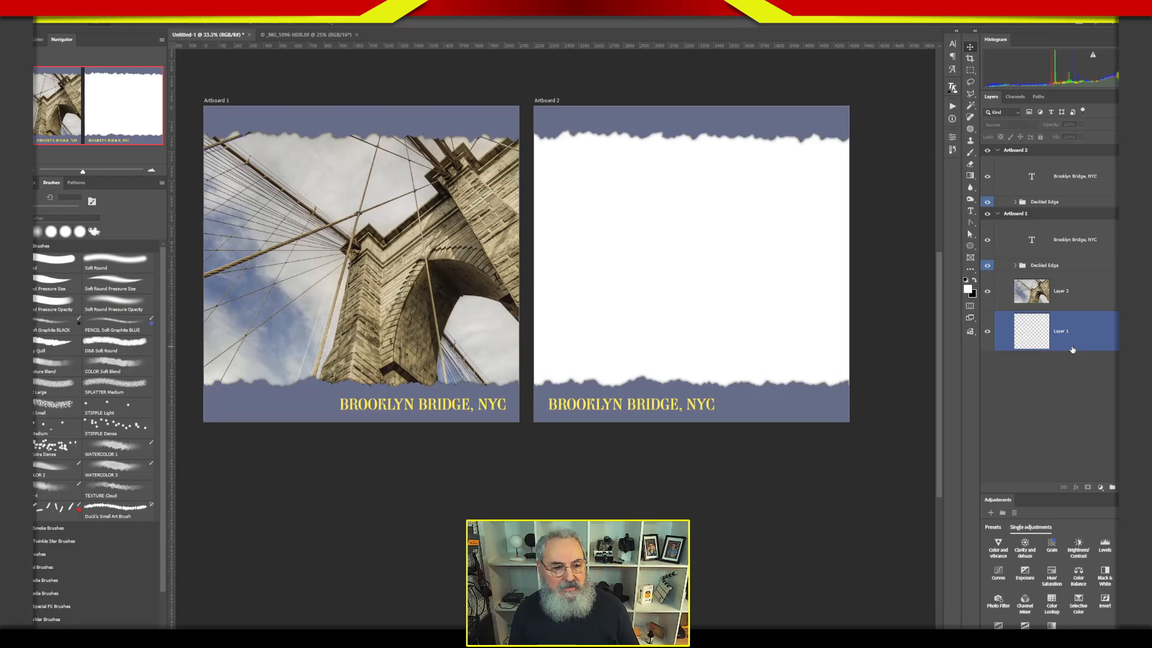
Place four vertical guides marking the left and right margins of both artboards, matching the outer ends of the captions.
left_click(201, 201)
left_click_drag(172, 224, 548, 193)
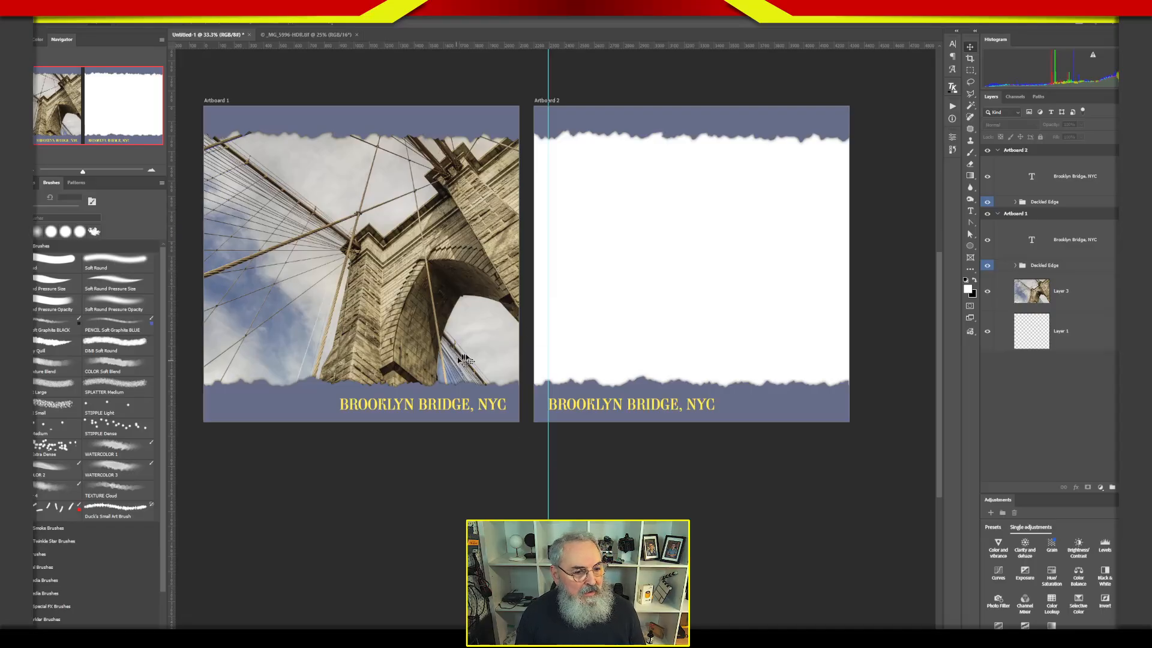
left_click(492, 371)
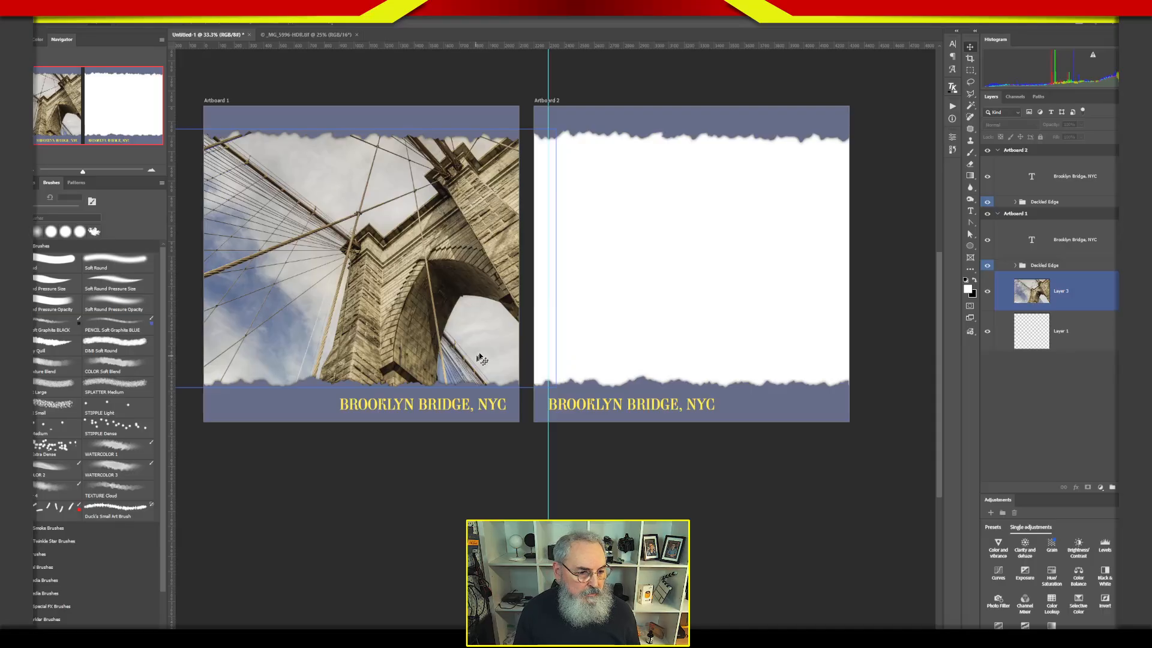
left_click(180, 205)
left_click_drag(172, 206, 548, 191)
left_click_drag(480, 210, 505, 209)
left_click_drag(173, 210, 834, 233)
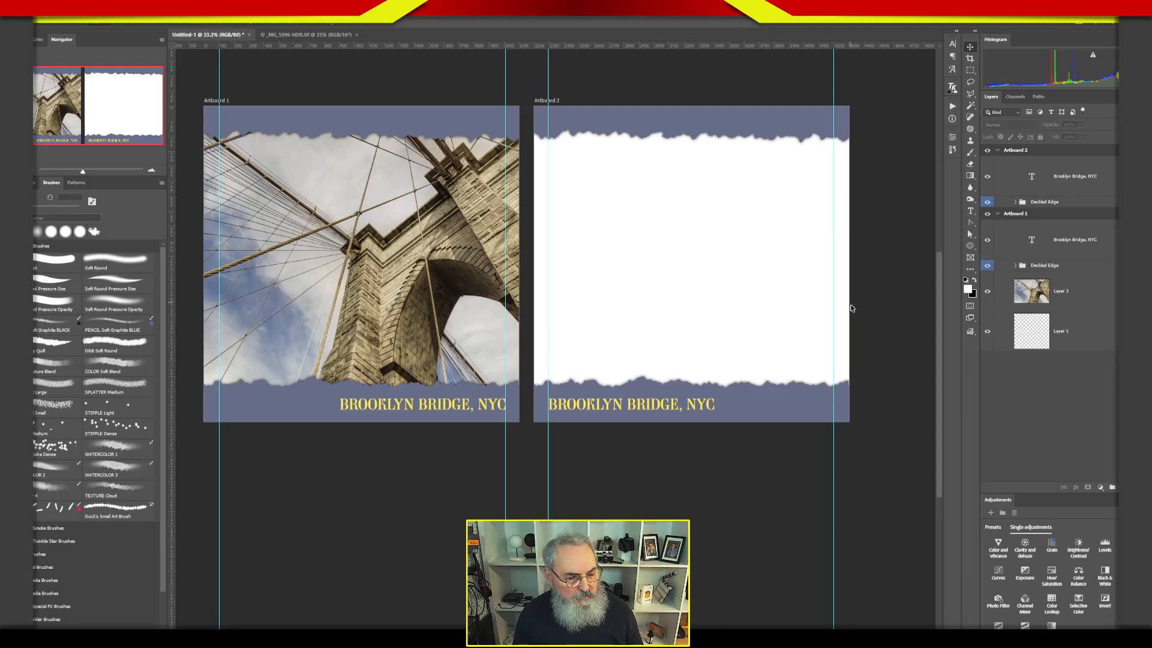
Examine the guide color and line options in the Guides, Grid & Slices preferences, and cancel without changes.
left_click(548, 150)
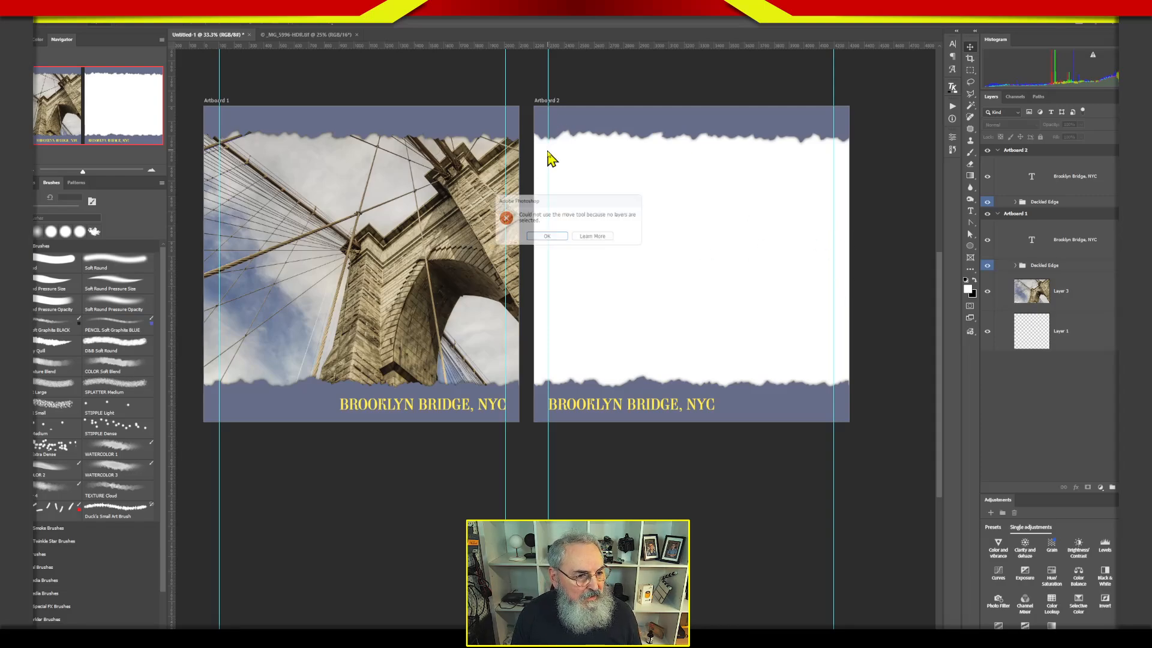
left_click(563, 238)
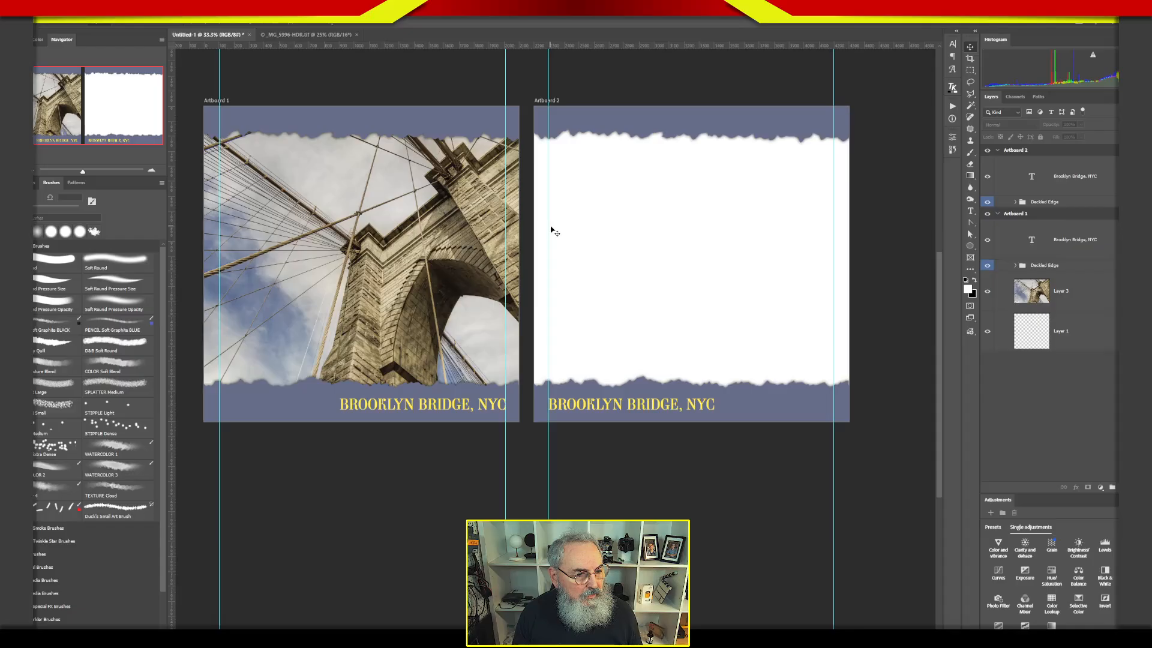
left_click_drag(549, 227, 550, 226)
double_click(550, 228)
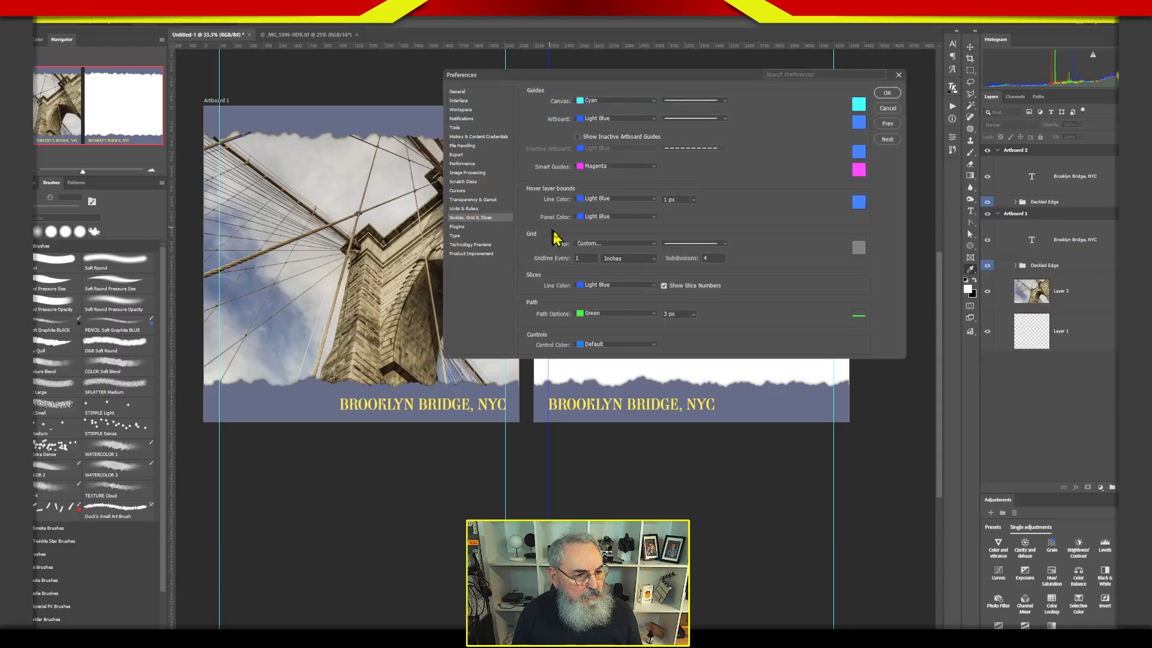
left_click_drag(750, 80, 857, 232)
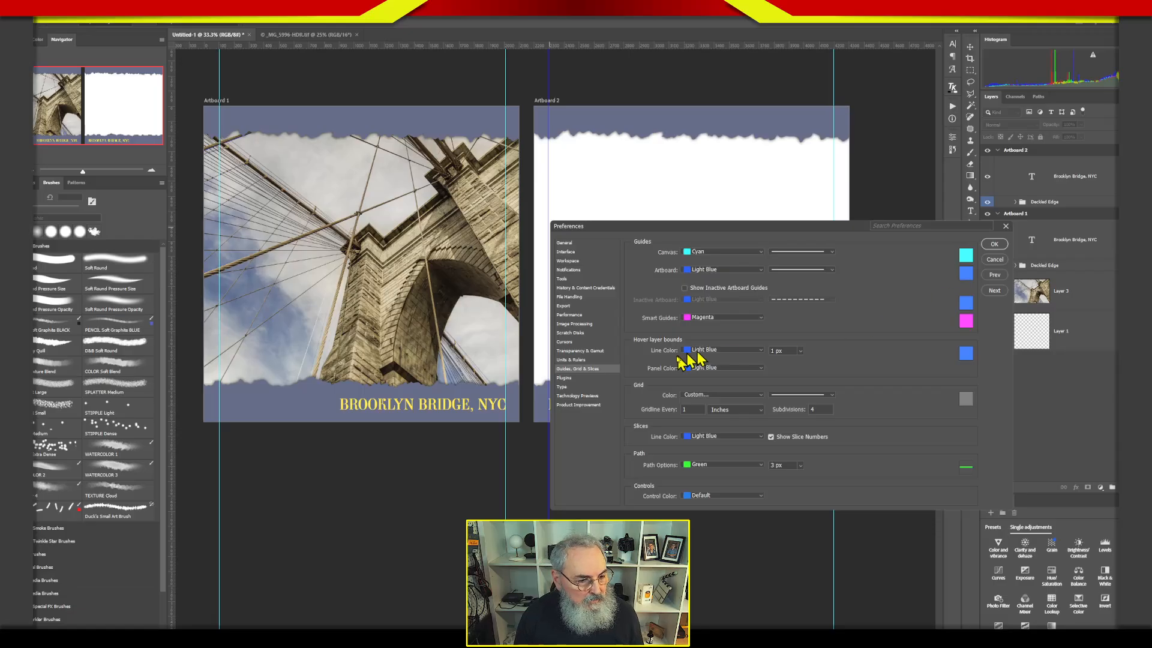
left_click(995, 260)
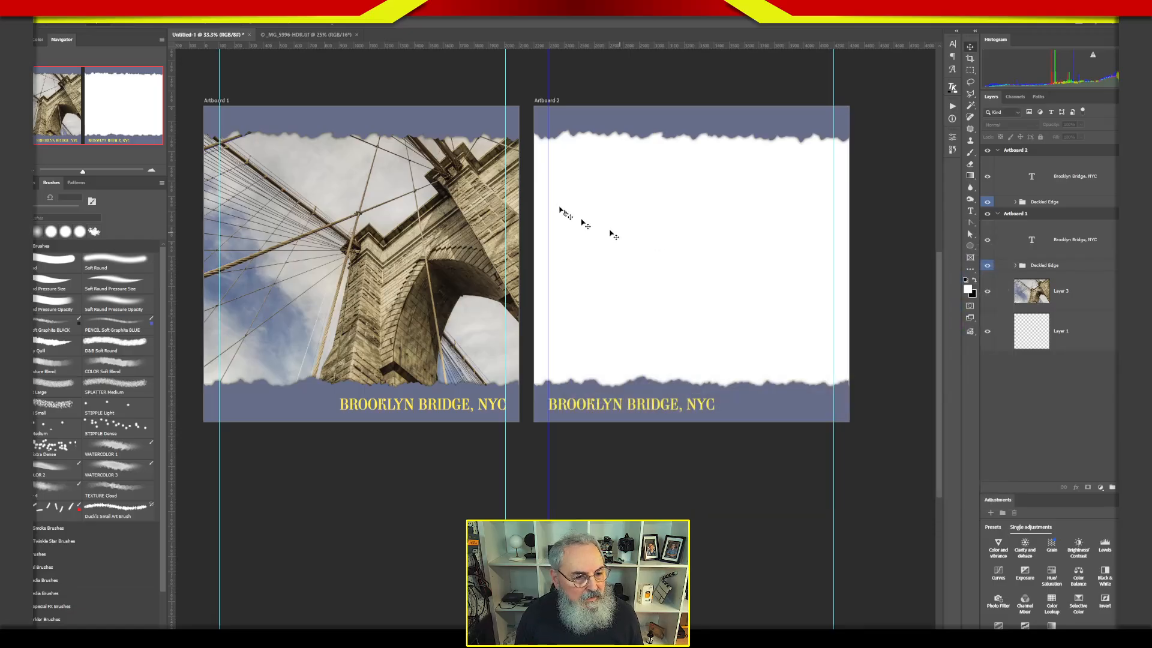
Examine the orientation, position and color options of Artboard 2's selected left-margin guide, and accept them as they are.
right_click(547, 192)
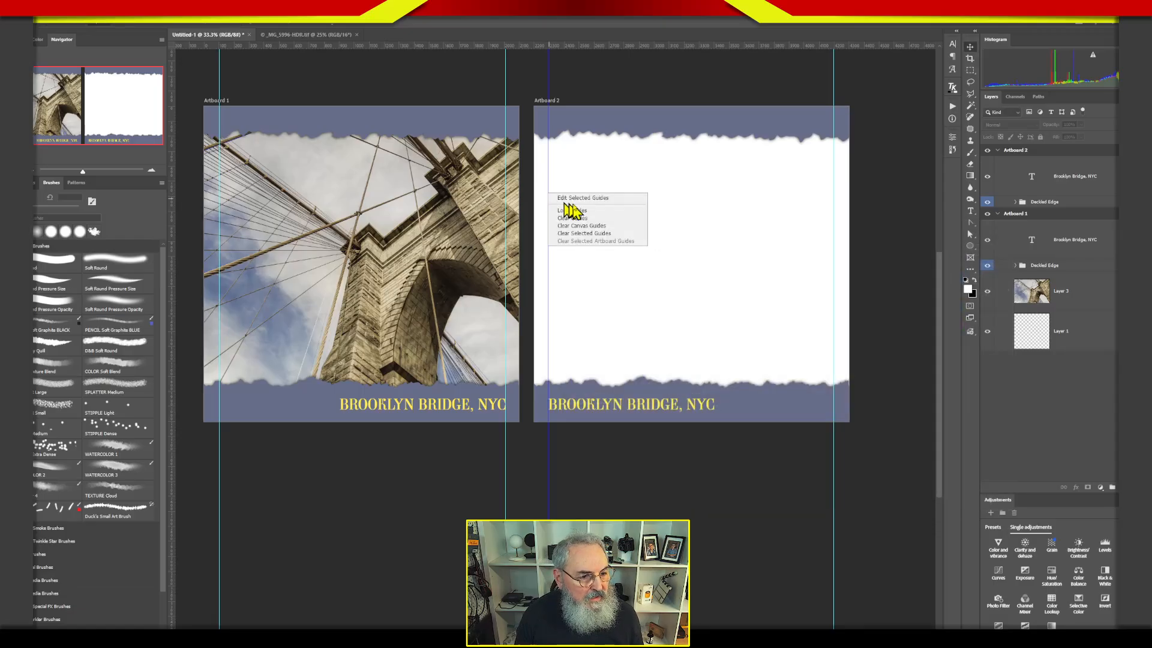
left_click(597, 206)
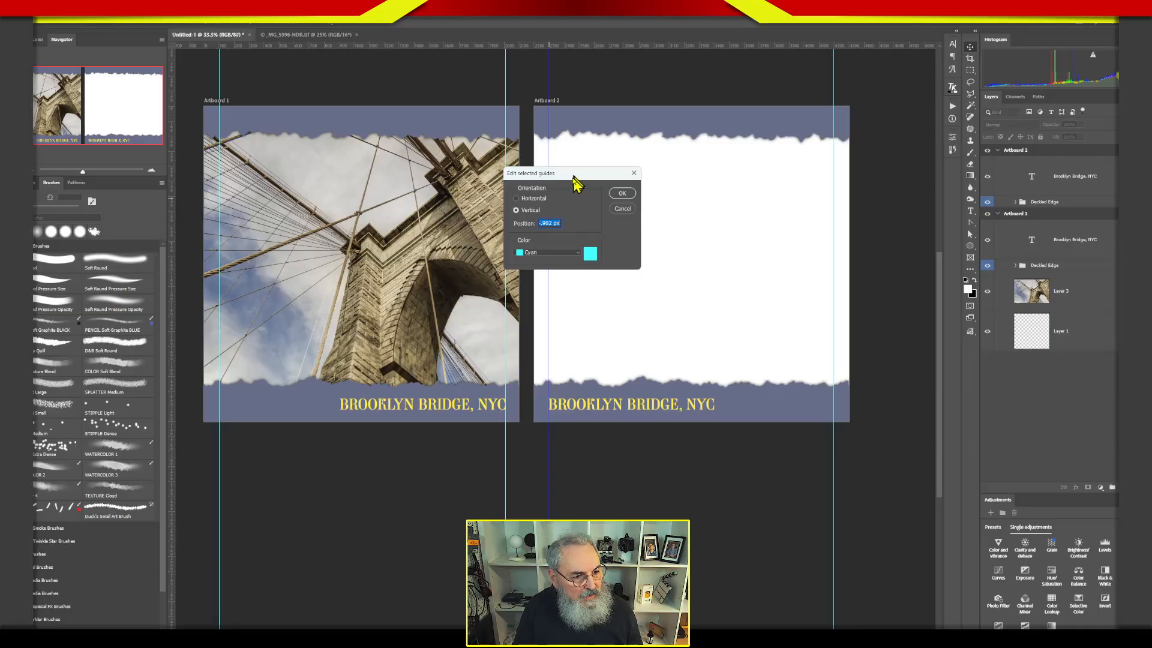
left_click_drag(578, 174, 660, 168)
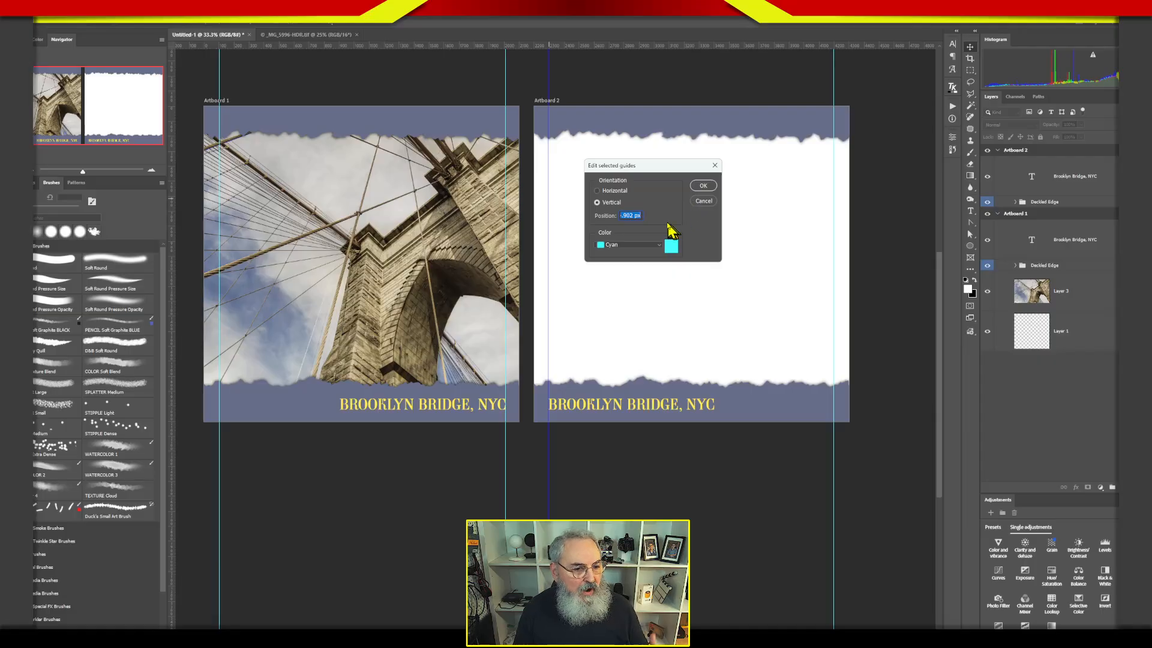
left_click(703, 185)
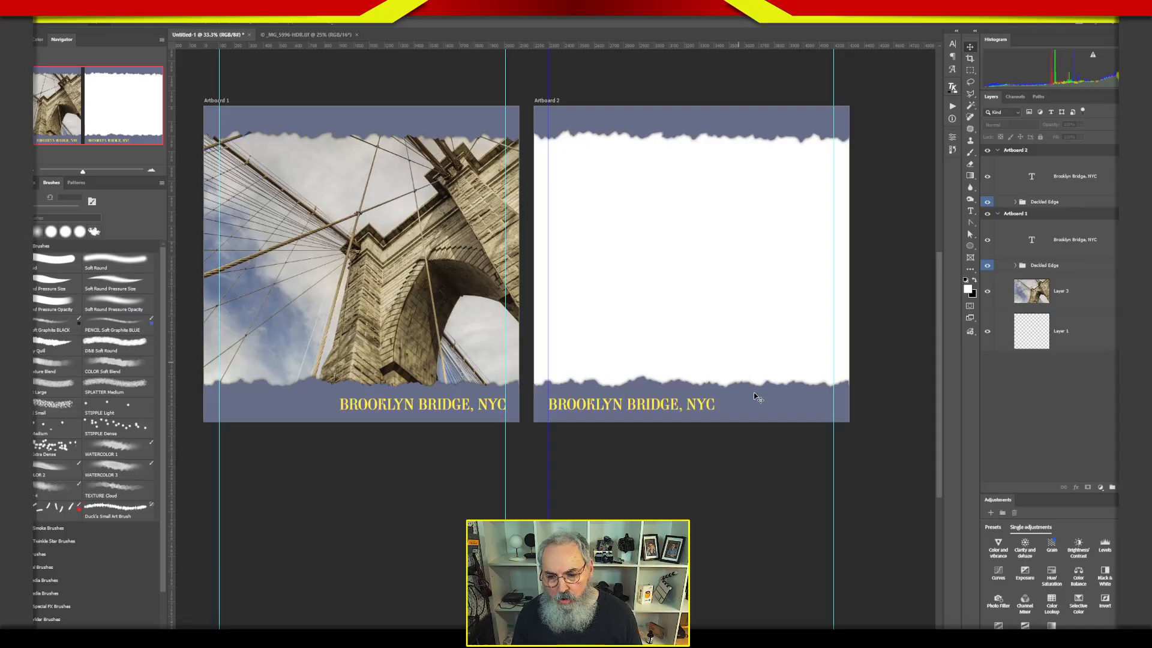
Switch to Lightroom Classic, select the Statue of Liberty photo from the Landscapes collection, and open it for editing in Photoshop 2026.
key("alt+Tab")
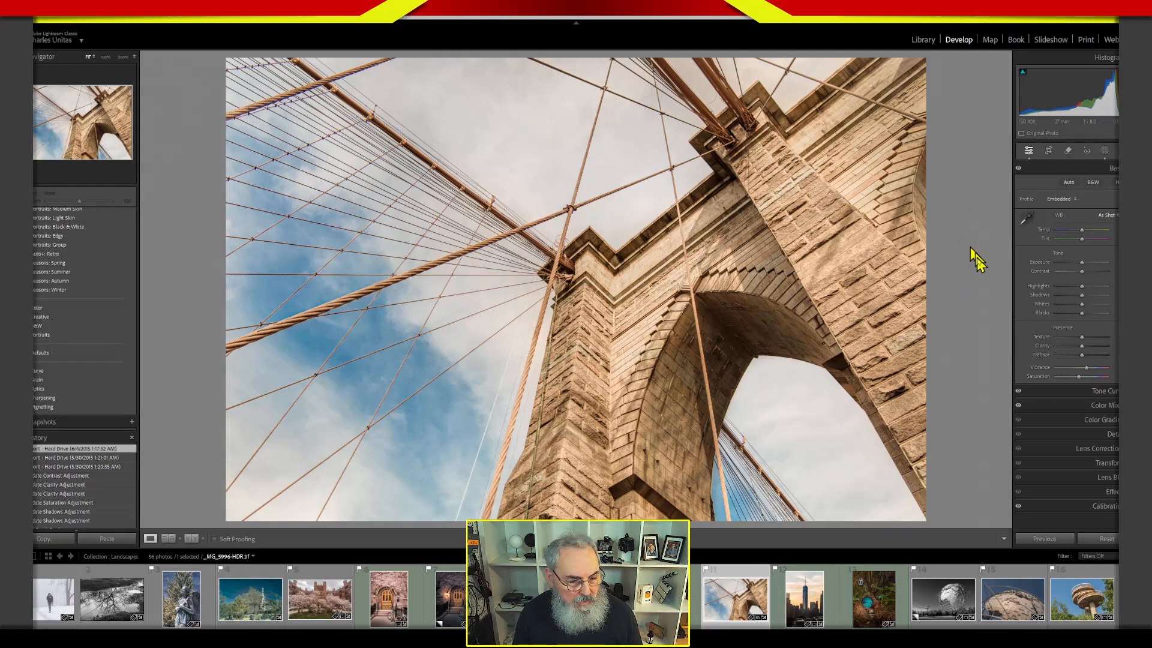
left_click_drag(217, 633, 535, 632)
left_click(560, 600)
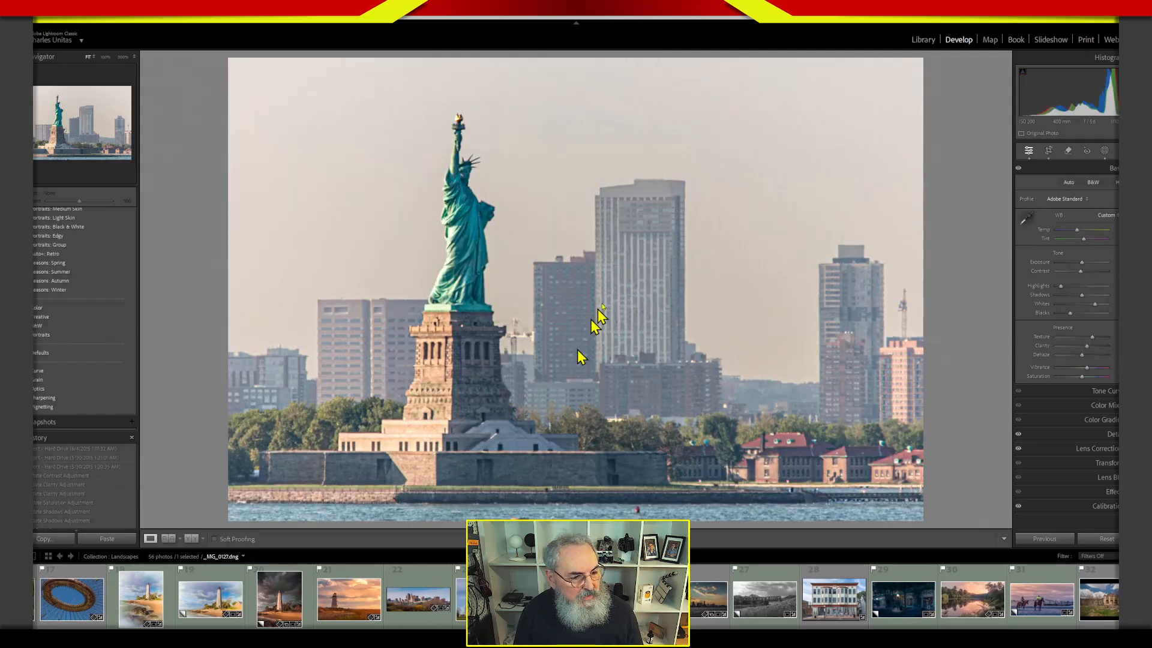
right_click(645, 305)
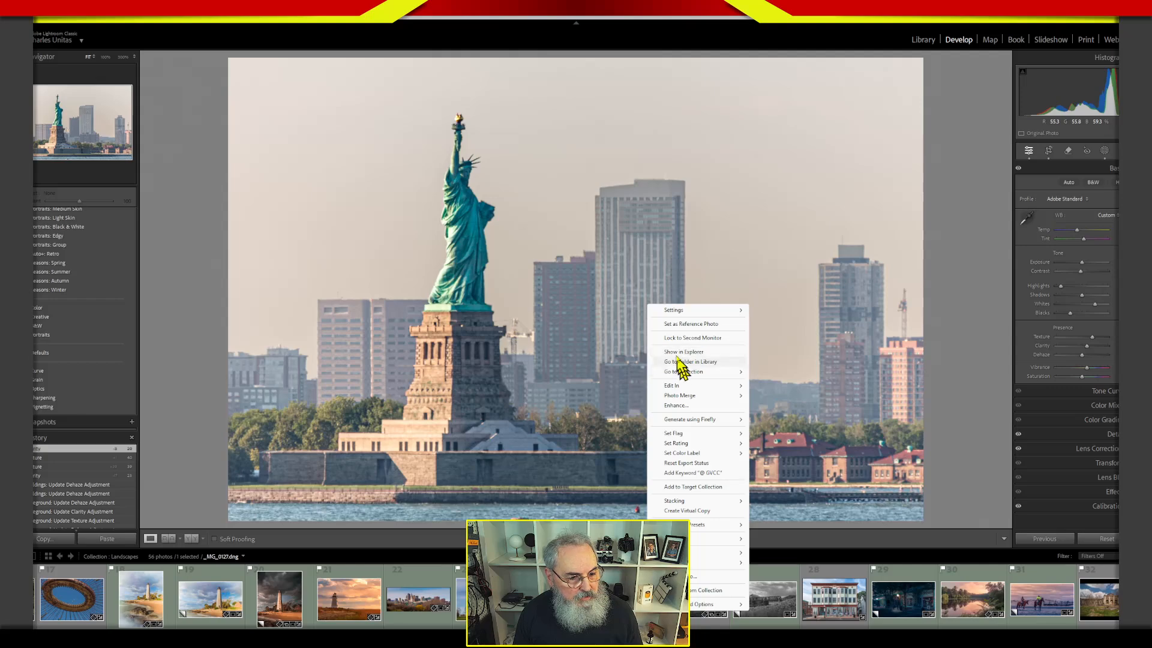
mouse_move(690, 387)
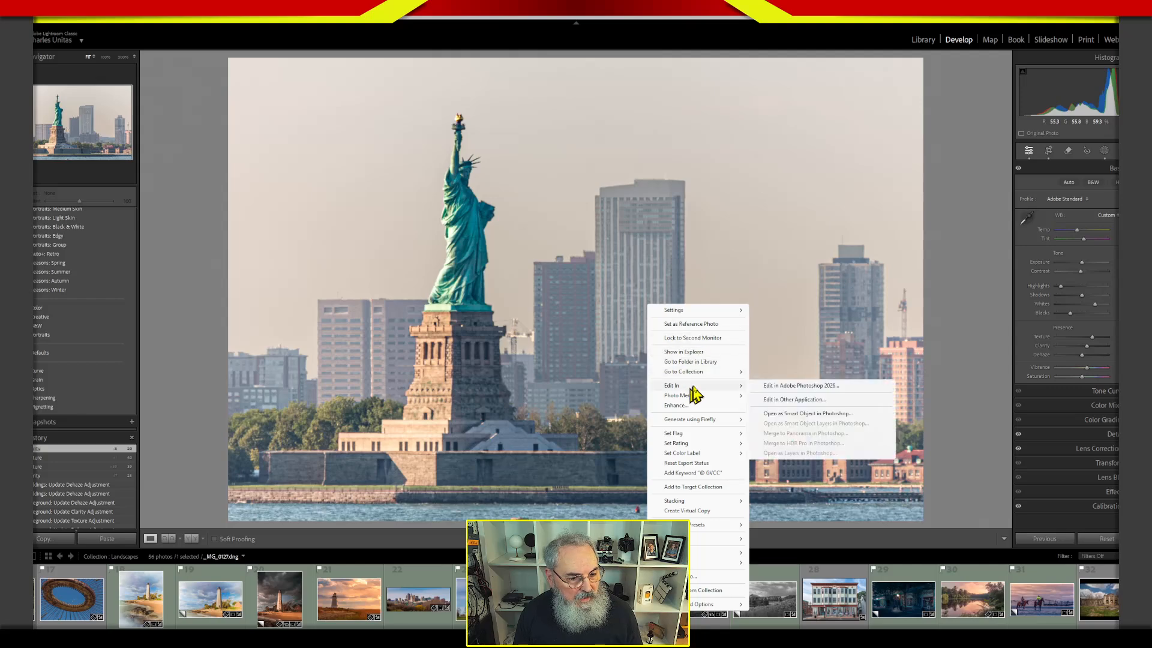
left_click(775, 386)
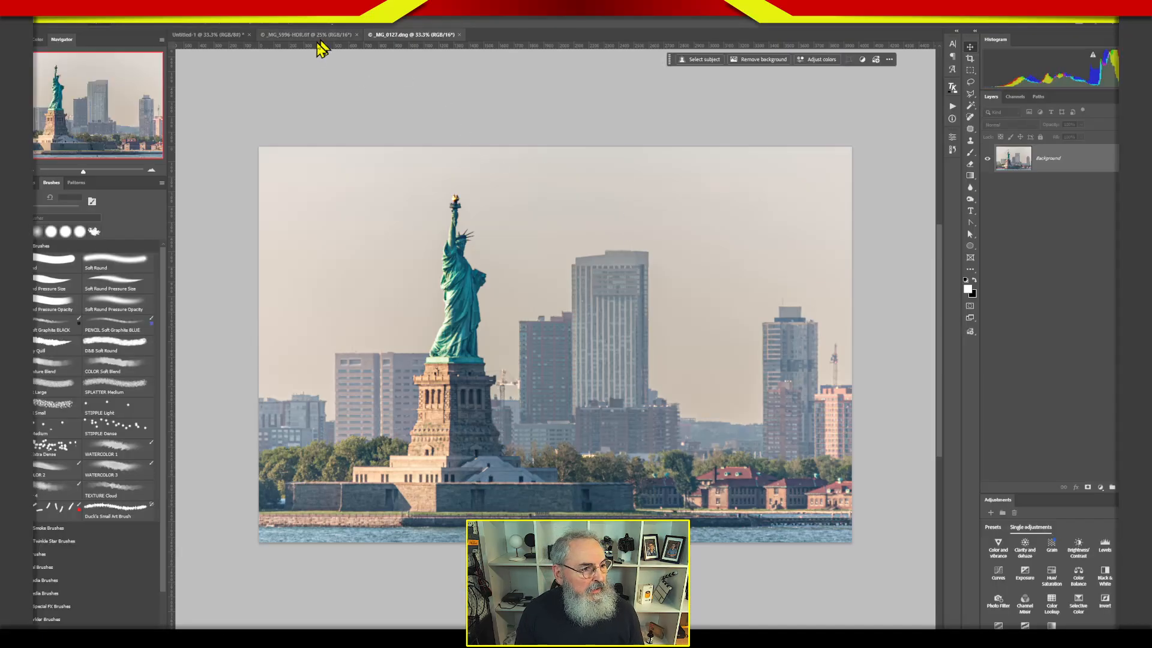
Close the Brooklyn Bridge source photo _MG_5996-HDR.tif without saving its changes.
left_click(322, 35)
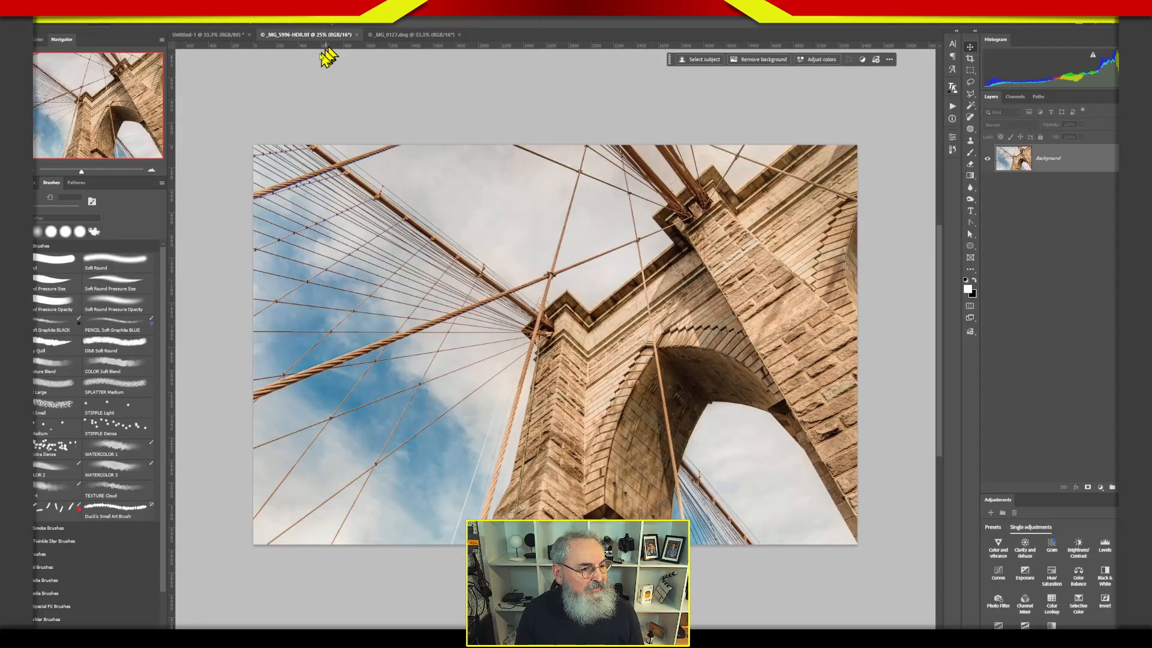
left_click(356, 35)
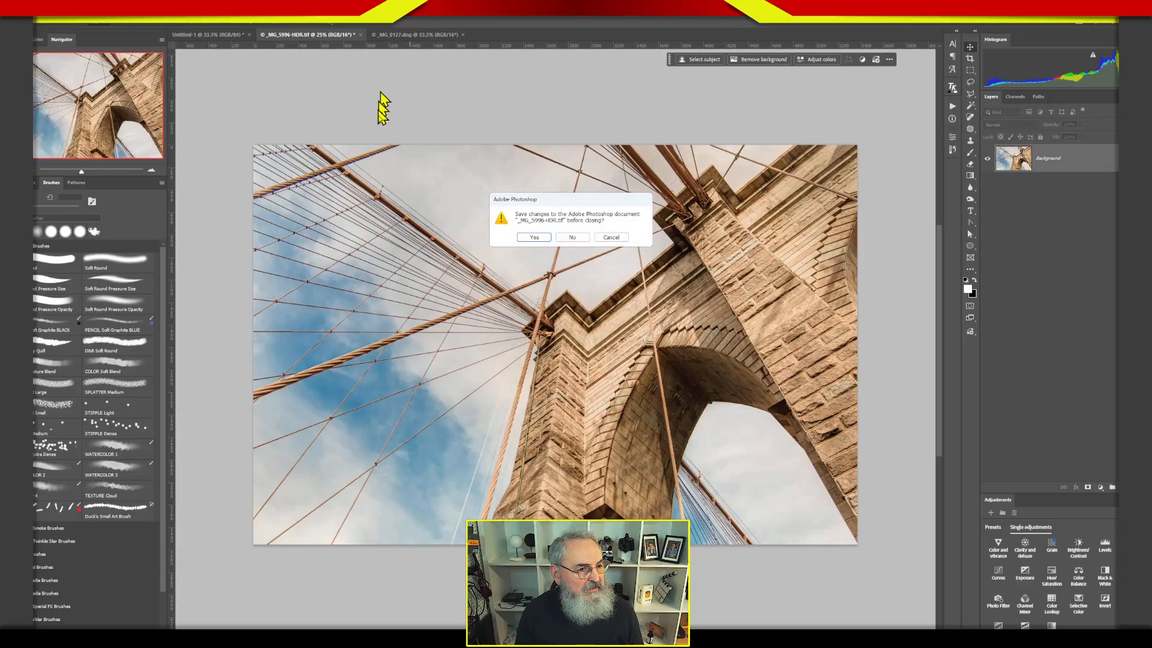
left_click(573, 237)
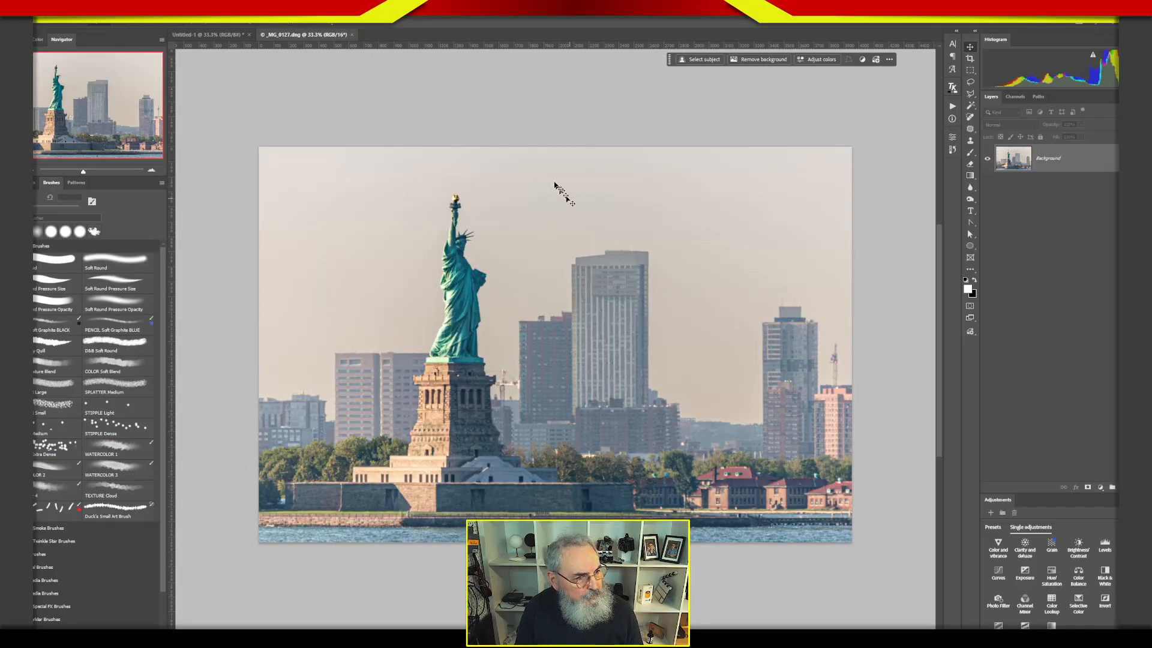
Copy the Statue of Liberty photo onto Artboard 2, accept the bit-depth difference, and align the photo's upper edge with the artboard.
left_click_drag(1018, 162, 688, 247)
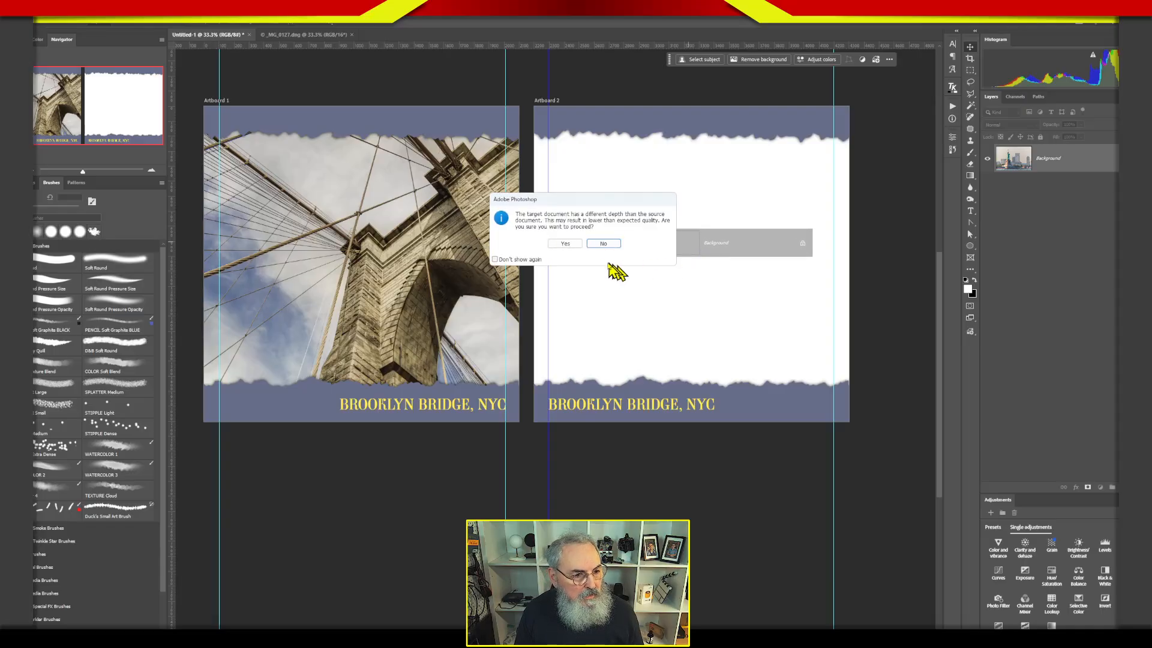
left_click(572, 244)
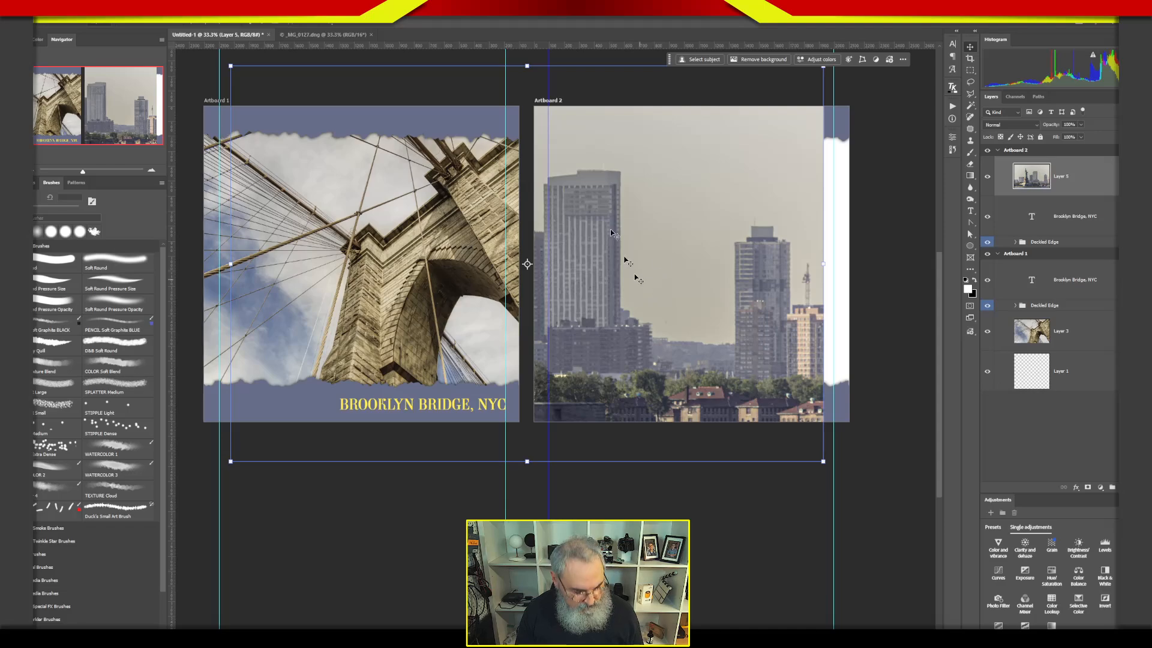
left_click_drag(624, 216, 711, 251)
Collapse the Artboard 1 layers and move the Statue of Liberty photo layer beneath the Deckled Edge group in Artboard 2.
left_click_drag(1041, 180, 1028, 263)
left_click(998, 255)
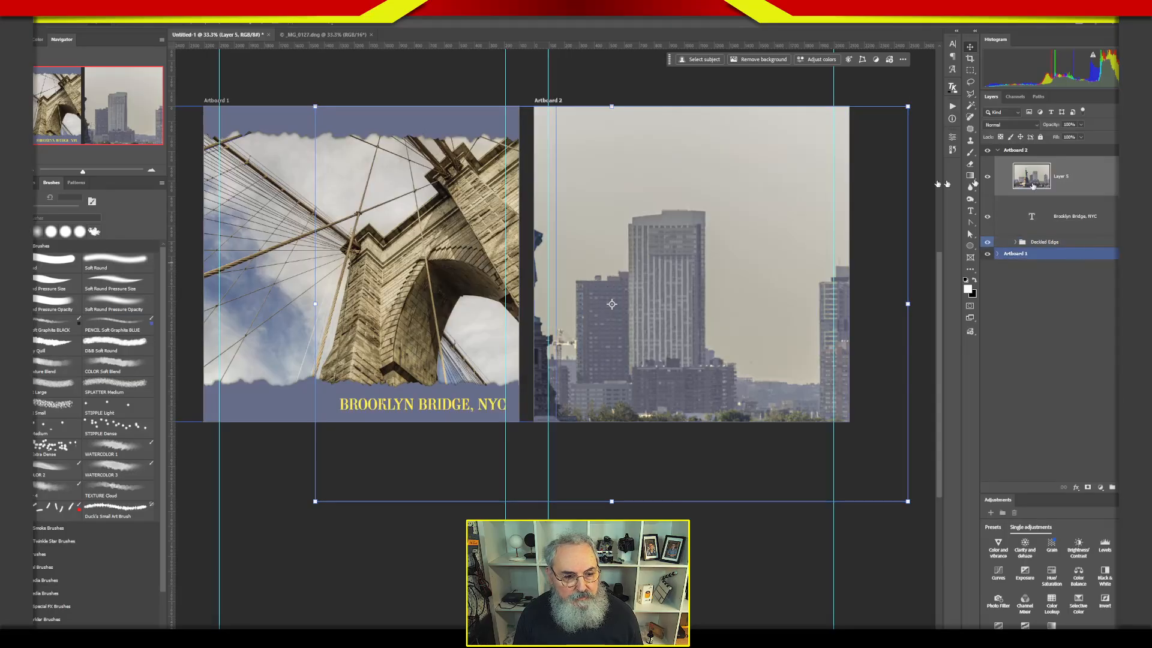
left_click(1020, 218)
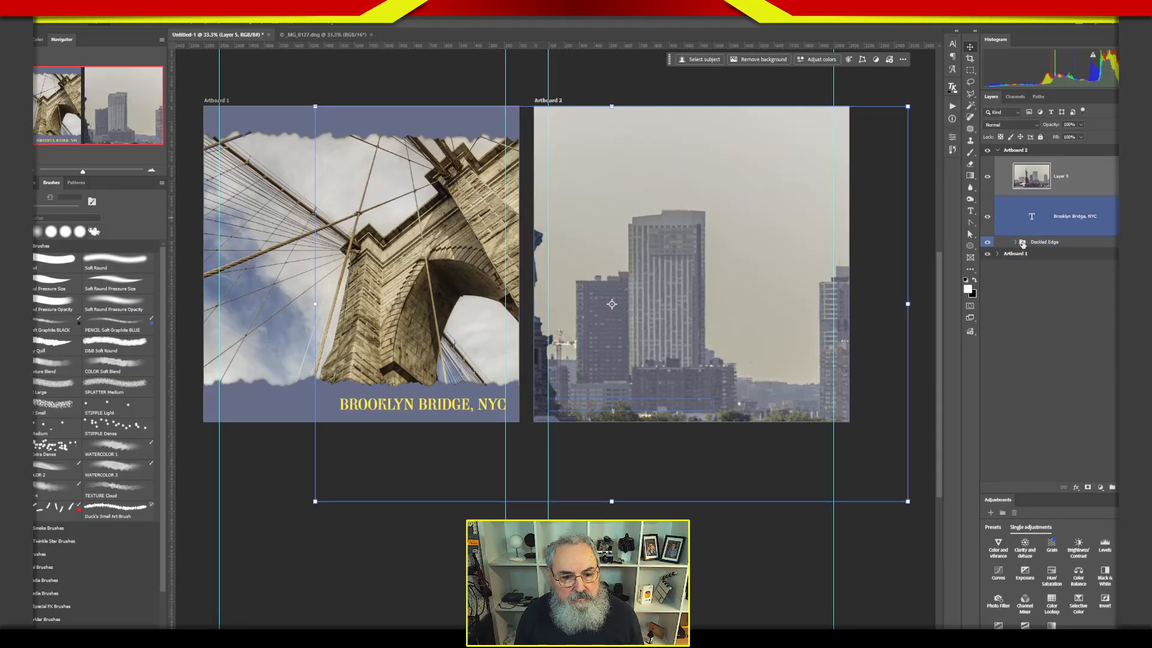
left_click_drag(1023, 217, 1023, 242)
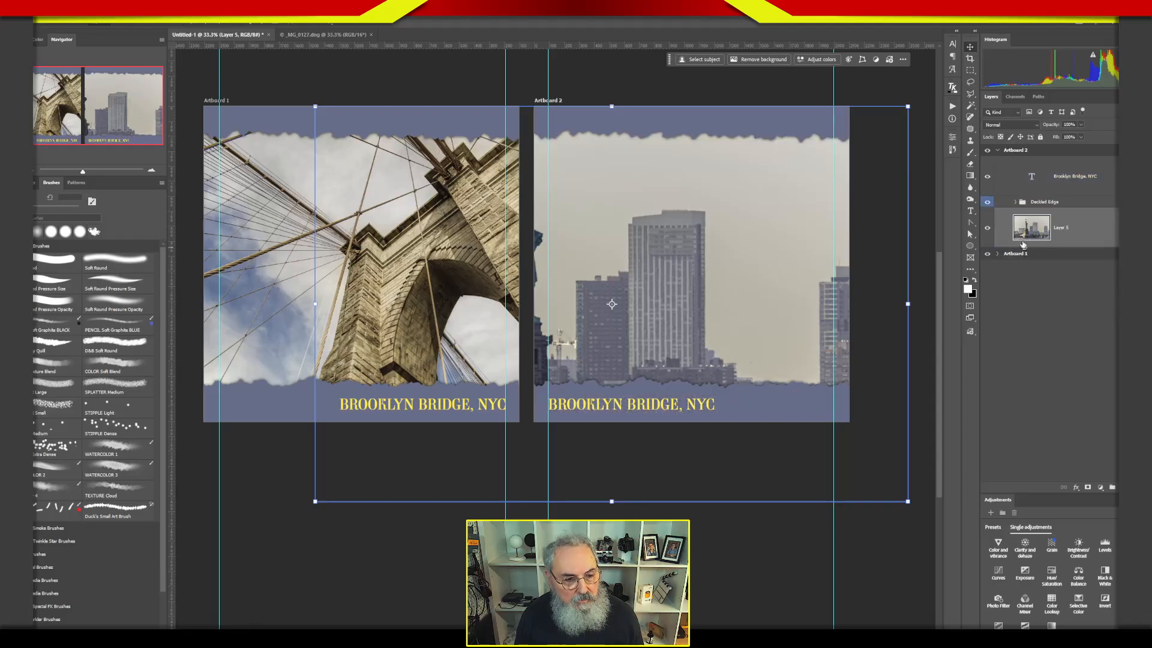
Scale the Statue of Liberty photo to Artboard 2's height and shift it so the statue stands in the page's left part.
left_click_drag(612, 502, 607, 424)
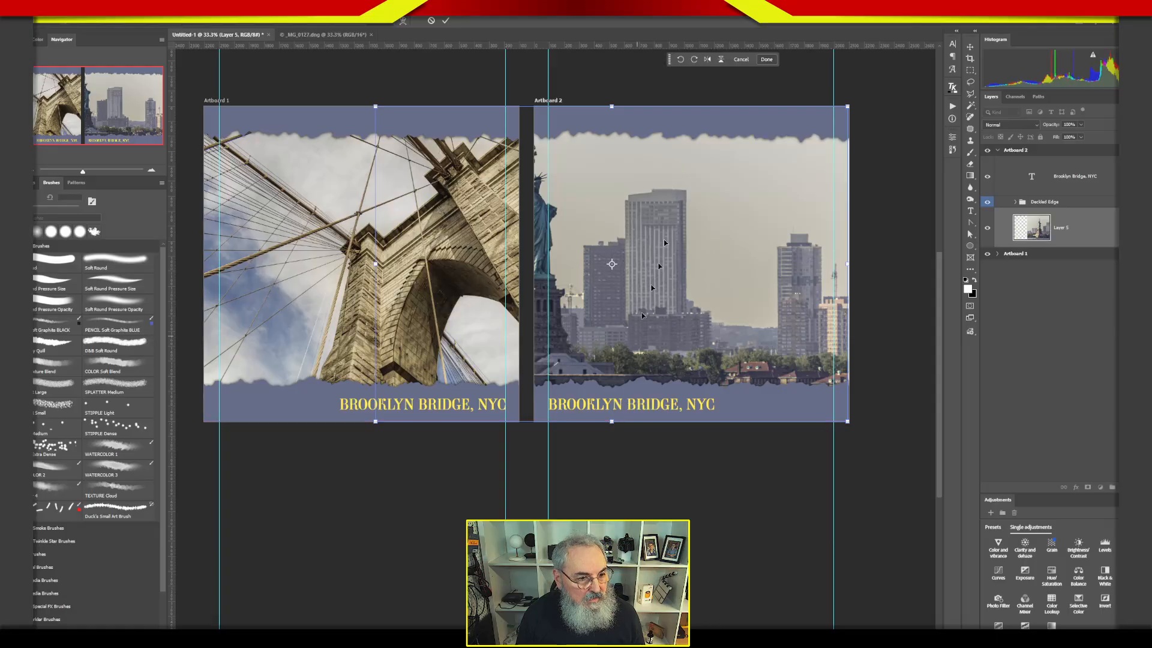
left_click_drag(622, 248, 698, 267)
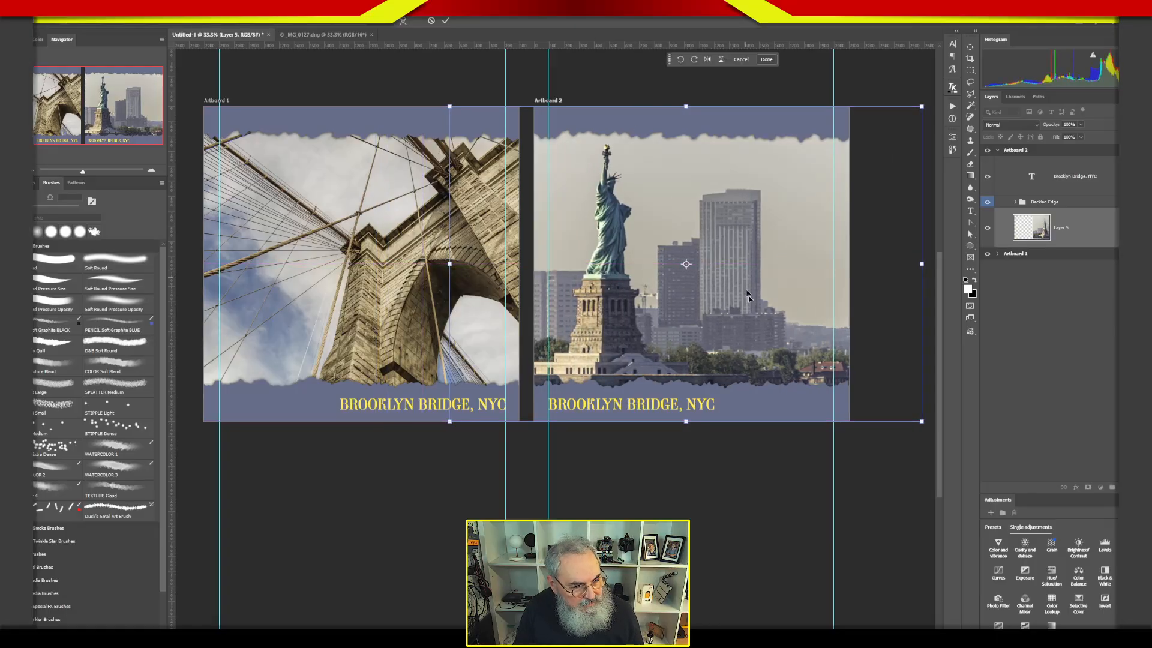
key("Return")
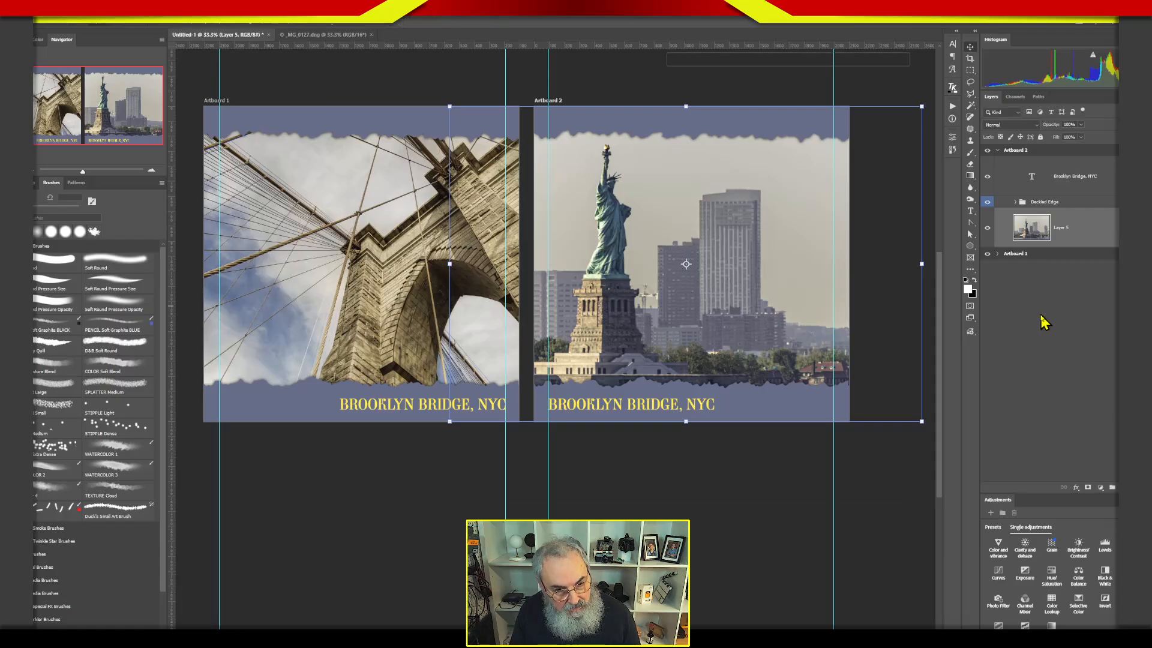
Replace "Brooklyn Bridge" with "Statue of Liberty" in Artboard 2's caption, keeping ", NYC".
left_click(1026, 203)
left_click(1027, 187)
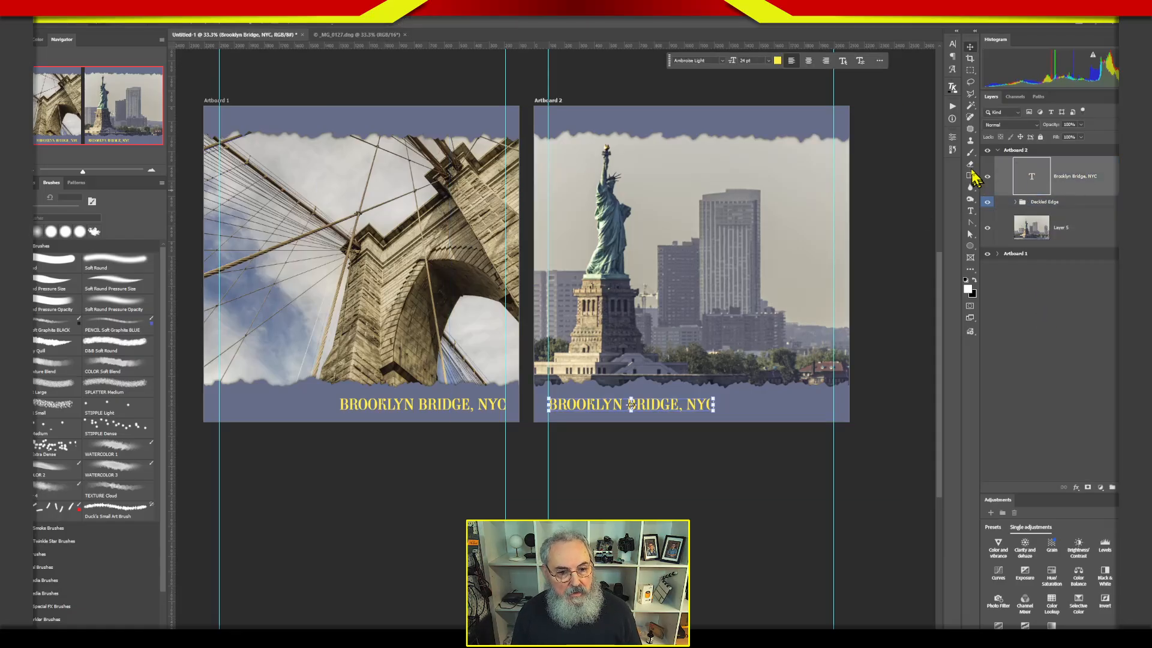
key("t")
left_click(624, 411)
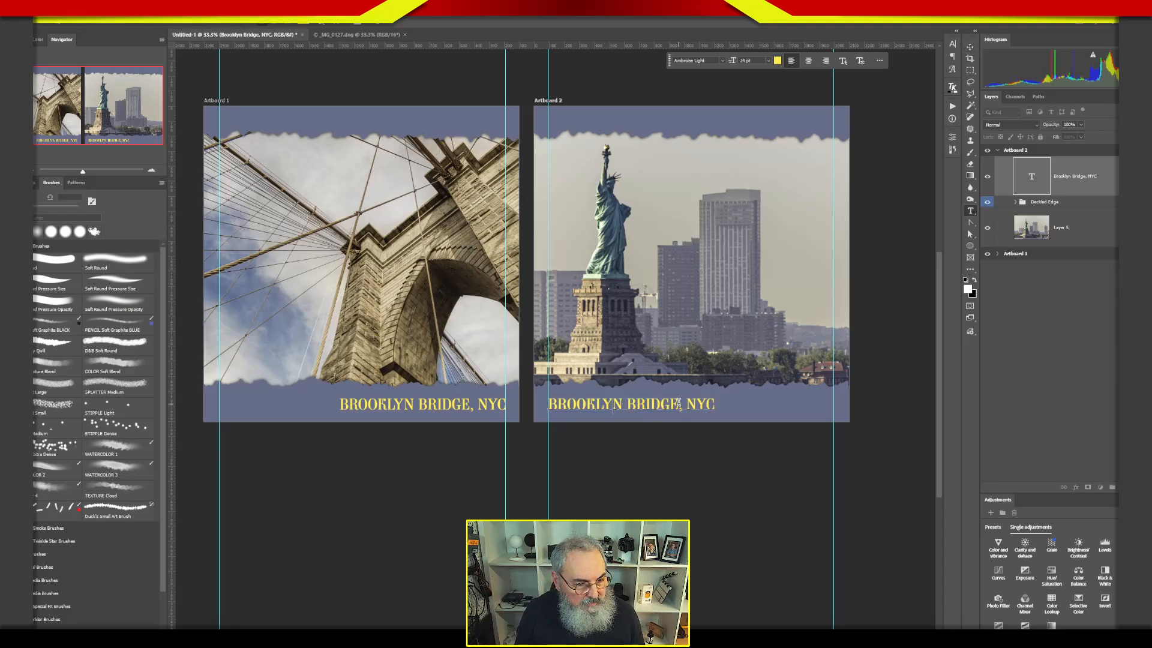
left_click_drag(636, 407, 558, 406)
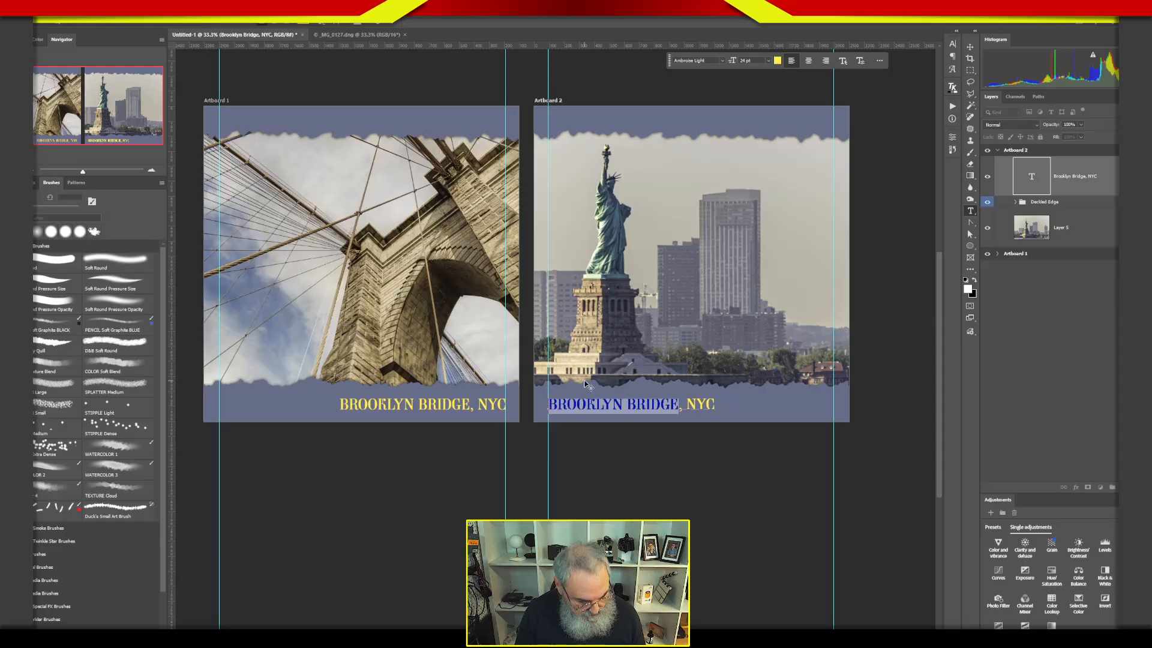
type("STATUE")
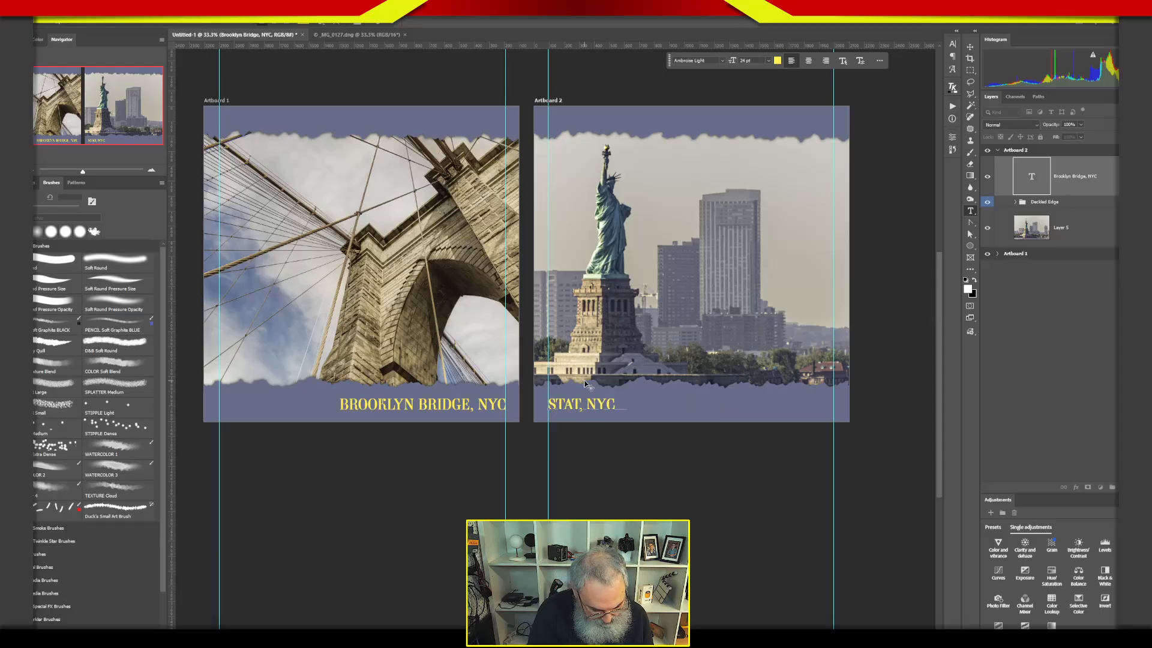
type(" OF LIB")
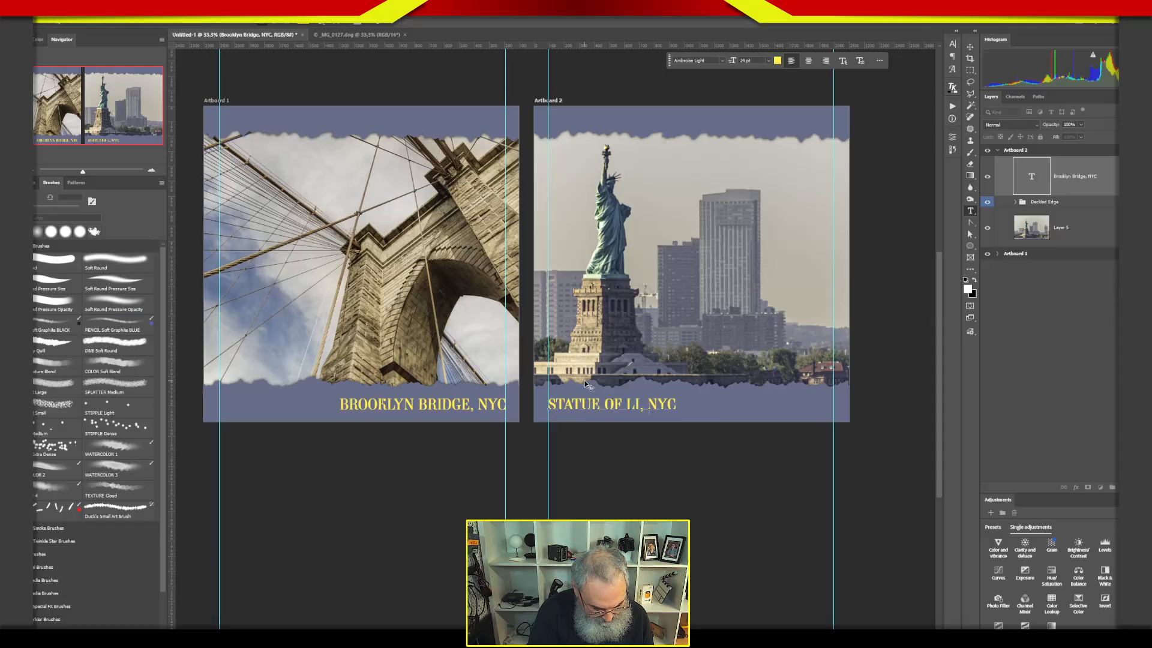
type("ERTY")
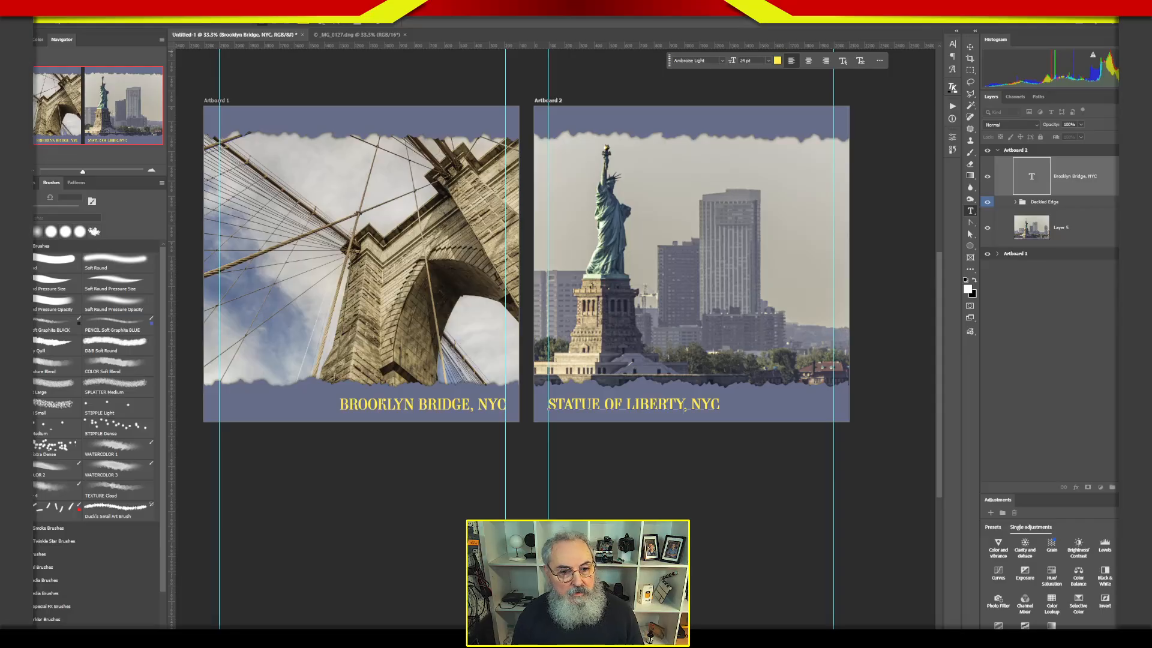
left_click(969, 48)
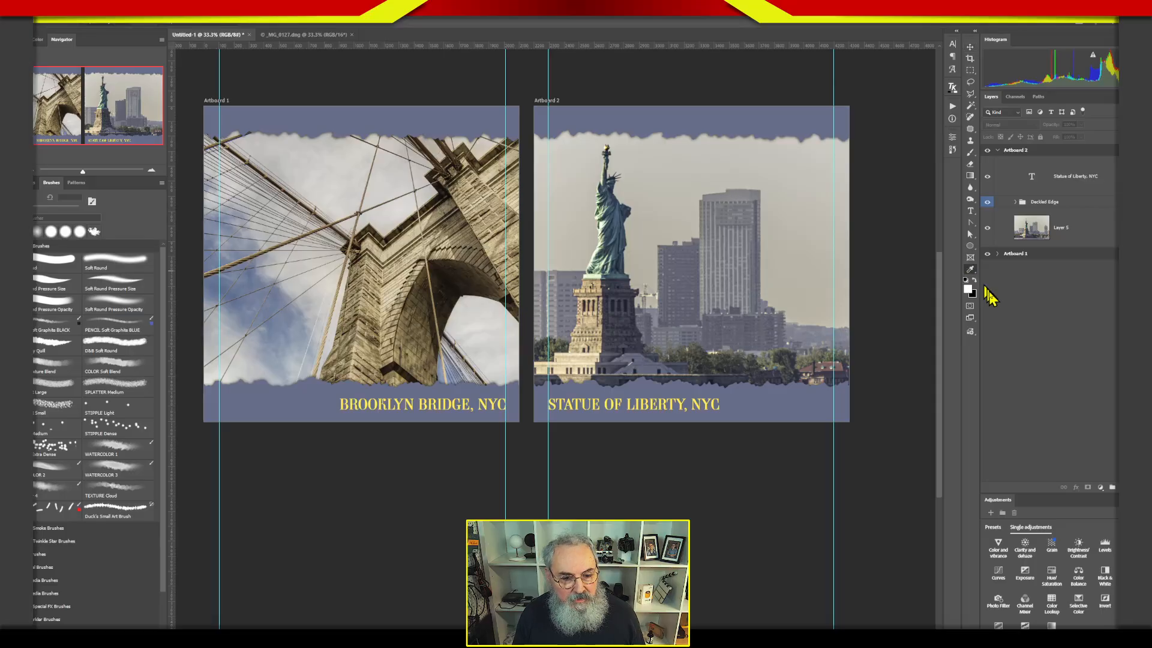
Add a blank artboard below Artboard 1 with the Artboard tool, put it first in the layer stack, and collapse Artboard 2.
right_click(972, 272)
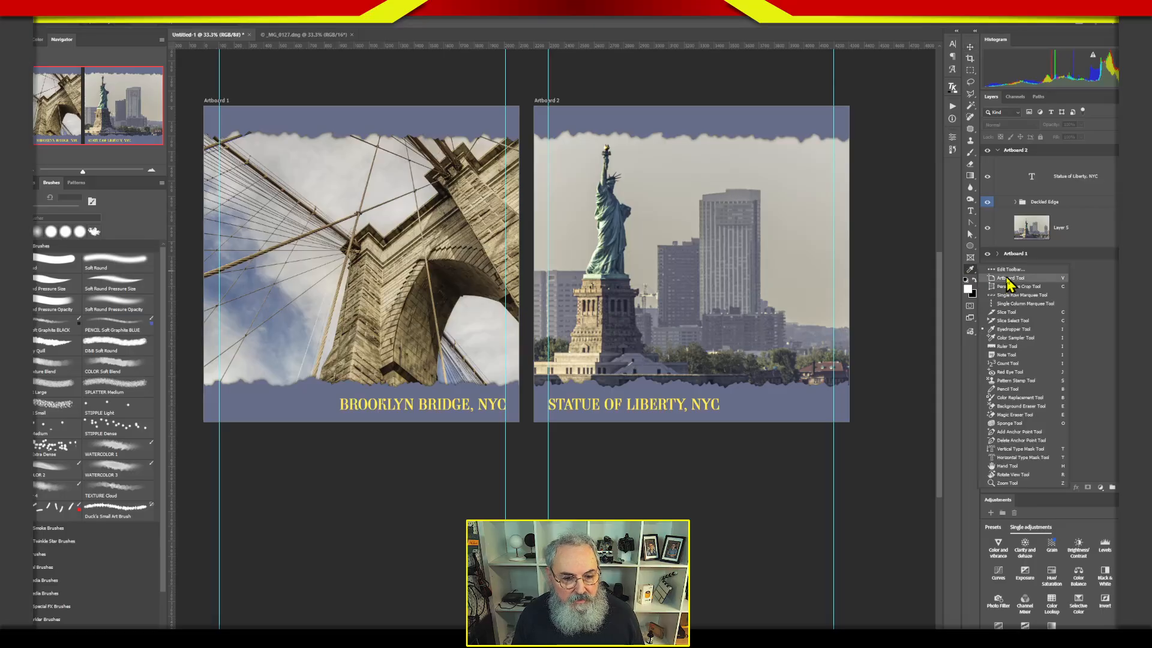
left_click(1020, 286)
left_click(1016, 150)
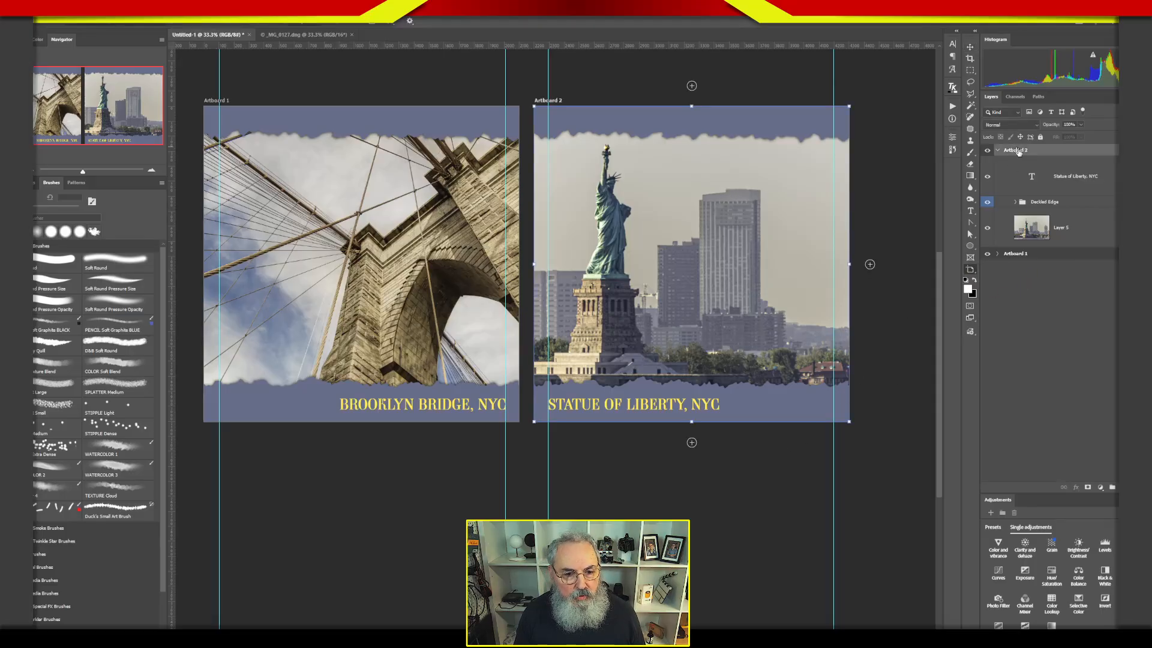
left_click(1016, 253)
left_click(361, 443)
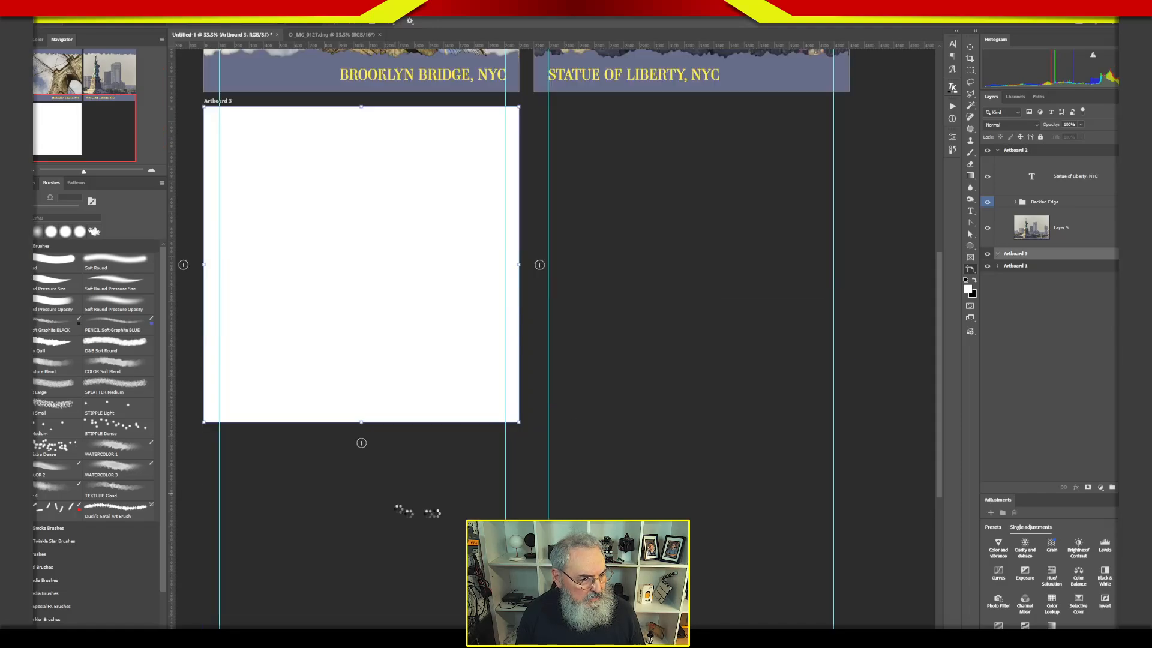
left_click_drag(1003, 256, 1027, 153)
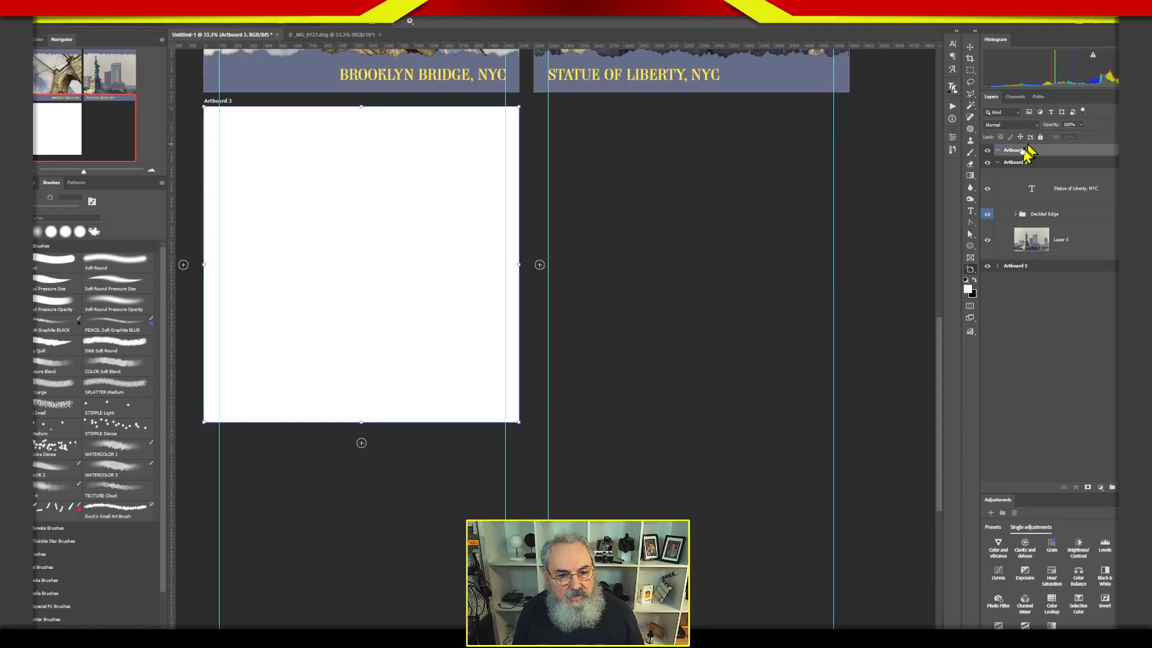
left_click(997, 162)
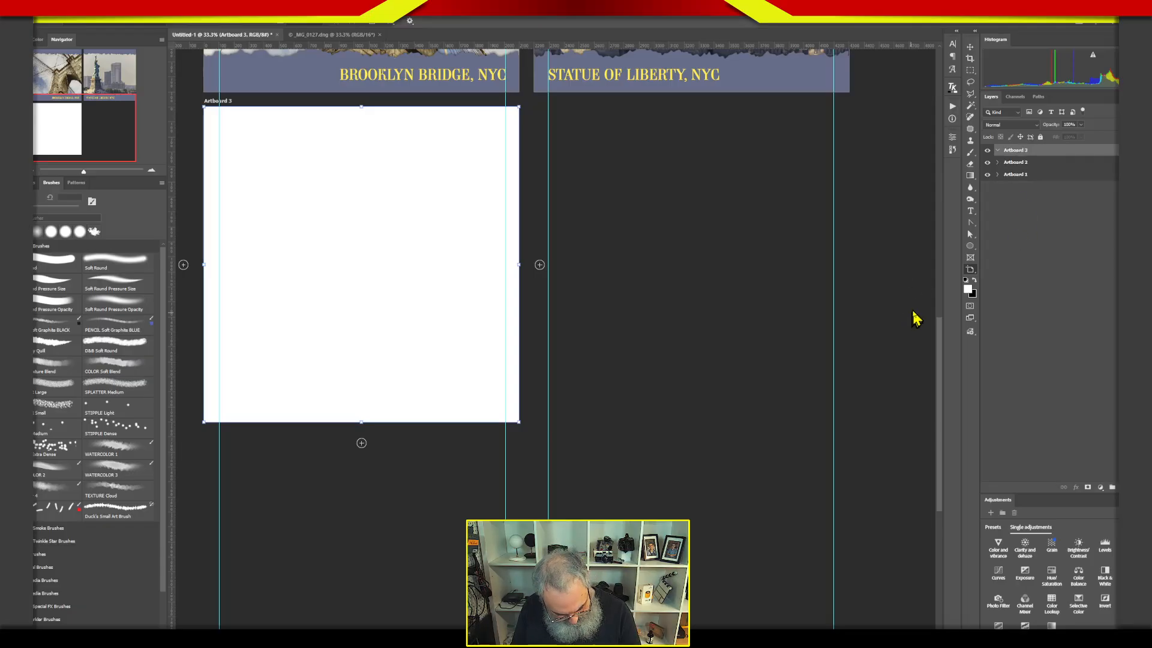
Move the blank Artboard 3 out of the way and place Artboard 2 directly below Artboard 1.
key("ctrl+0")
key("ctrl+minus")
left_click(970, 46)
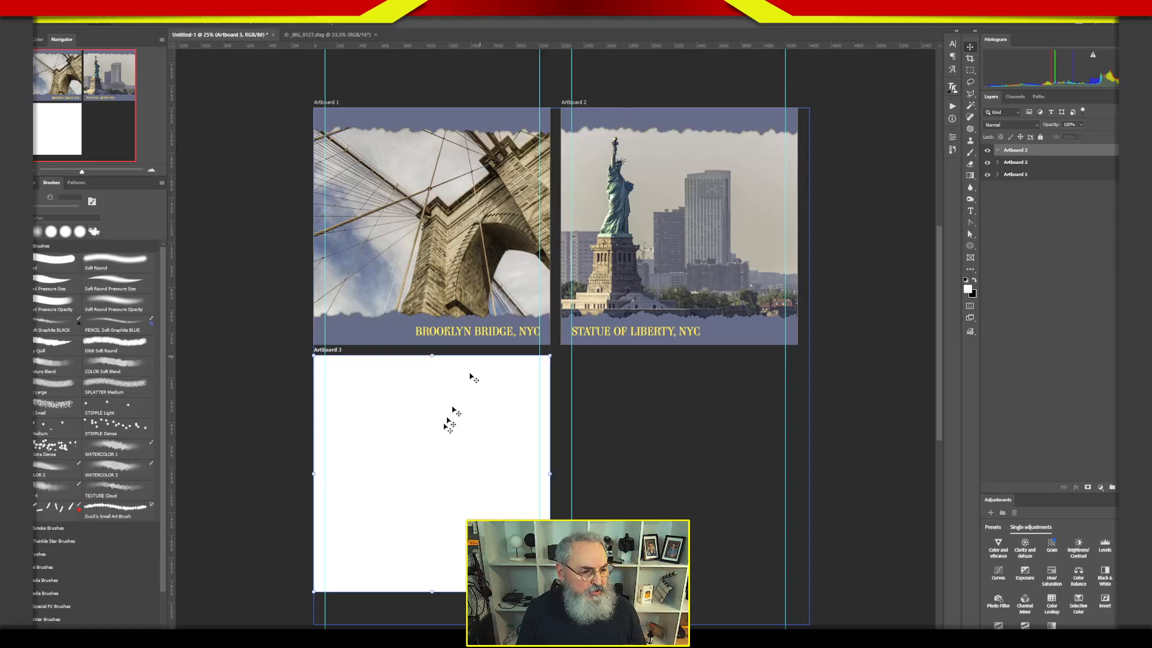
left_click_drag(424, 467, 710, 475)
left_click_drag(696, 146, 480, 453)
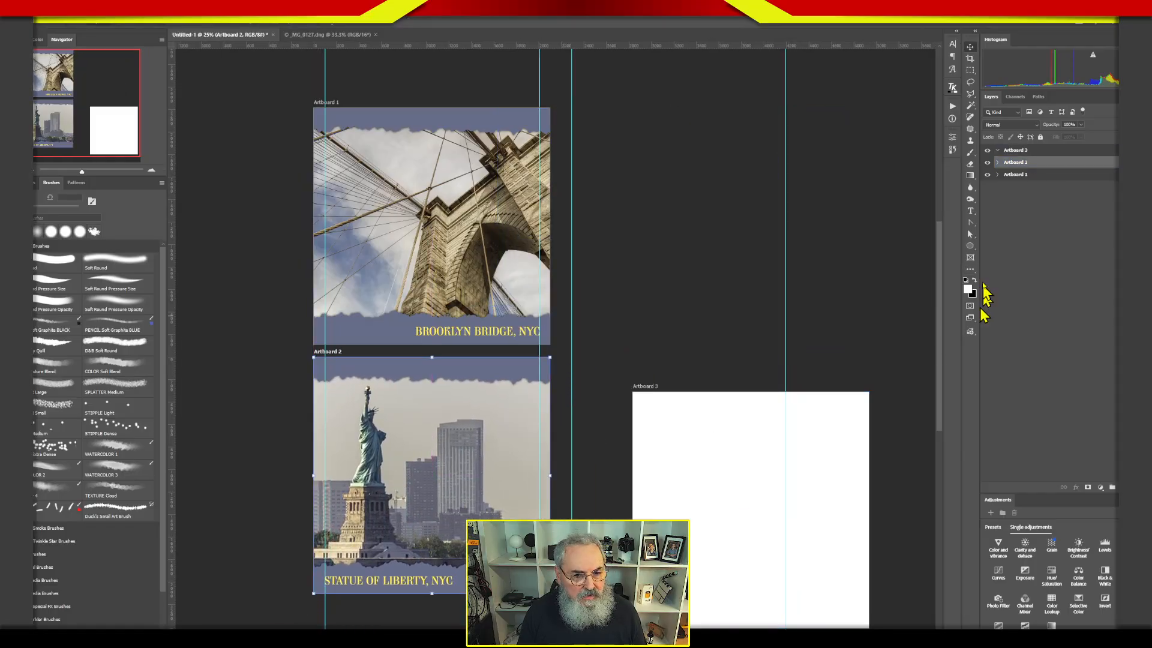
Place the blank Artboard 3 to the right of Artboard 1, aligned with its upper edge, and deselect it.
left_click(1023, 150)
key("shift+v")
left_click_drag(858, 445, 759, 202)
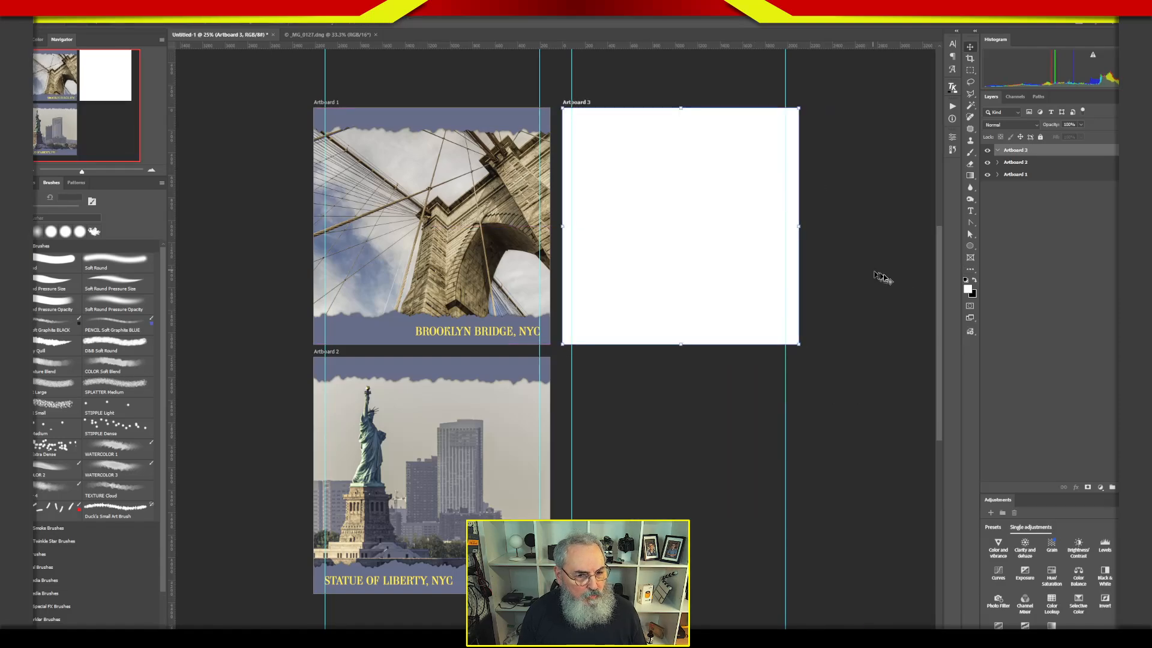
left_click(1066, 328)
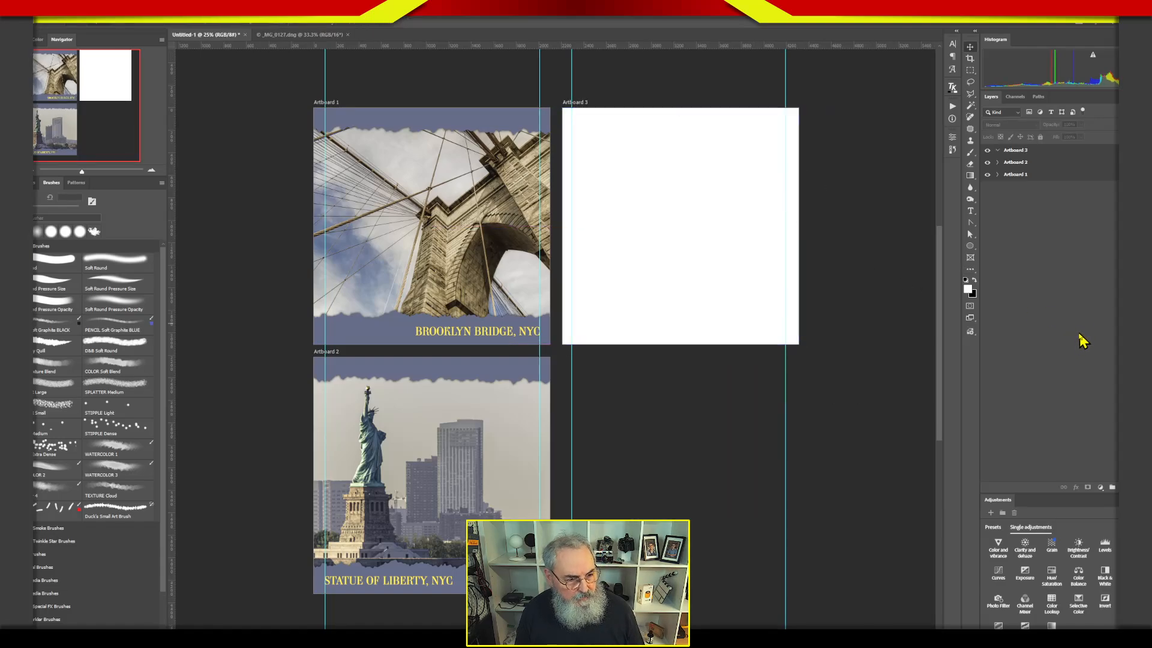
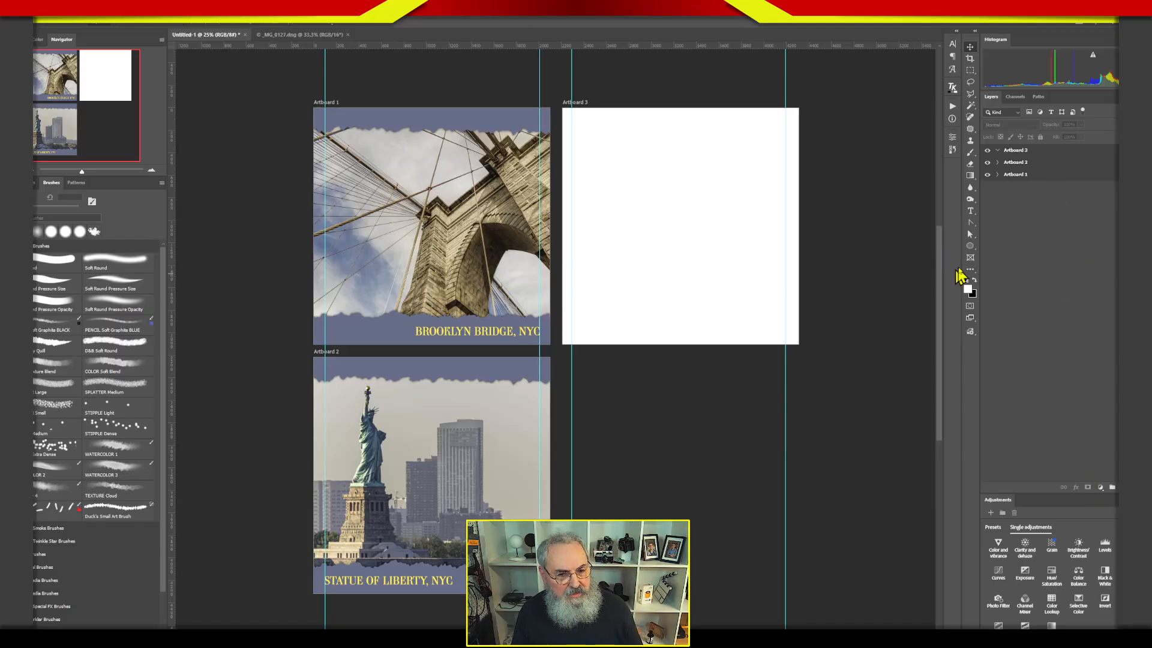
Recolor the deckled edge's Color Fill in Artboard 2 with the grey-green #97aa9e sampled from the statue.
left_click(1003, 173)
left_click(1002, 163)
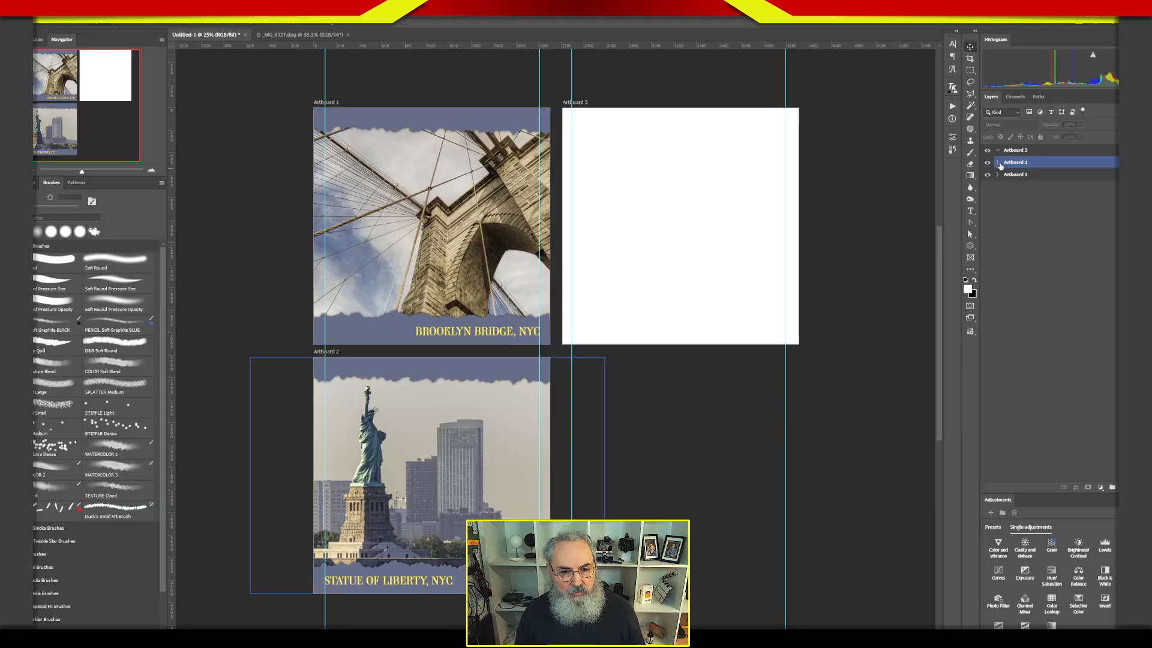
left_click(998, 163)
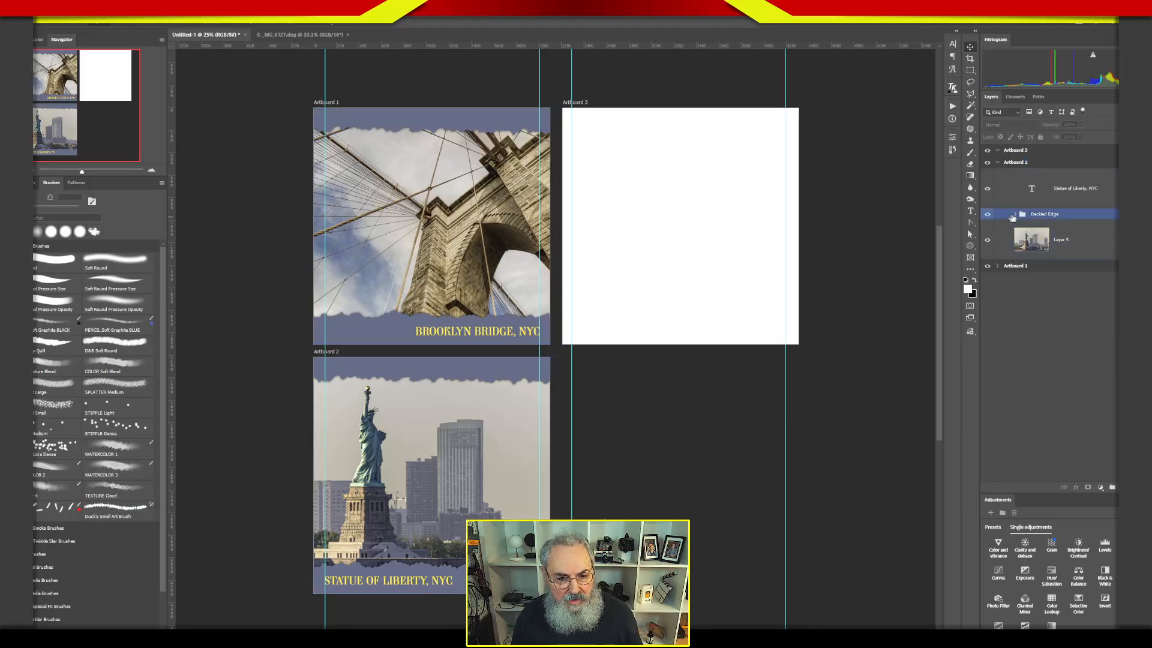
left_click(1014, 215)
double_click(1067, 239)
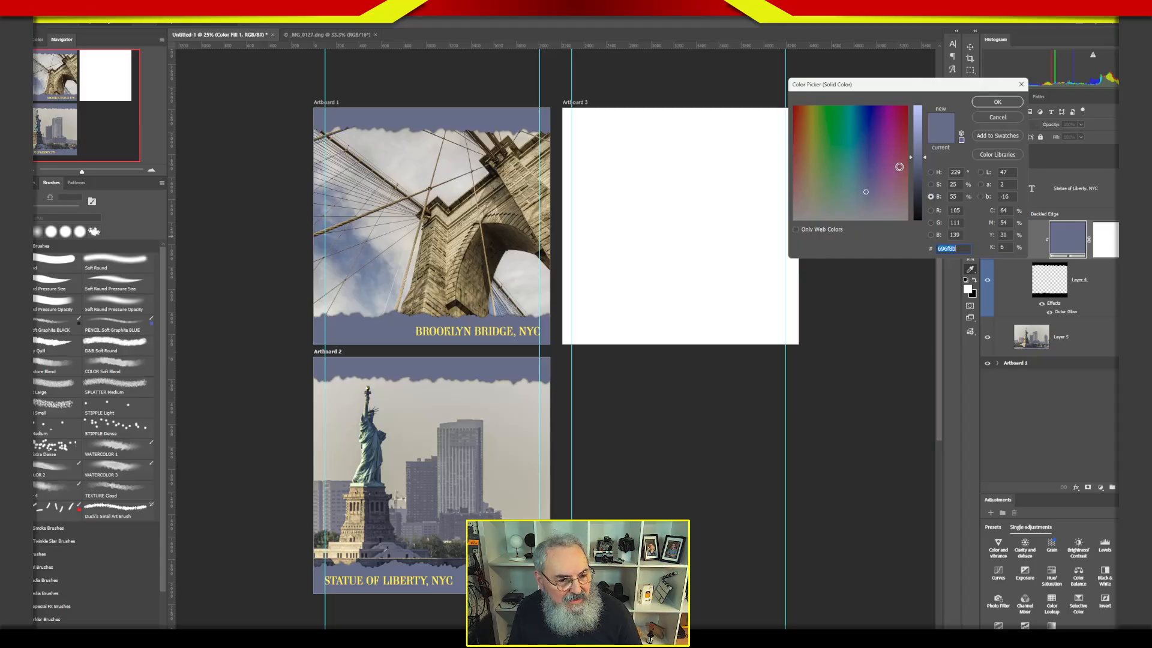
left_click(883, 196)
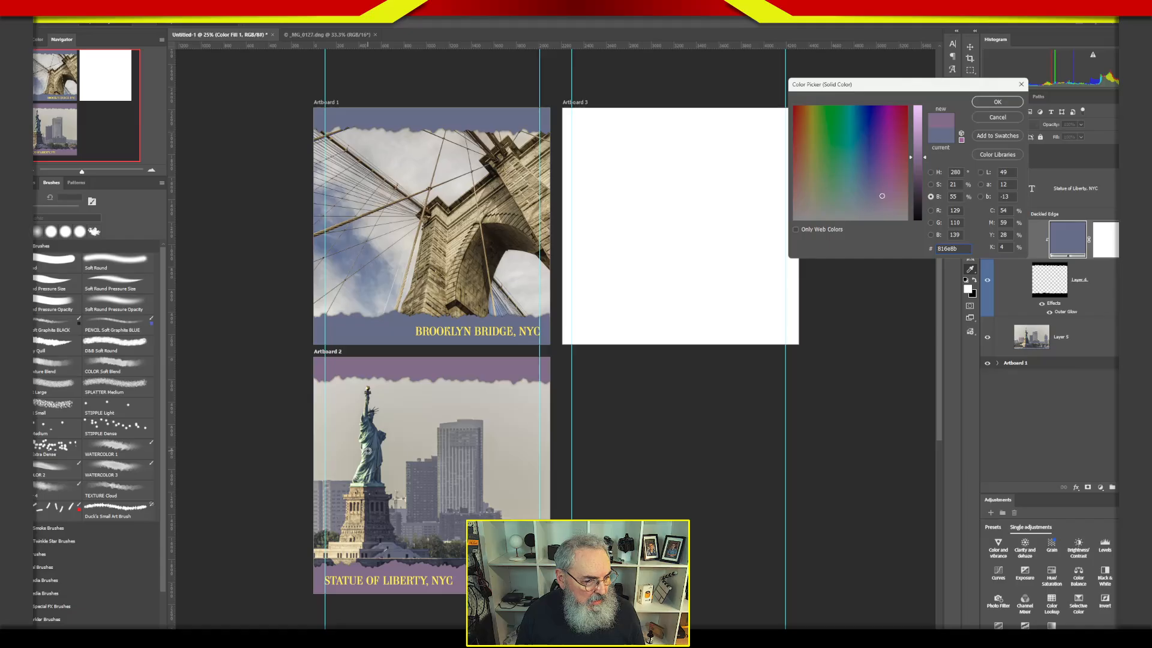
left_click(368, 450)
left_click(366, 447)
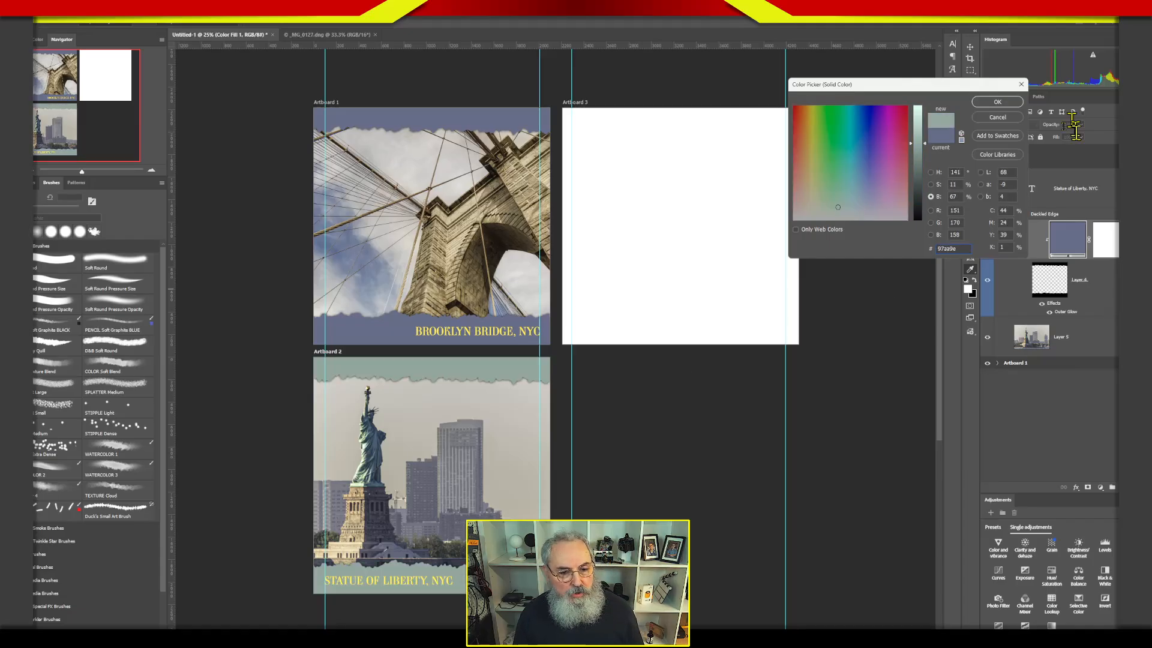
left_click(997, 101)
left_click(1076, 365)
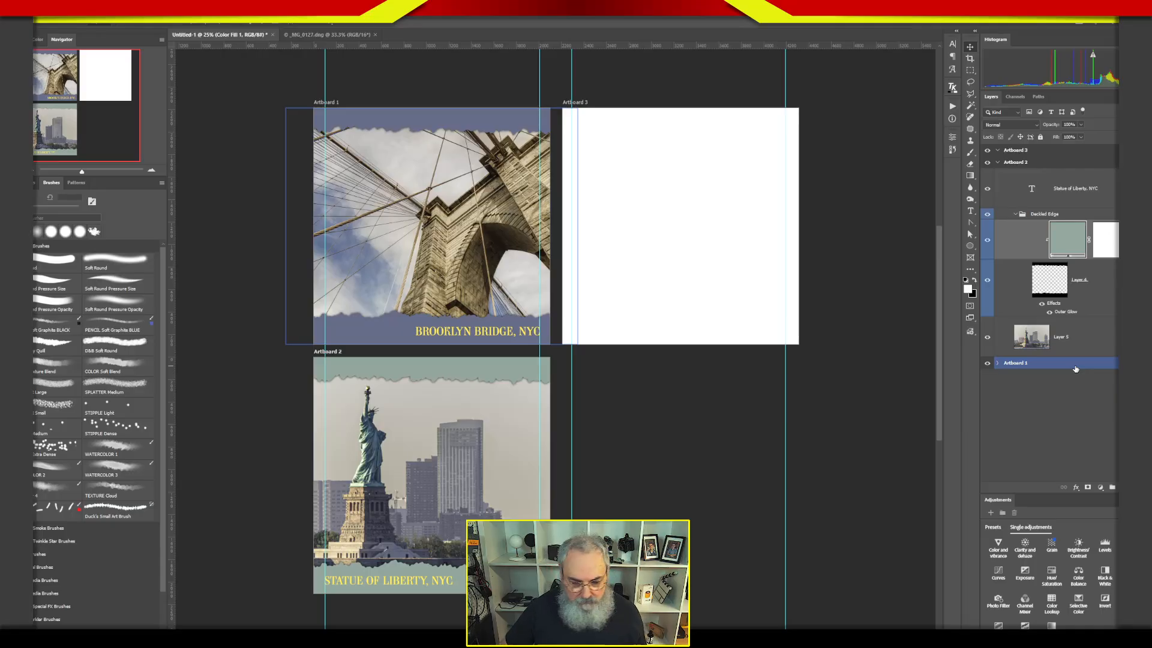
left_click(1075, 369)
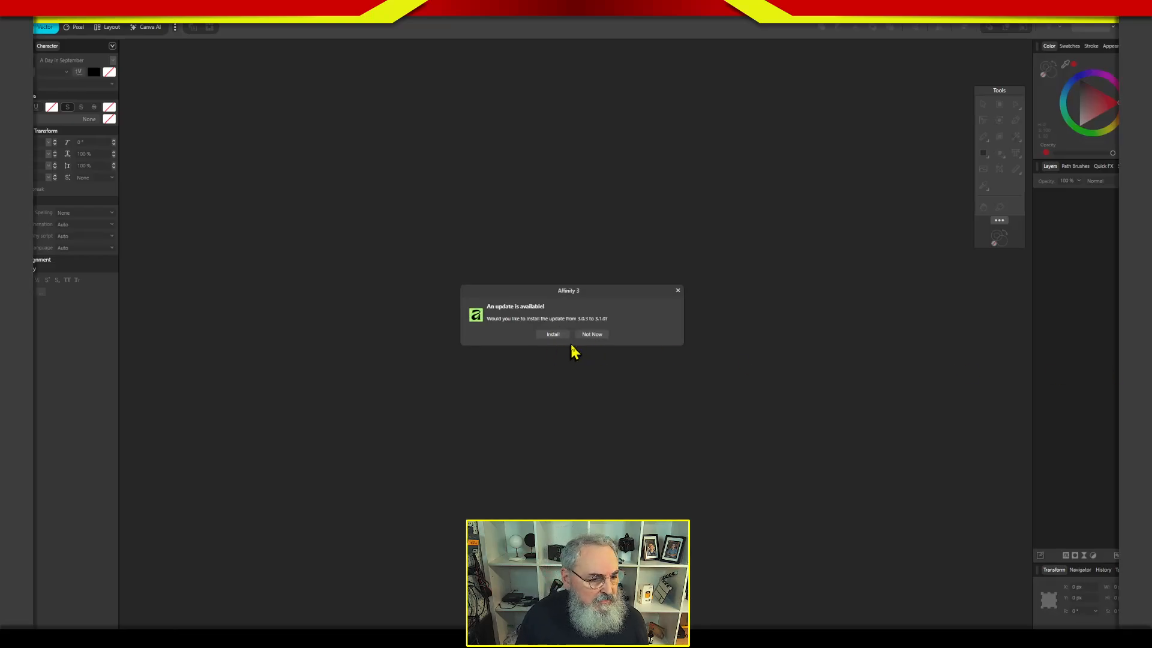
Switch to Affinity, postpone the offered update, and start a new document from the RGB Letter (ANSI A) preset.
left_click(591, 336)
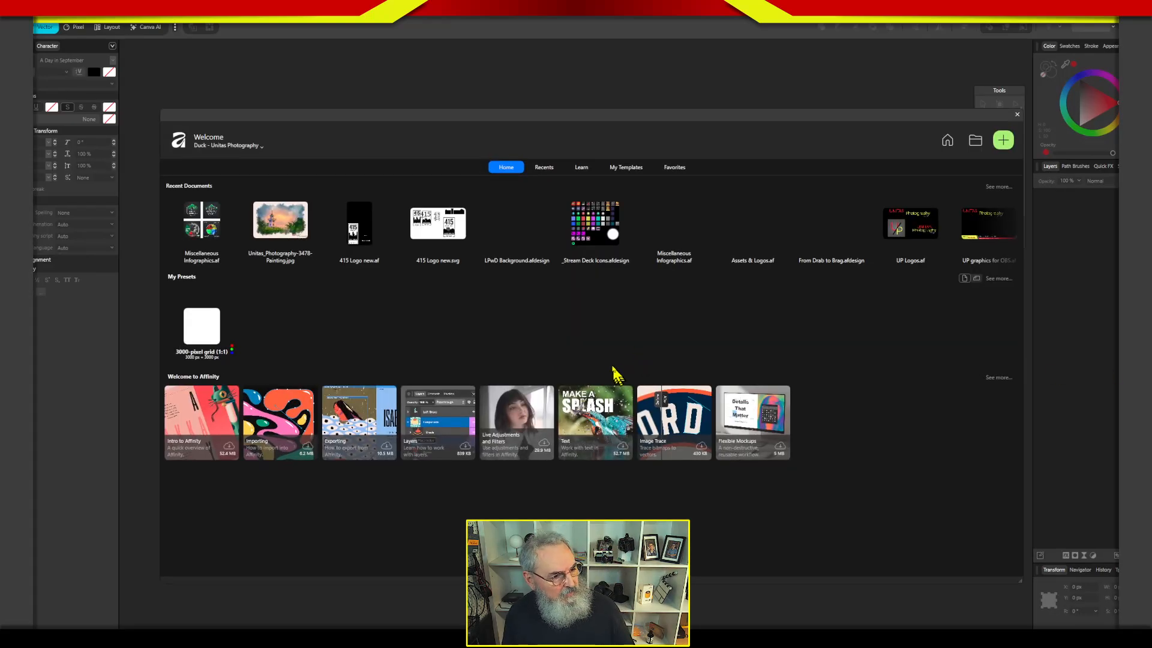
left_click(1002, 141)
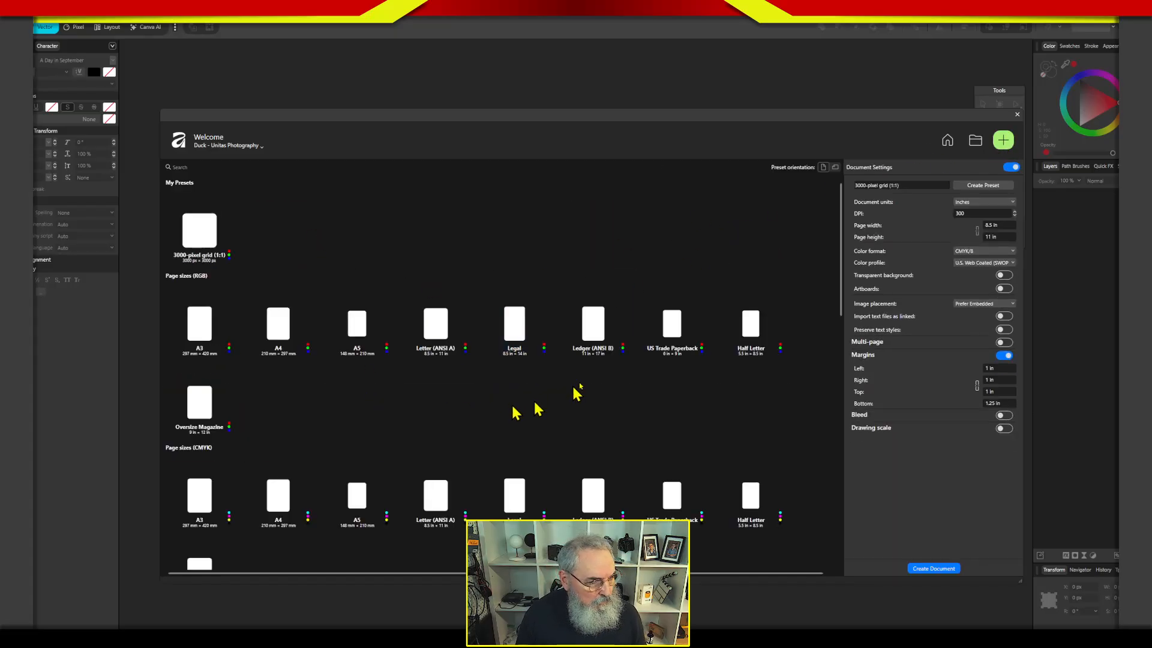
left_click_drag(841, 206, 851, 255)
left_click(444, 206)
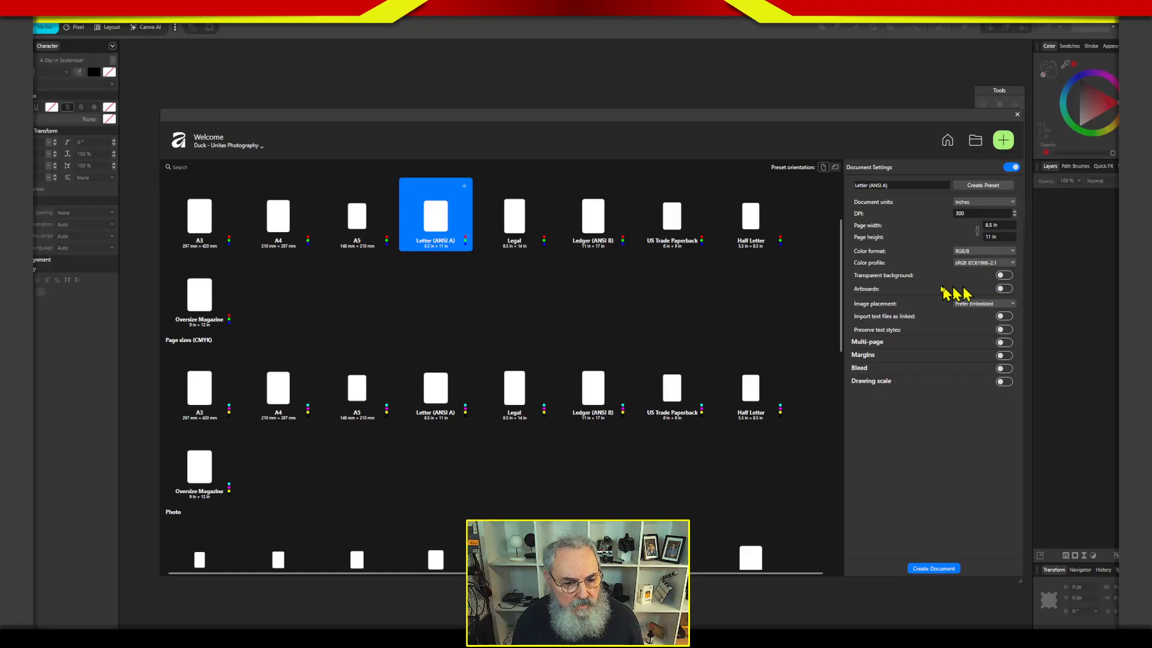
Enable artboards for the new document and set its page to 7 by 7 in, keeping 300 DPI and RGB/8.
left_click(1005, 288)
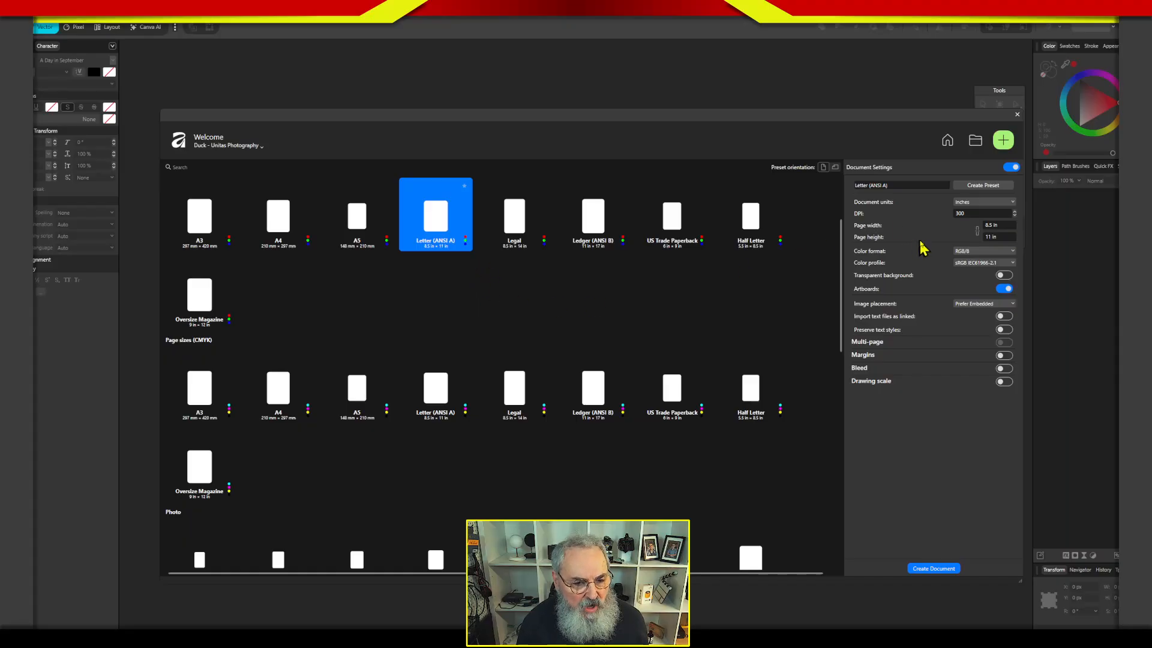
left_click(995, 225)
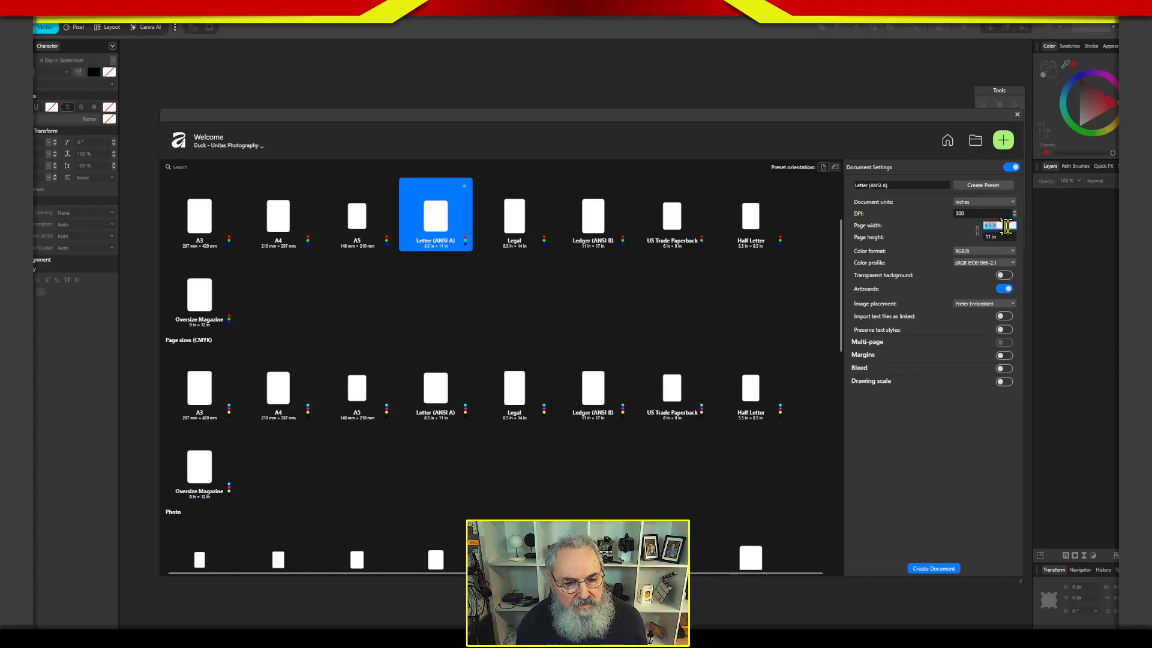
type("7")
key("Tab")
type("7")
left_click(994, 226)
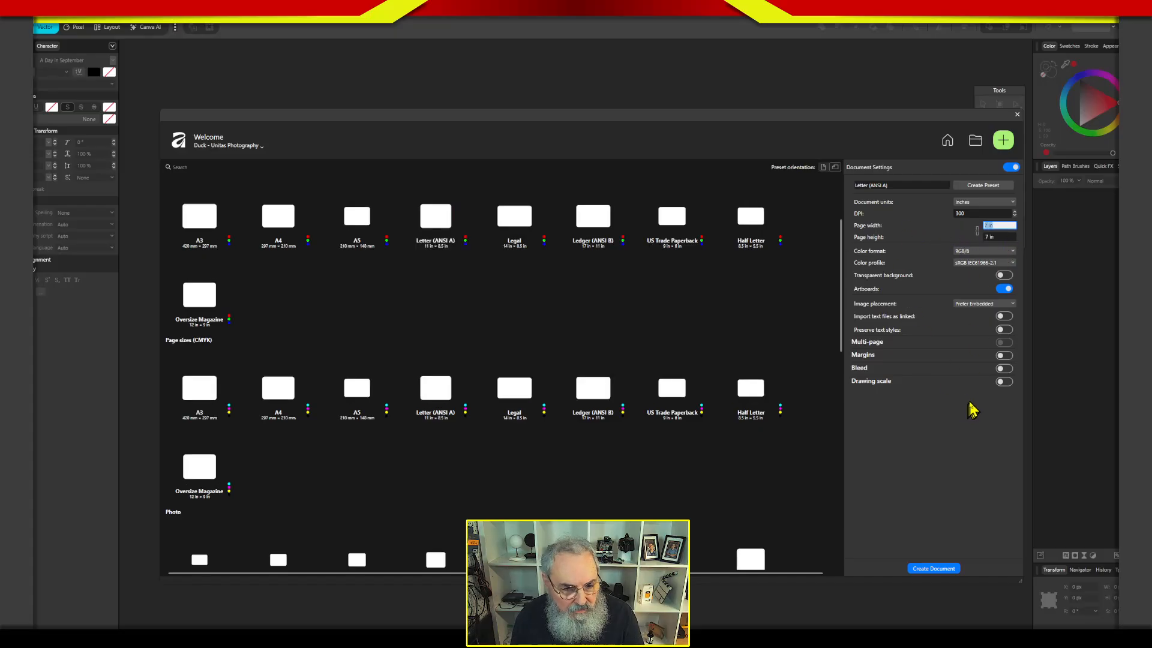
left_click(965, 214)
left_click(979, 252)
left_click(934, 254)
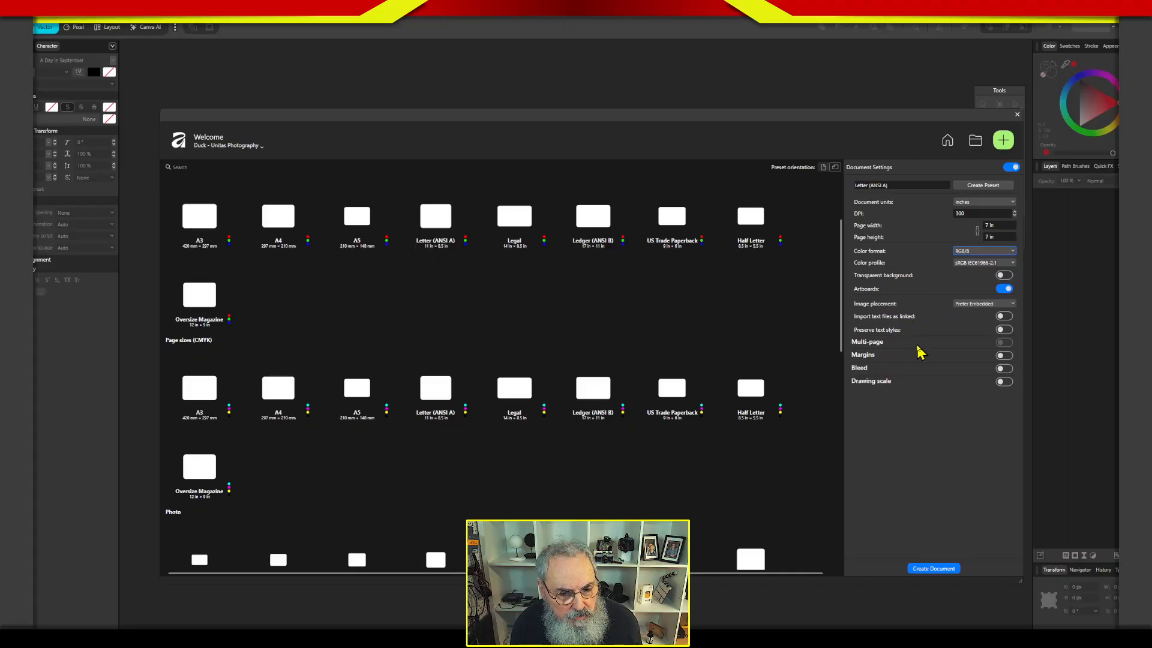
Turn on margins for the new document and set all four sides to 1 in.
left_click(955, 357)
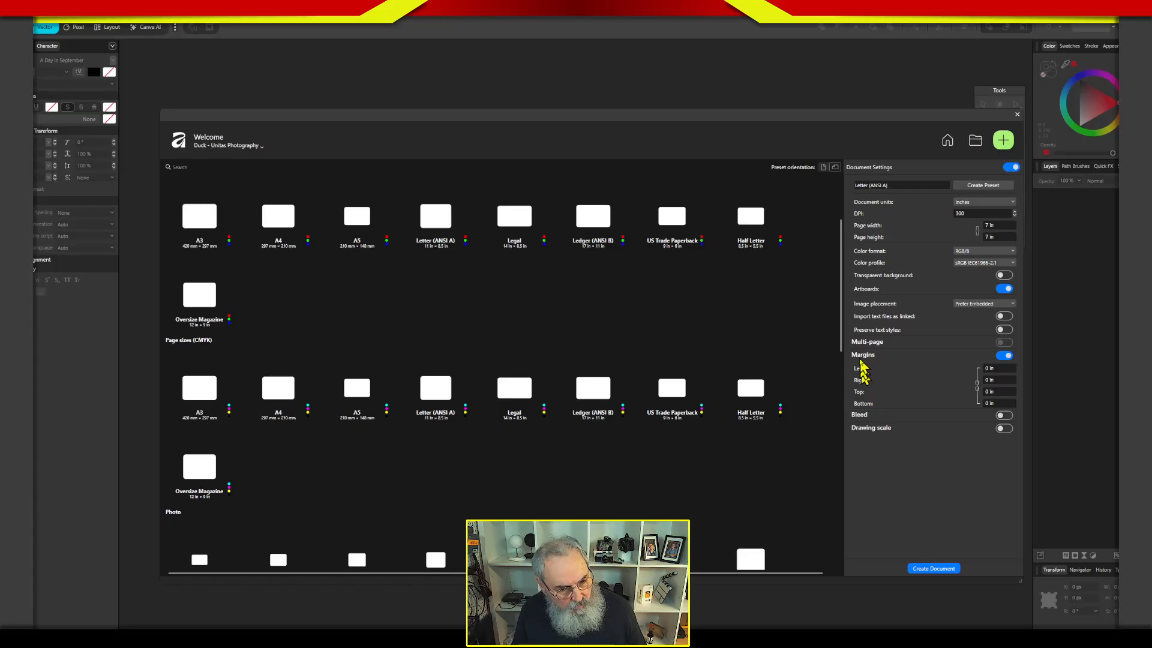
left_click(998, 368)
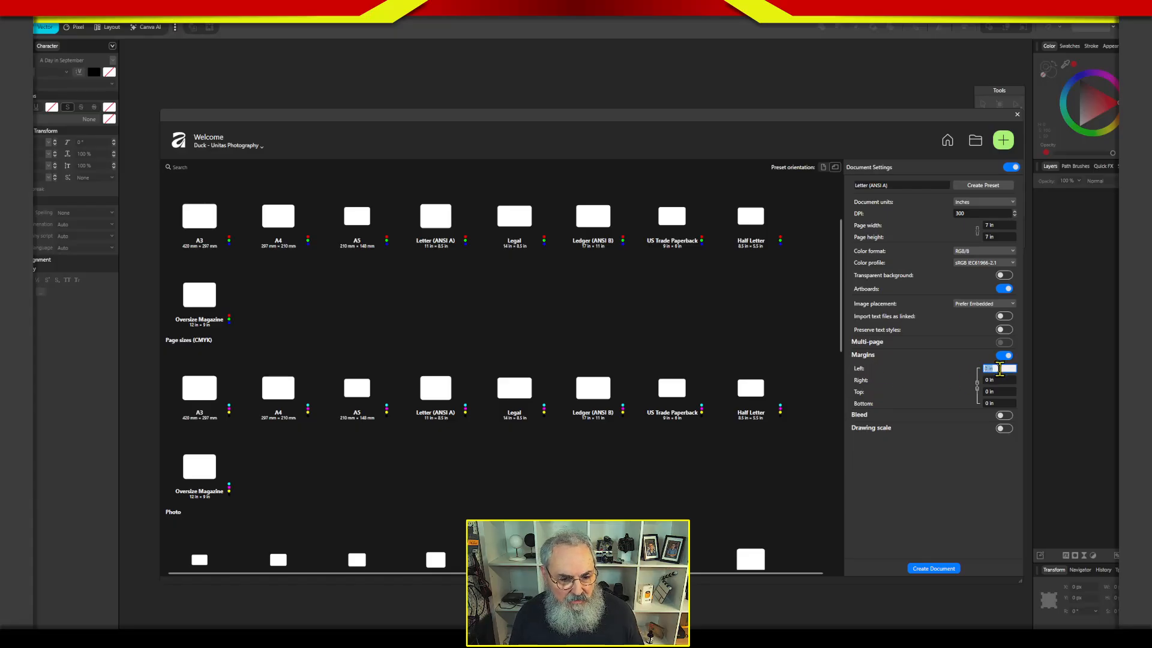
type("1")
key("Tab")
type("1")
Turn on bleed with 0.125 in on all four sides and create the document.
left_click(1003, 415)
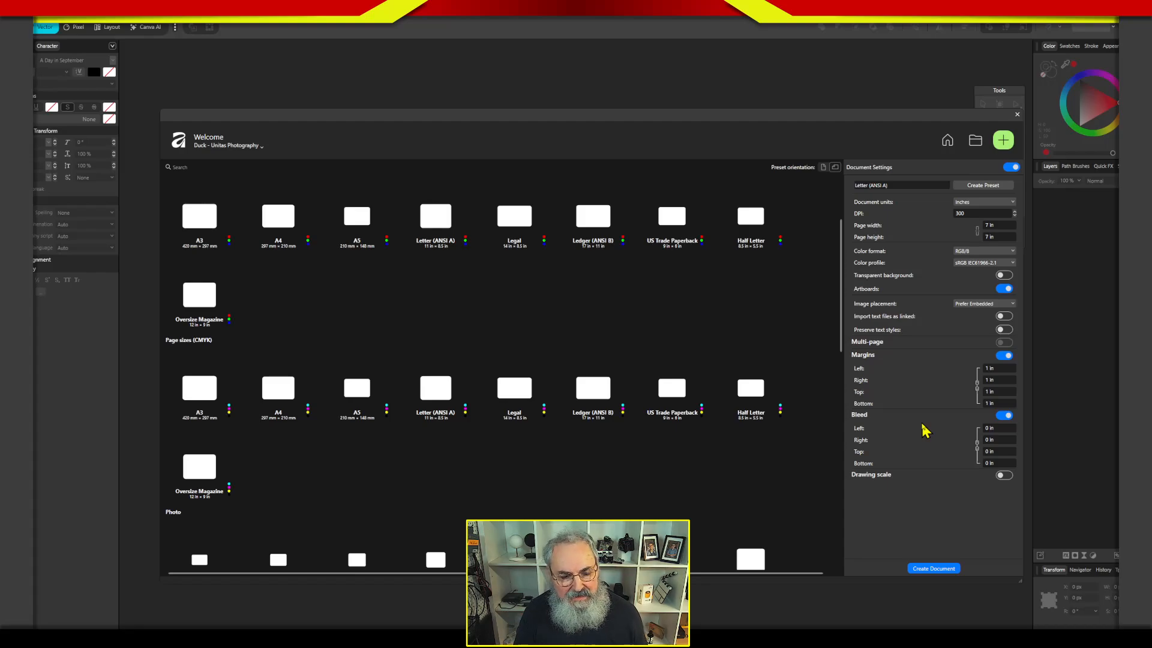
left_click(999, 428)
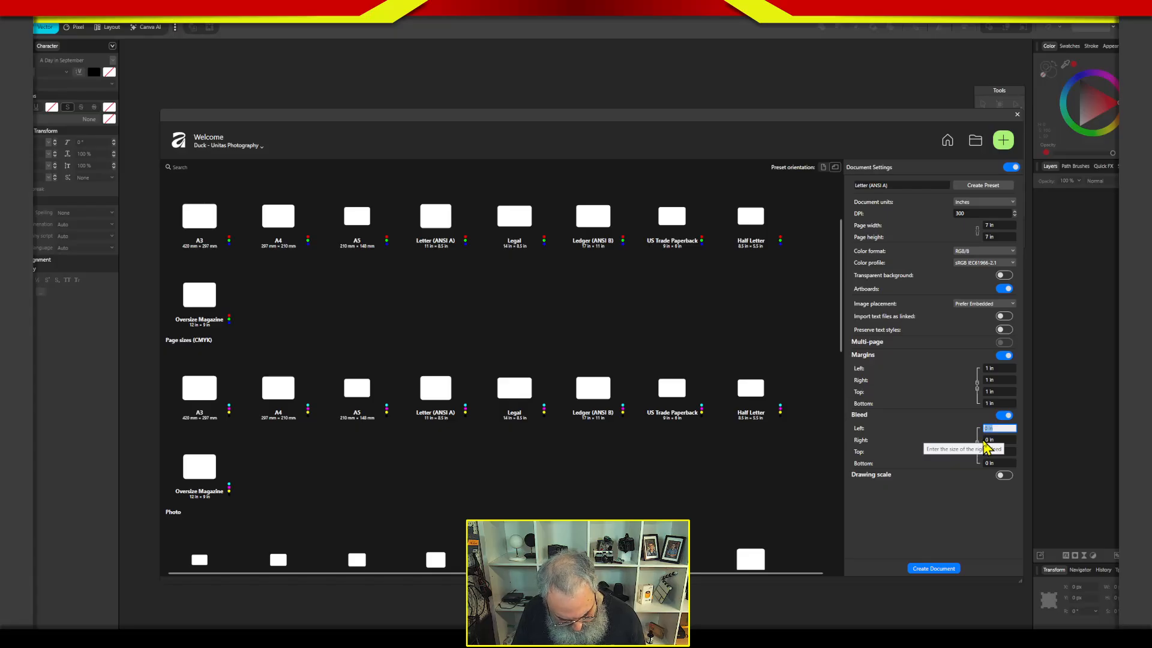
type(".125")
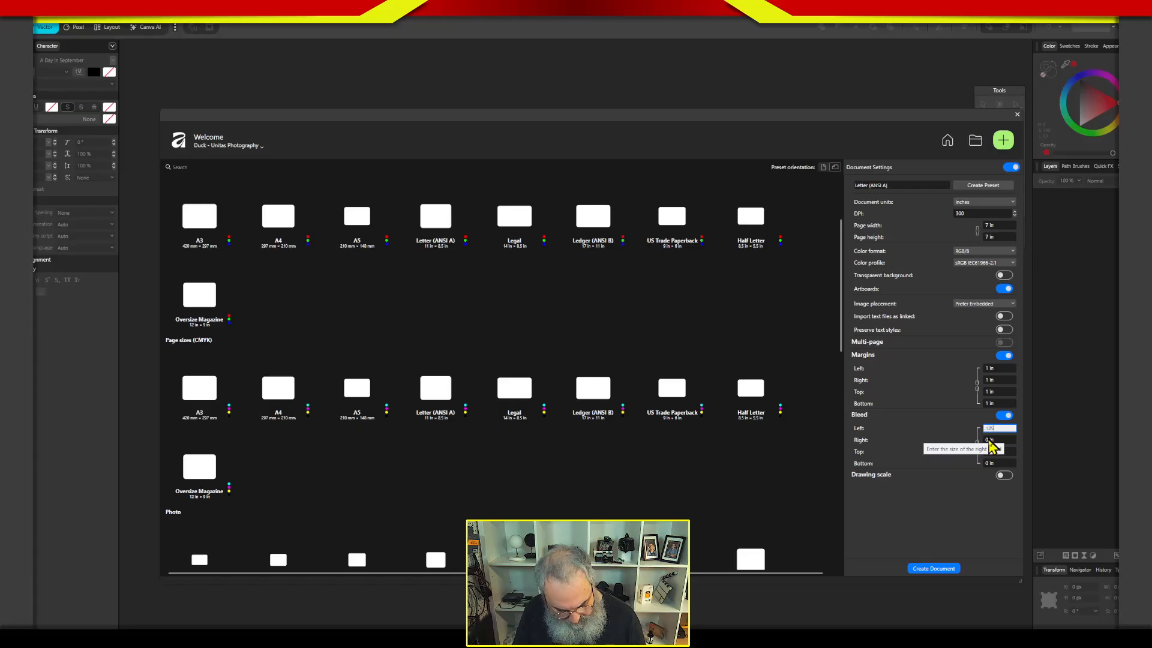
key("Return")
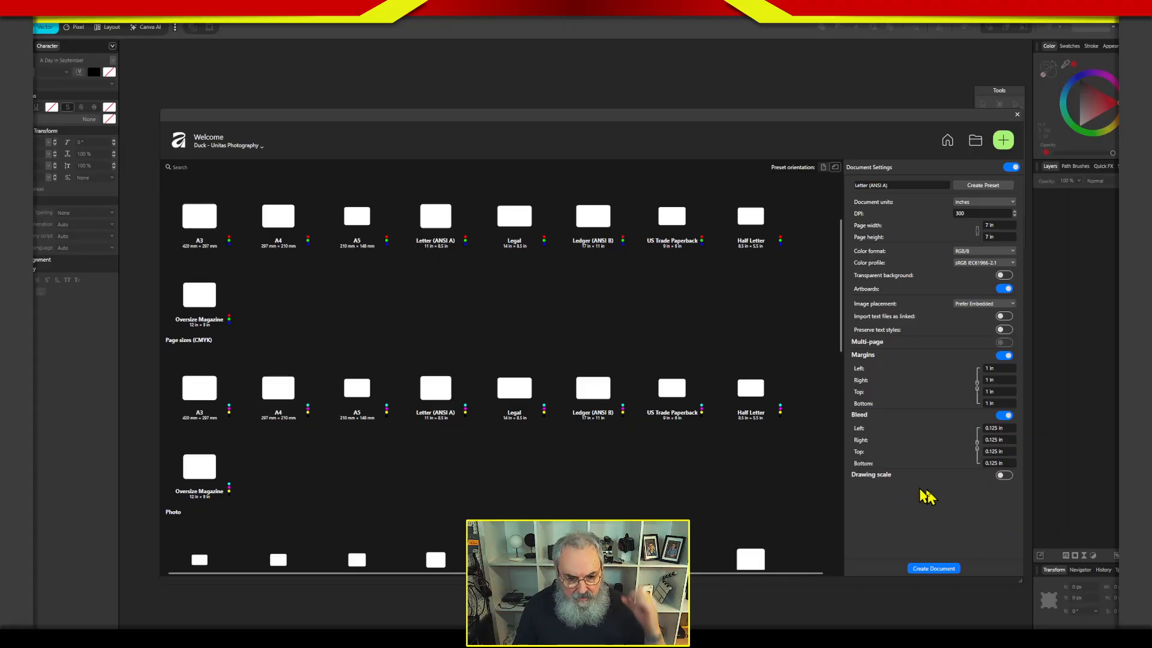
left_click(953, 568)
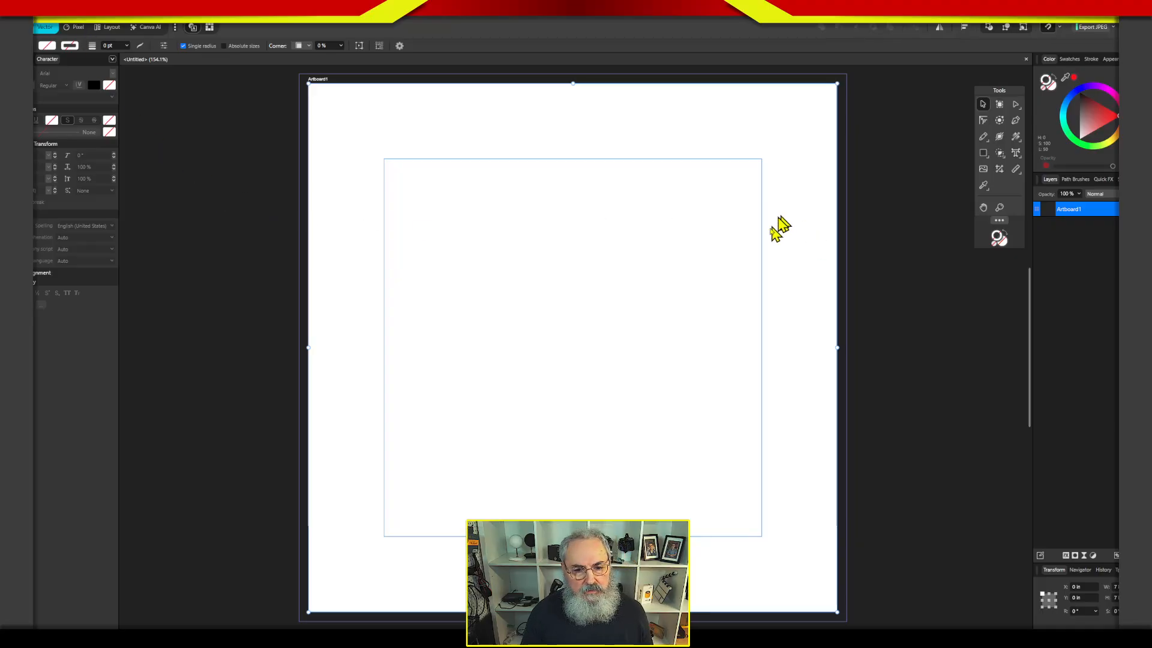
Look through the document commands and examine the options in Document Setup, cancelling without changes.
left_click(84, 14)
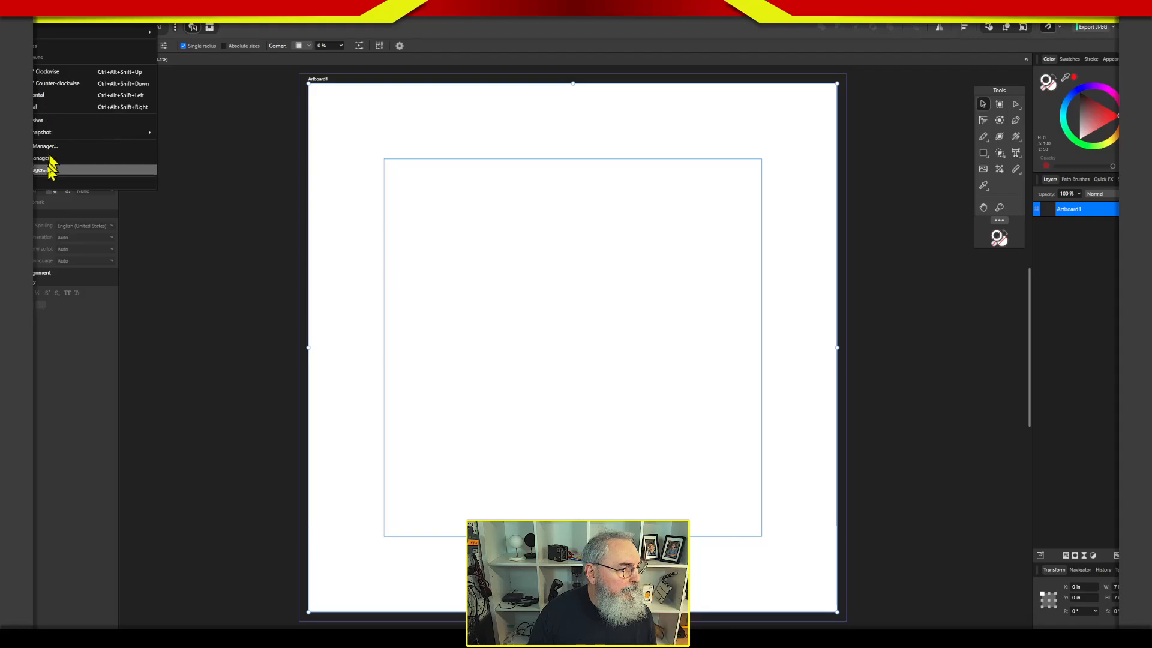
mouse_move(60, 11)
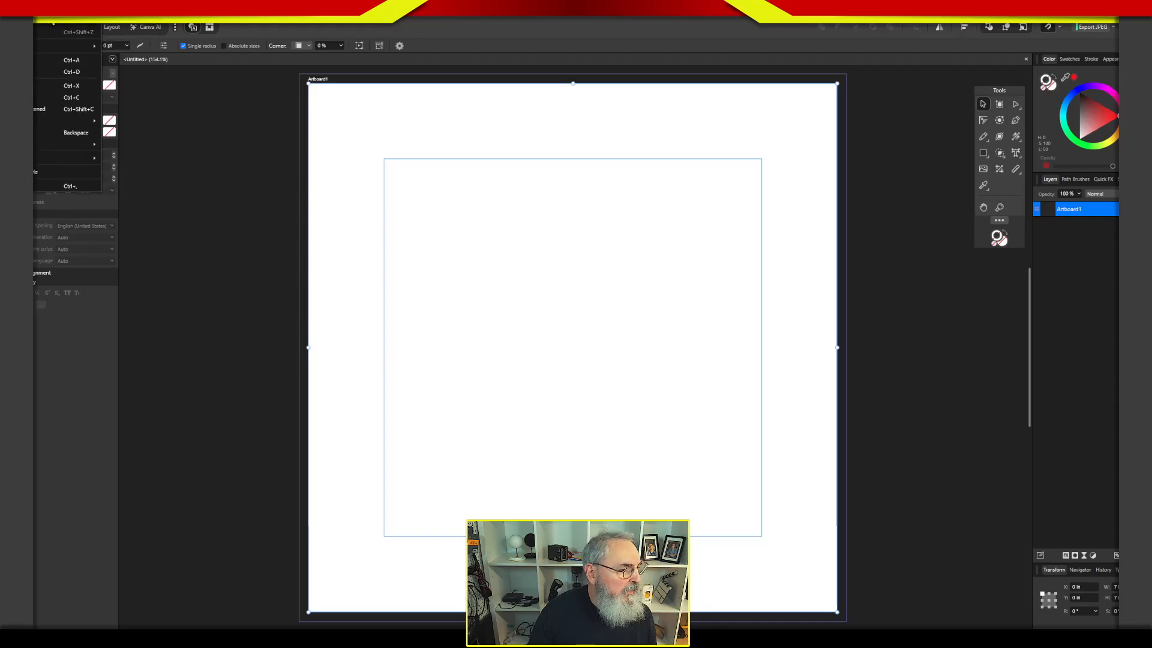
mouse_move(53, 162)
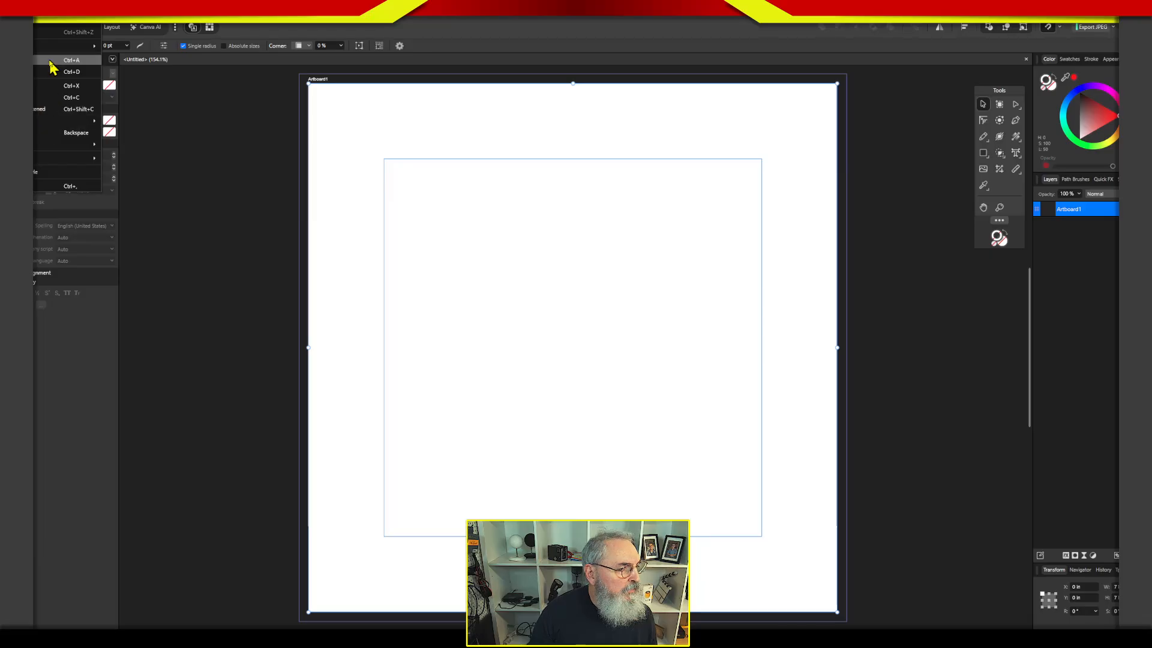
key("Escape")
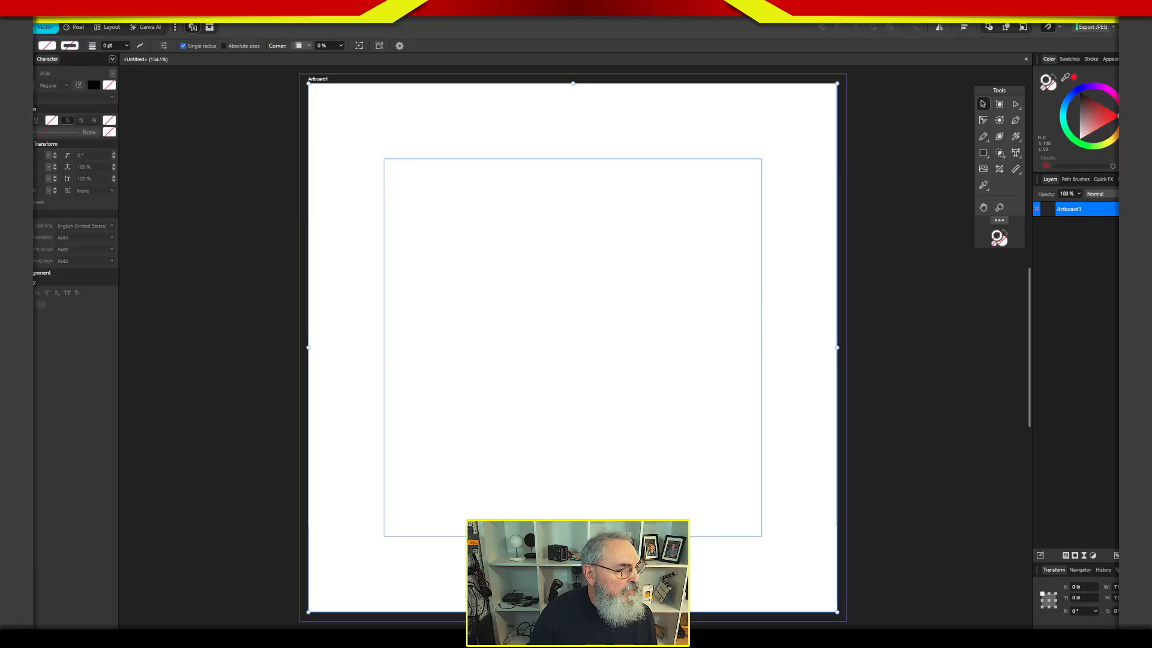
left_click(9, 13)
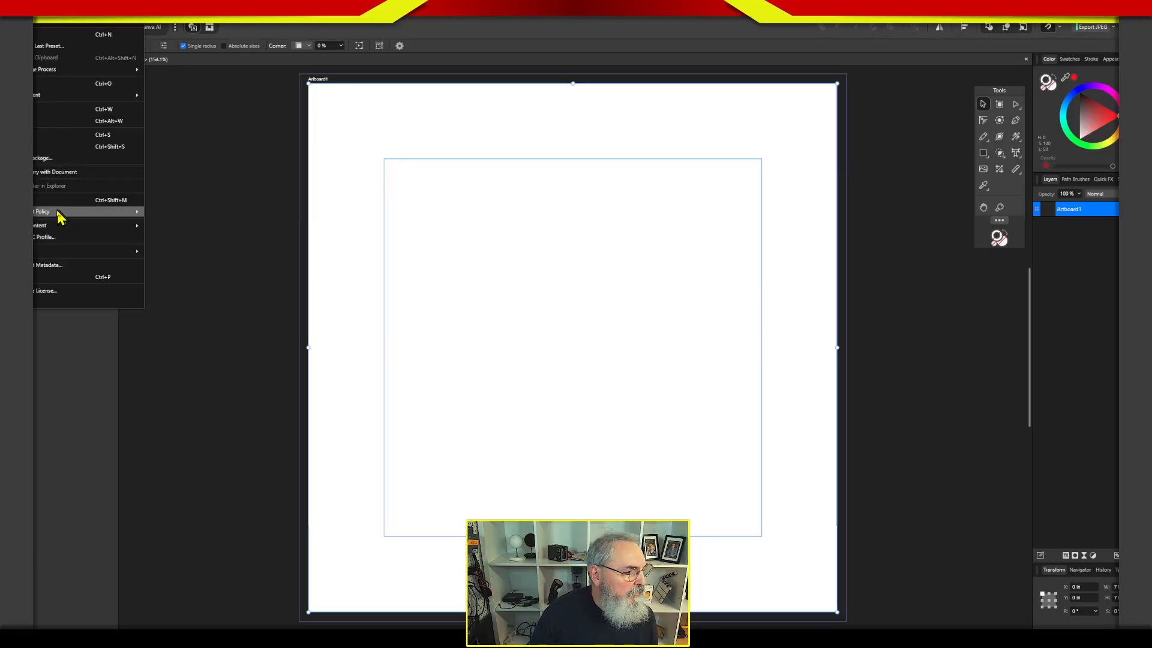
mouse_move(50, 210)
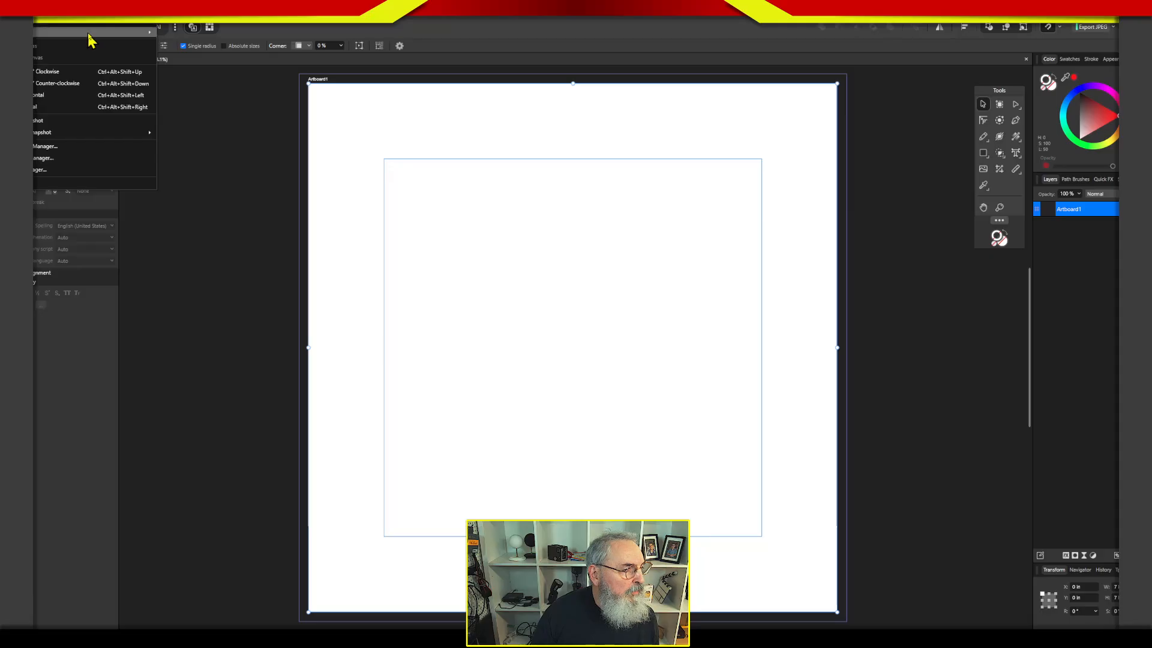
mouse_move(92, 33)
left_click(177, 33)
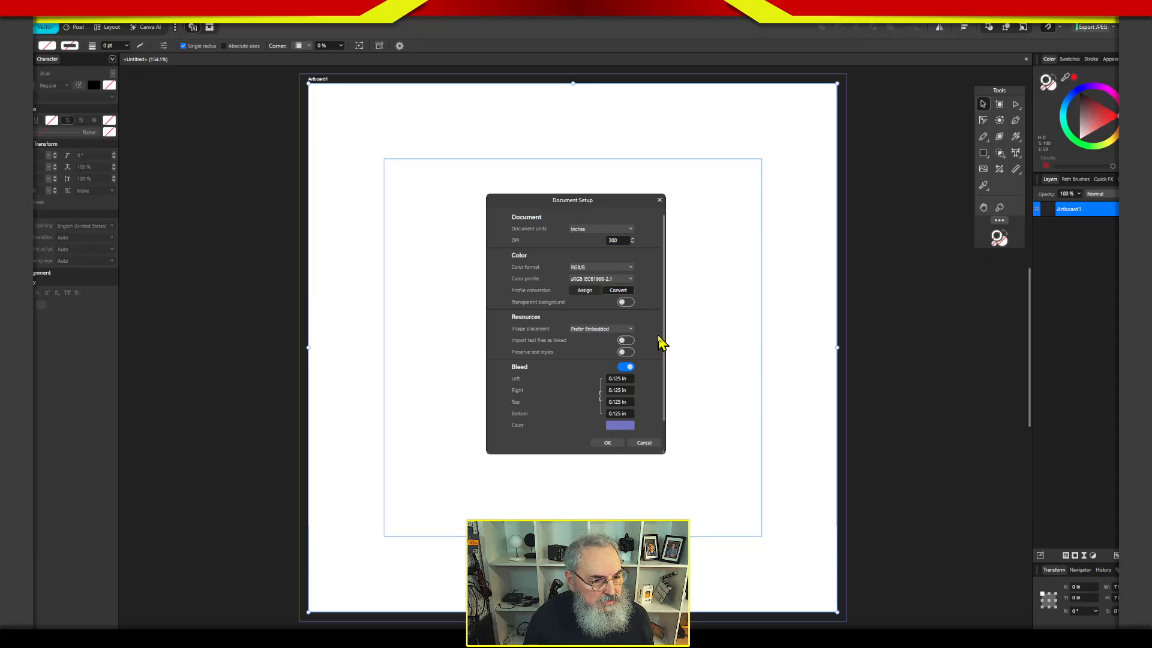
left_click_drag(666, 336, 670, 339)
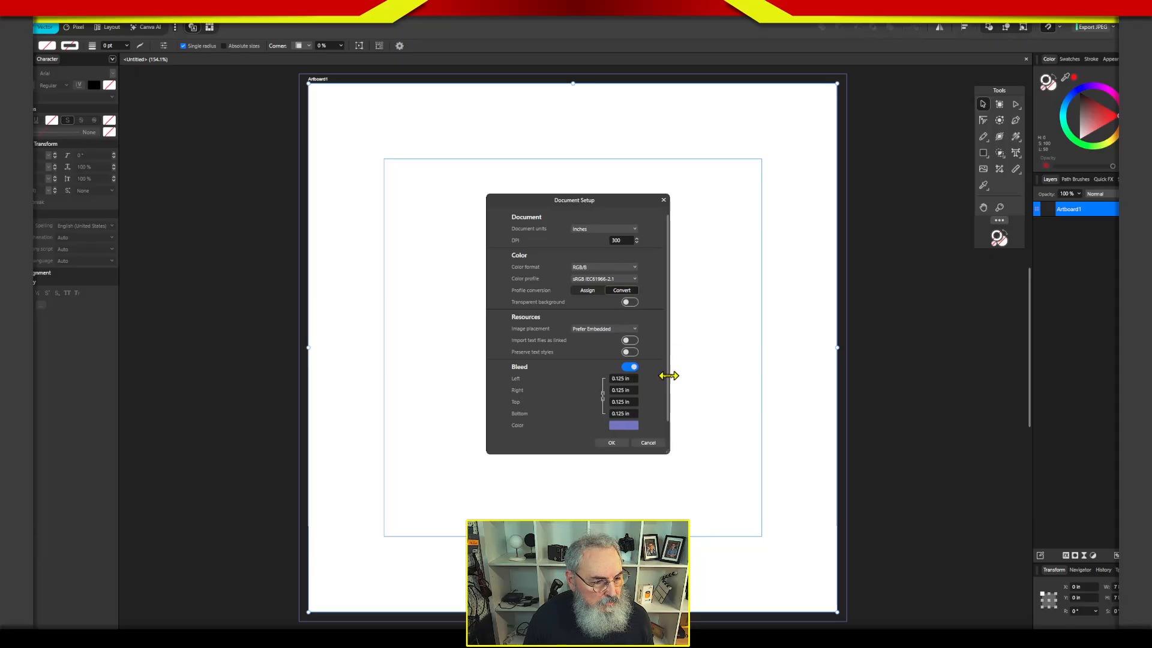
left_click(655, 443)
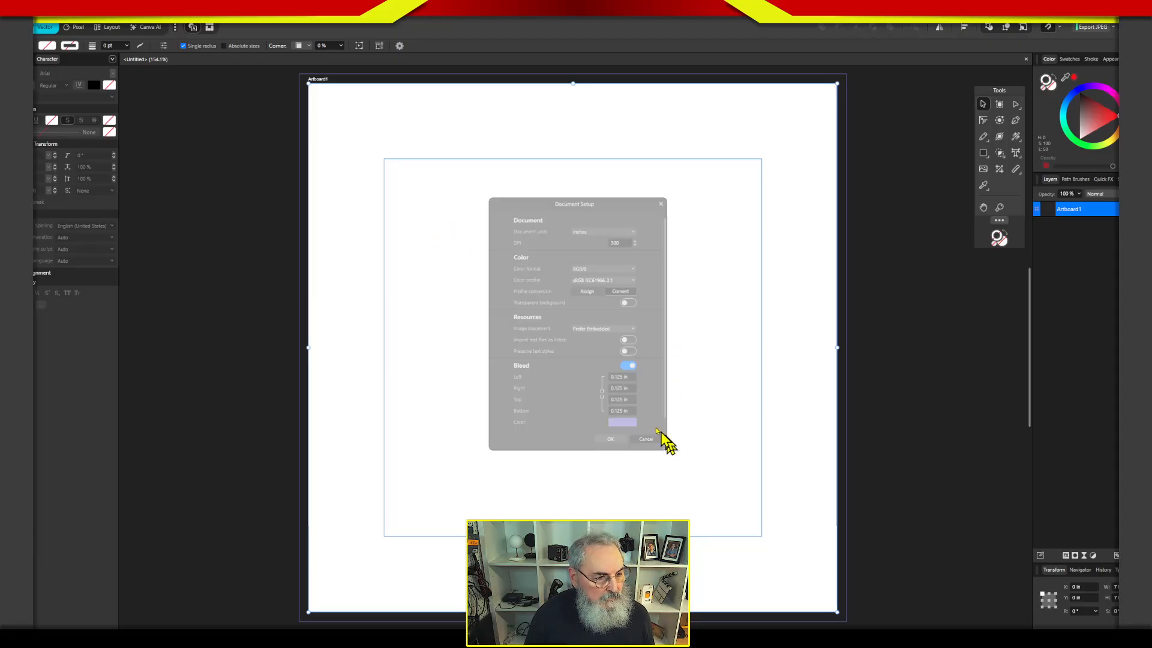
Deselect the artboard and switch to the Layout workspace, checking Document Setup there without changing anything.
right_click(388, 179)
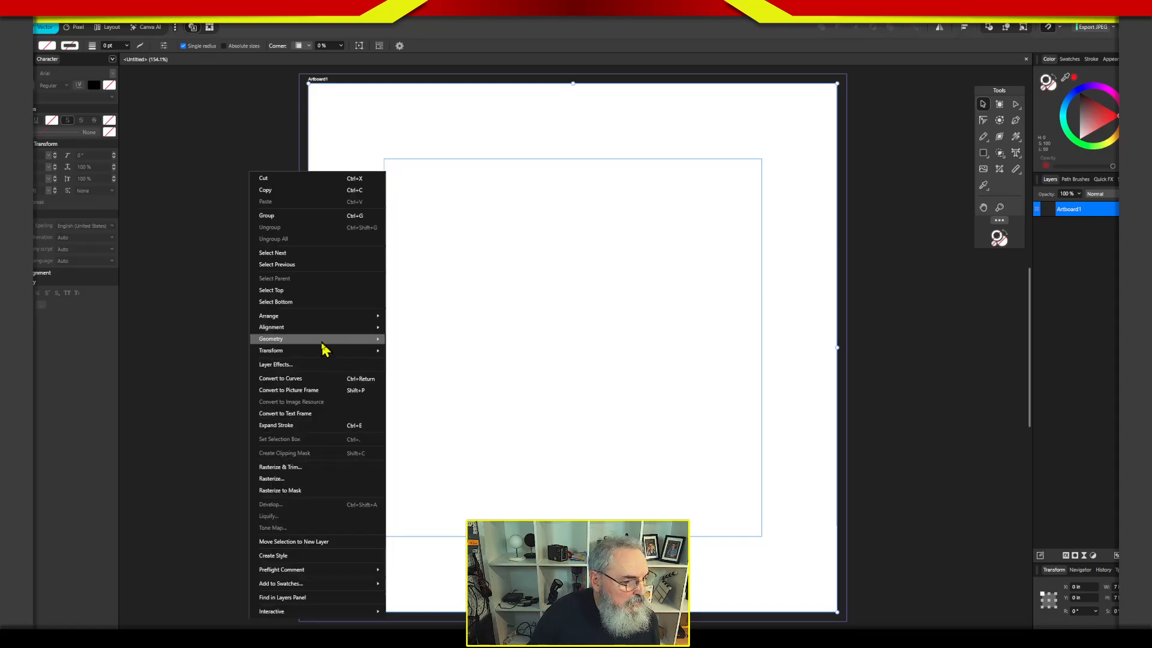
left_click(165, 112)
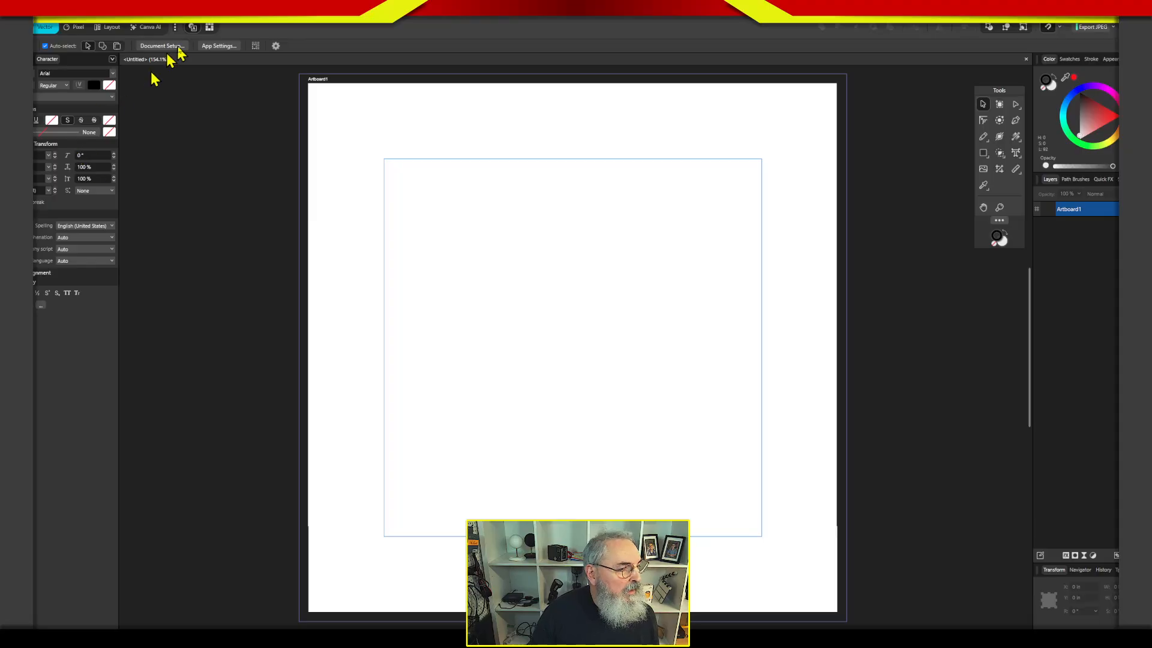
left_click(112, 27)
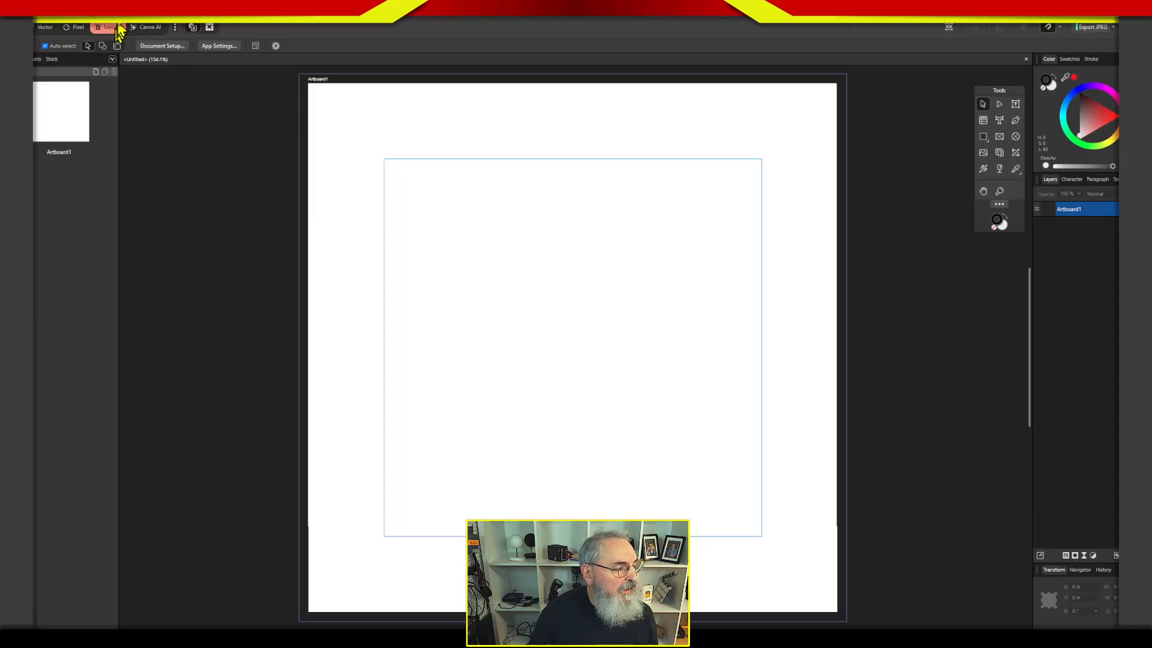
left_click(163, 46)
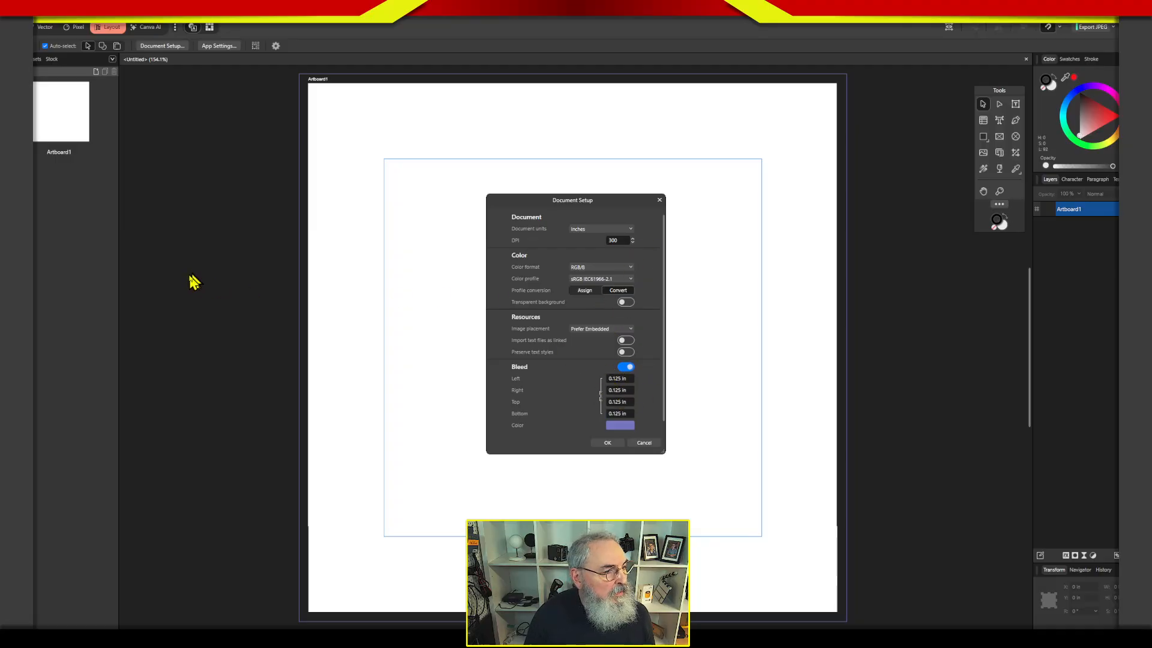
left_click(641, 449)
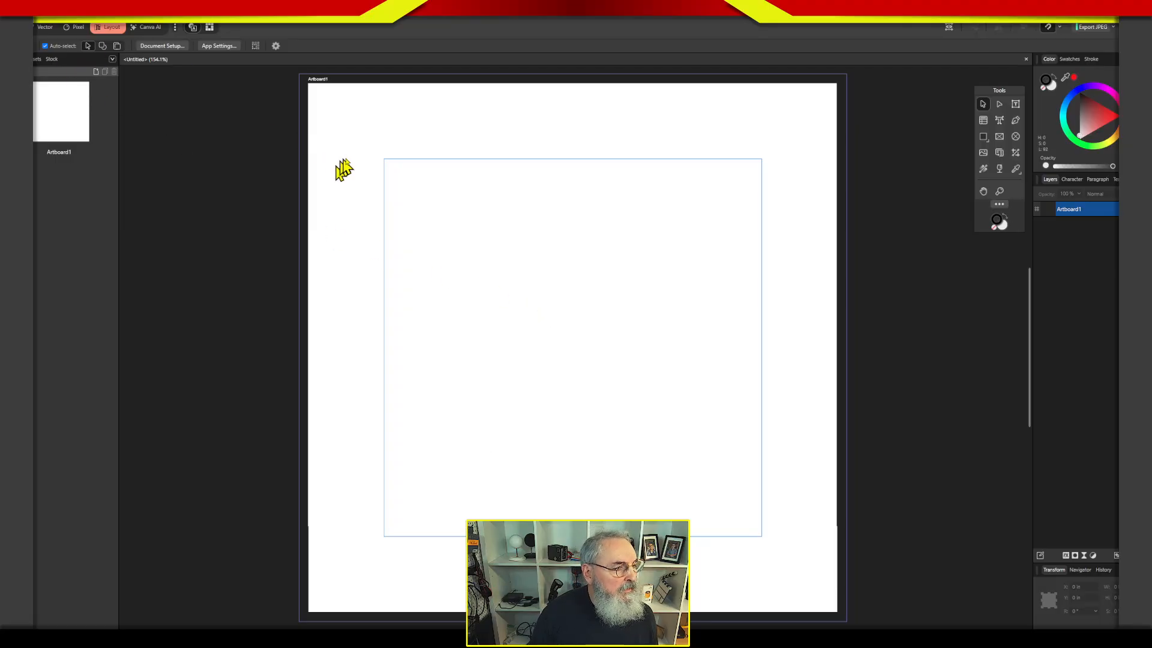
Look through the commands available for the artboard and the document for a way to add pages.
right_click(389, 177)
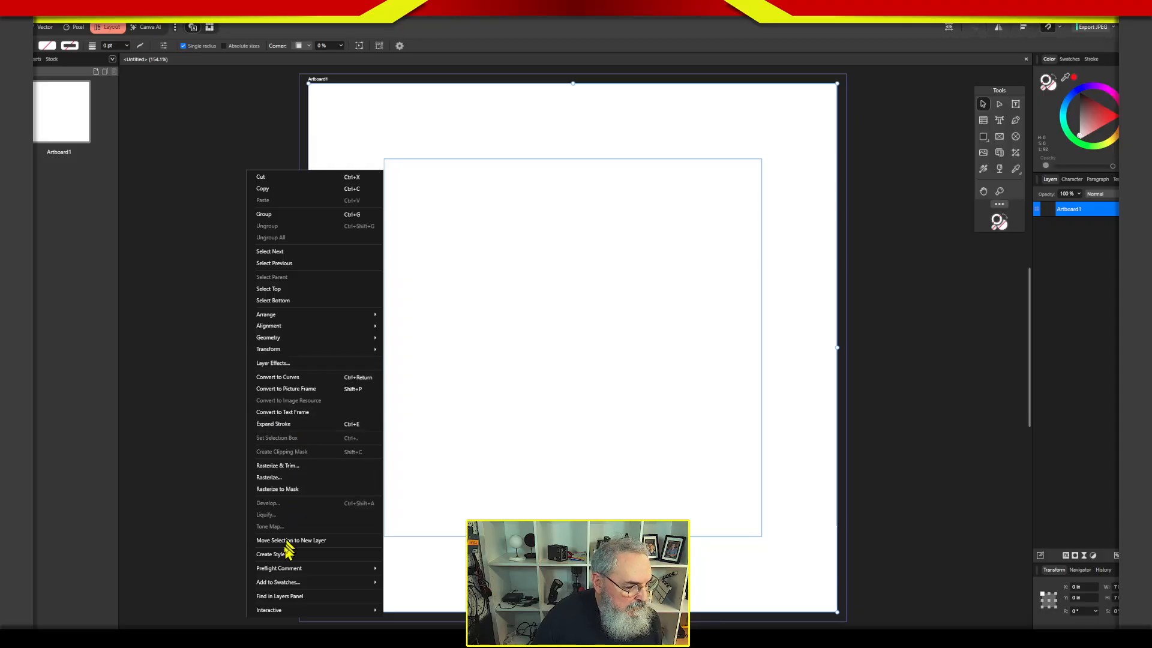
left_click(169, 375)
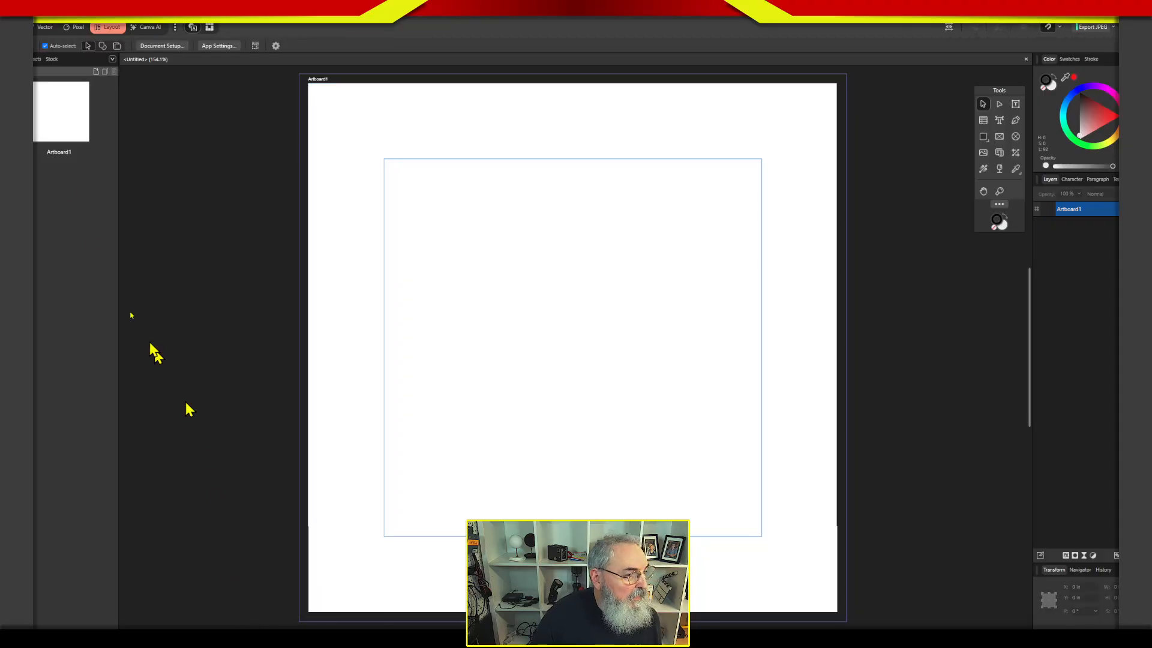
left_click(84, 22)
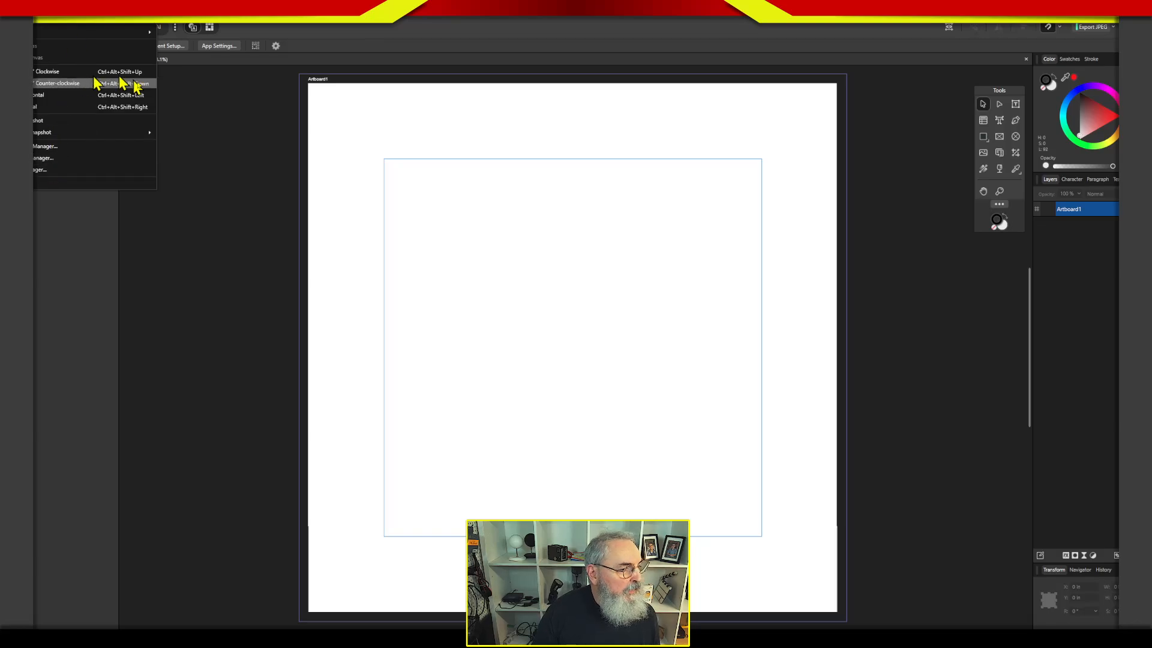
left_click(239, 167)
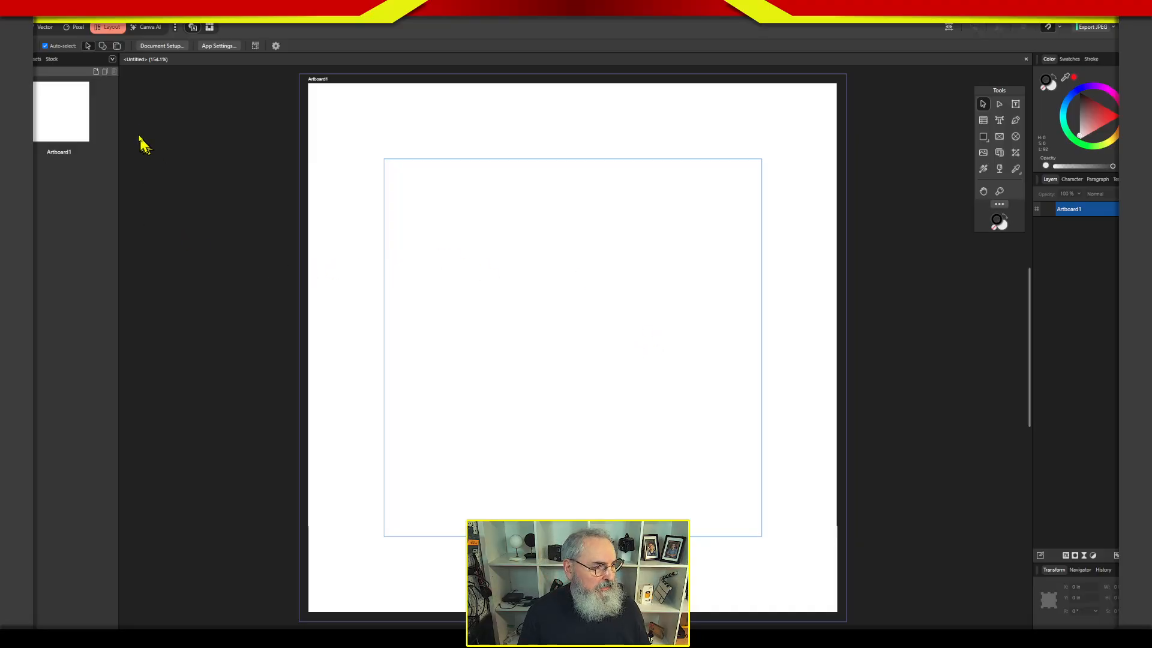
left_click(53, 73)
left_click(58, 72)
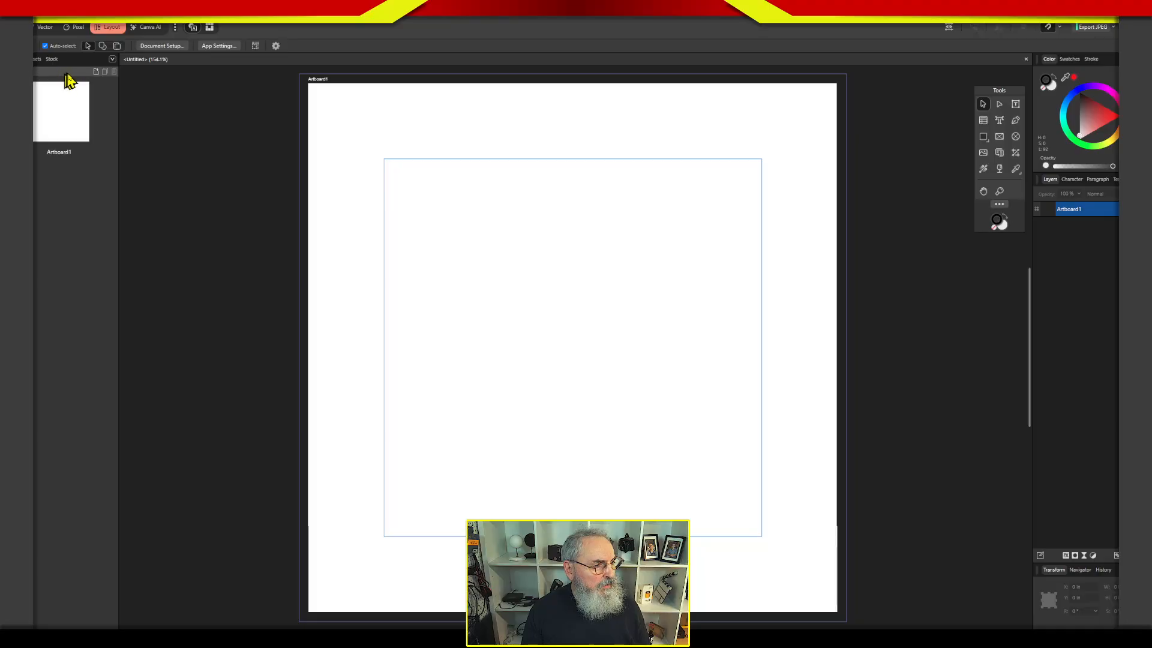
Examine Document Setup, including the image placement options, without making changes, and look over the artboard's layer commands.
left_click(162, 46)
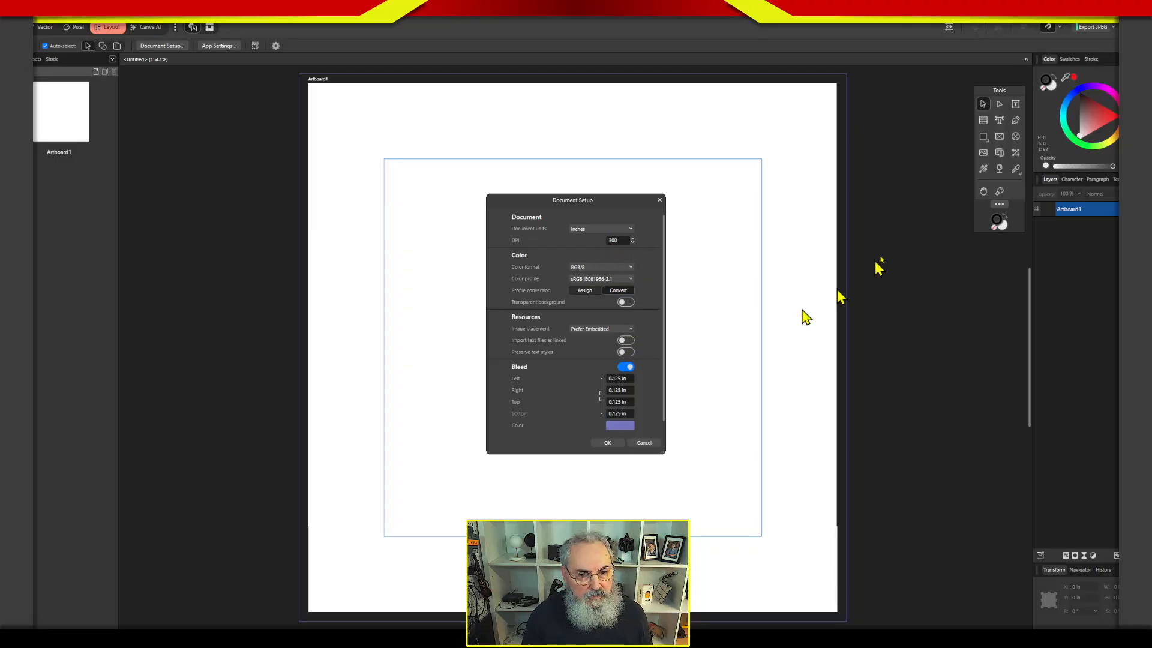
left_click(658, 442)
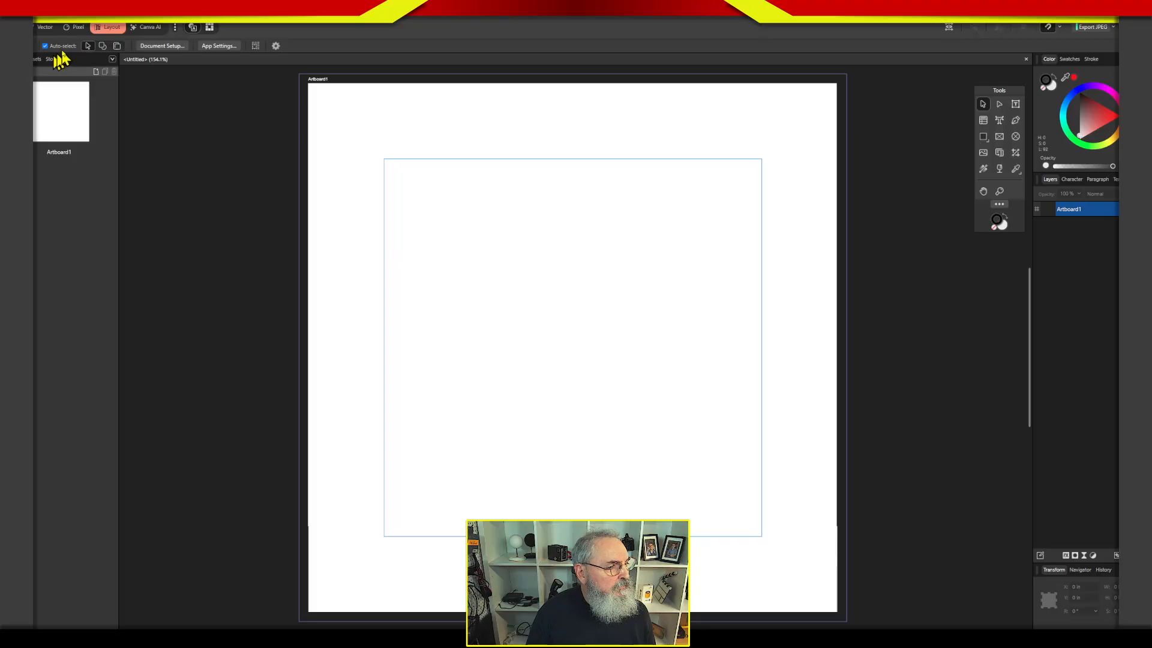
left_click(174, 47)
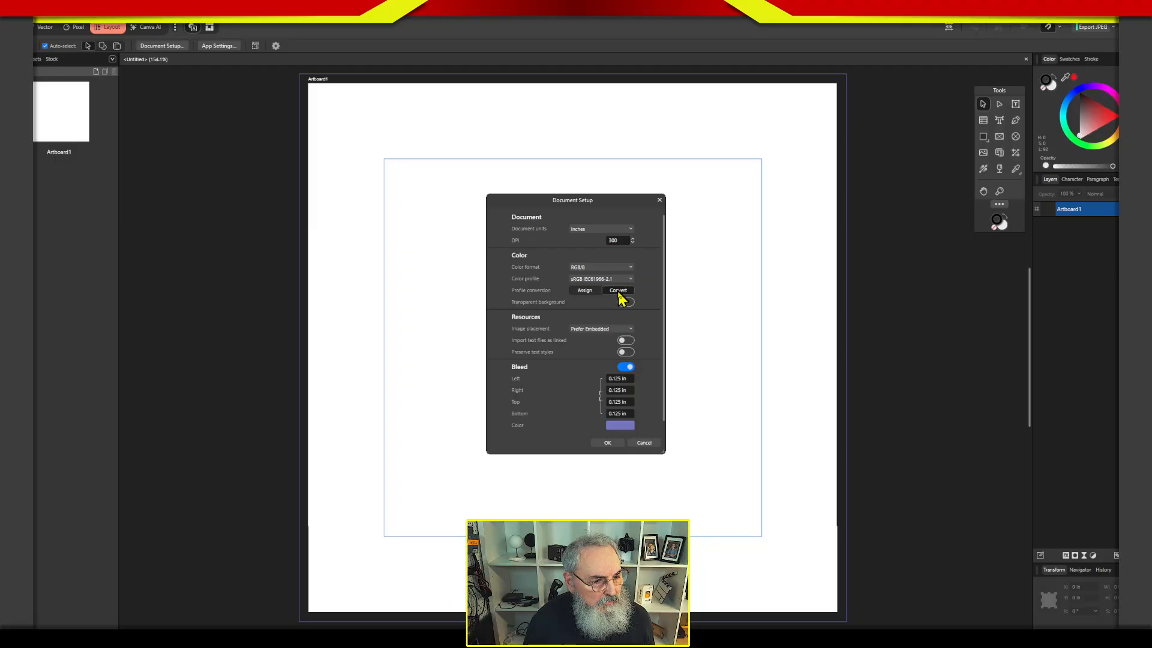
left_click(603, 329)
left_click(605, 346)
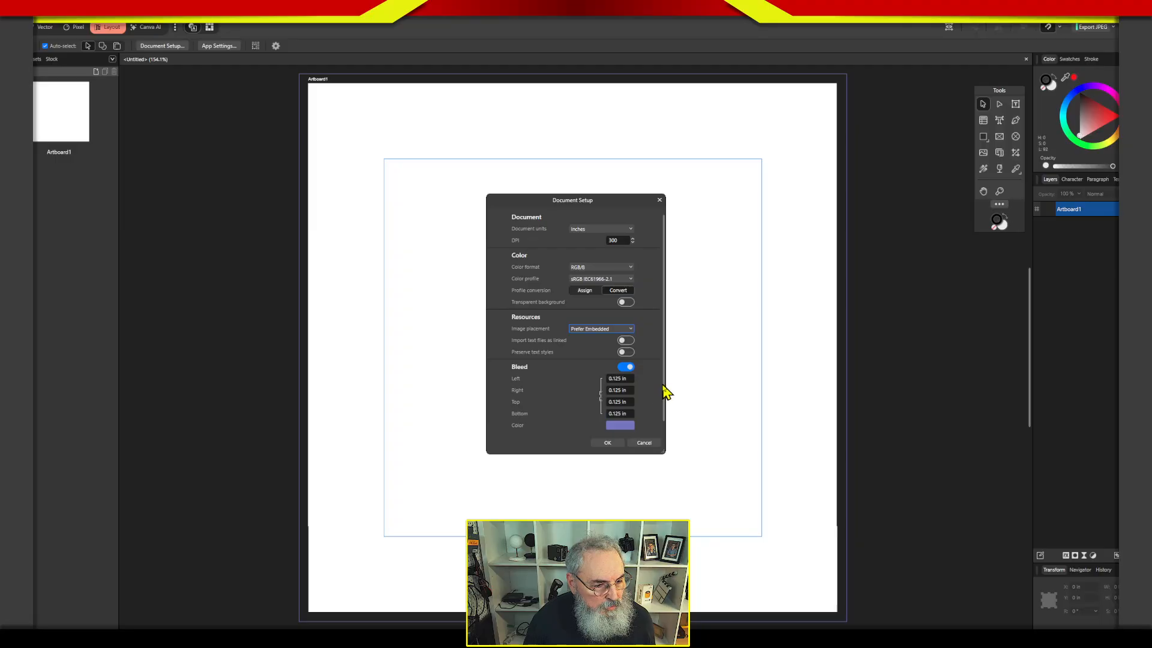
left_click(646, 444)
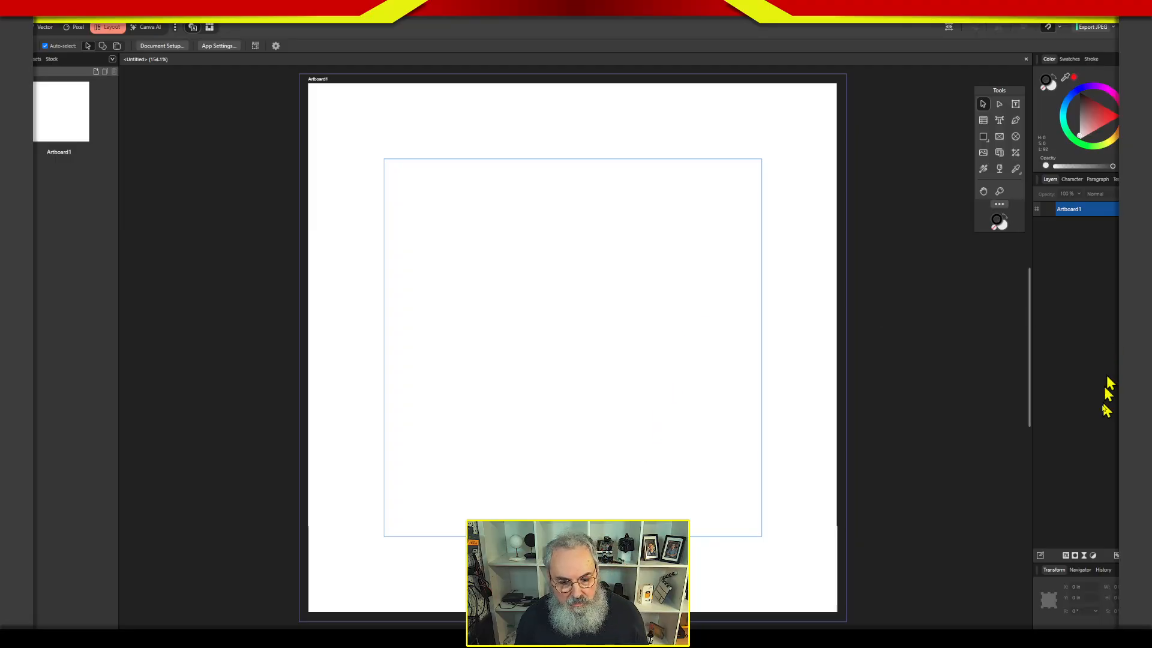
right_click(1090, 213)
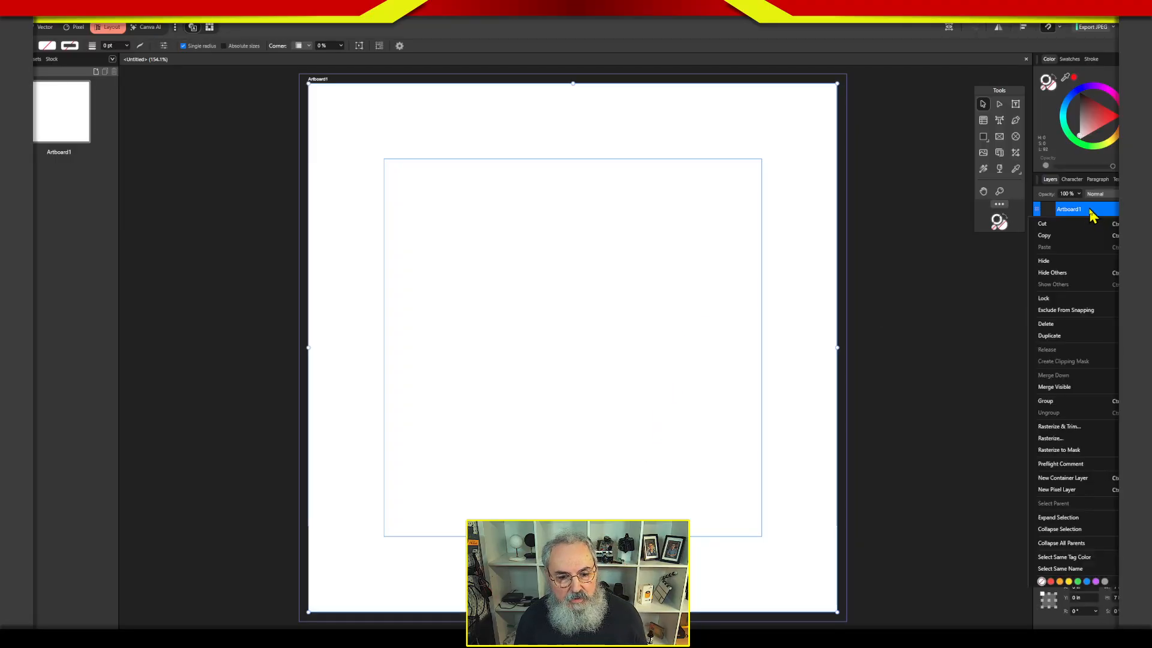
double_click(1092, 208)
left_click(1082, 229)
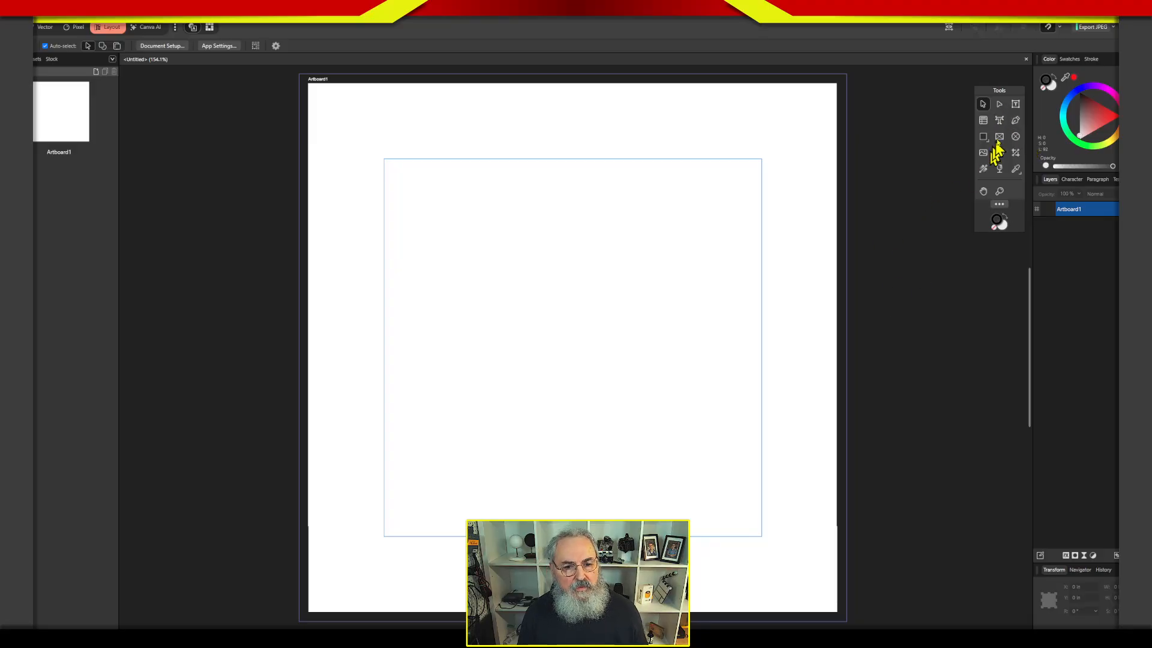
Customise the tool set by adding the Artboard Tool beside the View and Zoom tools.
left_click(1018, 116)
left_click(984, 105)
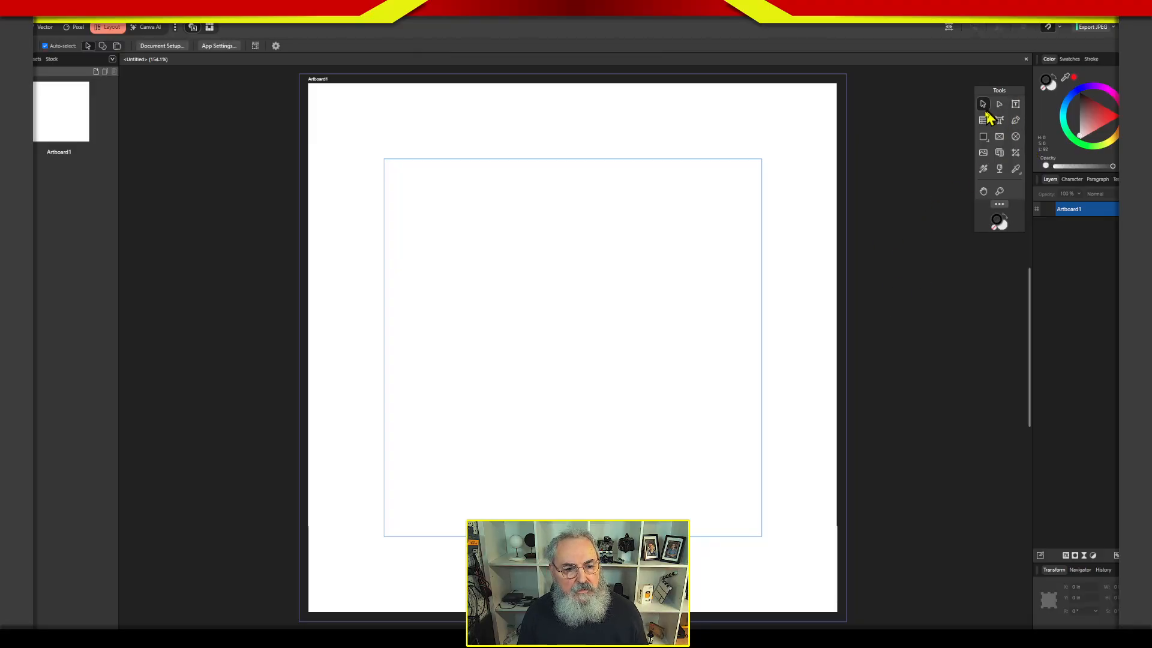
left_click(1002, 207)
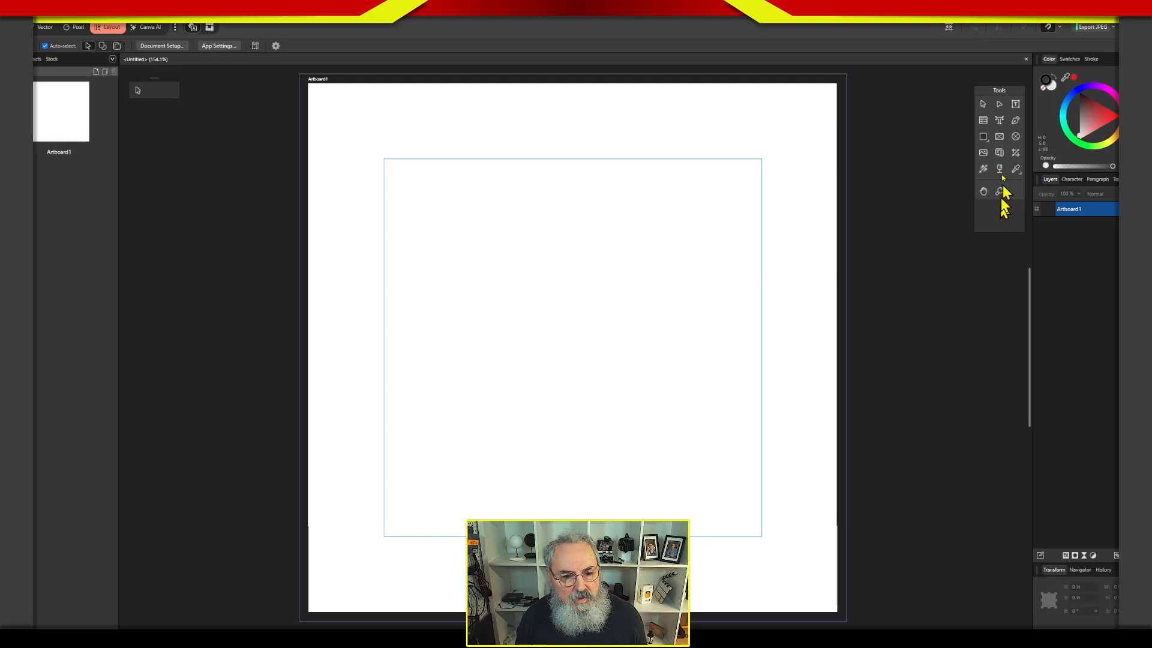
left_click(1002, 205)
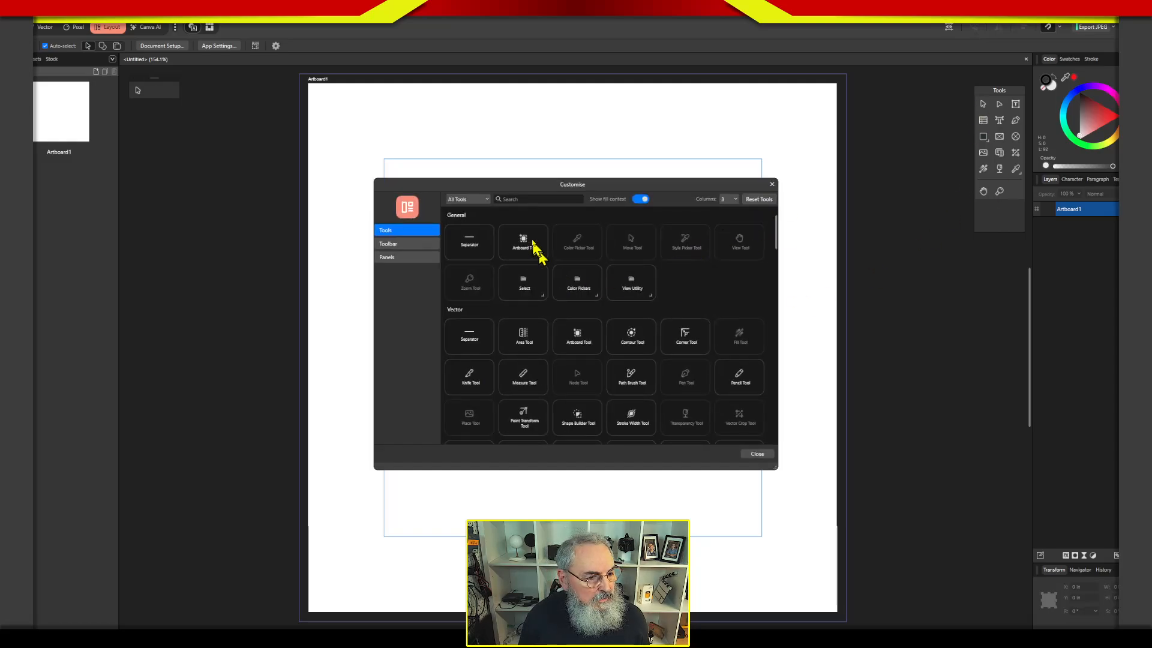
left_click_drag(531, 252, 1002, 194)
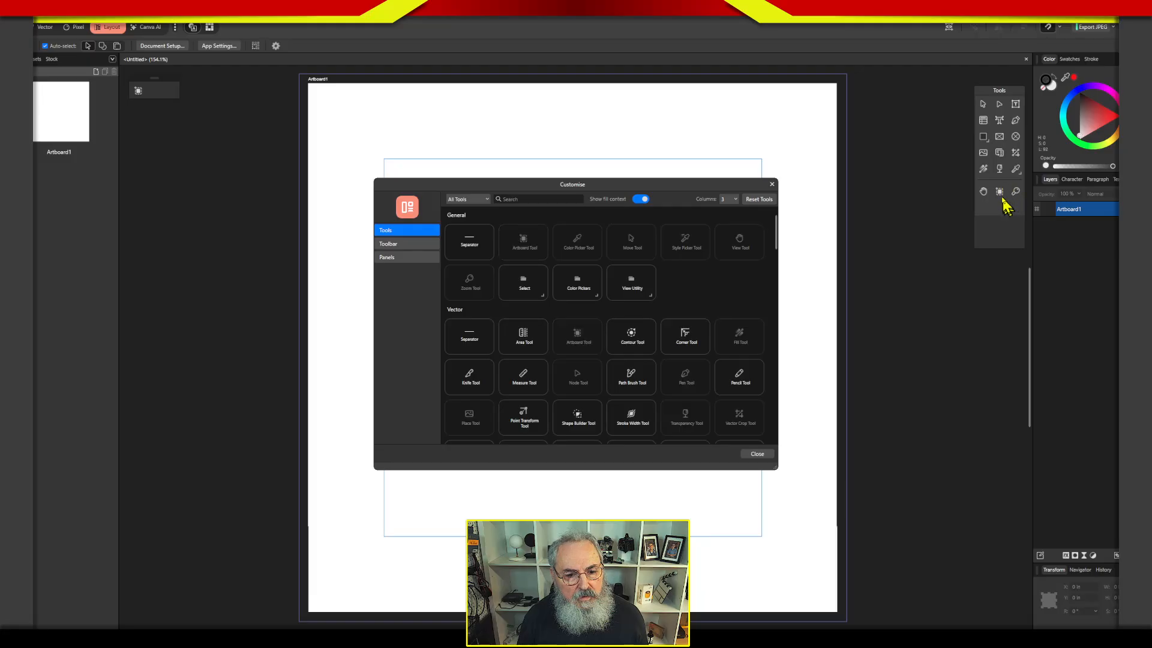
left_click(760, 454)
Add a second 7 by 7 in artboard to the right of Artboard1 and check the artboard size presets.
left_click(999, 191)
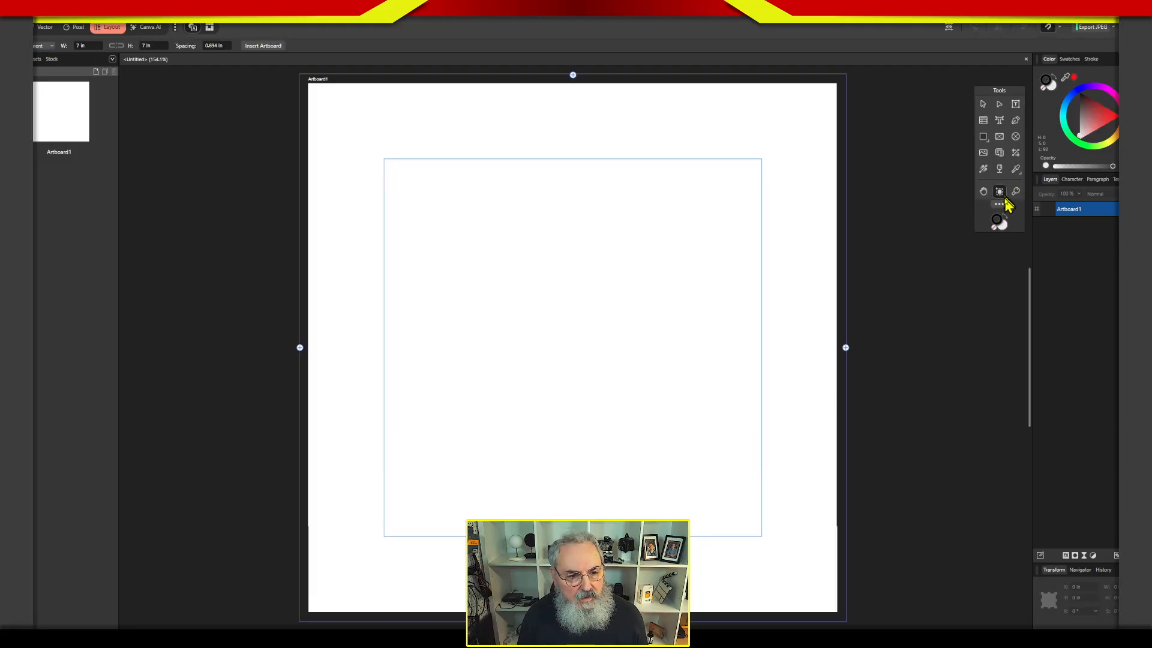
left_click(845, 347)
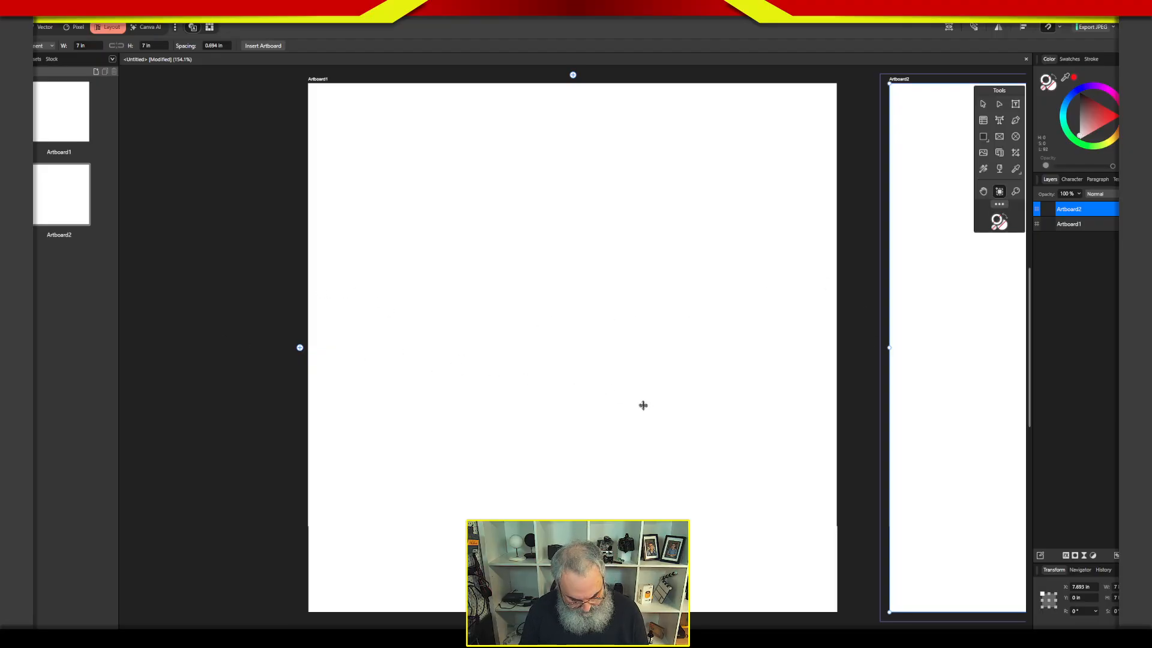
key("ctrl+0")
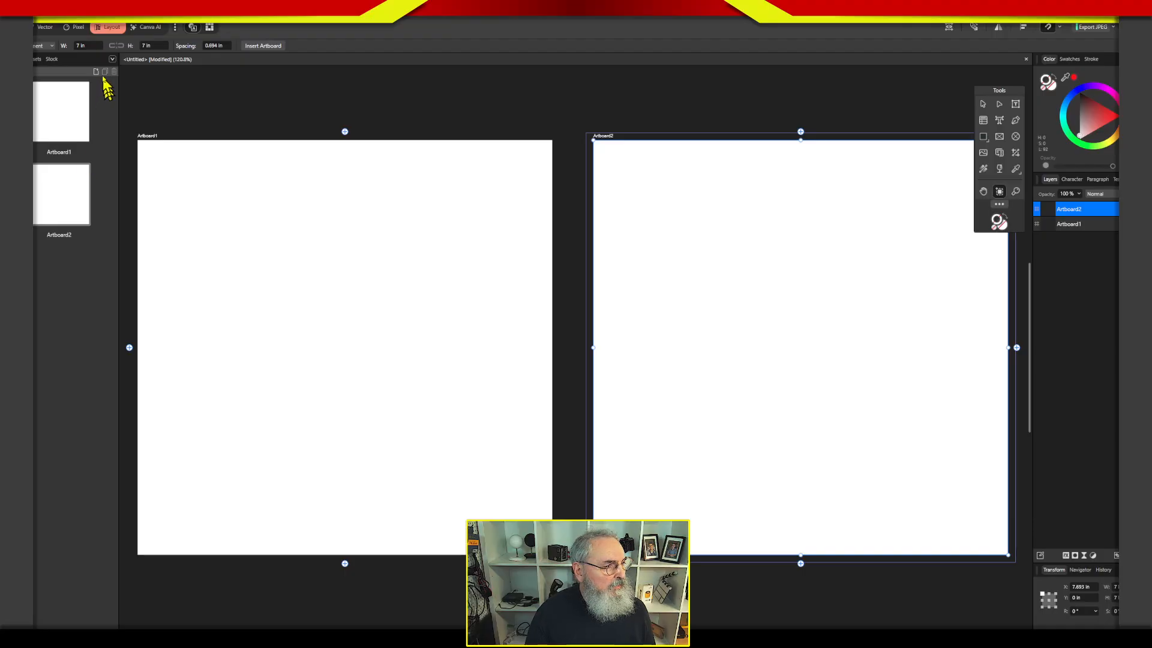
left_click(51, 46)
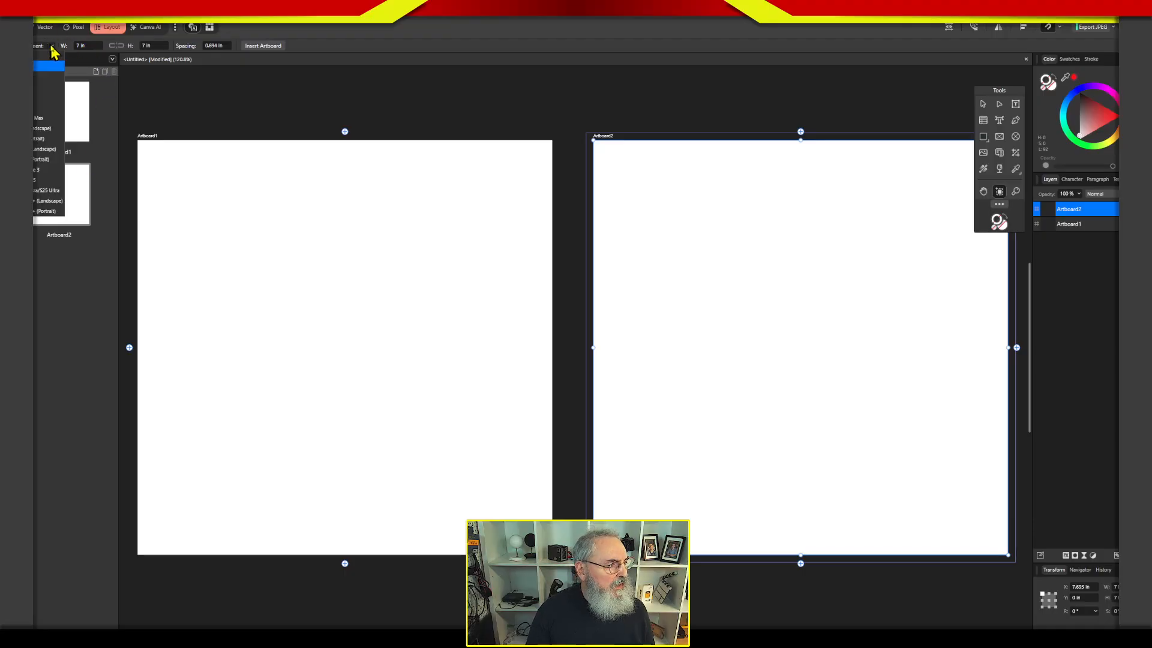
left_click(53, 45)
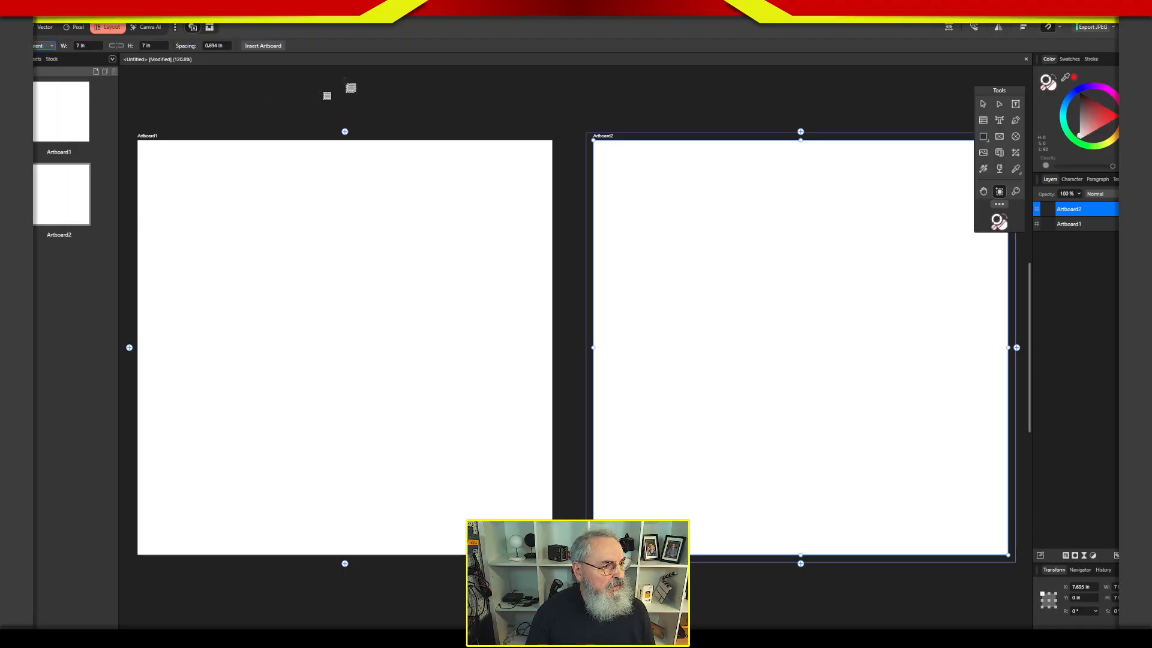
Close the untitled artboard document without saving and start setting up a new document.
left_click(1026, 58)
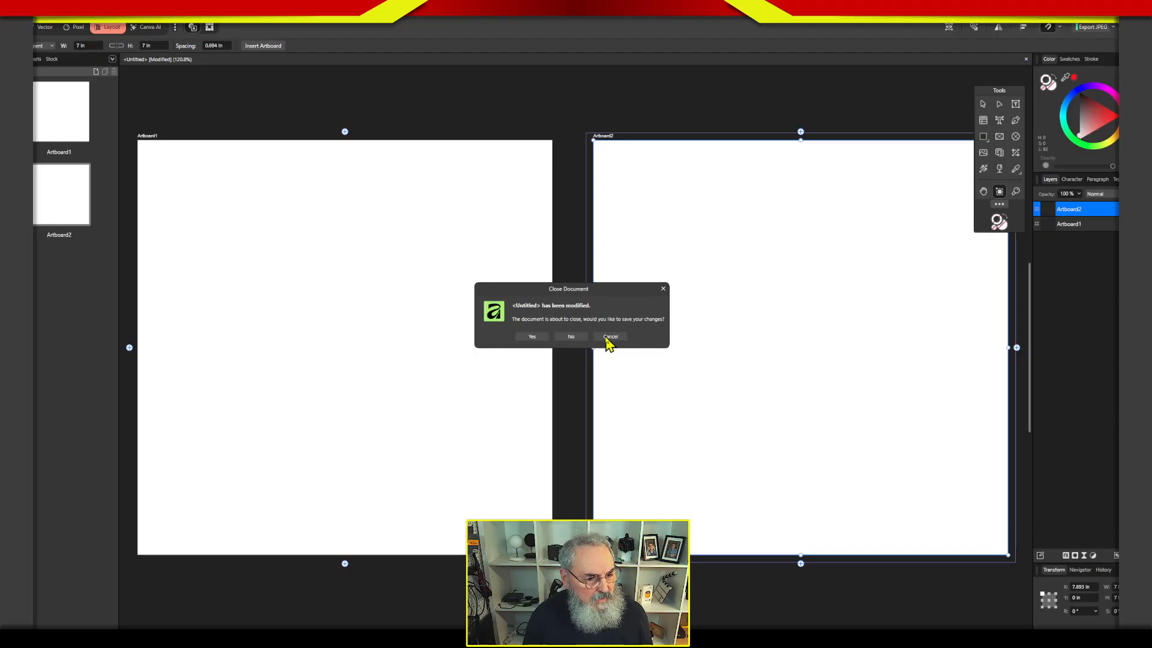
left_click(571, 337)
left_click(35, 13)
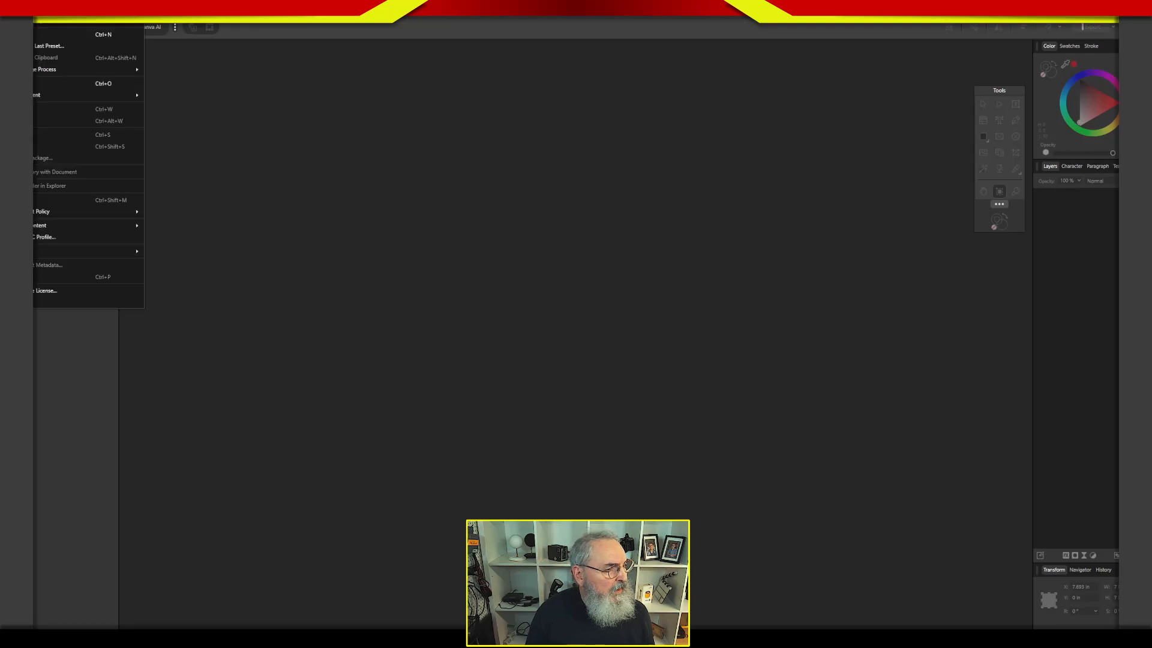
left_click(36, 36)
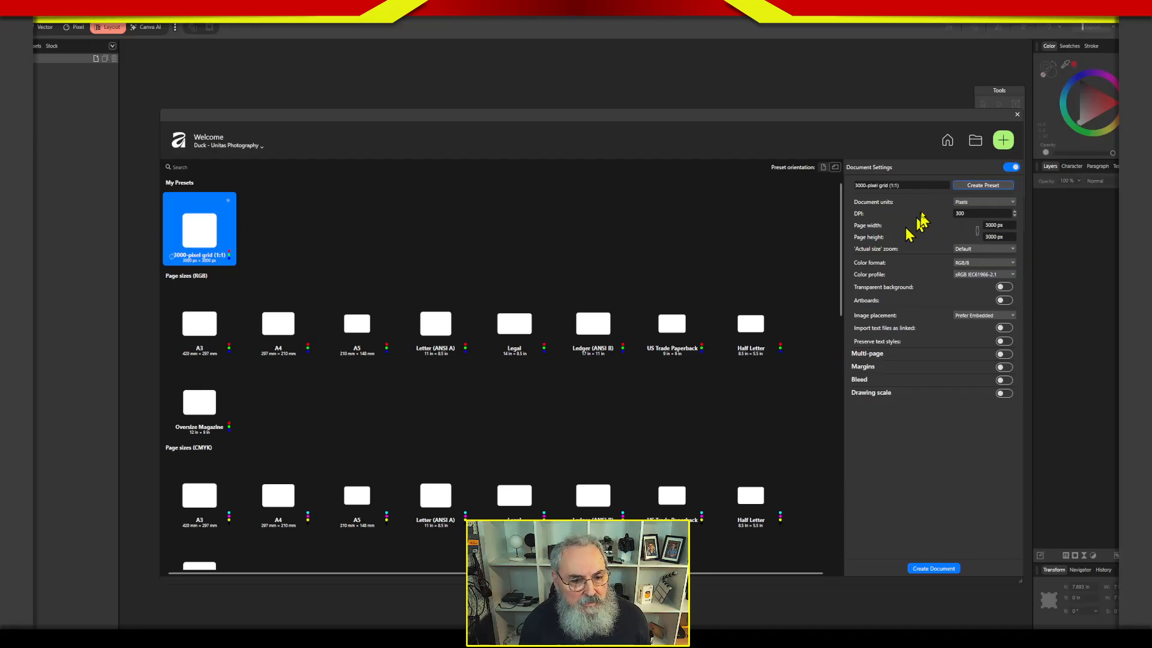
Set the new document's units to inches, keeping the resolution at 300 DPI.
left_click(1006, 225)
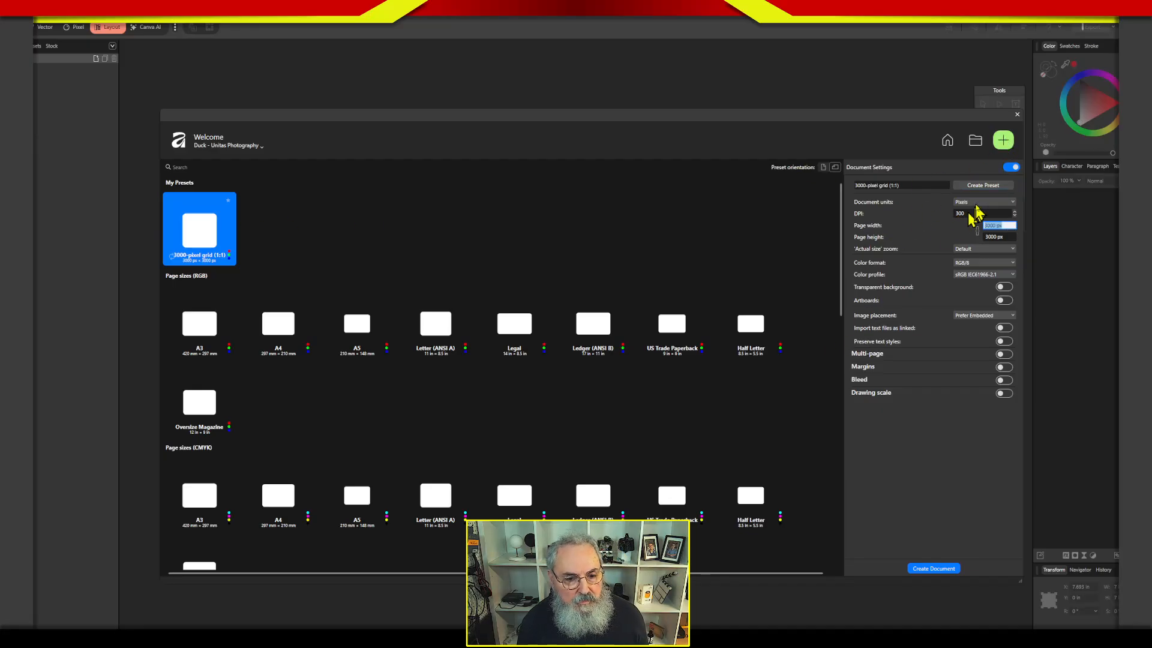
left_click(982, 249)
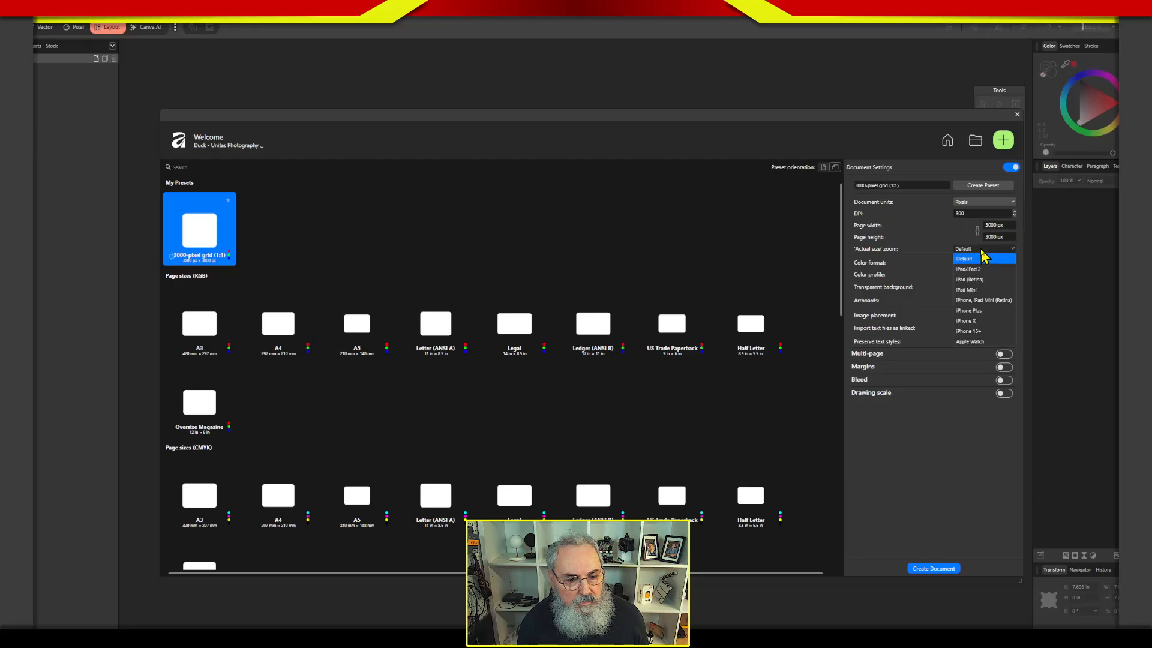
left_click(984, 258)
left_click(991, 226)
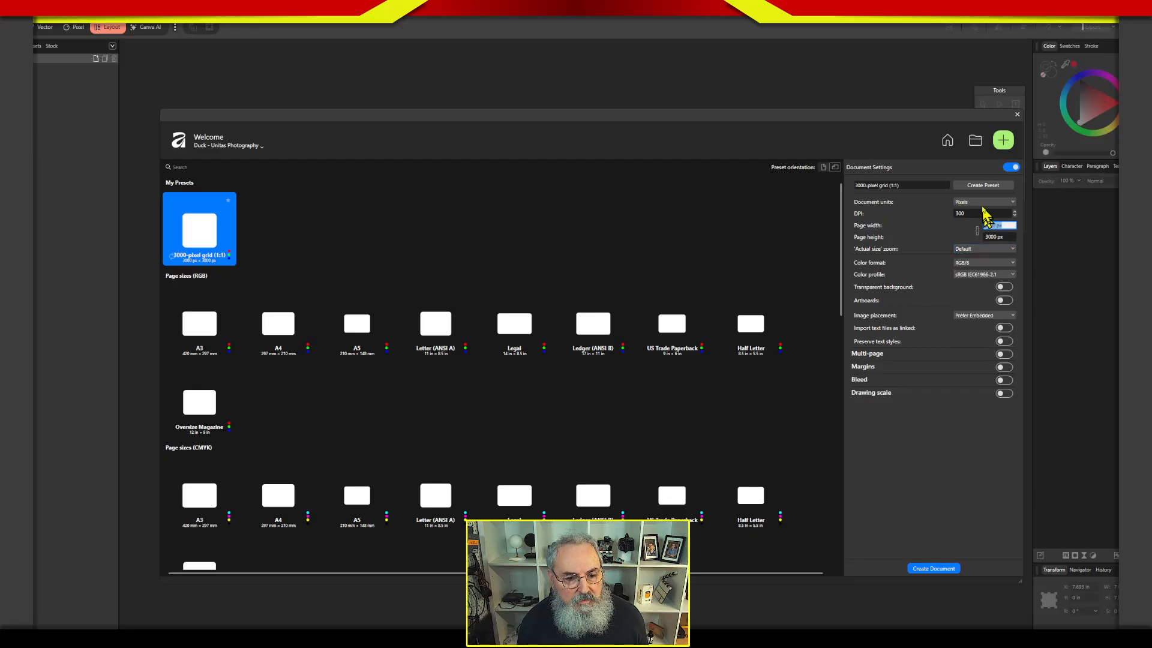
left_click(981, 204)
left_click(972, 234)
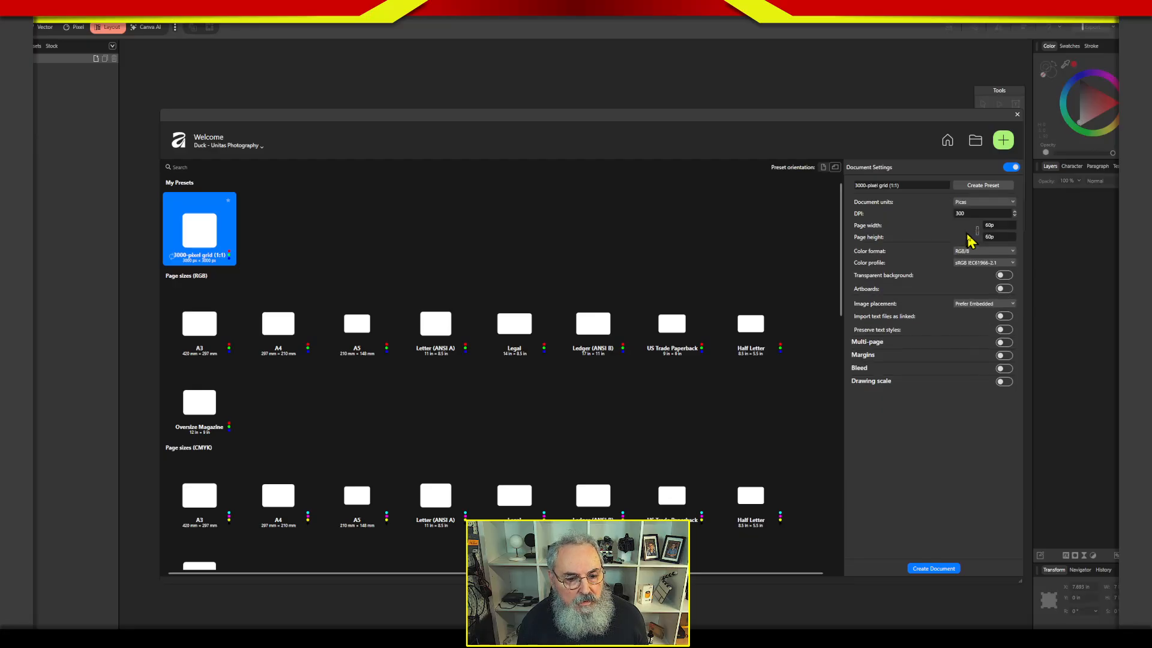
left_click(976, 204)
left_click(973, 246)
Set the page width and height to 7 in each and keep image placement on Prefer Embedded.
left_click(996, 226)
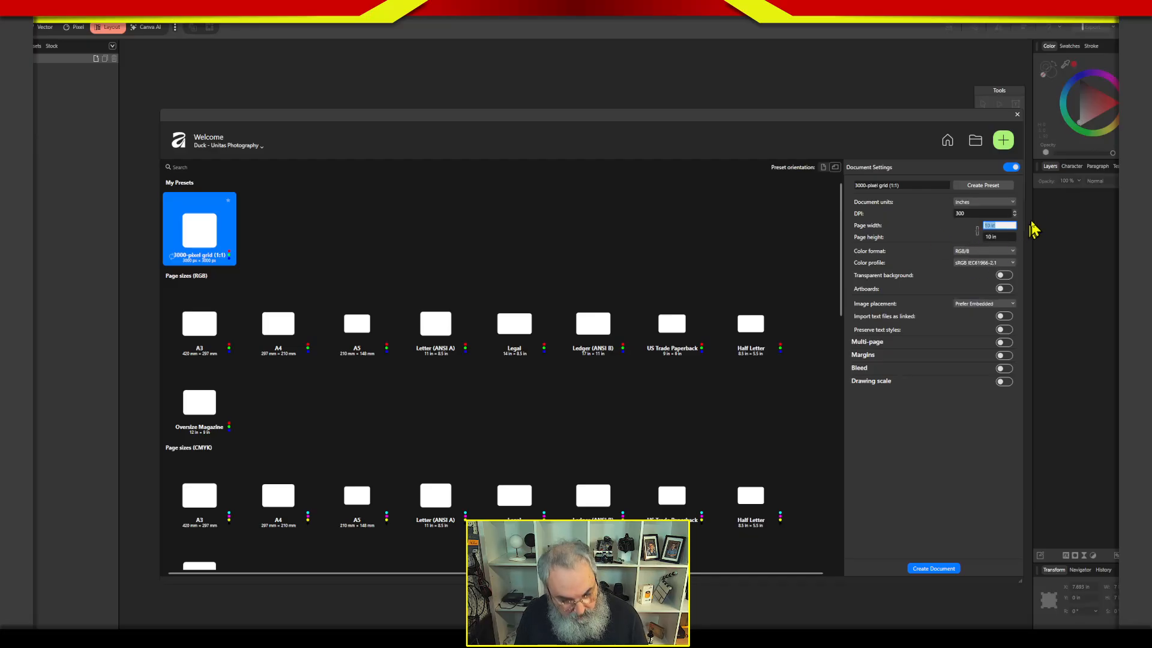
type("7")
key("Tab")
type("7")
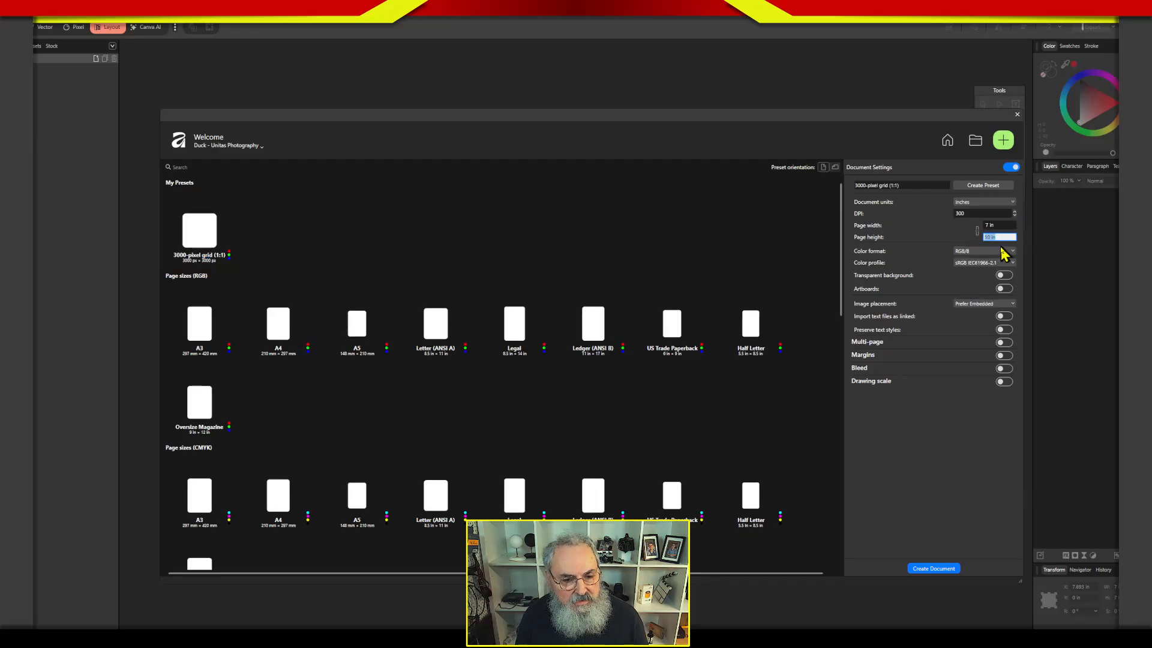
left_click(959, 304)
left_click(936, 312)
Enable multi-page with facing pages for the new document and set the number of pages to 4.
left_click(1004, 342)
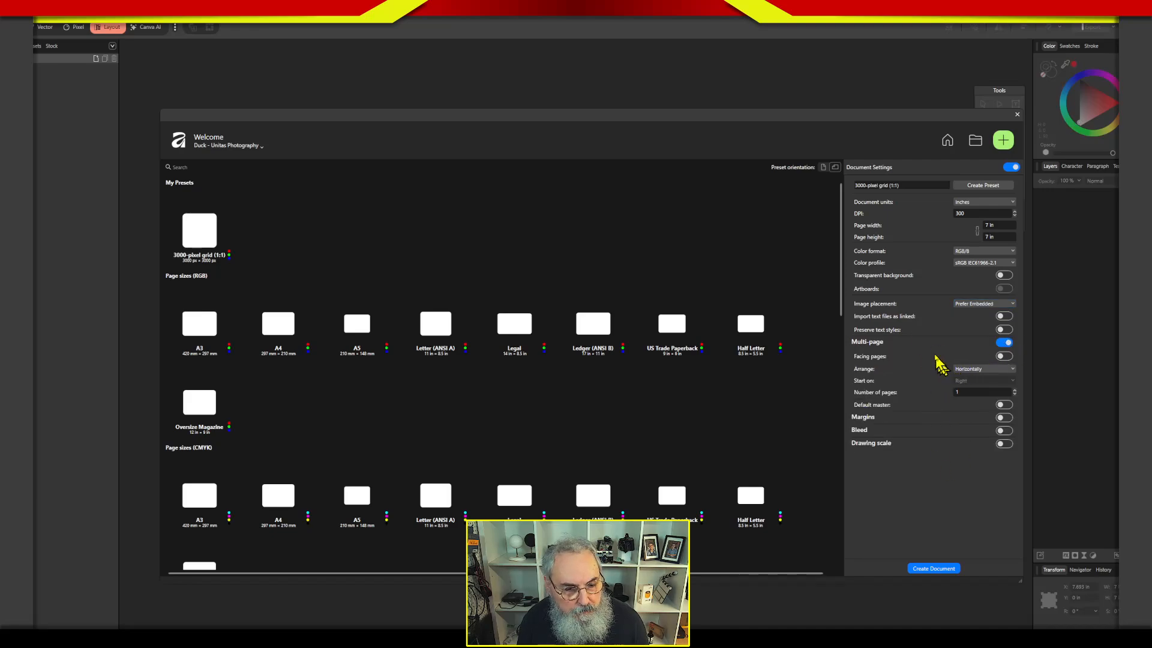
left_click(1002, 357)
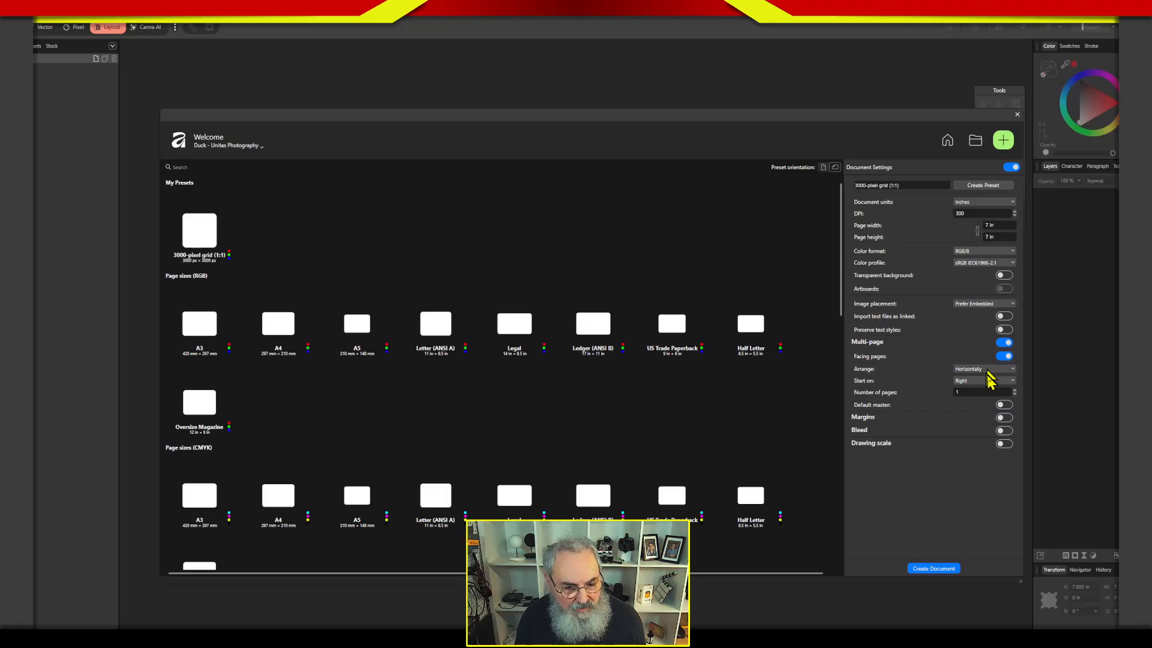
left_click(1016, 393)
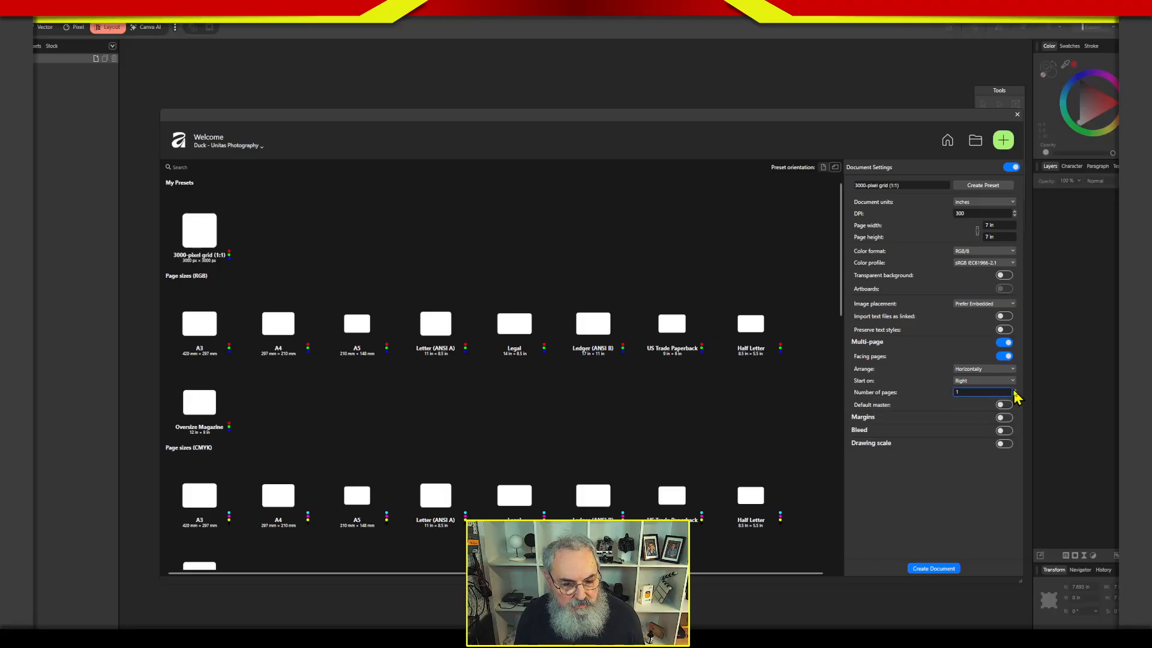
left_click(1014, 390)
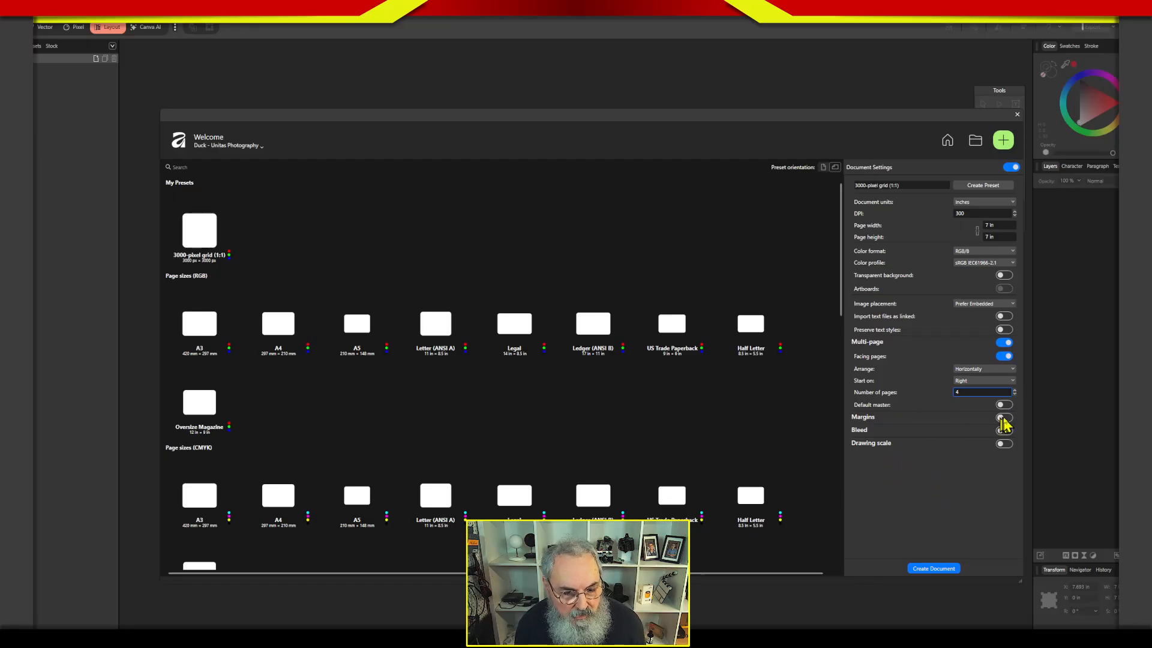
Enable margins for the new document and set all four linked margins to 0.5 in.
left_click(1000, 418)
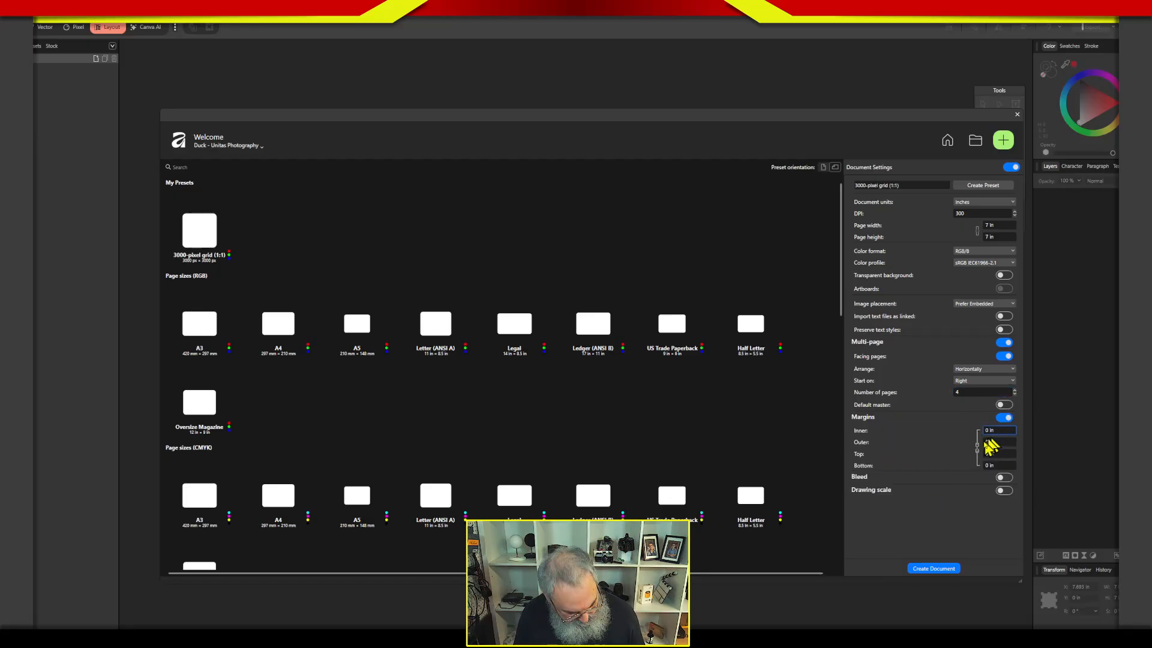
left_click(986, 432)
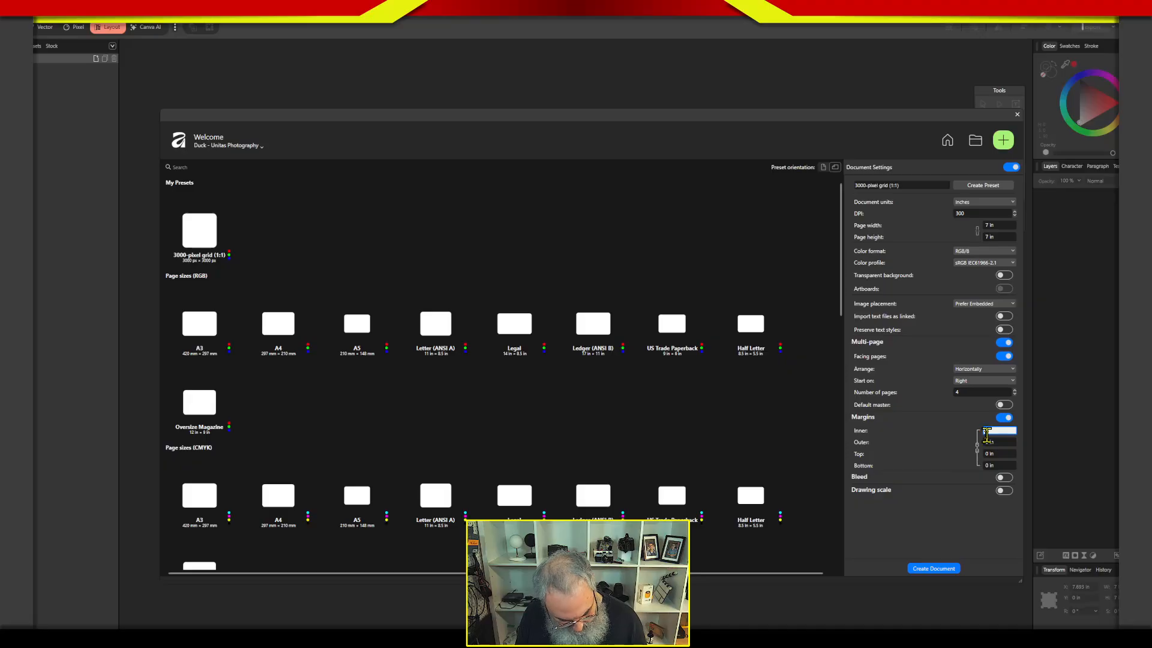
type("5")
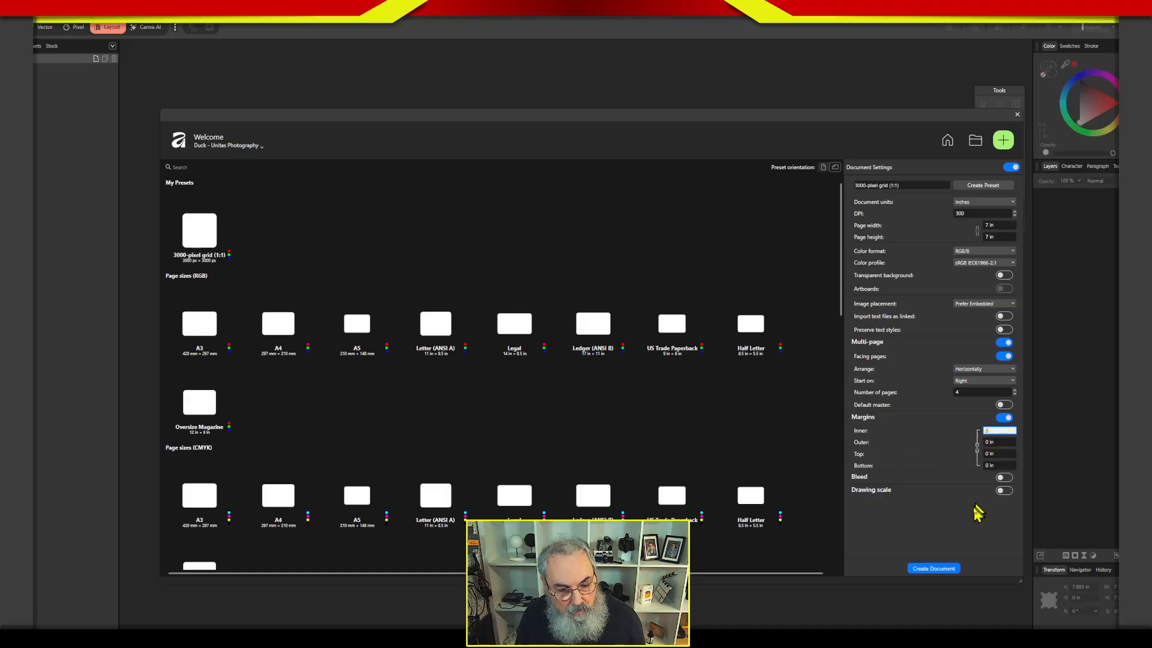
key("Tab")
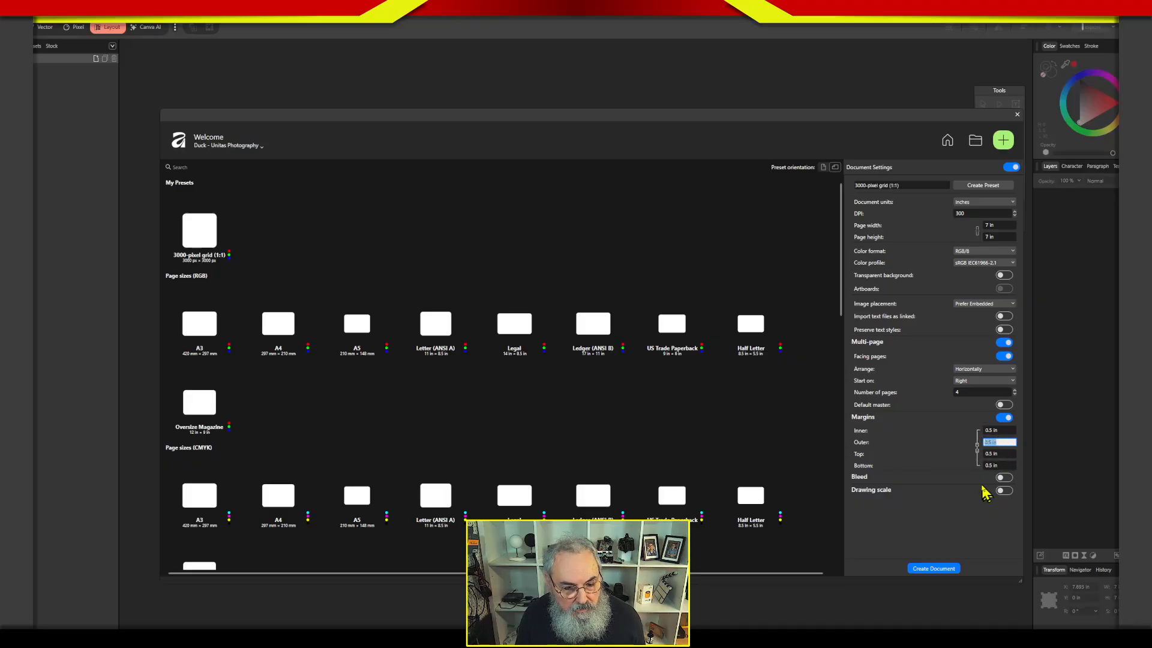
Enable bleed with all four linked sides at 0.125 in and create the document.
left_click(1000, 478)
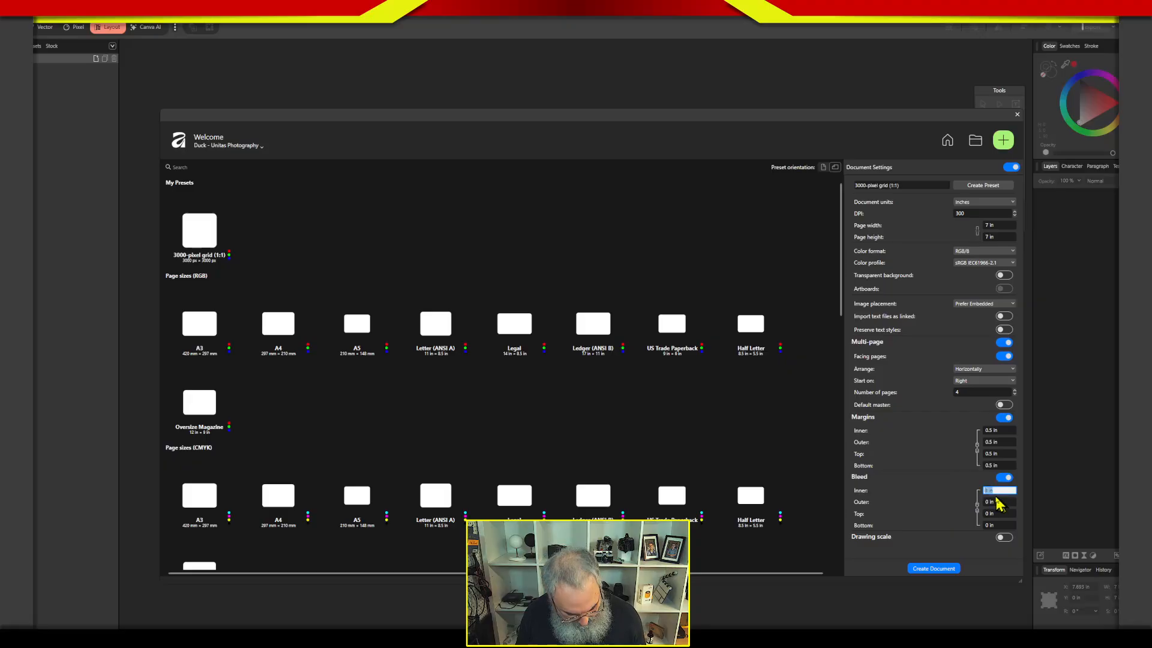
type(".125")
key("Tab")
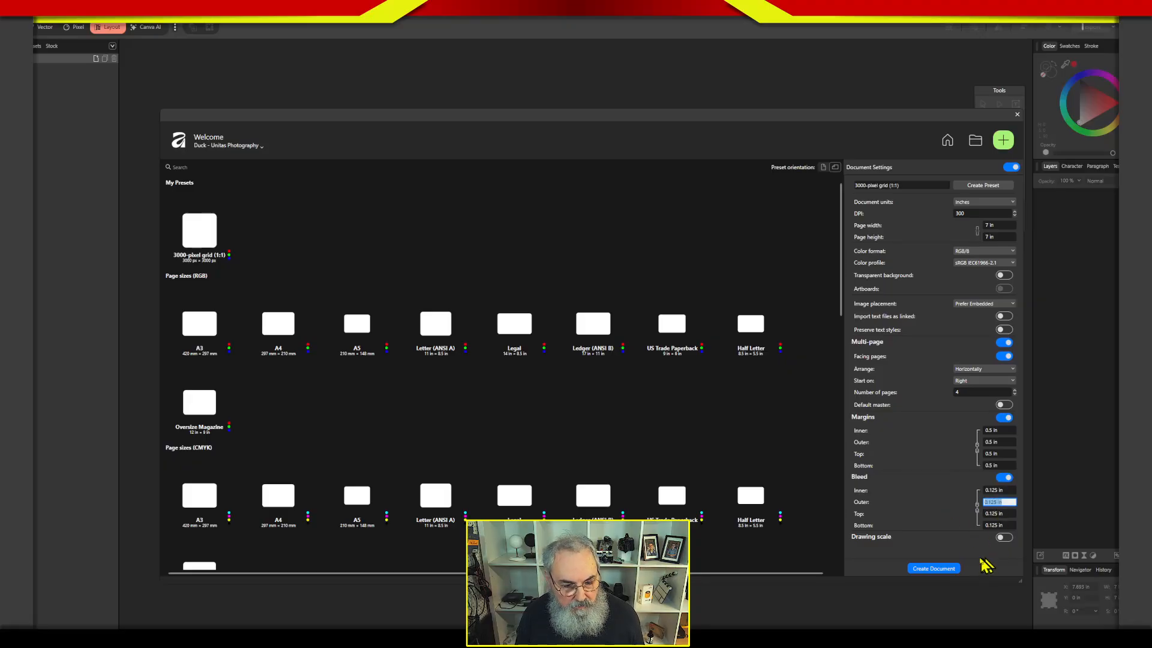
left_click(952, 570)
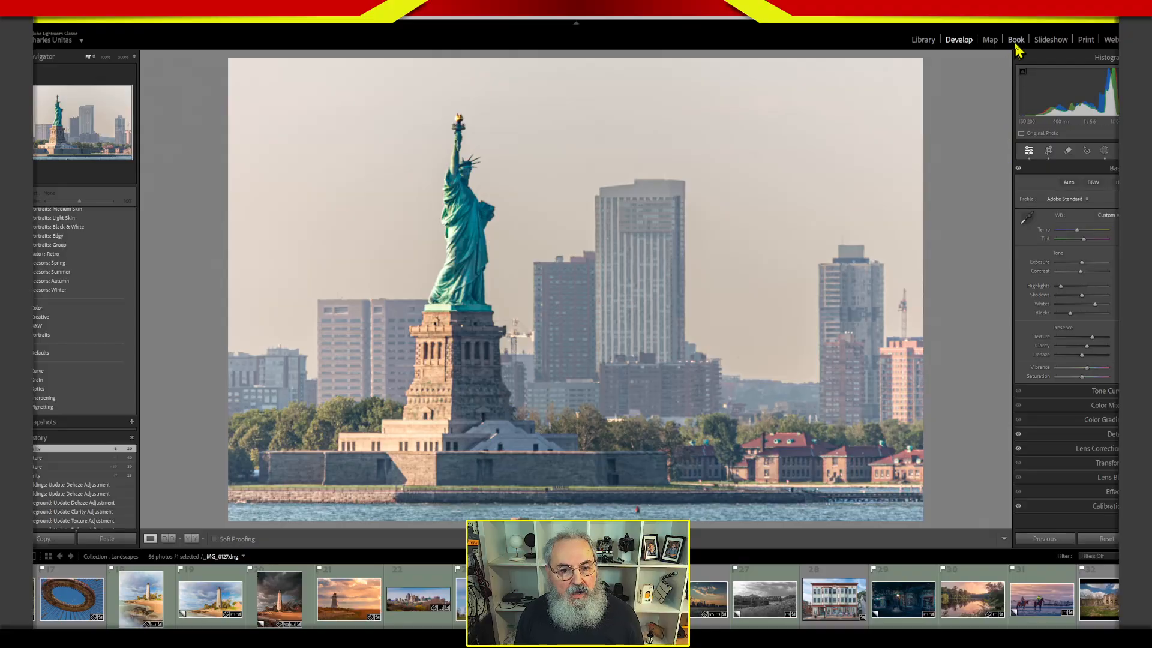
Switch to Lightroom Classic and examine the Landscapes book layout in the Book module from the cover to the final pages.
left_click(1016, 40)
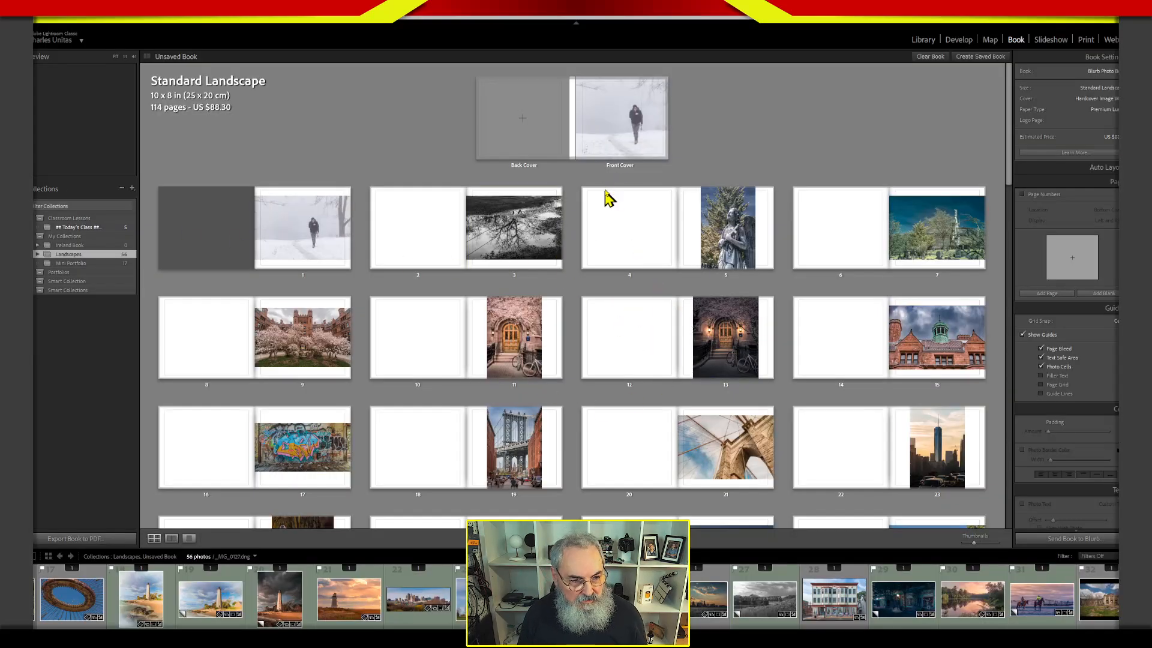
left_click_drag(1009, 139, 999, 465)
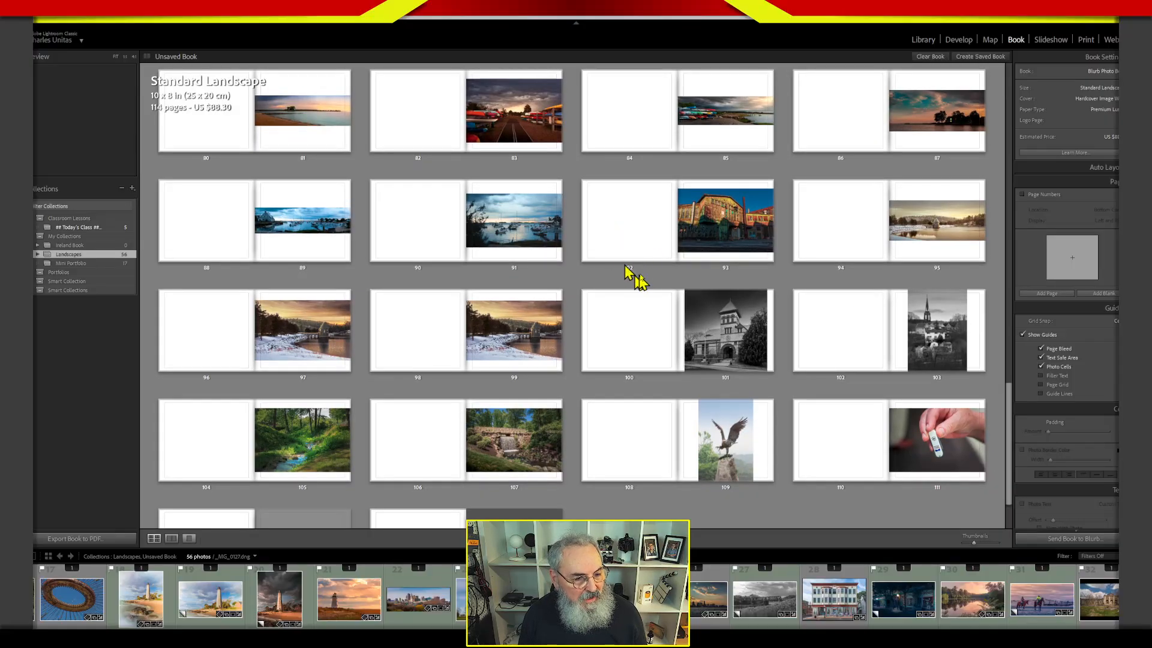
left_click_drag(1008, 390, 992, 99)
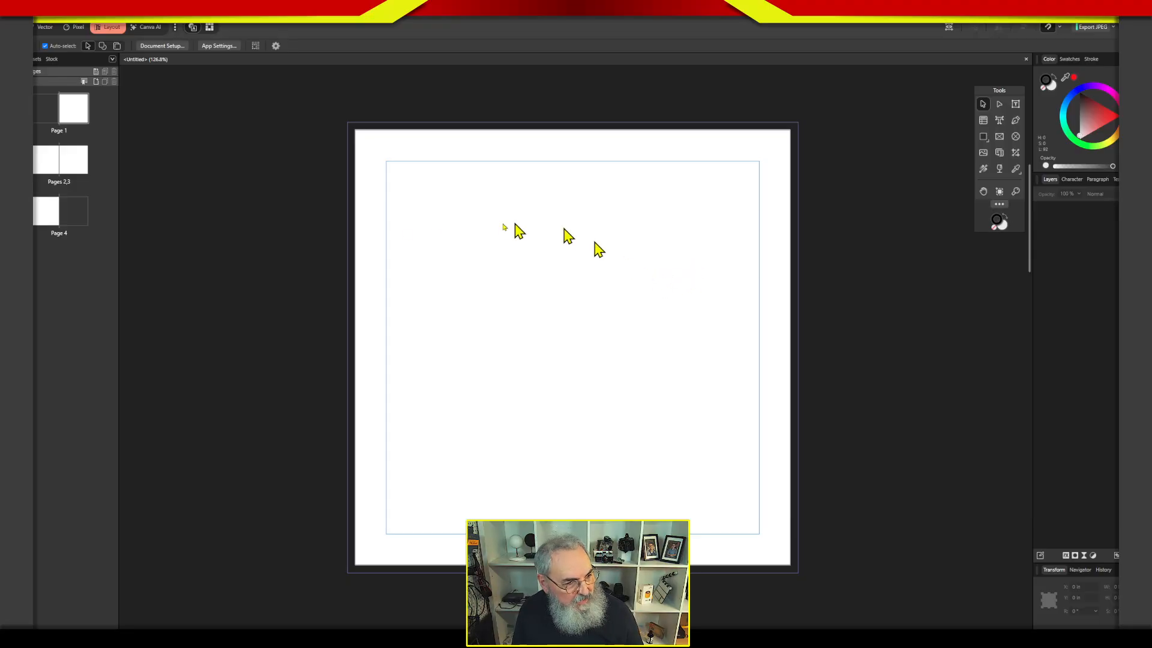
Back in the Affinity document, select Pages 2,3 and Page 4, widen the page list and expand its master pages section.
left_click(54, 159)
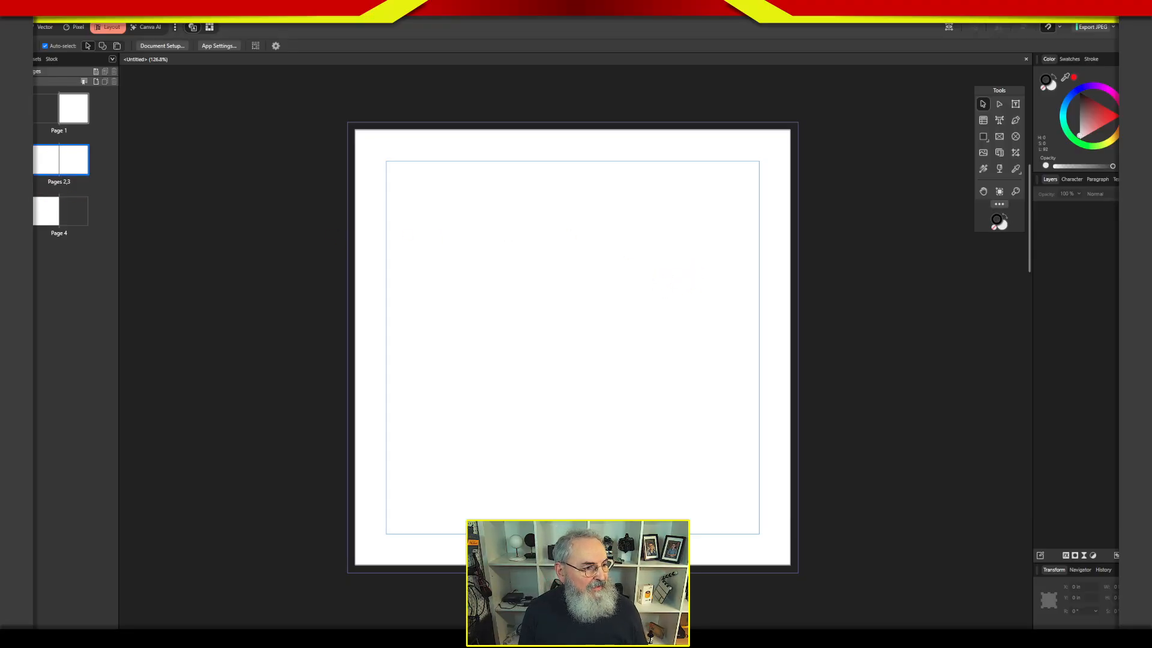
left_click(116, 258, "shift")
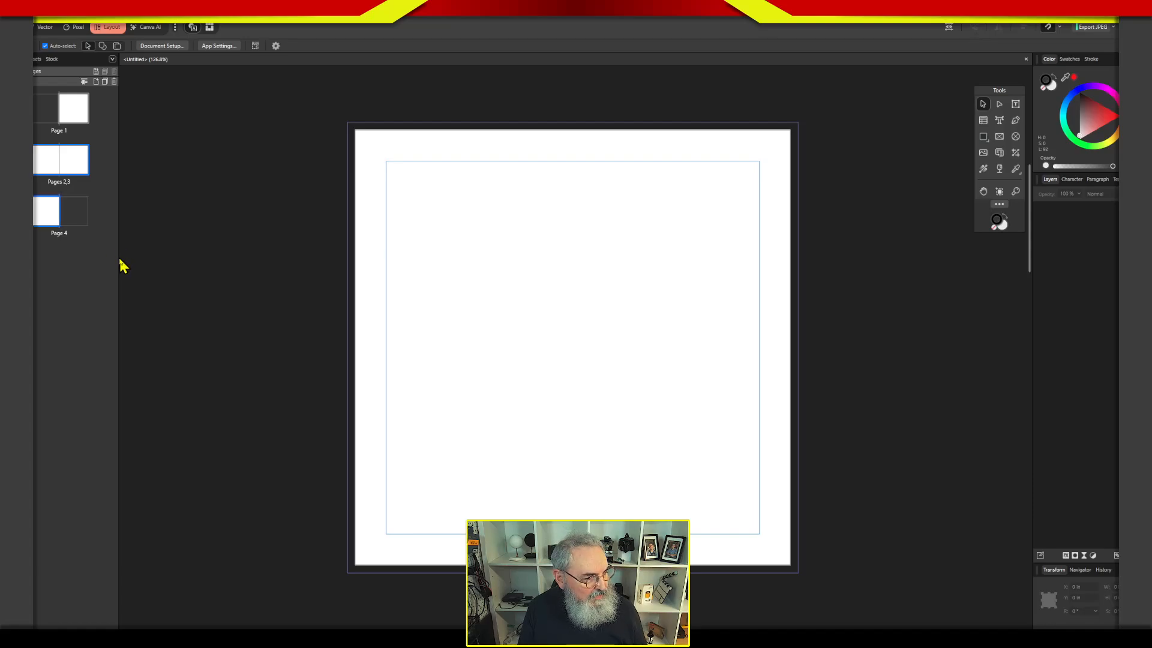
left_click_drag(118, 257, 140, 267)
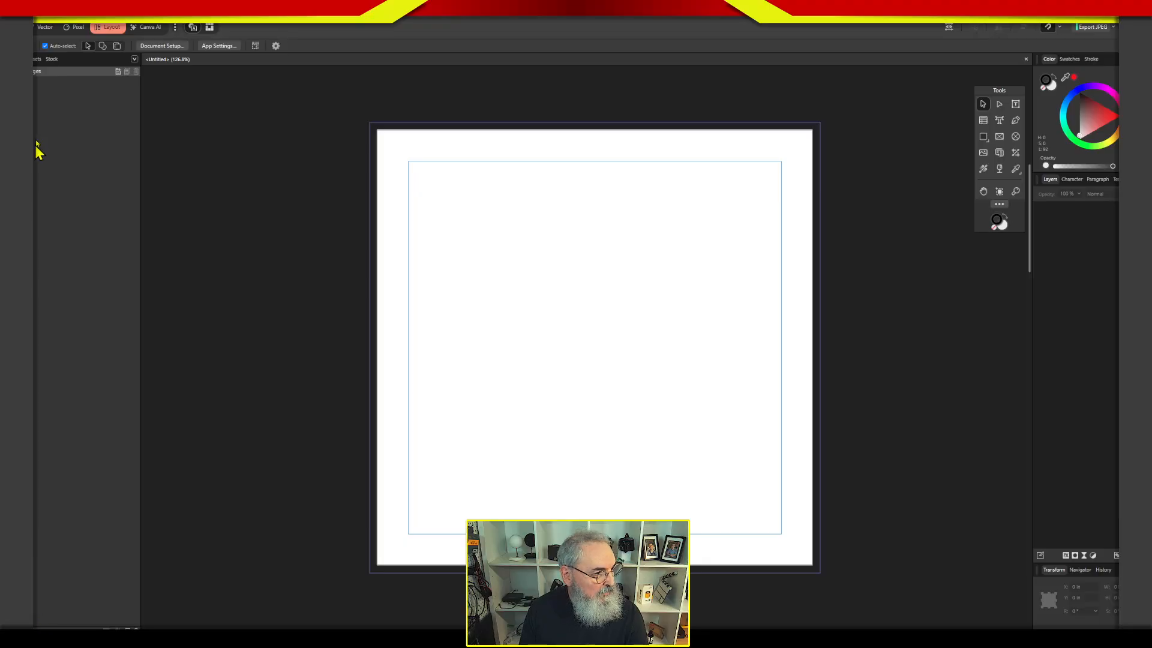
left_click(6, 71)
left_click(5, 72)
left_click(5, 71)
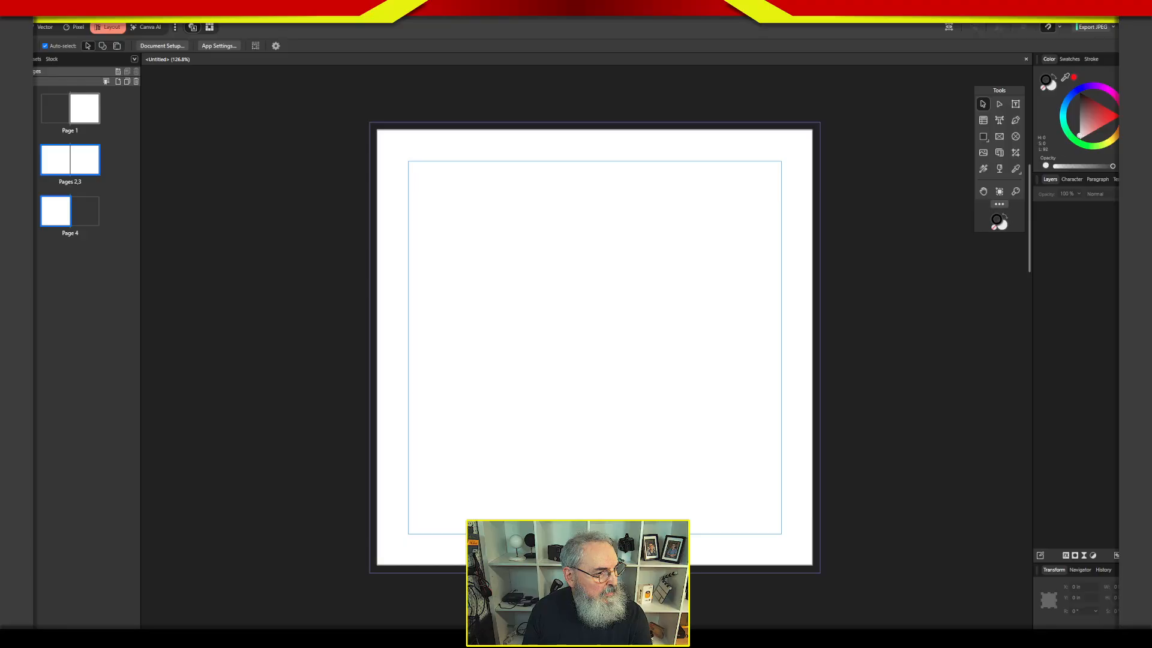
left_click(97, 71)
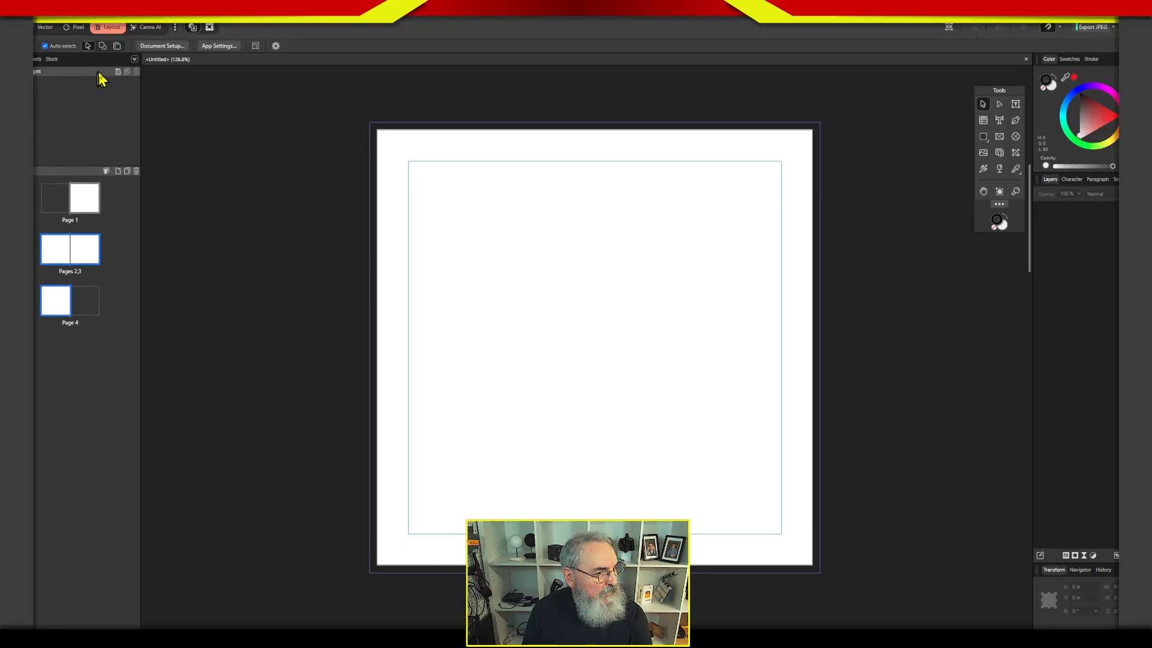
Add a two-page facing master named Deckled Edge, keeping the 7 in page size and 0.5 in margins.
left_click(117, 72)
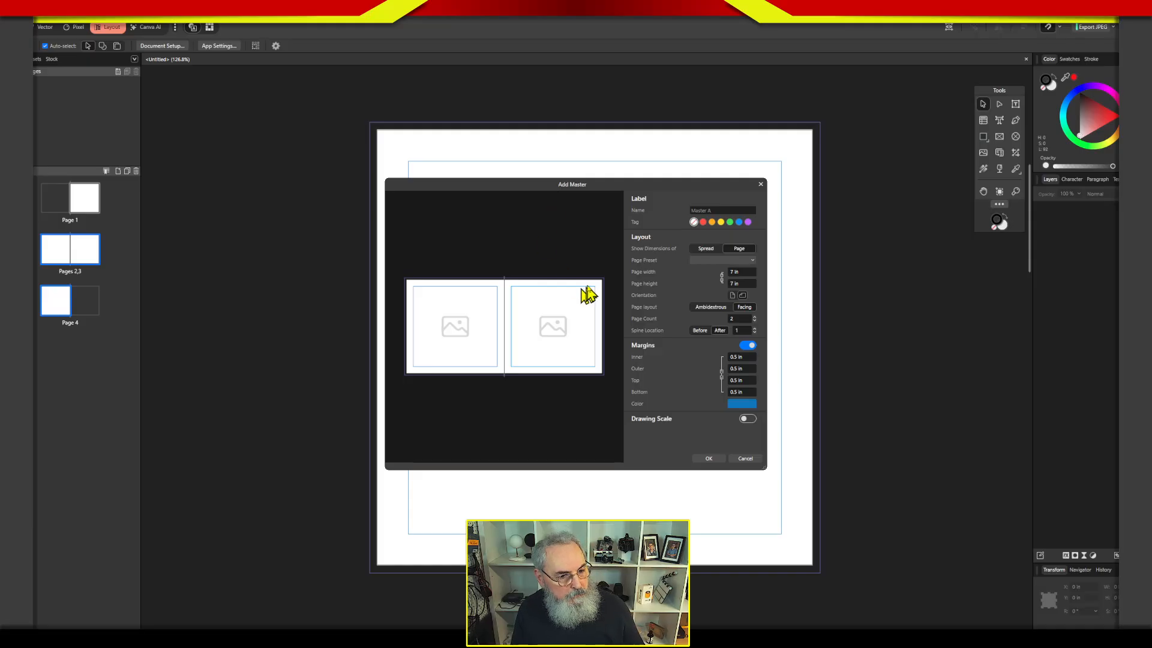
left_click(723, 210)
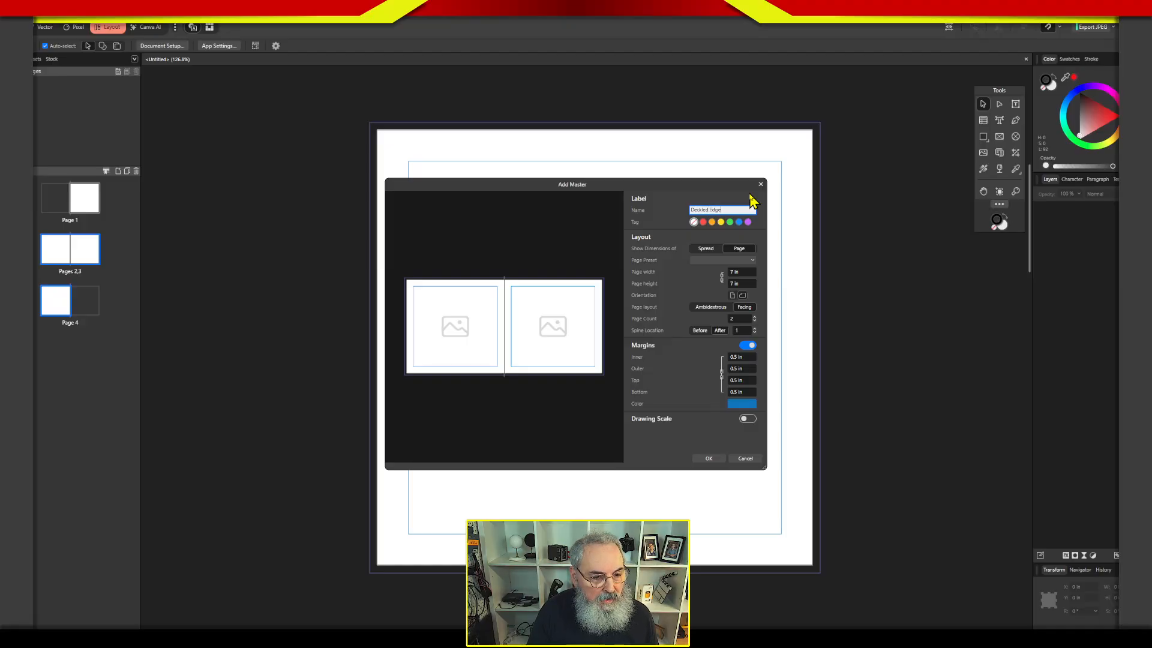
key("Return")
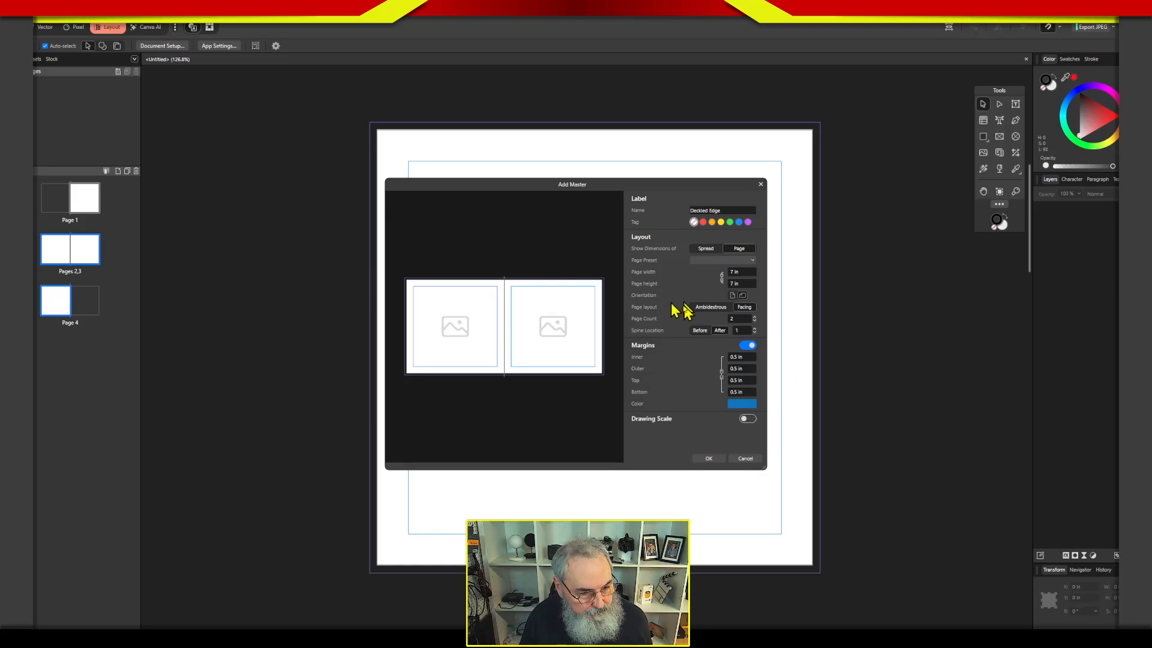
left_click(711, 459)
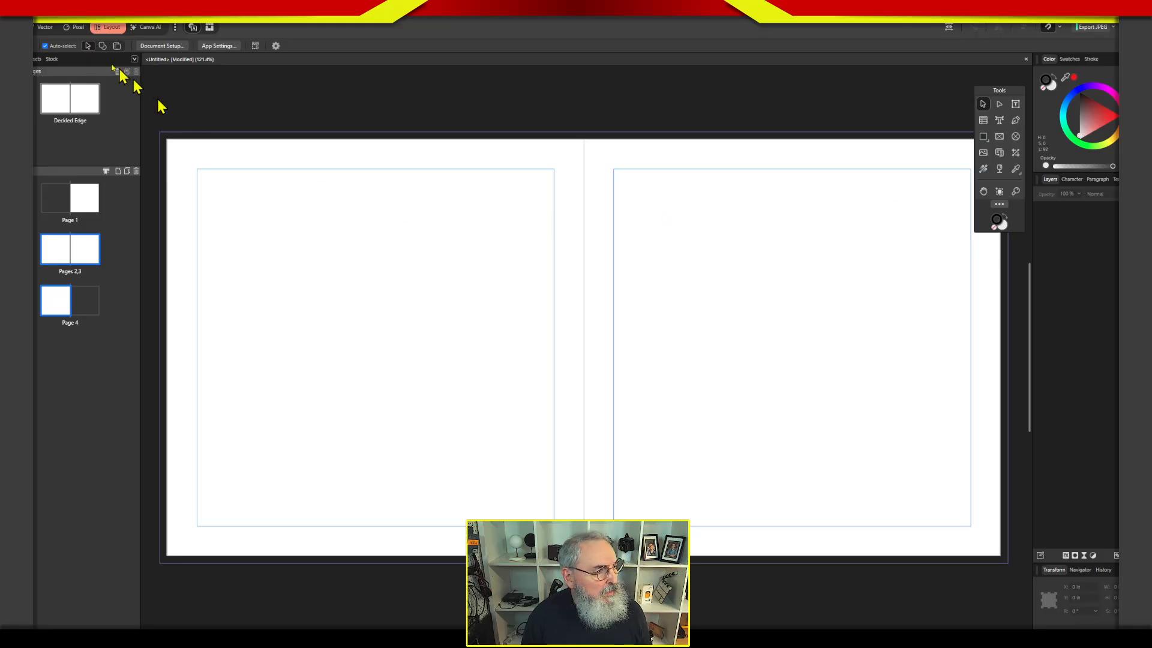
In the Vector studio, draw a ragged freehand shape with the Pencil Tool across the top of the master's left page, looping above the page.
left_click(47, 27)
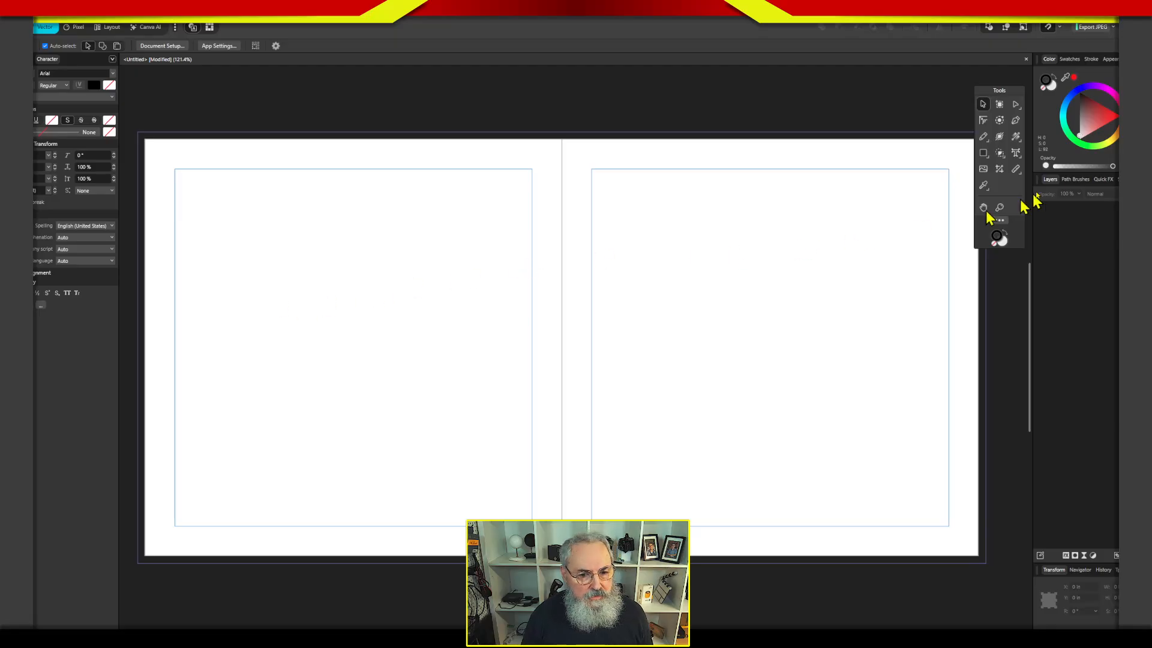
left_click(991, 141)
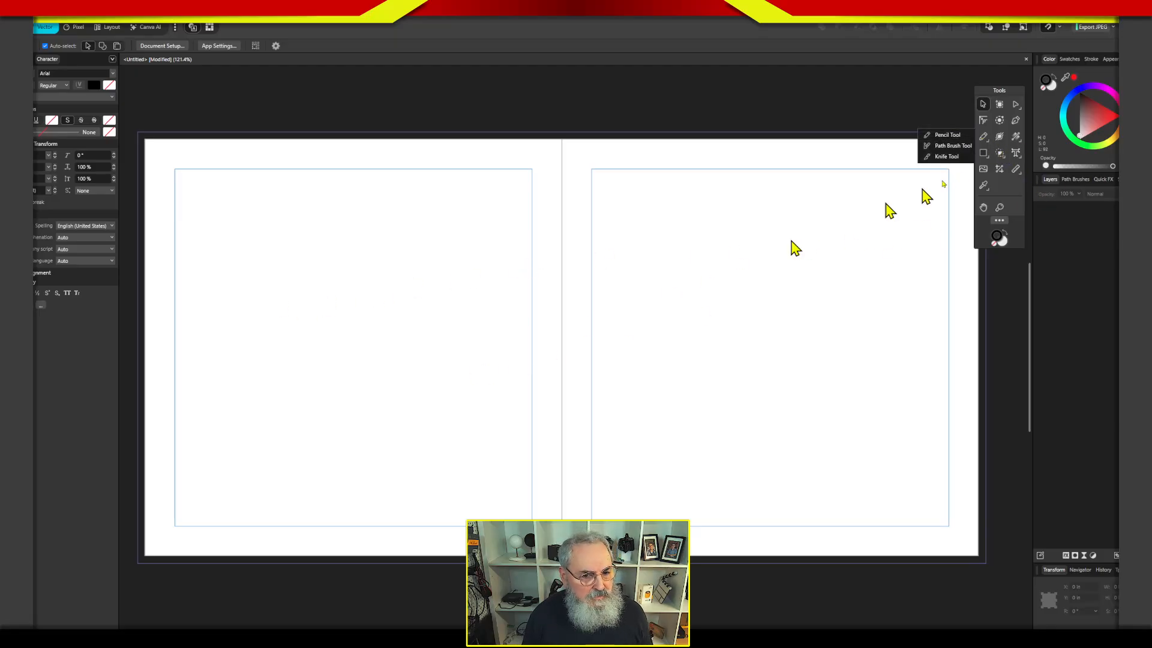
left_click(144, 194)
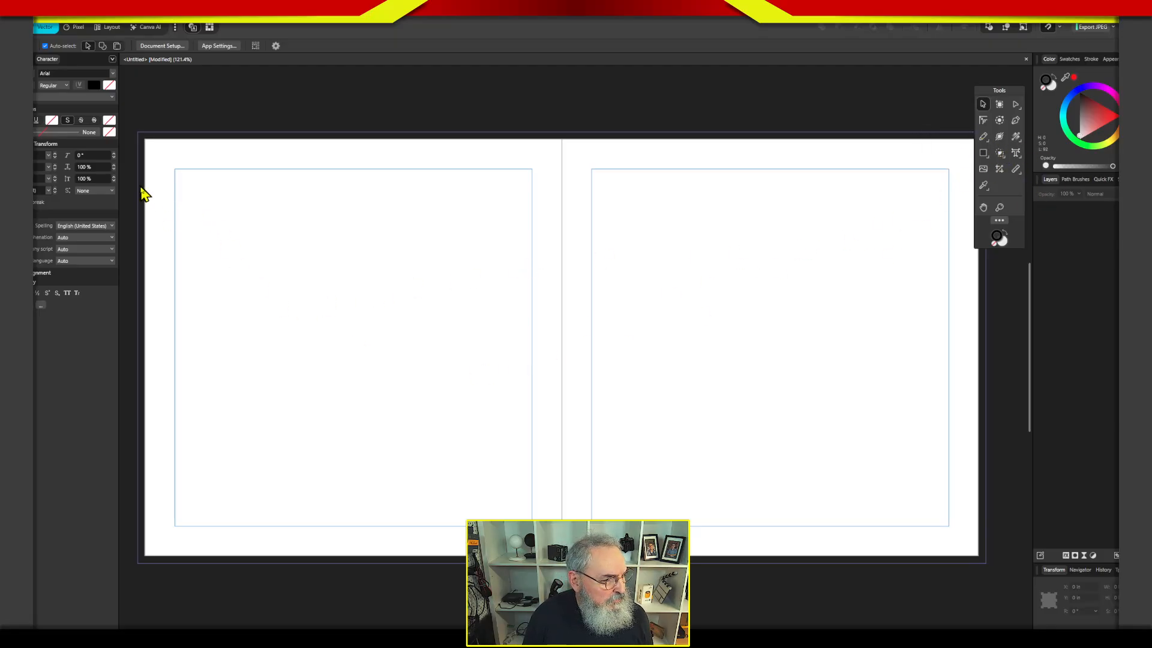
left_click(985, 137)
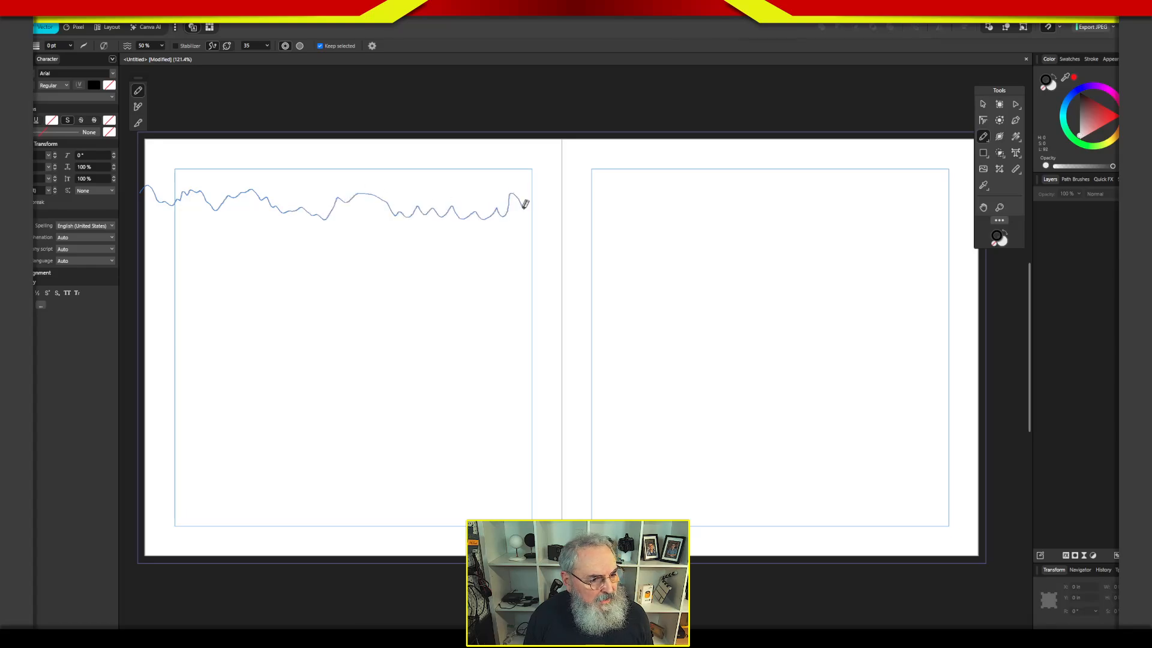
mouse_move(556, 136)
left_mouse_down()
mouse_move(542, 114)
mouse_move(224, 100)
mouse_move(162, 113)
left_mouse_up()
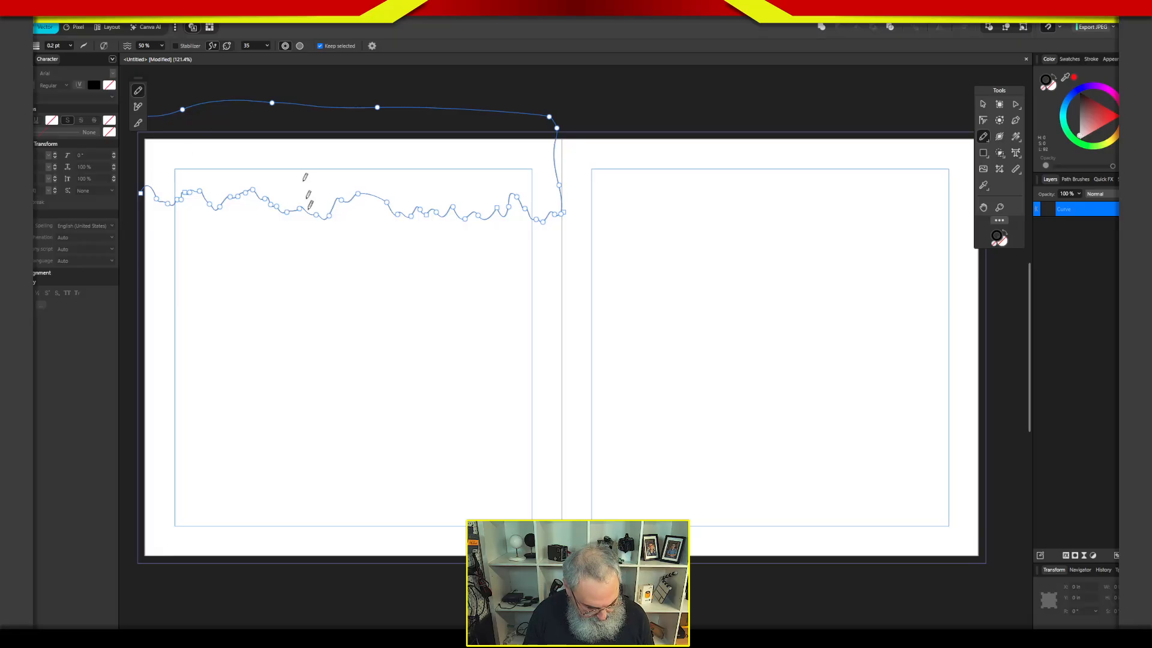
Move the ragged curve's left end node out to the bleed edge and delete the surplus nodes along its upper and right sides.
left_click_drag(316, 270, 462, 278)
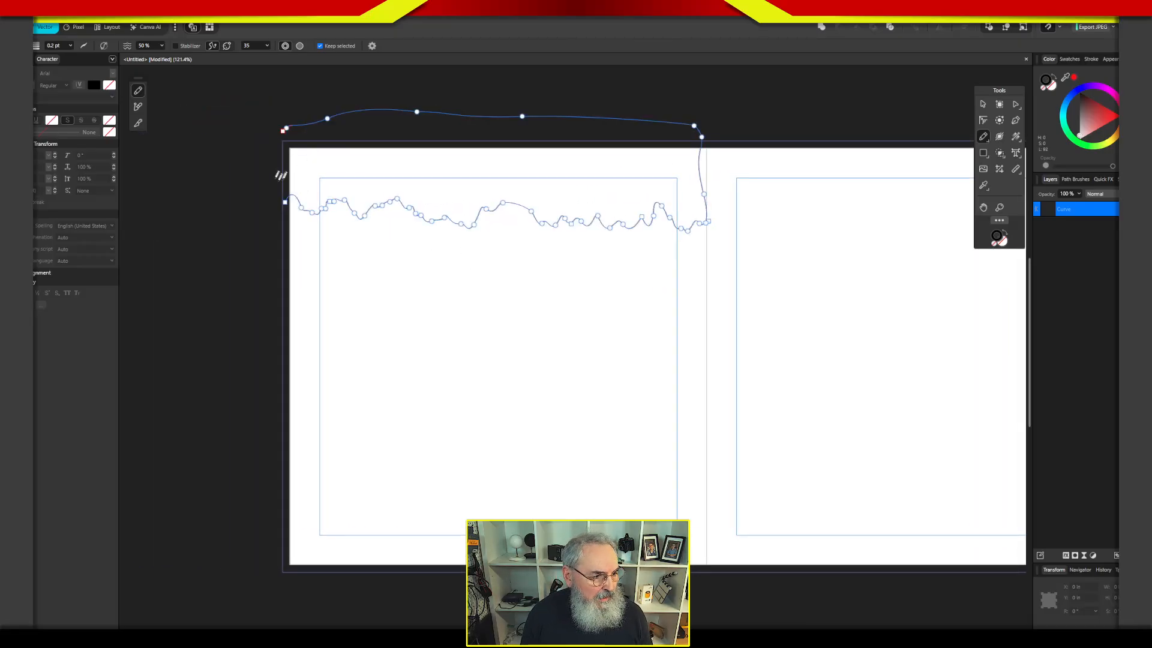
left_click(1015, 104)
left_click(285, 203)
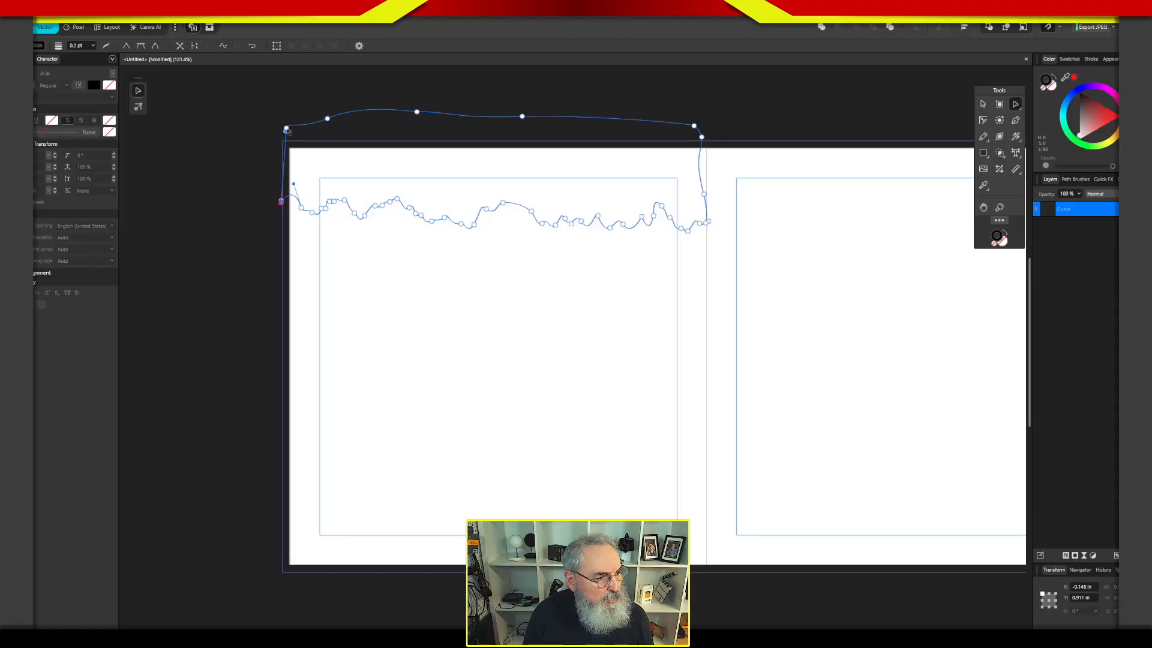
left_click_drag(318, 89, 711, 136)
key("Delete")
left_click_drag(688, 186, 728, 207)
key("Delete")
Align the ragged shape's right-side nodes with the spine and its upper corner nodes with the bleed edge.
left_click(710, 223)
left_click(711, 219)
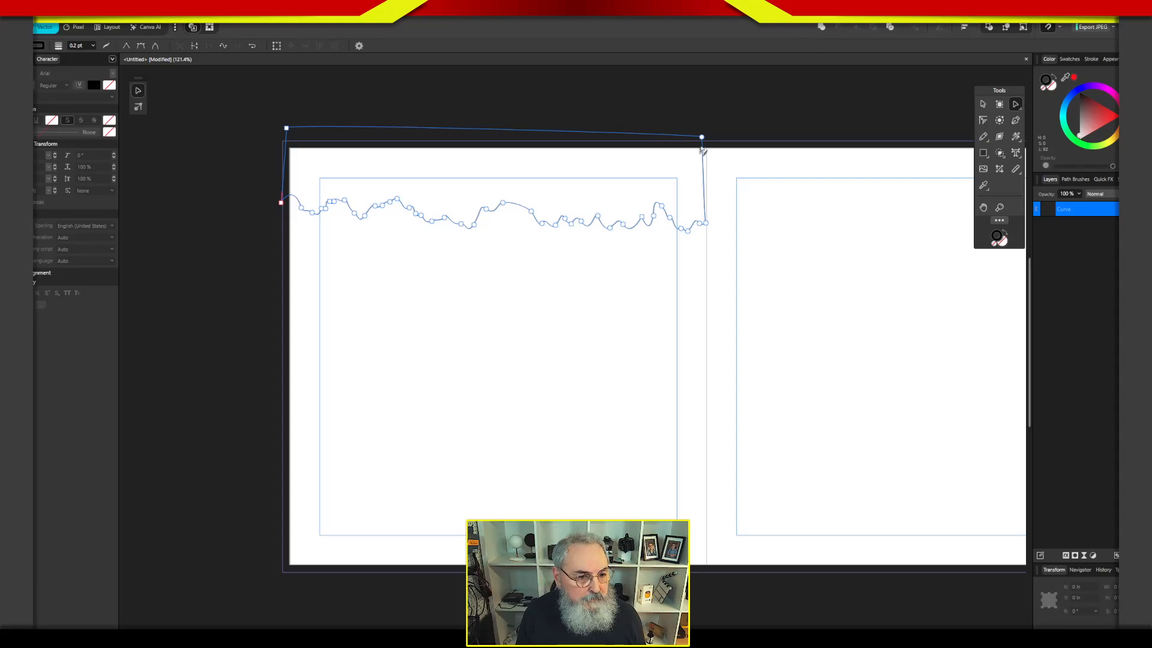
left_click_drag(702, 138, 707, 143)
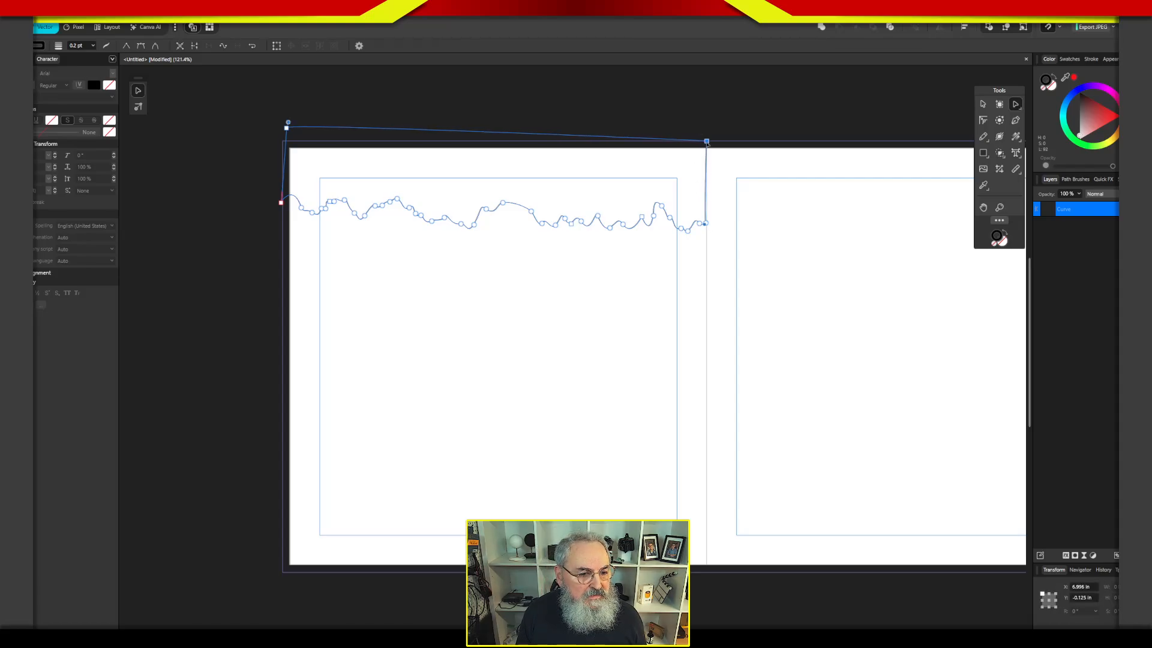
left_click(709, 225)
left_click_drag(706, 224, 710, 227)
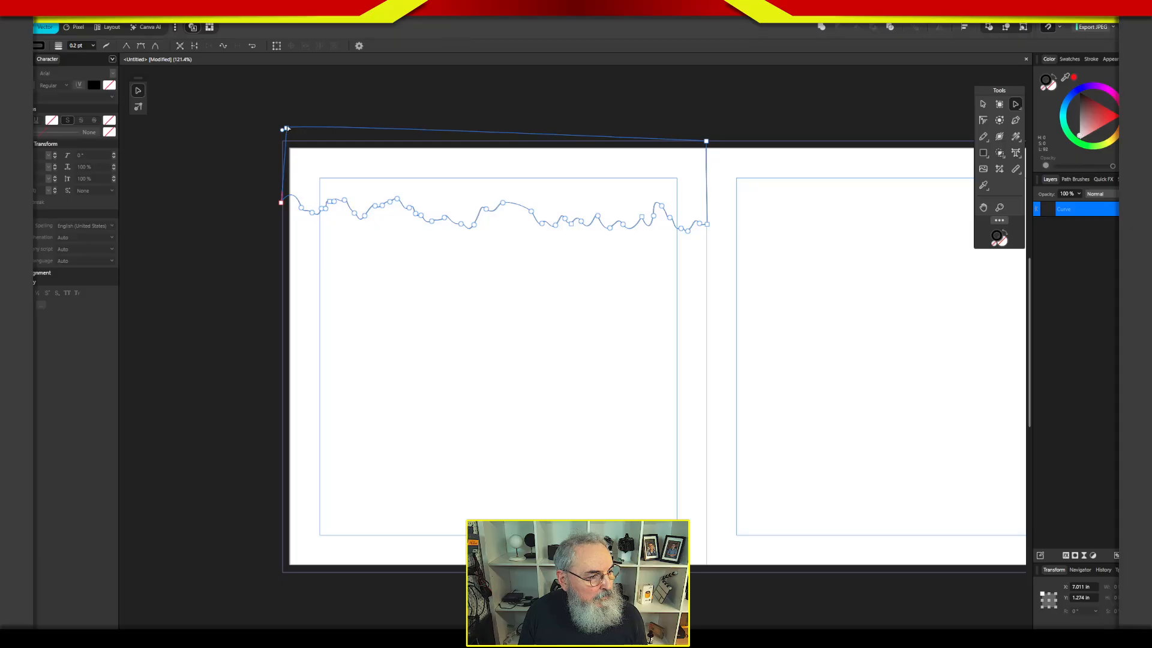
left_click(291, 137)
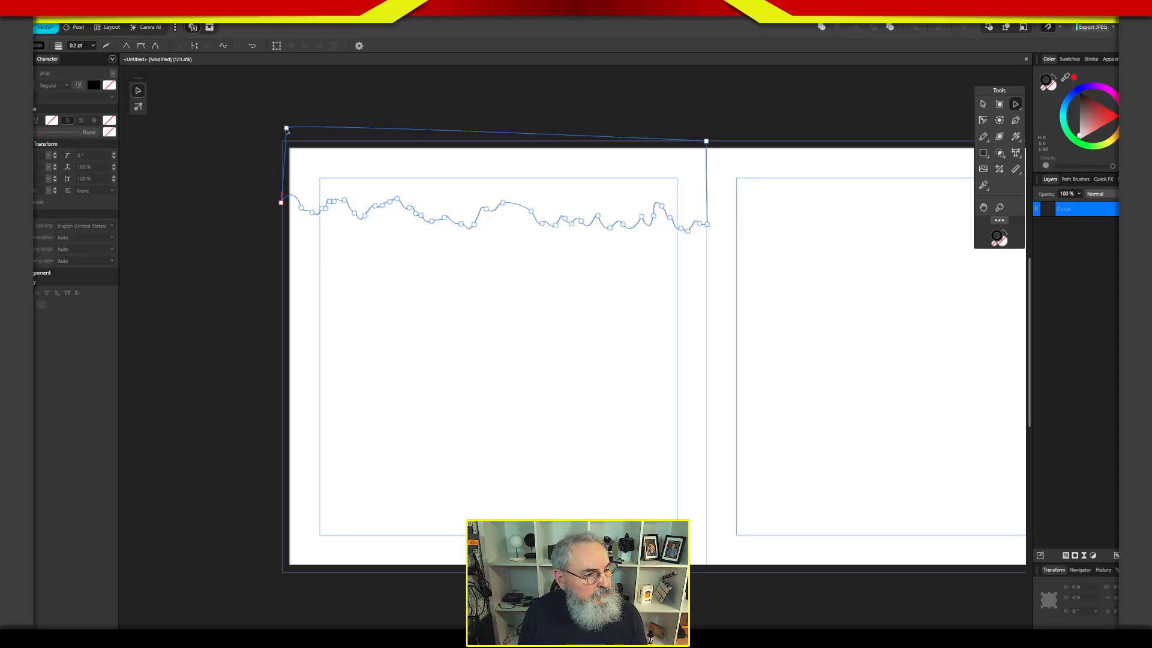
left_click(286, 128)
left_click_drag(287, 129, 280, 142)
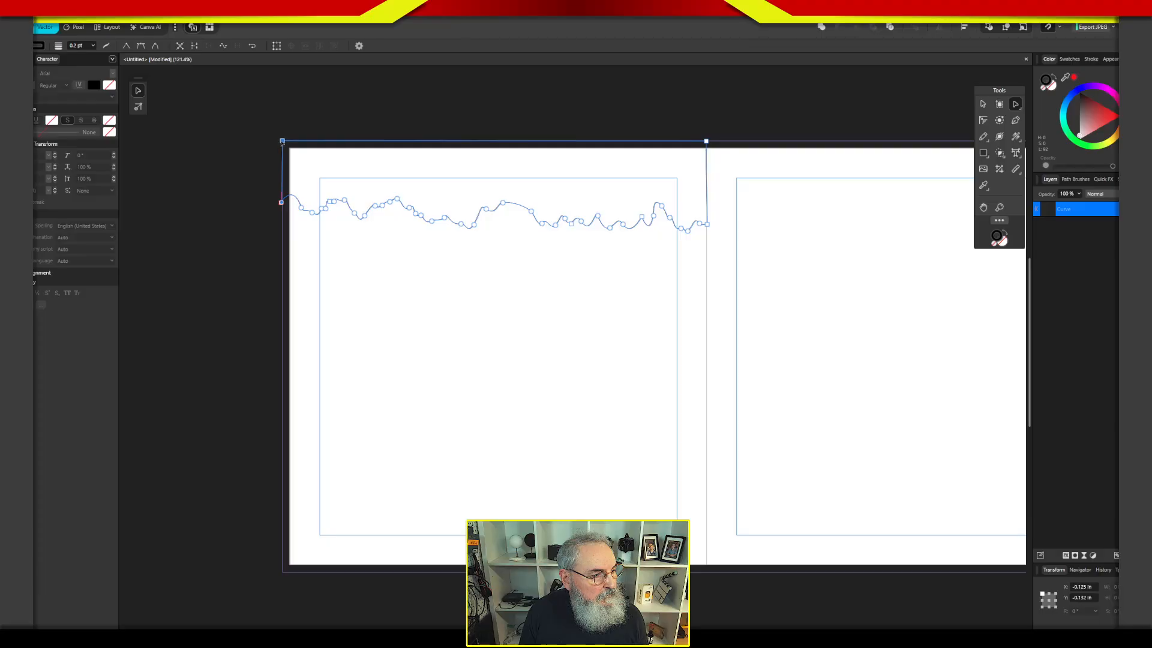
Fill the ragged shape with black and place a copy rotated 180° along the left page's bottom bleed edge.
left_click(1054, 77)
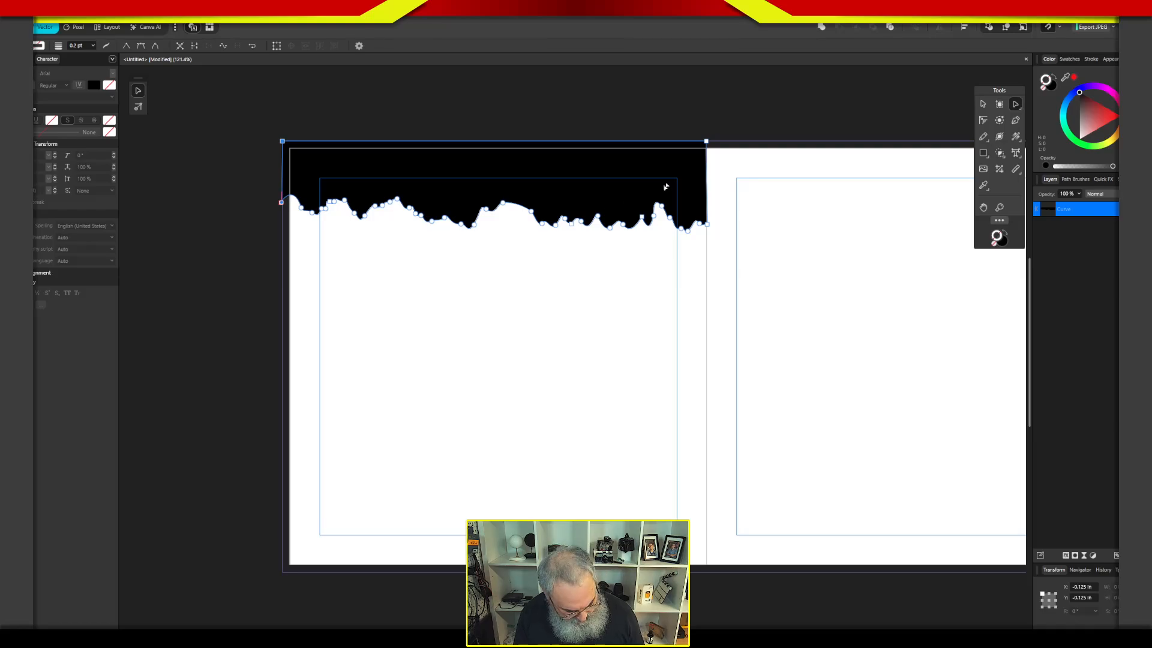
key("v")
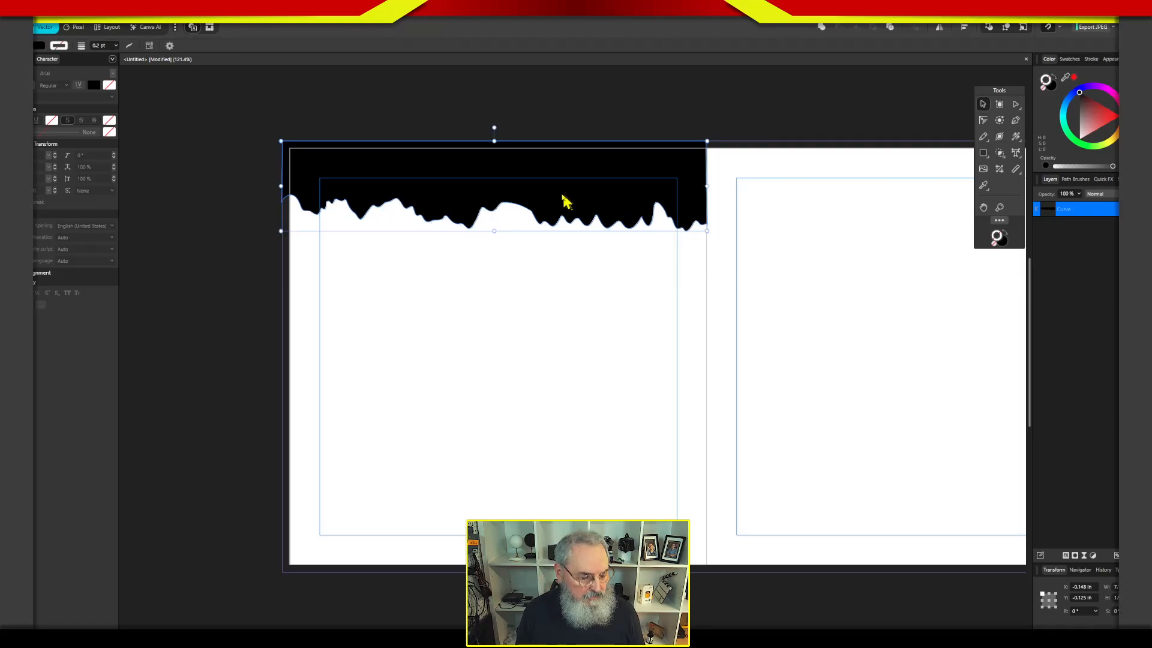
left_click_drag(579, 205, 609, 396)
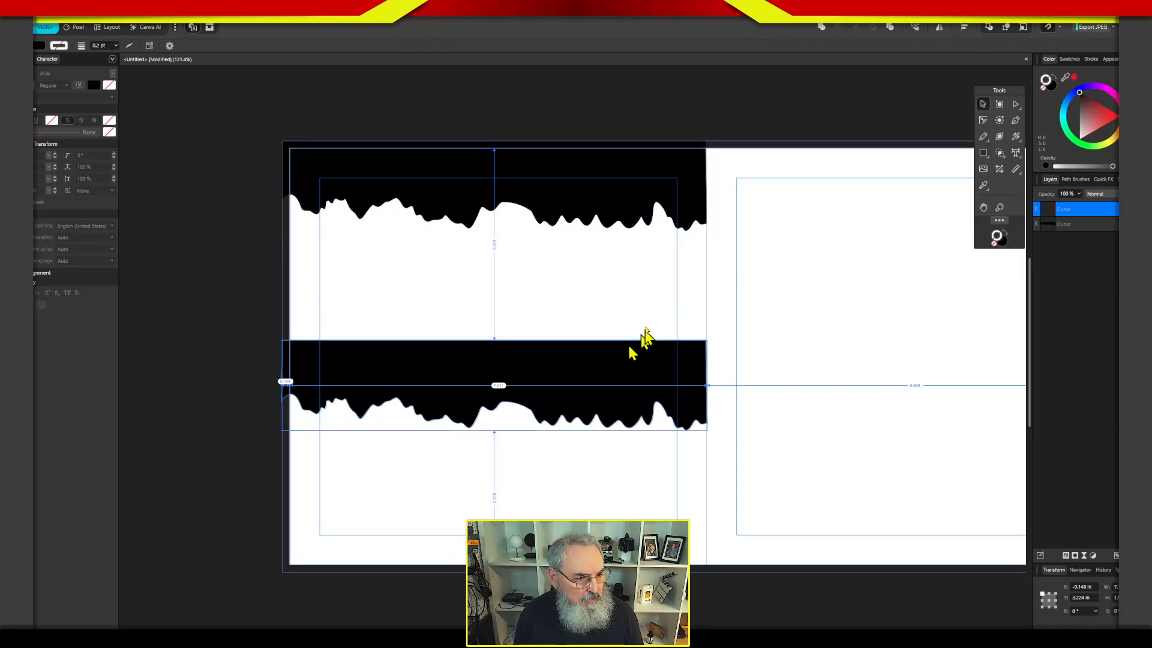
left_click_drag(496, 328, 493, 507)
left_click_drag(547, 421, 560, 563)
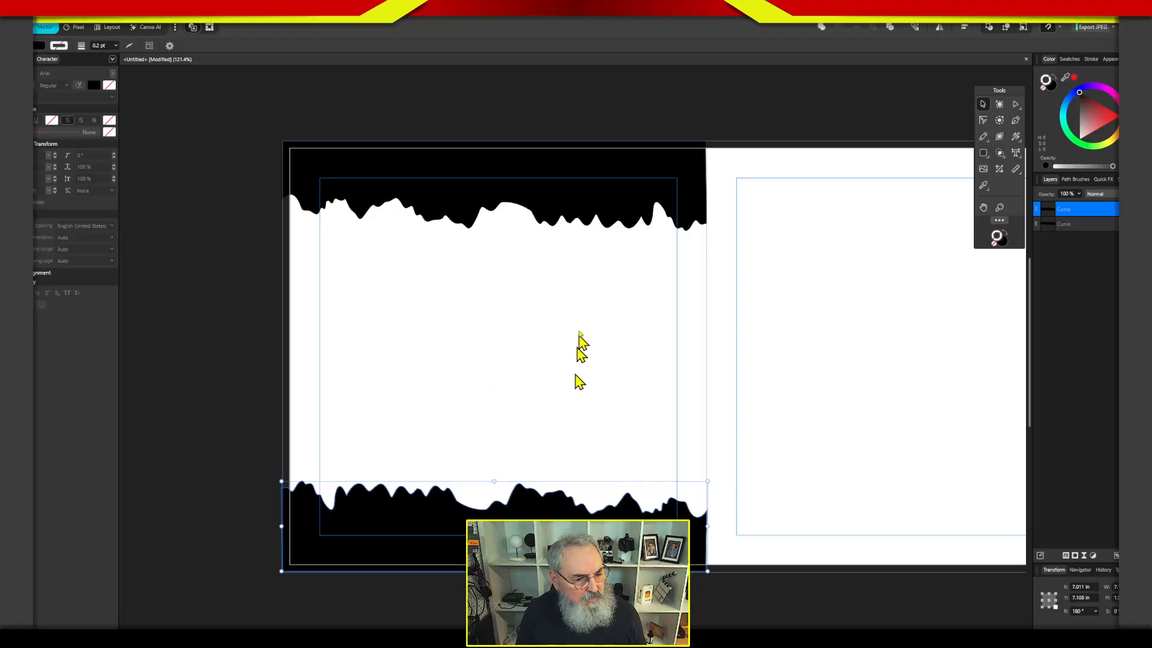
Reduce the height of the upper ragged shape on the left page, keeping its outer edge on the bleed.
key("ctrl+d")
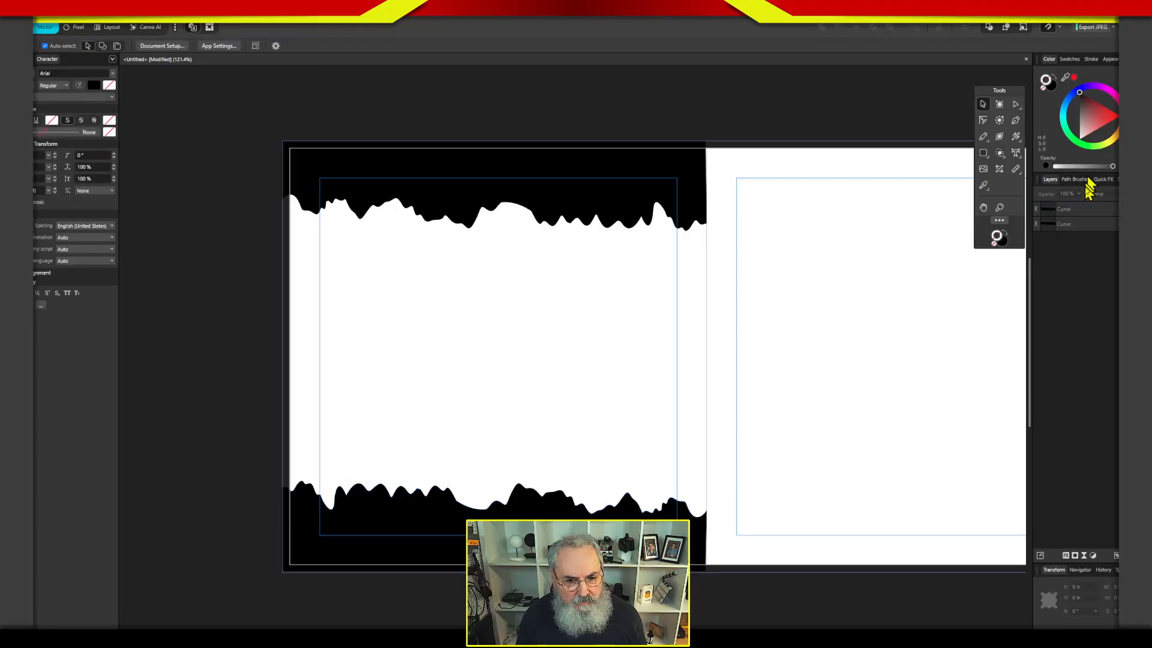
left_click(1086, 208)
left_click(1087, 224)
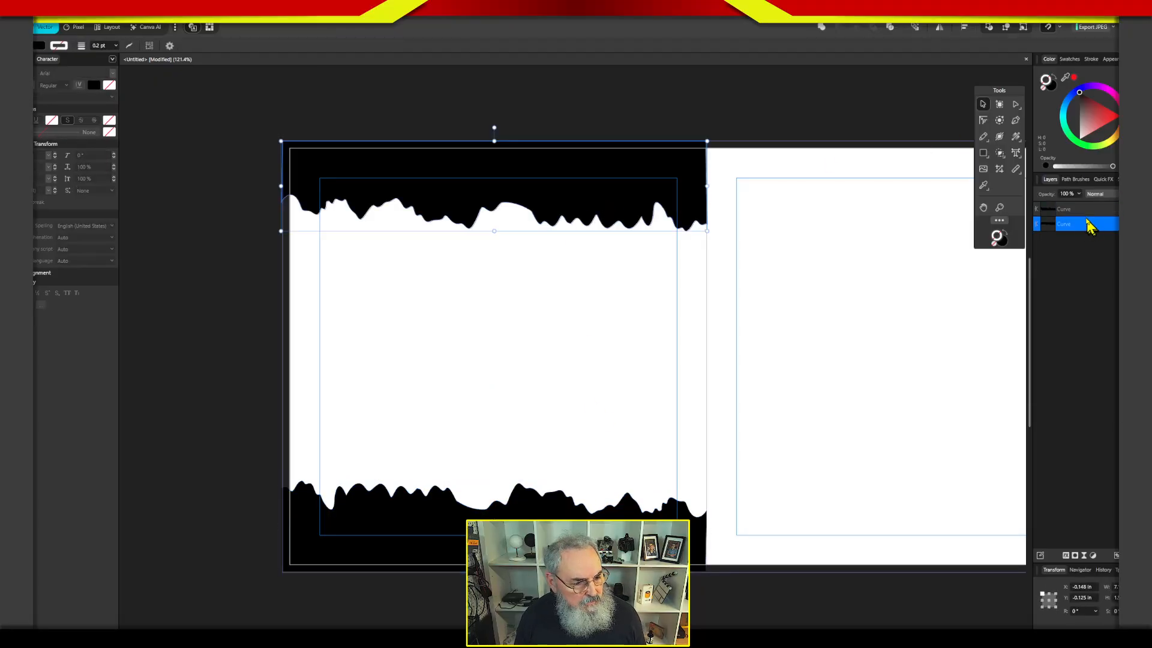
left_click_drag(494, 230, 494, 208)
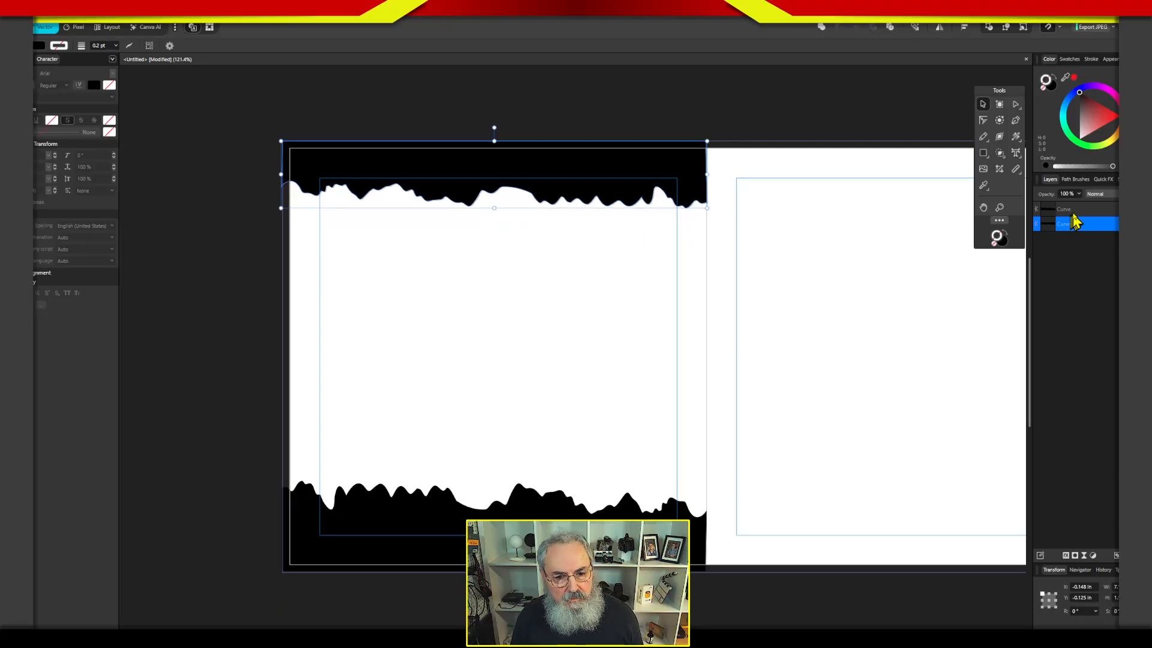
Merge the upper and lower ragged shapes into a single object with Boolean Add and fill it with muted red.
left_click(1087, 215, "shift")
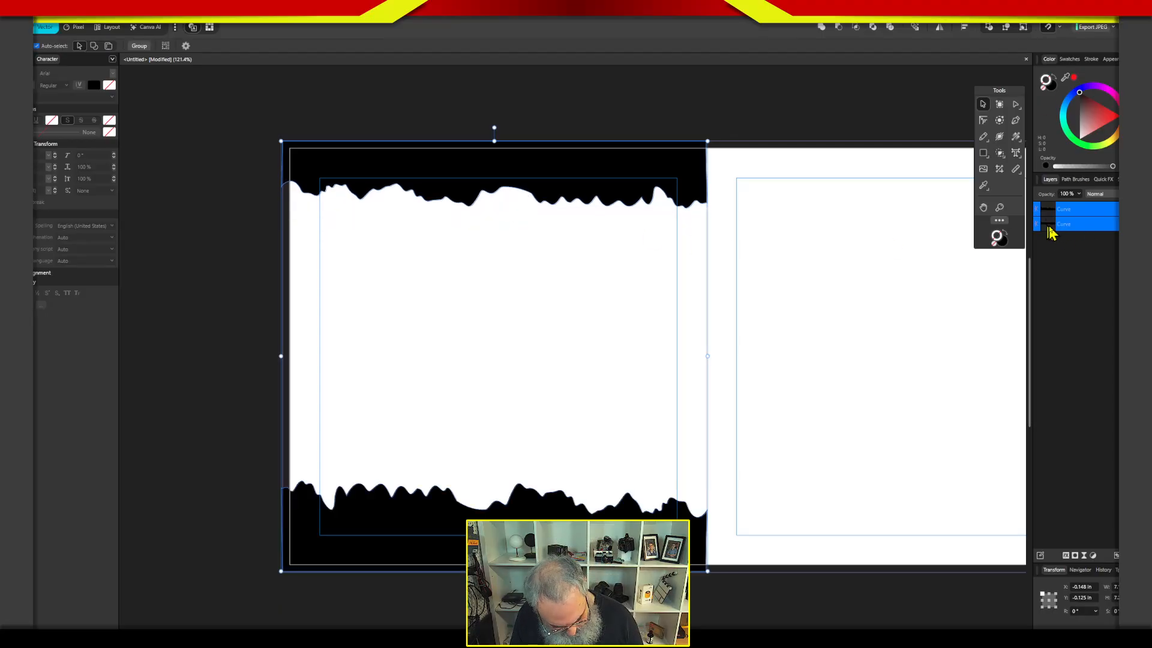
key("ctrl+alt+a")
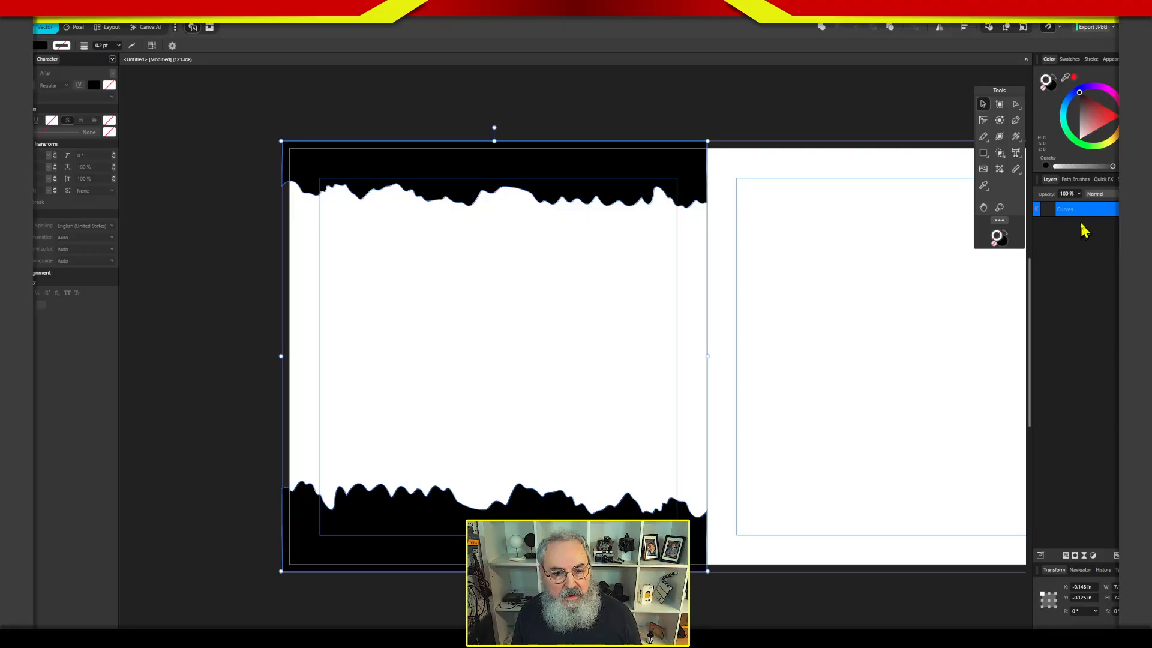
left_click_drag(1106, 122, 1095, 121)
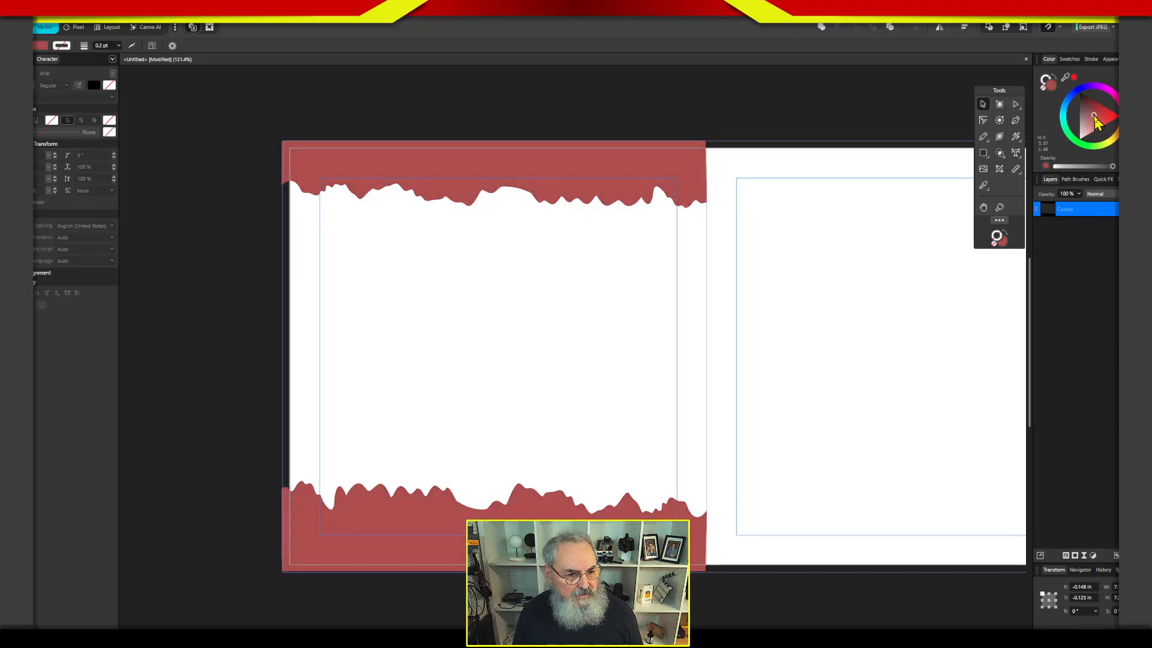
Move the merged shape's outer corner nodes at the spine so its upper and lower side edges run straight, then deselect it.
key("a")
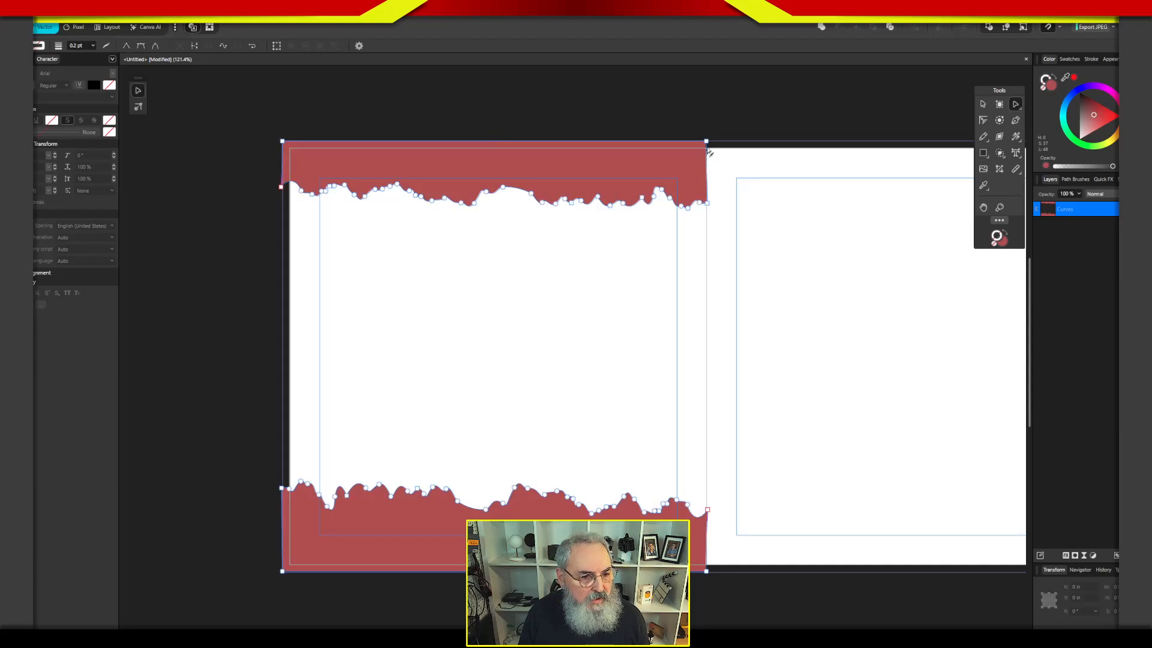
left_click(707, 142)
left_click_drag(708, 144, 709, 145)
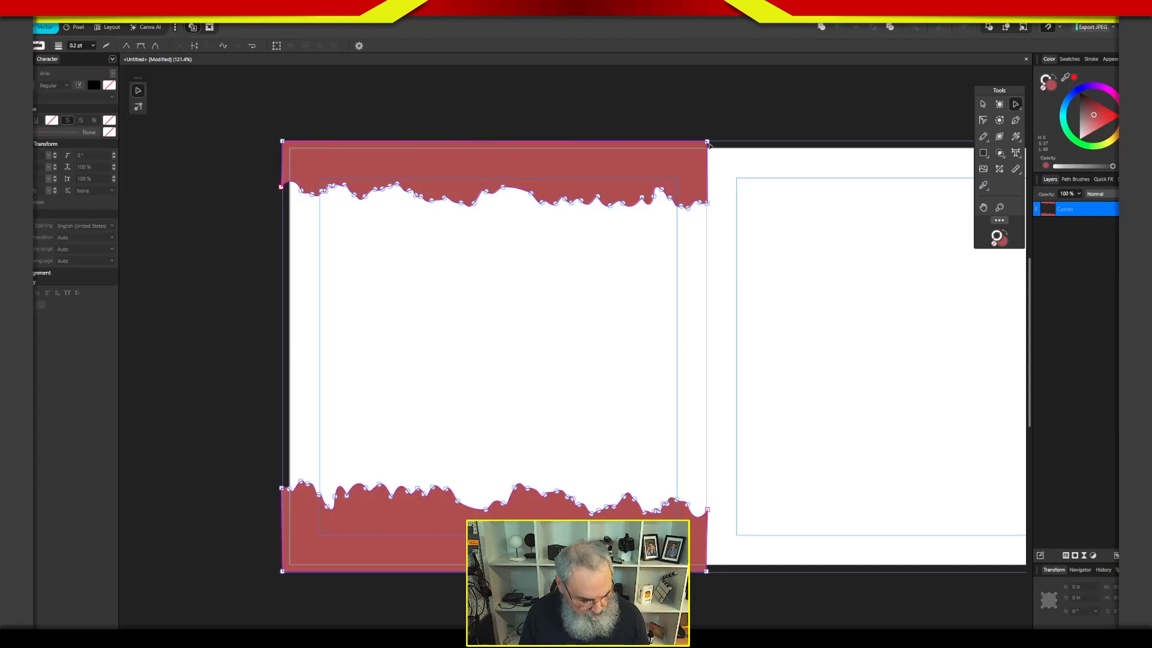
double_click(709, 144)
double_click(708, 144)
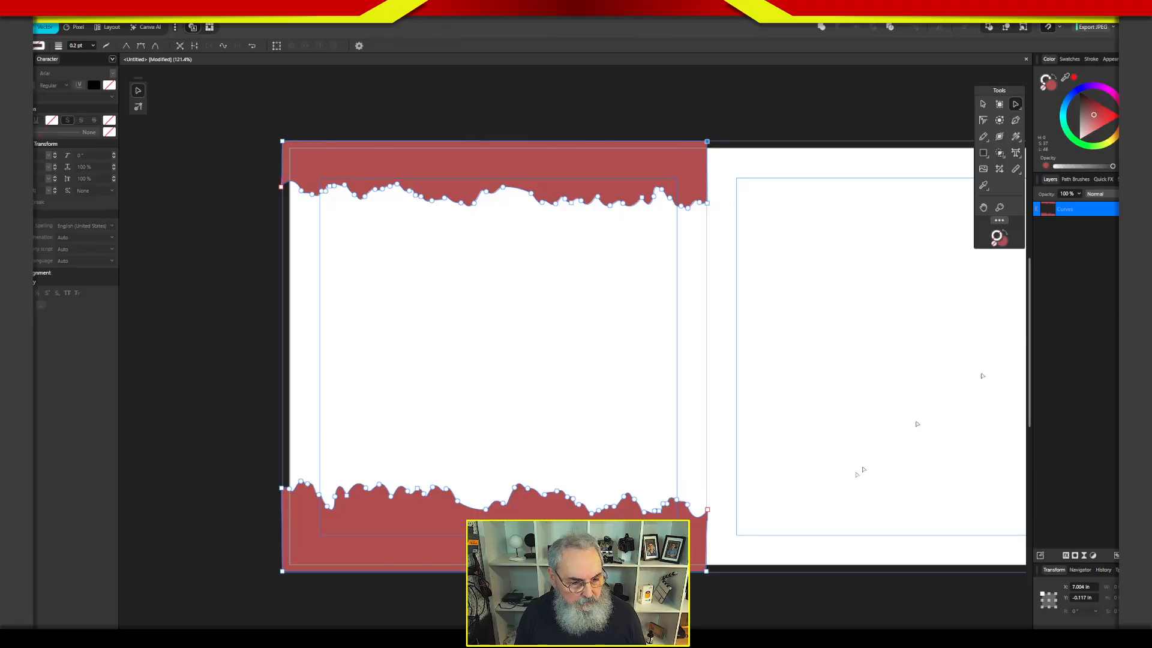
left_click(707, 571)
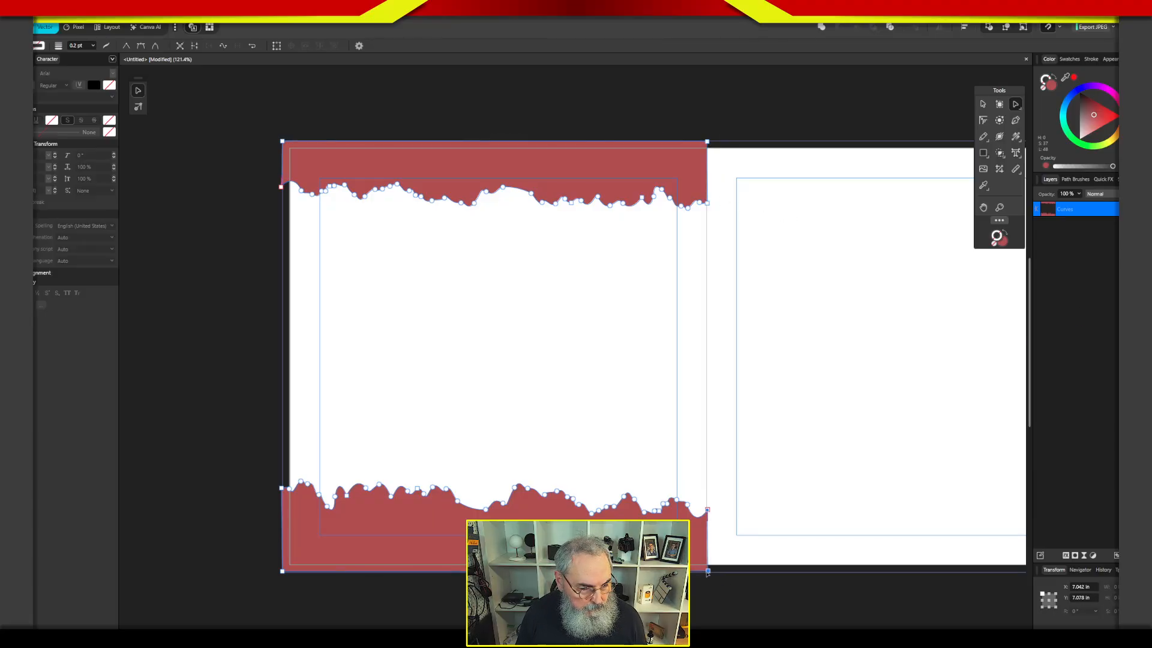
left_click(1077, 237)
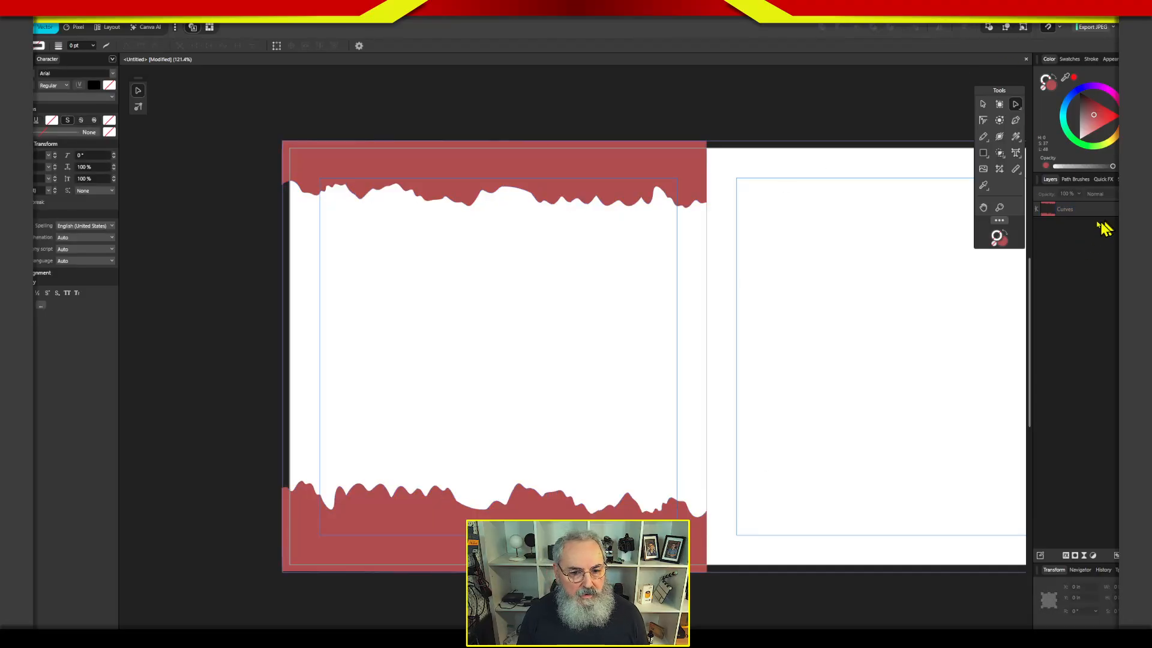
left_click(1015, 153)
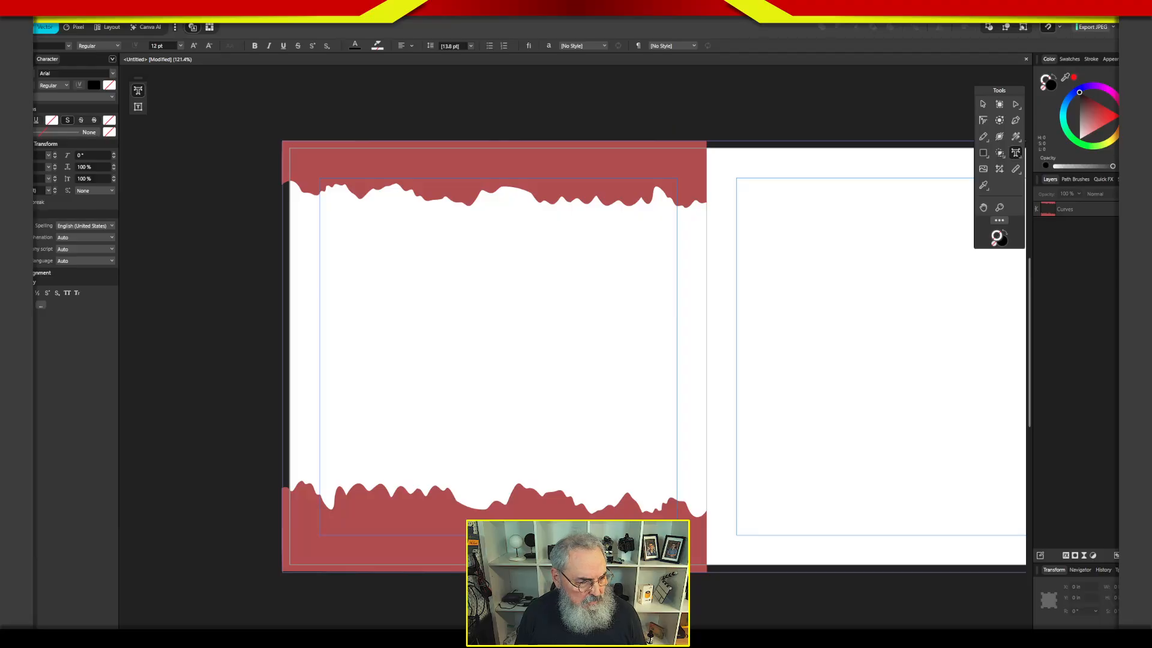
left_click(476, 542)
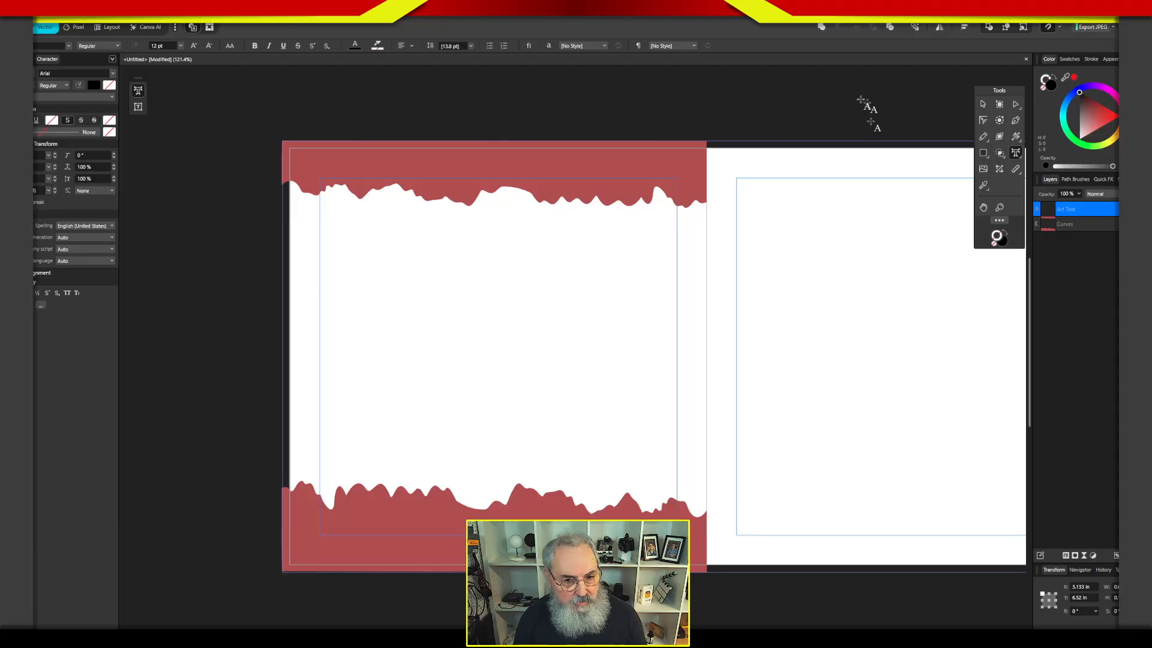
left_click(983, 104)
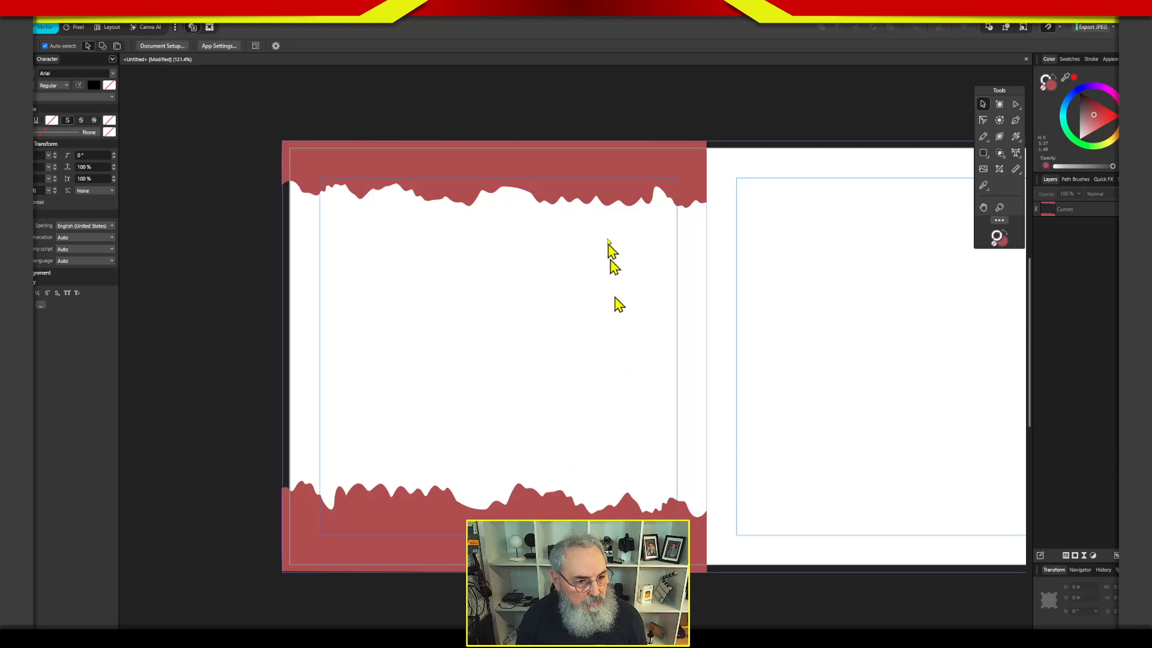
Place a copy of the ragged border shape over the master's right page and flip it horizontally.
left_click(612, 167)
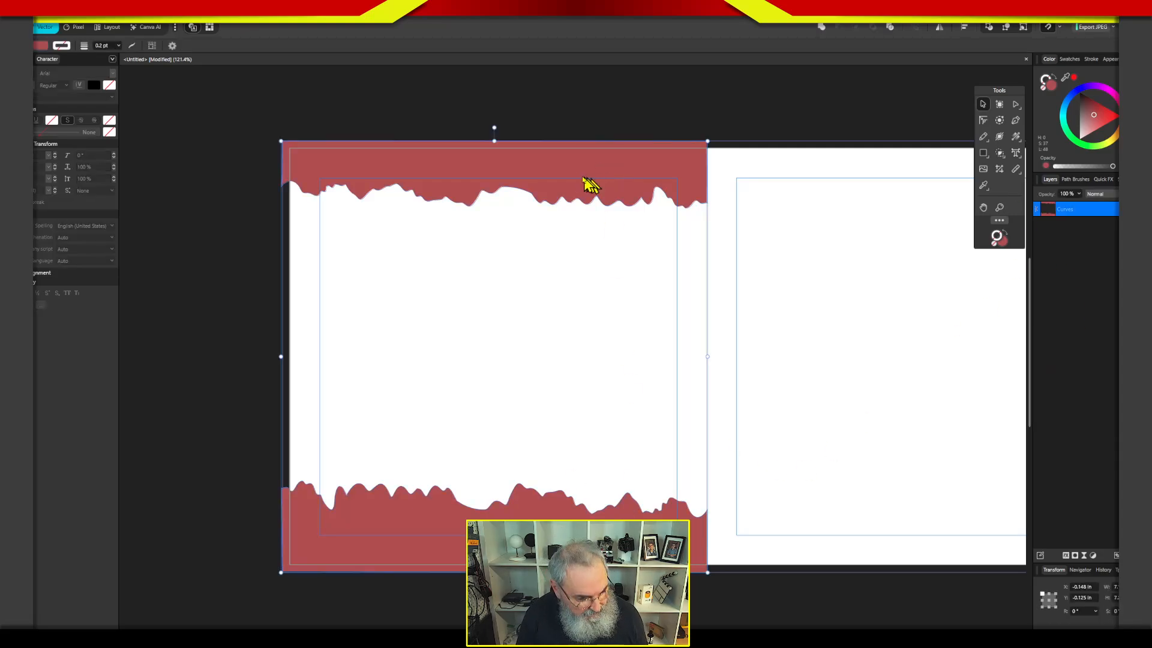
left_click_drag(560, 175, 979, 189)
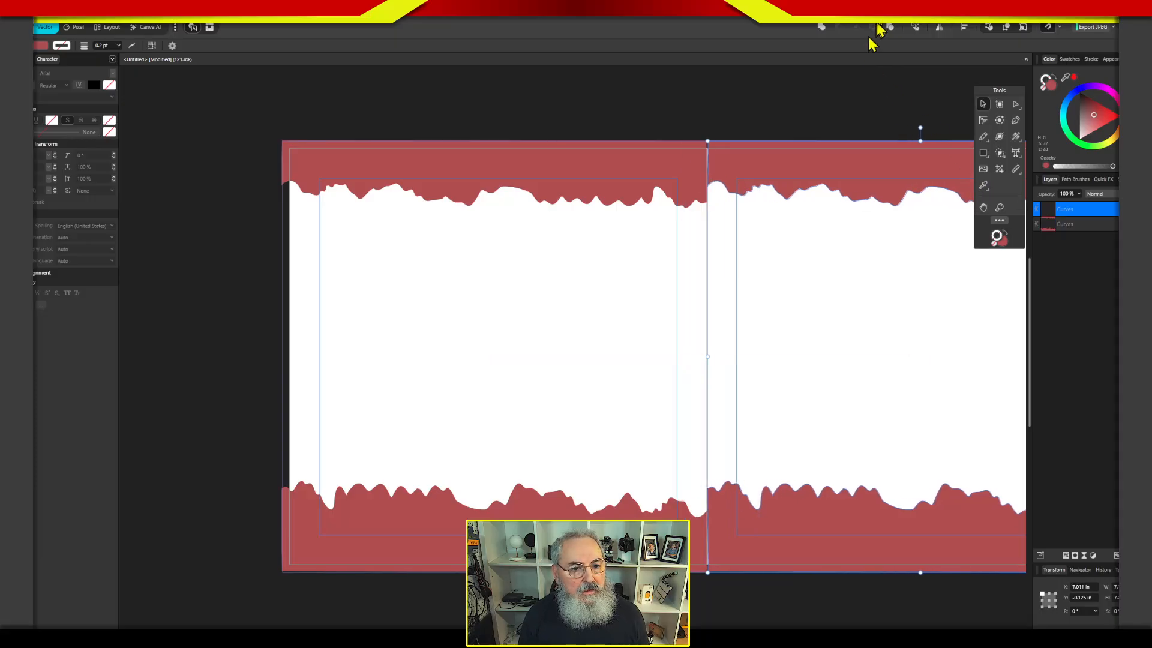
left_click(939, 28)
left_click(929, 47)
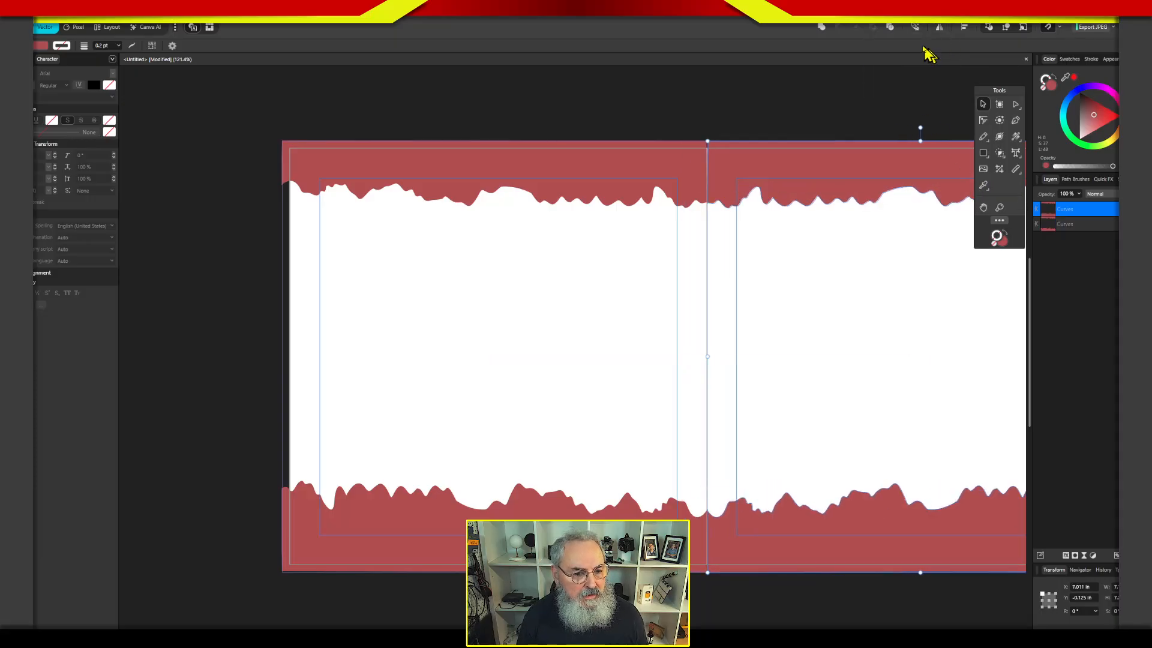
Recolor the right page's ragged border with a muted purple fill and deselect it.
left_click_drag(1095, 120, 1090, 111)
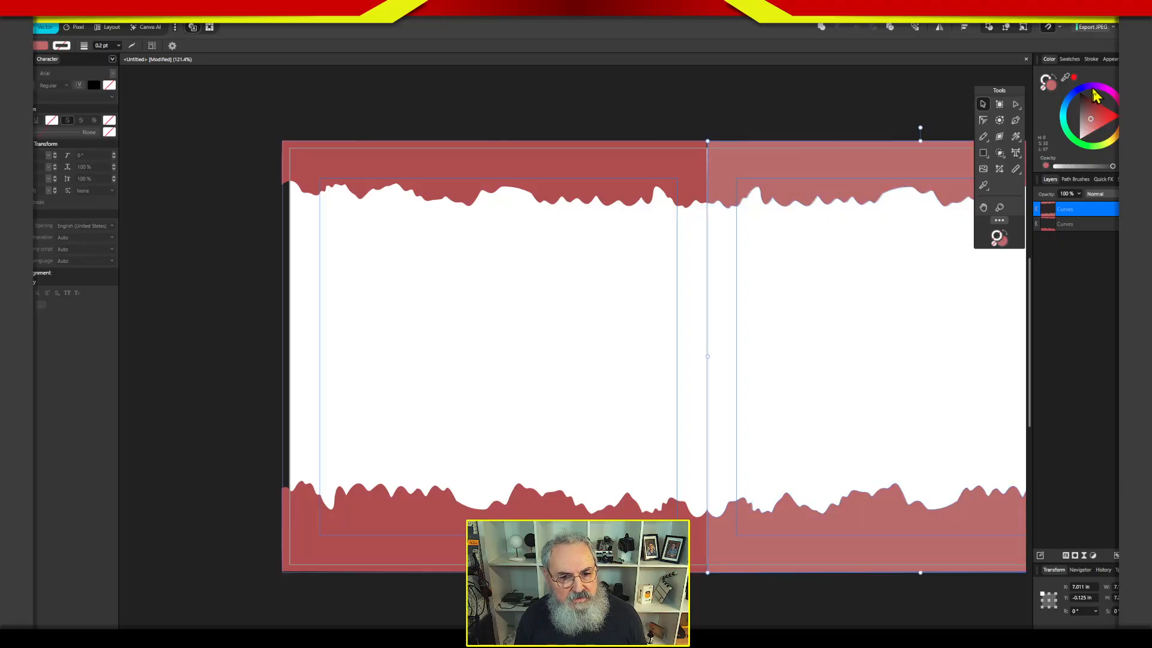
left_click(1094, 85)
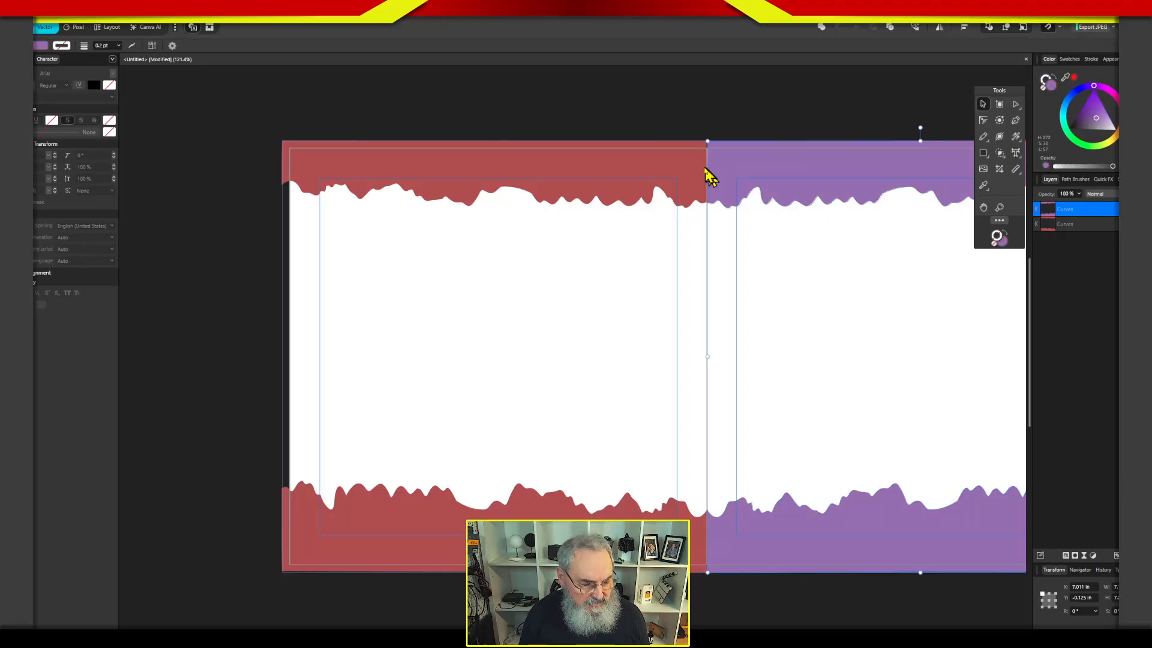
left_click(1096, 369)
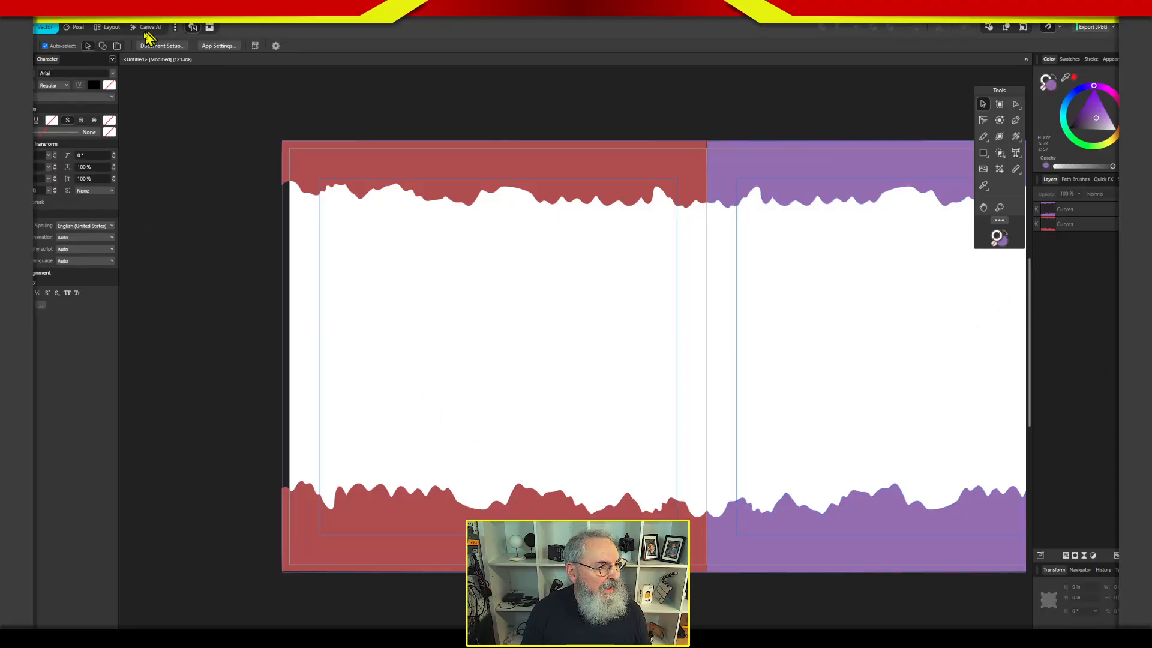
In the Layout studio, open the pages 2,3 spread and apply the Deckled Edge master to pages 2-3.
left_click(113, 28)
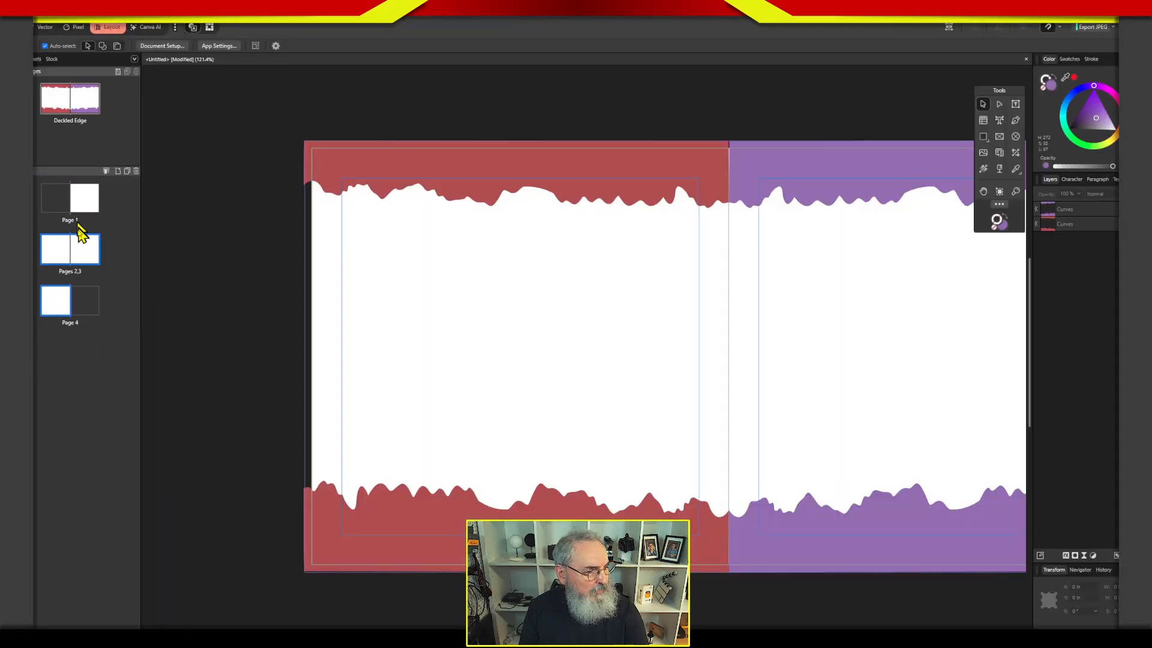
left_click(66, 261)
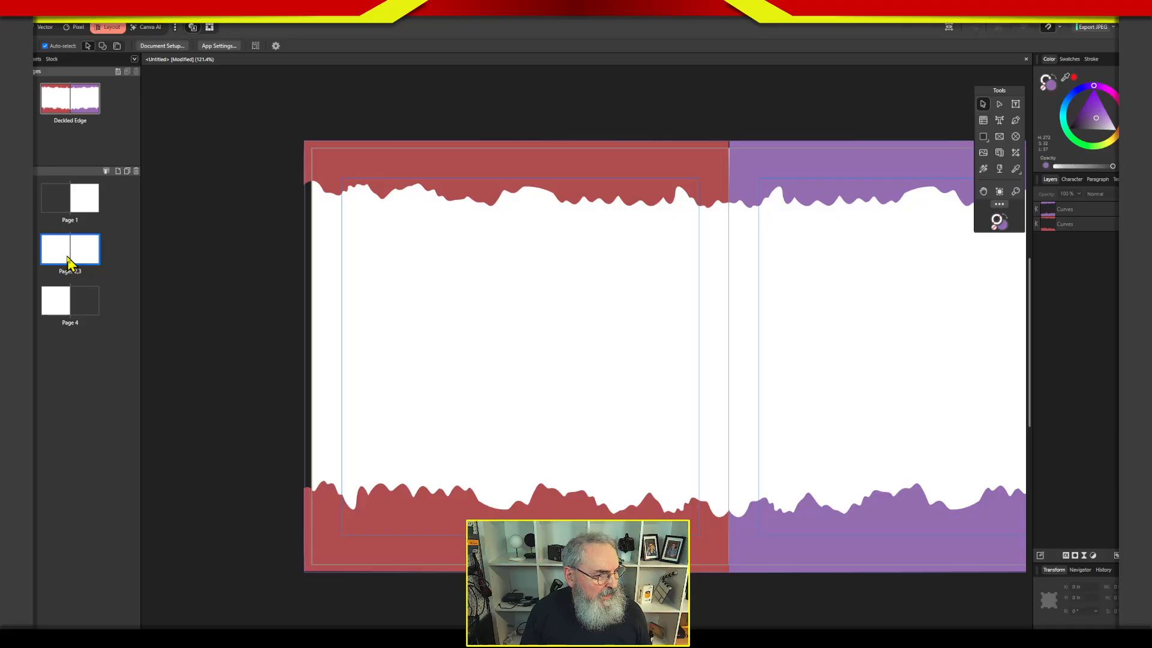
double_click(82, 264)
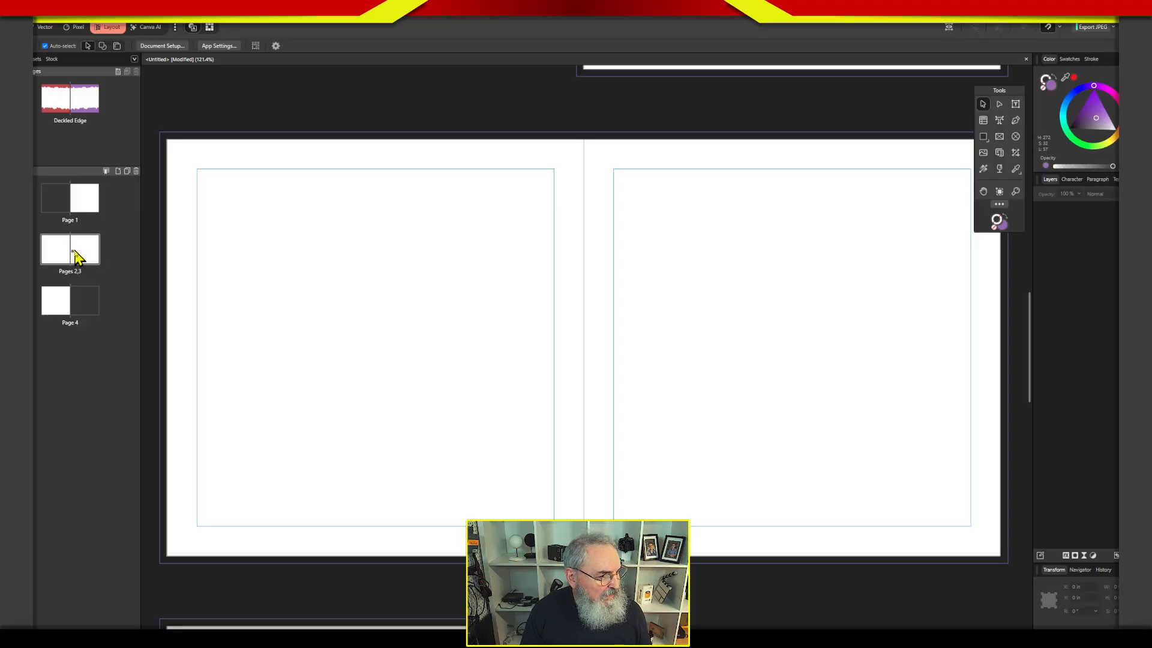
right_click(76, 274)
left_click(76, 274)
right_click(75, 273)
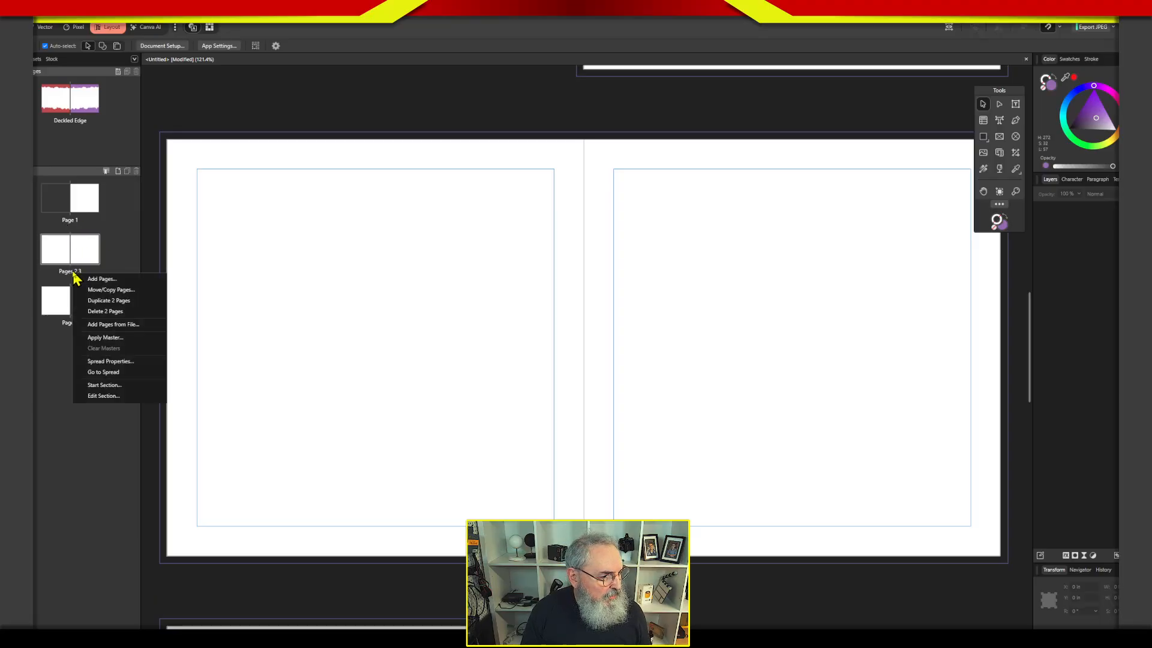
left_click(104, 337)
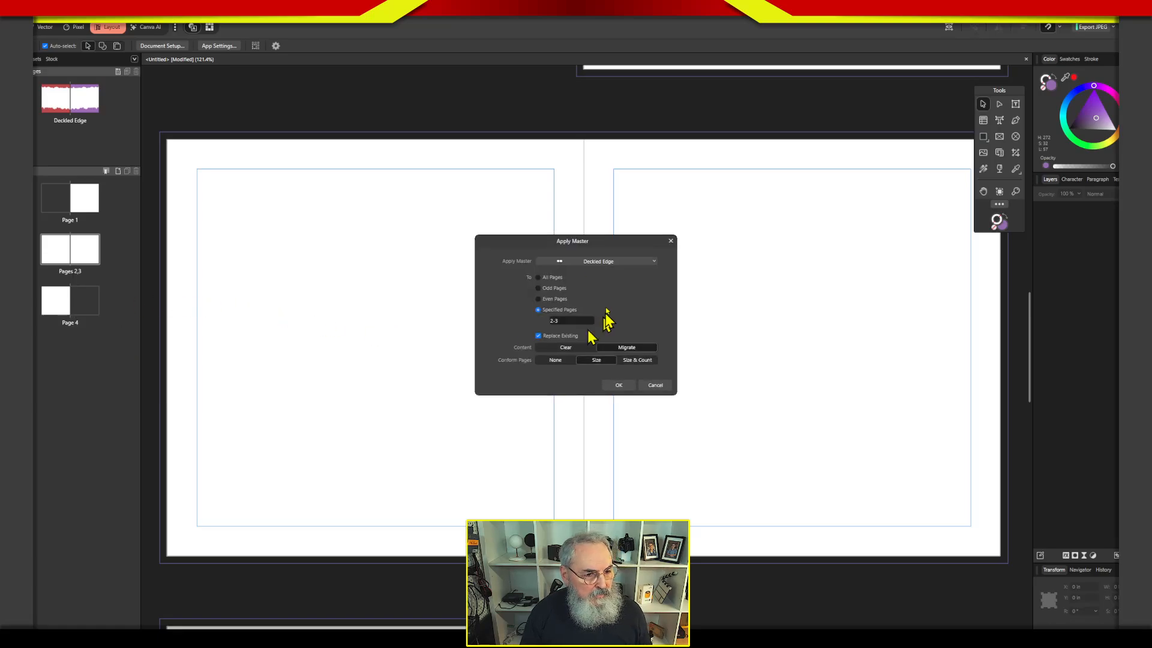
left_click(609, 263)
left_click(598, 327)
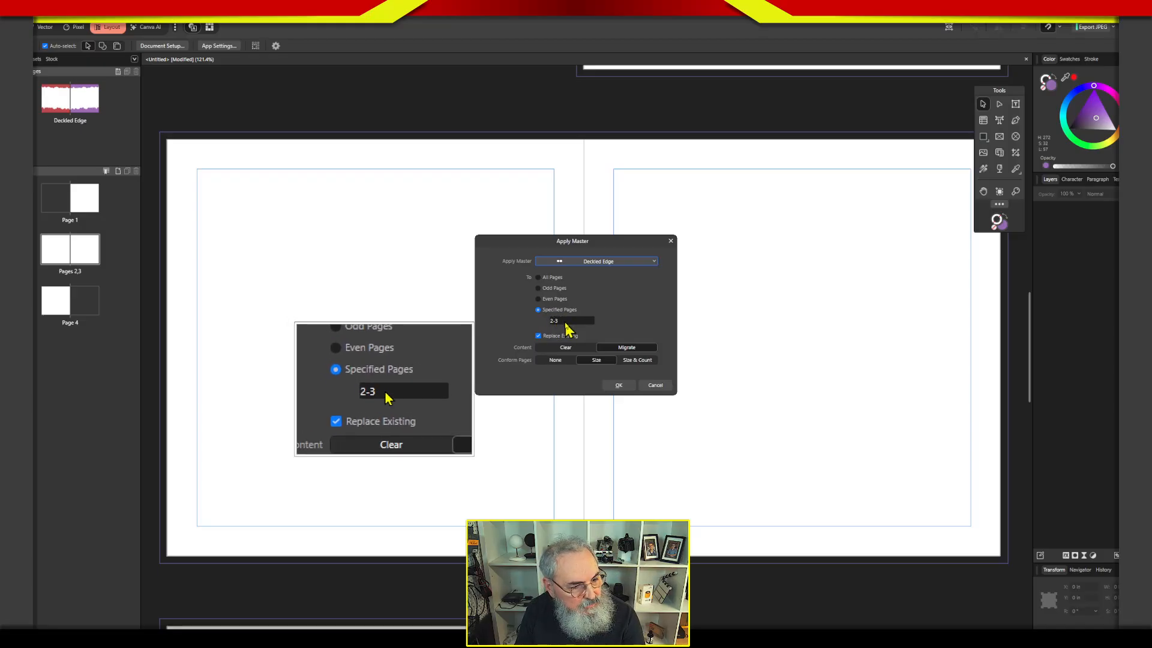
left_click(627, 387)
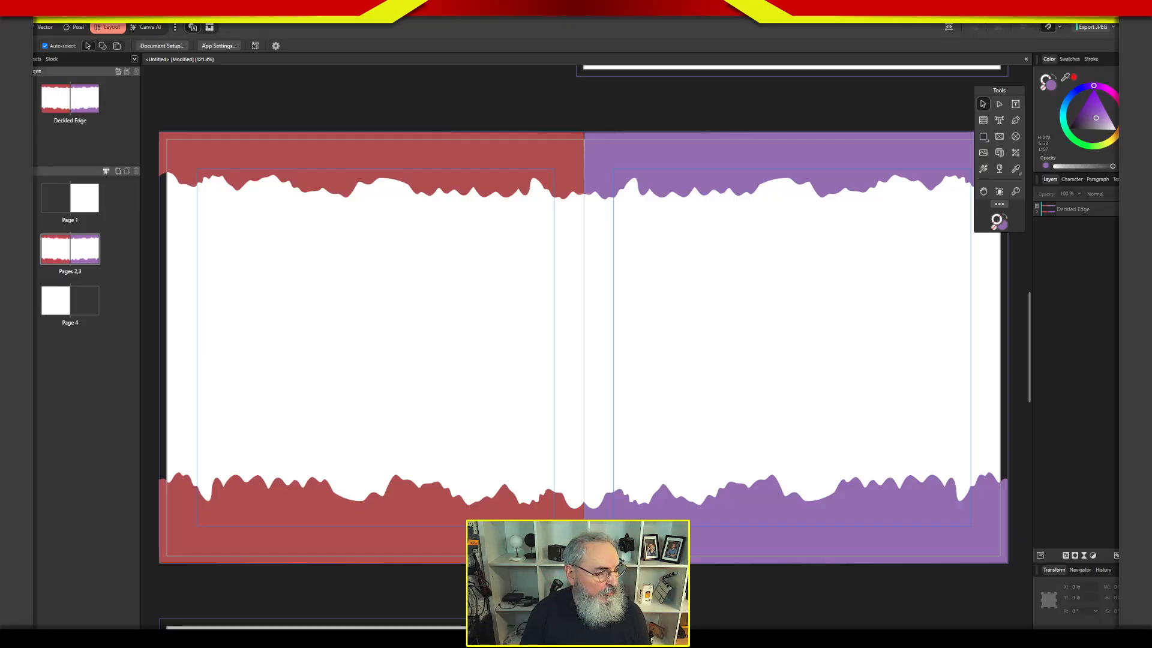
Apply the Deckled Edge master to page 4 and expand the page's master layer to show its contents.
left_click_drag(62, 173, 61, 311)
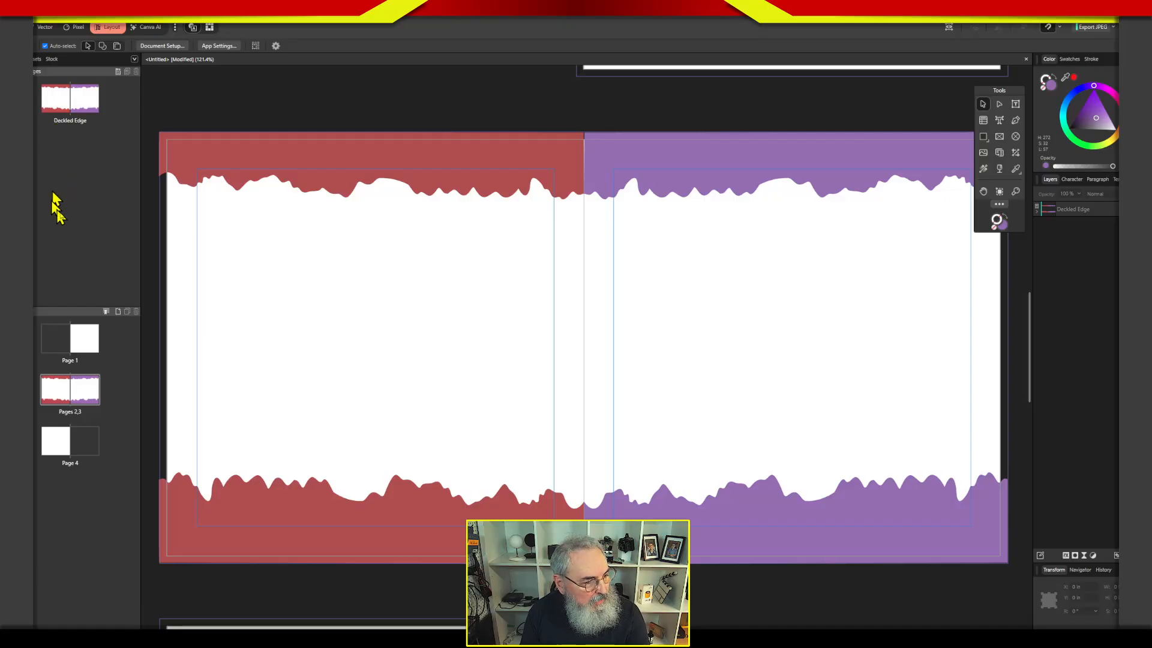
left_click(51, 384)
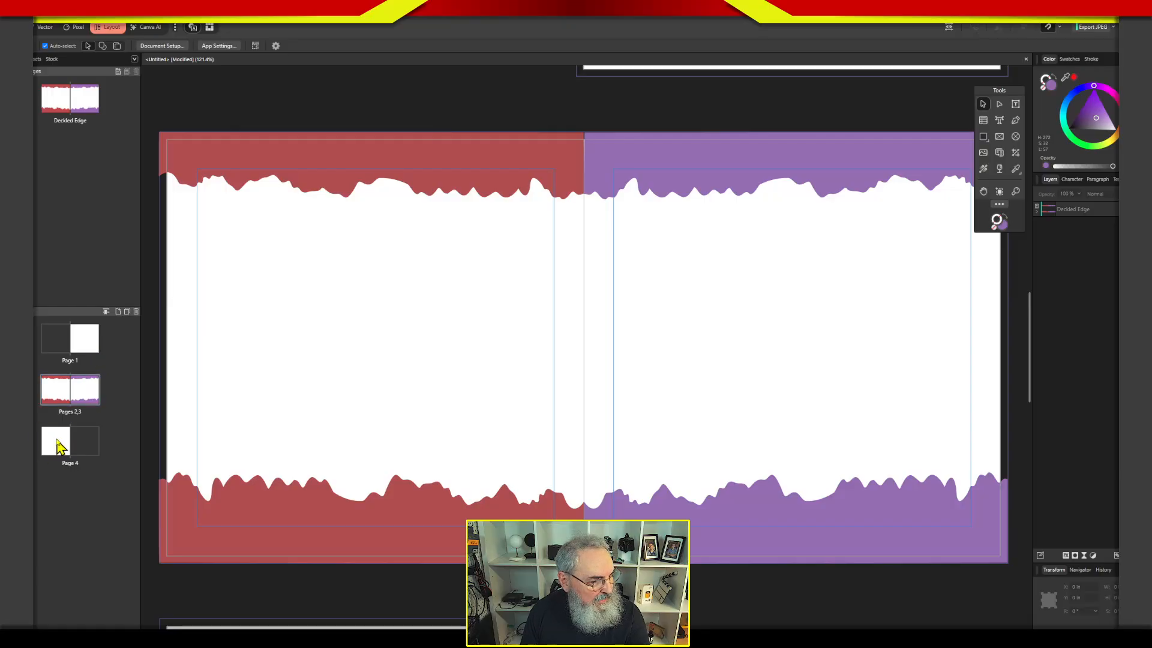
left_click(59, 444)
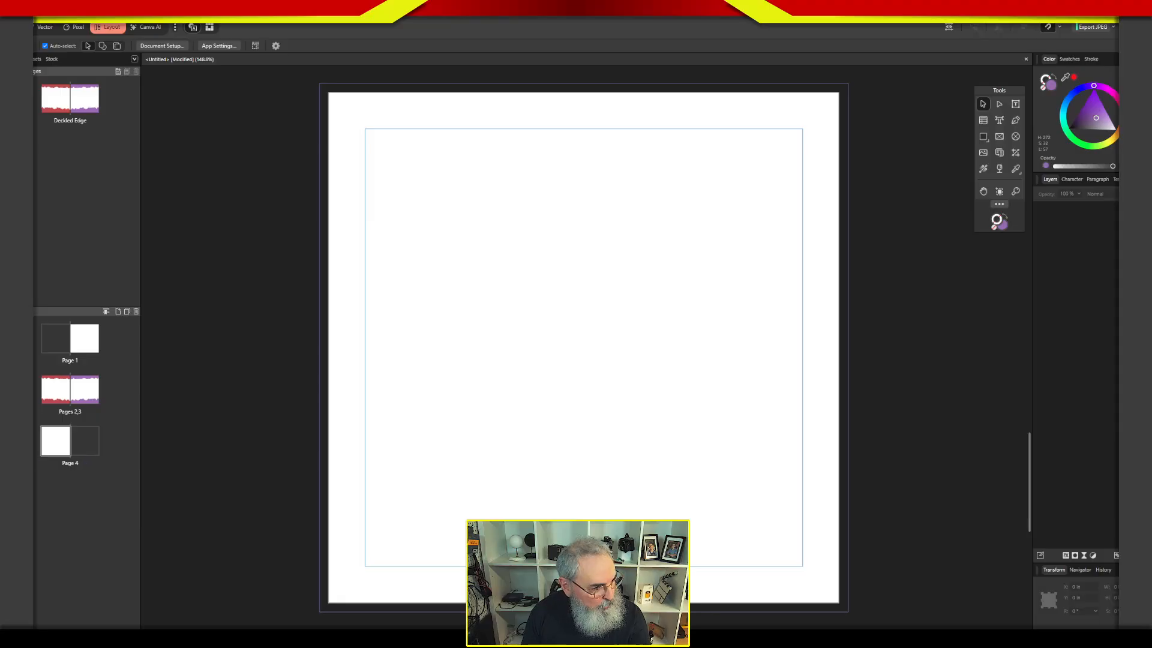
right_click(70, 473)
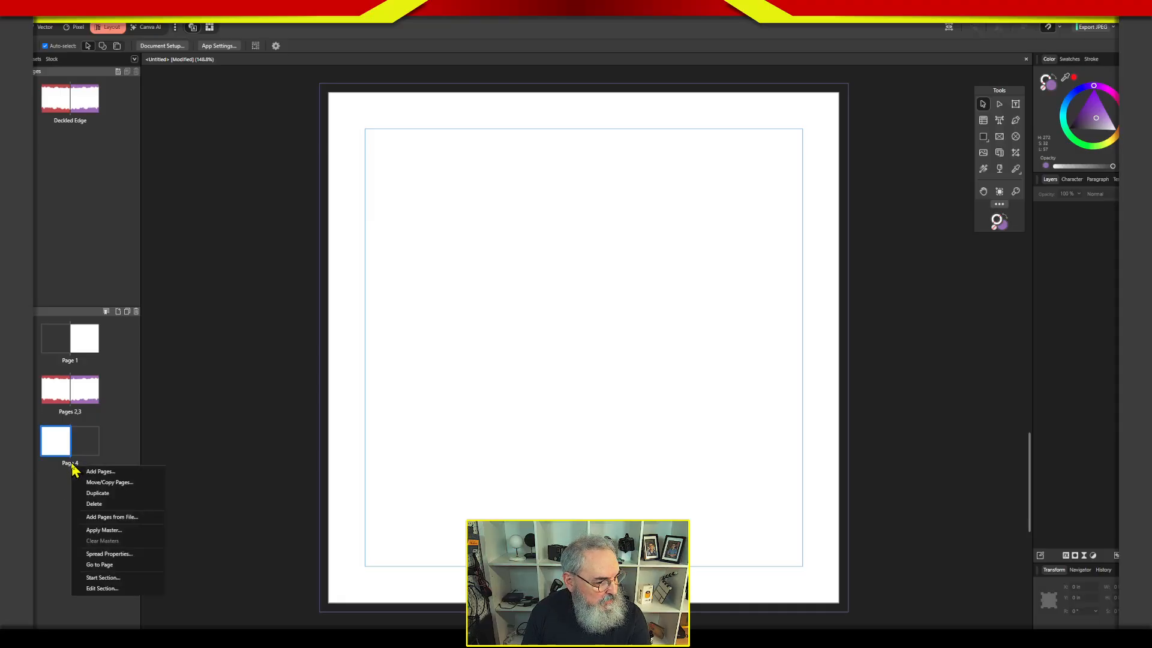
left_click(111, 531)
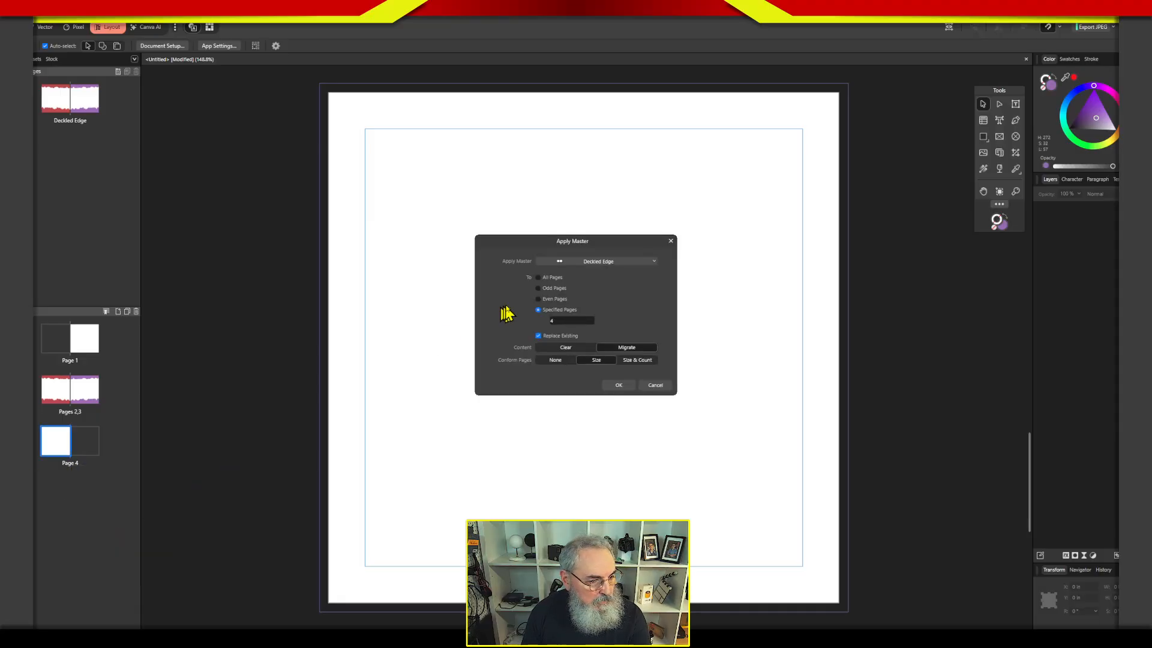
left_click(602, 262)
left_click(597, 330)
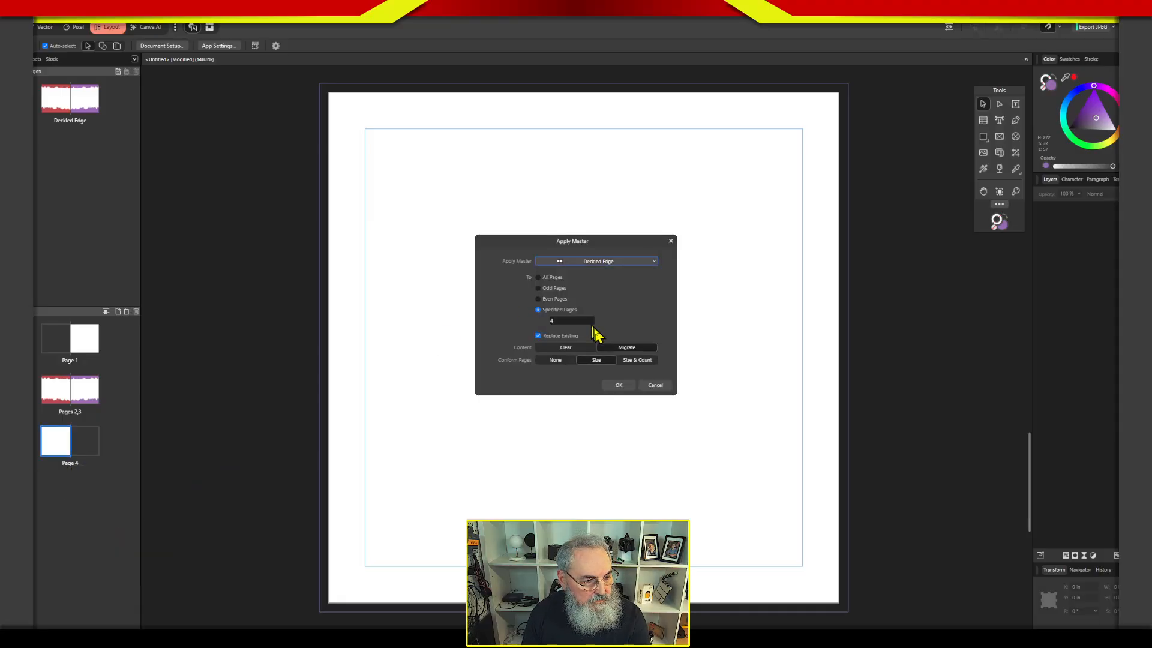
left_click(617, 386)
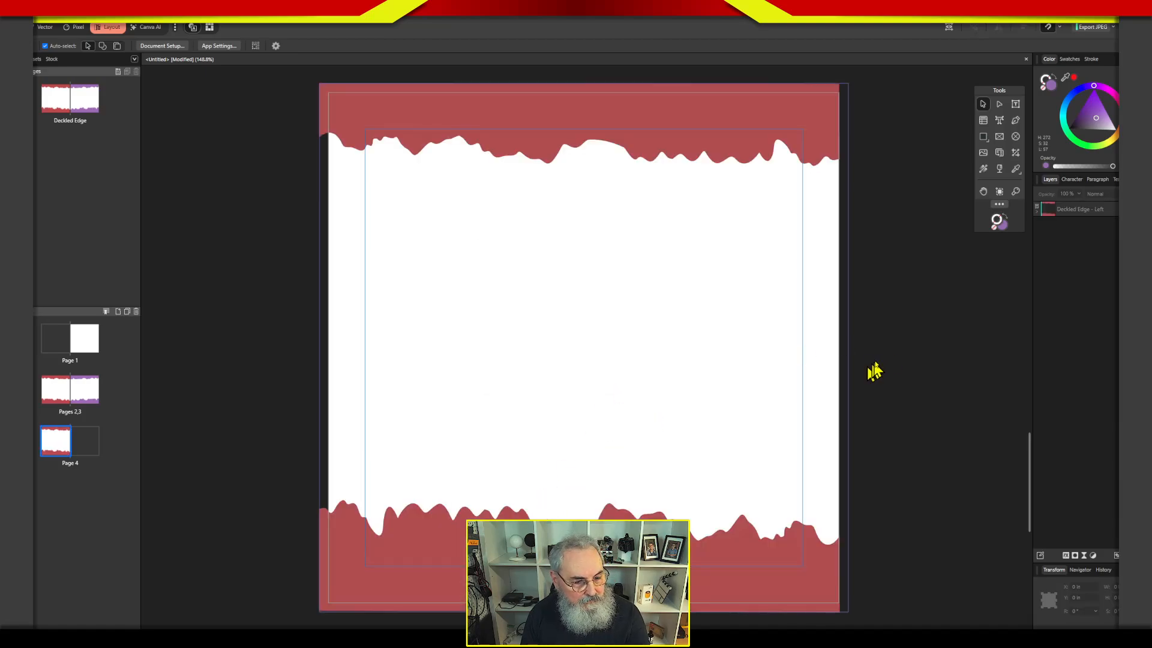
left_click(1036, 211)
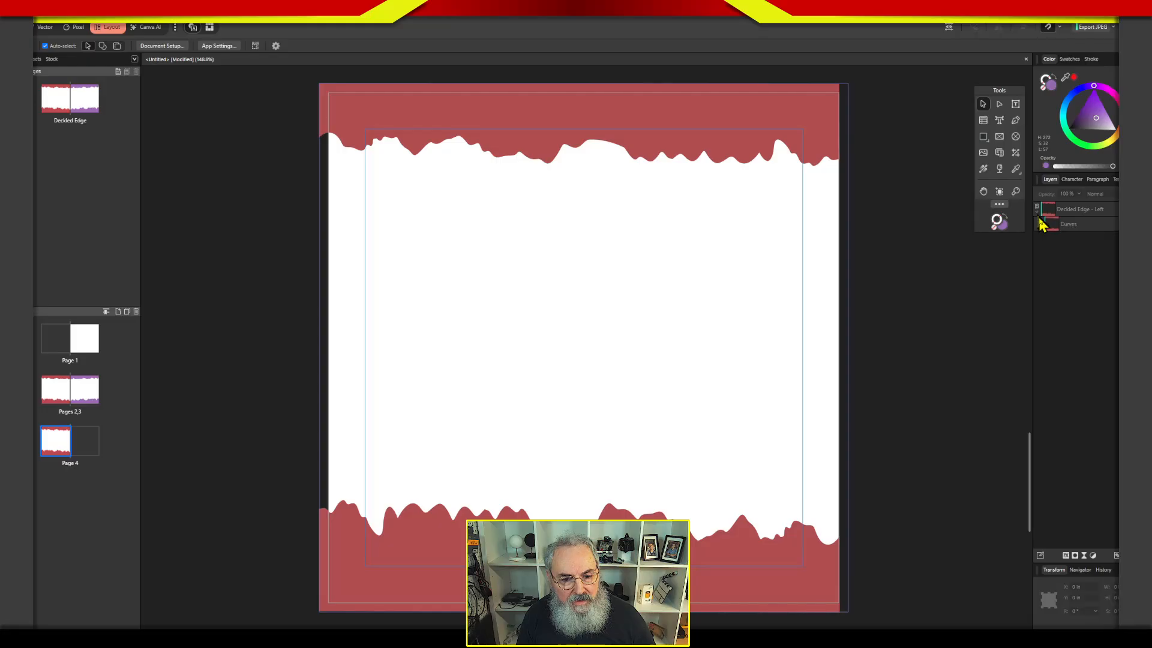
Try to recolor the ragged border curves inside page 4's Deckled Edge master layer blue, and collapse the layer.
left_click(1053, 226)
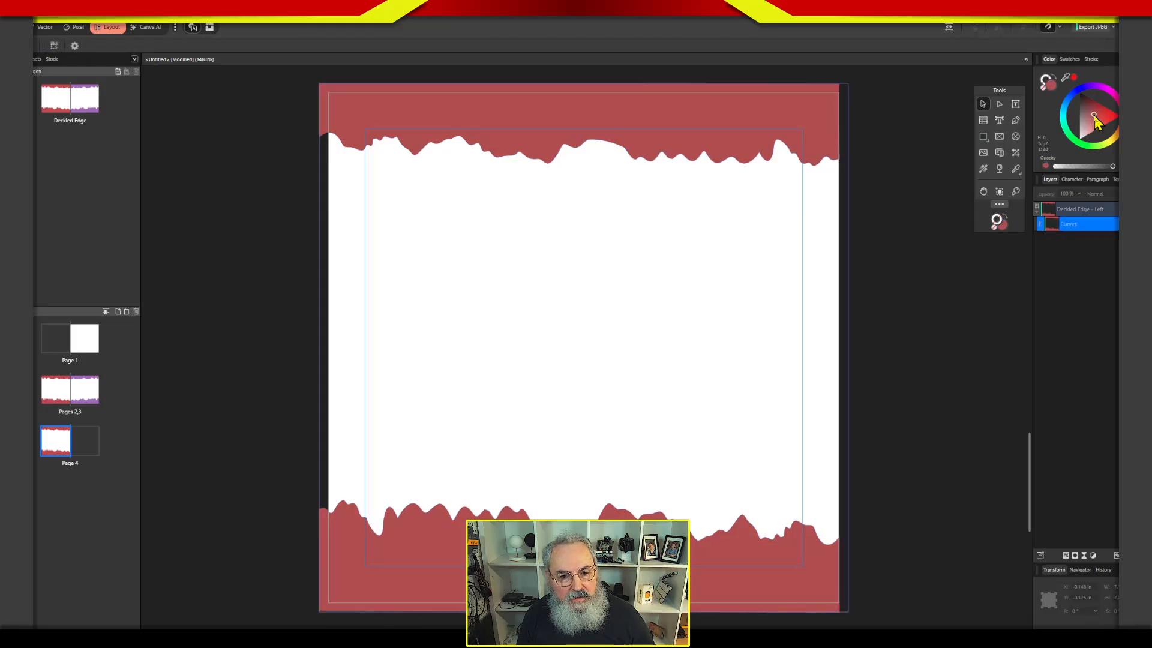
left_click(1082, 88)
left_click(1094, 112)
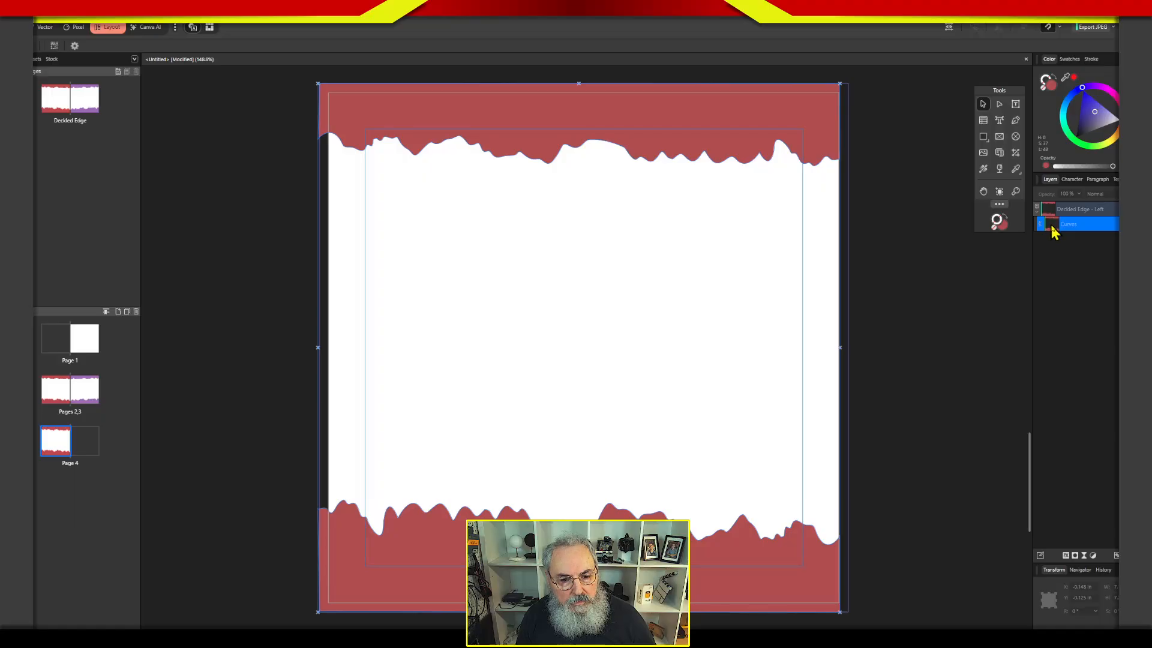
left_click_drag(1054, 227, 1058, 236)
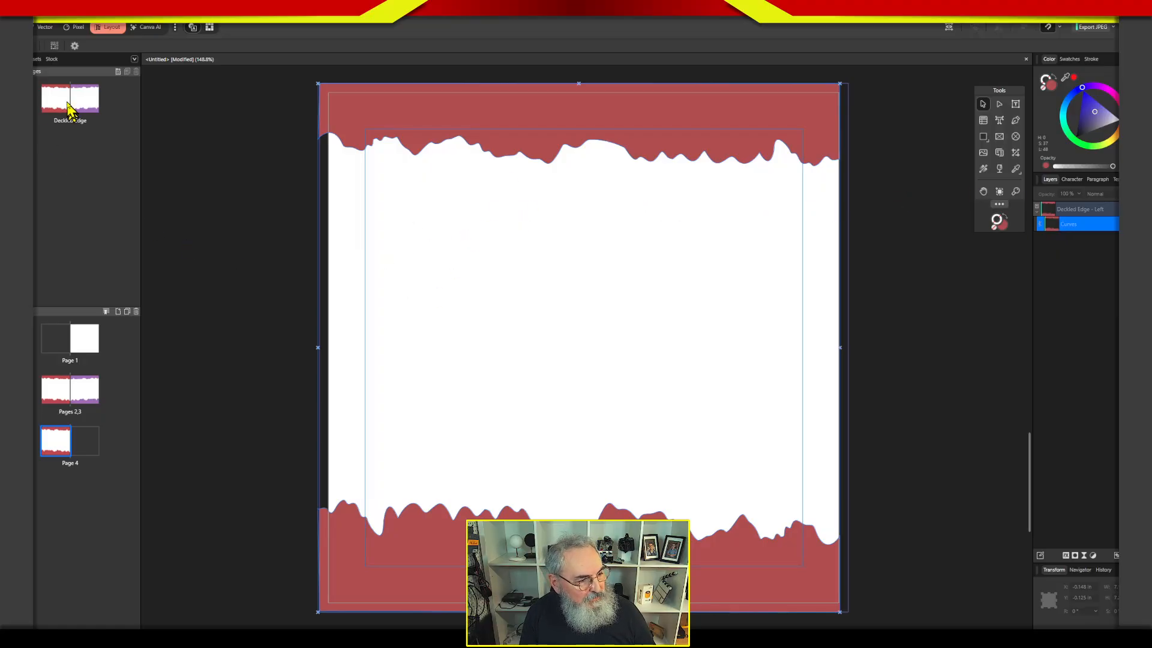
left_click(1037, 212)
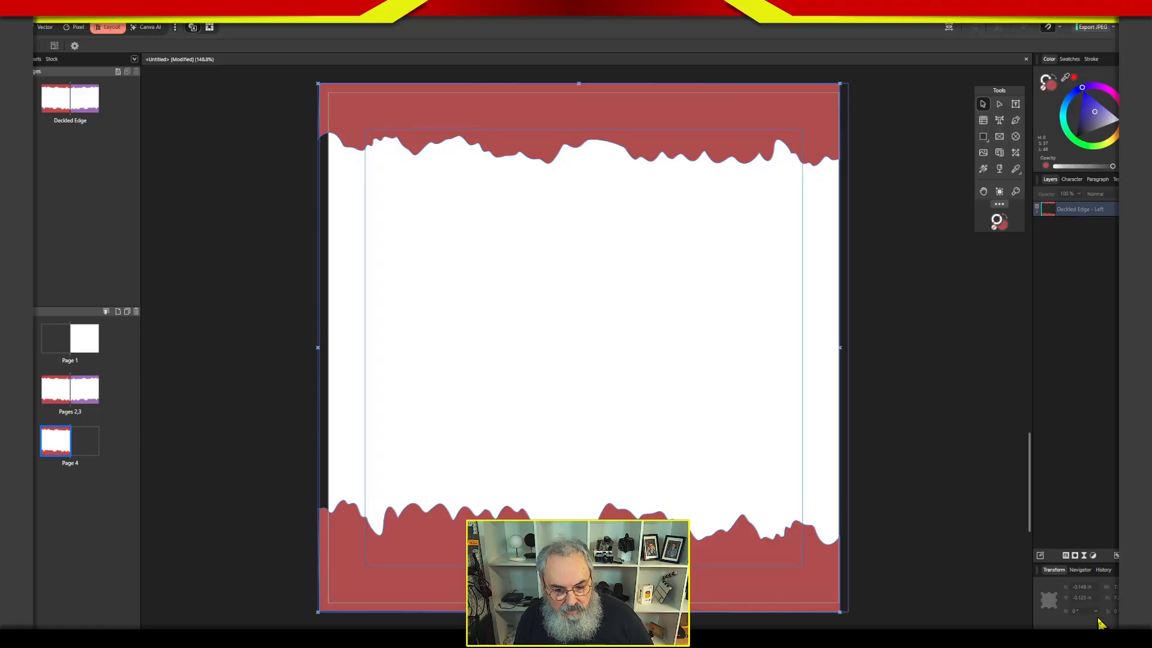
Add a Recolor adjustment over page 4's Deckled Edge border with hue at about 239.6° and saturation at 35%.
left_click(1092, 556)
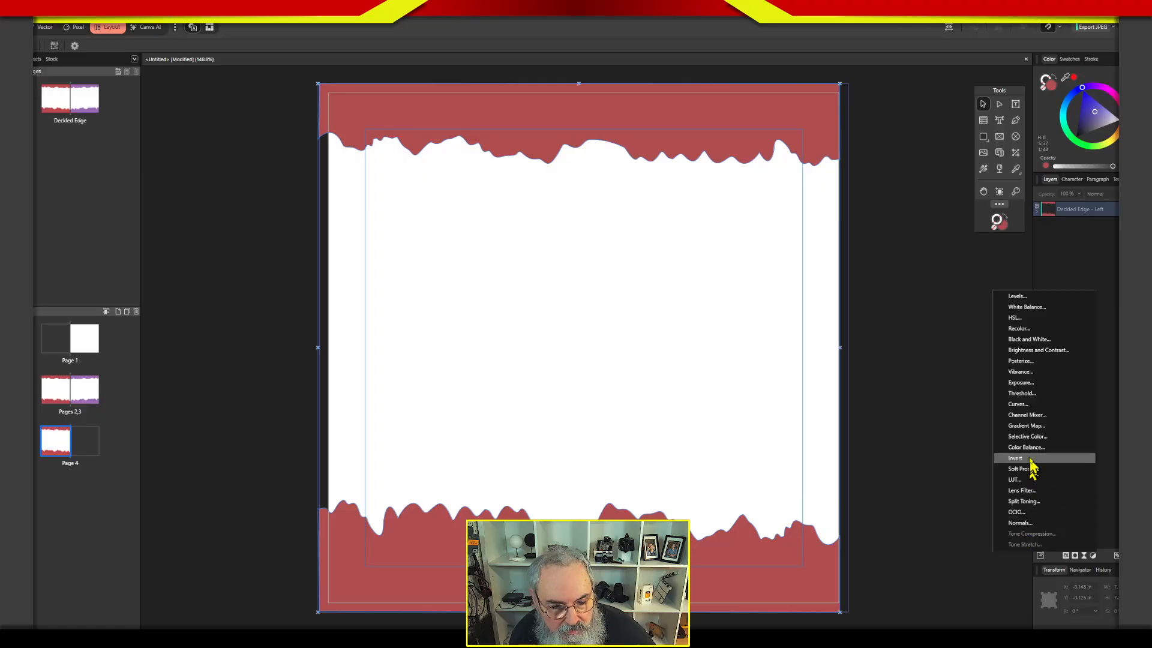
left_click(1044, 331)
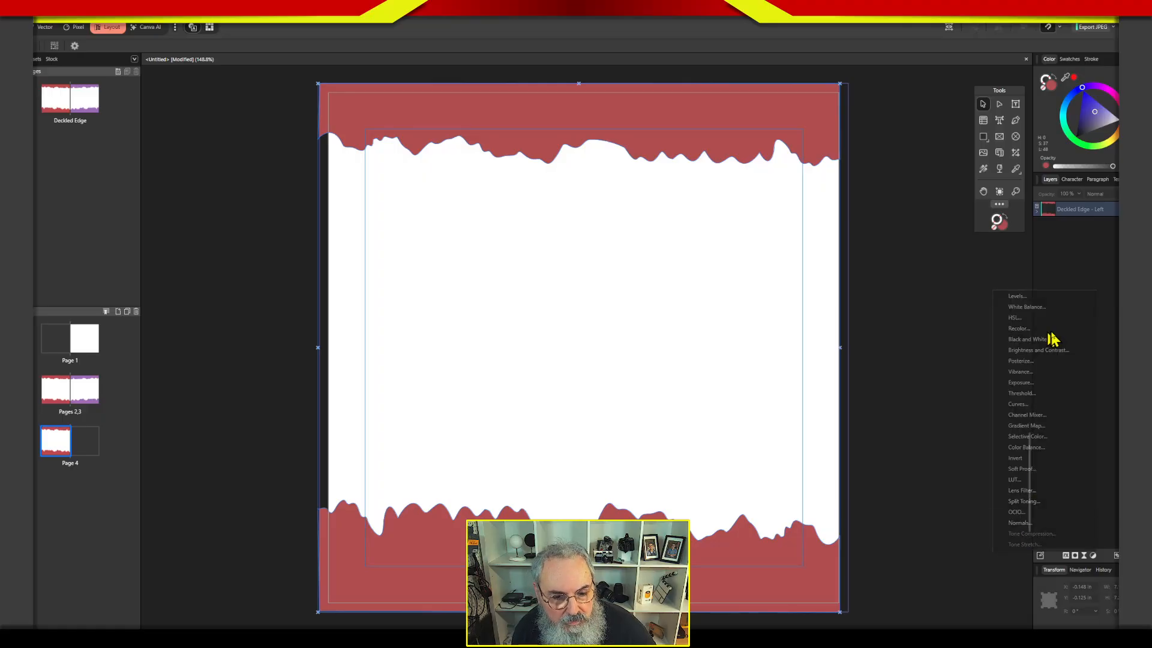
left_click_drag(948, 568, 930, 548)
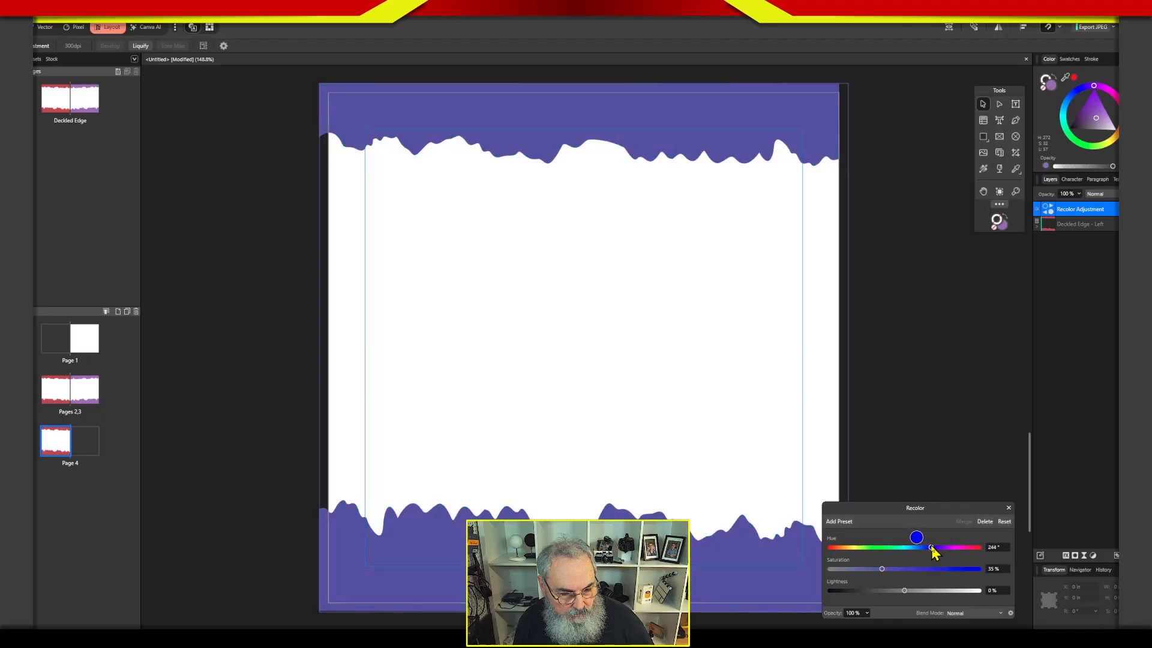
left_click(1009, 508)
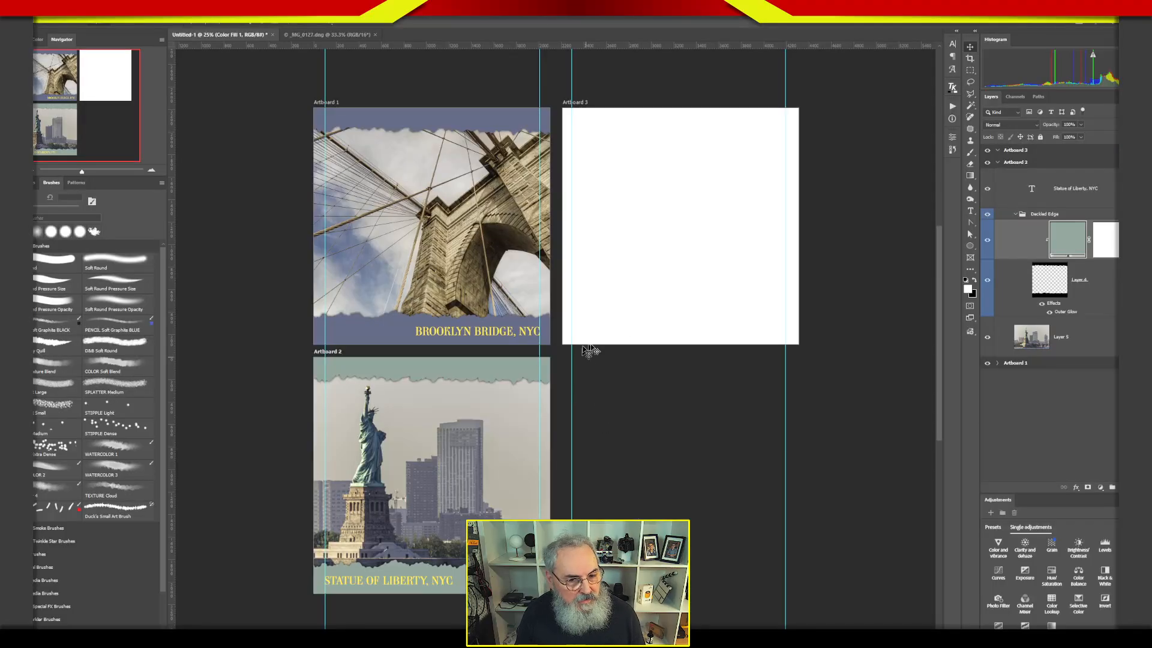
Switch to Photoshop to examine the Statue of Liberty artboard's layers, and compare them with page 4's master layer in Affinity.
left_click(1006, 289)
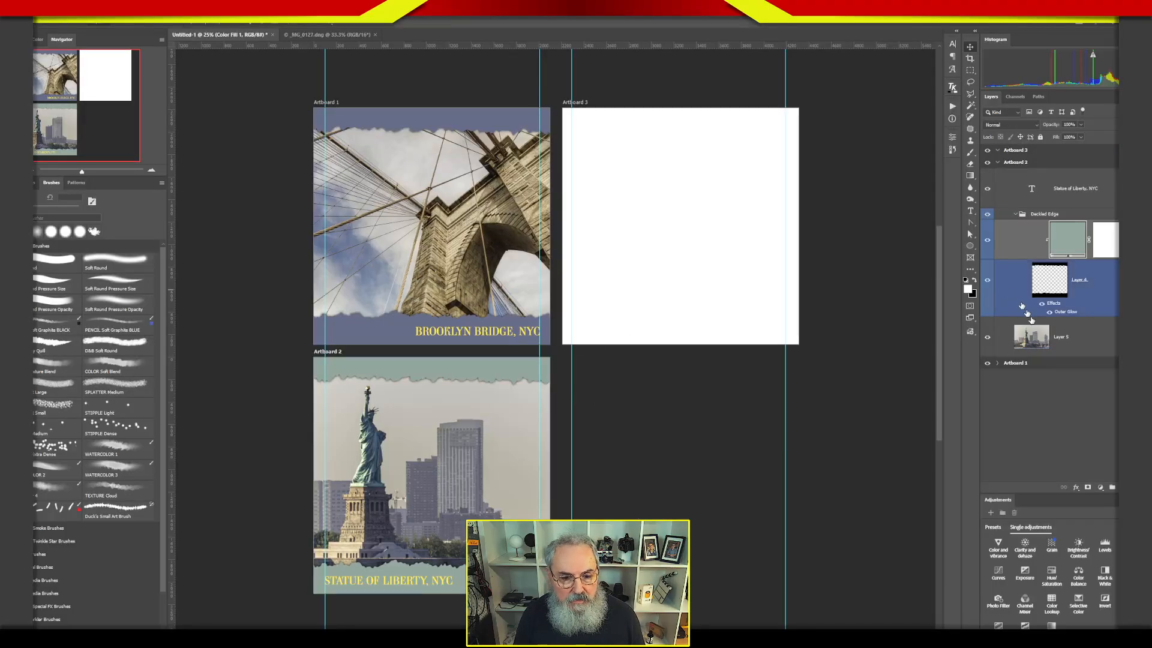
left_click(1039, 347)
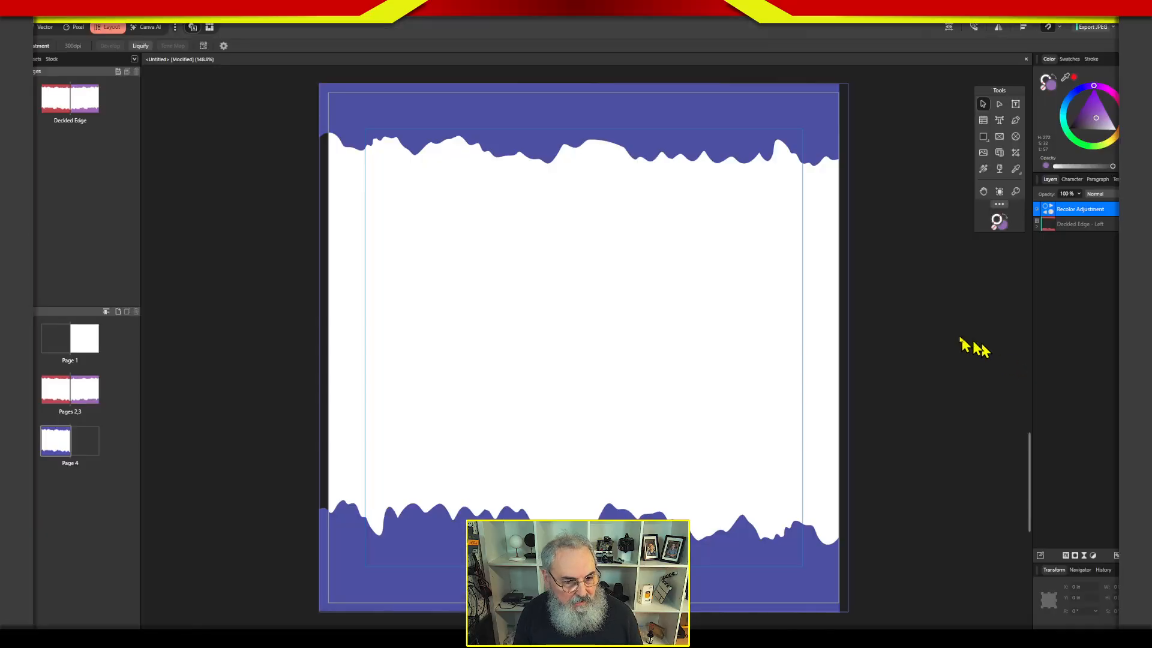
left_click(1053, 239)
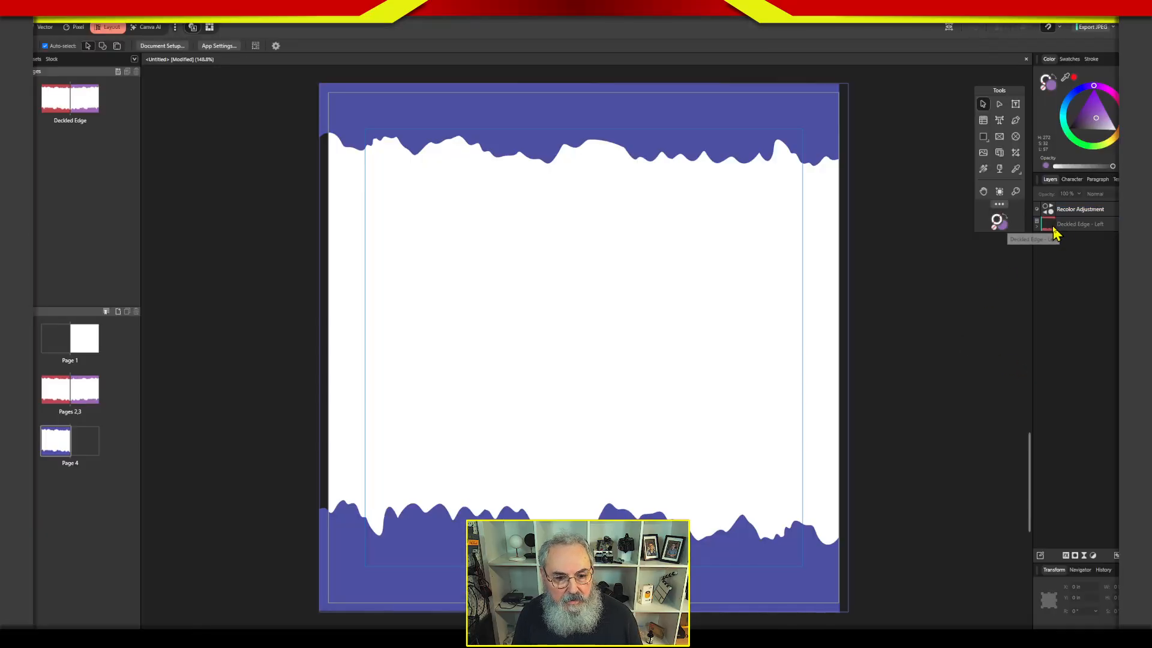
left_click(1058, 229)
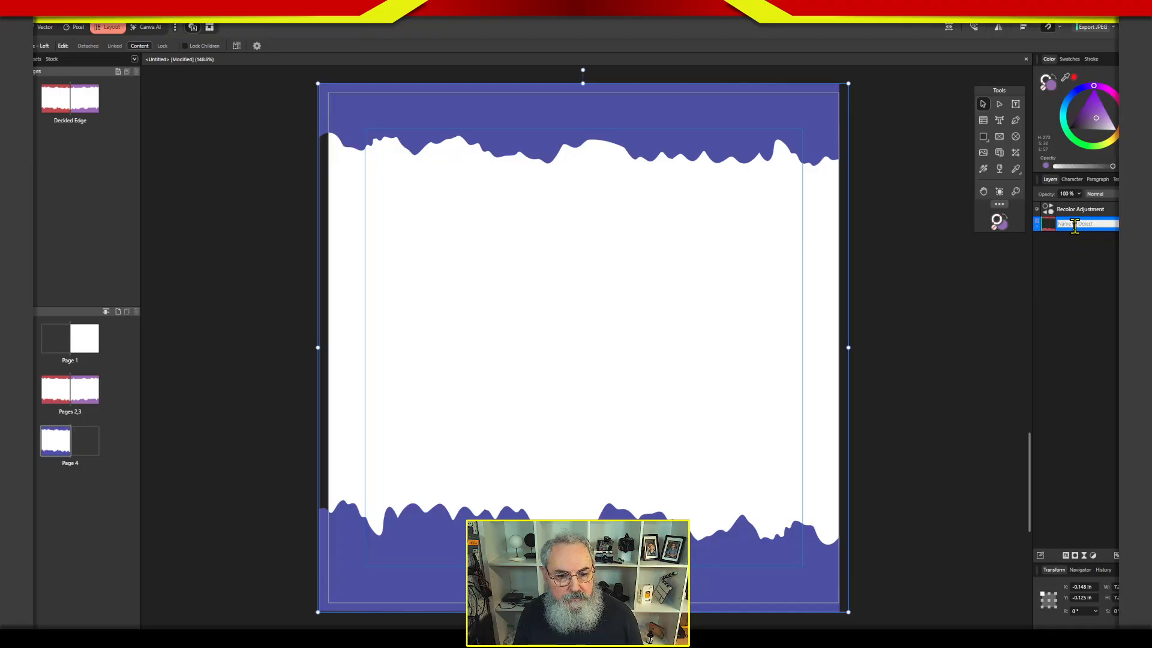
left_click(1085, 267)
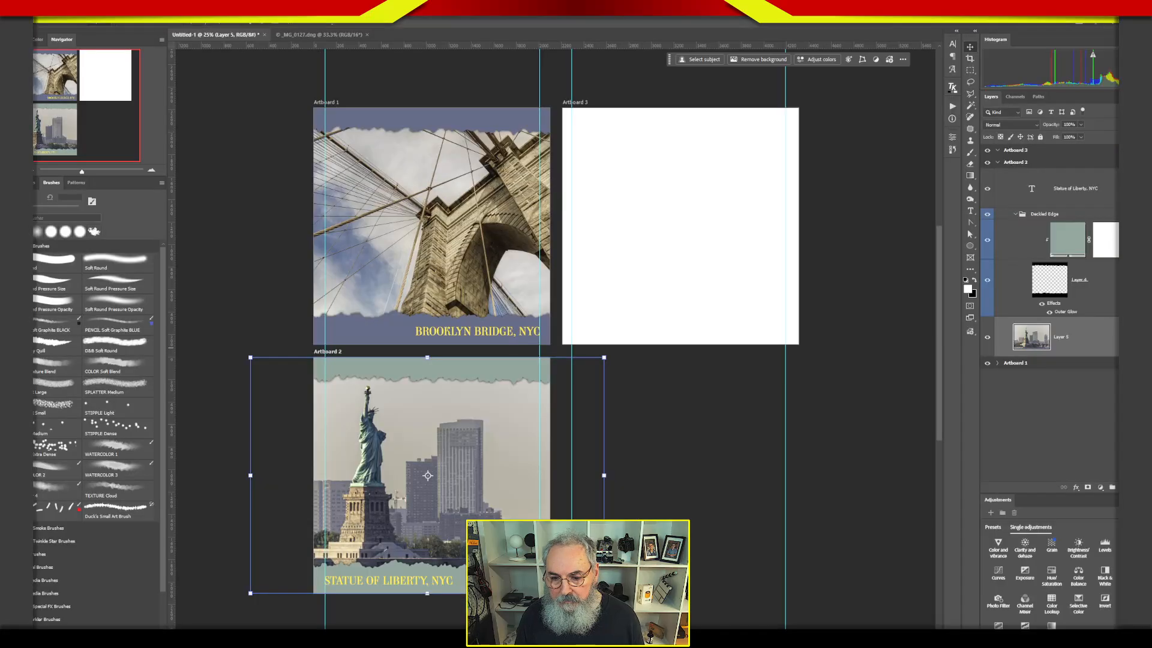
left_click(1031, 276)
left_click_drag(1026, 315, 1050, 336)
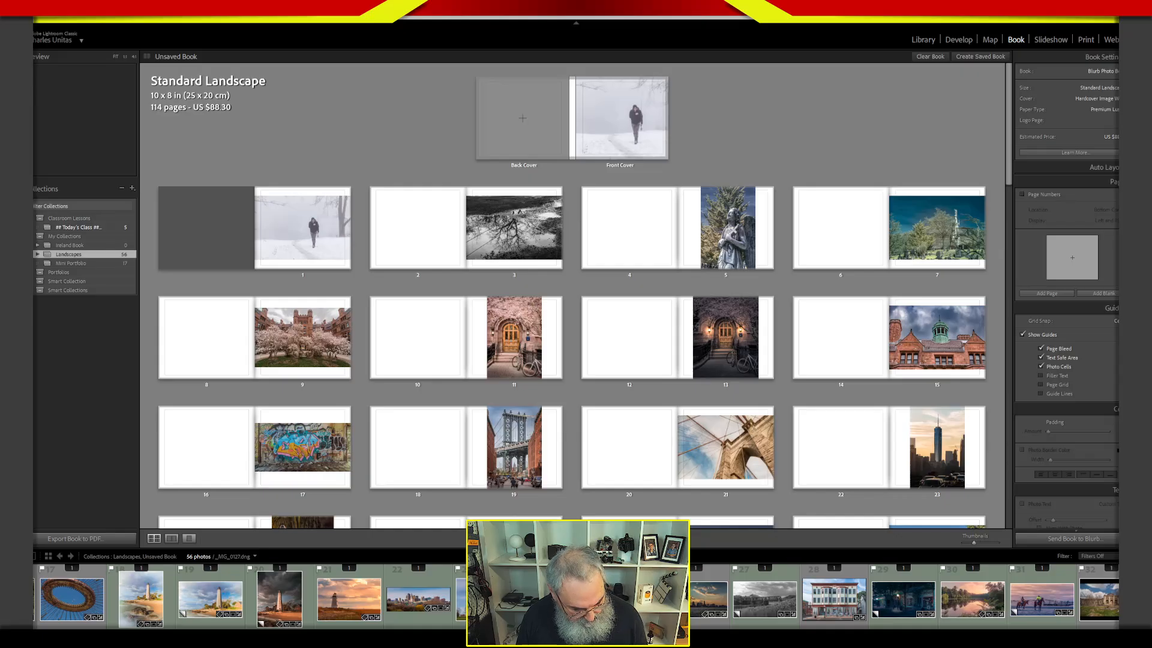
In Lightroom Classic, show the Statue of Liberty photo in the Develop module and open its export settings.
key("d")
right_click(542, 234)
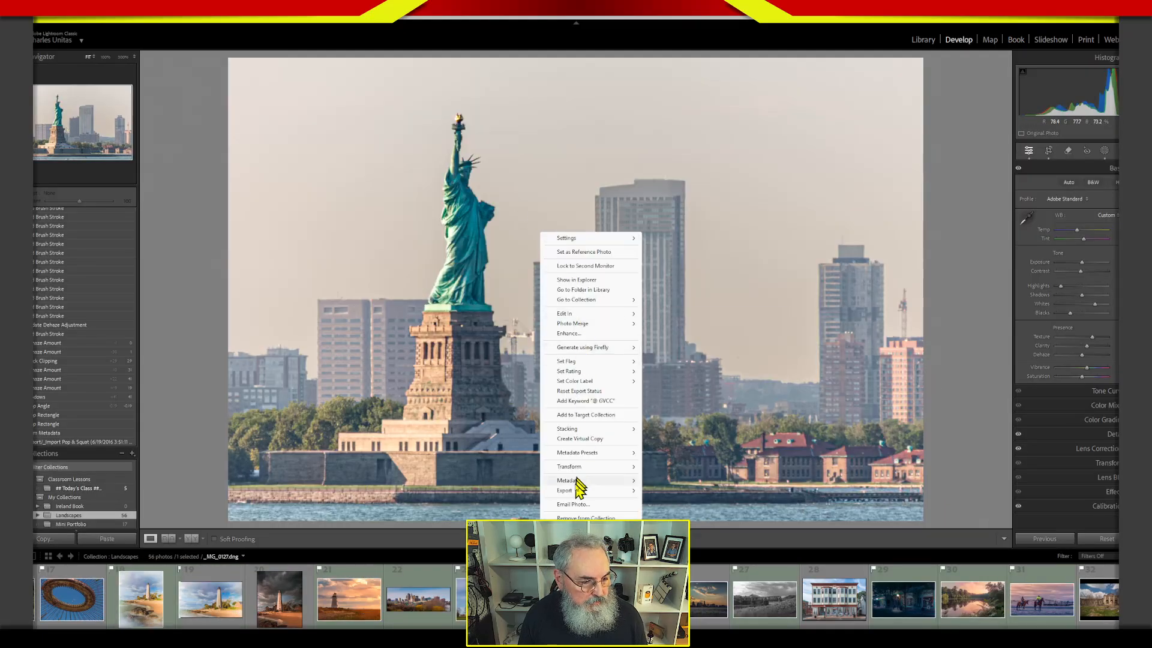
mouse_move(577, 490)
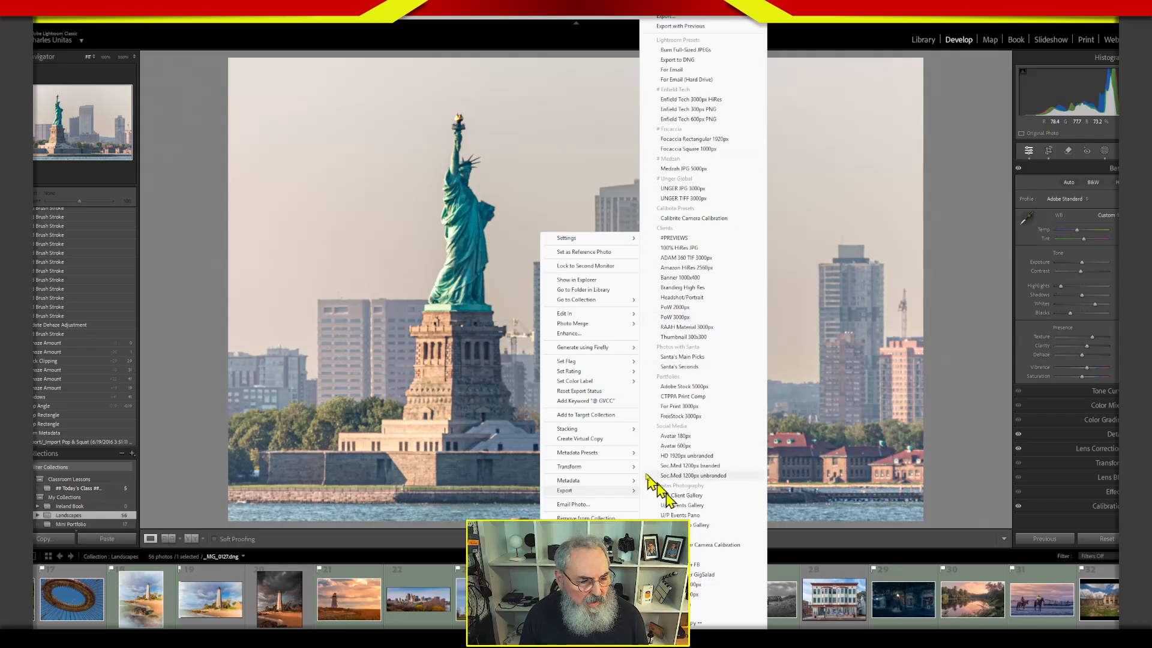
mouse_move(570, 238)
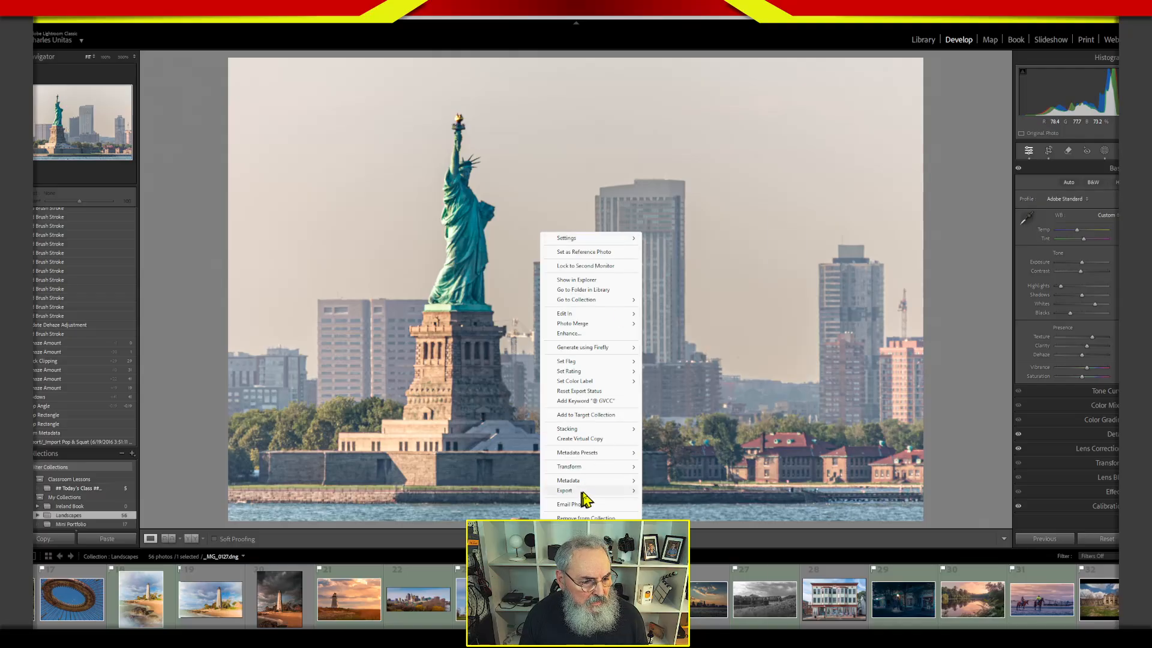
left_click(684, 30)
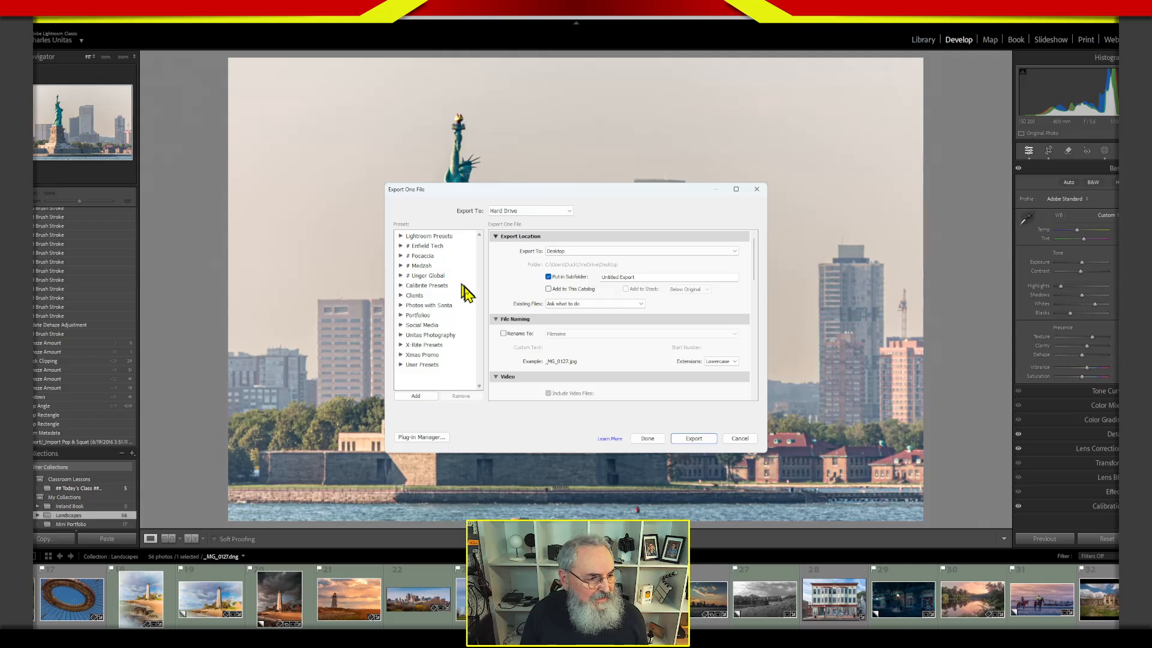
Load the Burn Full-Sized JPEGs export preset and set its image format to TIFF.
left_click(430, 237)
left_click(401, 236)
left_click(443, 246)
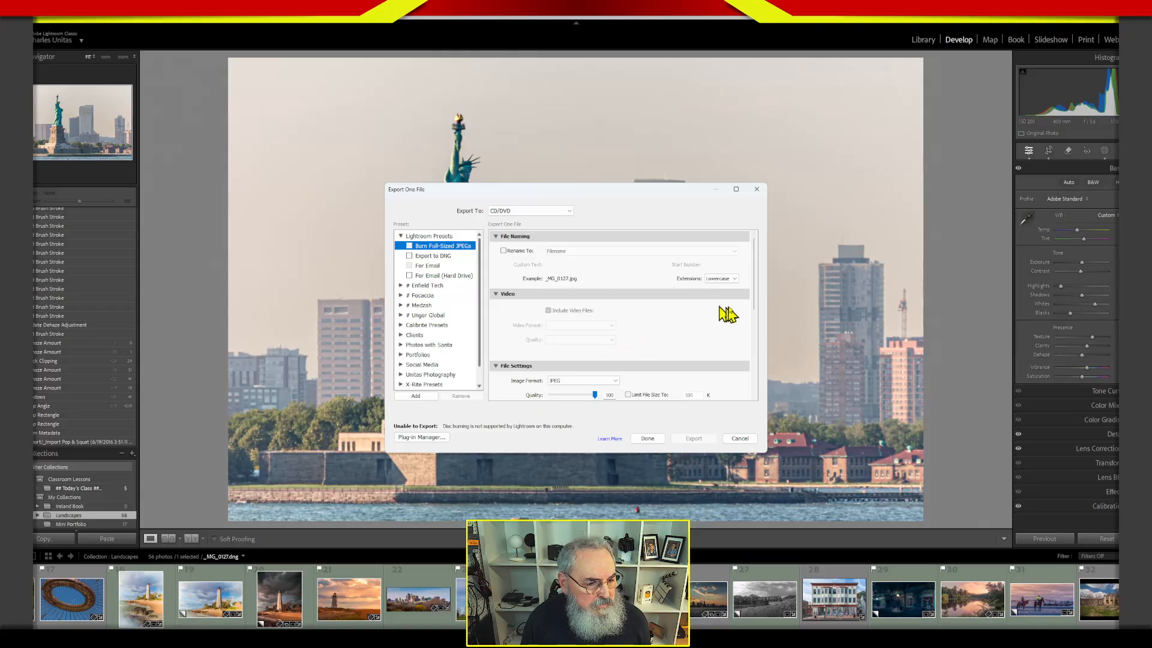
left_click(575, 381)
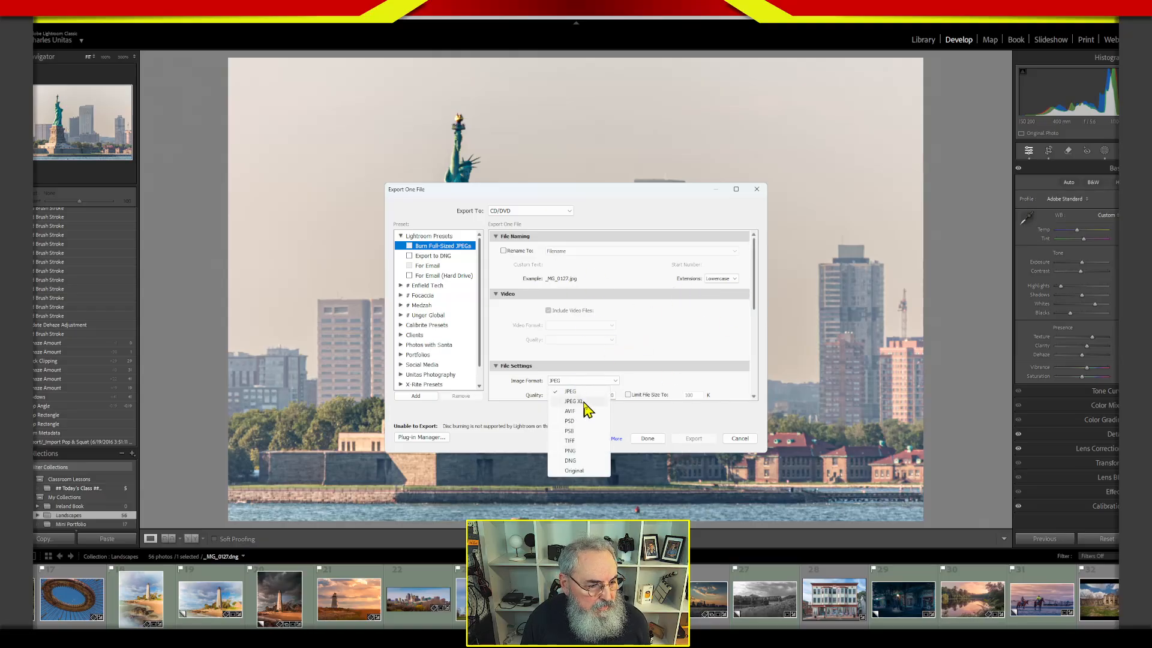
left_click(580, 440)
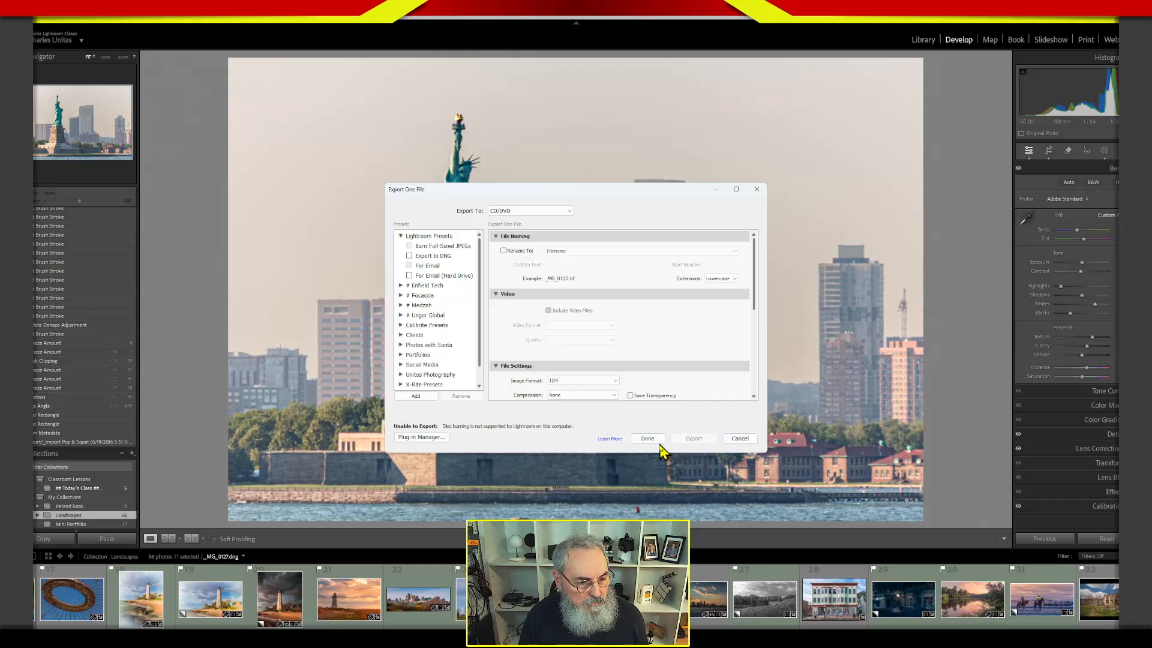
mouse_move(757, 298)
left_mouse_down()
mouse_move(758, 319)
mouse_move(753, 288)
left_mouse_up()
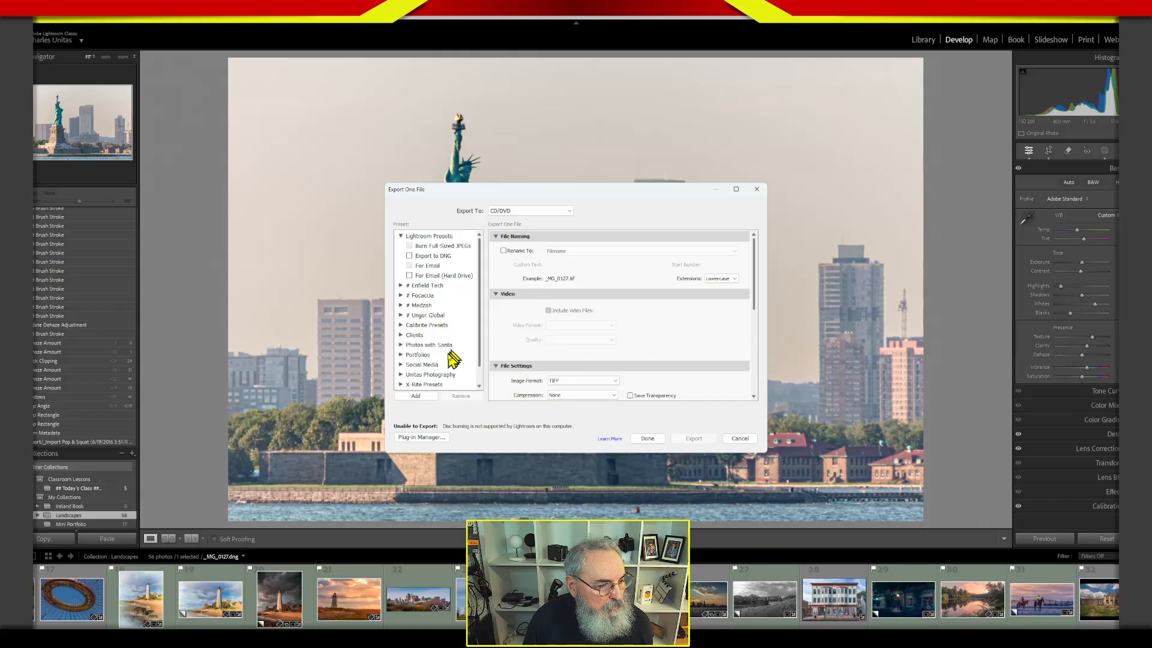
left_click_drag(762, 288, 765, 359)
left_click_drag(759, 366, 760, 382)
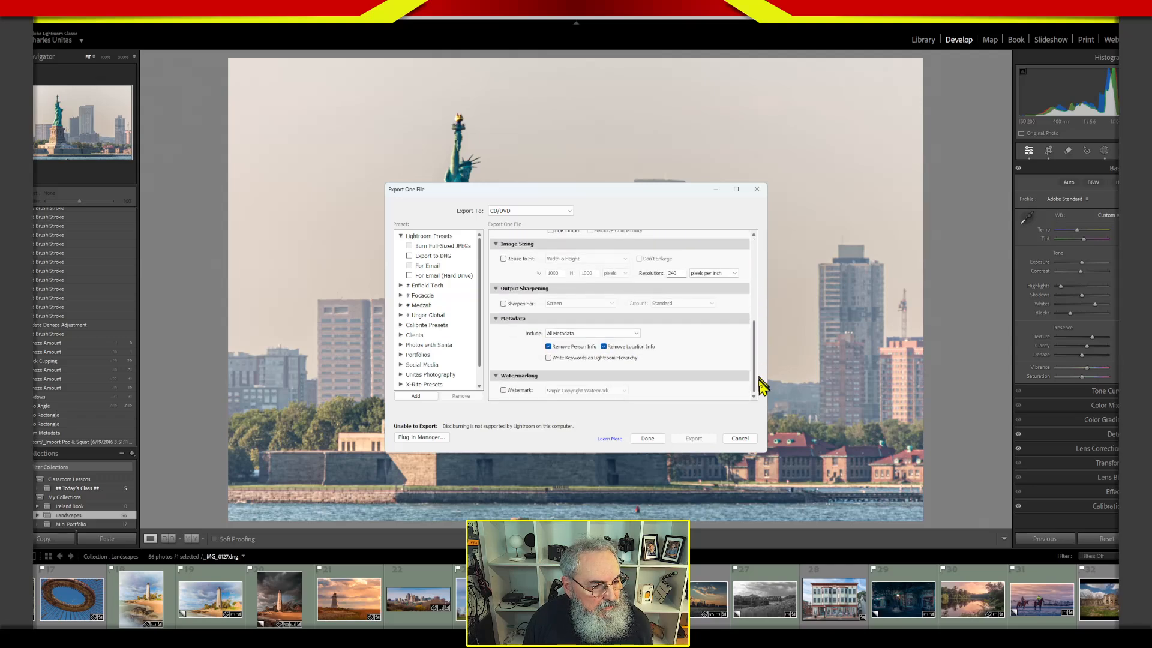
Look through the export preset groups, including User Presets, Portfolios and Unitas Photography, for a suitable starting preset.
left_click(417, 336)
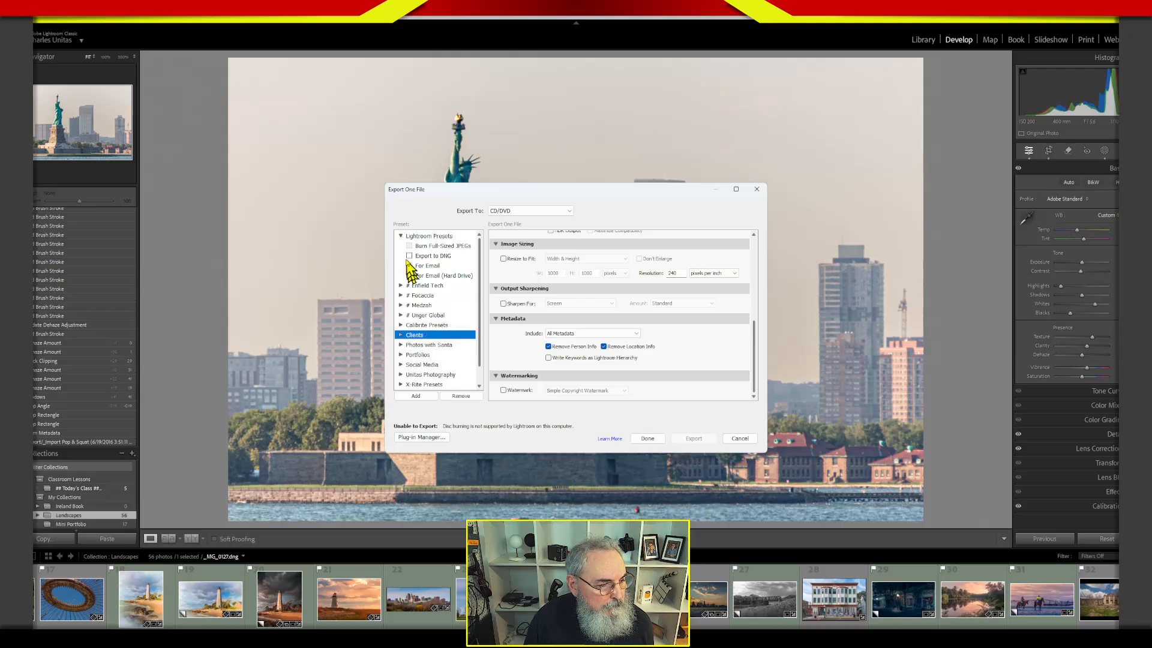
left_click(400, 236)
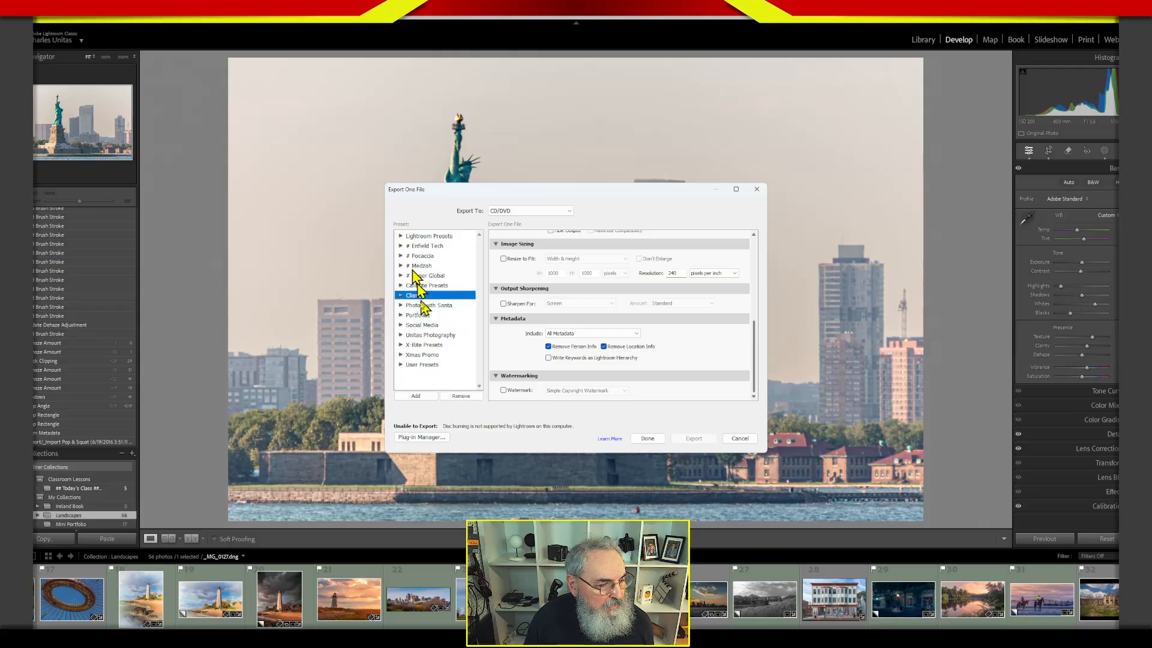
left_click(402, 365)
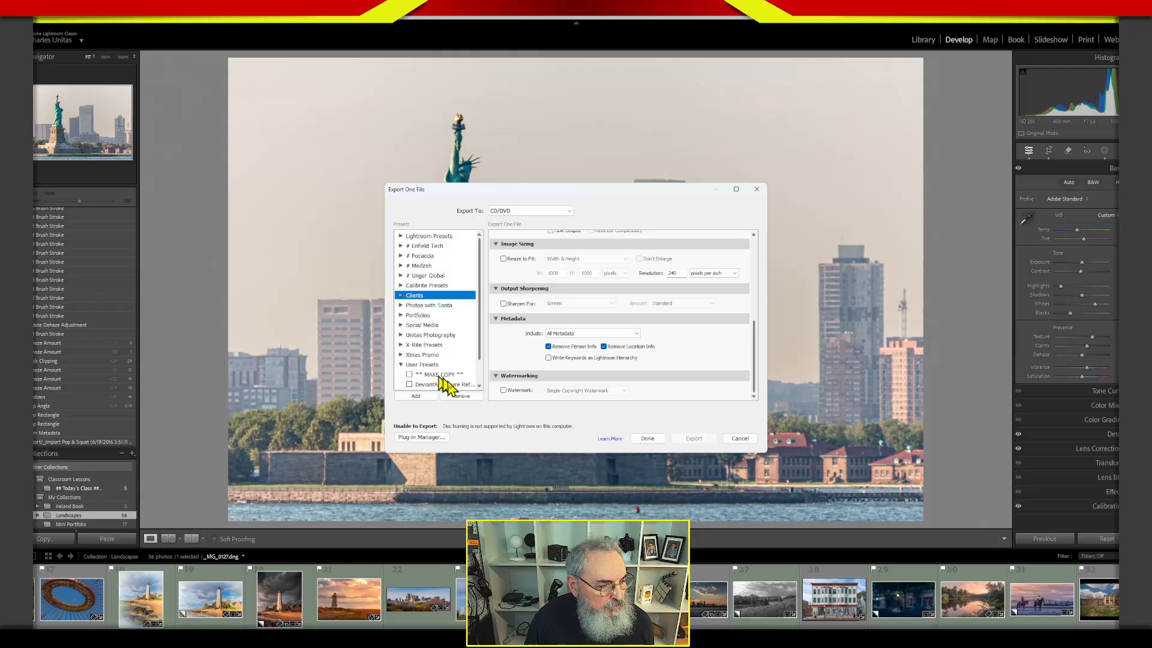
left_click_drag(480, 351, 483, 397)
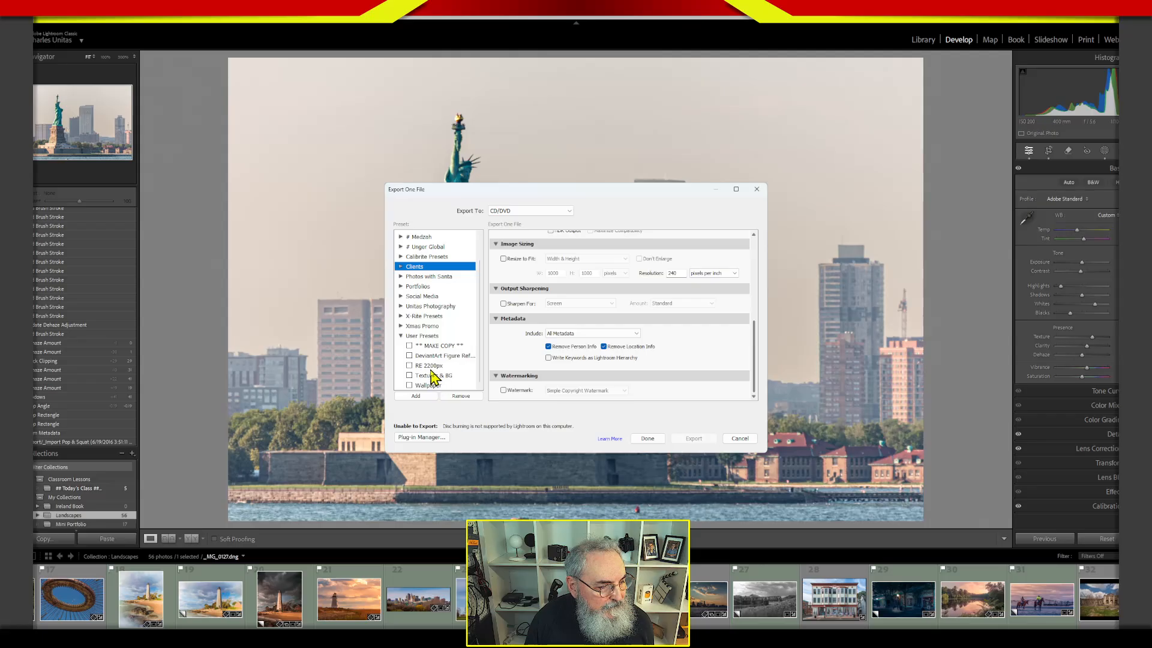
left_click(401, 335)
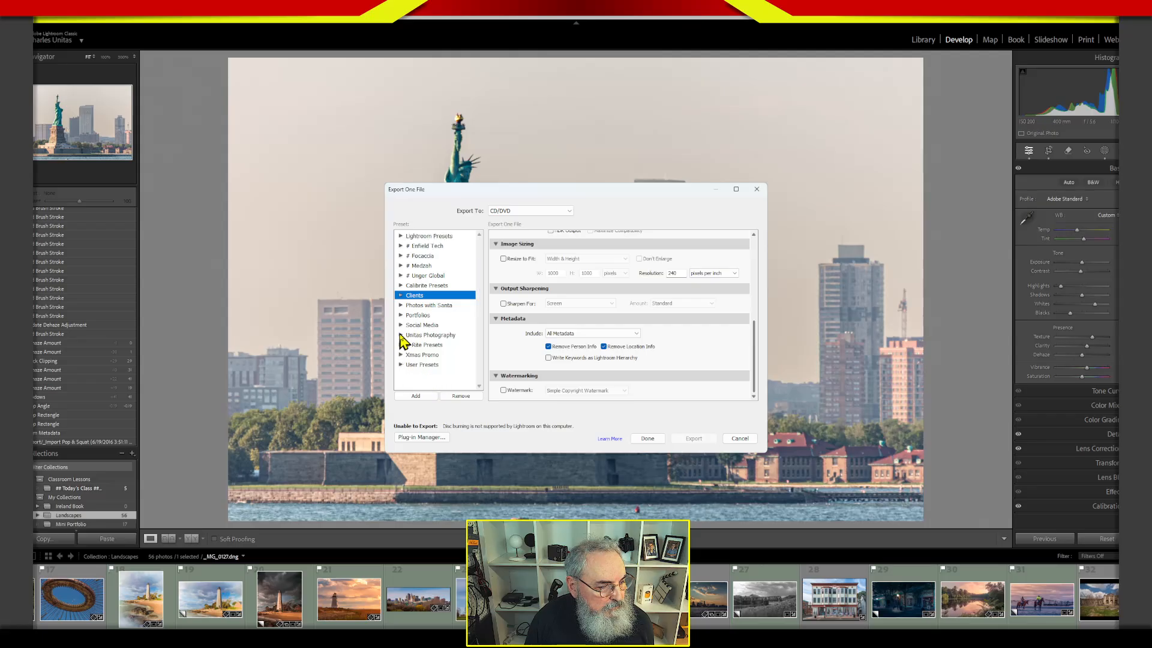
left_click(401, 316)
left_click(401, 315)
left_click(401, 335)
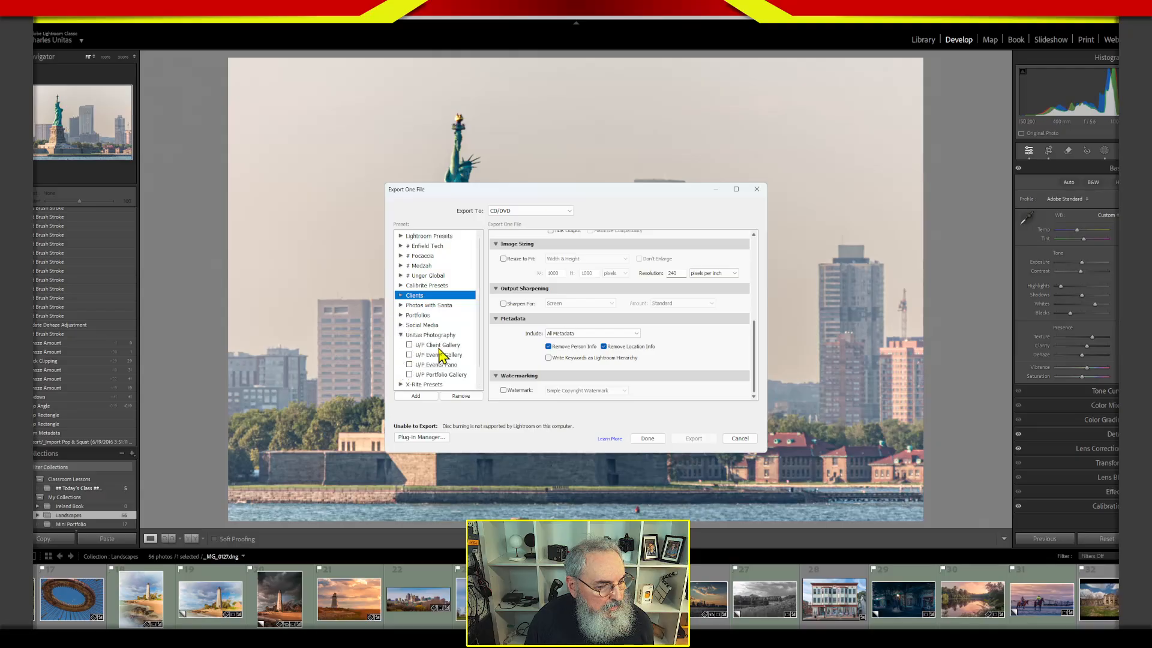
left_click(401, 335)
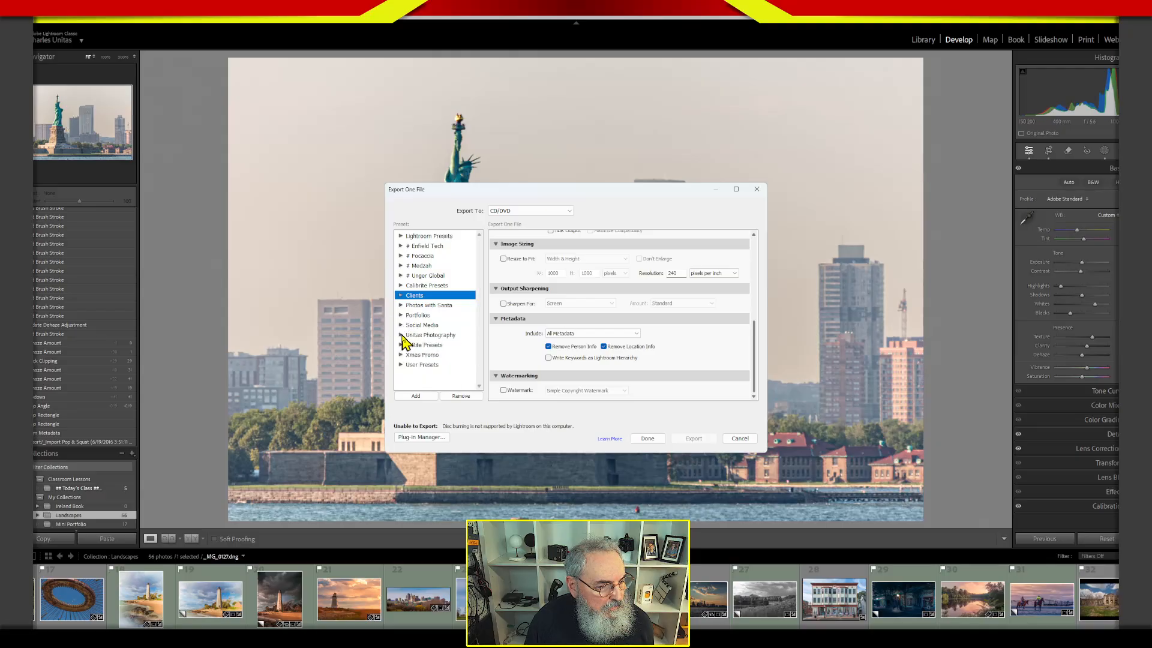
left_click(402, 365)
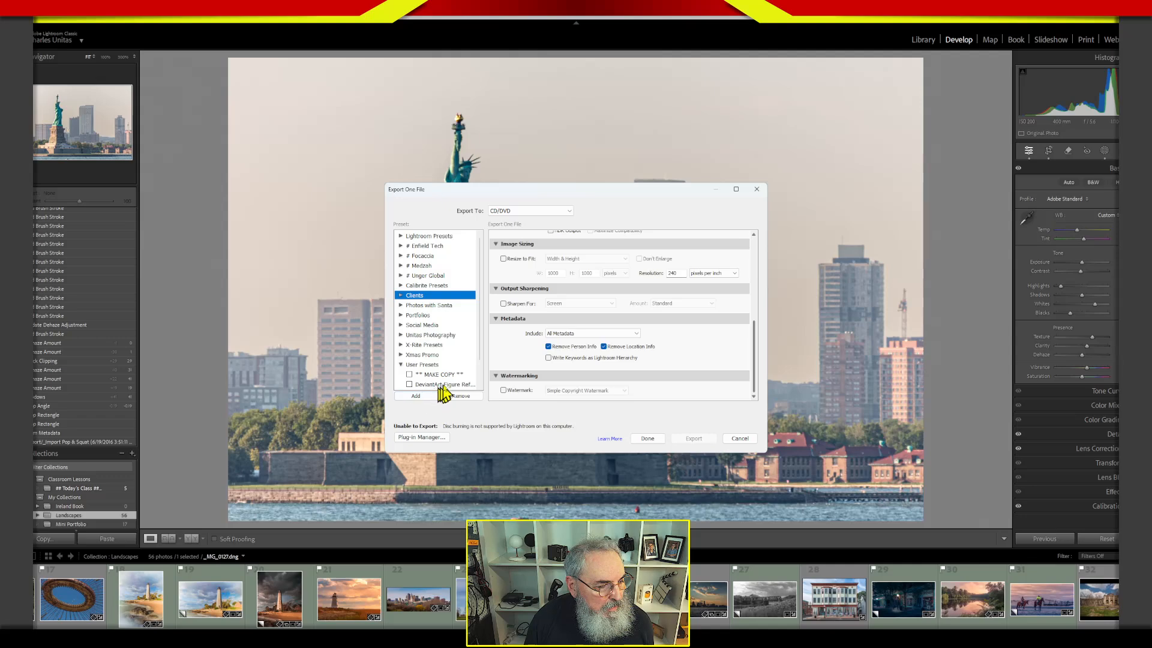
left_click_drag(476, 351, 478, 380)
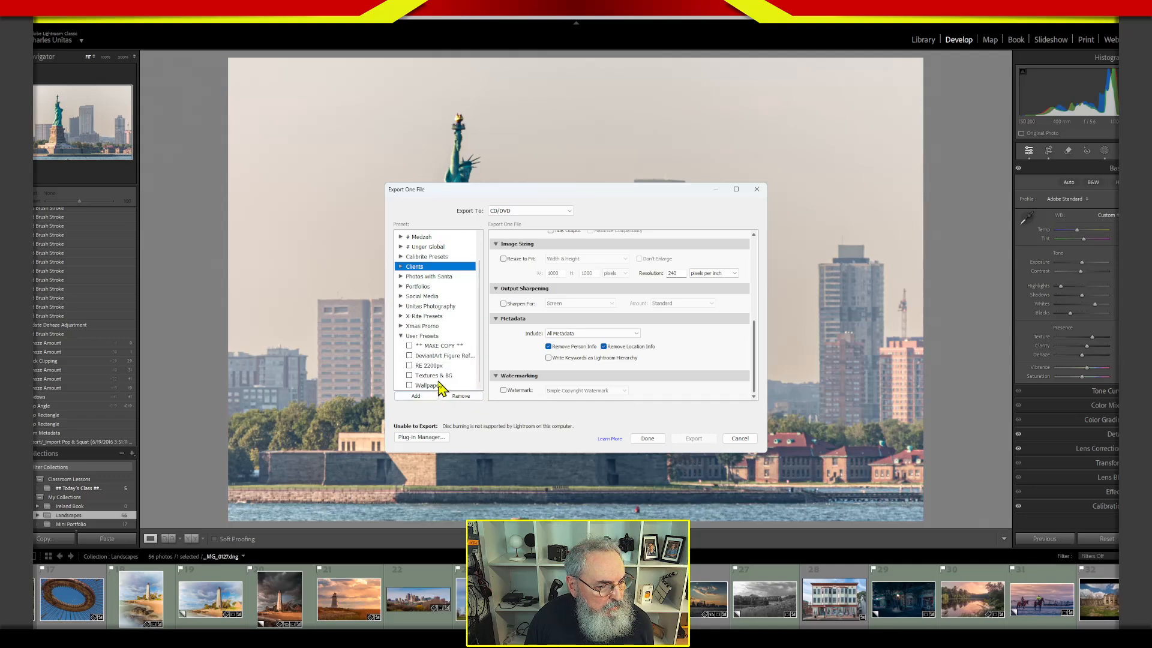
left_click(402, 336)
left_click(401, 305)
left_click(401, 305)
Load the Soc.Med 1200px branded preset from the Social Media group and turn off file renaming.
left_click(401, 325)
left_click(454, 364)
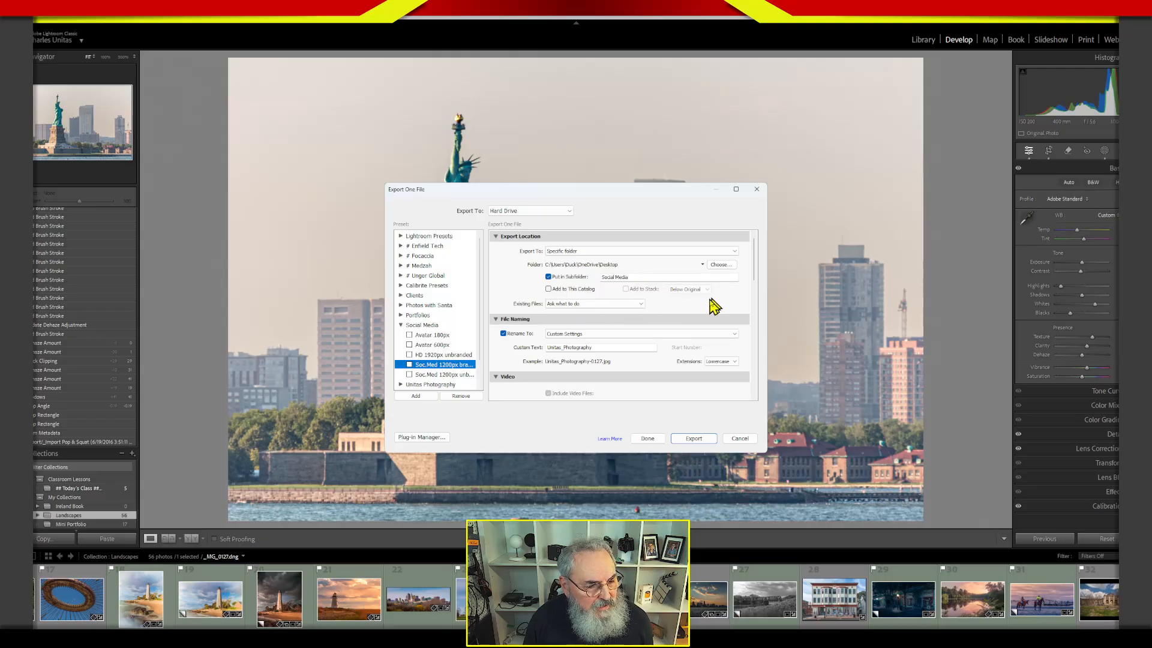
left_click_drag(751, 282, 754, 307)
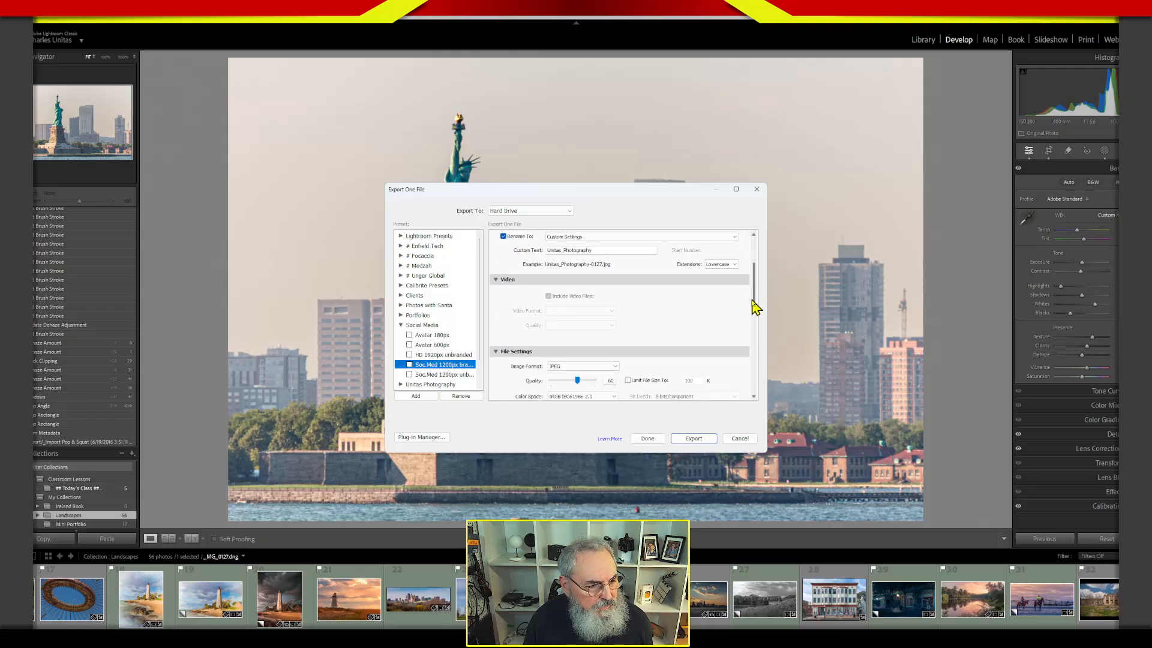
left_click(504, 235)
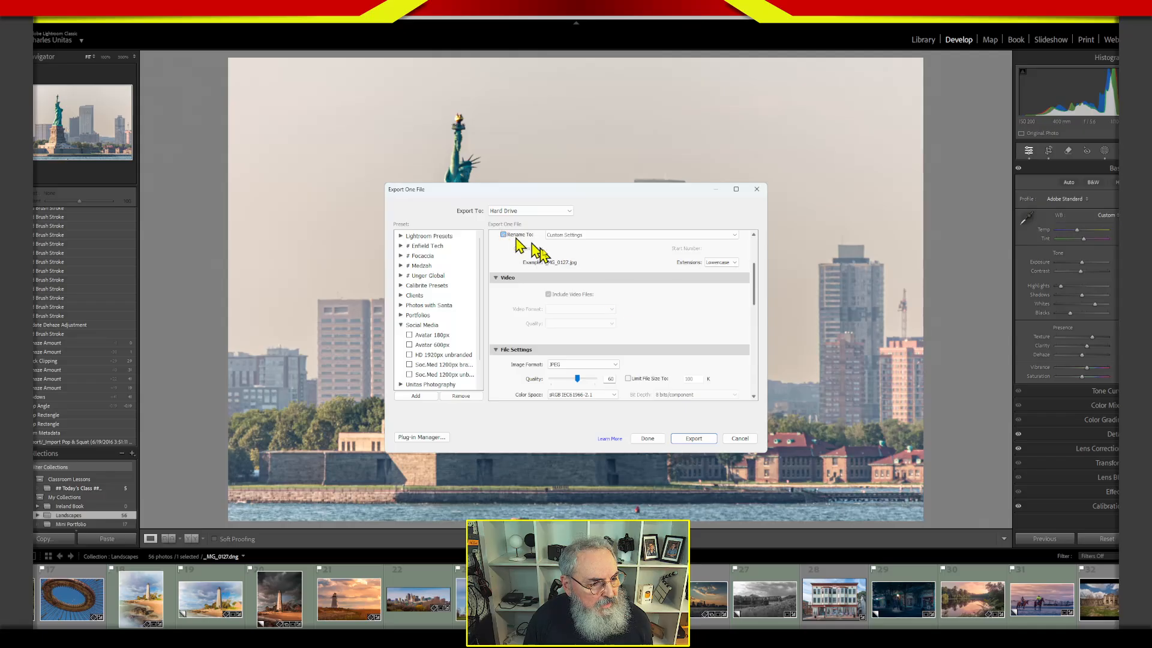
Set the export image format to TIFF.
left_click_drag(755, 300, 736, 322)
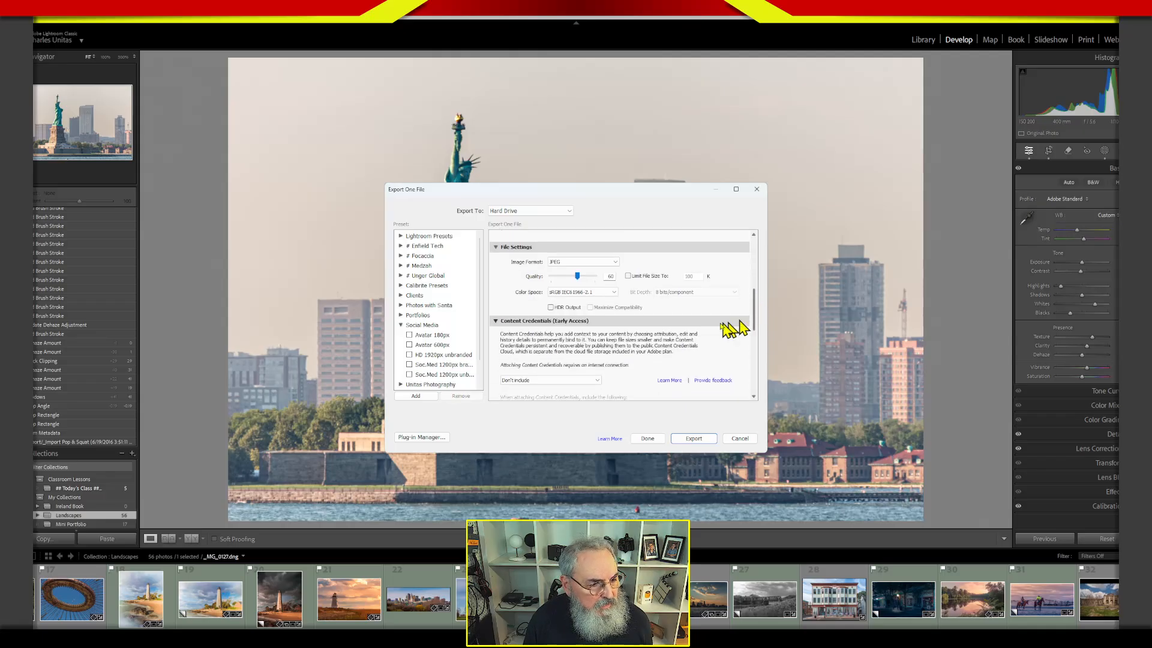
left_click(591, 262)
left_click(582, 322)
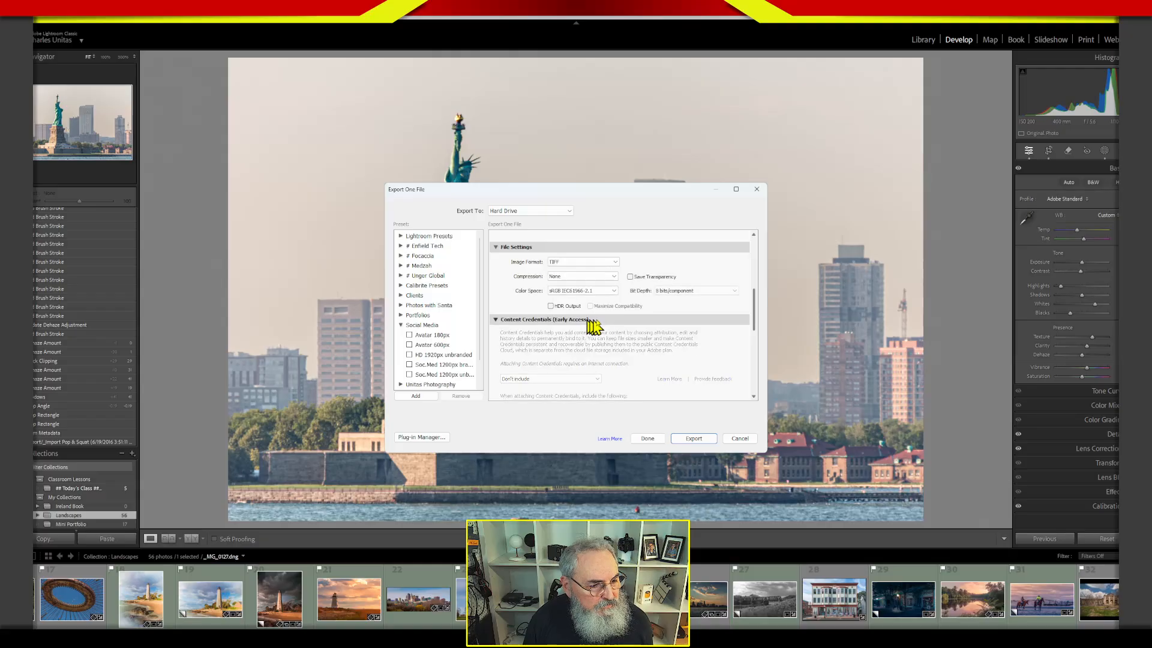
Turn off Resize to Fit and output sharpening in the export settings.
left_click_drag(753, 326, 754, 375)
left_click(510, 275)
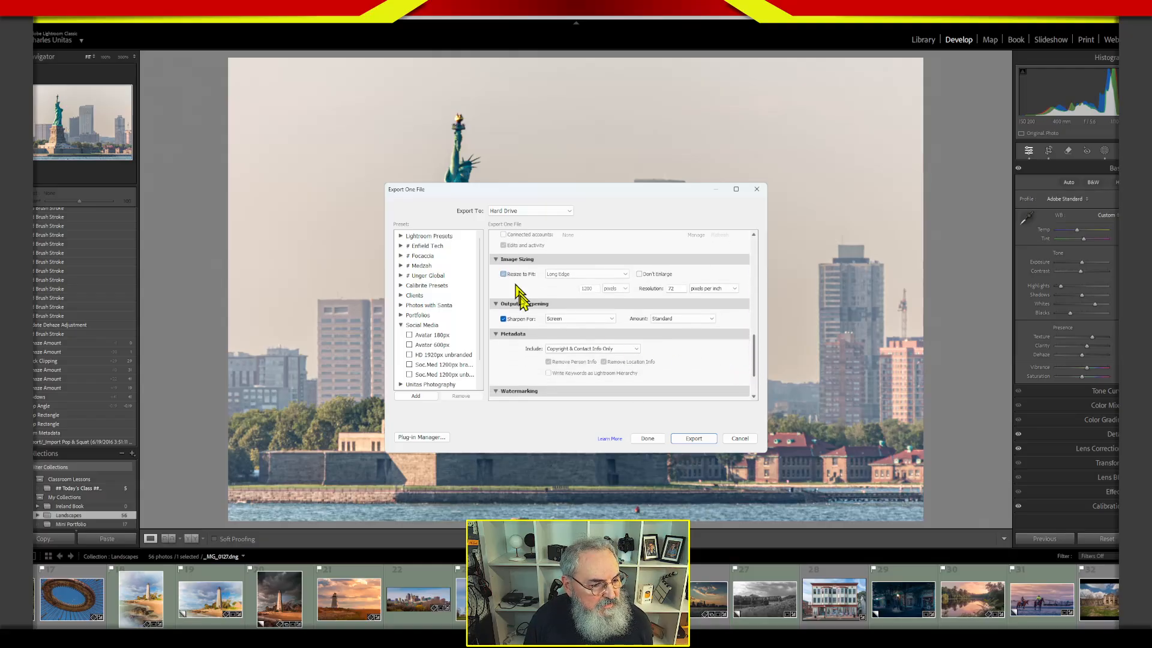
left_click(504, 318)
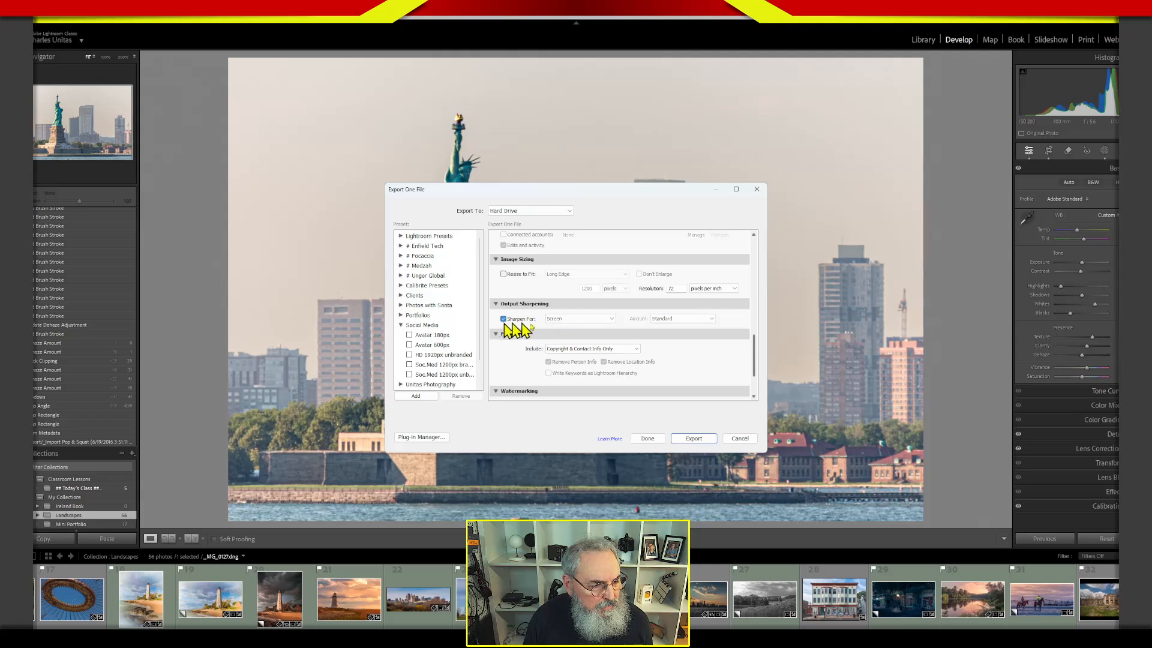
Turn off watermarking and export the Statue of Liberty photo.
left_click_drag(754, 360, 755, 397)
left_click(503, 343)
mouse_move(755, 373)
left_mouse_down()
mouse_move(757, 261)
mouse_move(758, 387)
left_mouse_up()
left_click(694, 438)
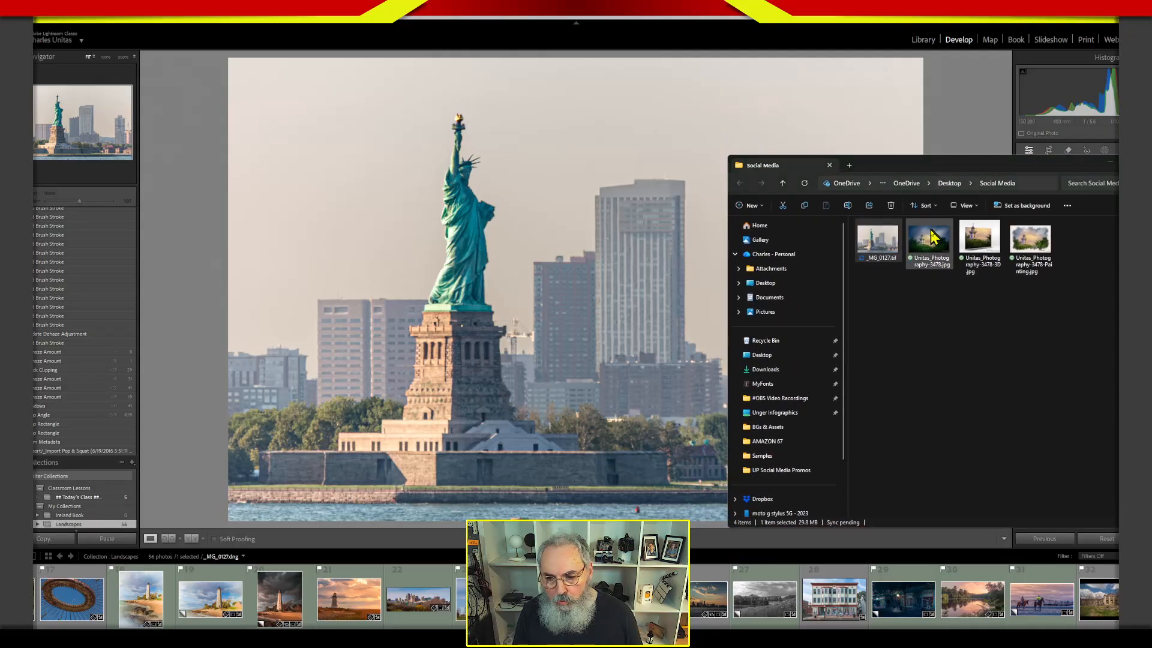
Switch to Affinity, place _MG_0127.tif from the Social Media folder on page 4, and move it beneath the Deckled Edge - Left layer.
key("alt+Tab")
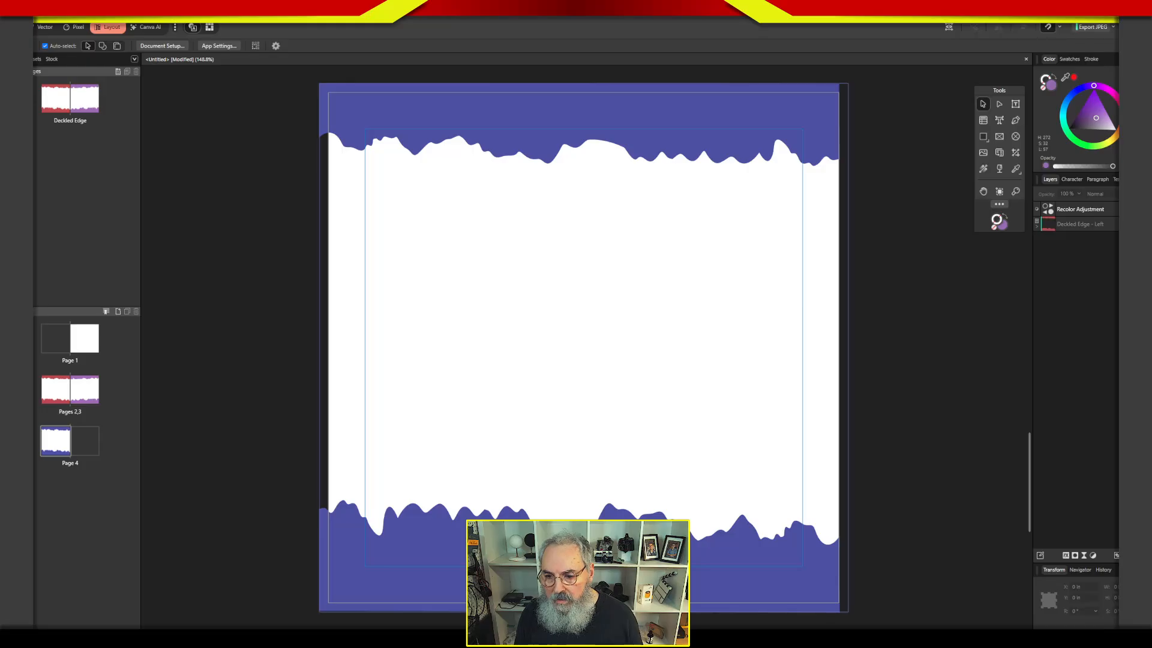
key("alt+Tab")
left_click_drag(880, 252, 523, 324)
left_click_drag(1030, 166, 1087, 366)
left_click_drag(1050, 213, 1062, 268)
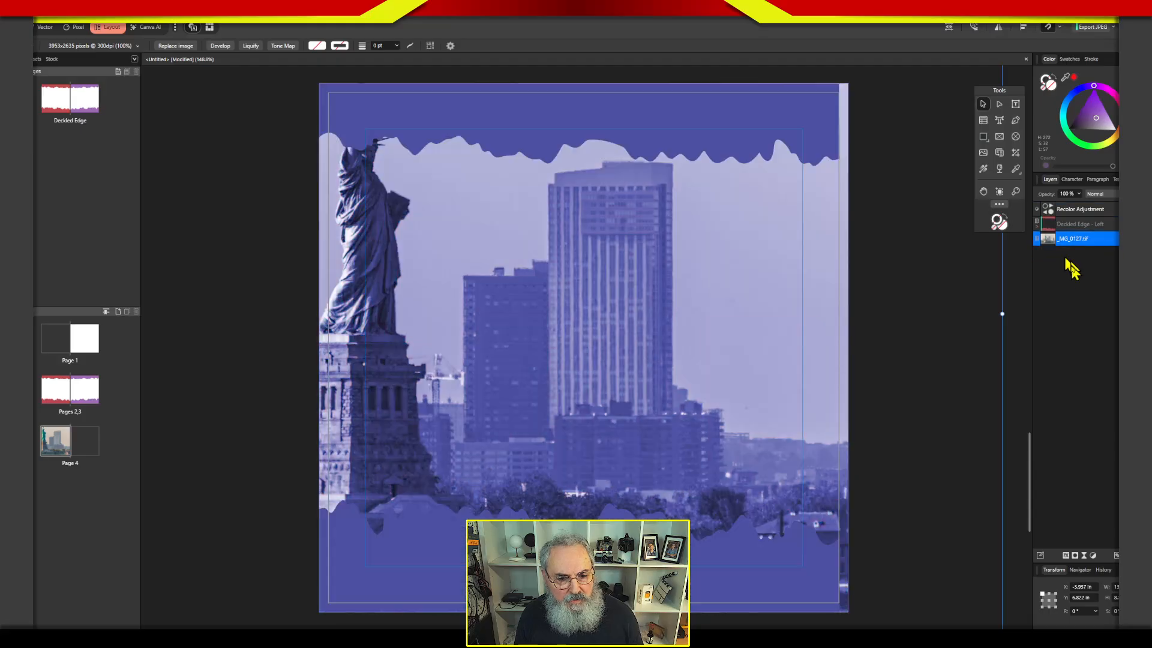
Nest the Recolor Adjustment inside the Deckled Edge - Left layer so it affects only the ragged border.
double_click(1049, 210)
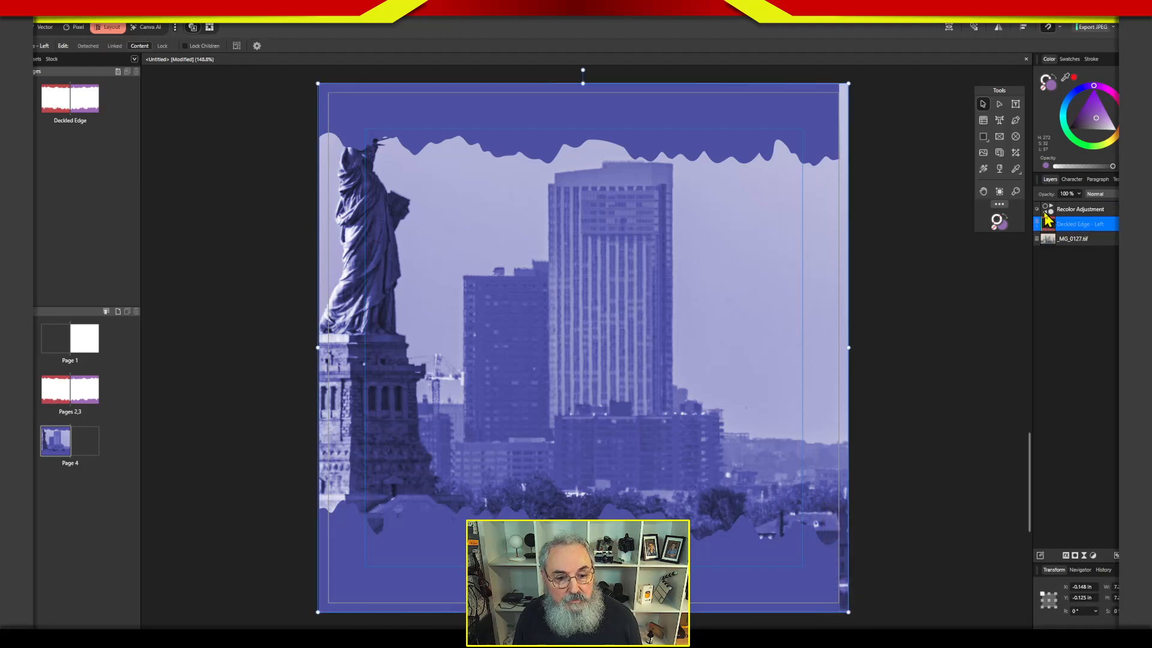
left_click(1036, 226)
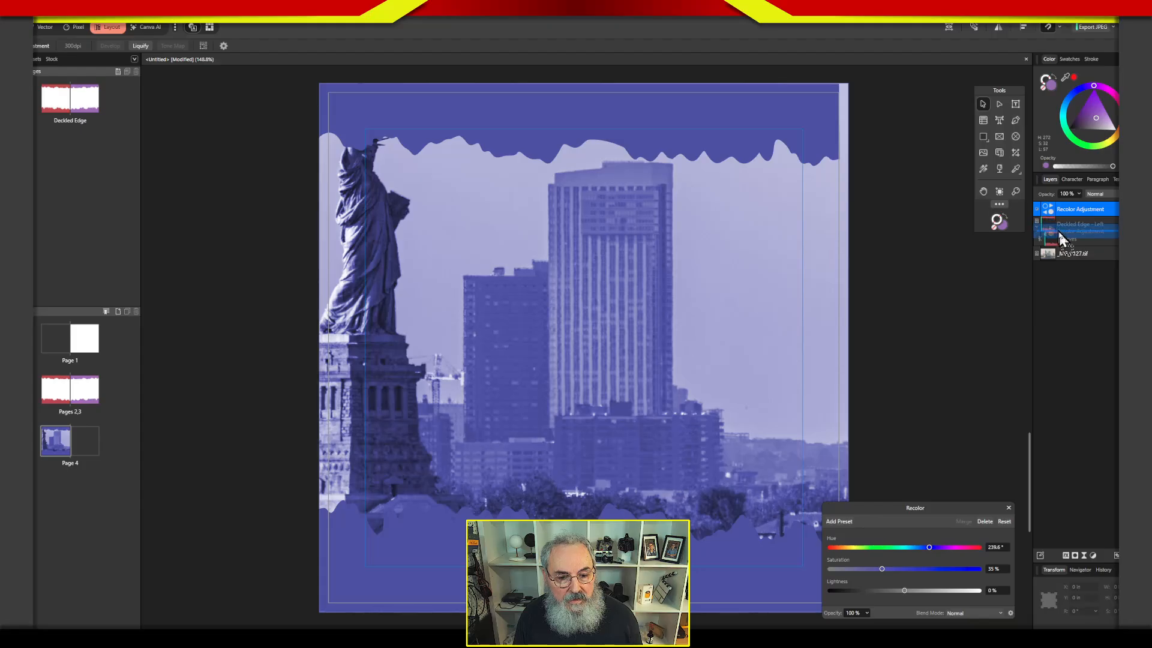
left_click_drag(1052, 223, 1046, 239)
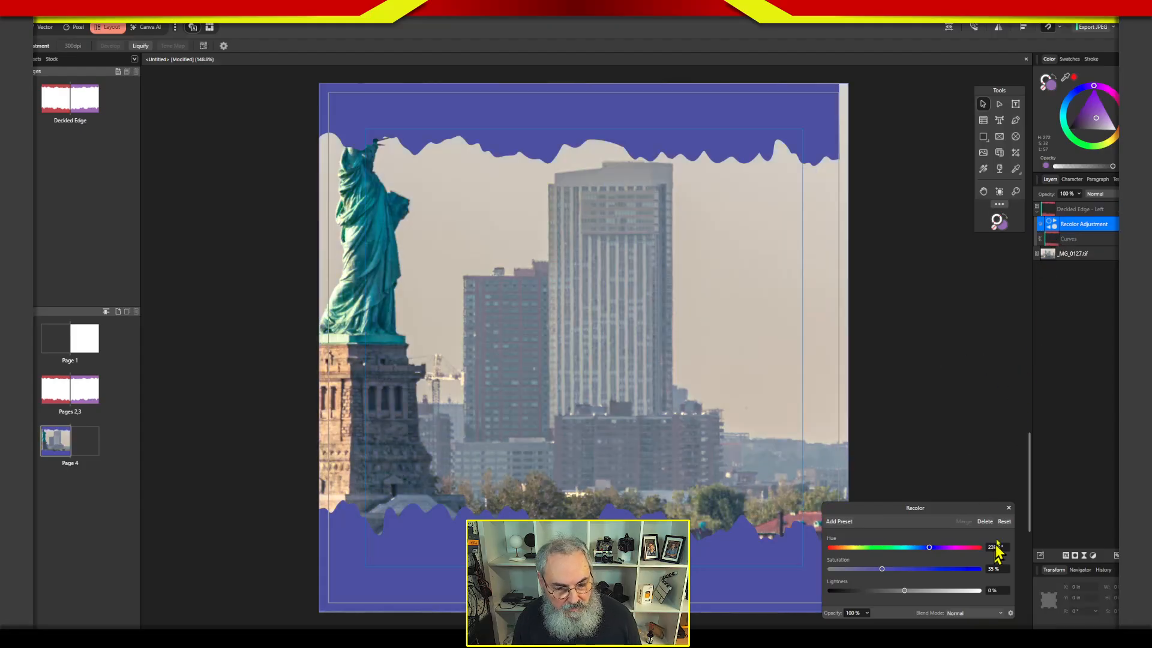
left_click(1009, 510)
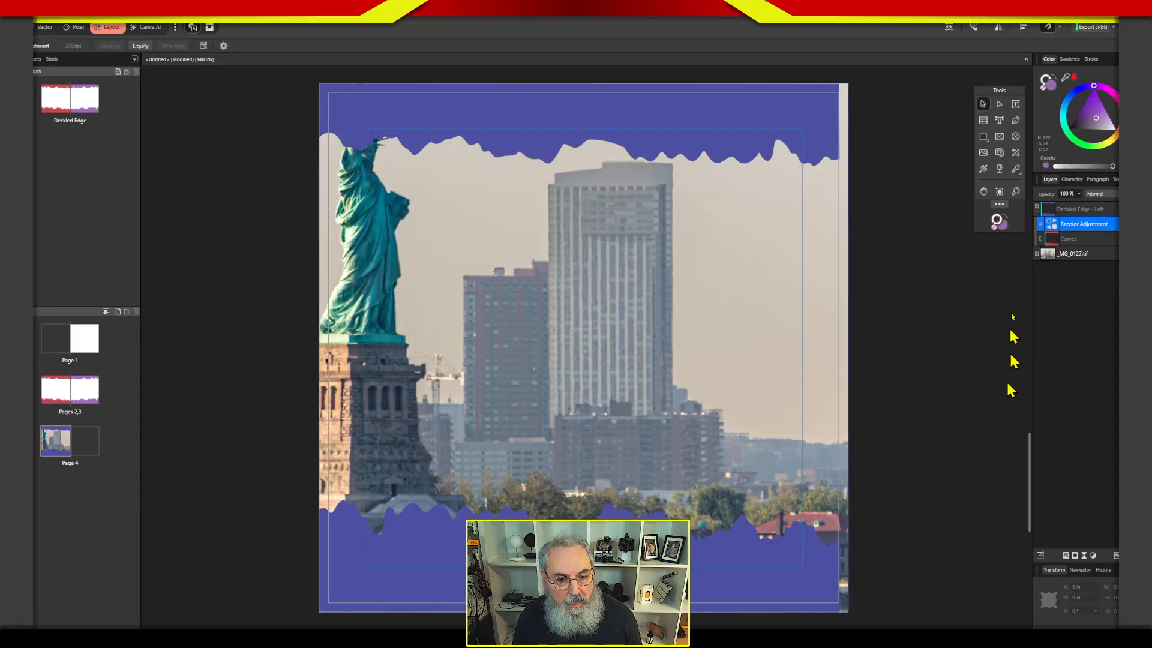
Scale the Statue of Liberty photo down to fit between page 4's ragged borders and shift it slightly right.
left_click(1063, 253)
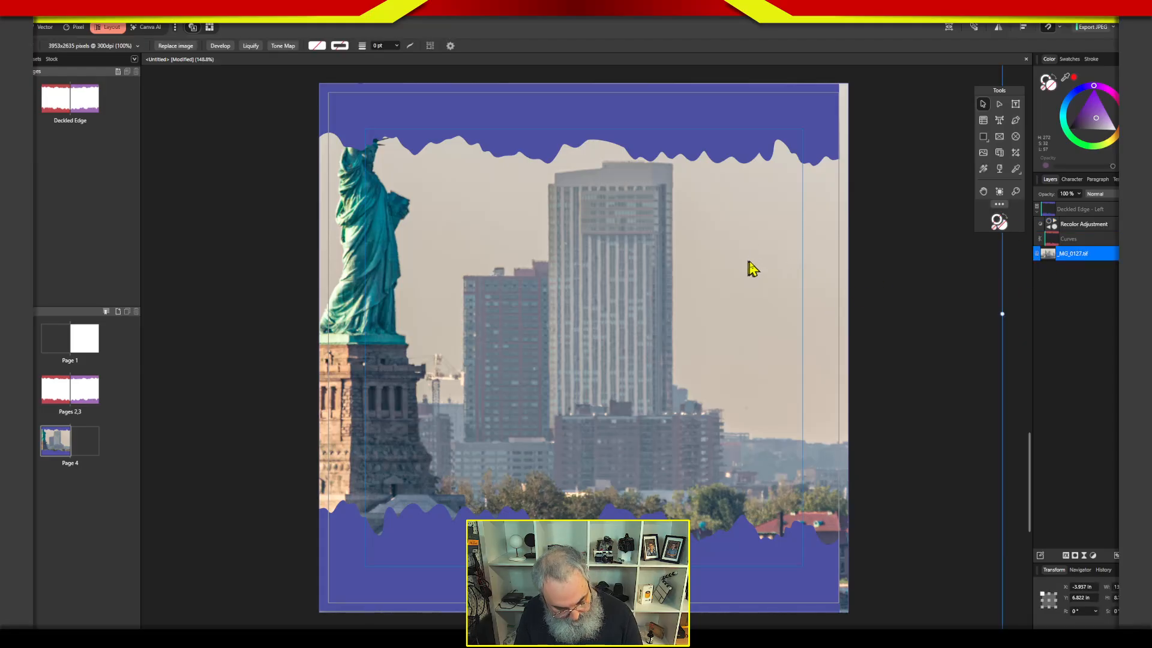
key("ctrl+minus")
key("ctrl+minus")
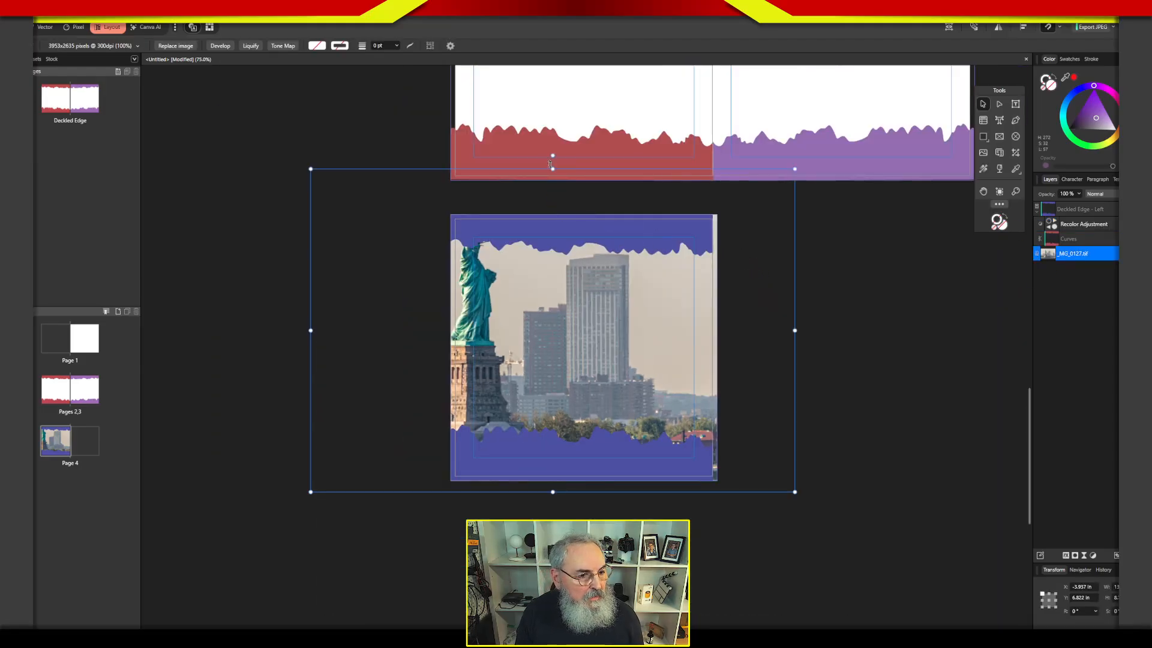
left_click_drag(552, 169, 557, 239)
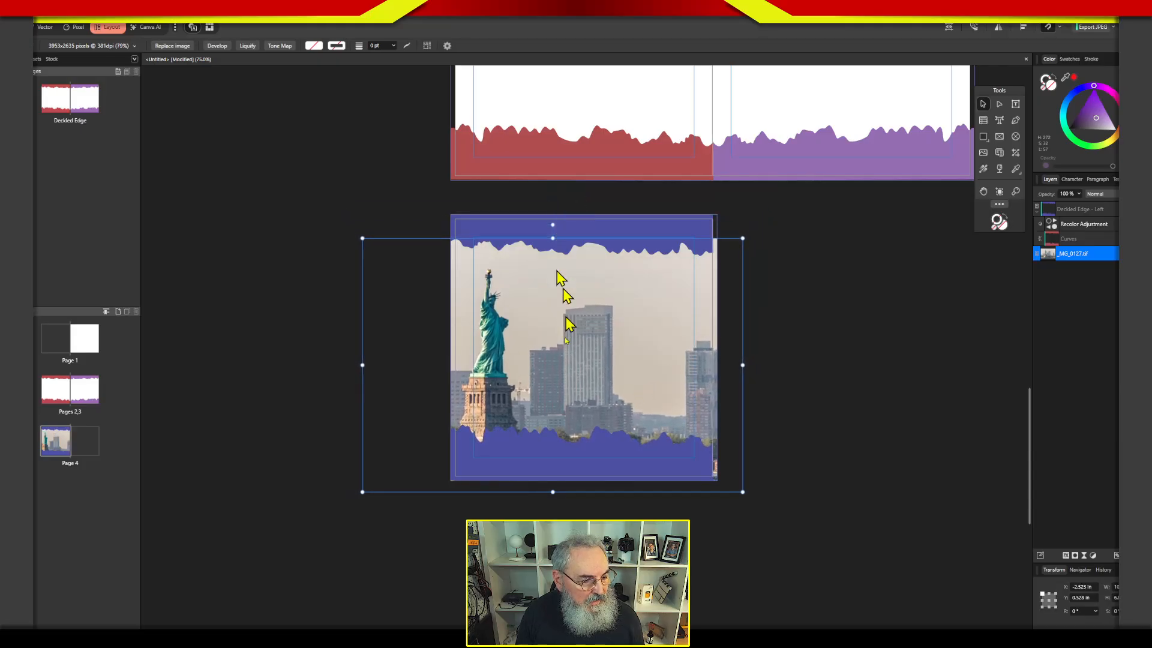
left_click_drag(551, 491, 559, 449)
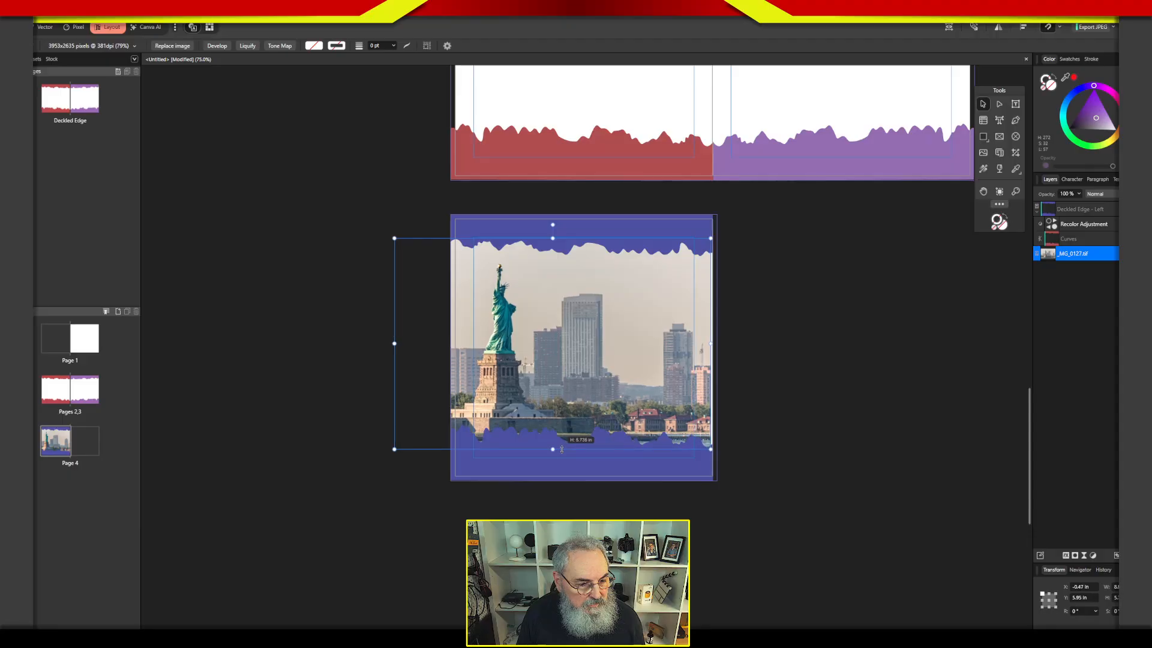
left_click_drag(571, 390, 583, 391)
left_click(1119, 336)
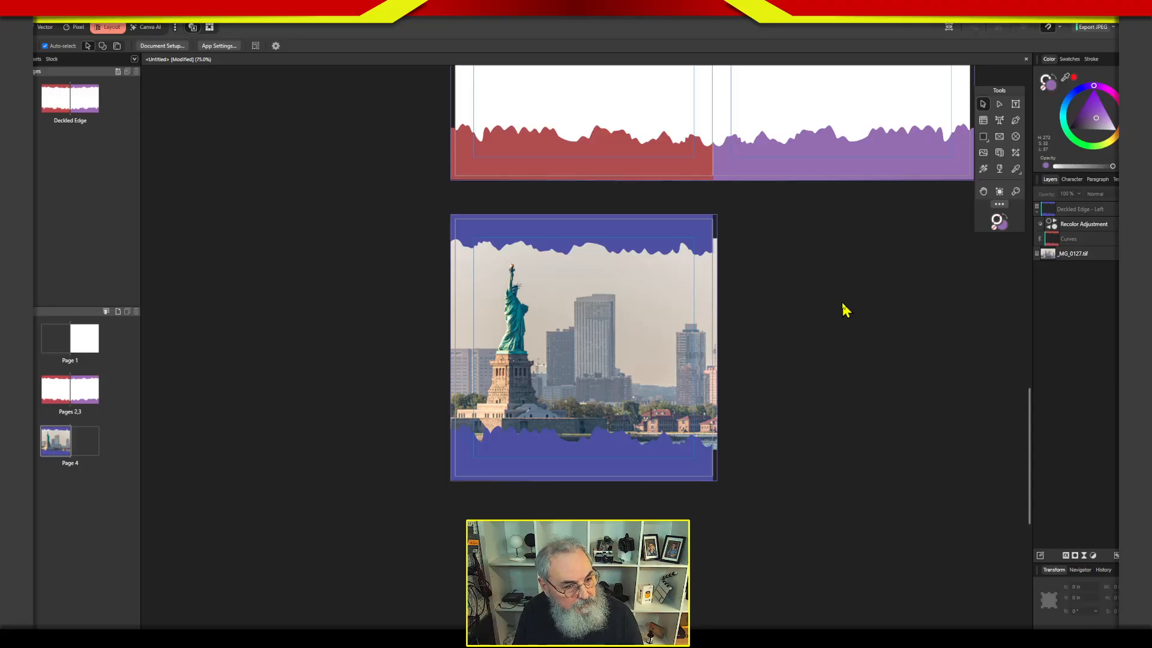
Move page 4 into the pages 2,3 spread so the photo sits over the right-hand page.
key("ctrl+minus")
left_click_drag(861, 350, 749, 469)
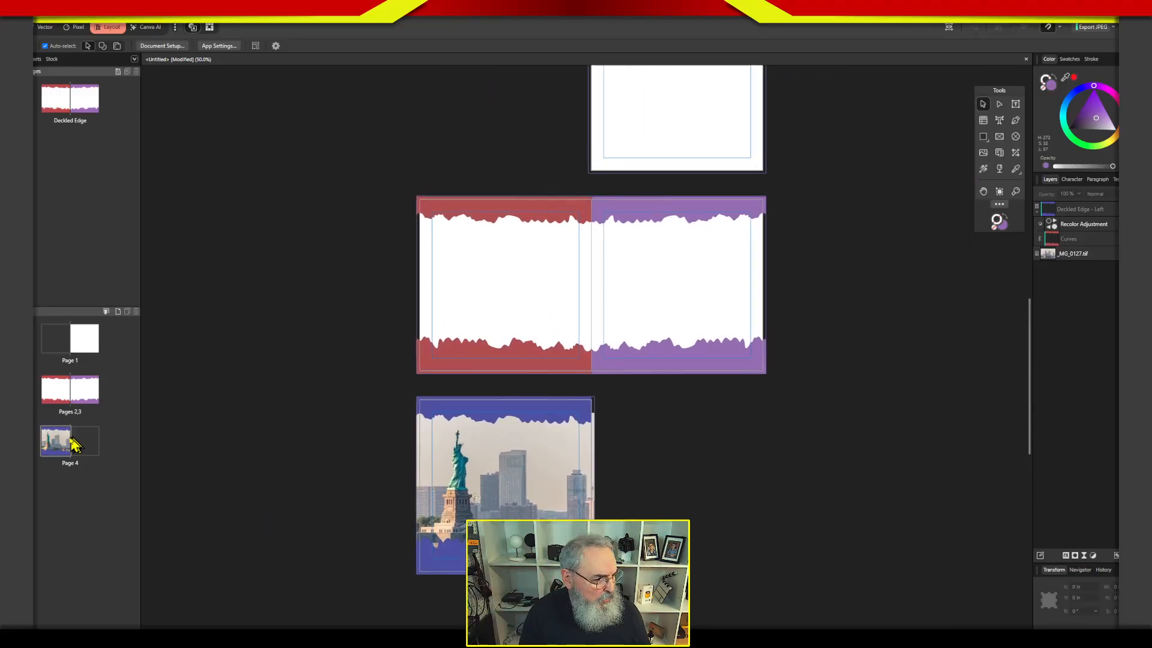
left_click_drag(61, 445, 71, 394)
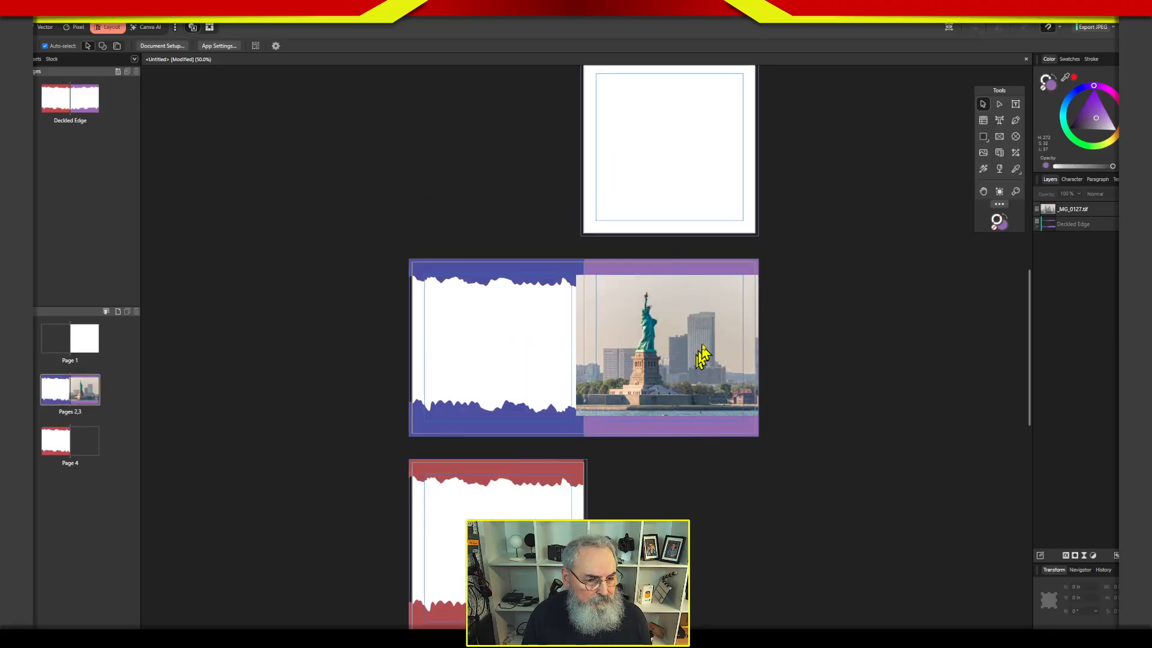
Draw a picture frame covering page 3, put _MG_0127.tif inside it, and move the frame beneath the Deckled Edge layer.
left_click(999, 137)
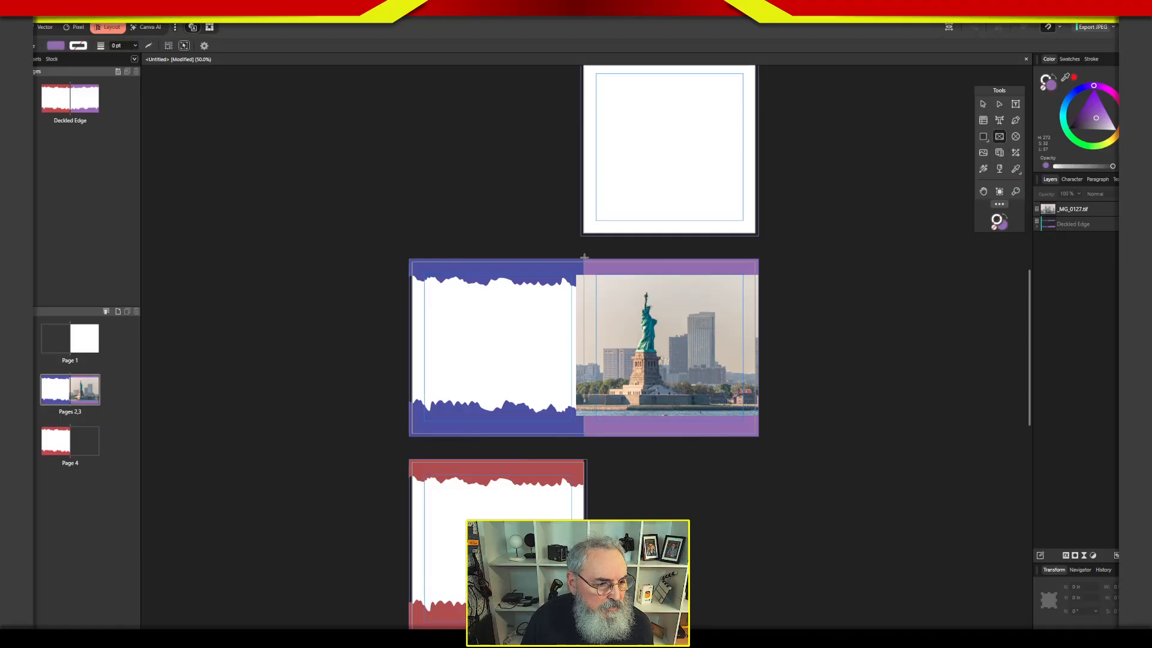
left_click_drag(583, 257, 759, 436)
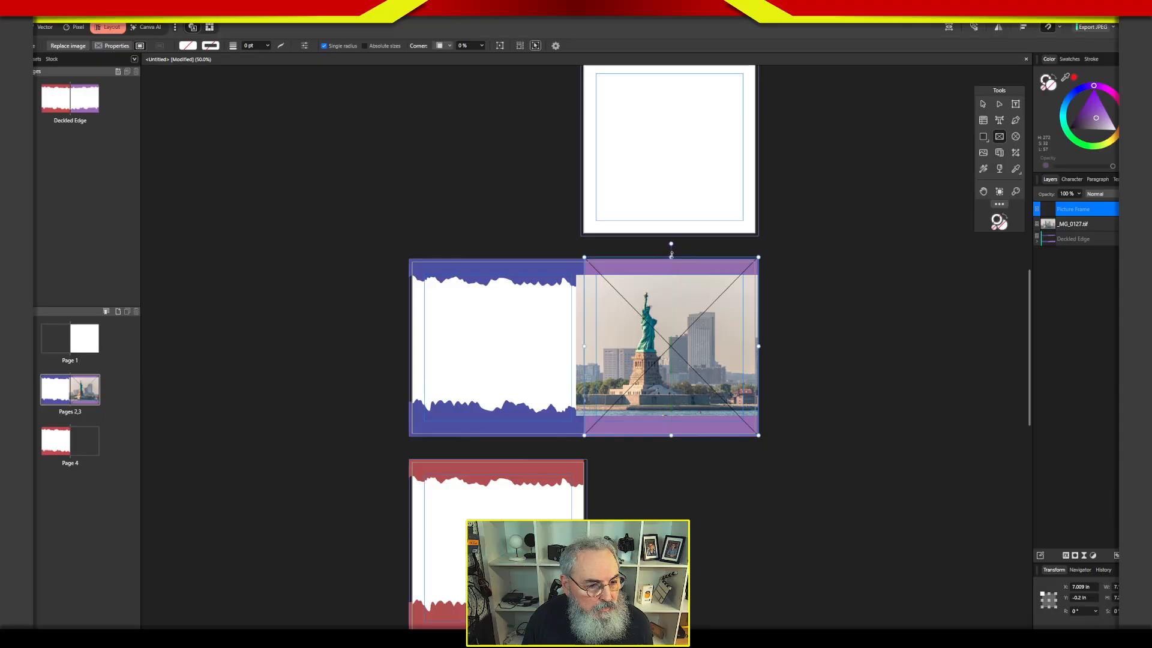
left_click_drag(671, 258, 671, 257)
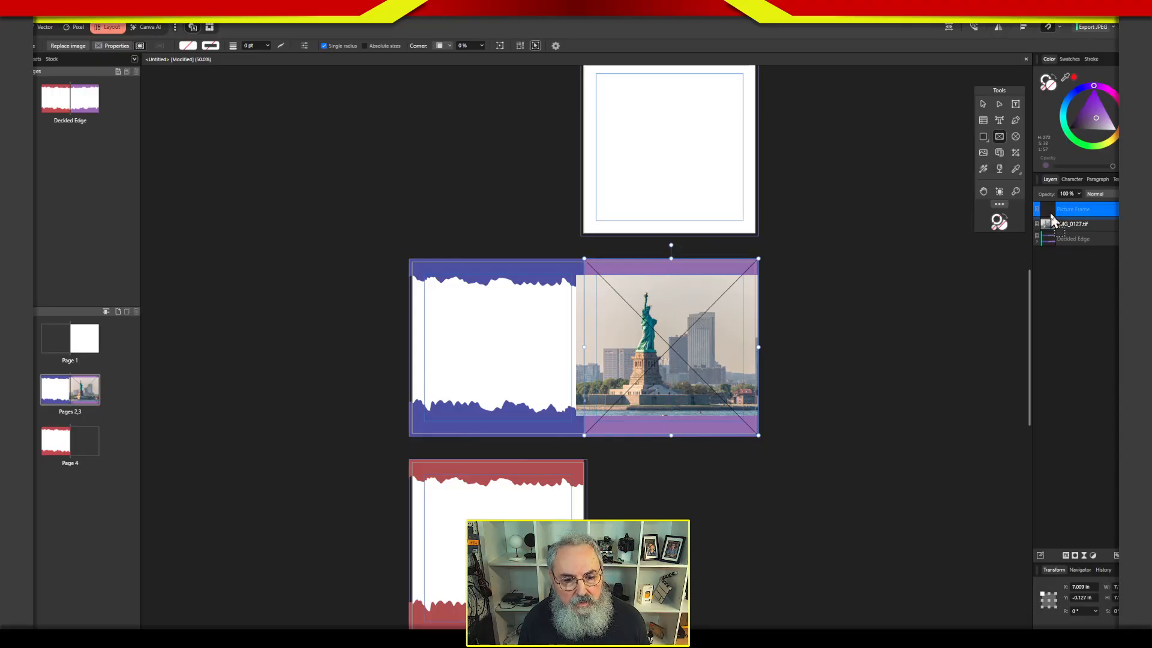
left_click_drag(1051, 231, 1053, 214)
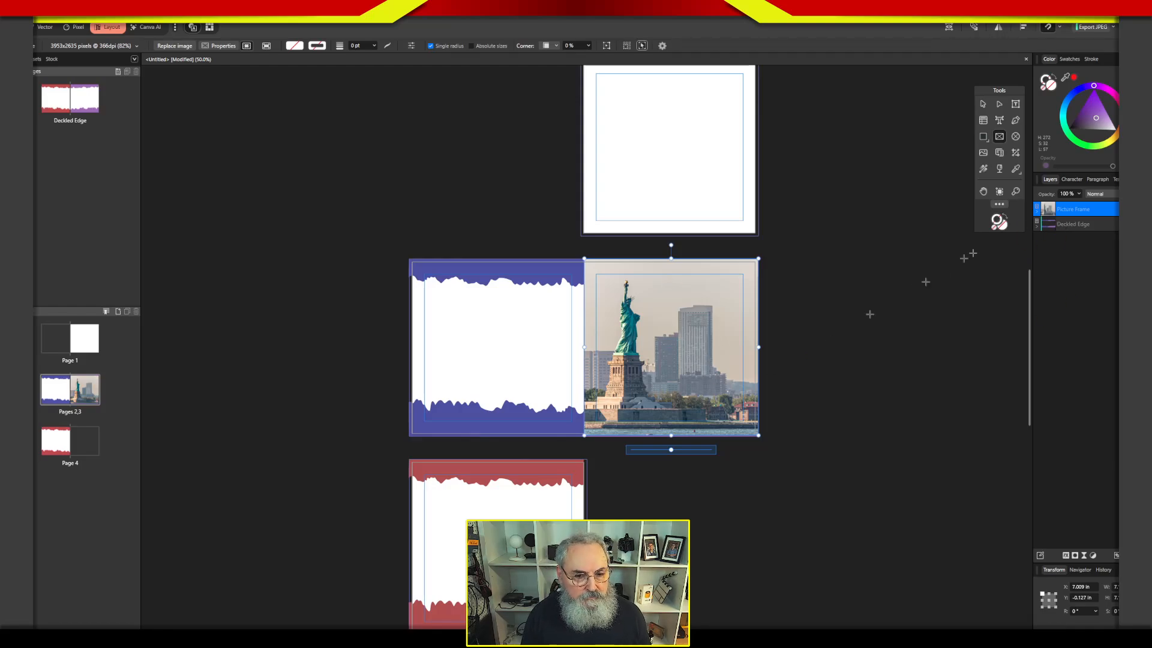
left_click_drag(1045, 223, 1053, 247)
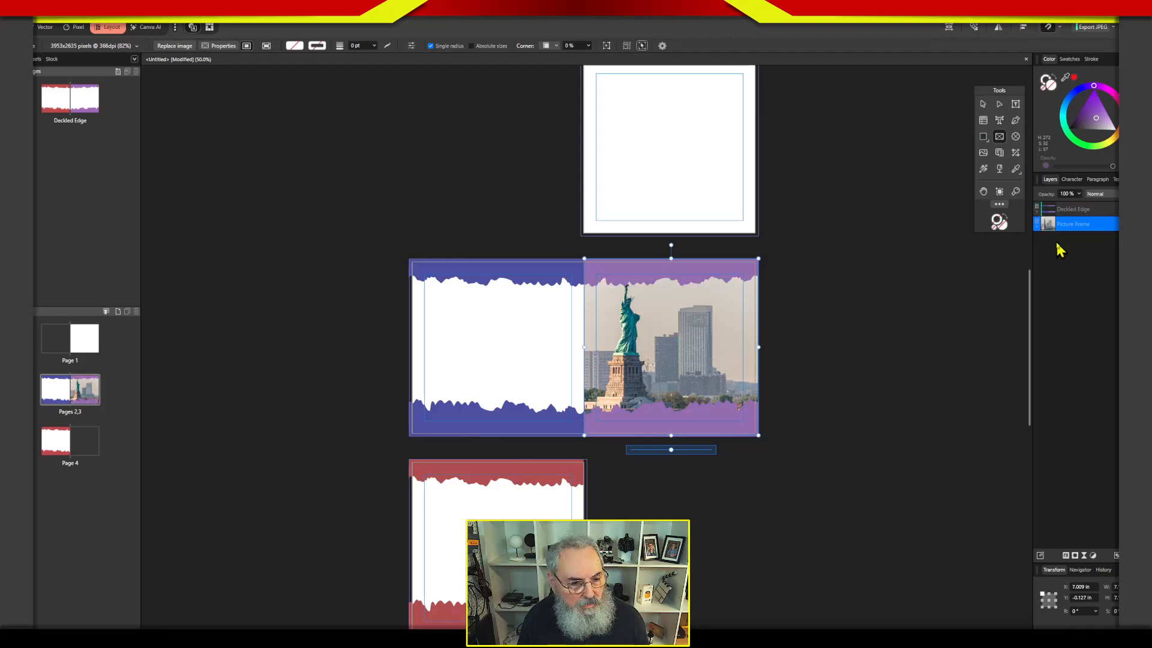
left_click(1112, 372)
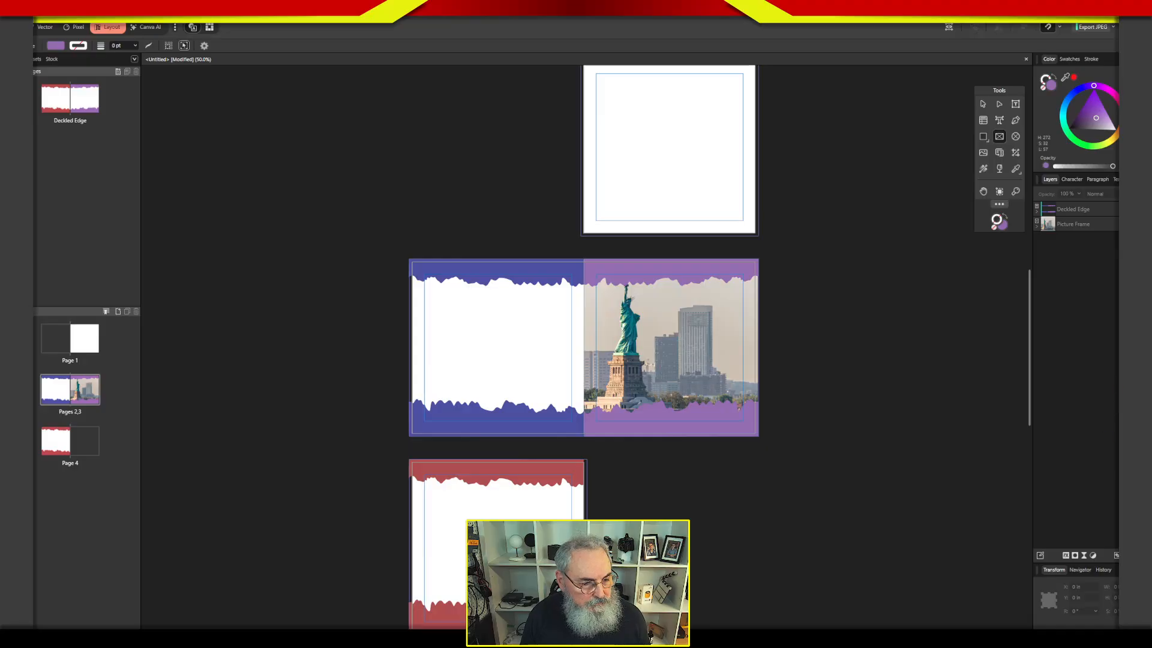
Shorten page 3's picture frame from above and below so its edges sit just behind the ragged borders.
left_click(1050, 228)
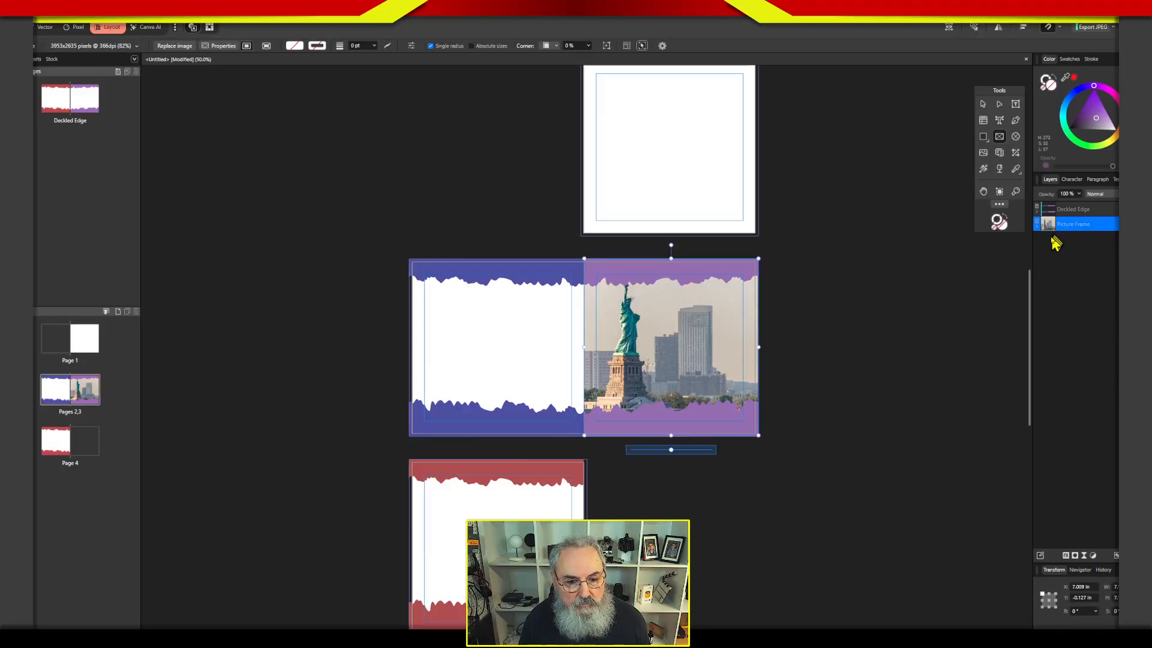
left_click_drag(670, 259, 671, 273)
left_click_drag(671, 436, 675, 418)
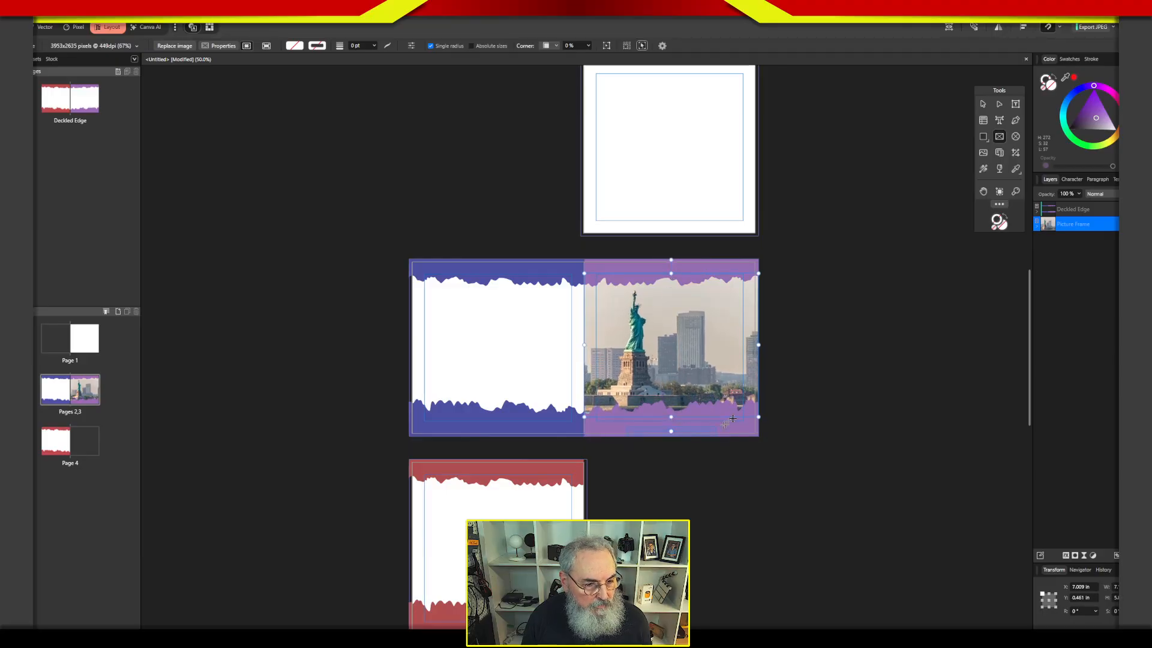
left_click(1081, 313)
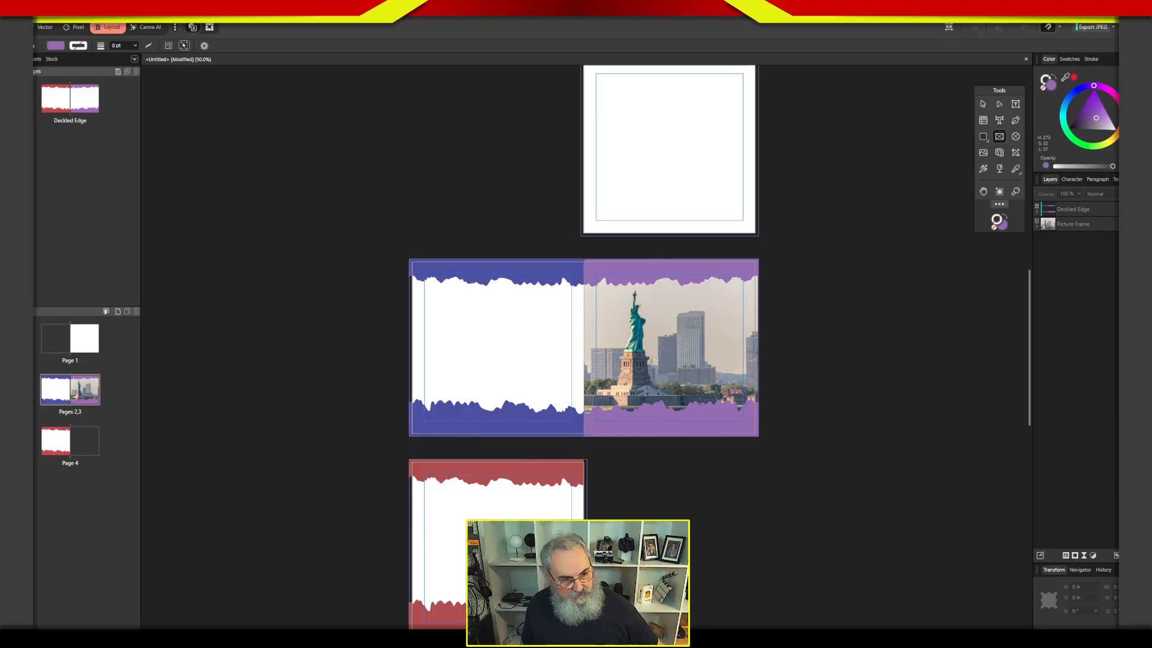
Add the artistic text caption "Statue of Liberty, NYC" on the purple border below the page 3 photo.
left_click(1089, 211)
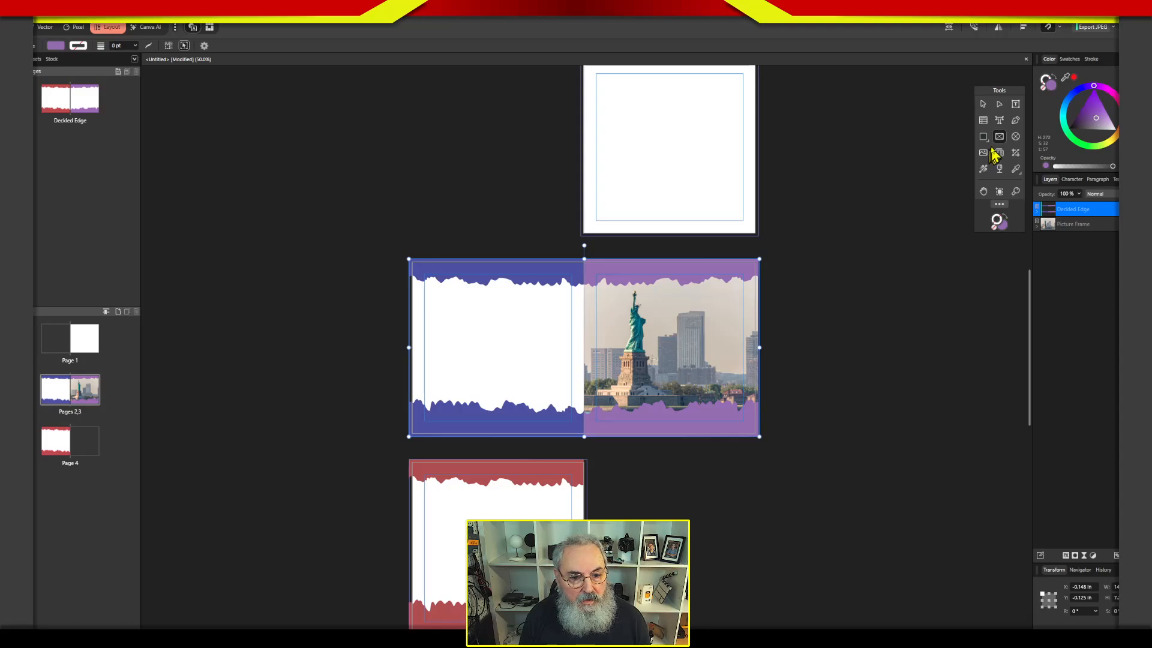
left_click(999, 119)
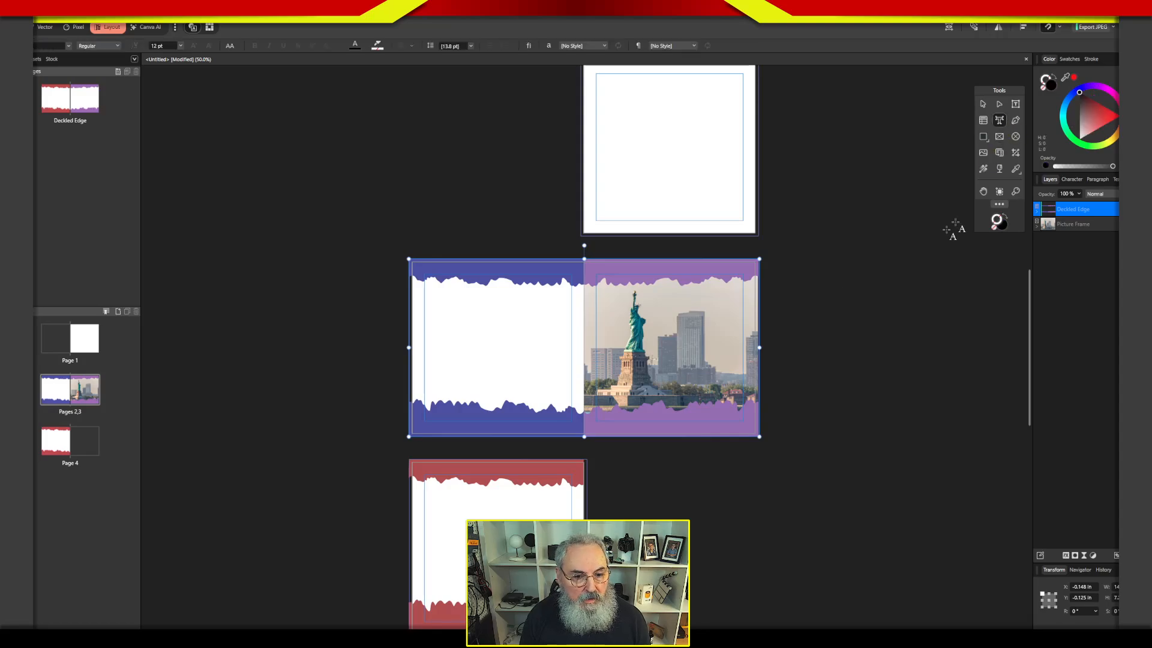
left_click(656, 421)
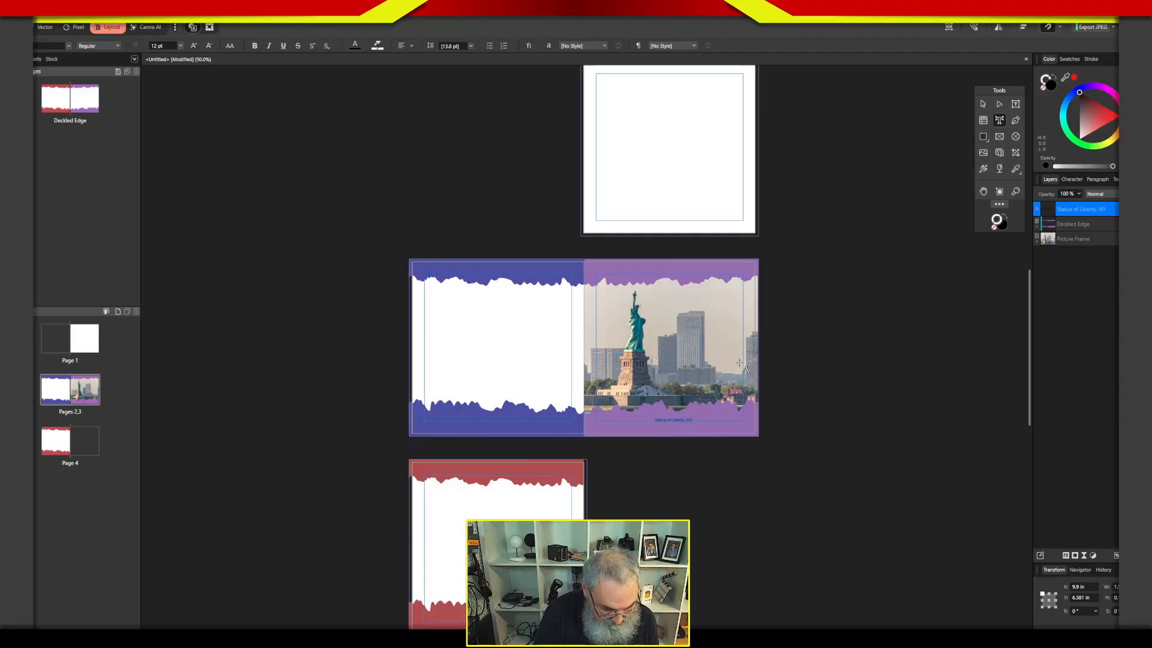
left_click(982, 104)
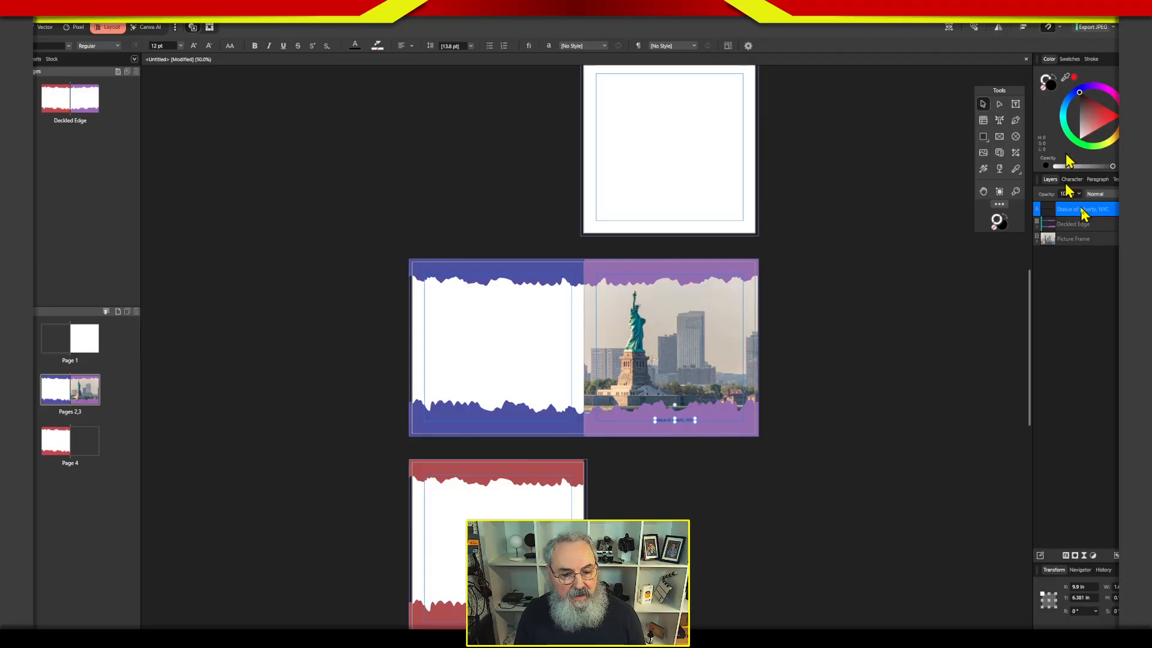
Apply the Heading 1 text style to the caption and align it with page 3's left margin.
left_click(1115, 179)
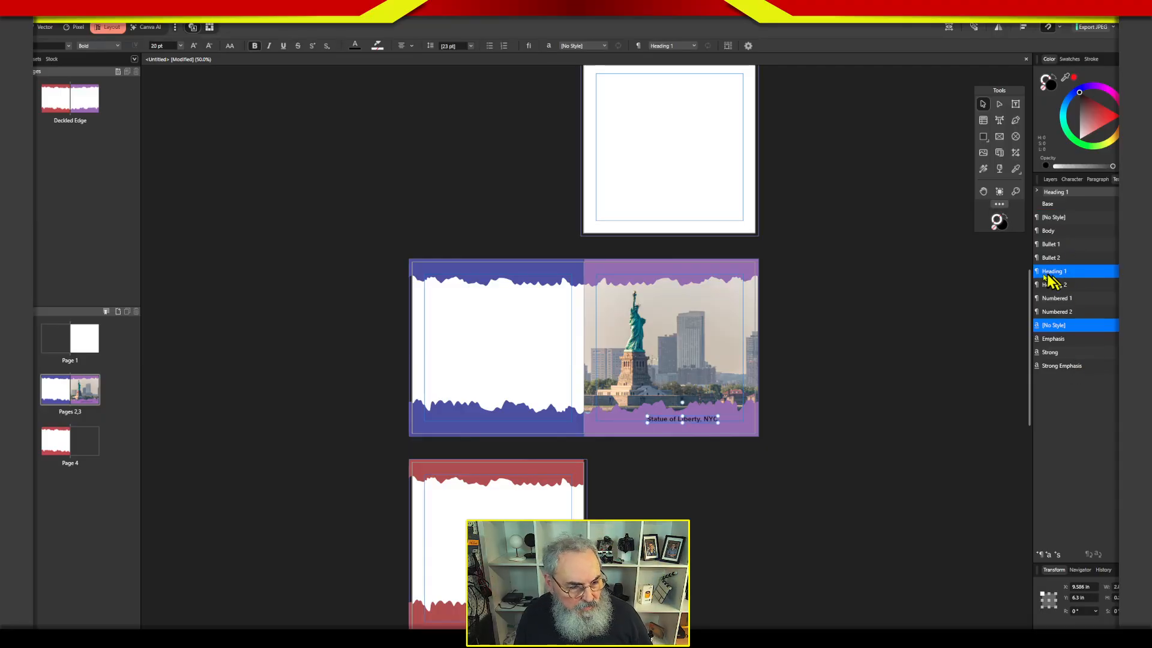
left_click_drag(708, 420, 656, 424)
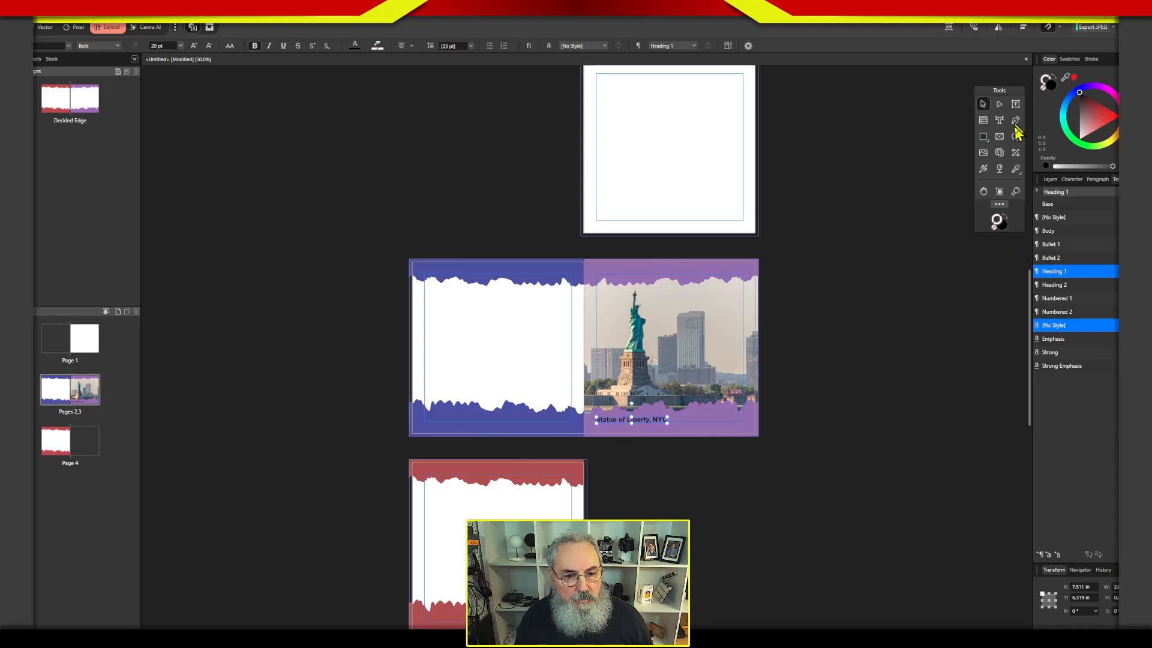
Set the Heading 1 style's font color to a pale yellow-green with hue 71, saturation 59 and lightness 81.
double_click(1055, 275)
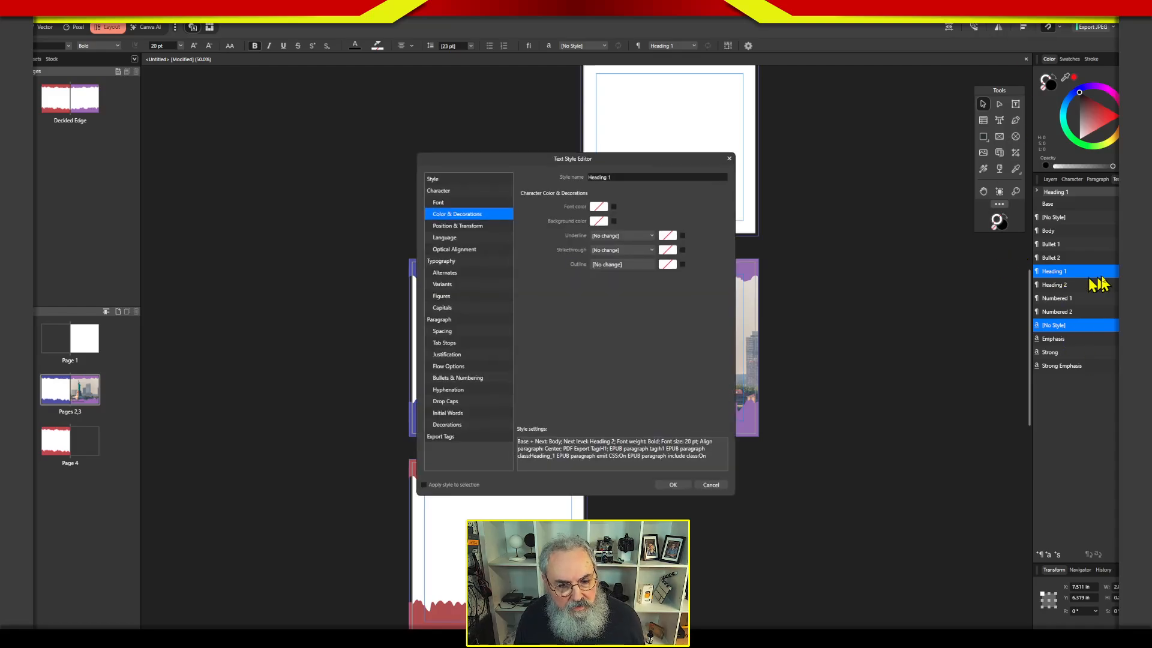
left_click_drag(660, 160, 1025, 167)
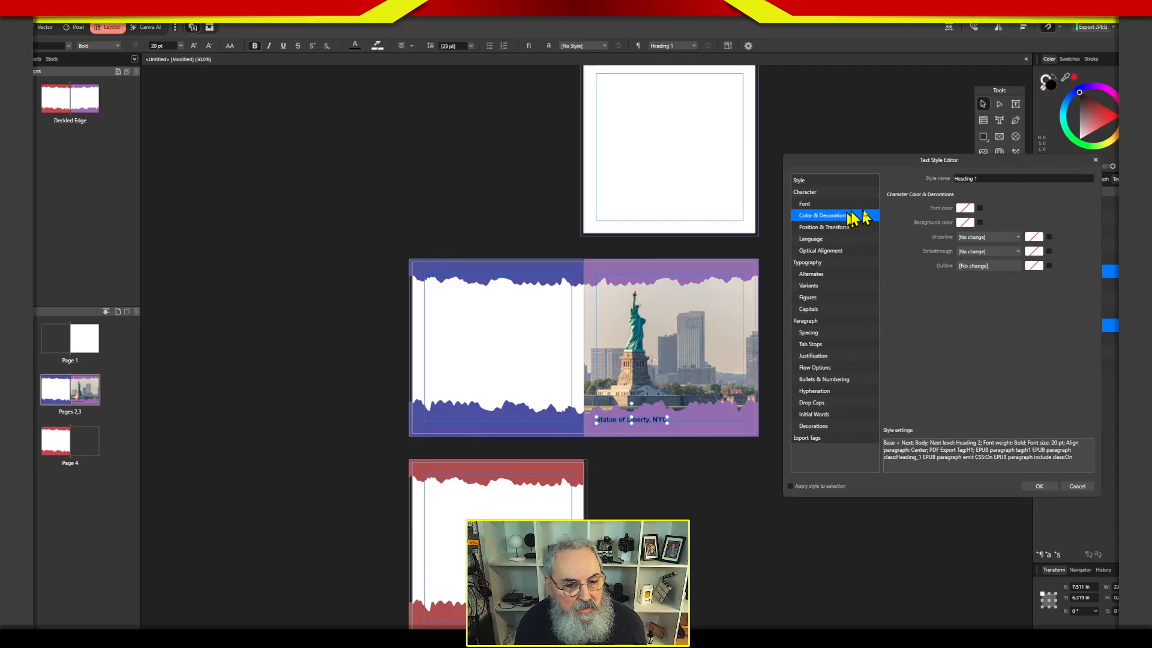
left_click(965, 208)
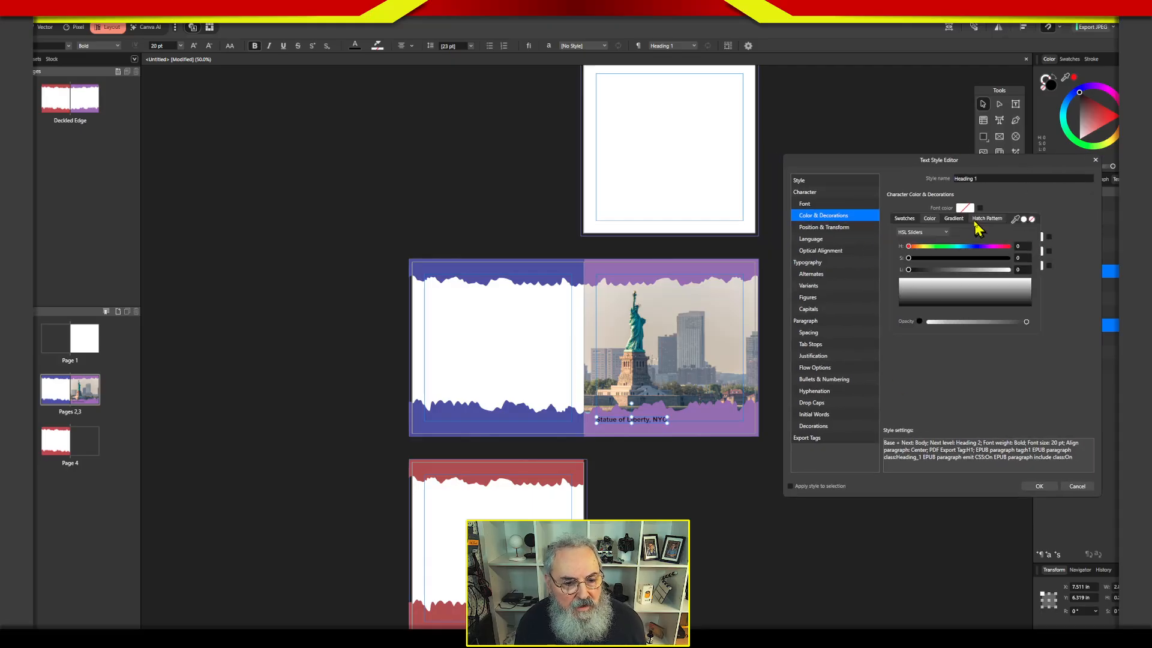
left_click(1009, 269)
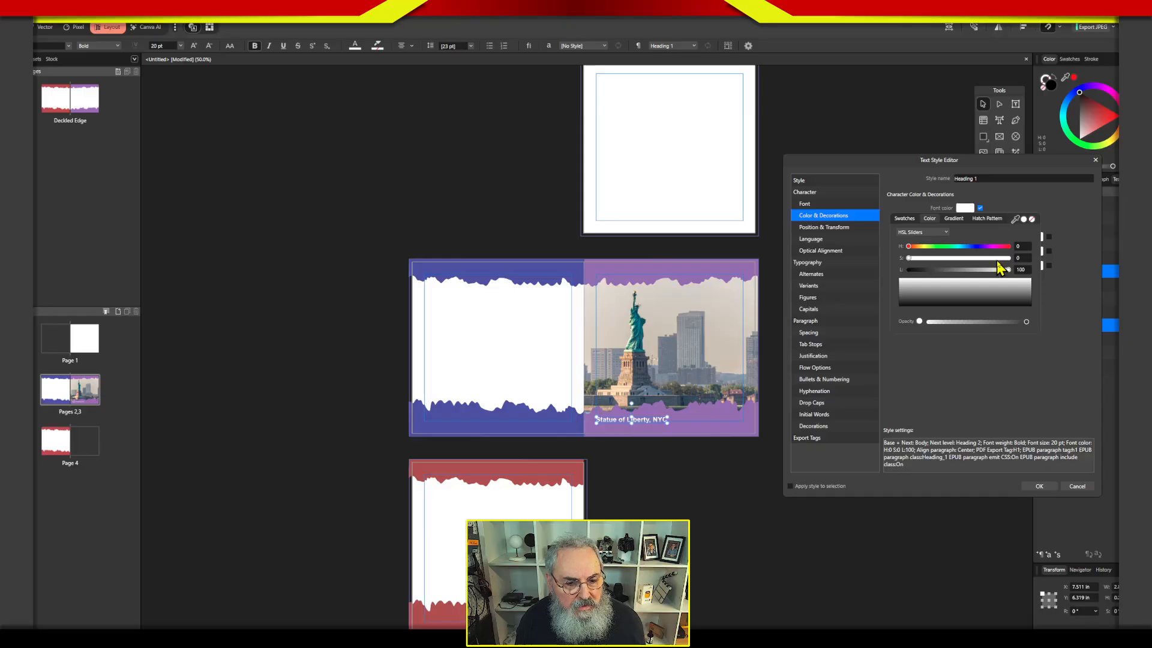
left_click(929, 247)
left_click(965, 258)
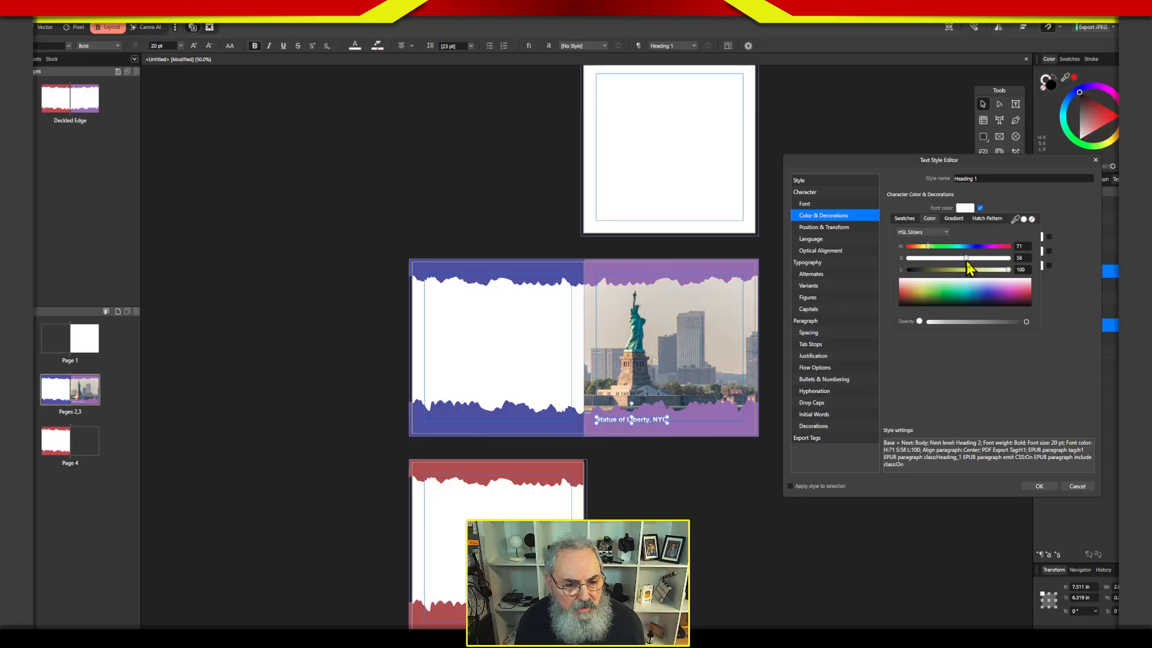
left_click(986, 270)
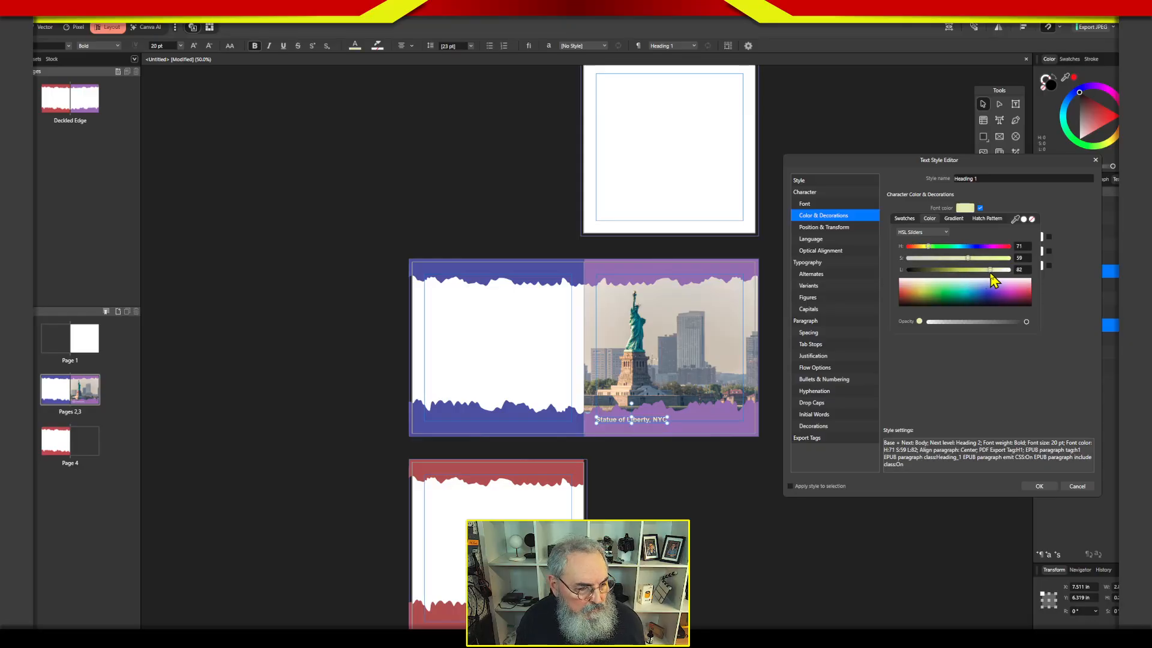
left_click(1042, 487)
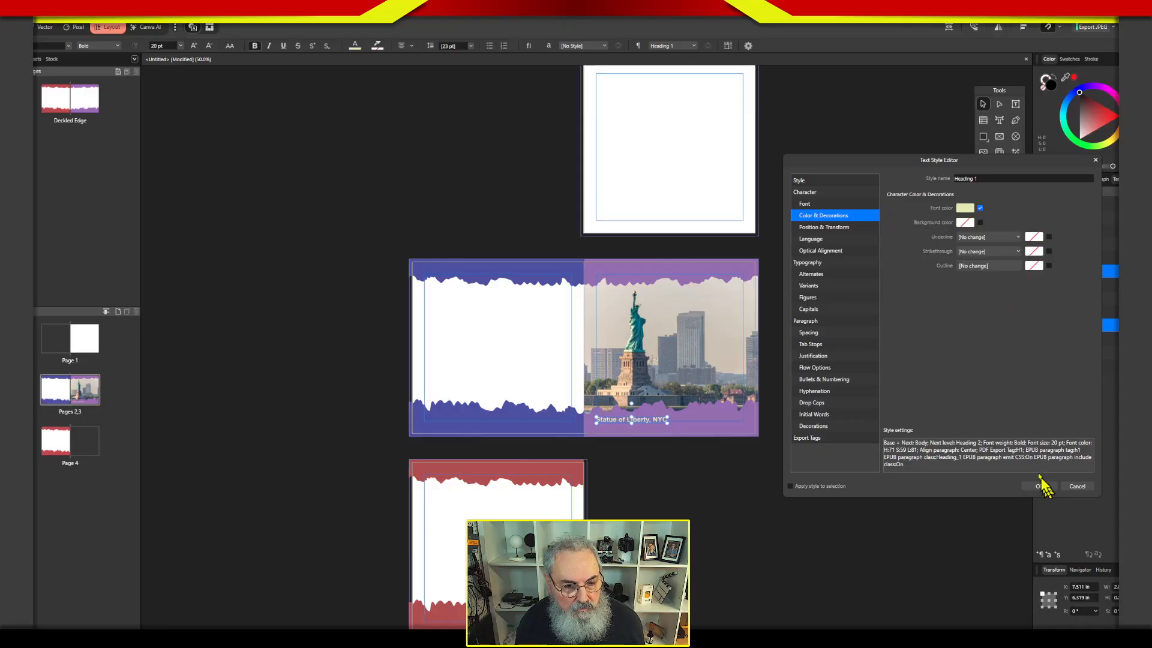
Set the Heading 1 style's font family to FS Kim Inline and its font size to 24 pt.
left_click(829, 203)
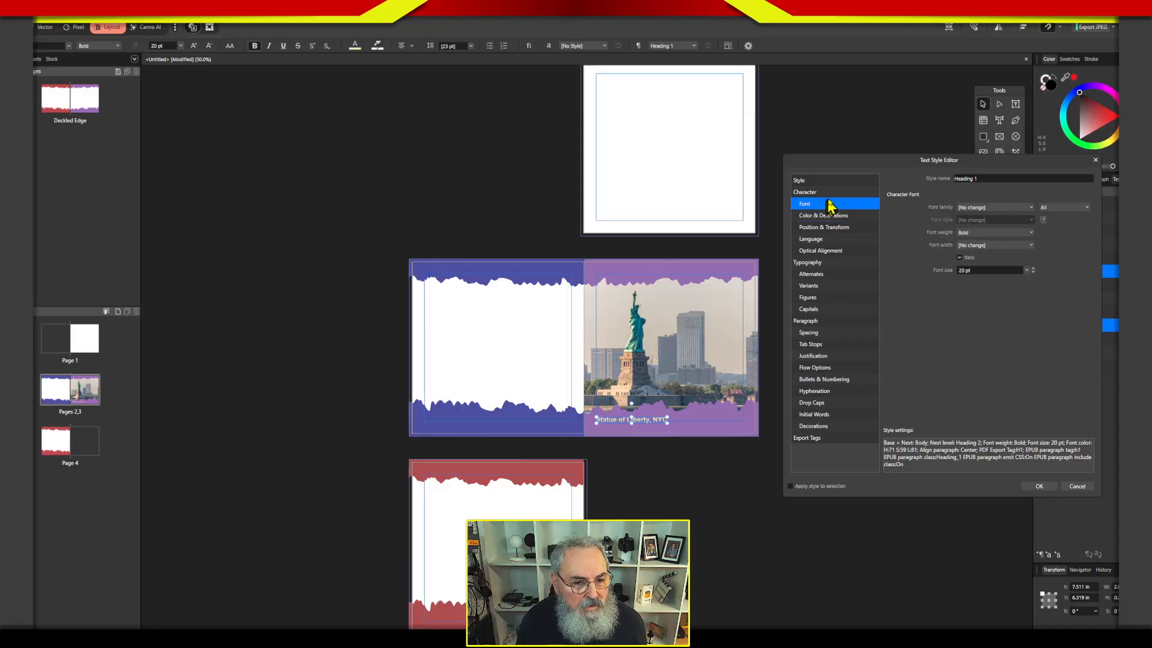
left_click(973, 211)
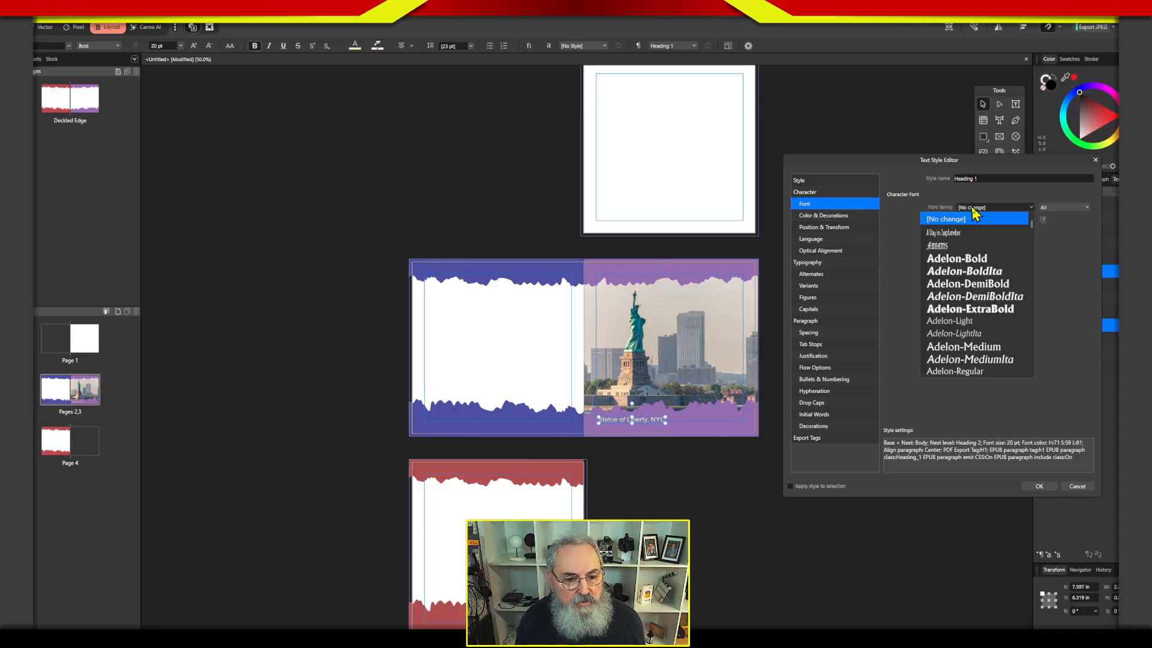
scroll(1033, 234, "down", 3)
scroll(1033, 234, "down", 3)
scroll(1033, 241, "down", 1)
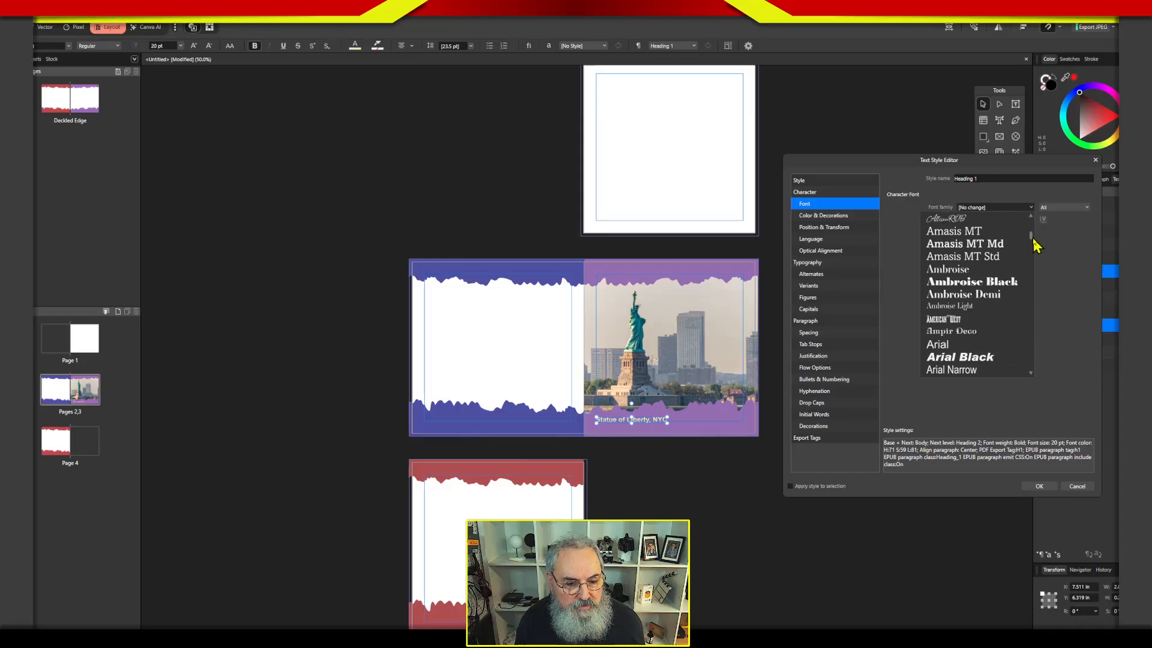
scroll(1033, 242, "down", 8)
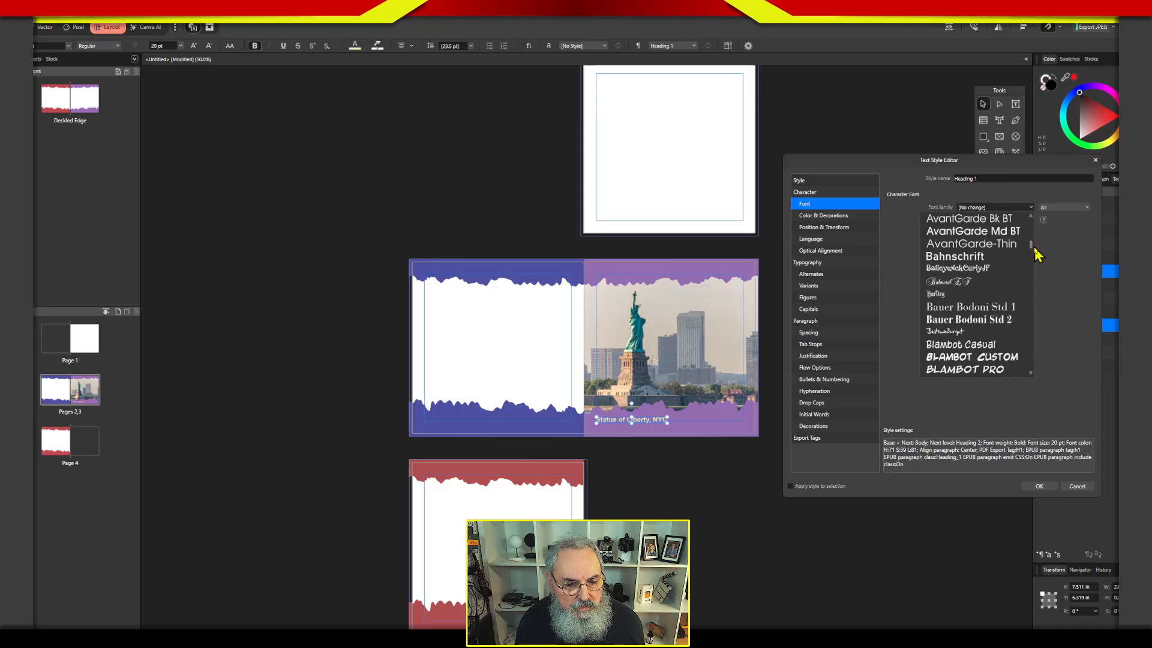
left_click_drag(1033, 250, 1035, 292)
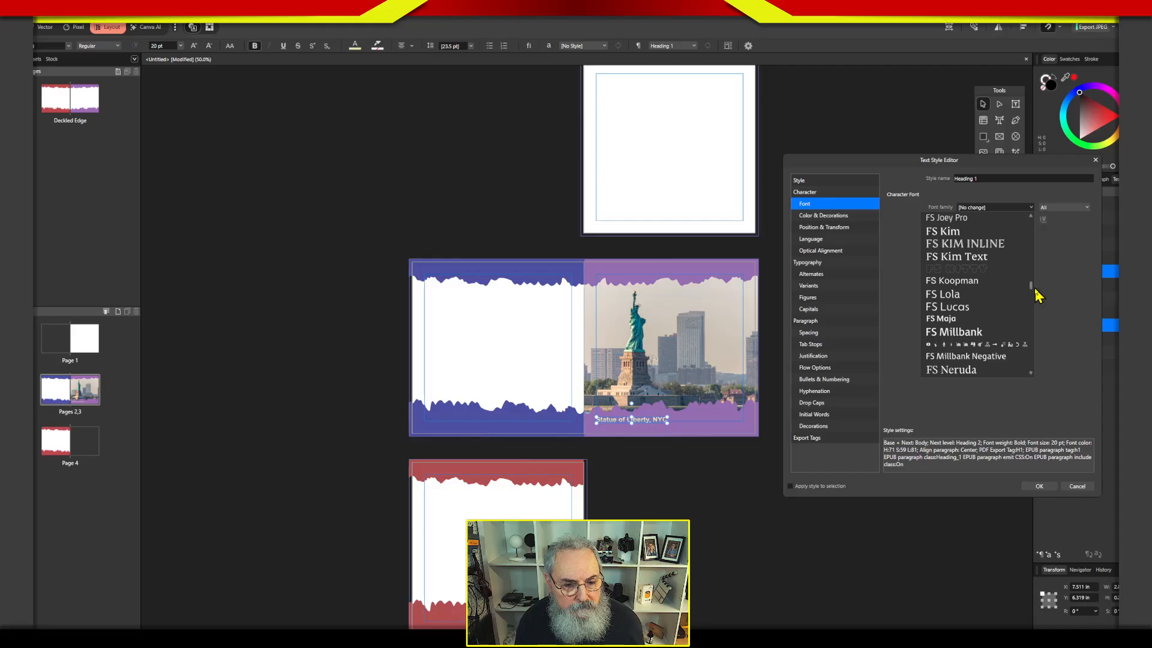
left_click(985, 252)
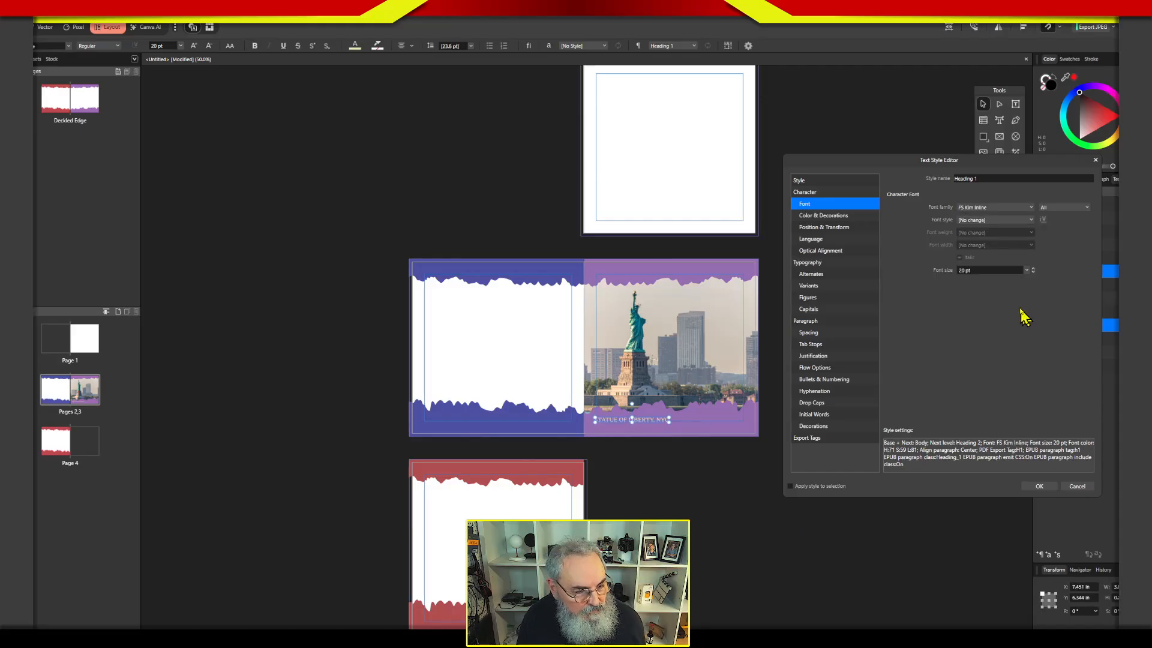
left_click(1026, 270)
left_click(978, 358)
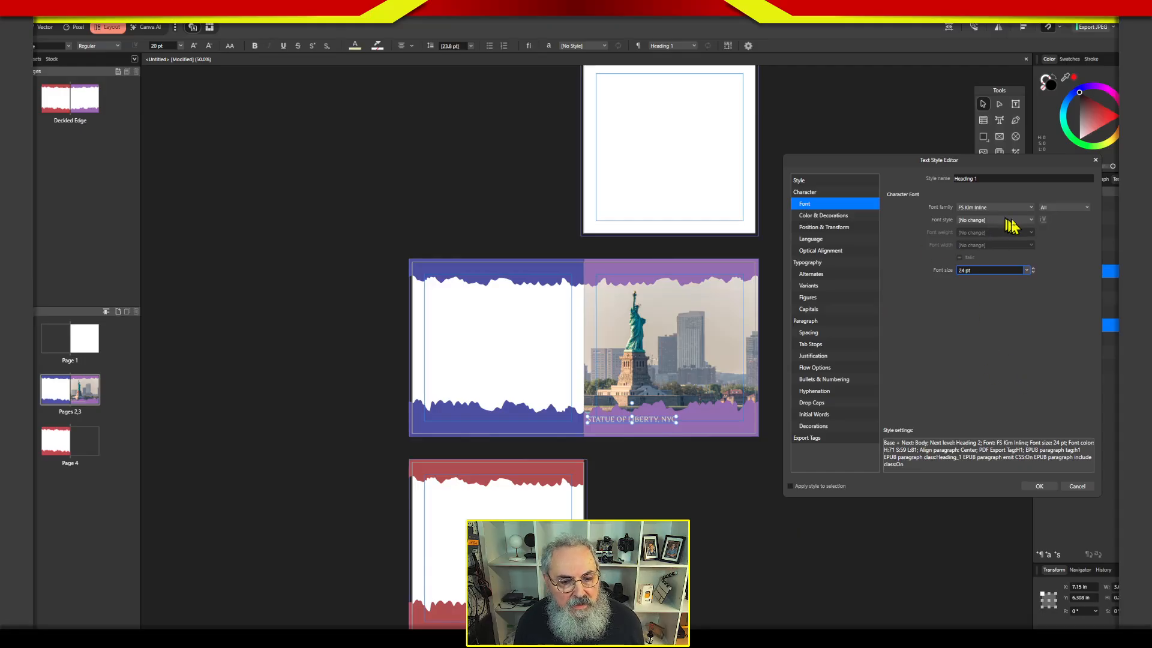
Set the Heading 1 style's paragraph alignment to Left, save it, and snap the Statue of Liberty caption to page 3's left margin.
left_click(834, 231)
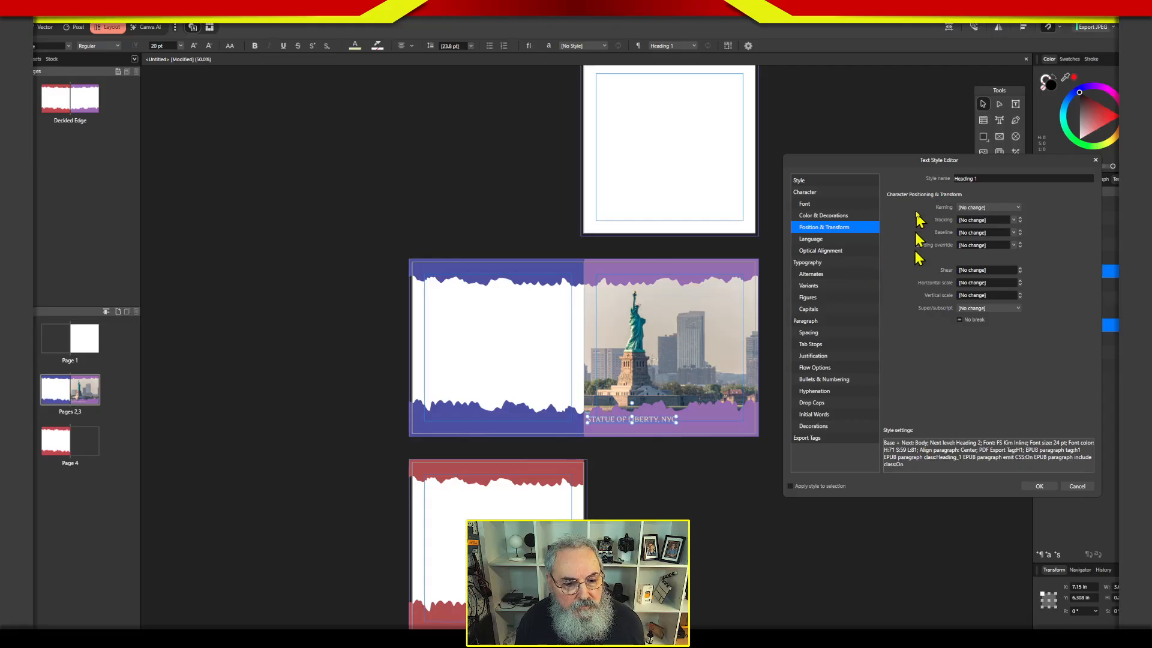
left_click(836, 265)
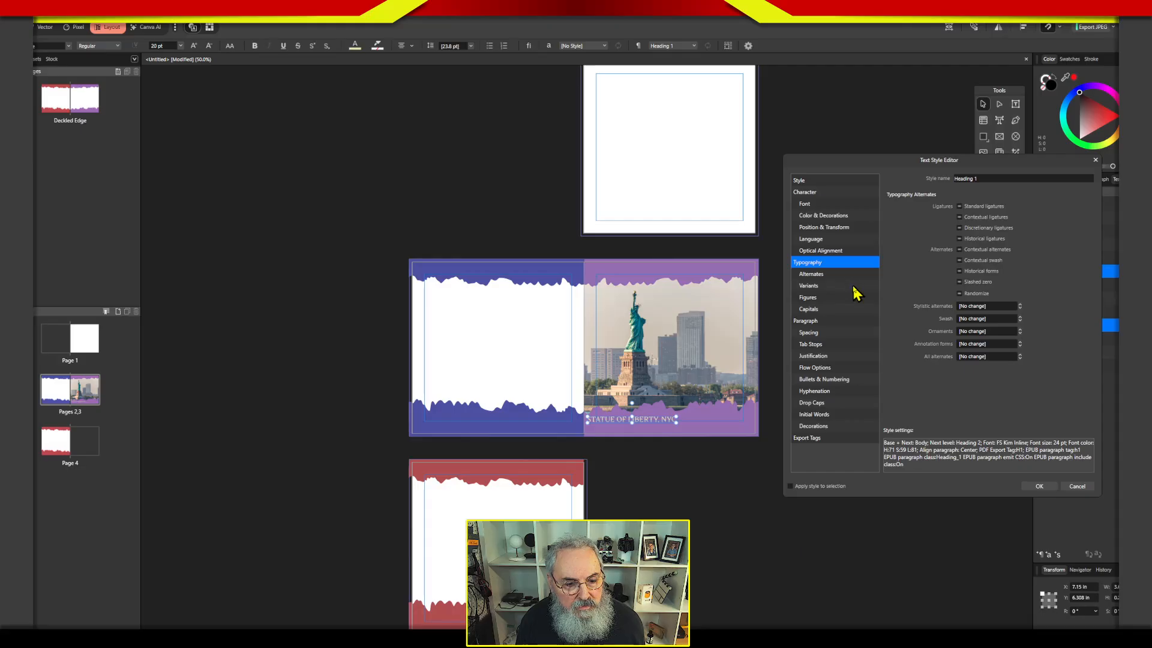
left_click(843, 275)
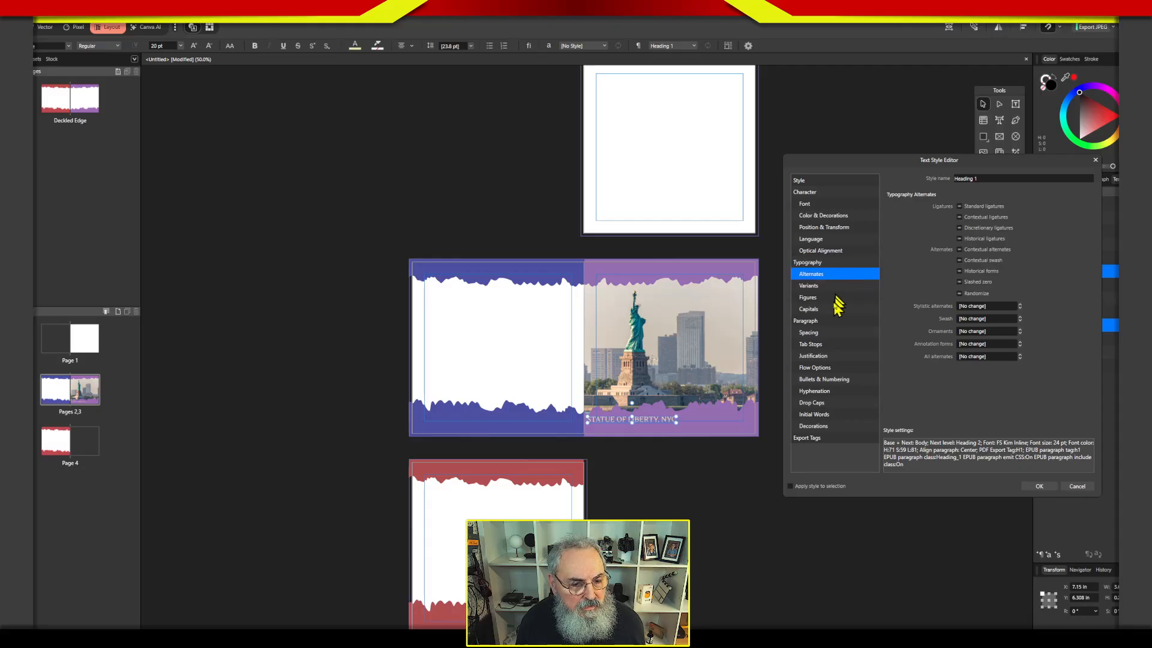
left_click(828, 325)
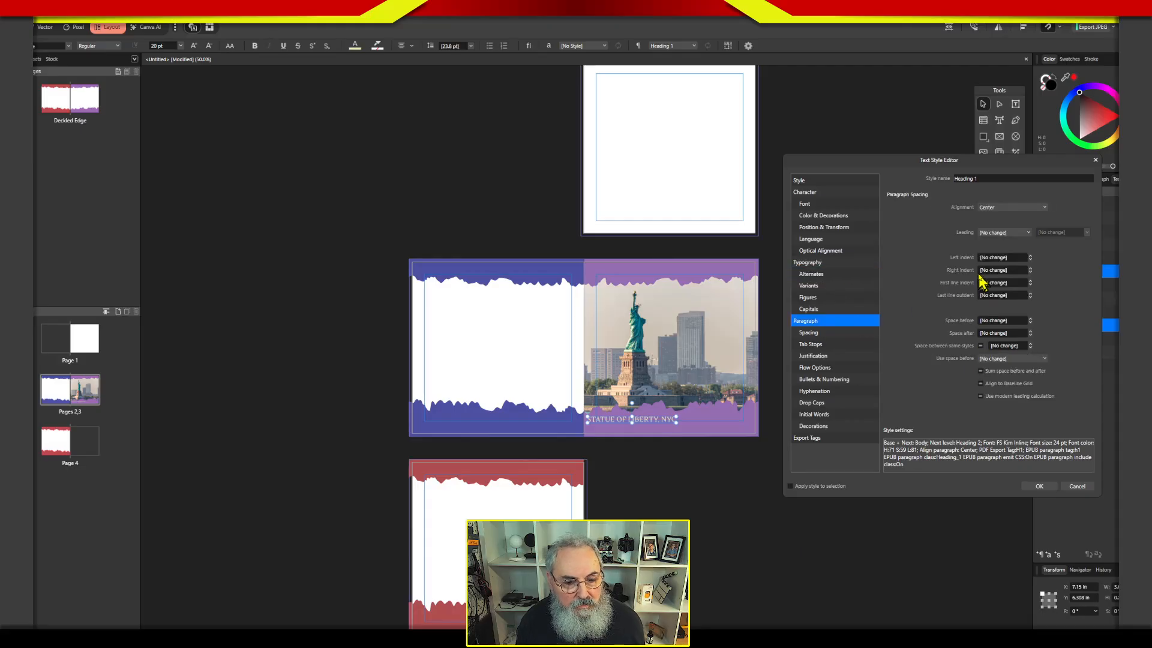
left_click(990, 209)
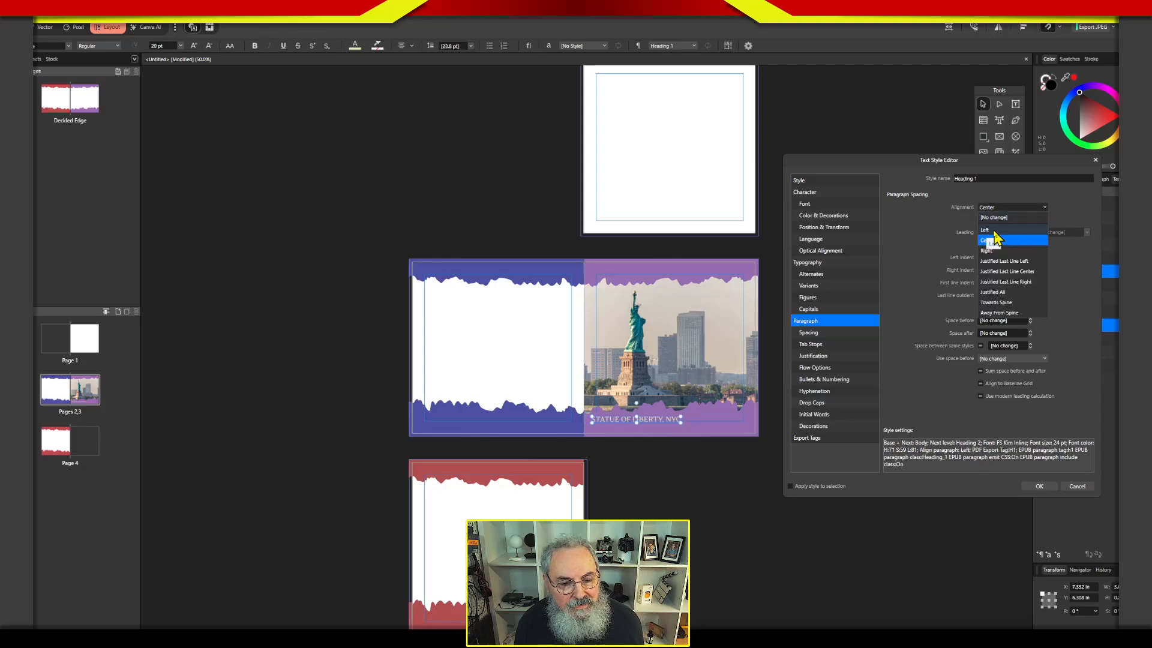
left_click(986, 230)
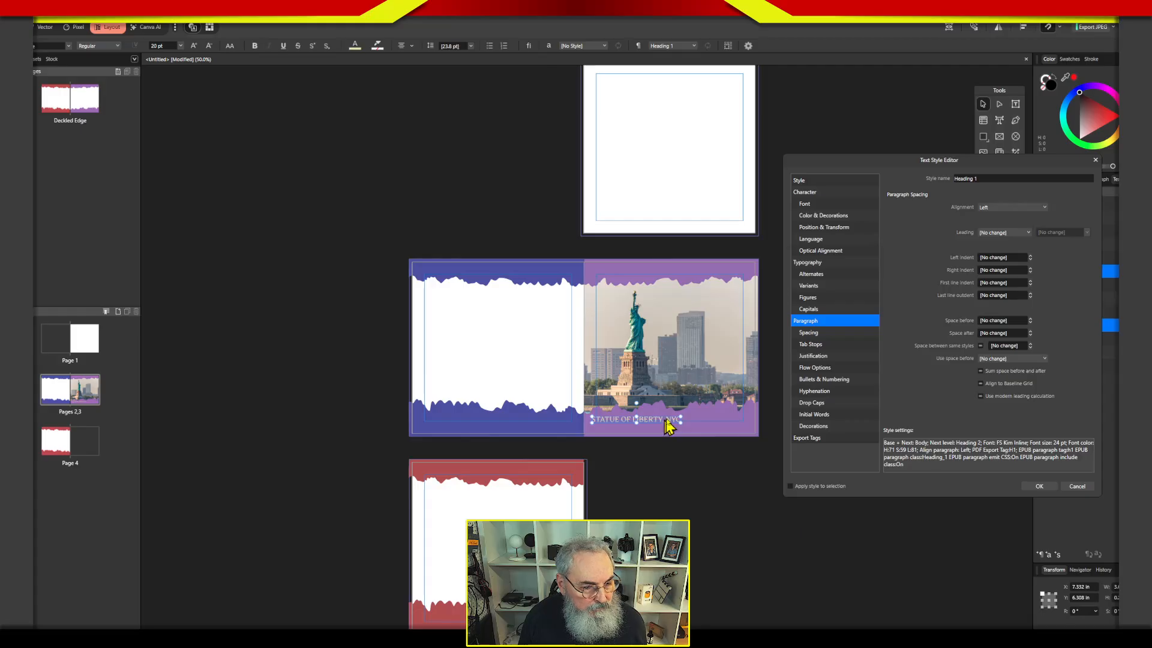
left_click(1038, 486)
left_click_drag(627, 425, 630, 426)
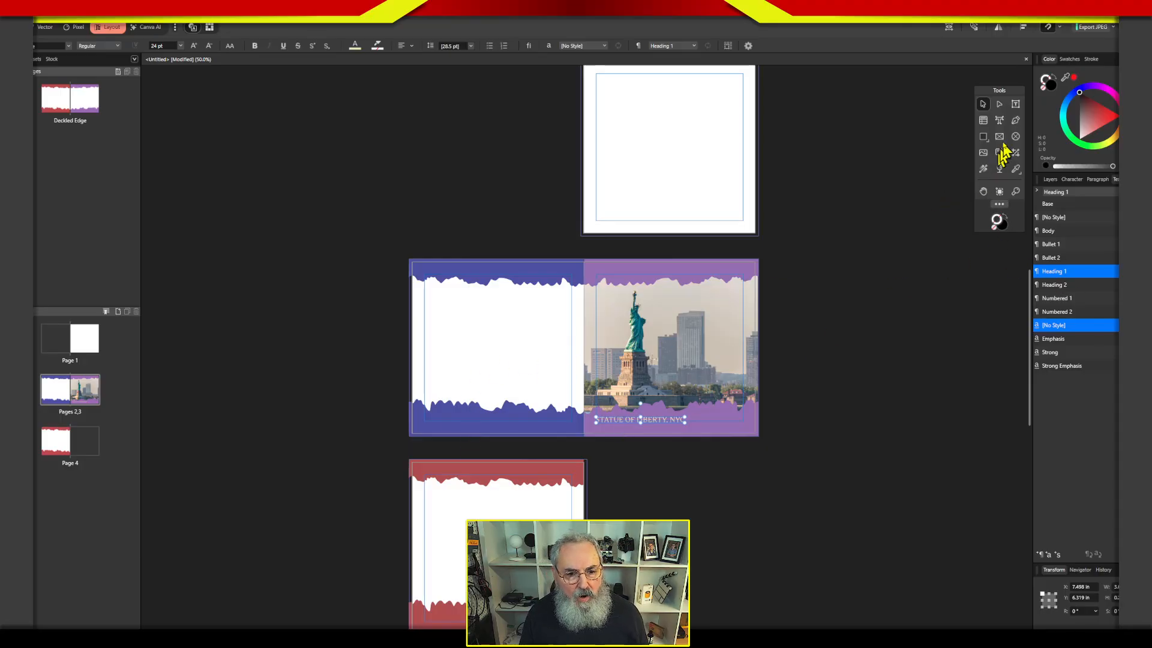
Add the artistic text "Insert Title Here" on the blue border at the bottom of page 2.
left_click(999, 120)
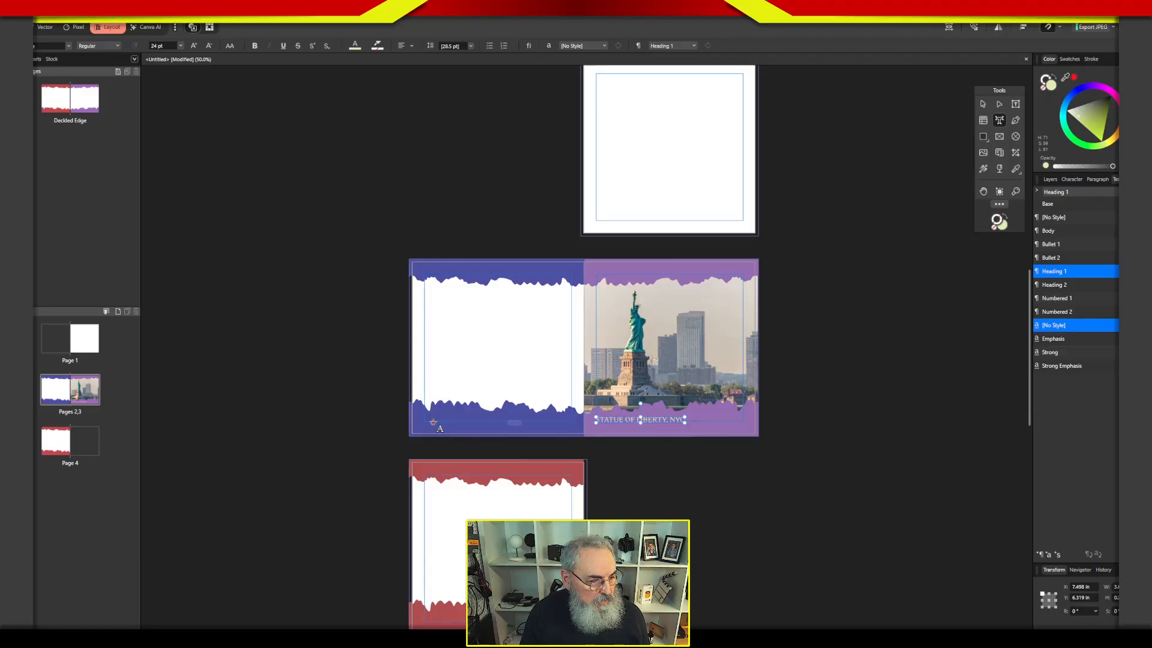
left_click(434, 424)
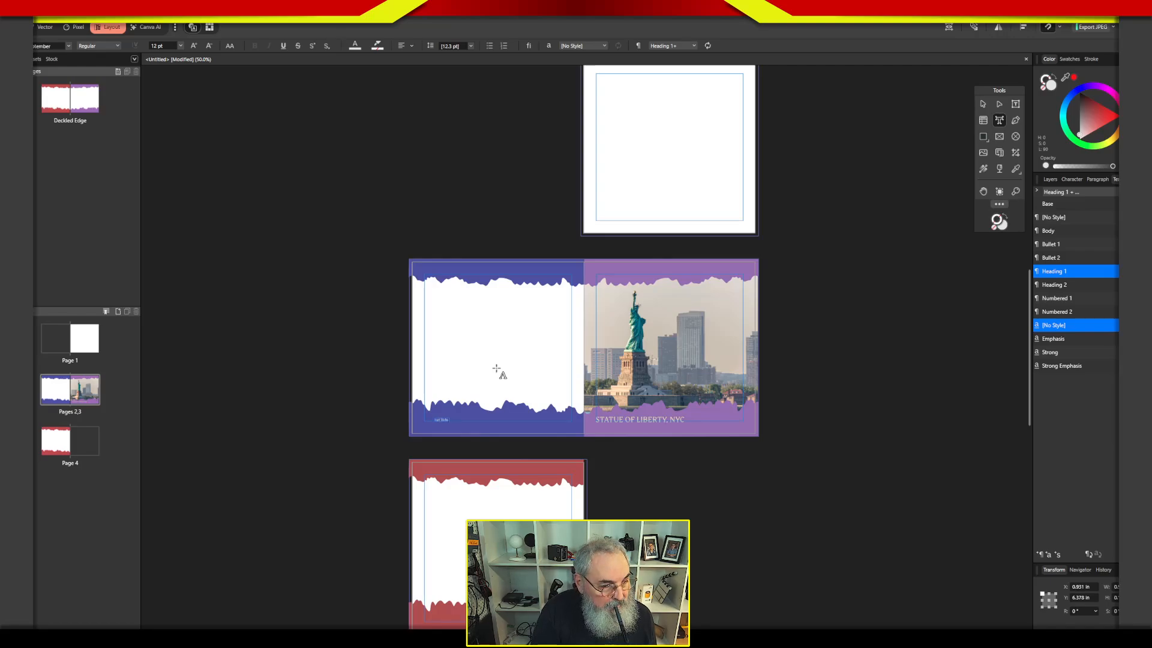
left_click(982, 104)
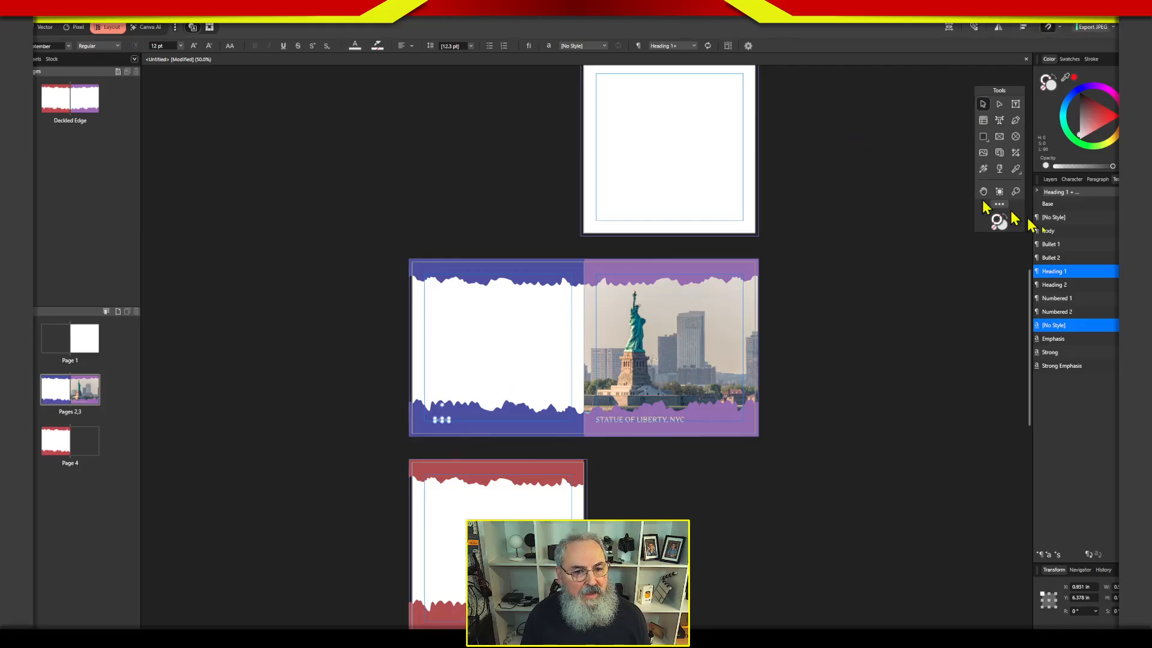
Apply the Heading 1 style to page 2's title and align it with the left margin, level with page 3's caption.
double_click(1055, 276)
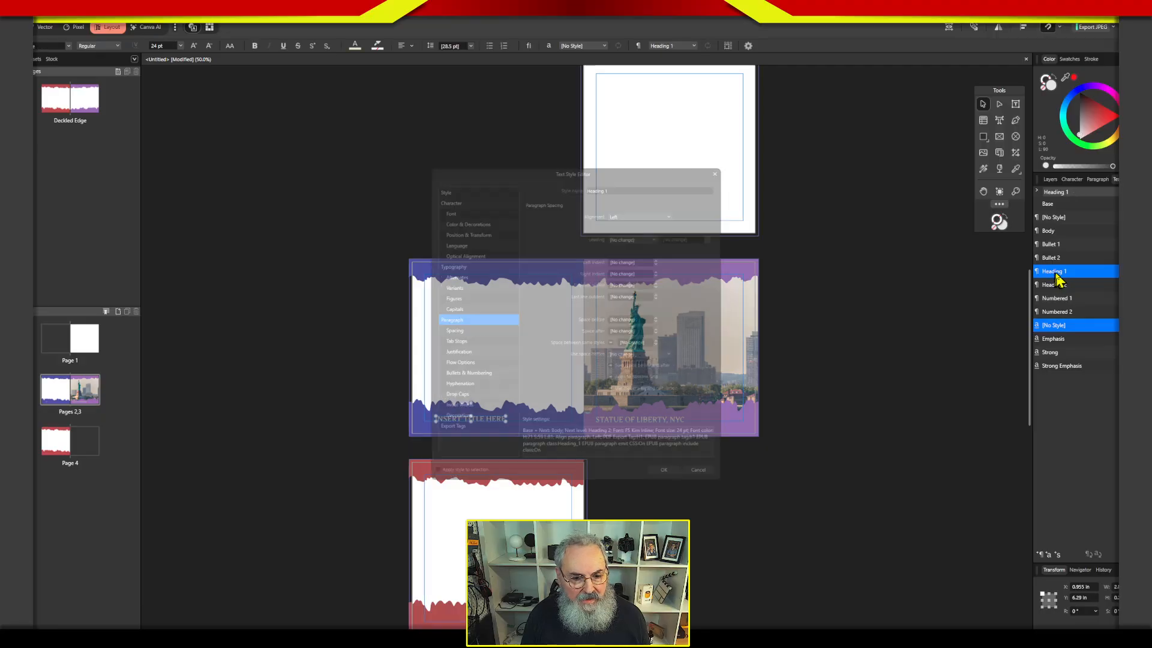
left_click(707, 479)
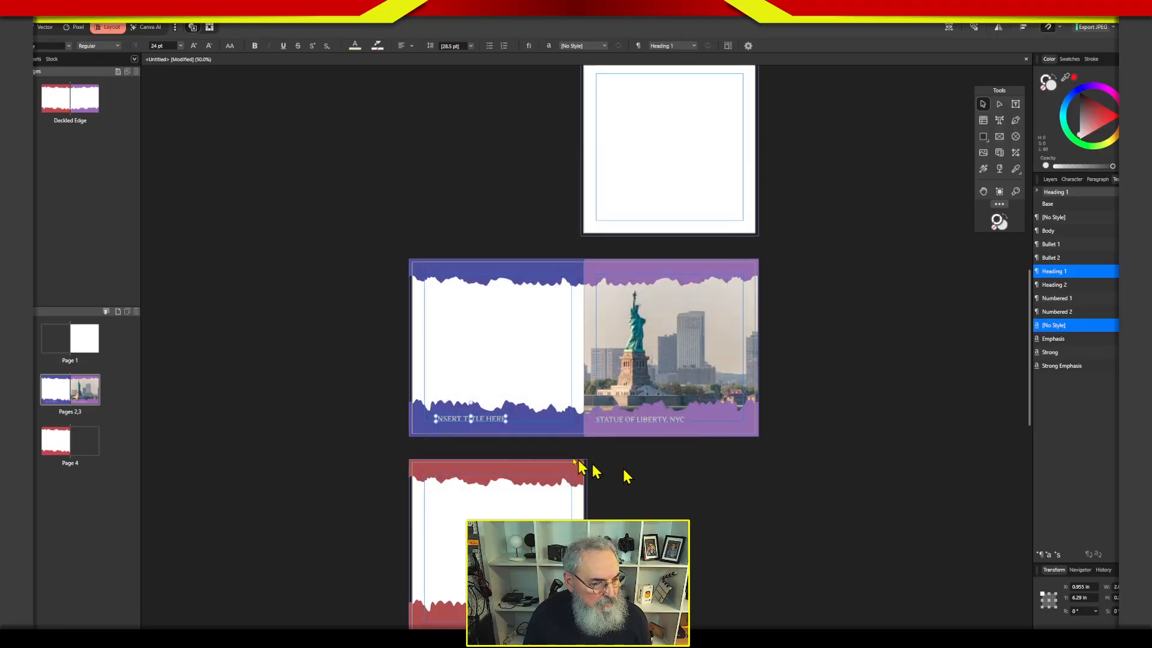
left_click(488, 423)
left_click_drag(483, 426, 485, 428)
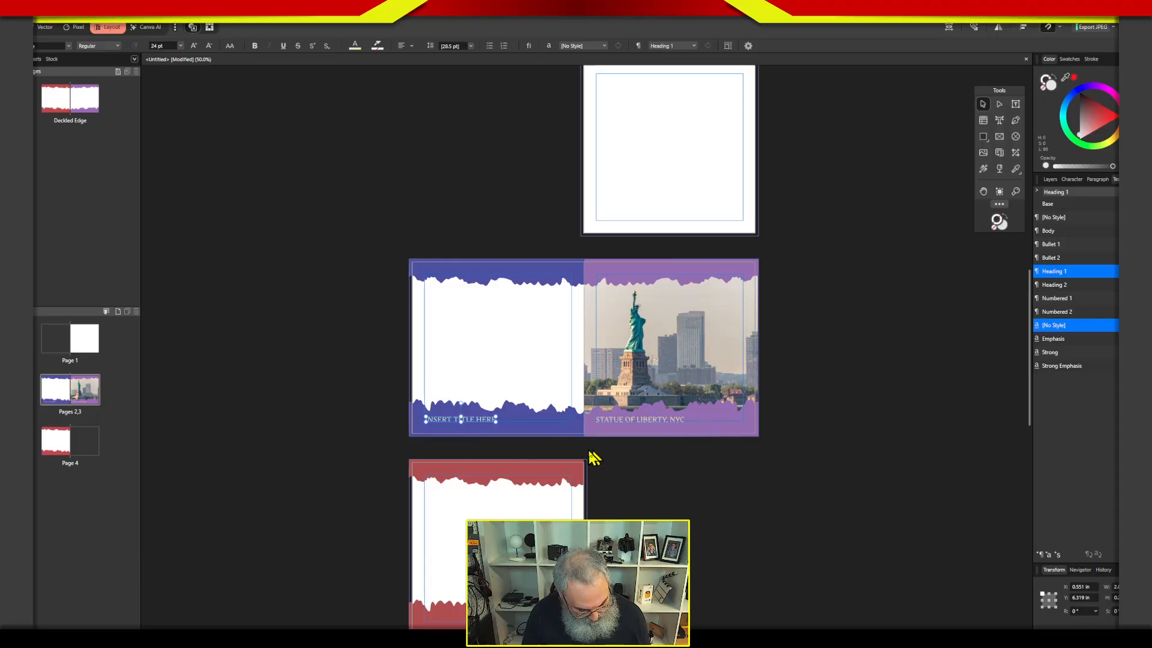
Select the captions on pages 2 and 3 together and move them slightly lower on their colored borders.
key("z")
left_click_drag(587, 453, 754, 403)
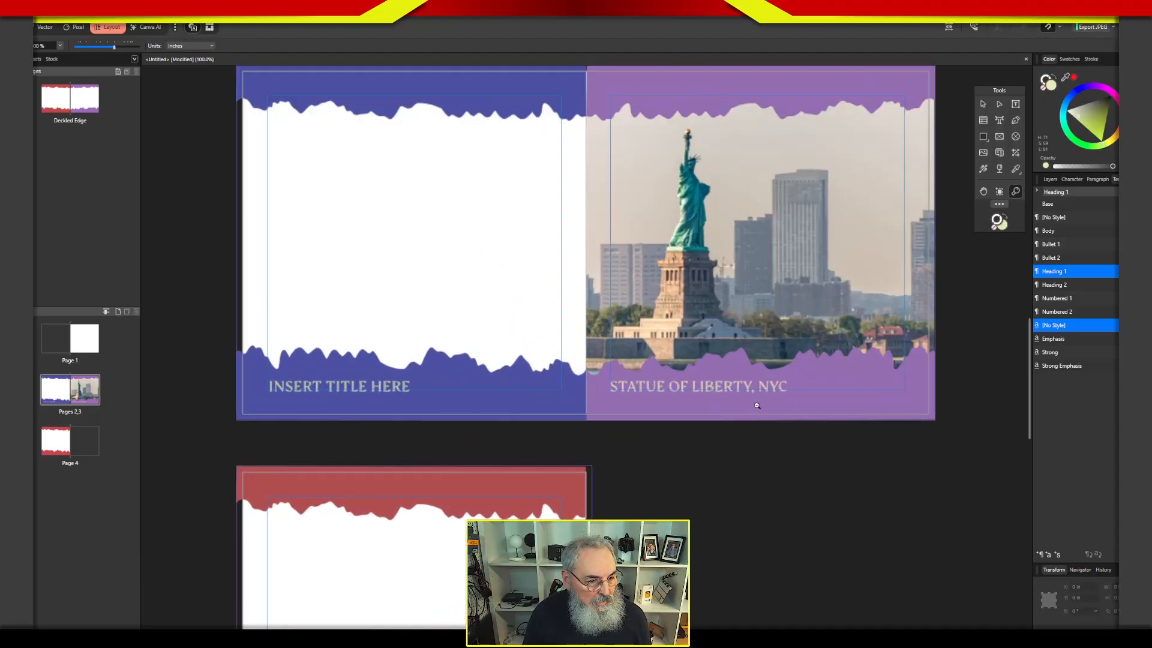
key("v")
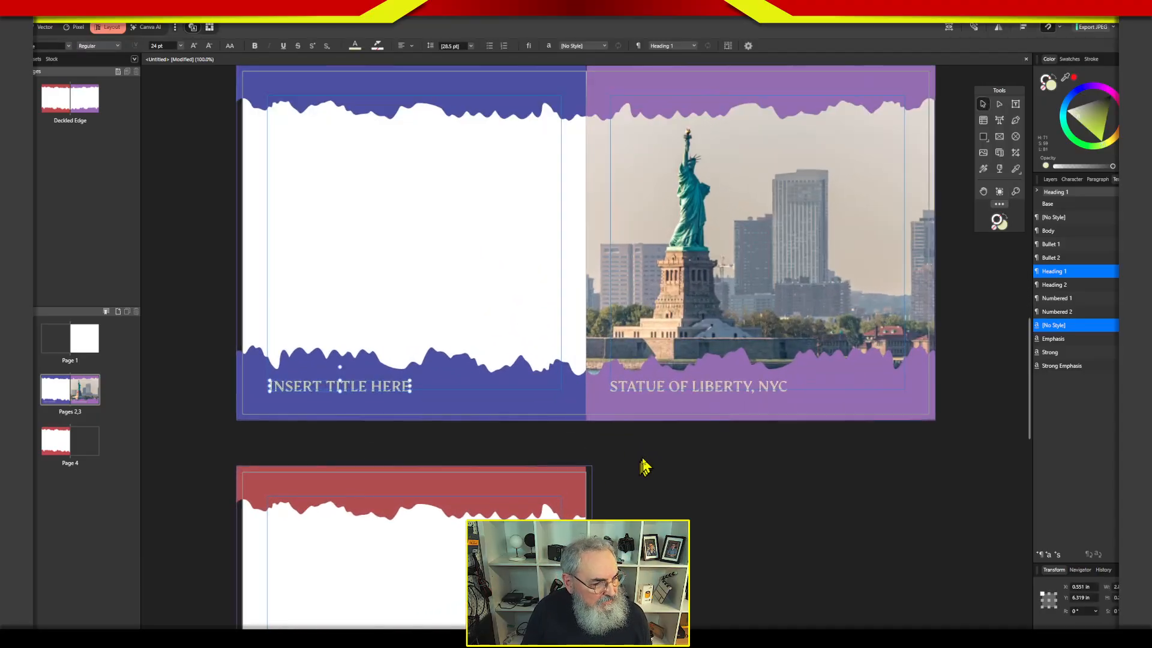
left_click(699, 393, "shift")
left_click_drag(695, 391, 716, 393)
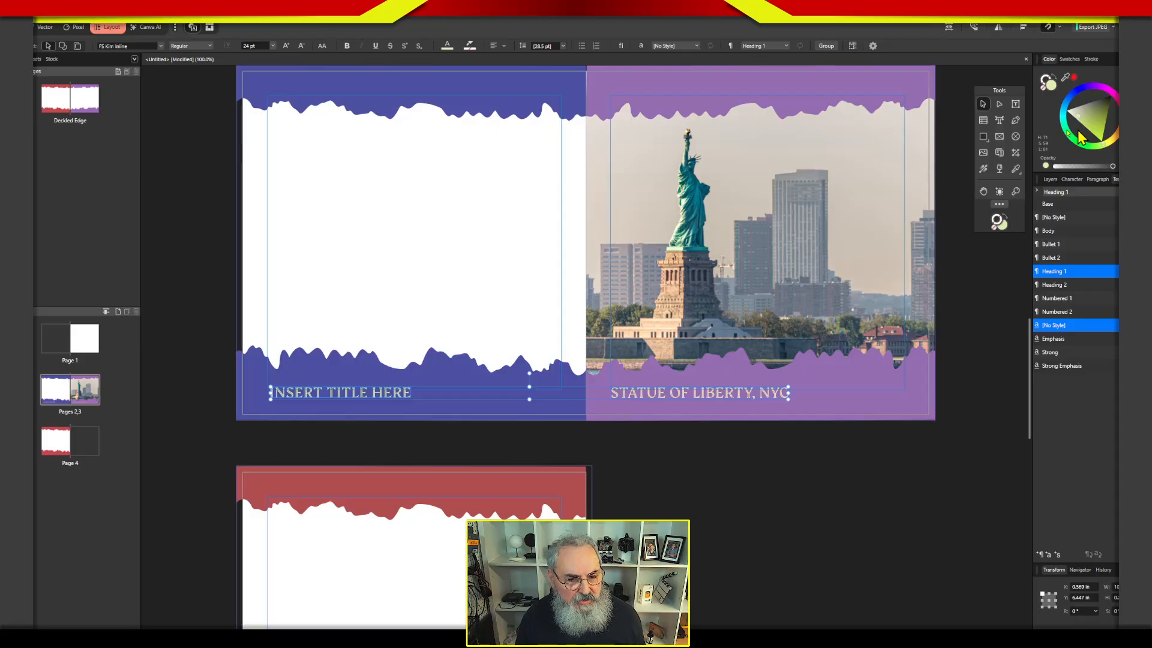
Change the Heading 1 style's font family to FS Millbank Negative for both captions.
double_click(1055, 273)
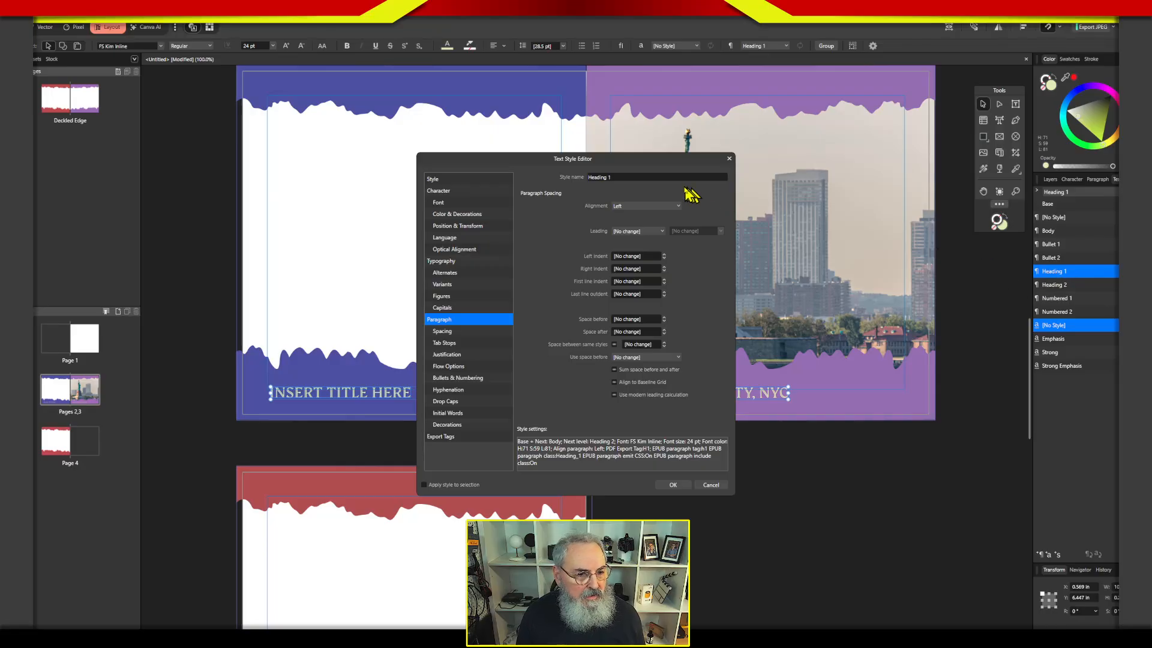
left_click_drag(680, 161, 1038, 142)
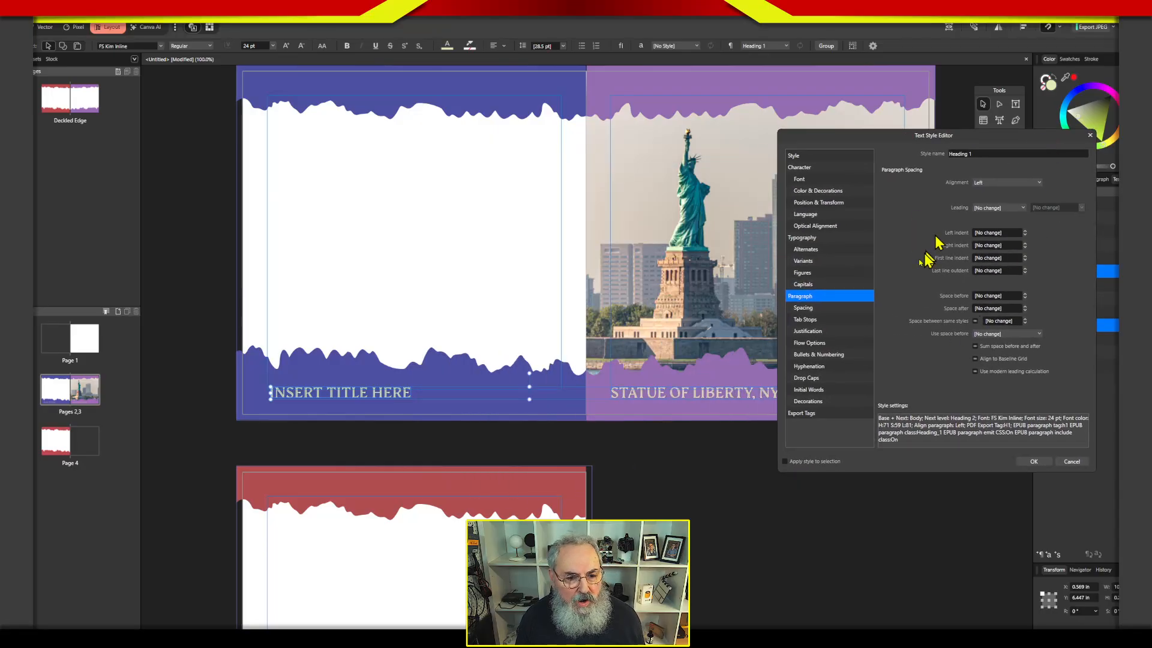
left_click(823, 180)
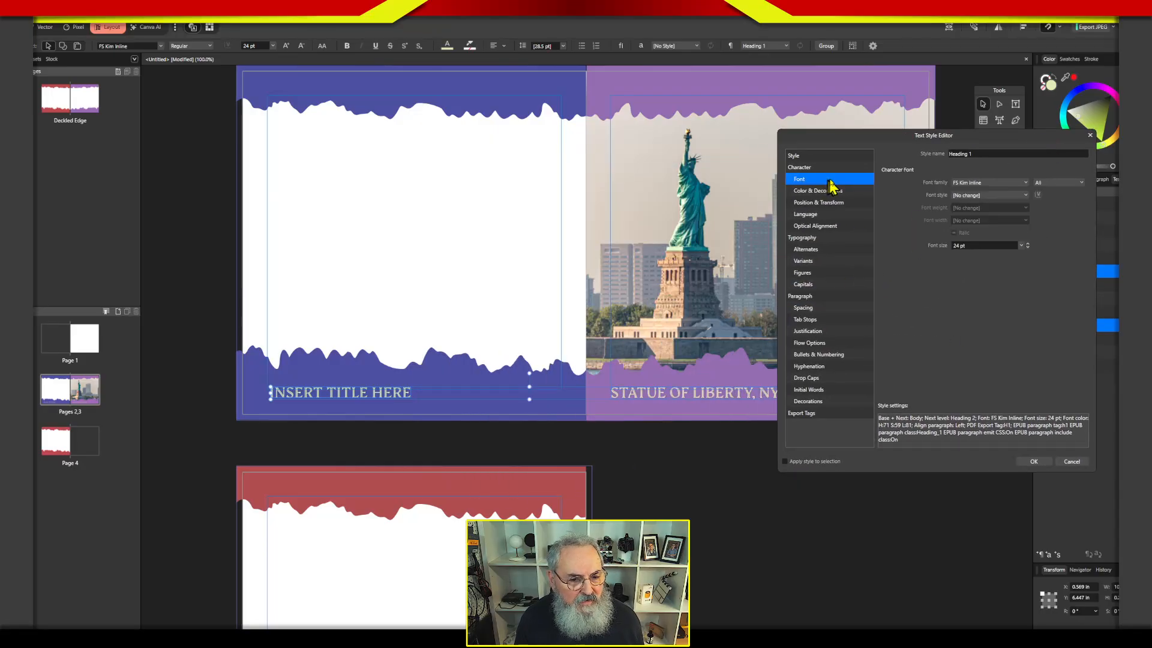
left_click(990, 182)
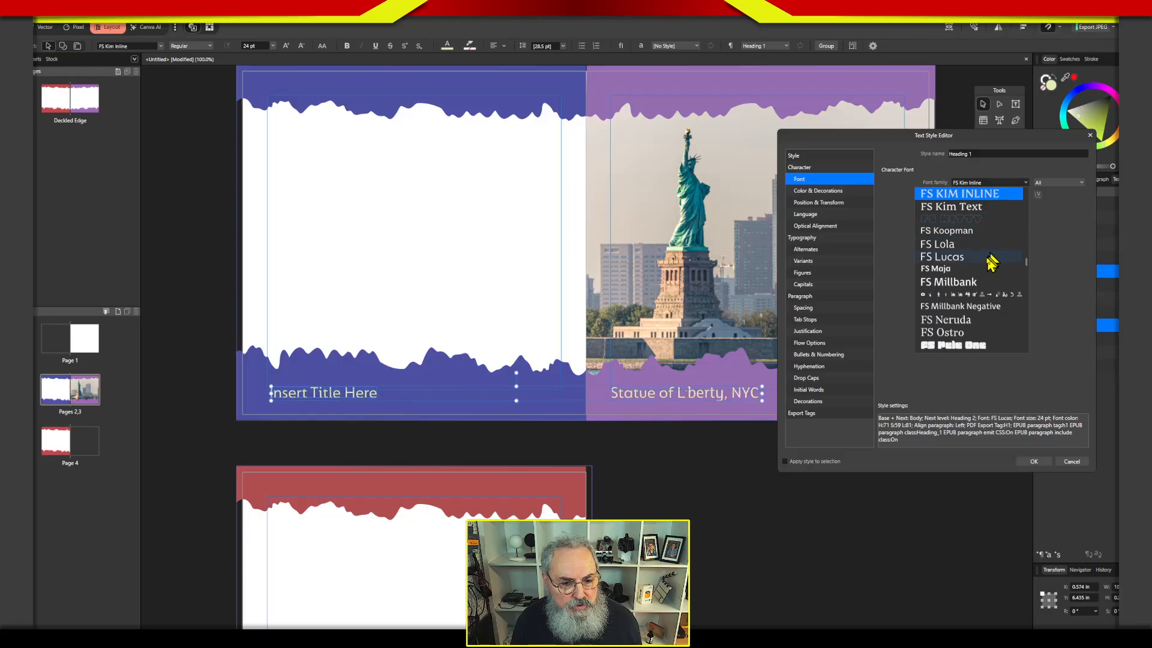
left_click(968, 307)
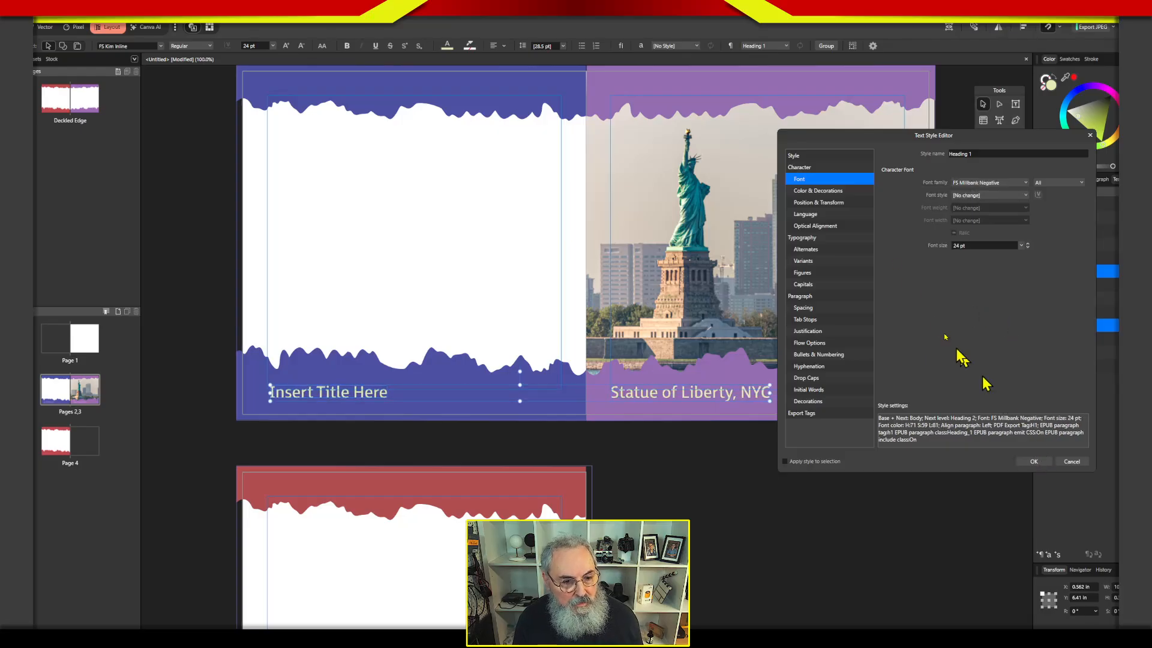
Set the Heading 1 style's font color to a brighter yellow with HSL 63, 82, 62 and apply the style to the selected captions.
left_click(833, 192)
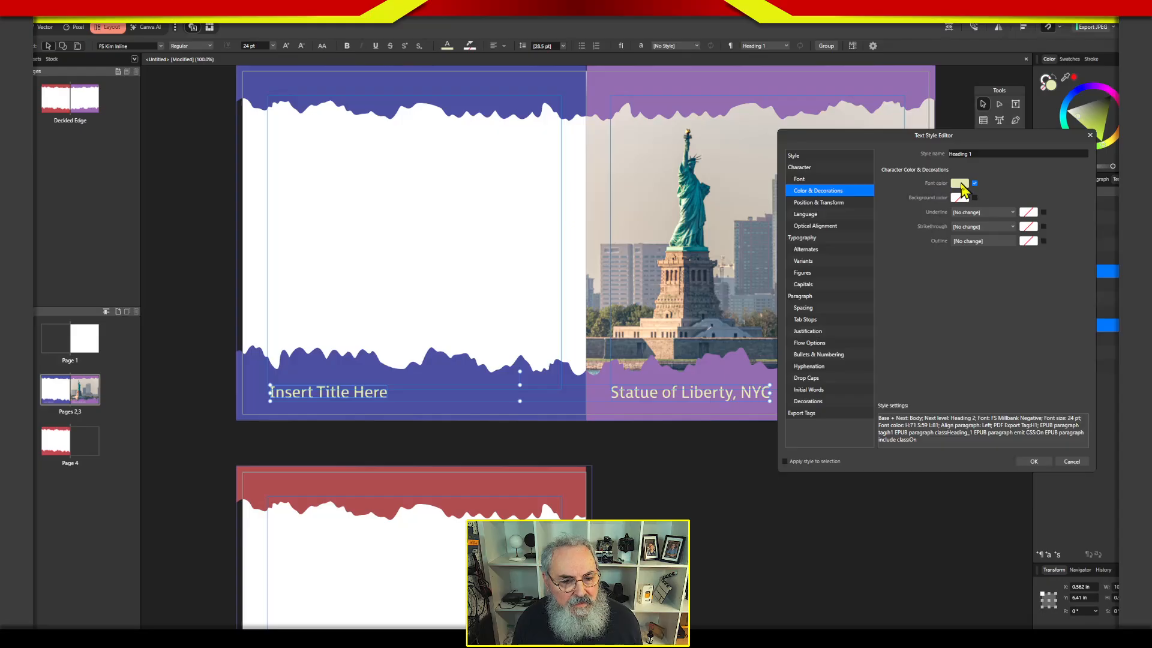
left_click(963, 185)
left_click(963, 185)
left_click(963, 185)
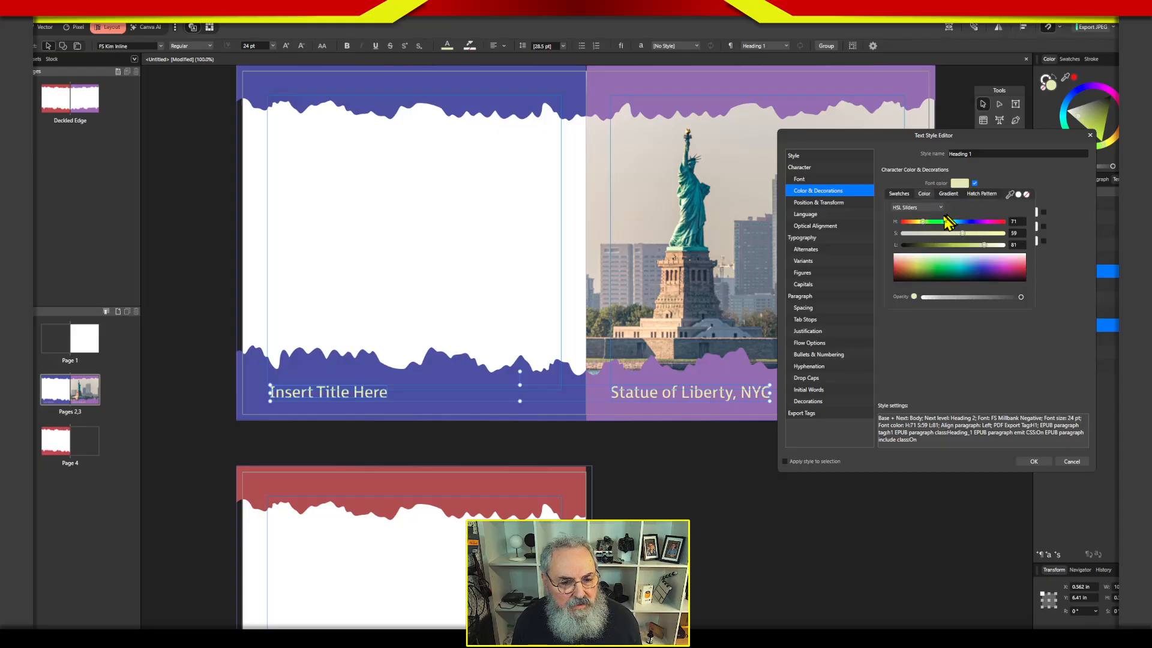
left_click_drag(927, 223, 970, 250)
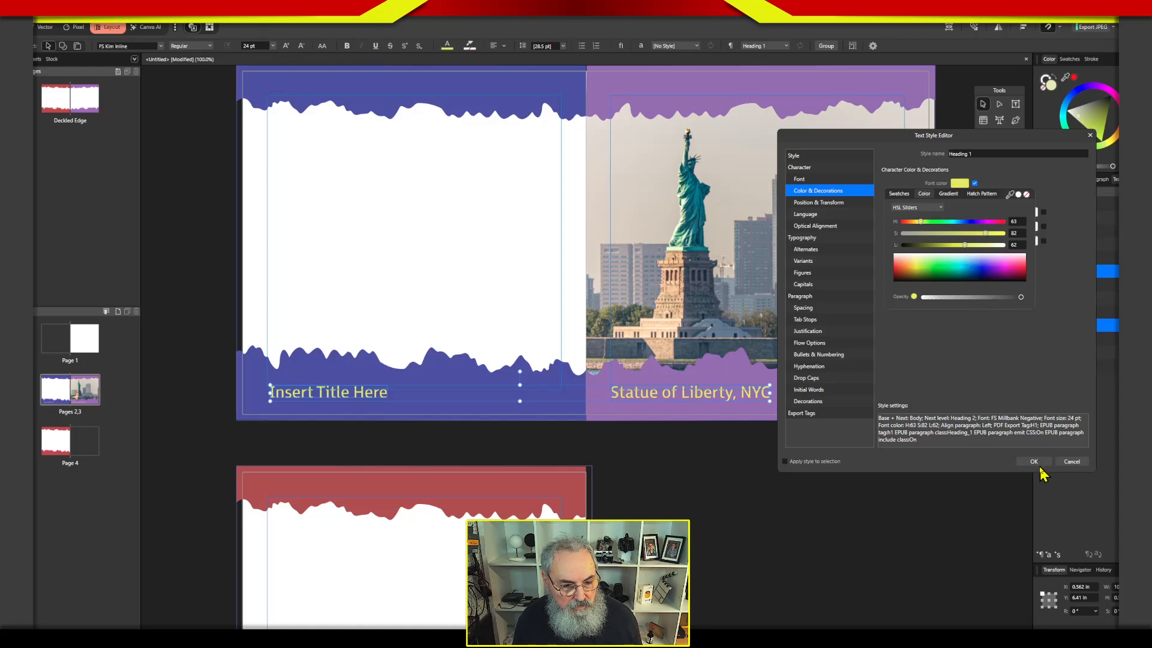
left_click(834, 474)
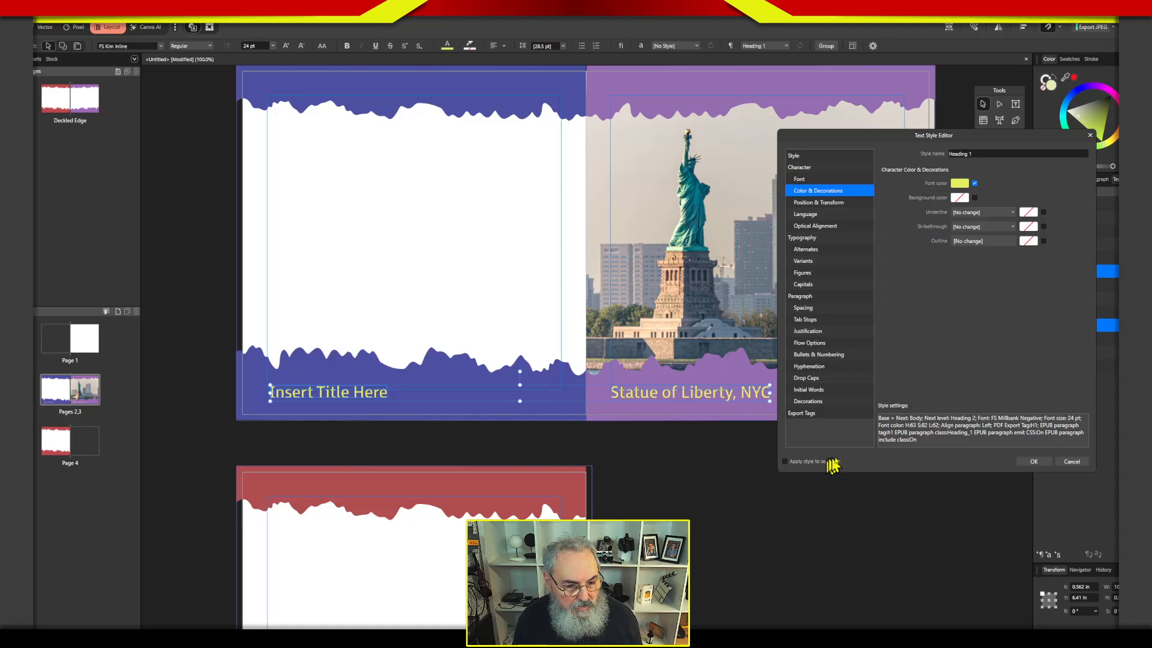
left_click(785, 461)
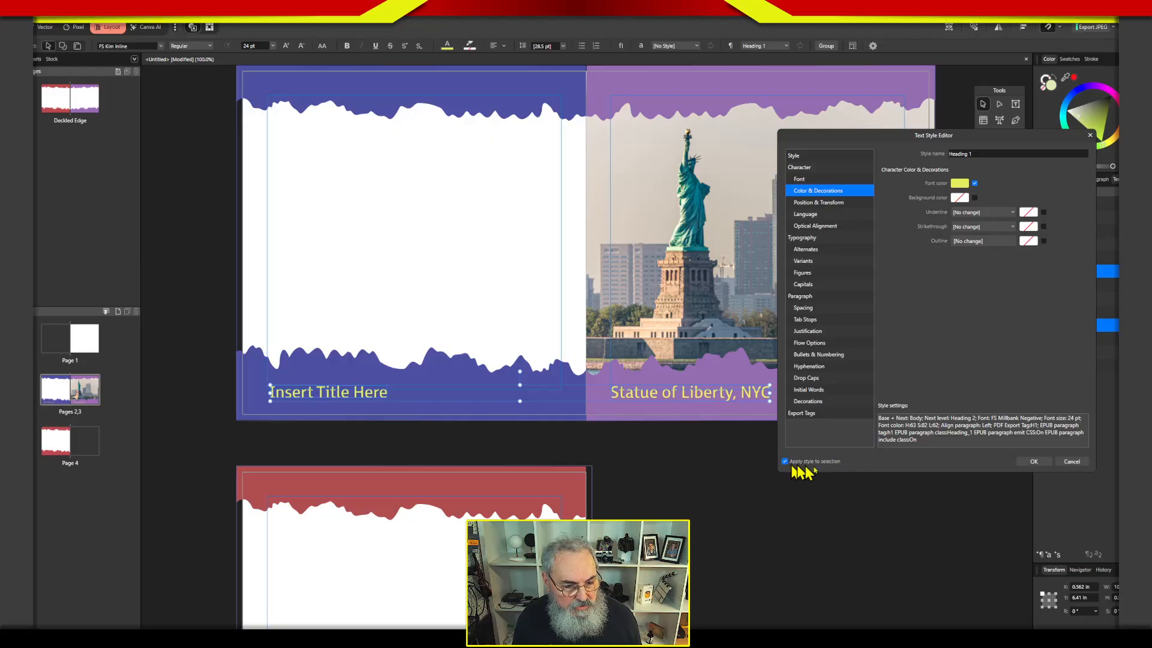
left_click(1034, 461)
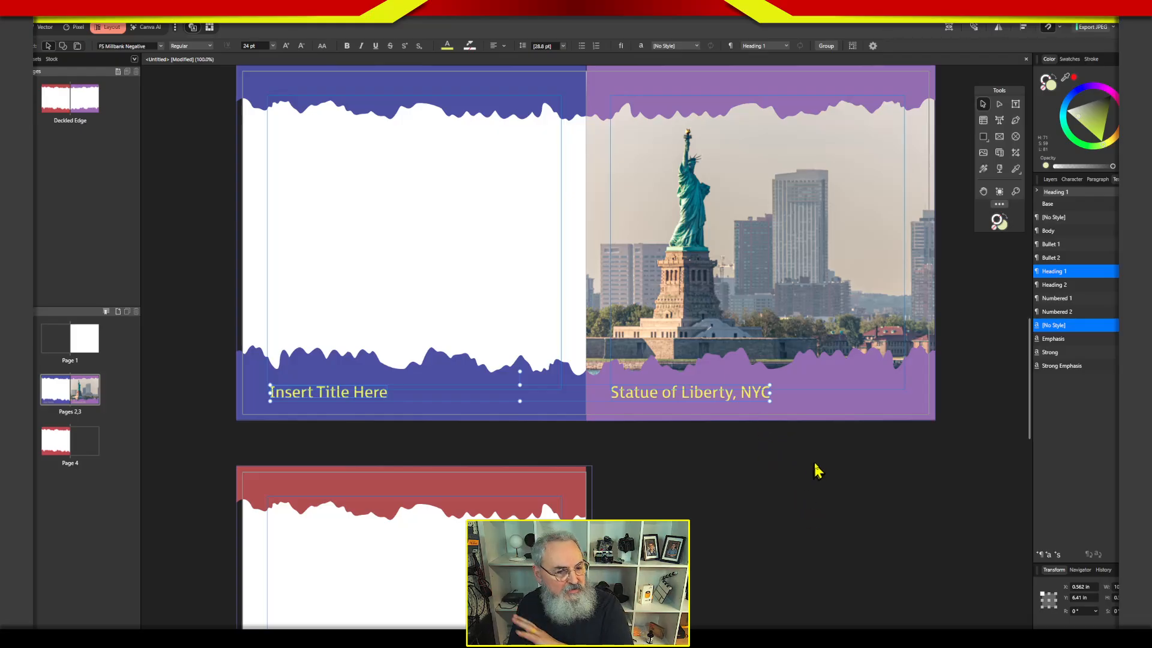
Move the captions on pages 2 and 3 together slightly higher on their borders, starting at their left margins, and deselect them.
left_click_drag(674, 394, 681, 390)
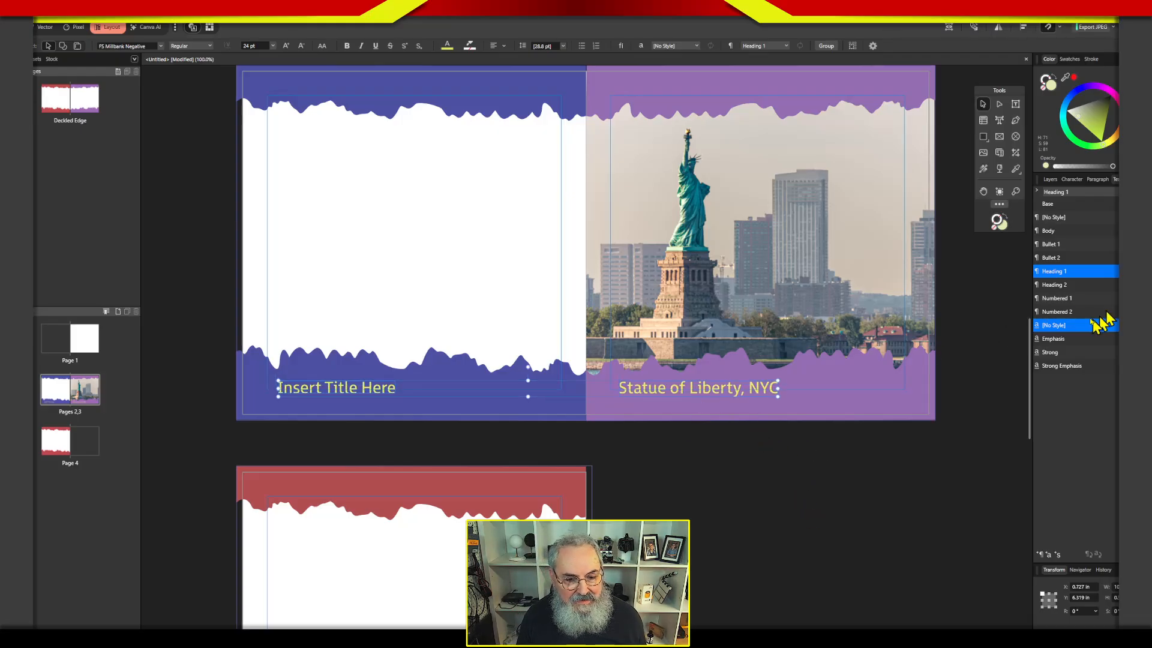
double_click(1059, 273)
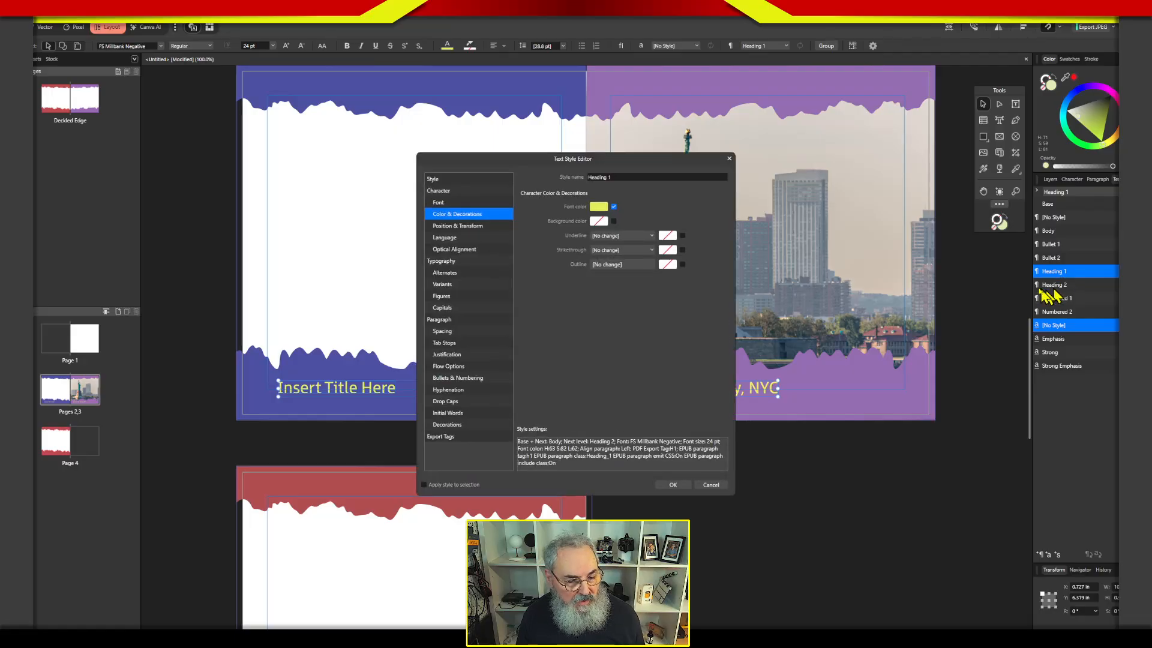
left_click(717, 486)
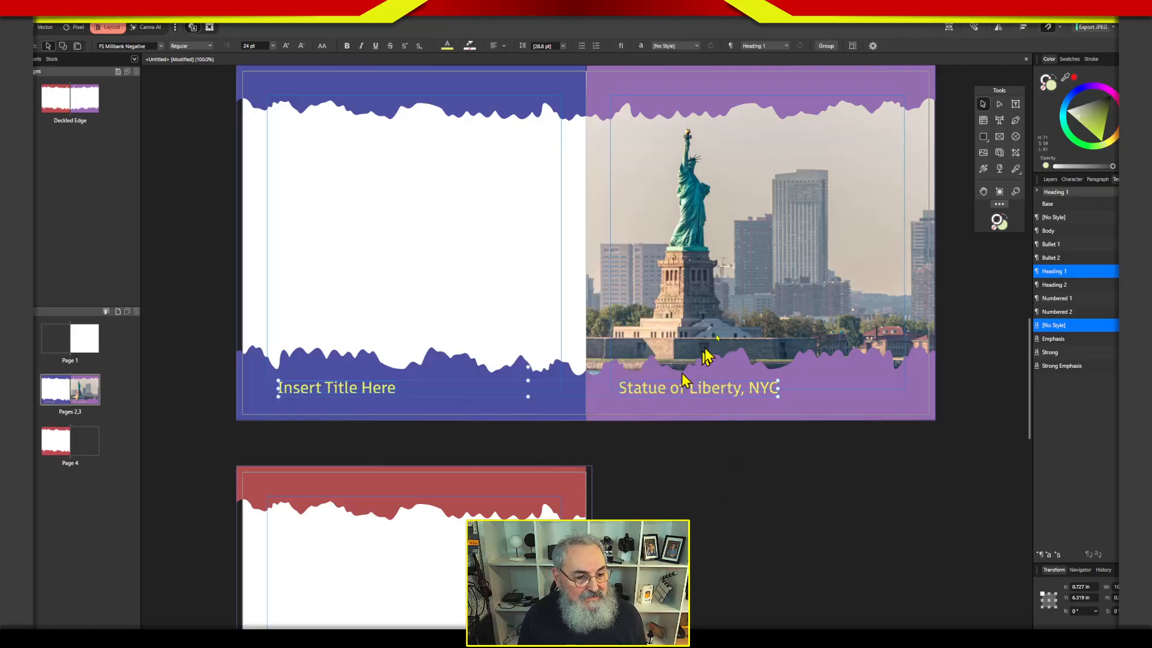
left_click_drag(690, 396, 684, 396)
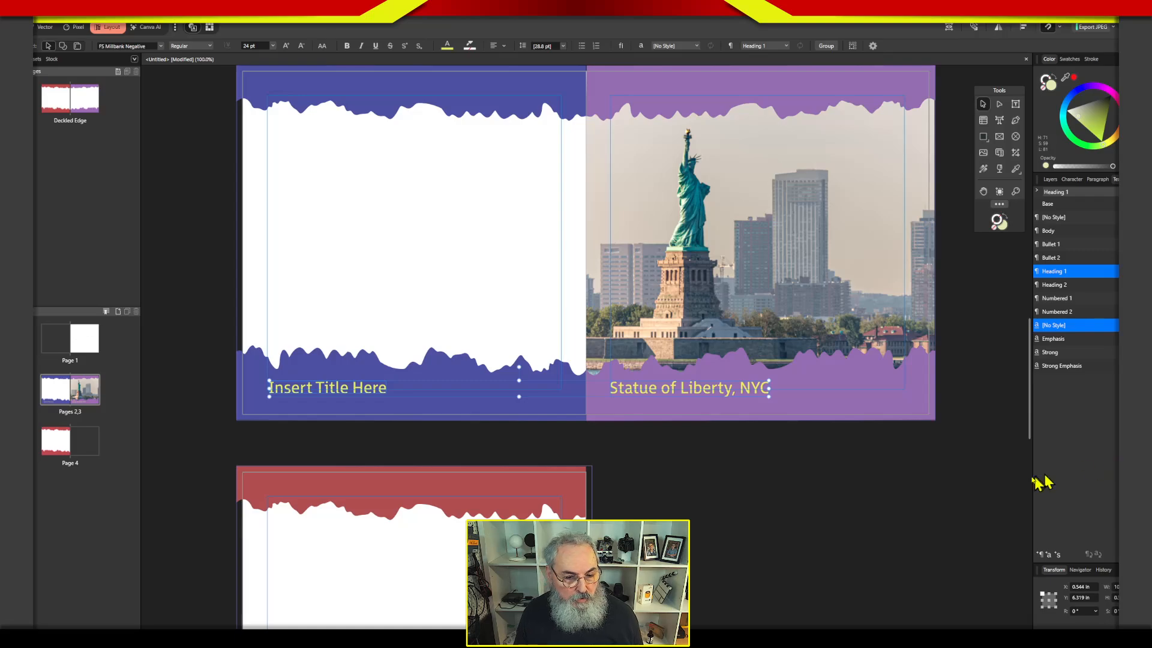
left_click(995, 487)
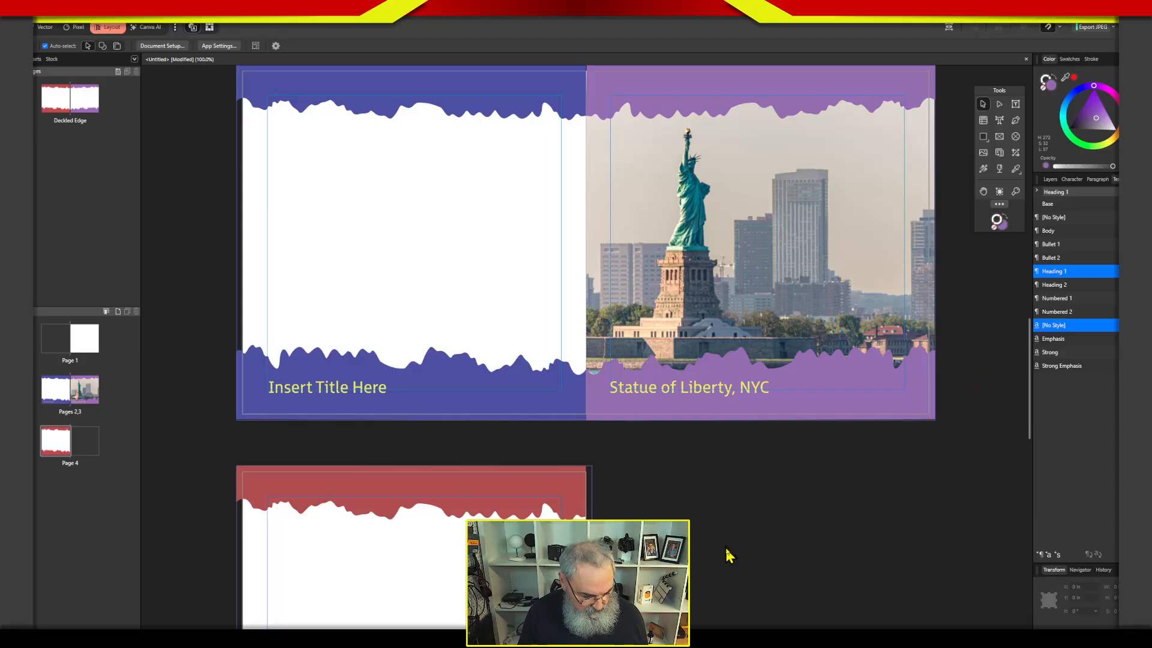
left_click_drag(713, 548, 733, 423)
left_click_drag(789, 327, 757, 318)
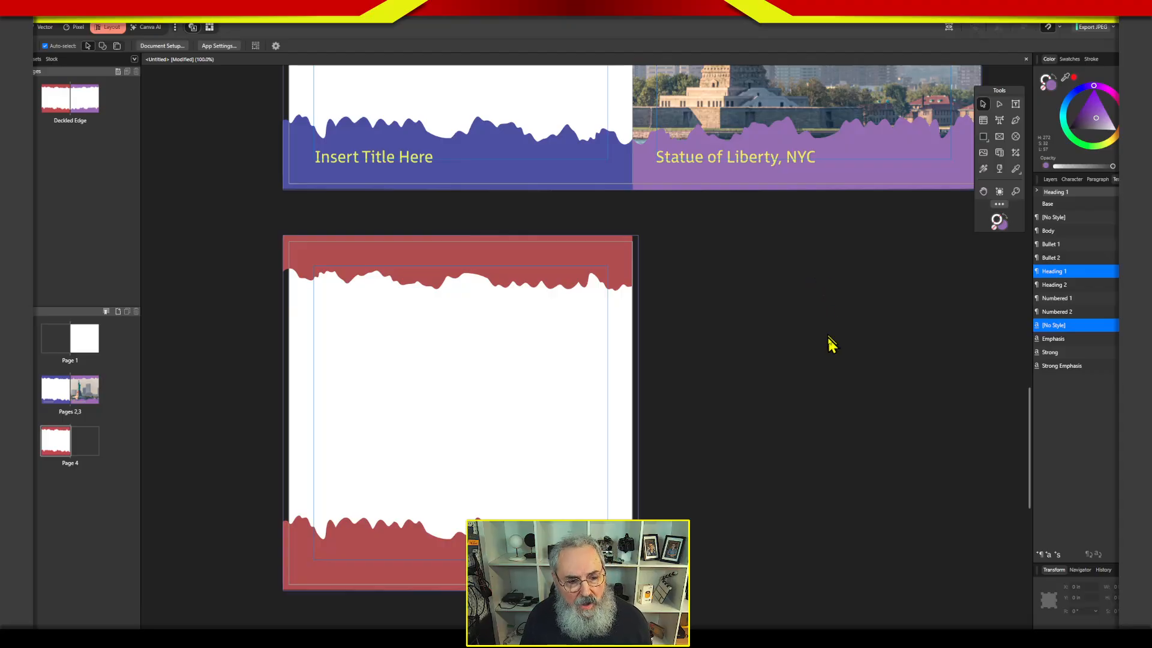
left_click_drag(800, 246, 738, 539)
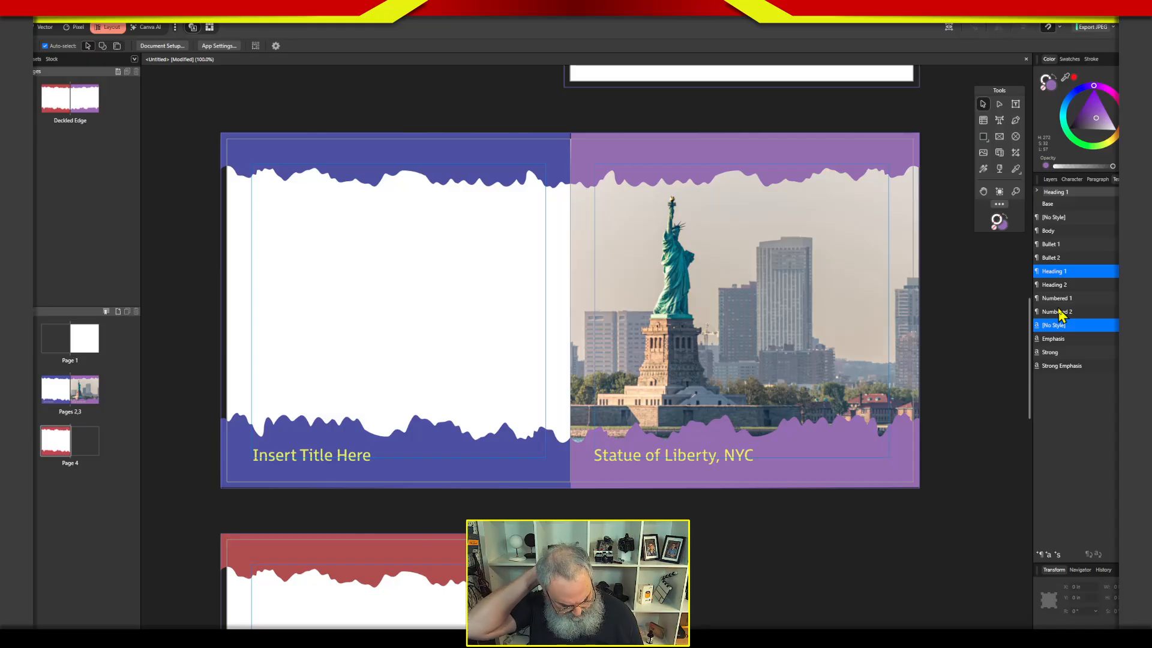
key("ctrl+0")
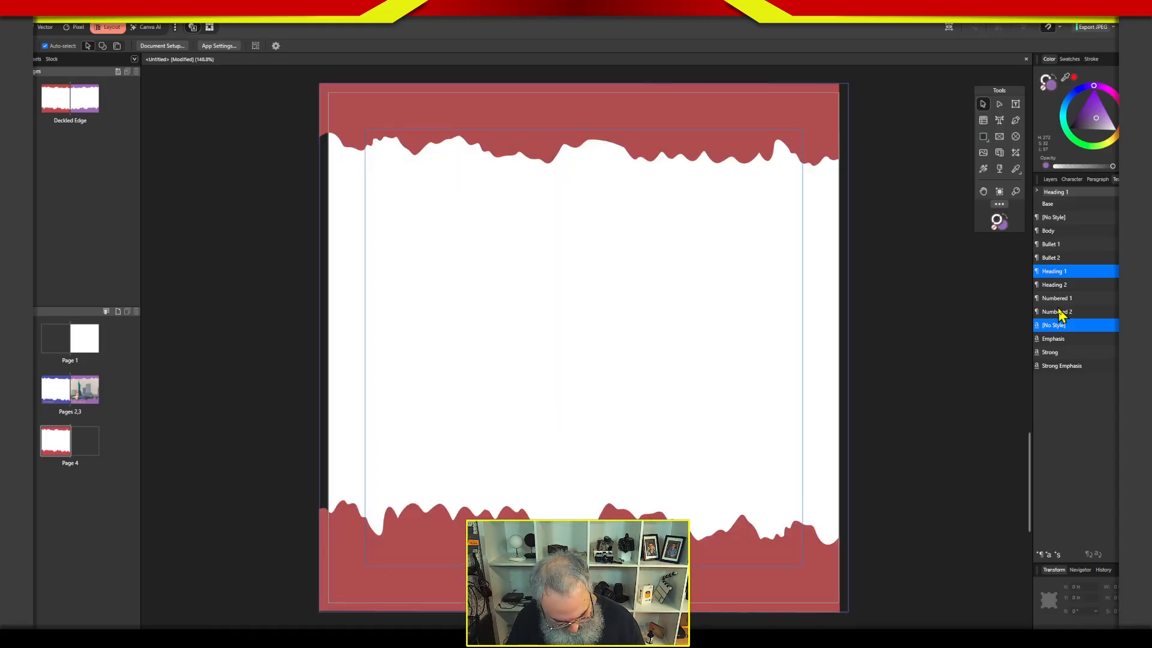
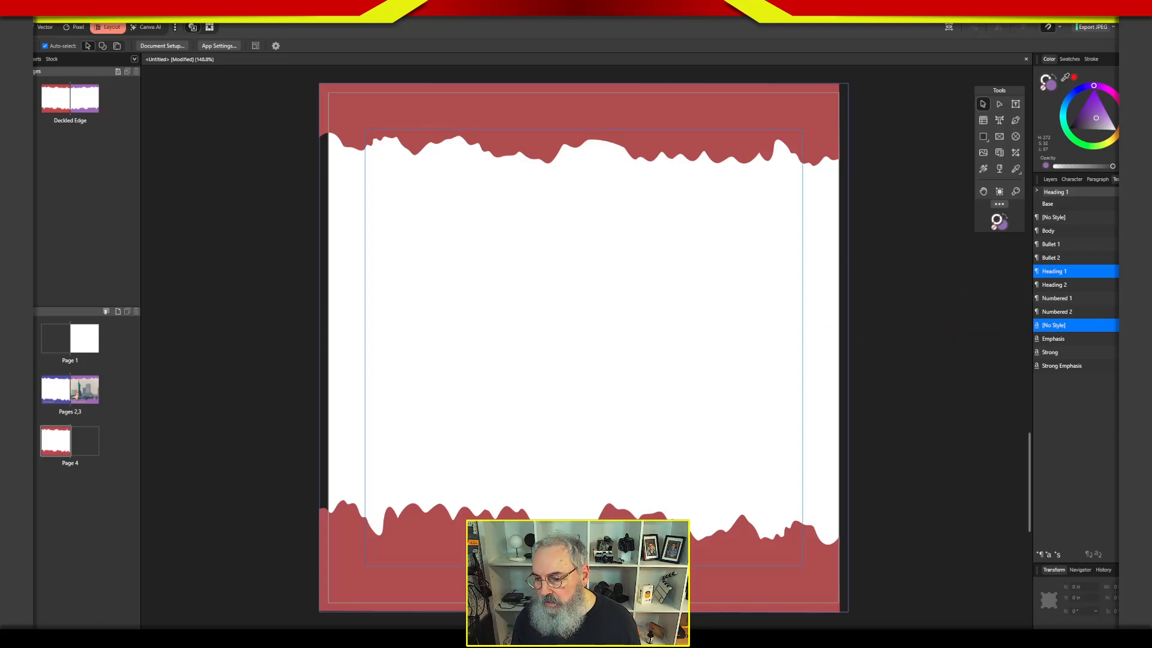
Switch to the Lightroom Classic book and paste two lorem ipsum passages into the text area beside the statue photo.
key("alt+Tab")
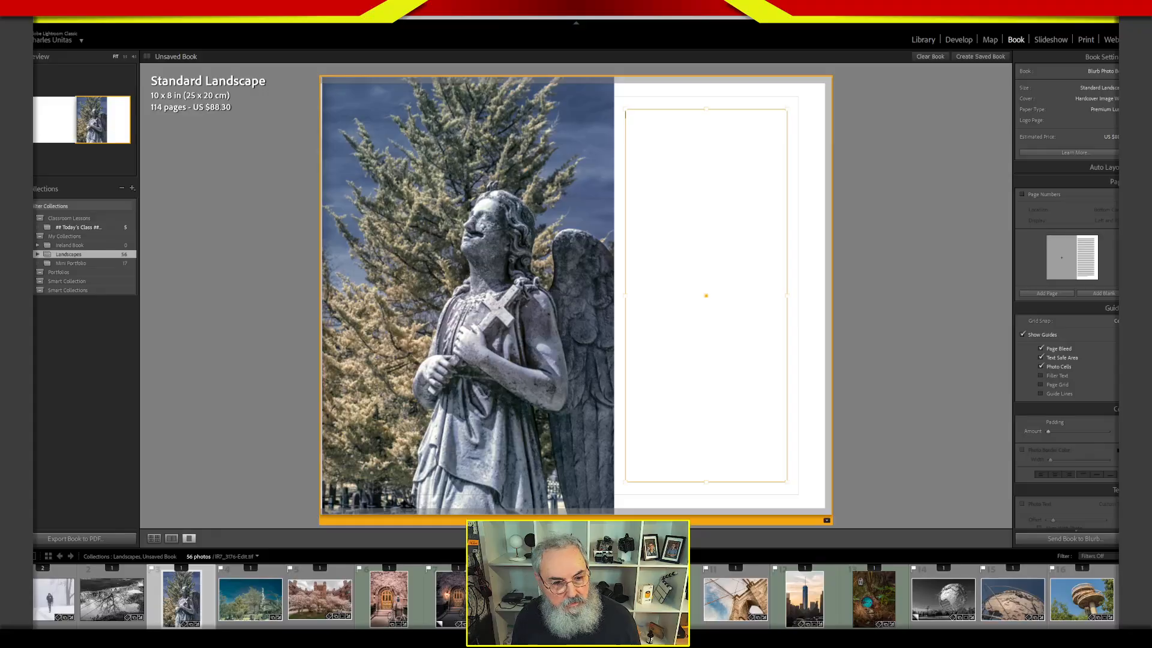
left_click(660, 208)
type("\"Lorem ipsum dolor sit amet, consectetur adipiscing elit, sed do eiusmod tempor incididunt ut labore et dolore magna aliqua. Ut enim ad minim veniam, quis nostrud exercitation ullamco laboris nisi ut aliquip ex ea commodo consequat. Duis aute irure dolor in reprehenderit in voluptate velit esse cillum dolore eu fugiat nulla pariatur. Excepteur sint occaecat cupidatat non proident, sunt in culpa qui officia deserunt mollit anim id est laborum.\"")
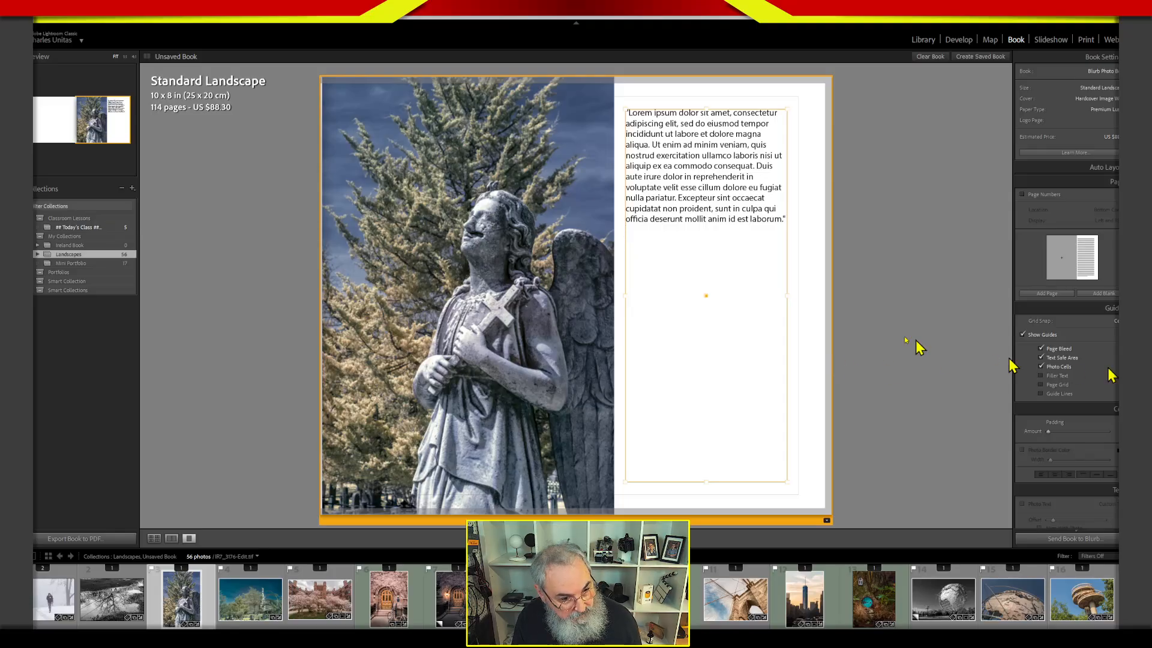
type("\"Sed ut perspiciatis unde omnis iste natus error sit voluptatem accusantium doloremque laudantium, totam rem aperiam, eaque ipsa quae ab illo inventore veritatis et quasi architecto beatae vitae dicta sunt explicabo. Nemo enim ipsam voluptatem quia voluptas sit aspernatur aut odit aut fugit, sed quia consequuntur magni dolores eos qui ratione voluptatem sequi nesciunt. Neque porro quisquam est, qui dolorem ipsum quia dolor sit amet, consectetur, adipisci velit, sed quia non numquam eius modi tempora incidunt ut labore et dolore magnam aliquam quaerat voluptatem. Ut enim ad minima veniam, quis nostrum exercitationem ullam corporis suscipit laboriosam, nisi ut aliquid ex ea commodi consequatur? Quis autem vel eum iure reprehenderit qui in ea voluptate velit esse quam nihil molestiae consequatur, vel illum qui dolorem eum fugiat quo voluptas nulla pariatur?\"")
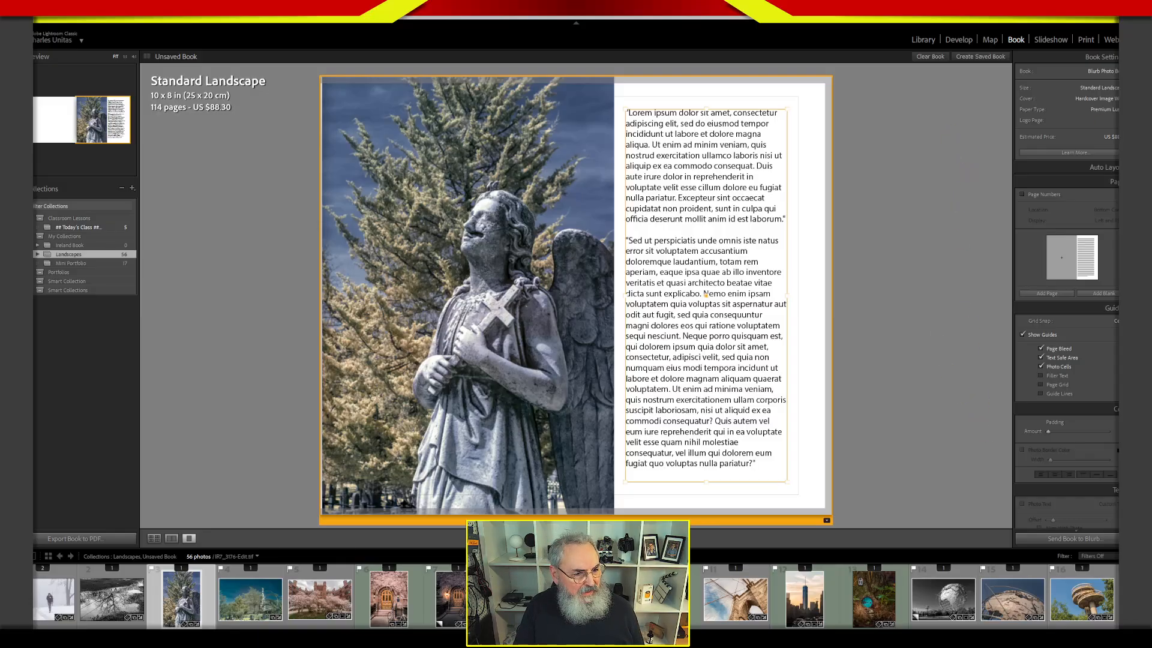
Bring the lipsum.com page over the book, enlarge its window to examine the Lorem Ipsum source passages, and put it away.
left_click_drag(1118, 201, 490, 81)
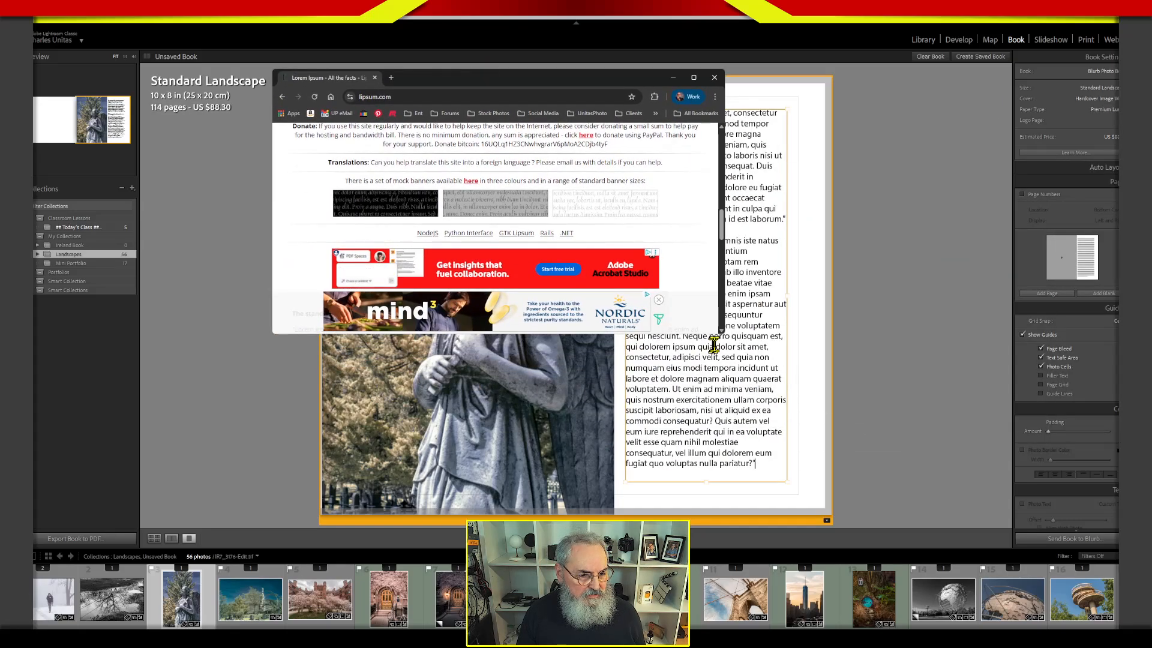
left_click_drag(712, 336, 712, 556)
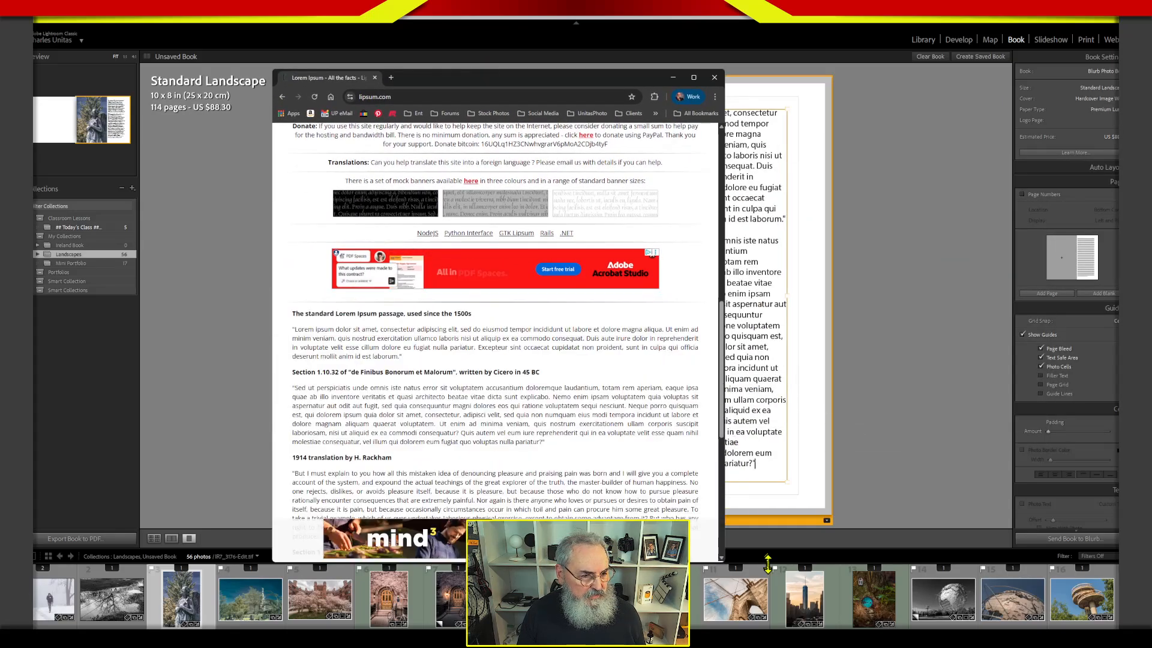
left_click_drag(530, 85, 576, 48)
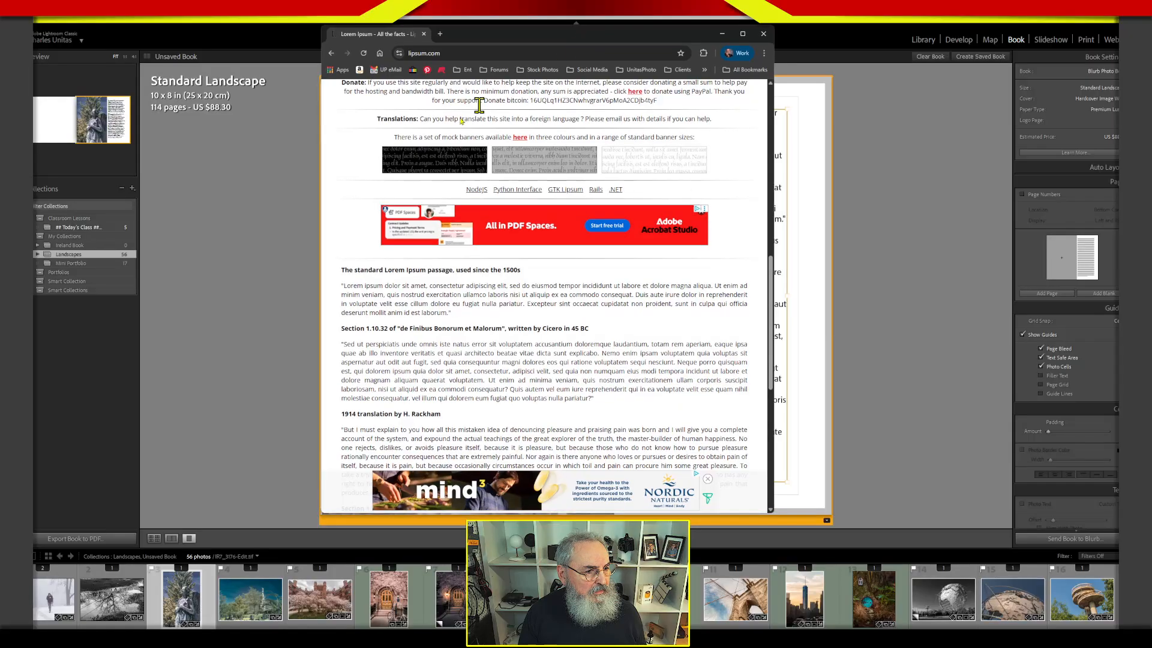
left_click(718, 41)
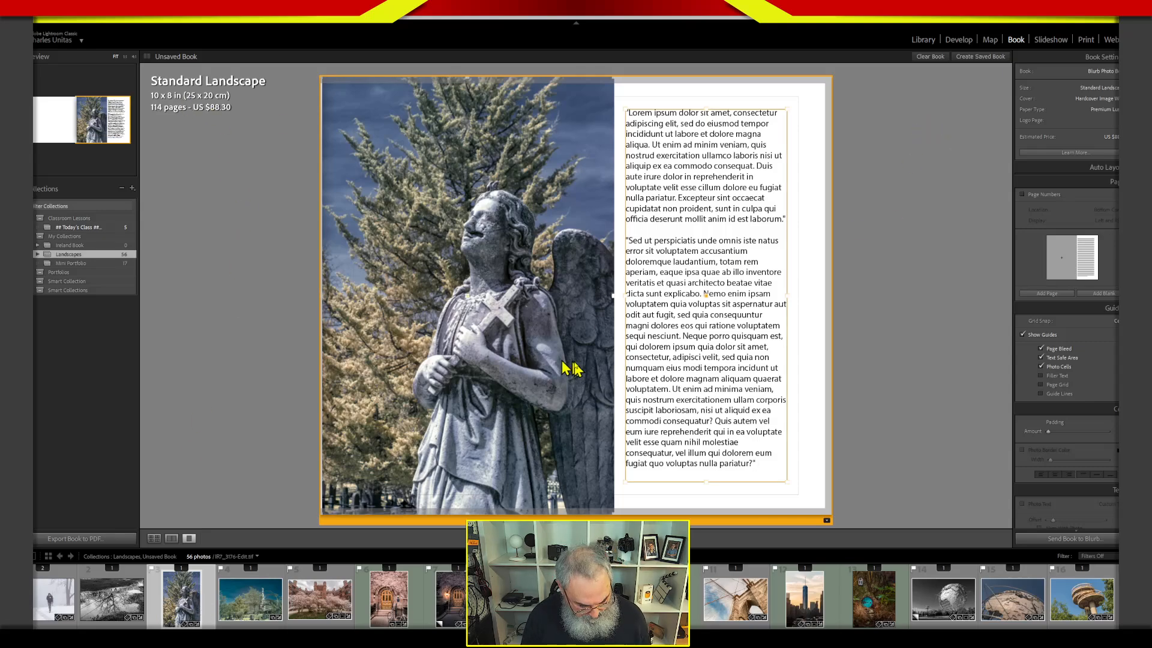
View the Landscapes collection in the Library grid with file details shown on the cells, and return to the book.
left_click(244, 603)
type("d")
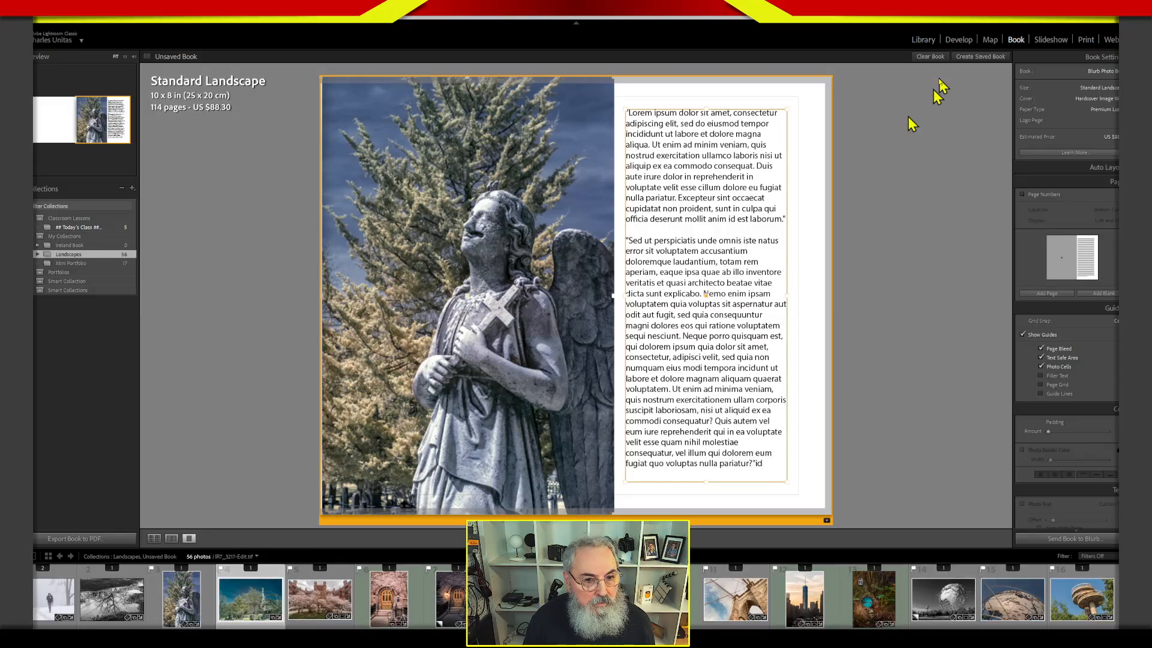
left_click(923, 39)
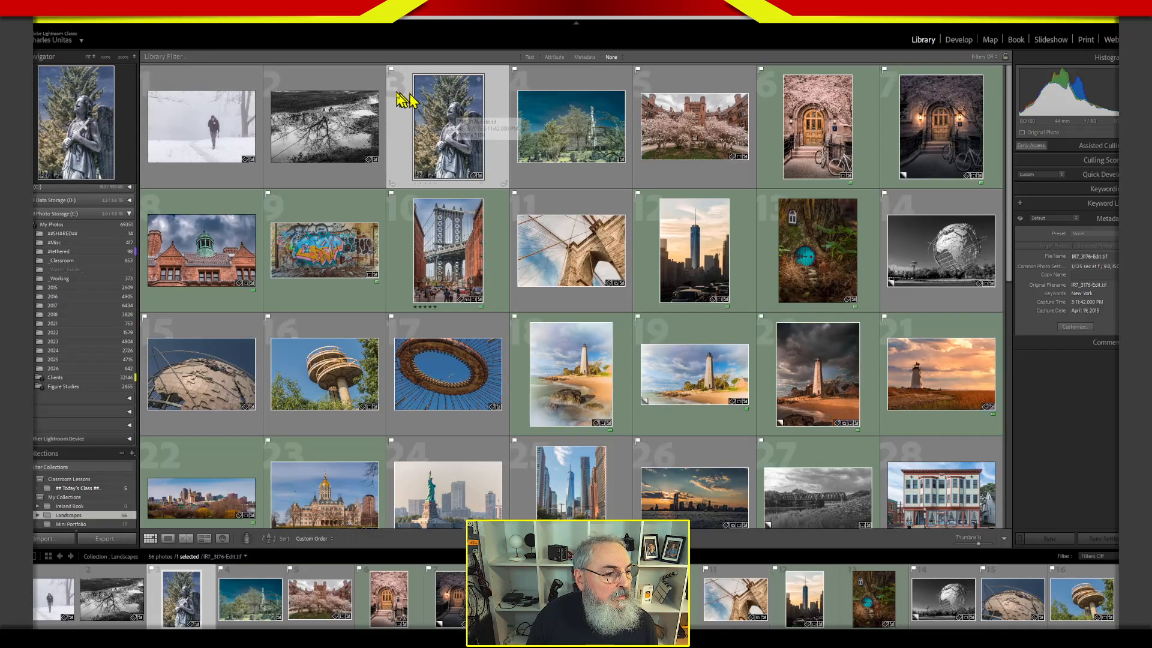
key("j")
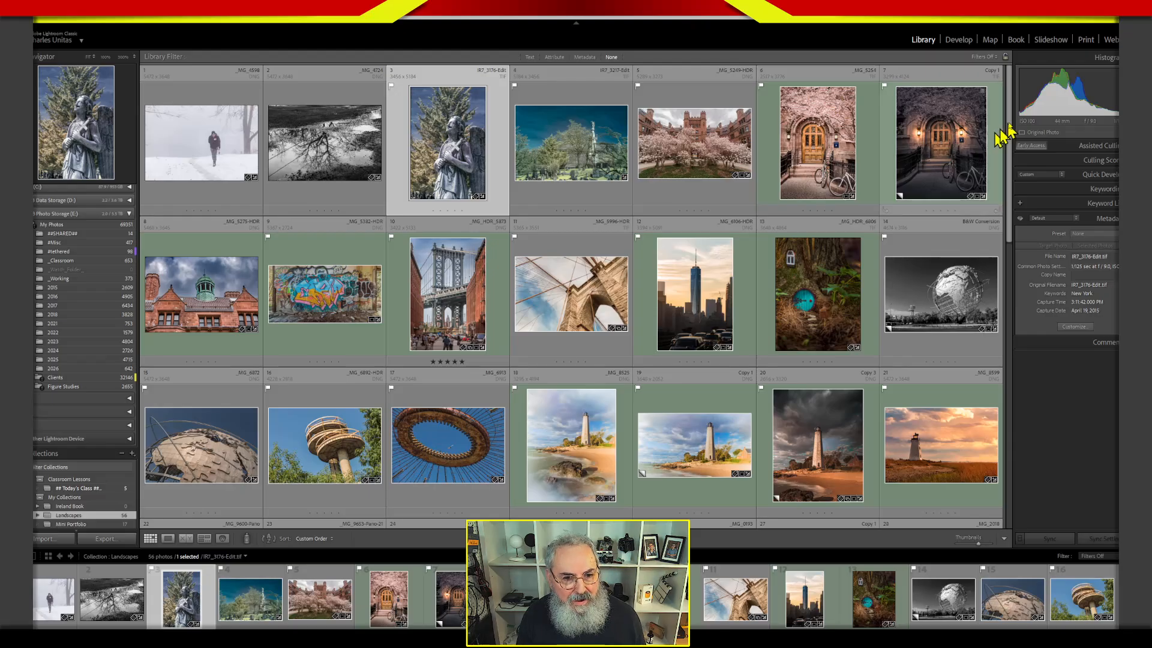
left_click(1016, 39)
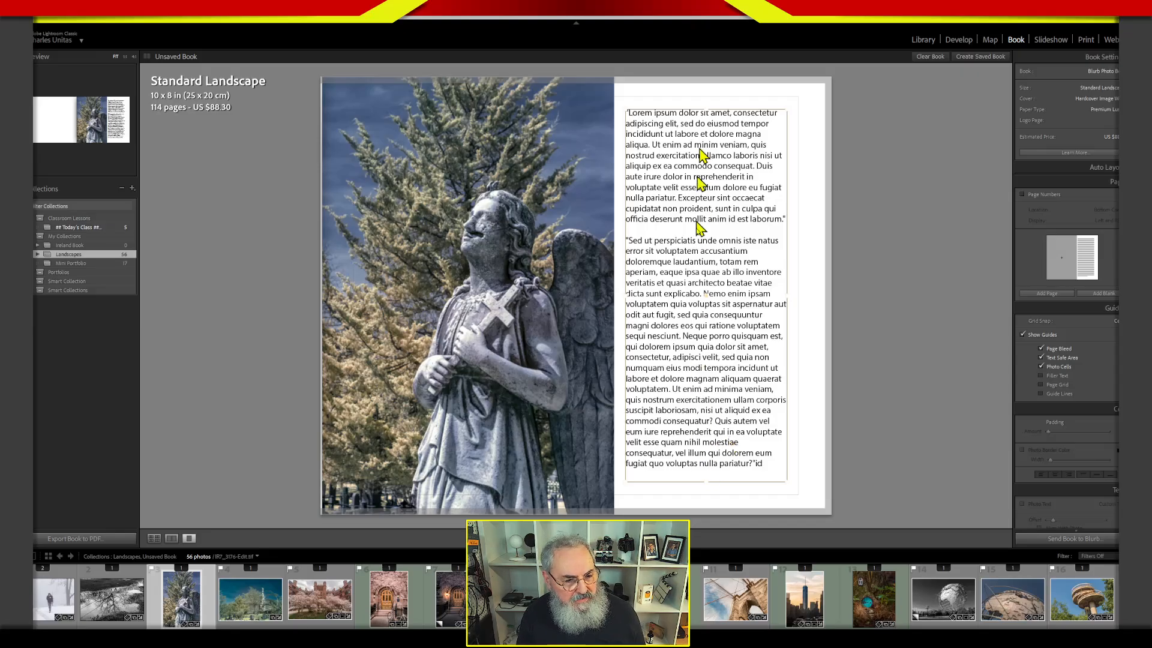
Split the second passage after "sequi nesciunt." with a closing quote, a blank line and an opening quote before "Neque porro".
left_click(713, 456)
left_click(741, 397)
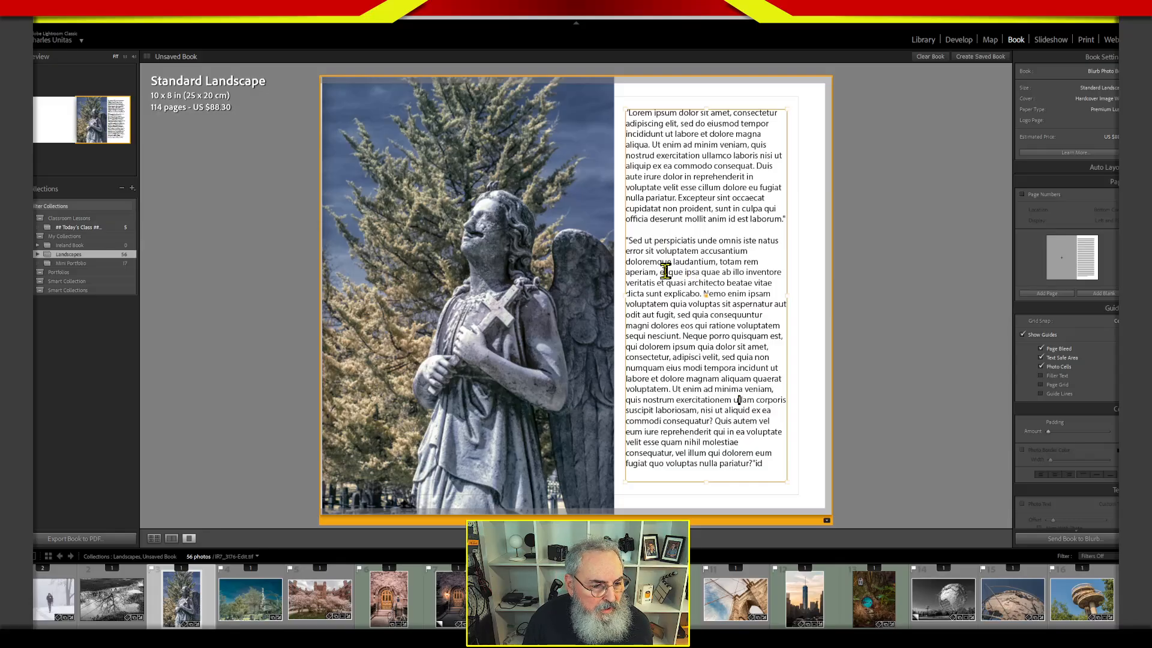
left_click_drag(660, 272, 739, 268)
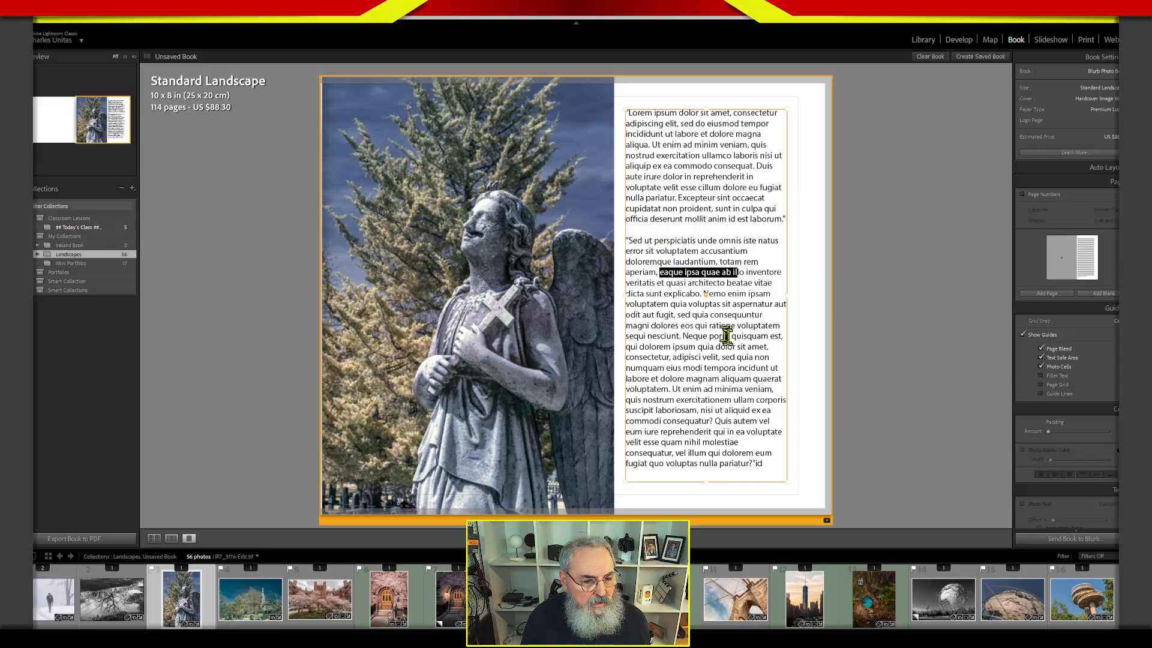
left_click(682, 336)
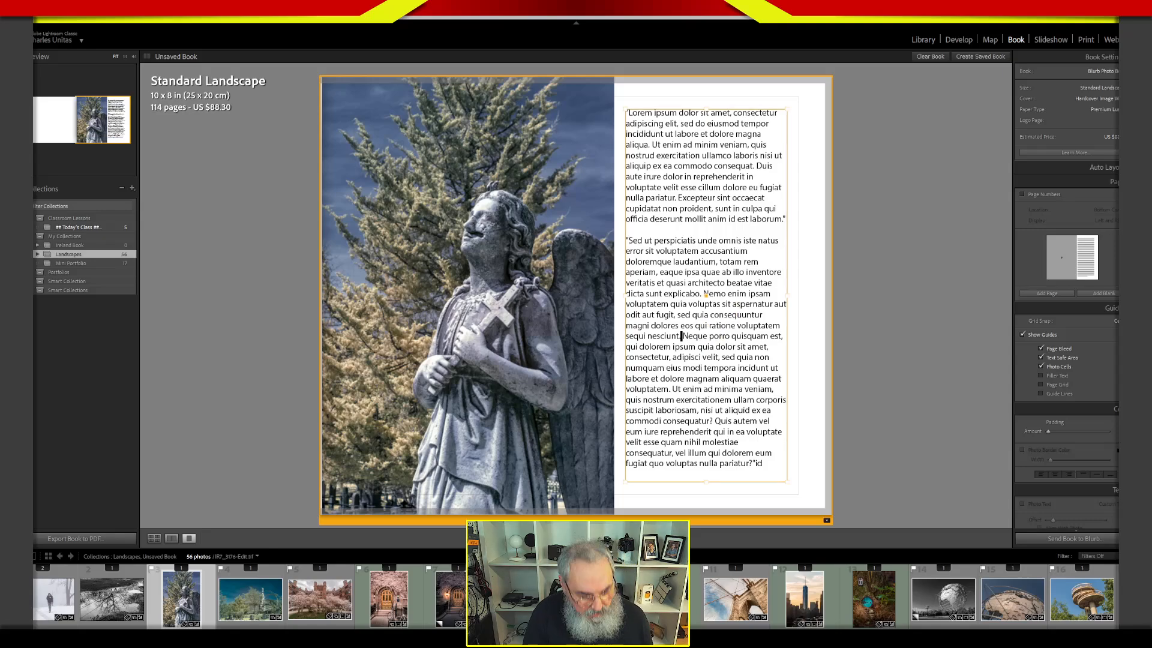
type("\"")
key("Return")
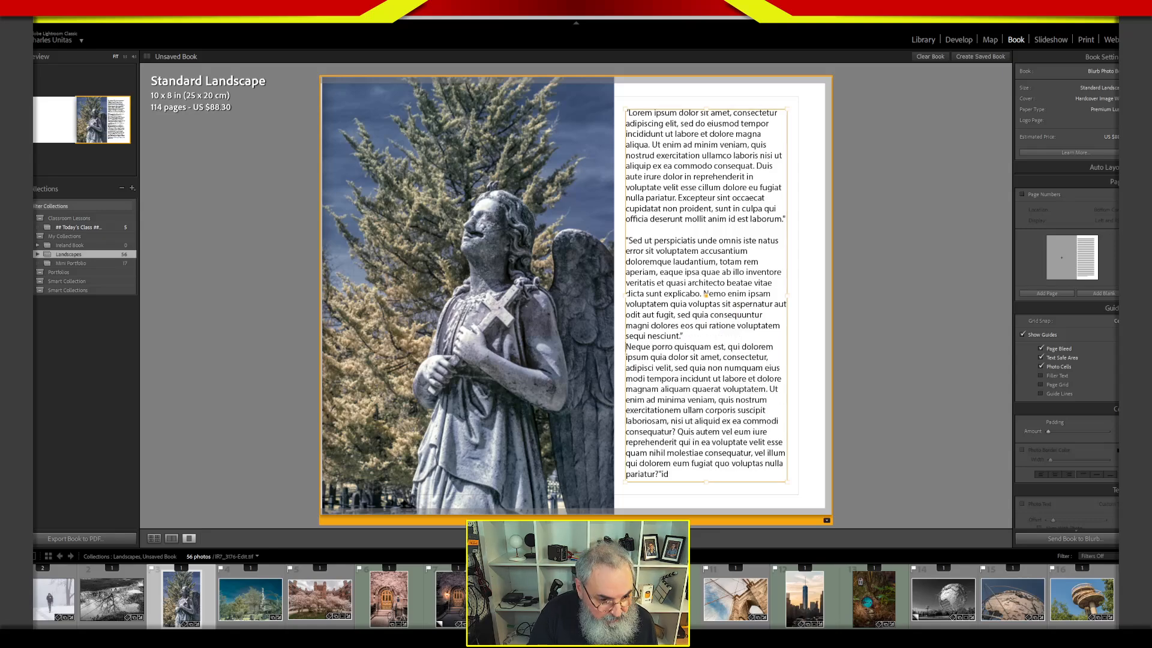
key("Return")
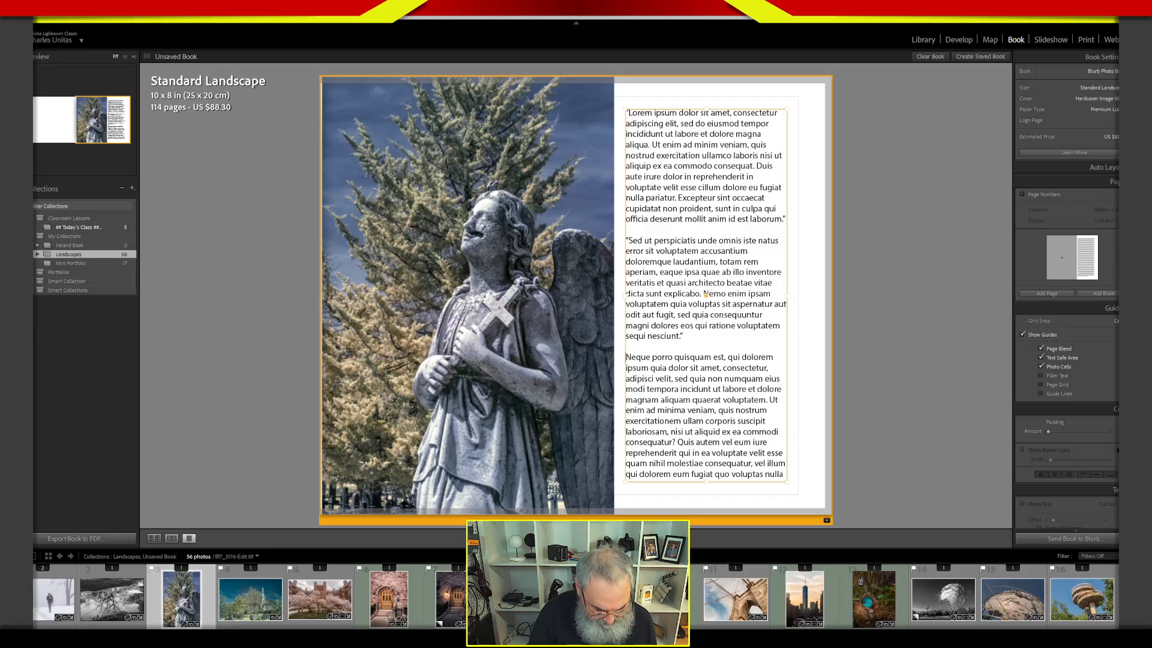
type("\"")
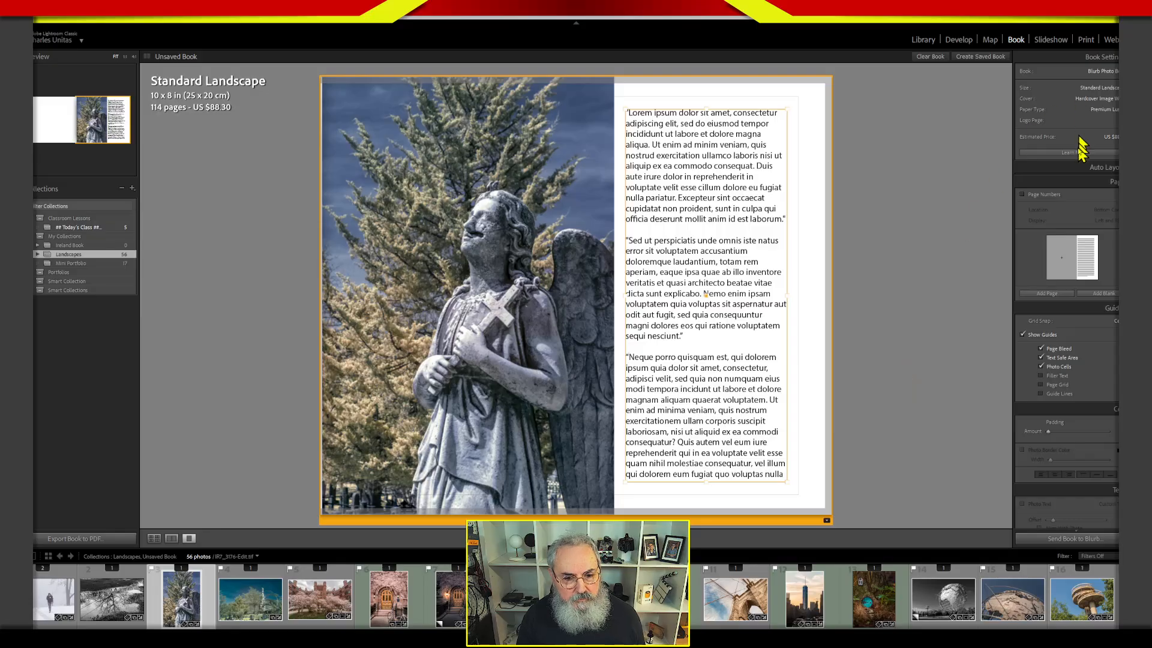
Collapse the Page and Guides settings and change the page to a one-photo layout with margins around the photo and its text column.
left_click(1082, 182)
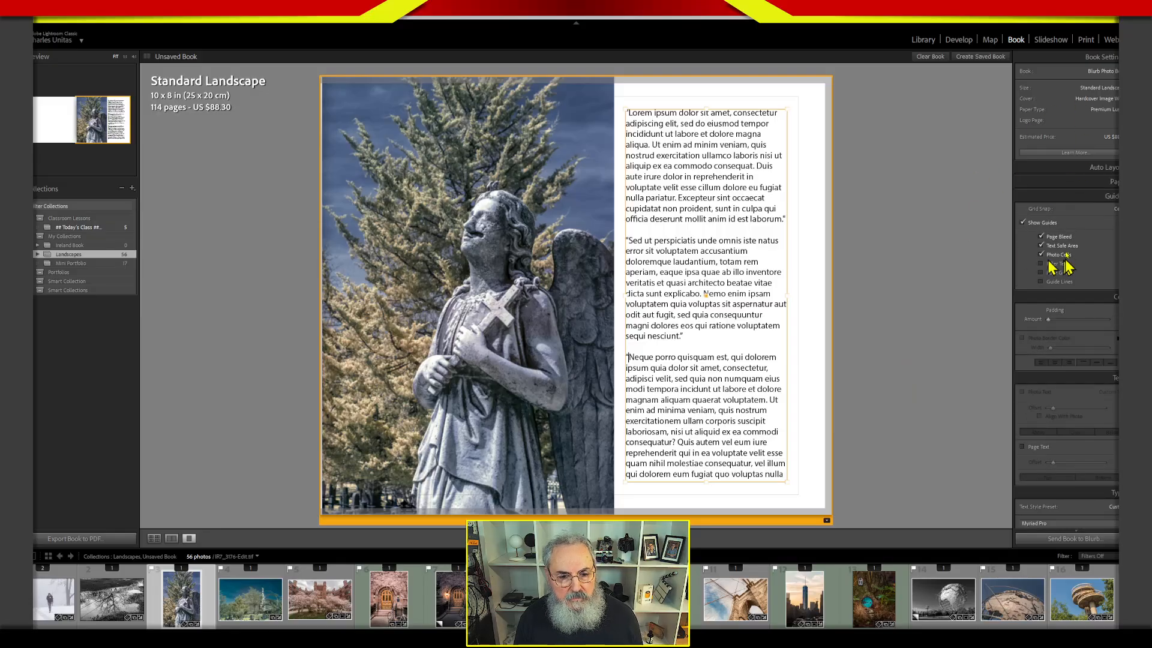
left_click(1078, 193)
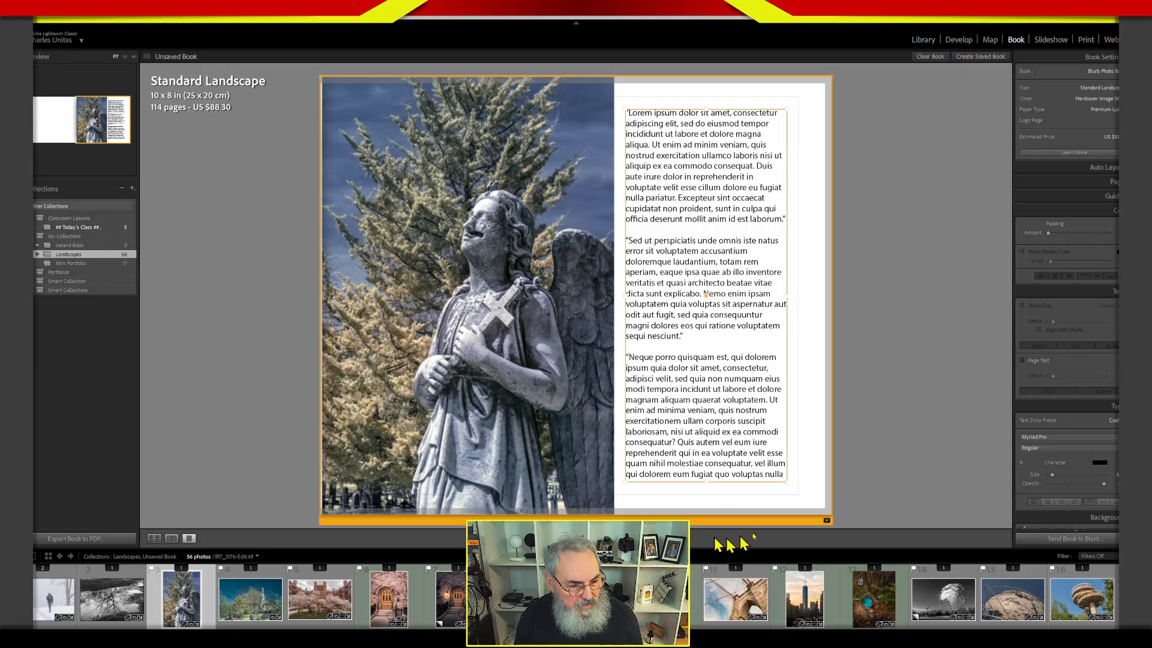
left_click(827, 522)
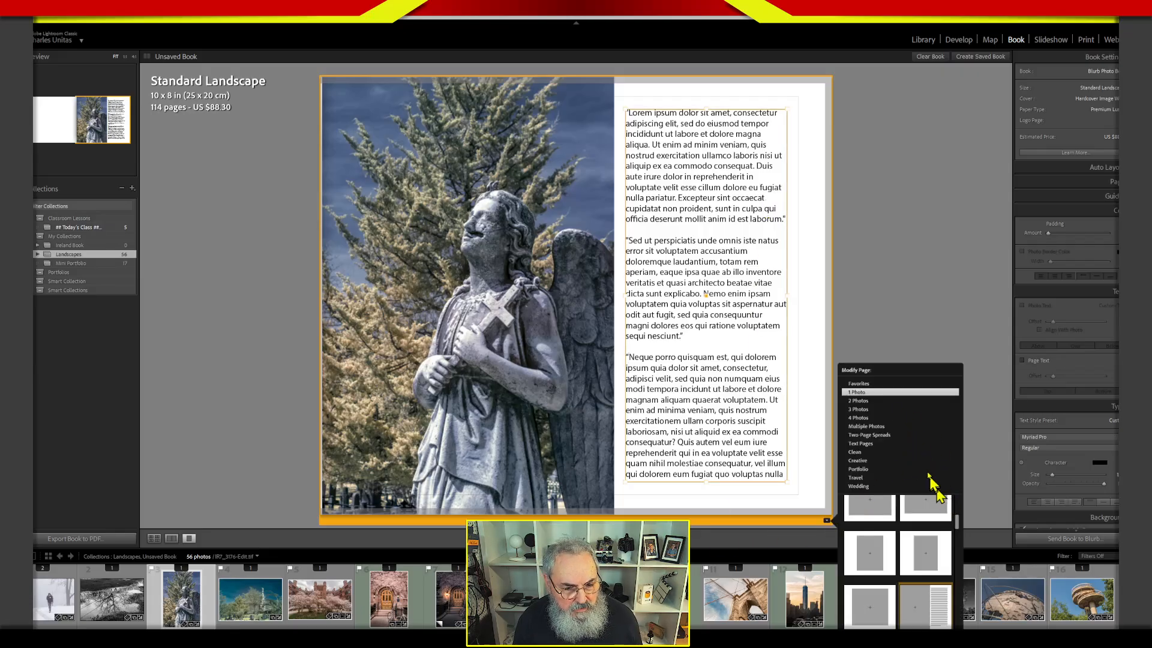
left_click_drag(956, 516, 957, 528)
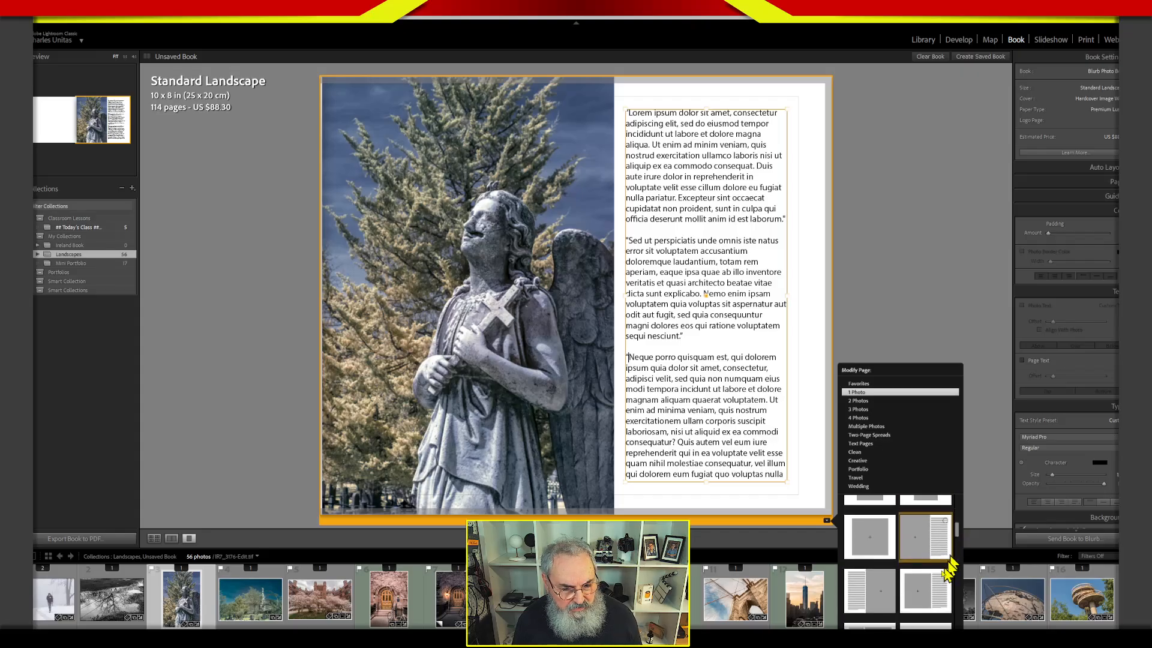
left_click(924, 589)
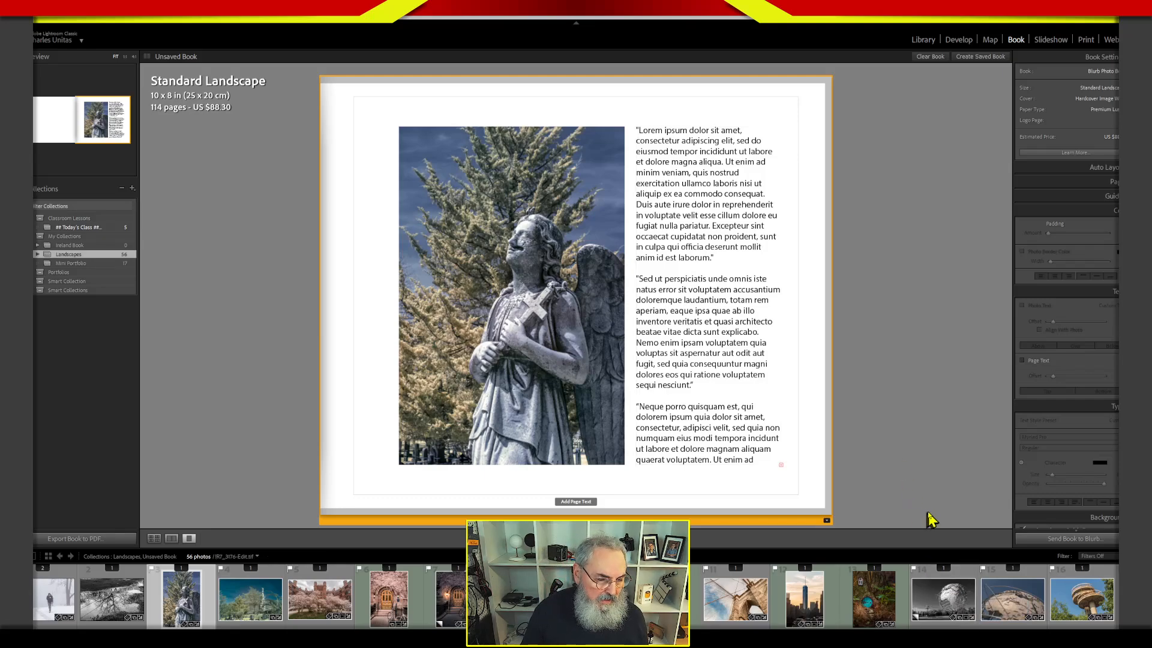
Change the page to a one-photo layout with a smaller photo and a shorter text column beside it.
left_click(826, 520)
left_click_drag(955, 538, 958, 587)
left_click(945, 579)
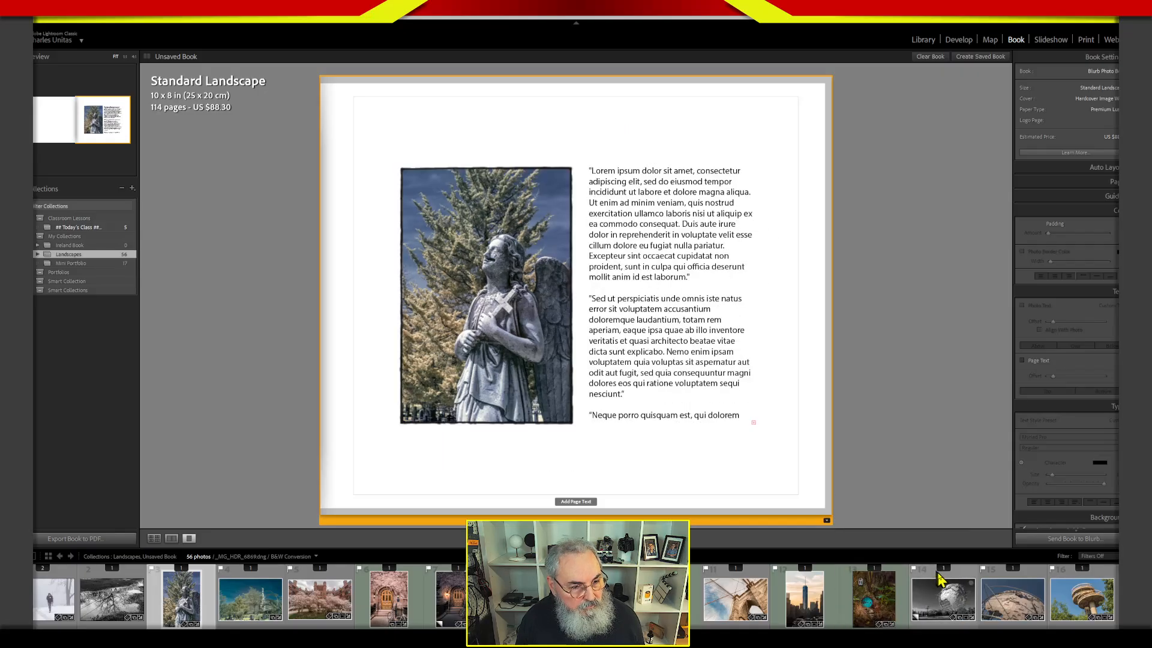
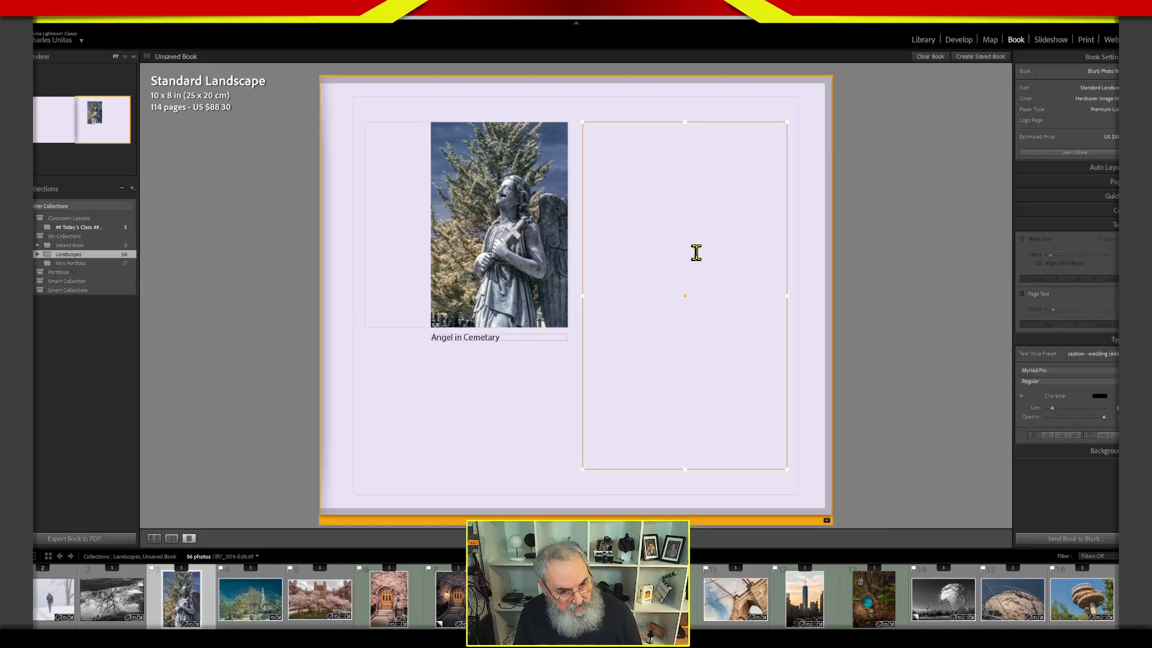
Paste the copied passage into the text column and zoom the angel photo to 12%, positioned to fill its frame.
type("\"Sed ut perspiciatis unde omnis iste natus error sit voluptatem accusantium doloremque laudantium, totam rem aperiam, eaque ipsa quae ab illo inventore veritatis et quasi architecto beatae vitae dicta sunt explicabo. Nemo enim ipsam voluptatem quia voluptas sit aspernatur aut odit aut fugit, sed quia consequuntur magni dolores eos qui ratione voluptatem sequi nesciunt. Neque porro quisquam est, qui dolorem ipsum quia dolor sit amet, consectetur, adipisci velit, sed quia non numquam eius modi tempora incidunt ut labore et dolore magnam aliquam quaerat voluptatem. Ut enim ad minima veniam, quis nostrum exercitationem ullam corporis suscipit laboriosam, nisi ut aliquid ex ea commodi consequatur? Quis autem vel eum iure reprehenderit qui in ea voluptate velit esse quam nihil molestiae consequatur, vel illum qui dolorem eum fugiat quo voluptas nulla pariatur?\"")
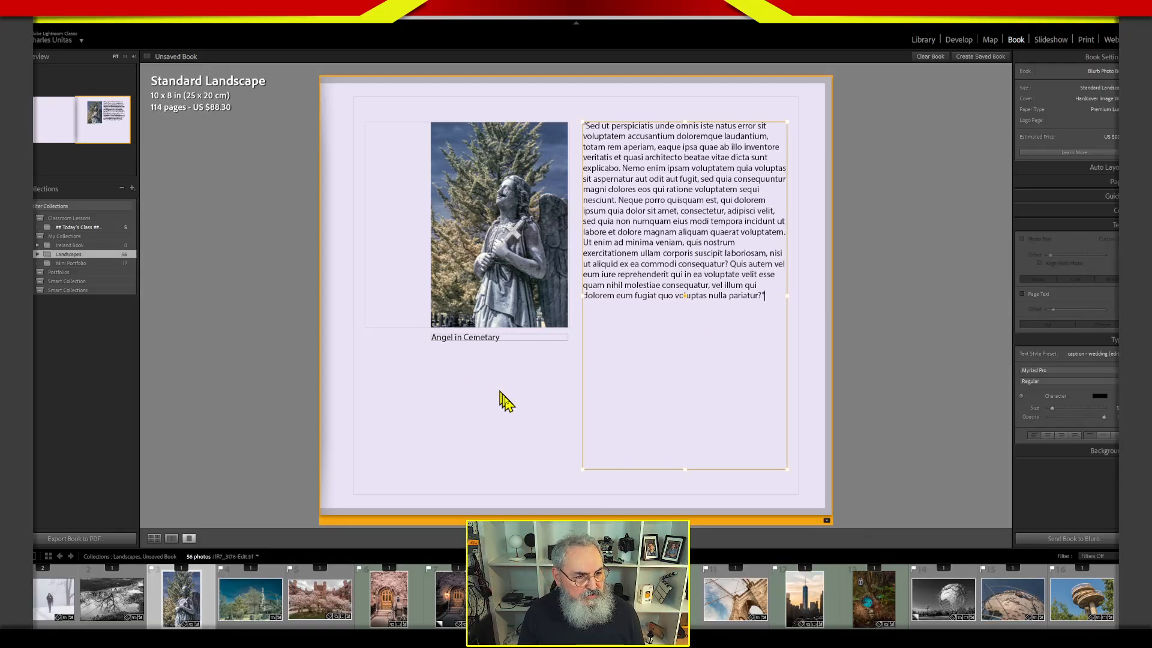
left_click(488, 275)
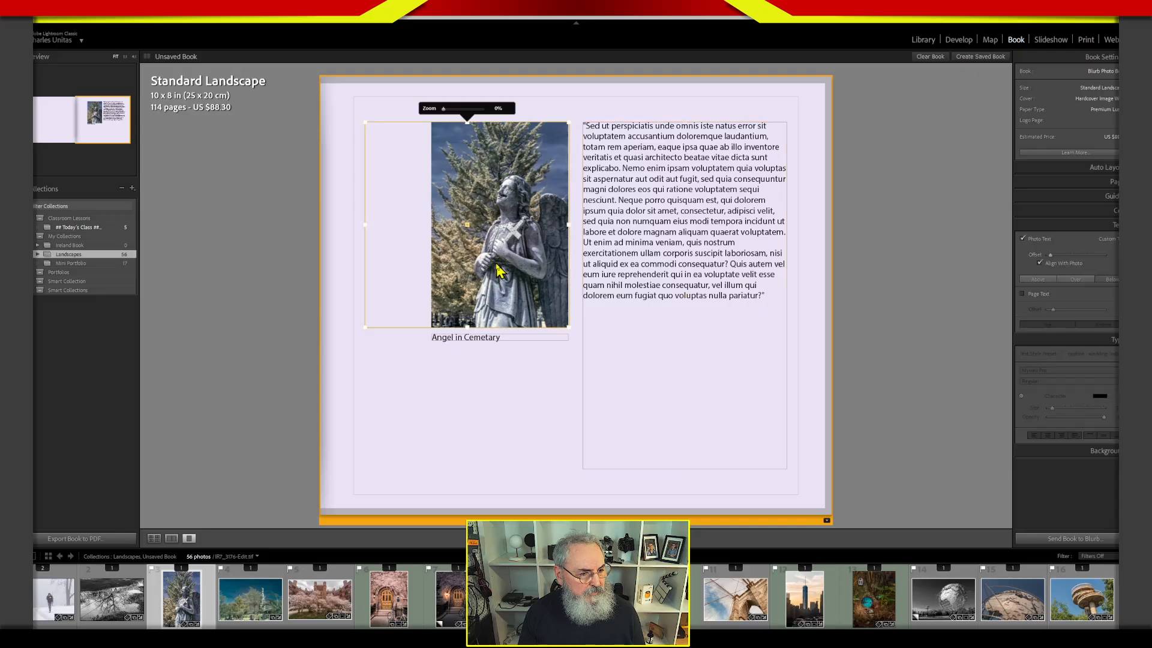
left_click_drag(505, 271, 473, 274)
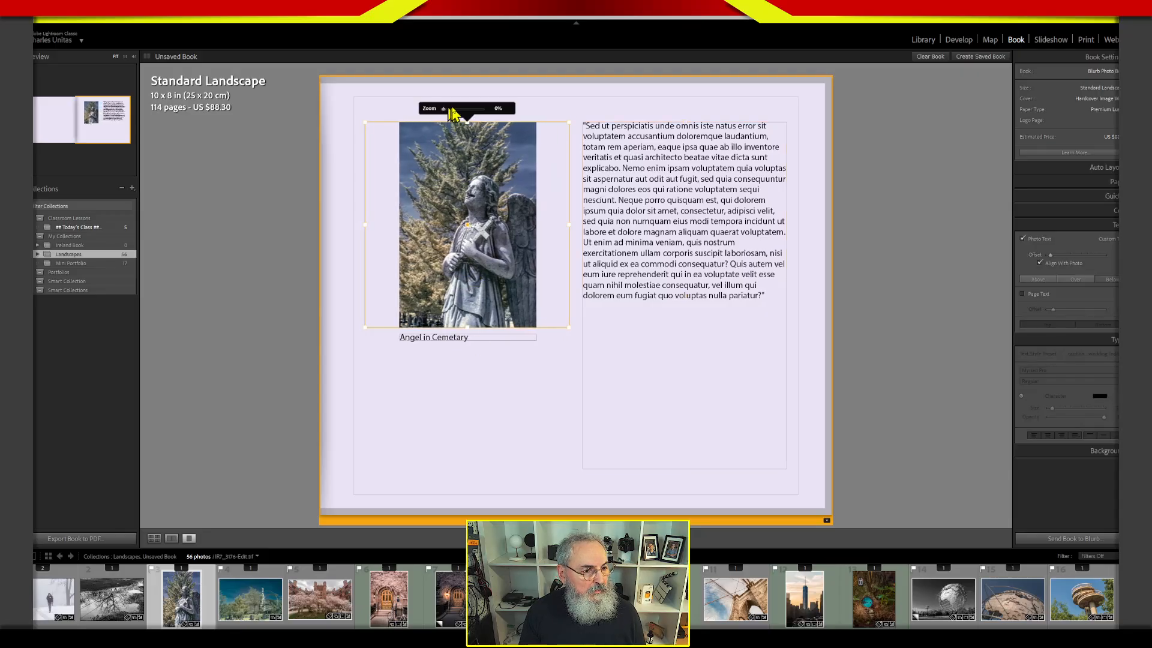
left_click_drag(448, 109, 450, 115)
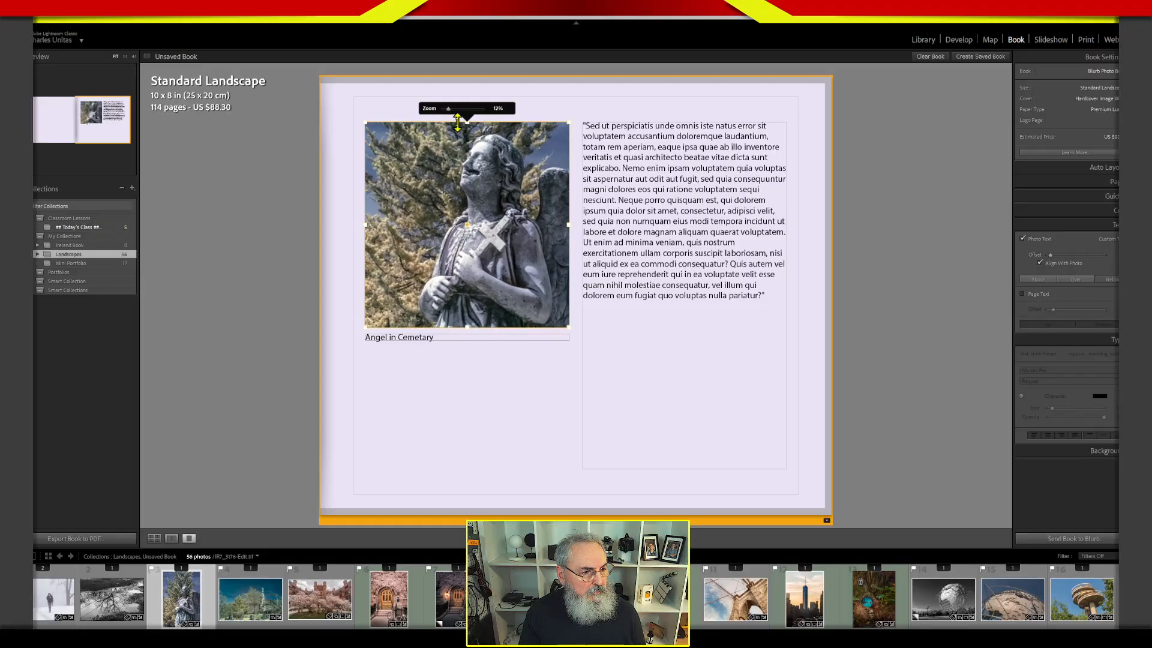
left_click_drag(487, 225, 484, 239)
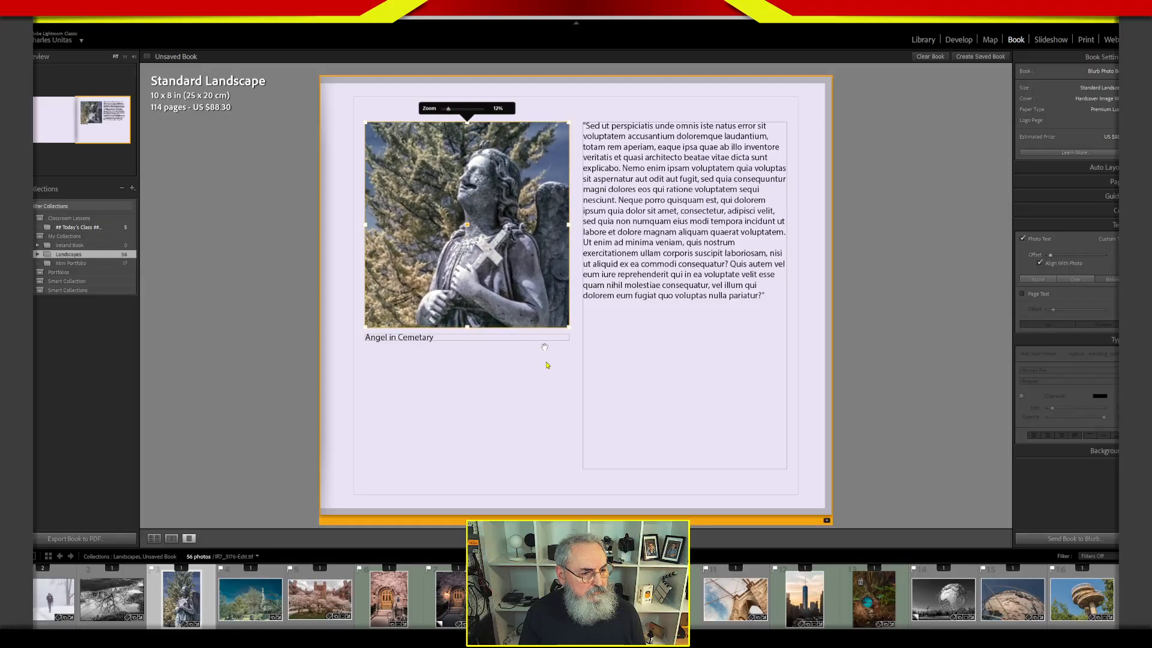
left_click(577, 461)
left_click(888, 414)
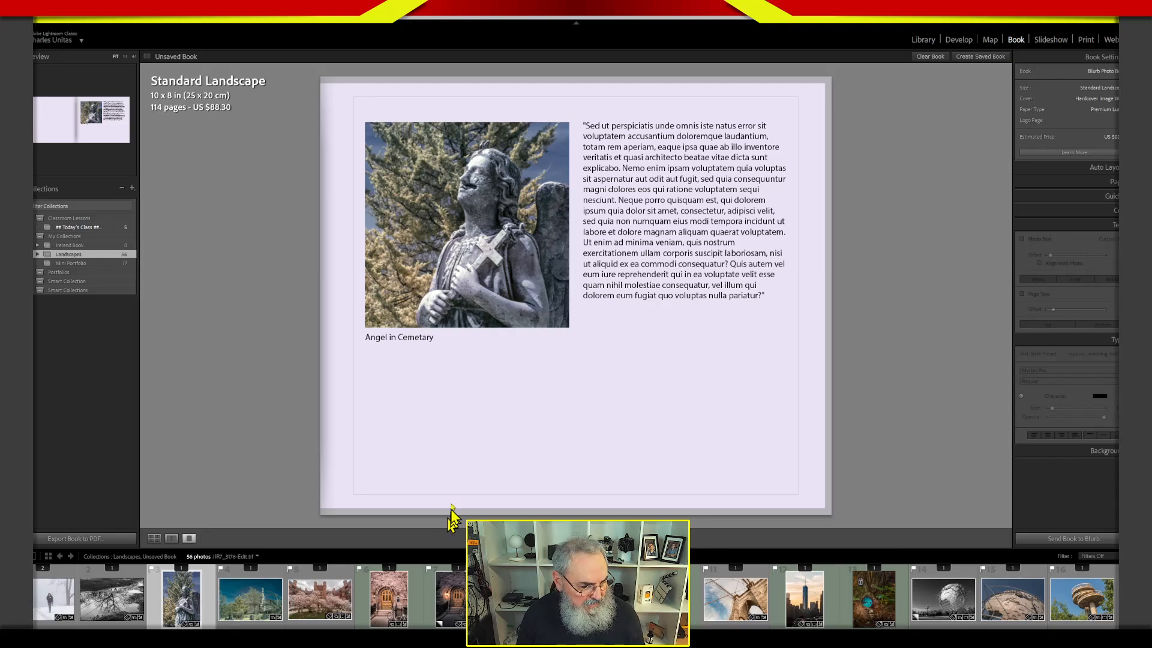
Show the book's multi-page overview and change page 3 to a two-photo layout with stacked photos beside a text column.
left_click(156, 537)
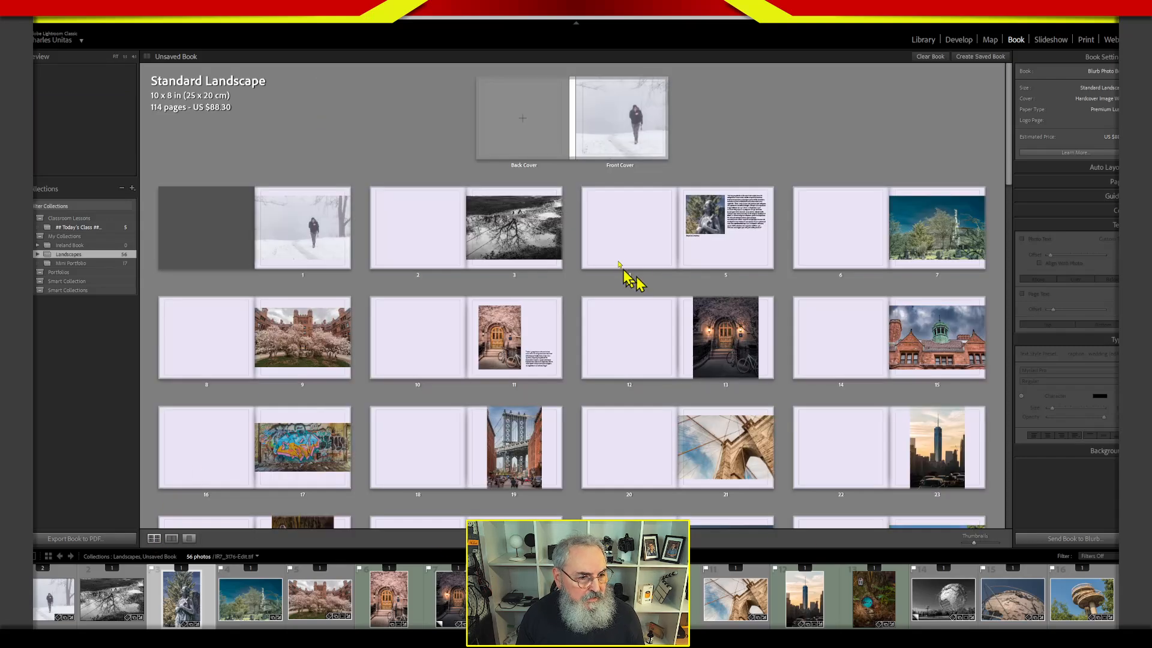
left_click(638, 161)
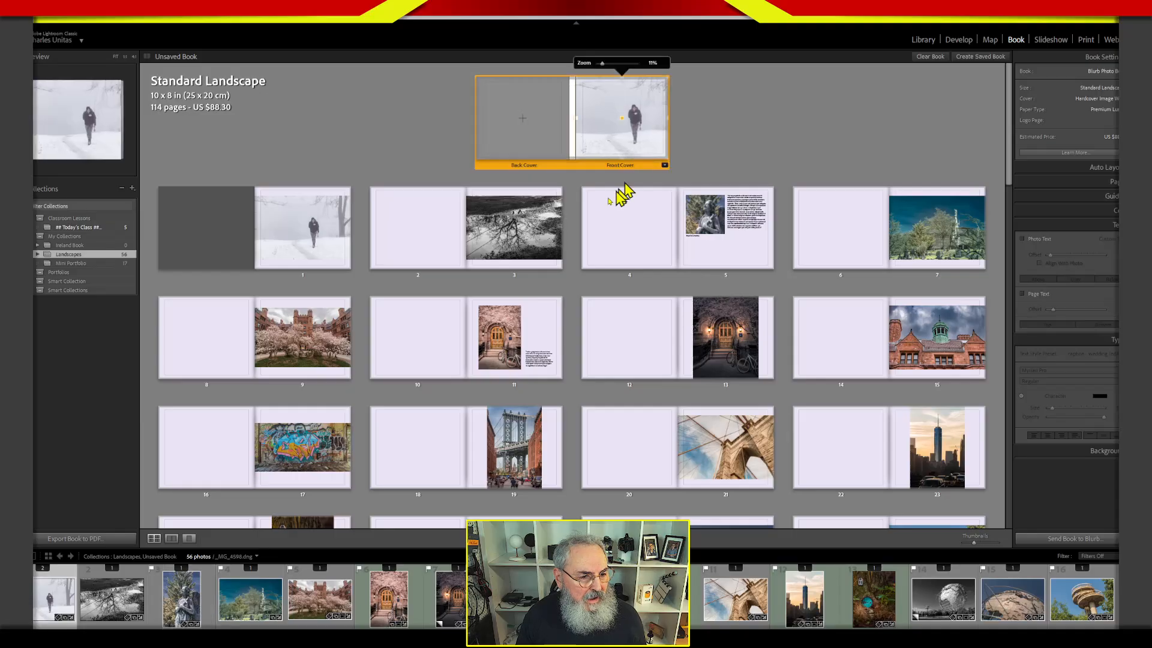
left_click(556, 255)
left_click(558, 275)
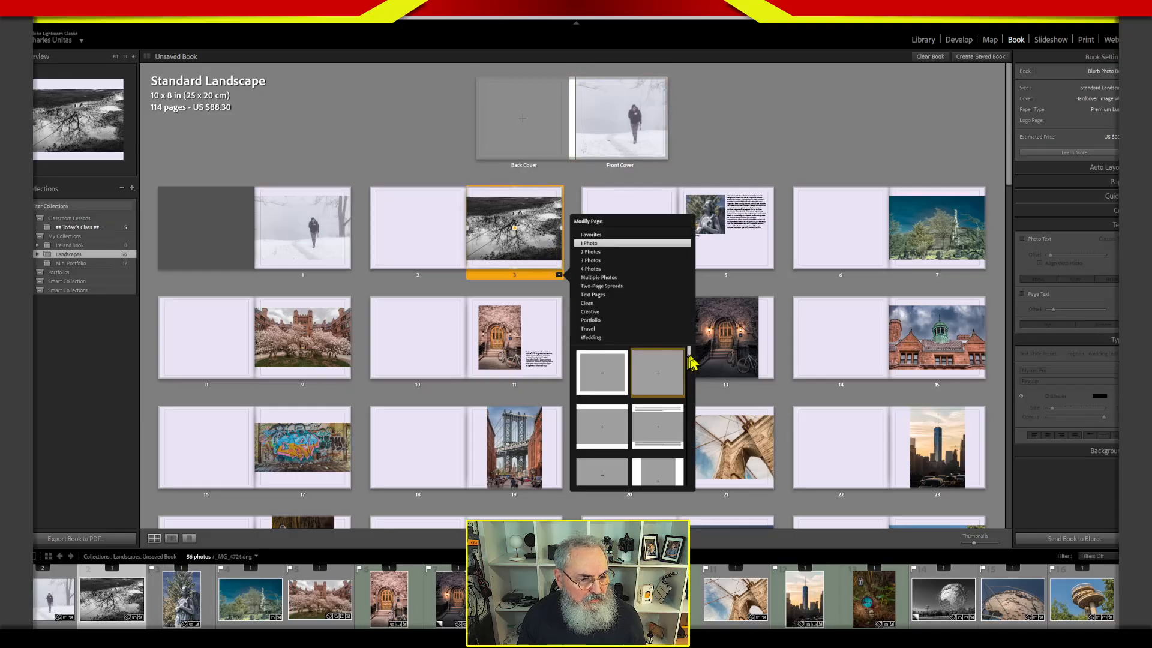
left_click(598, 253)
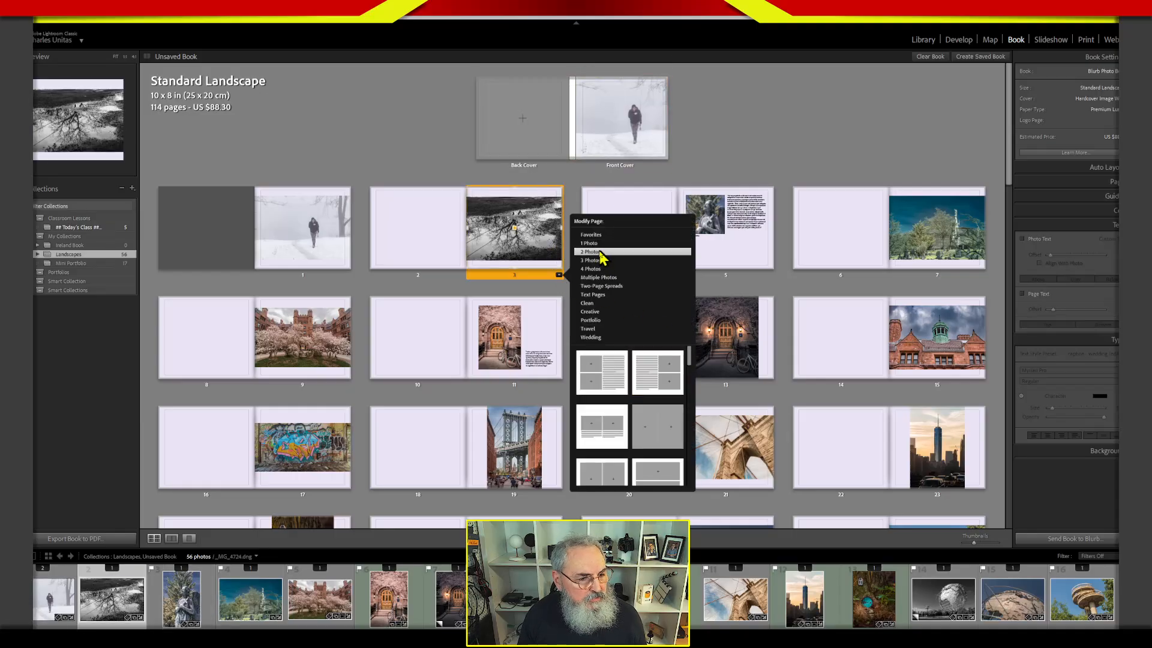
left_click(645, 371)
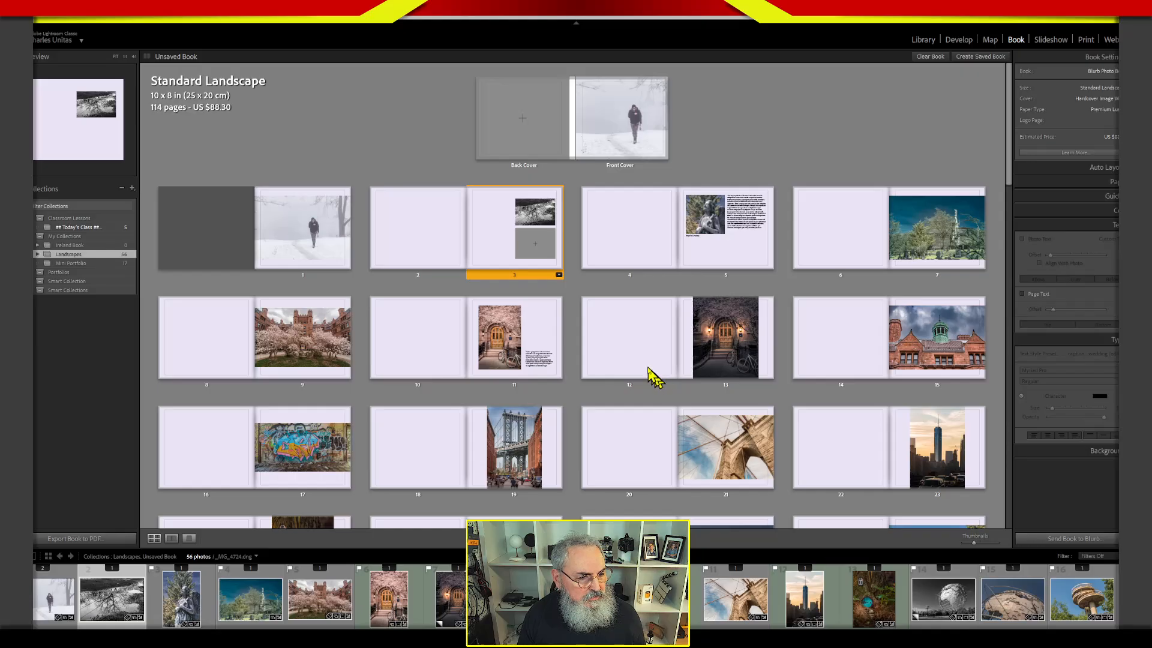
Change page 3 to a Multiple Photos layout with an irregular grid of small square photo cells.
left_click(559, 275)
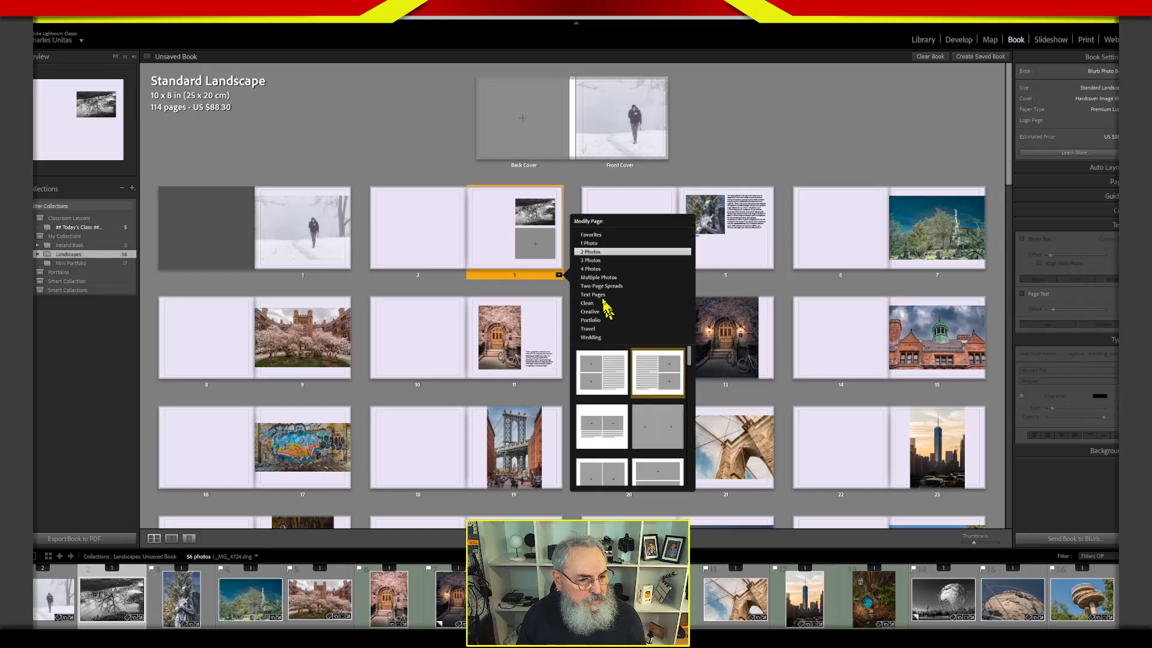
left_click(598, 278)
scroll(689, 414, "down", 3)
left_click(681, 416)
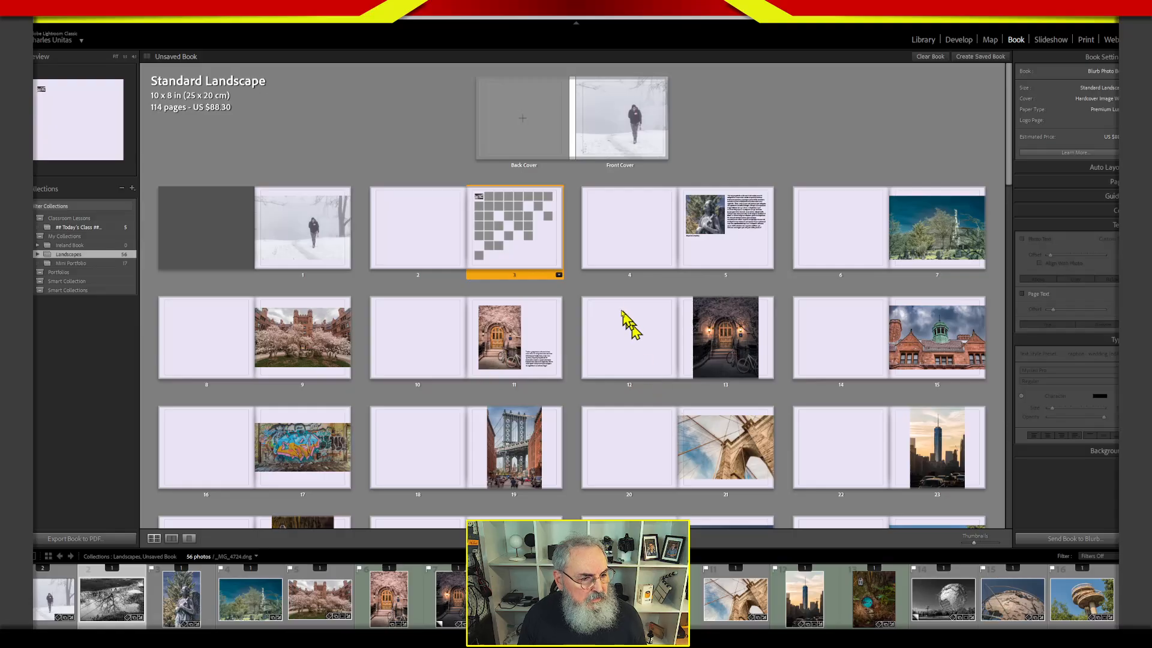
Change page 3 to a Creative layout with one photo in a rough dark frame and open it in single-page view.
left_click(558, 274)
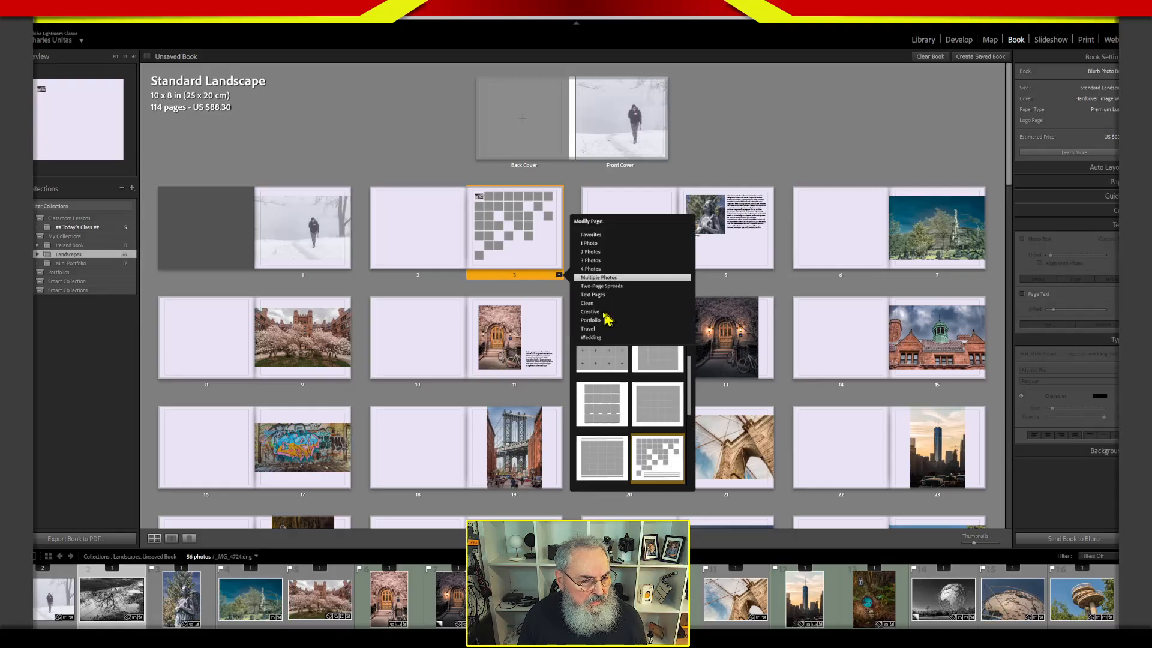
left_click(605, 313)
scroll(690, 384, "down", 2)
left_click_drag(692, 383, 694, 408)
left_click(605, 453)
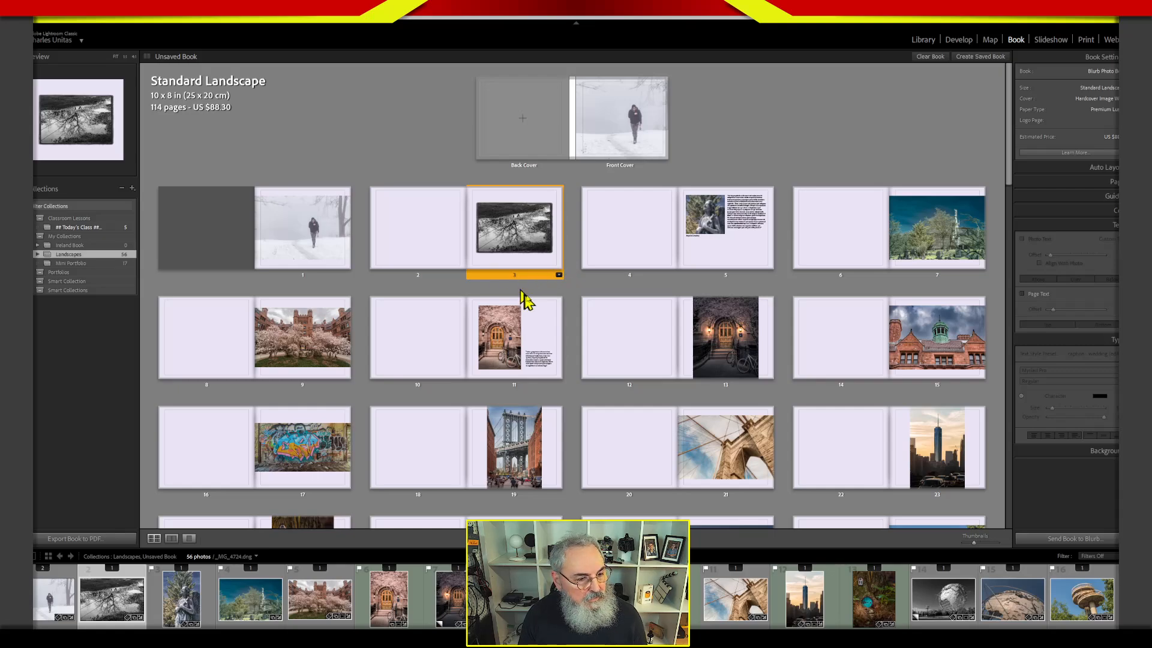
double_click(535, 282)
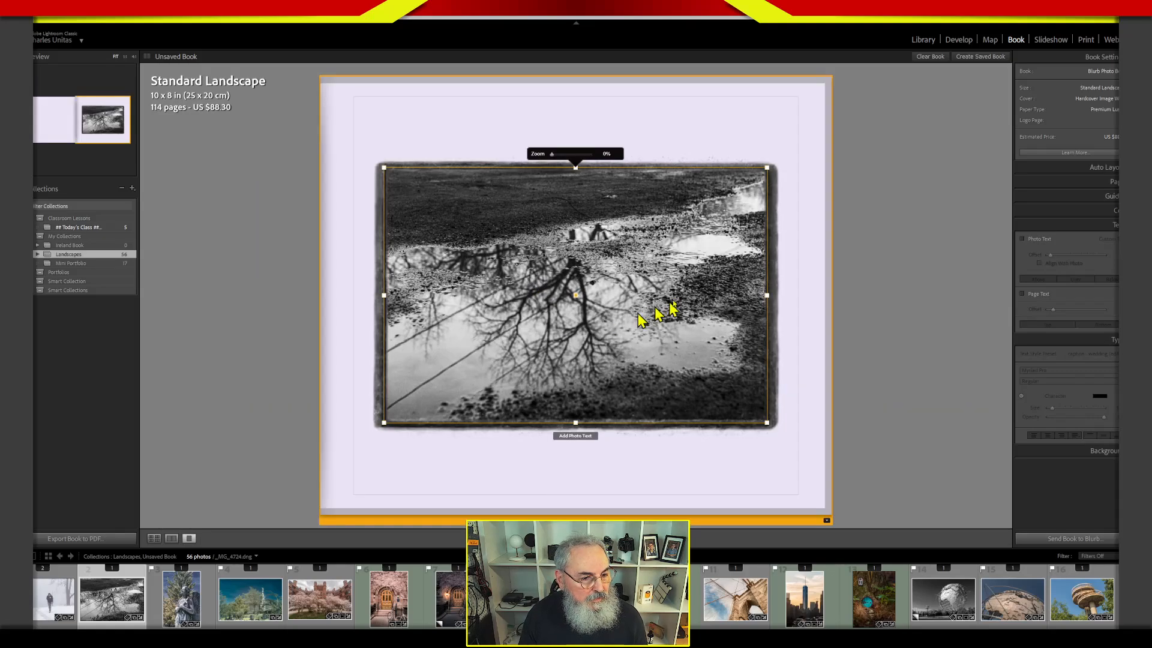
left_click(798, 174)
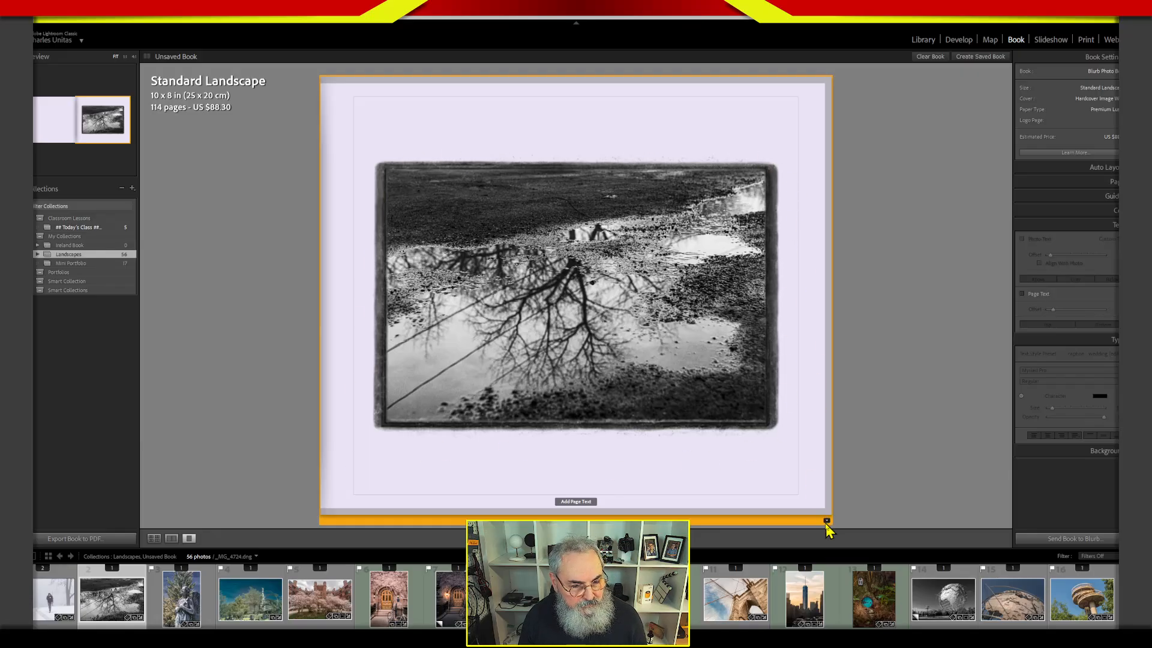
Try a smaller one-photo layout with a sketchy border, and settle on the square one-photo layout with a rough dark frame.
left_click(826, 521)
left_click(907, 561)
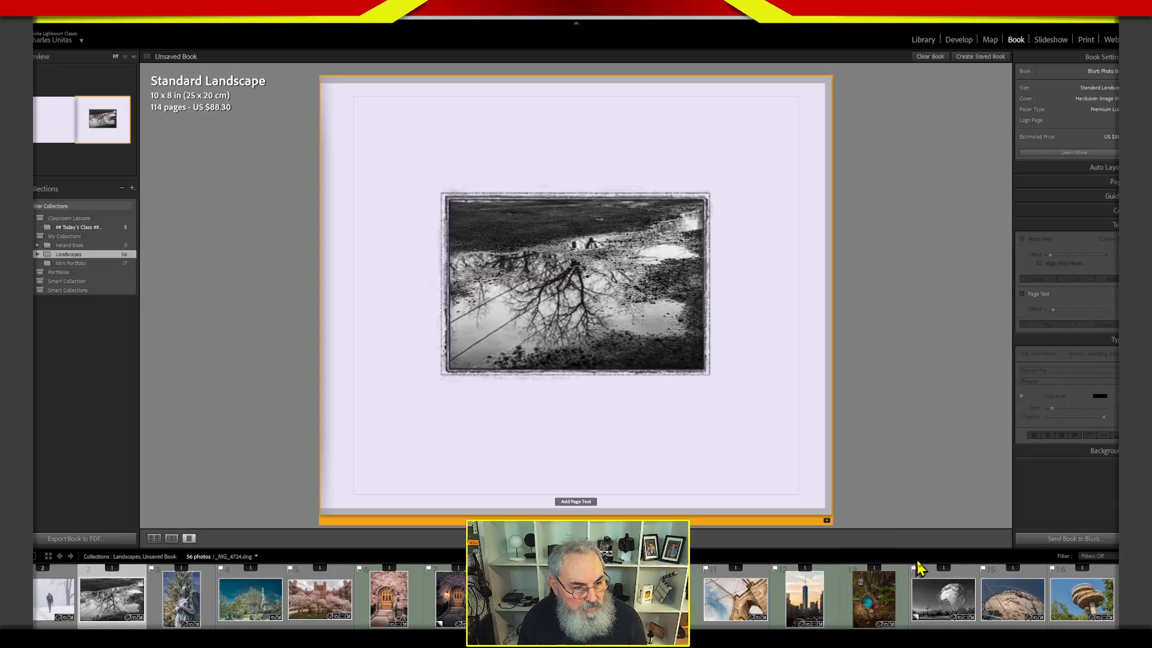
left_click(827, 521)
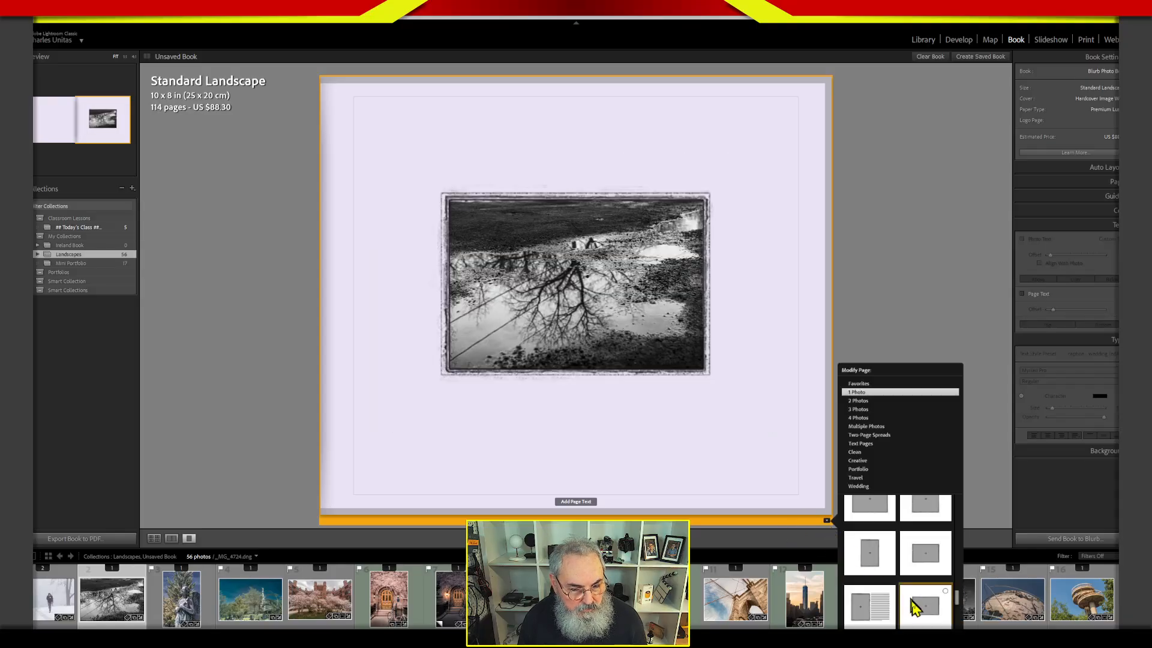
scroll(960, 612, "down", 4)
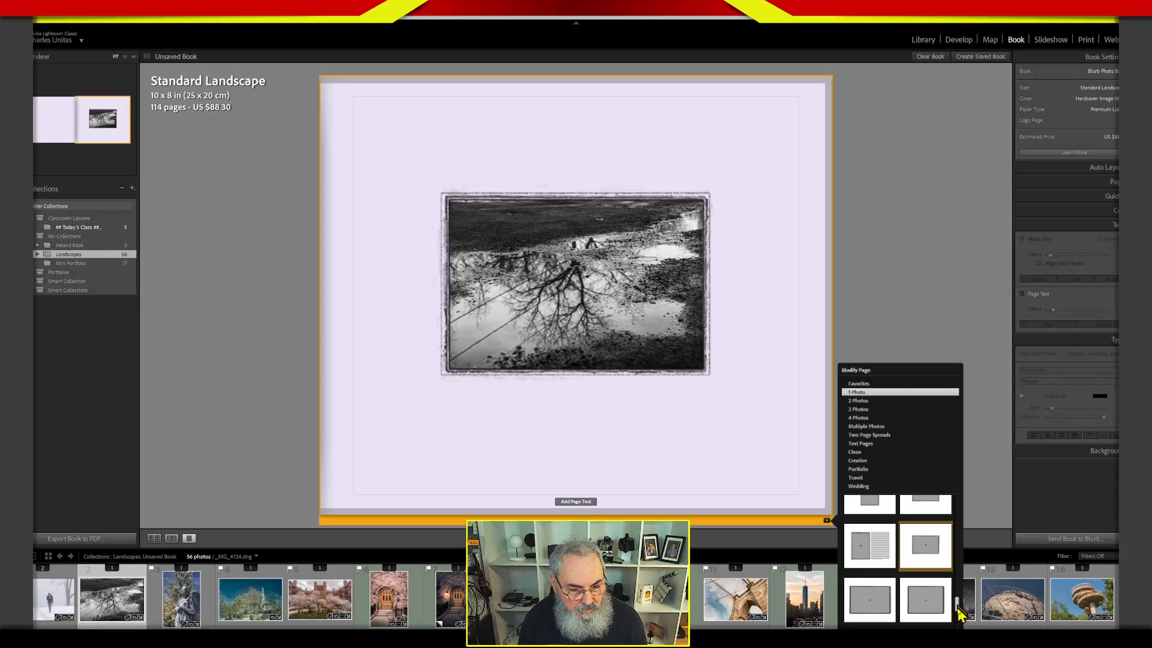
left_click(879, 599)
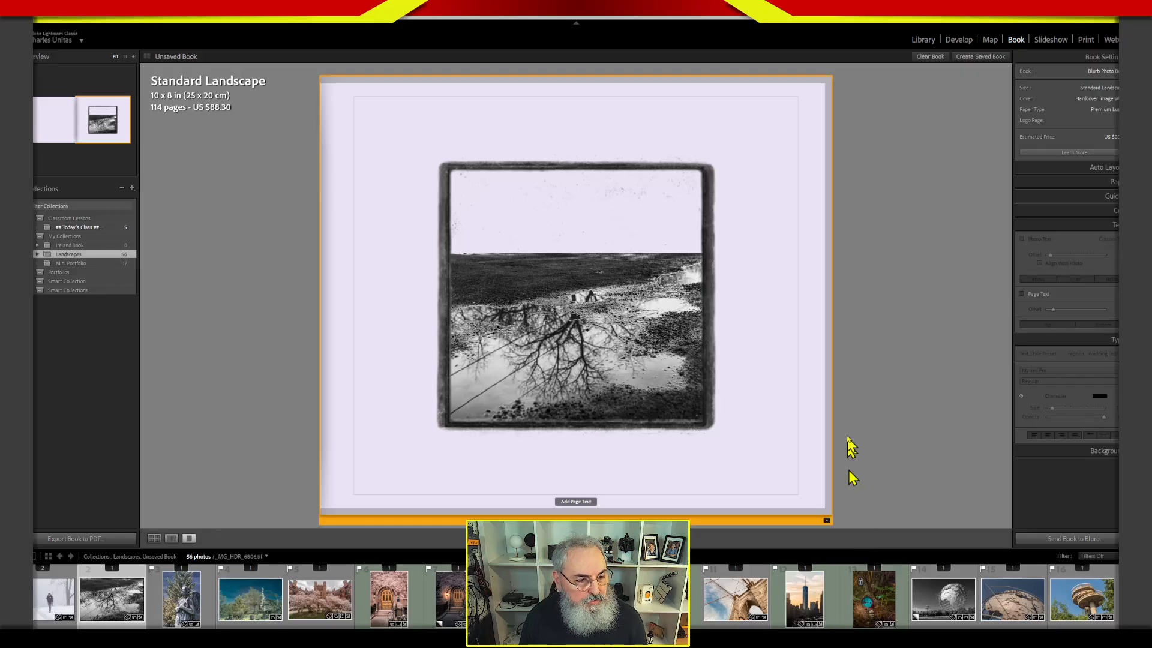
Zoom the puddle reflection photo to 14% and reposition it to fill the square frame with the tree towards the right.
left_click(620, 328)
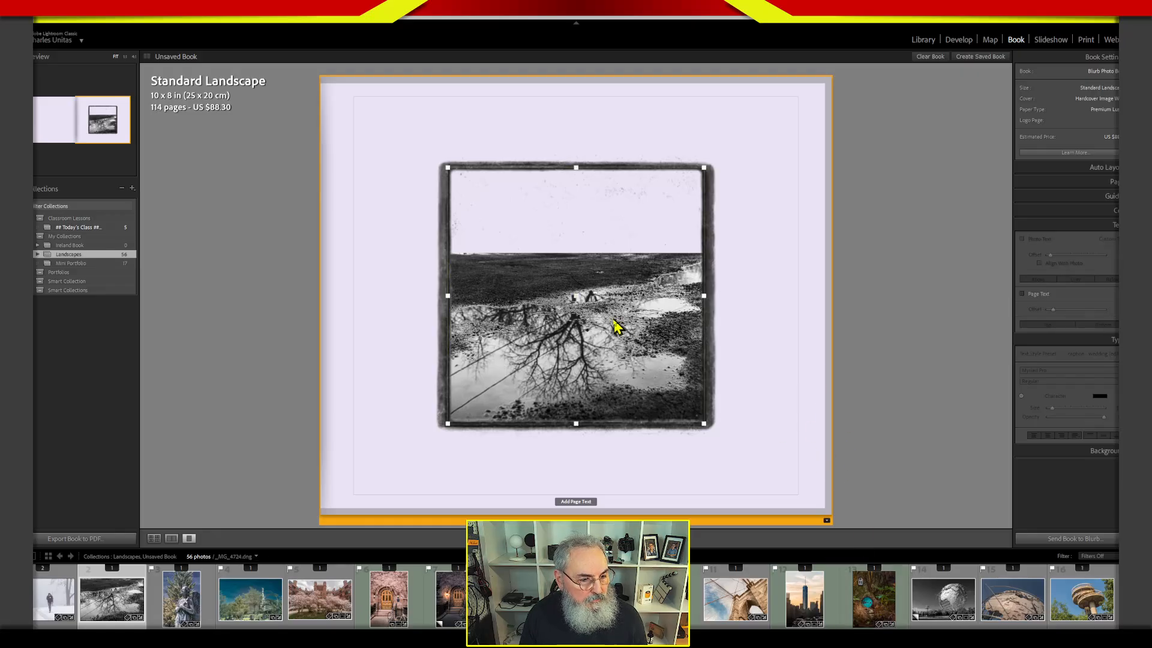
left_click_drag(622, 330, 607, 349)
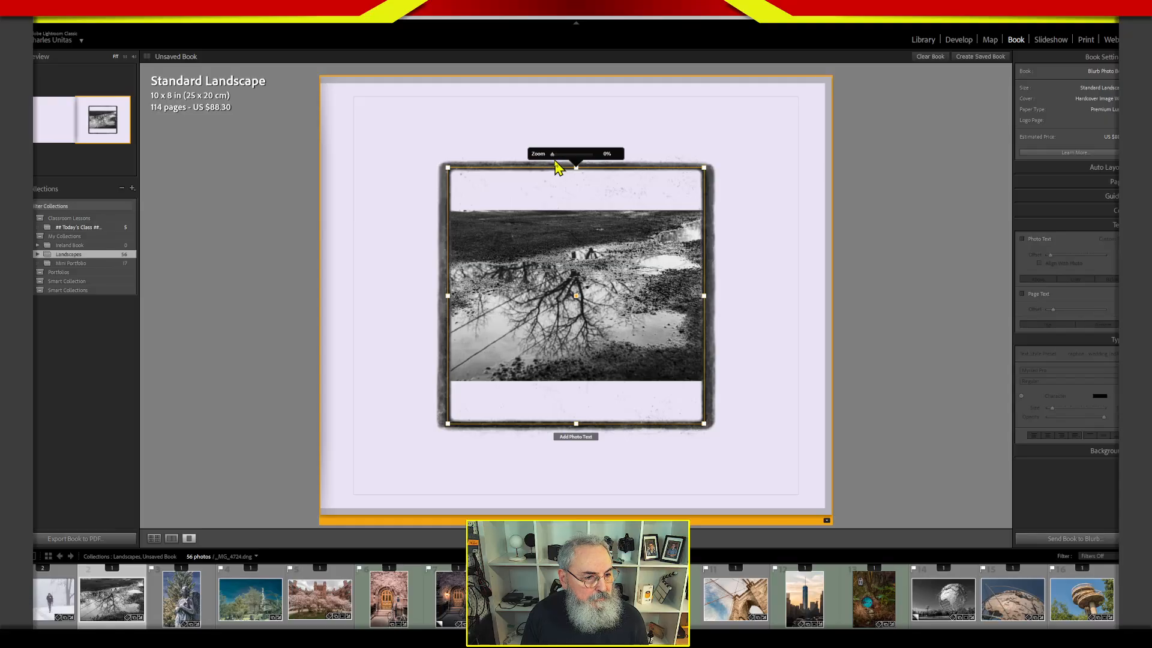
left_click_drag(553, 155, 557, 156)
left_click_drag(627, 277, 672, 336)
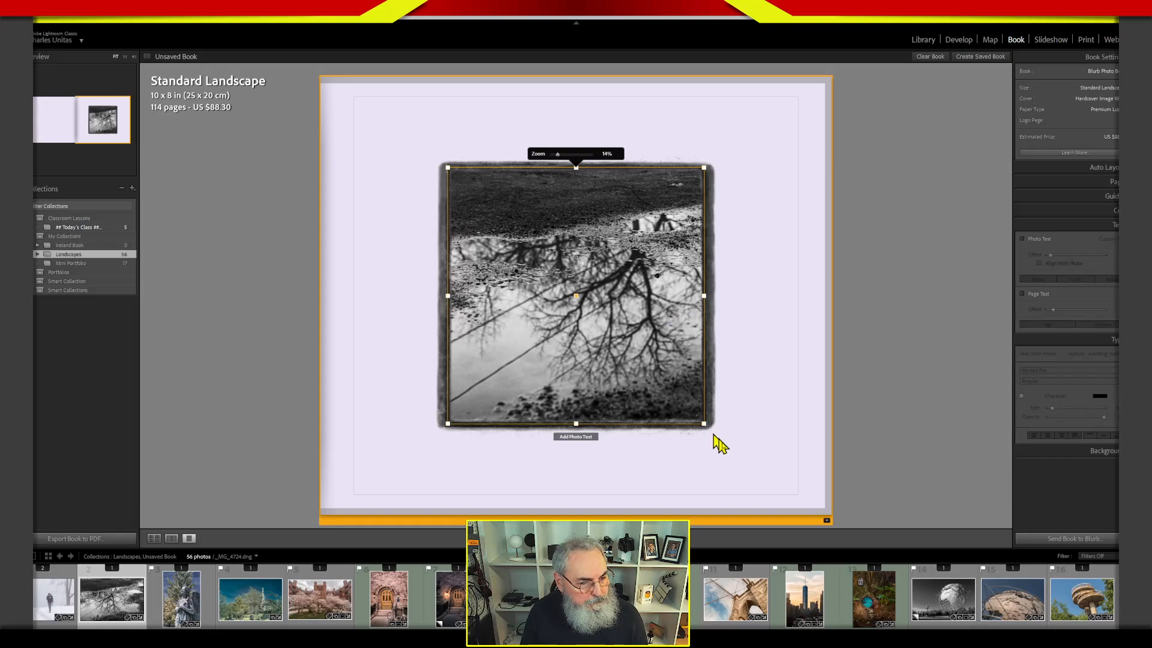
left_click(750, 437)
left_click(963, 393)
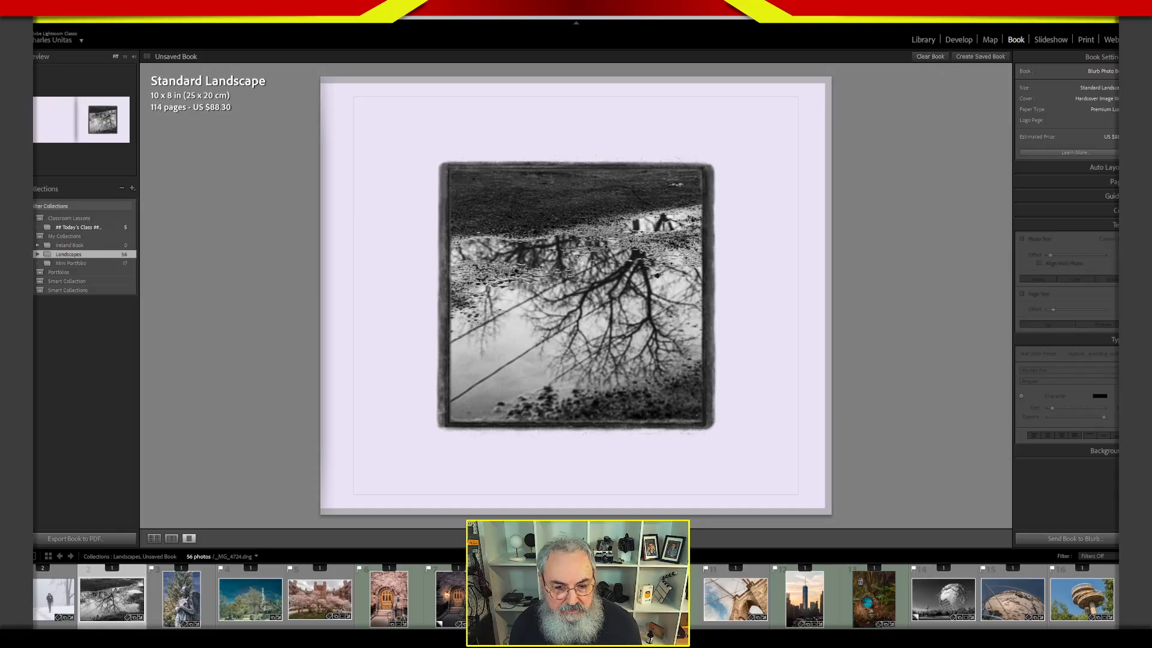
Collapse the Type settings and take a brief look at the Auto Layout and Page settings.
left_click(1092, 340)
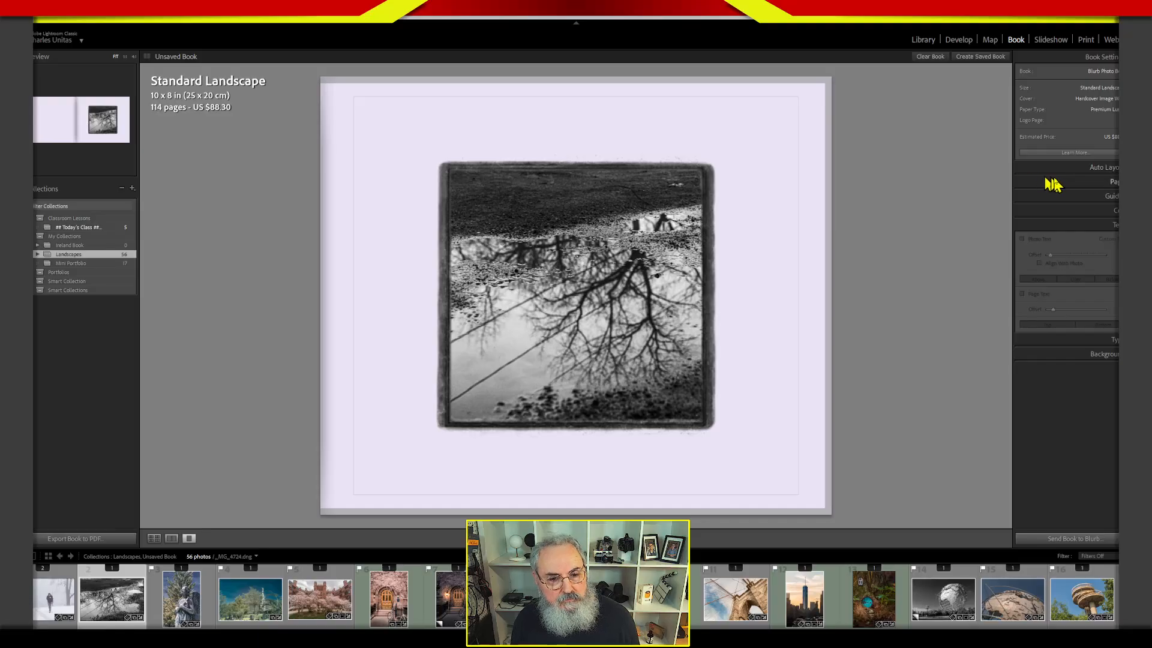
left_click(1077, 169)
left_click(1078, 171)
left_click(1079, 183)
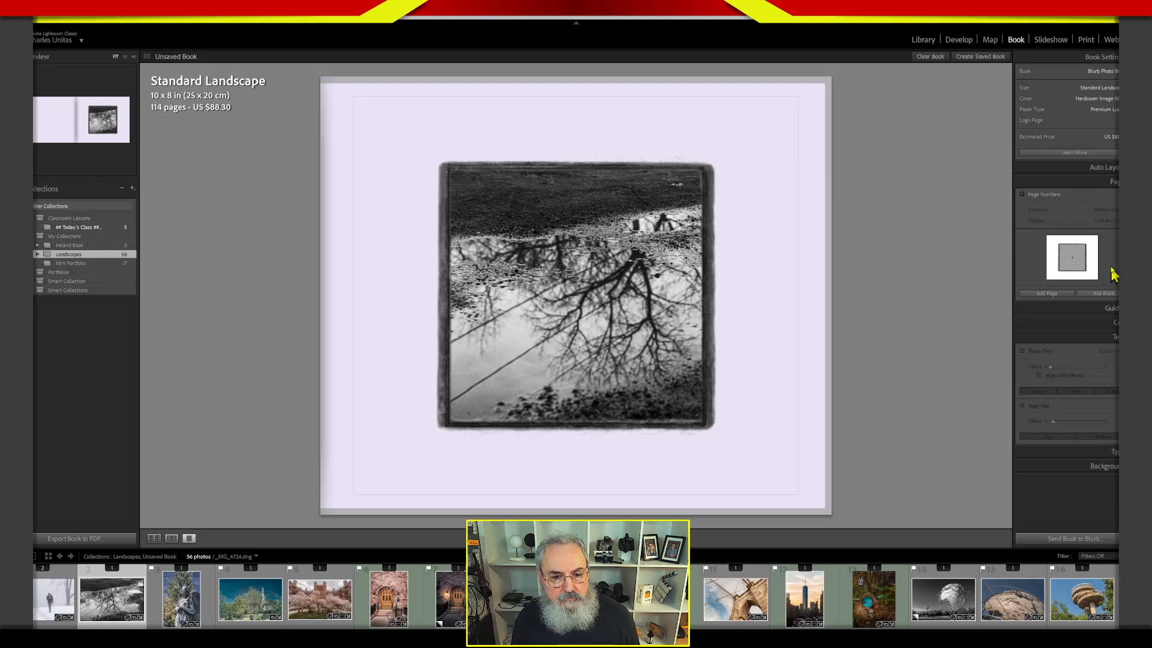
left_click(1084, 181)
Add the photo text "Reflections" beneath the framed puddle photo.
left_click(562, 424)
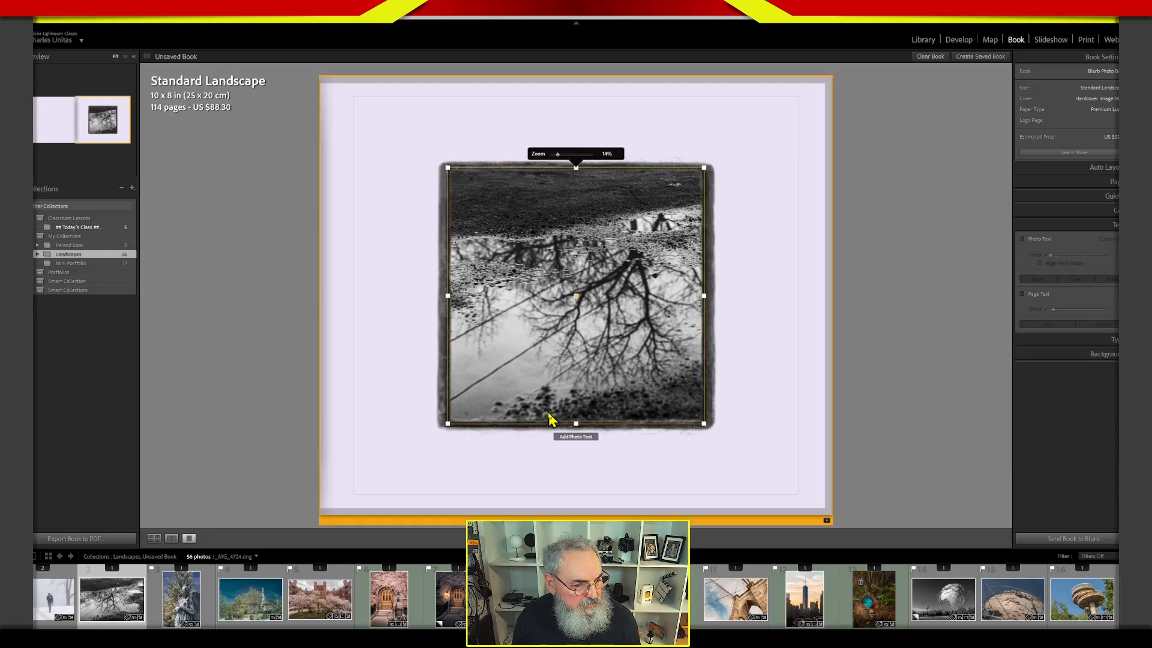
left_click(575, 435)
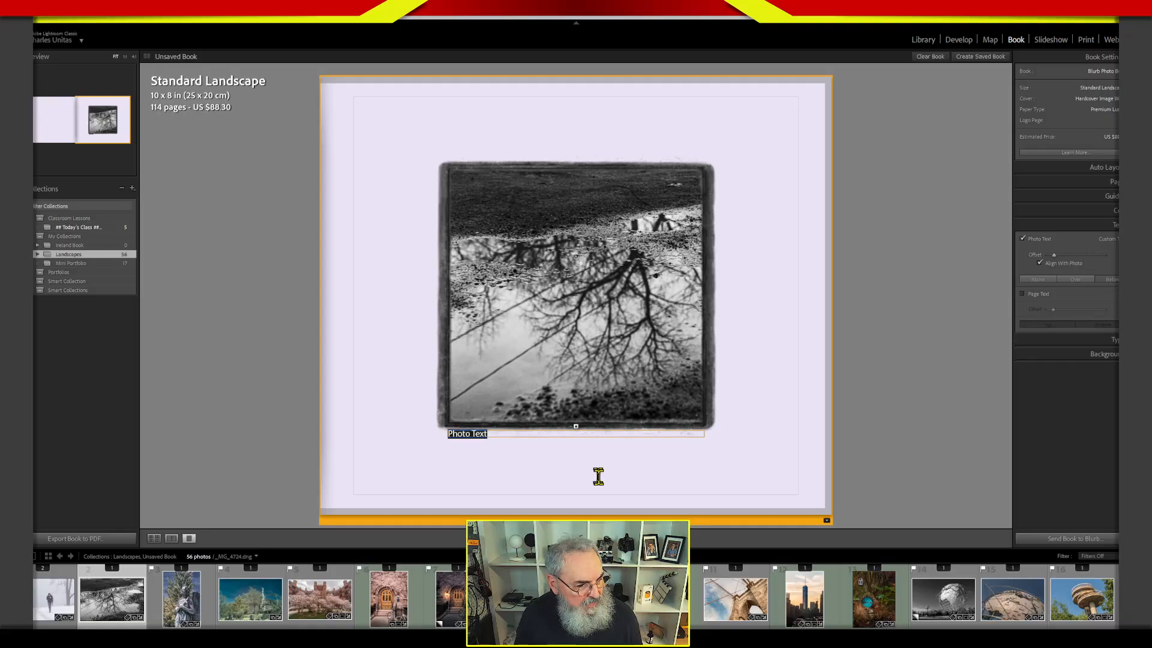
type("RE")
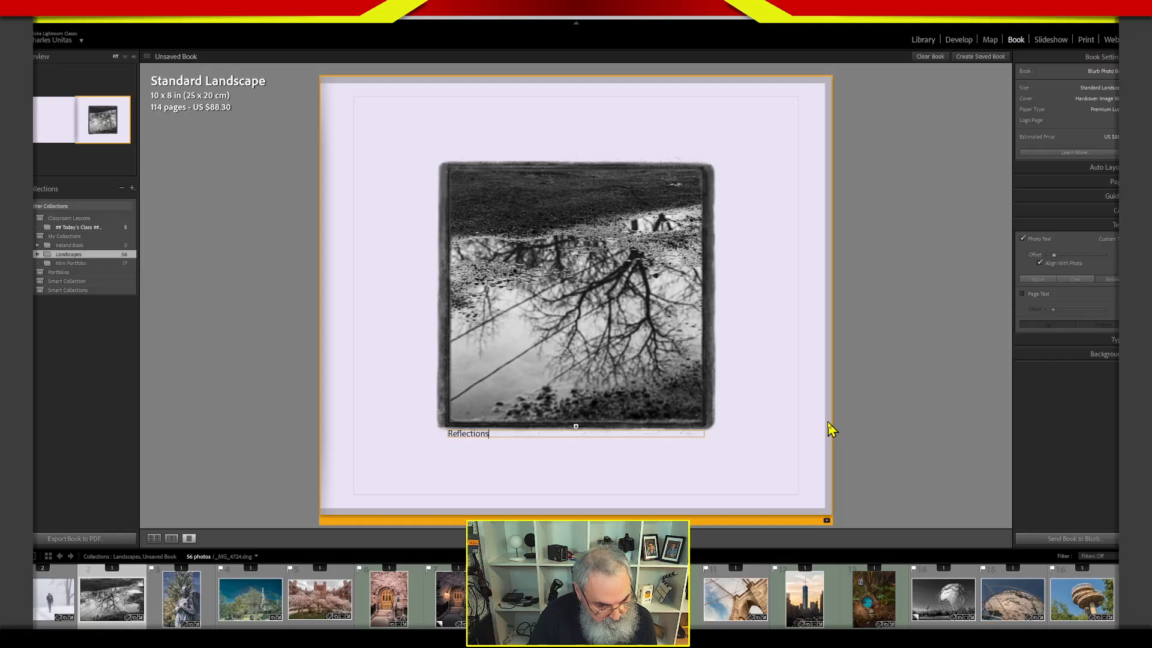
left_click(966, 408)
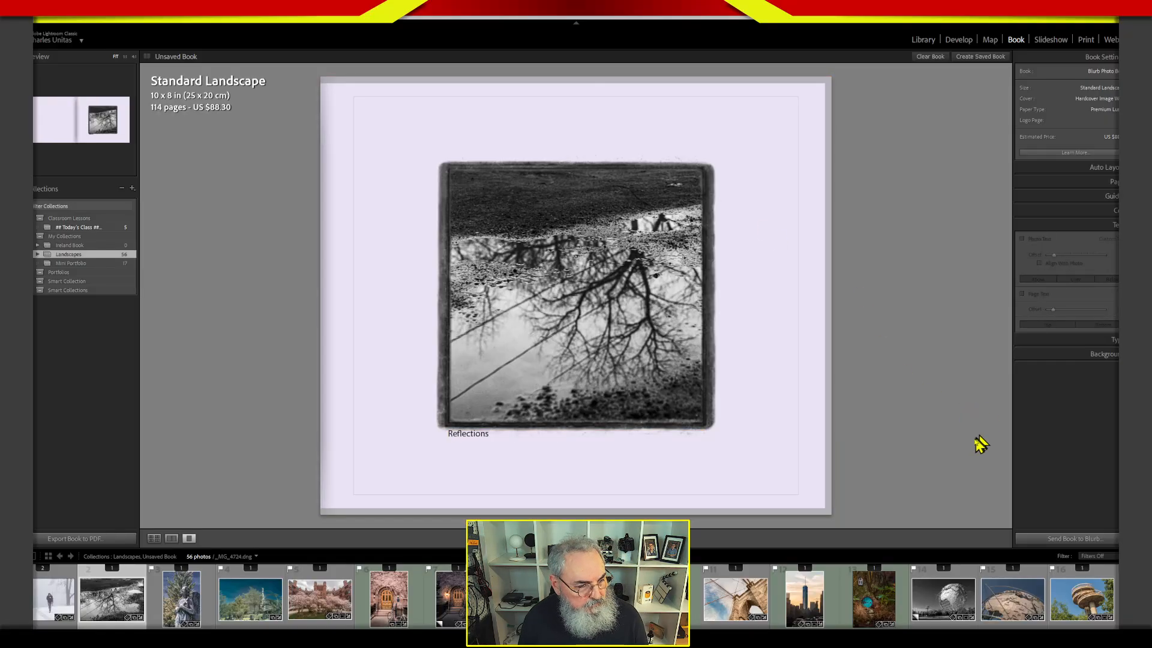
Move the "Reflections" caption a little lower, clear of the photo's rough frame.
left_click(597, 439)
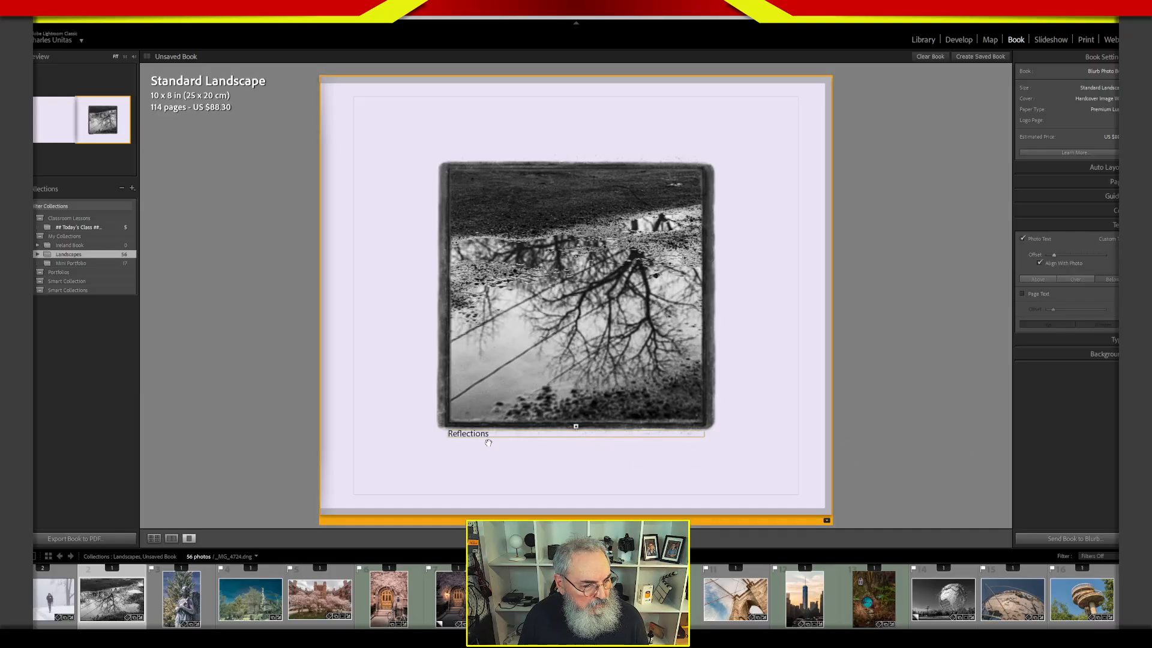
left_click_drag(493, 441, 498, 455)
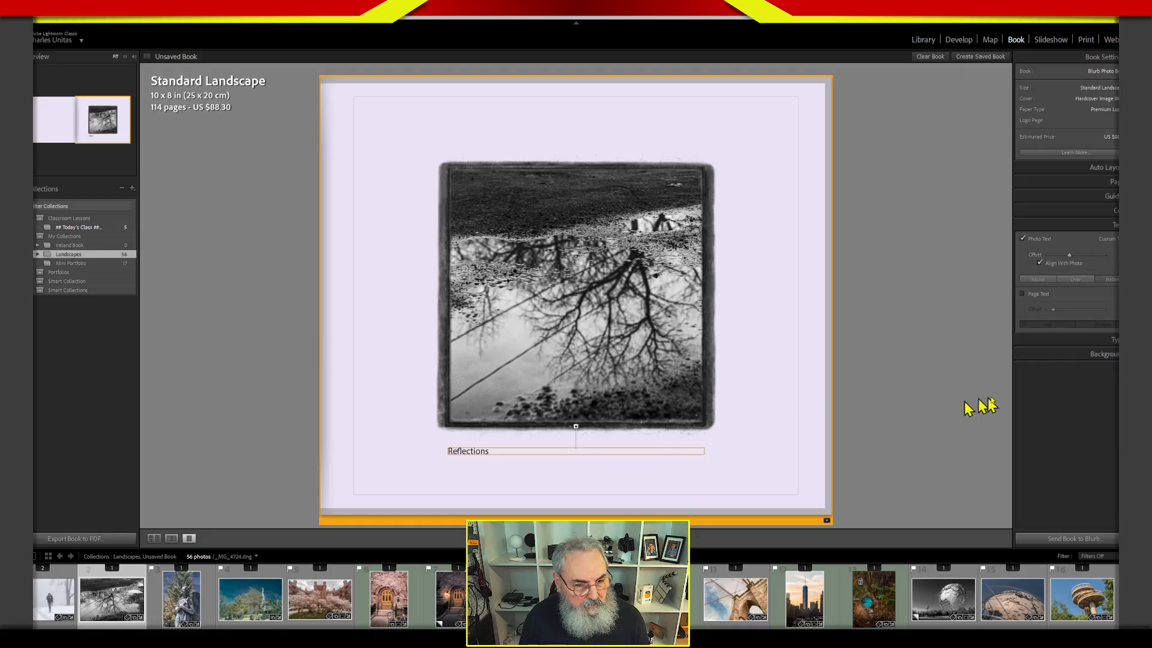
left_click(975, 479)
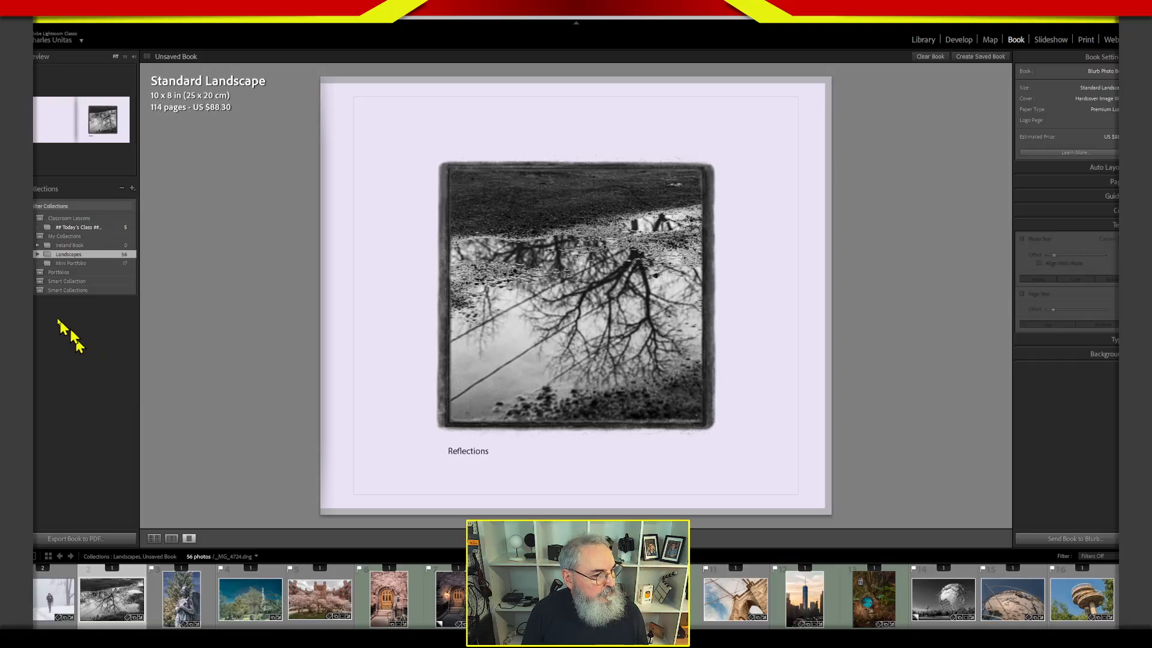
Select the My Collections set among the collections.
left_click(73, 236)
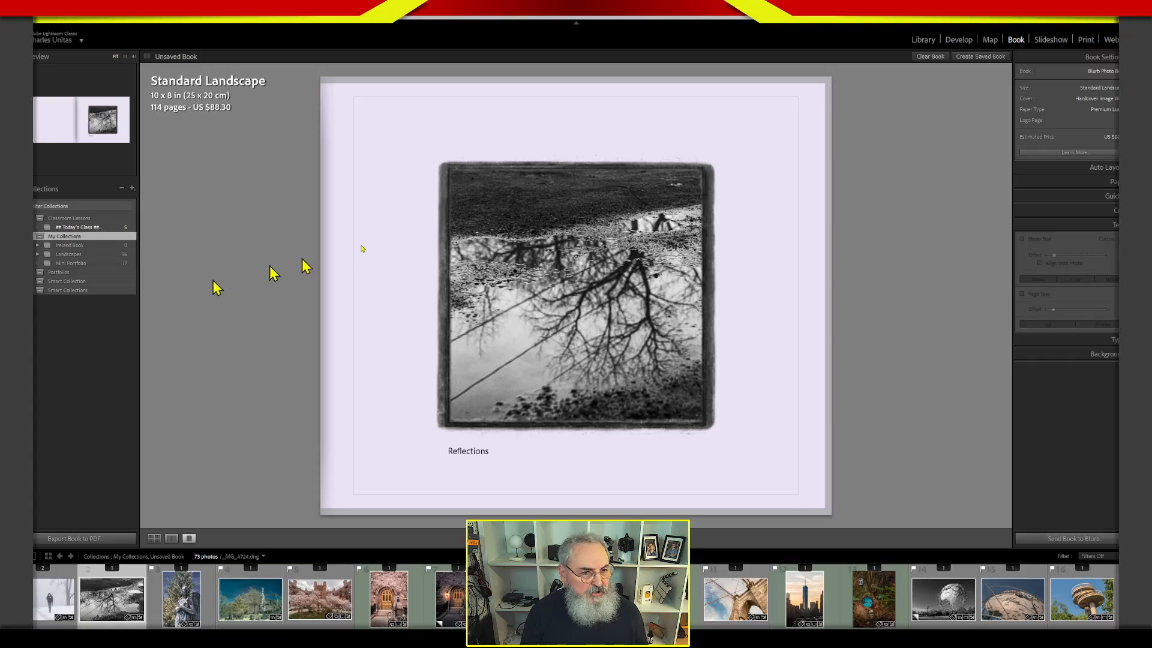
Switch to the Library module and turn on Solo Mode for the panel group containing Collections.
left_click(923, 40)
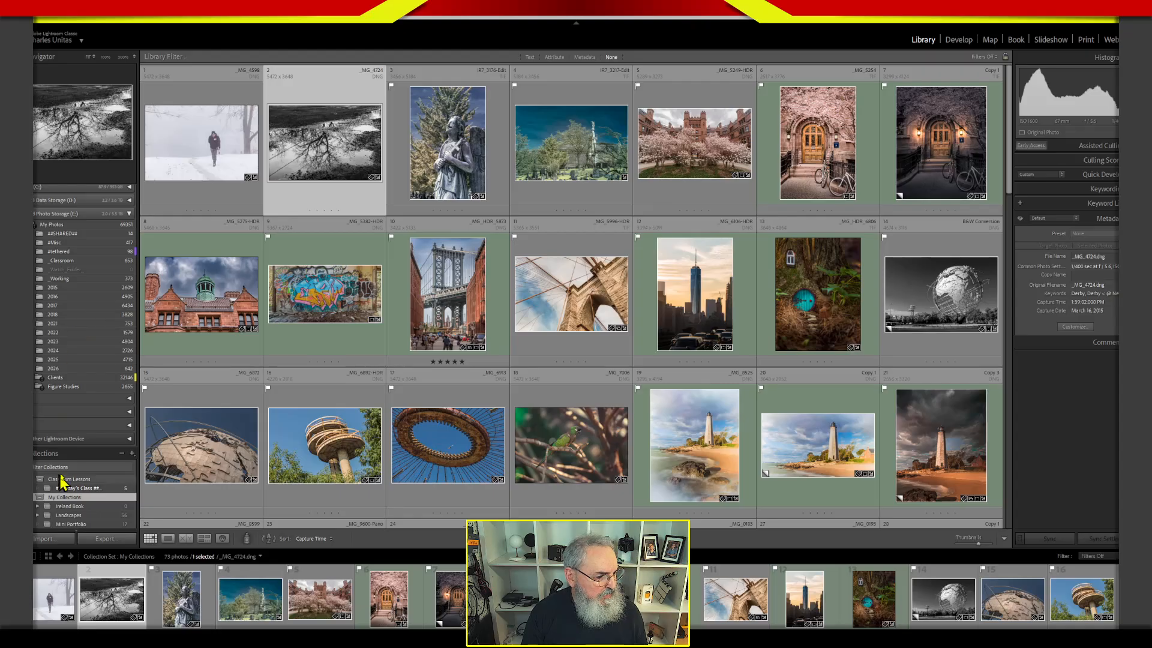
left_click(86, 454)
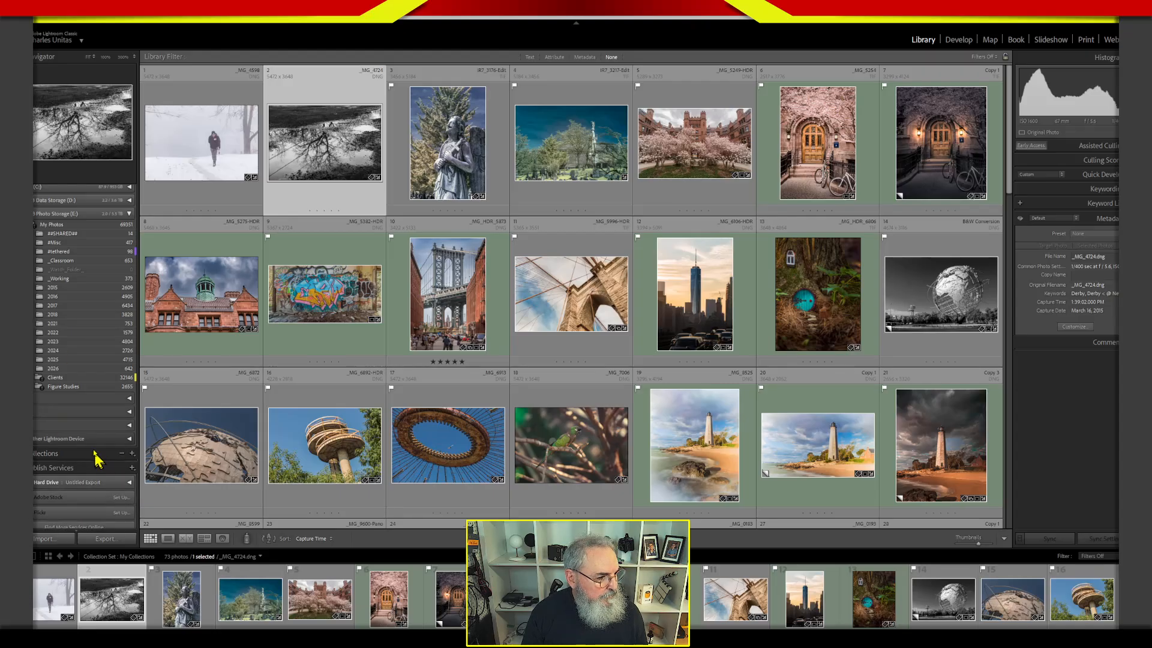
left_click(90, 456)
right_click(86, 427)
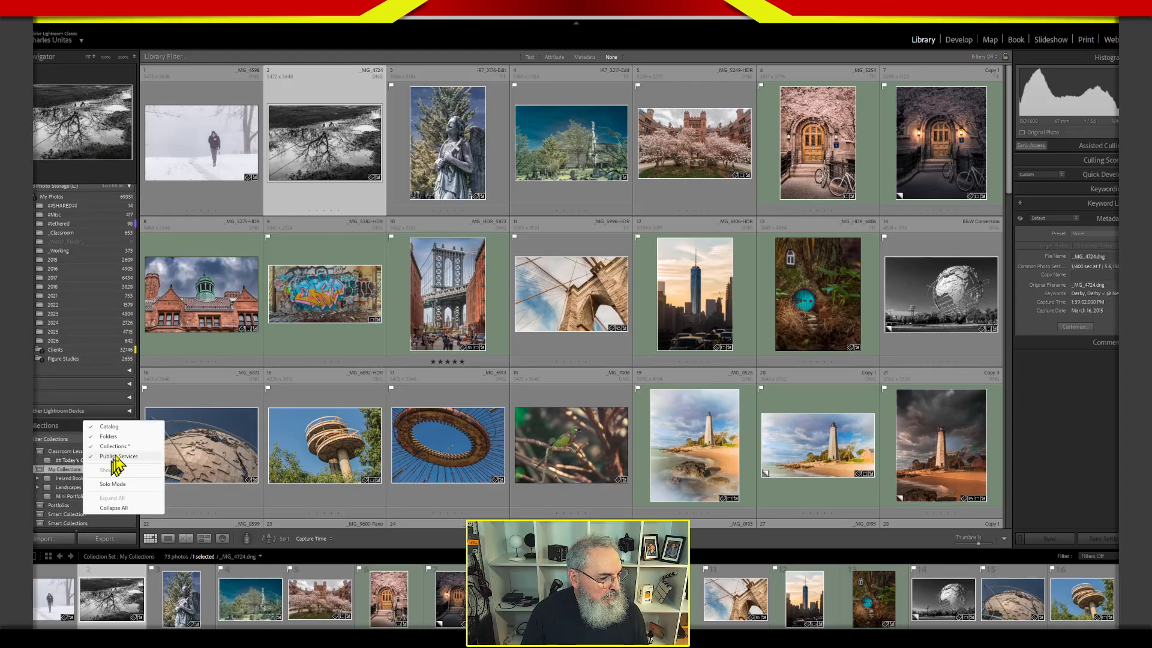
left_click(120, 486)
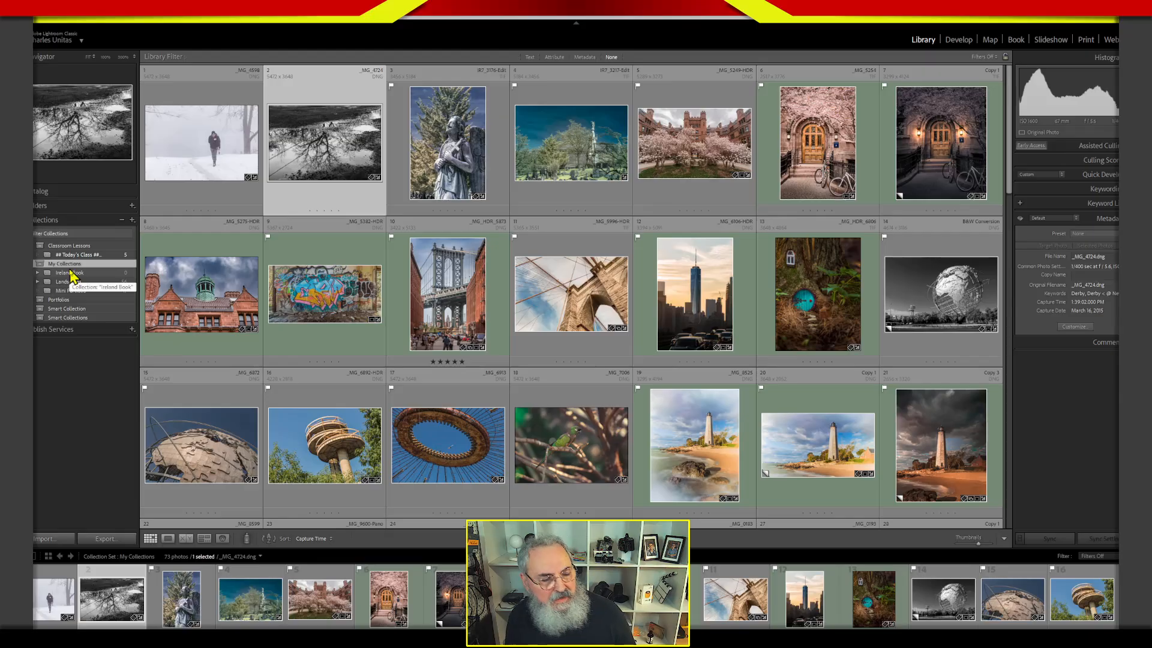
Examine the contents of the Portfolios, Smart Collection and Smart Collections sets, expanding one set at a time.
left_click(37, 299)
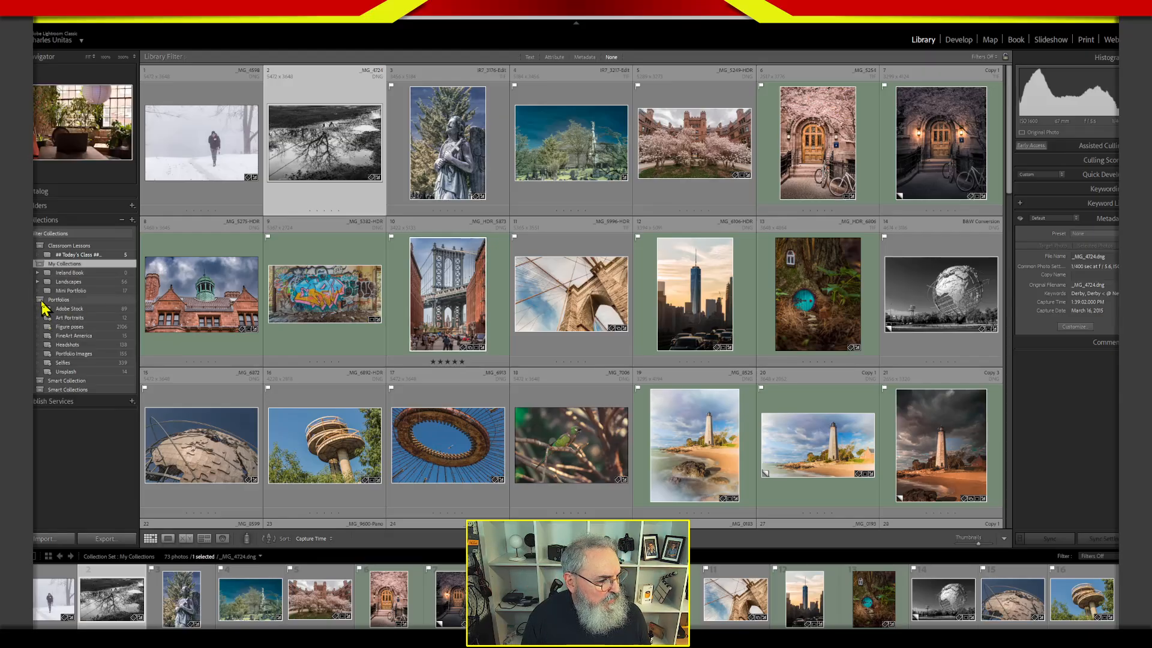
left_click(38, 300)
left_click(36, 311)
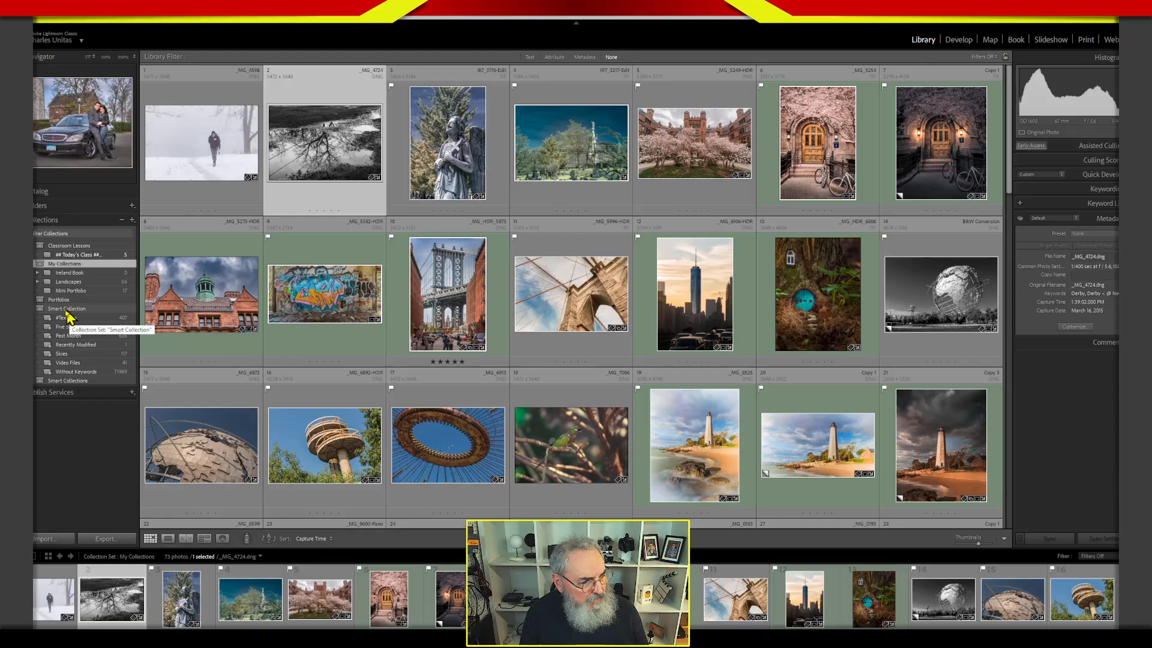
left_click(36, 310)
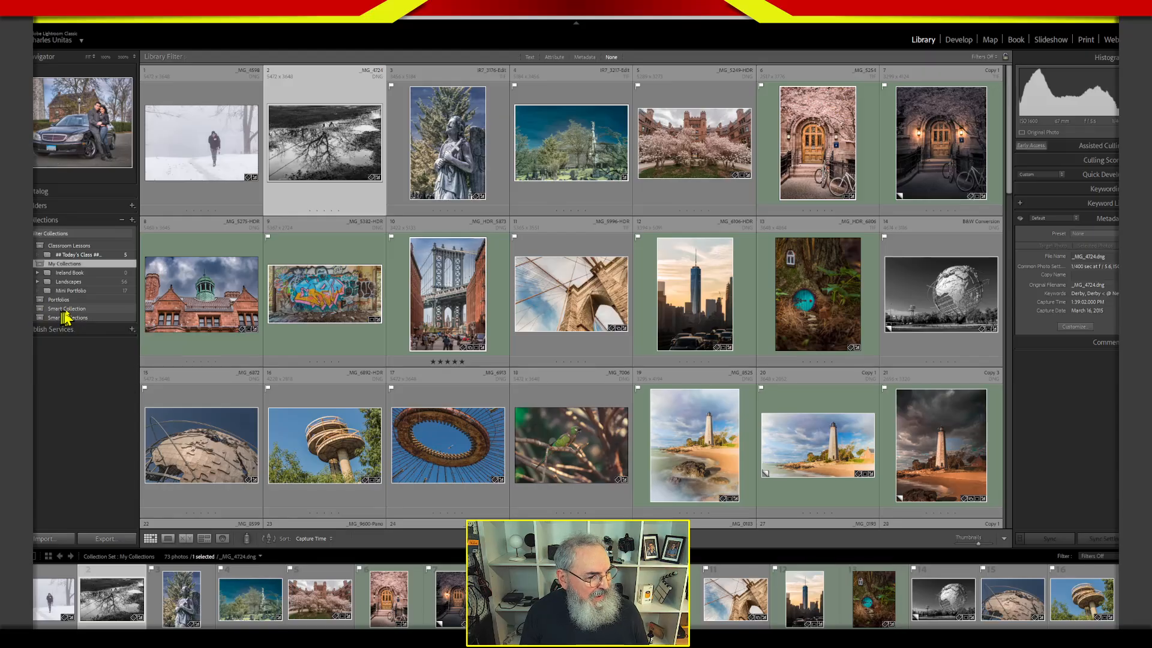
left_click(37, 318)
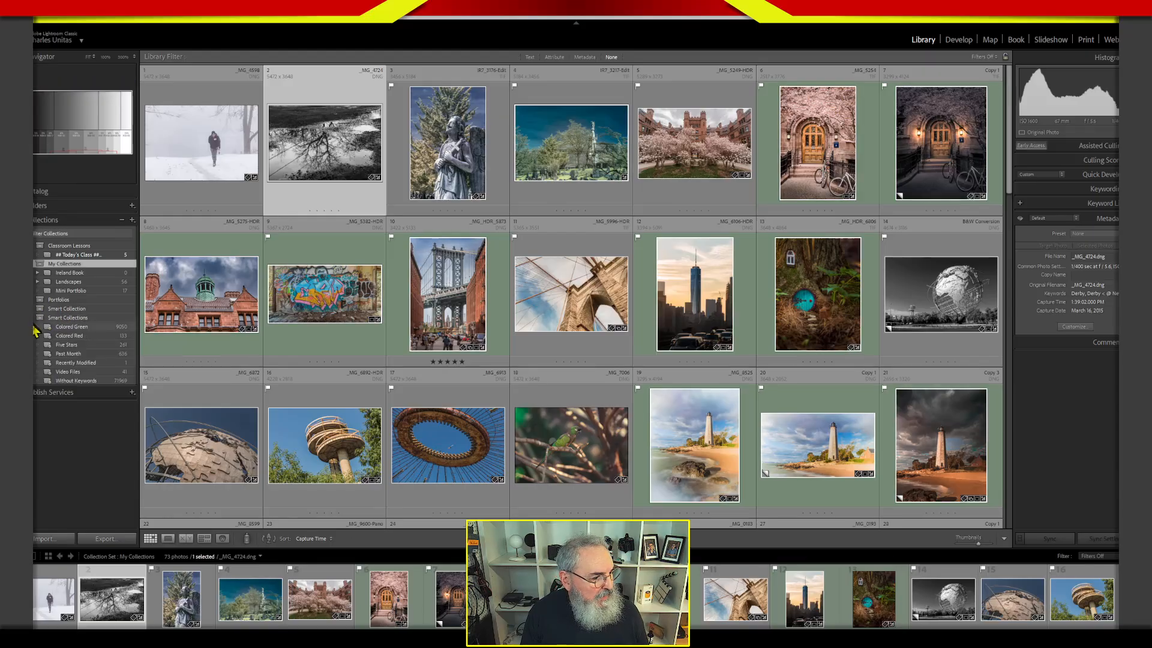
left_click(36, 318)
left_click(36, 310)
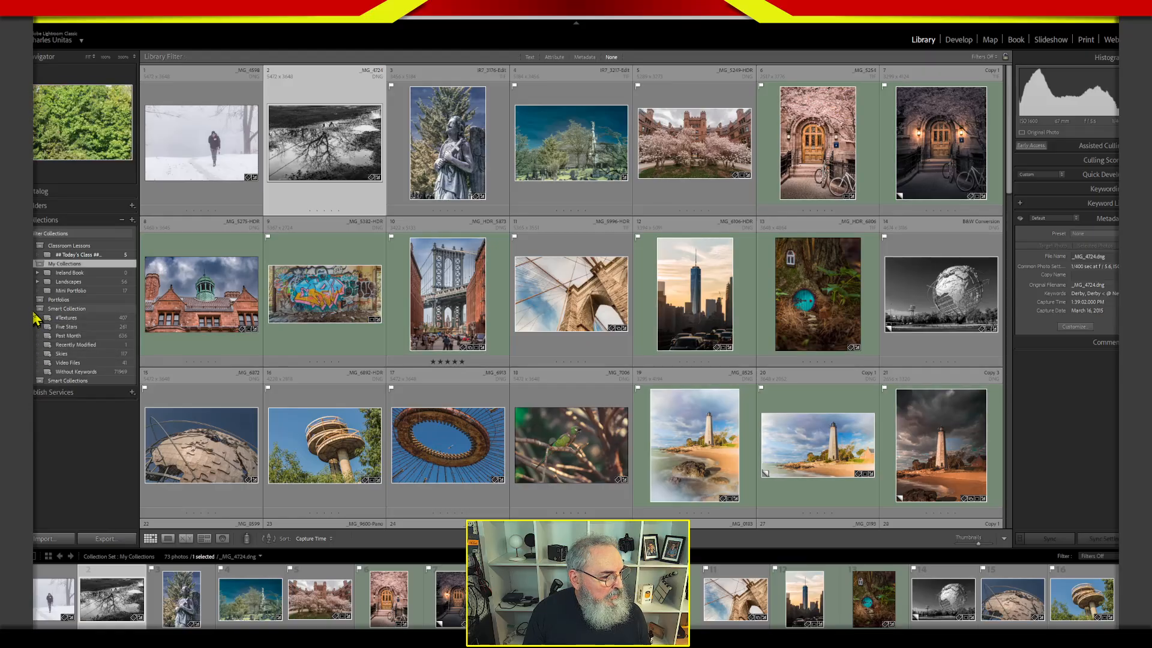
left_click(37, 309)
left_click(37, 317)
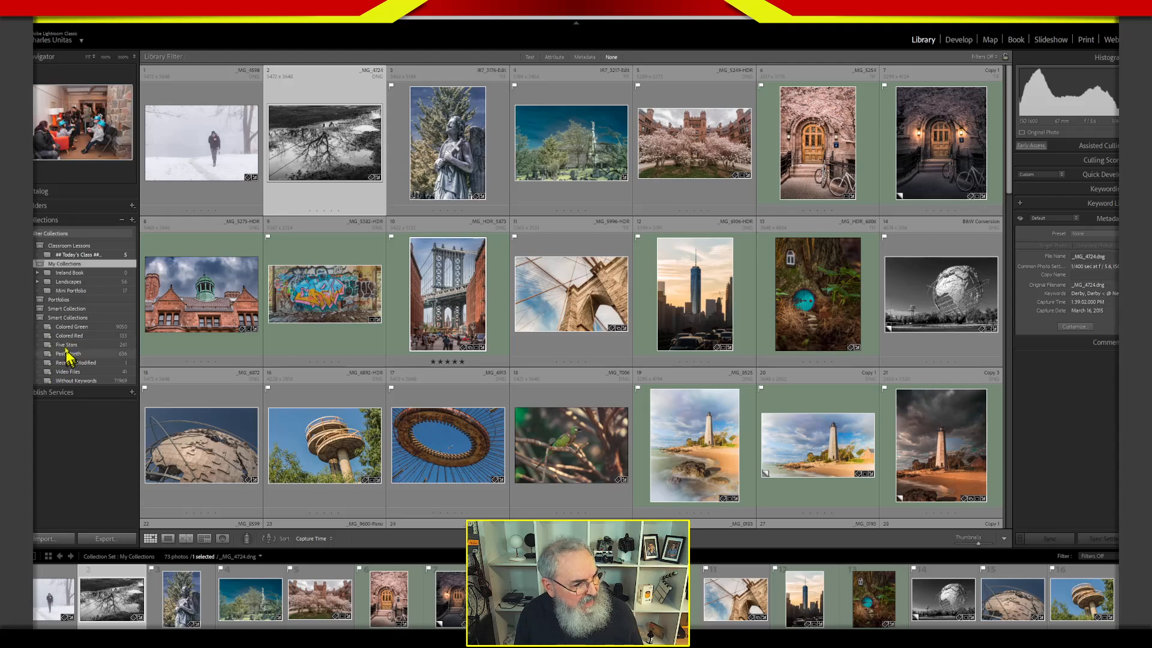
left_click(36, 319)
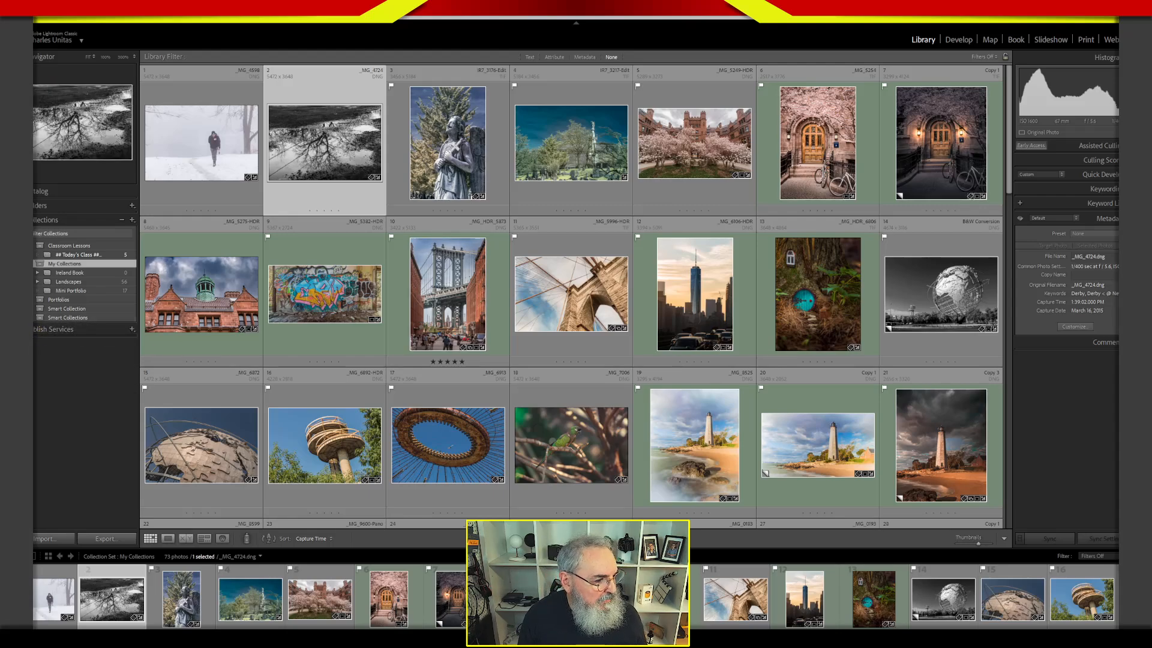
left_click(40, 309)
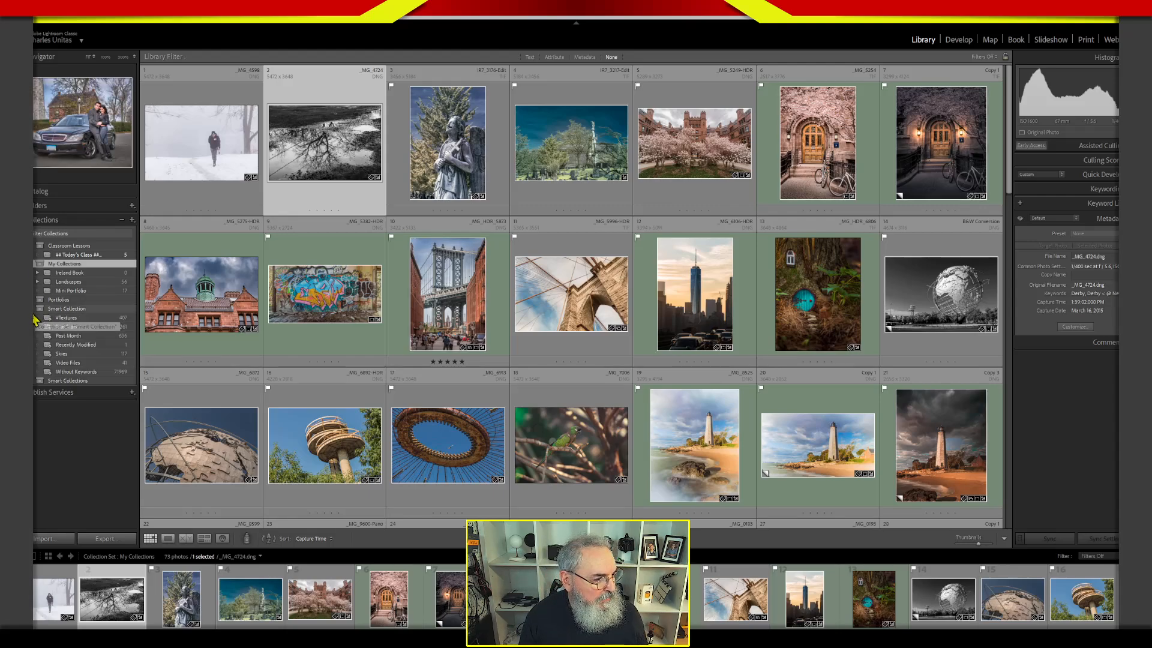
Start a new smart collection inside the Smart Collection set and name it TEST.
left_click(89, 309)
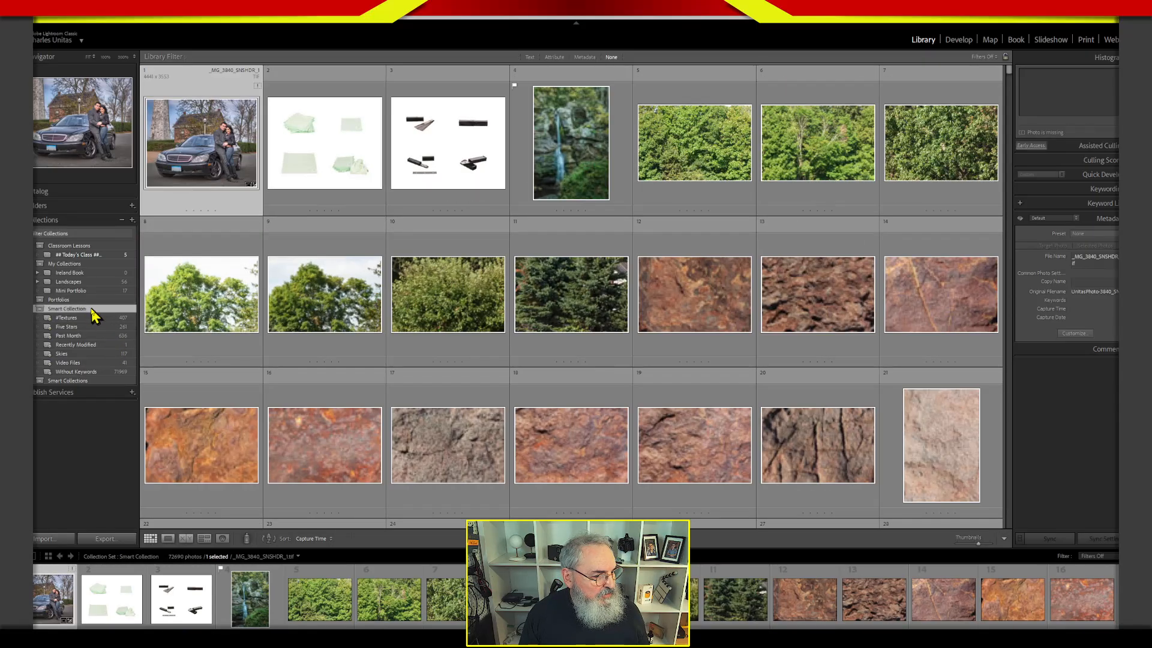
left_click(133, 220)
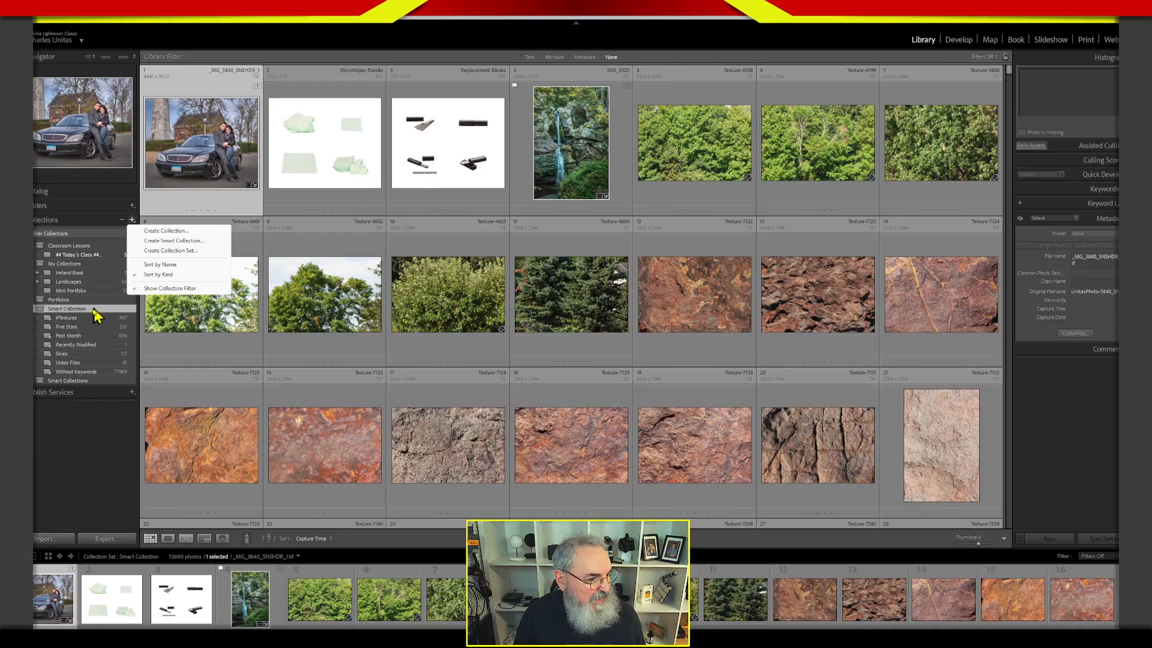
left_click(188, 241)
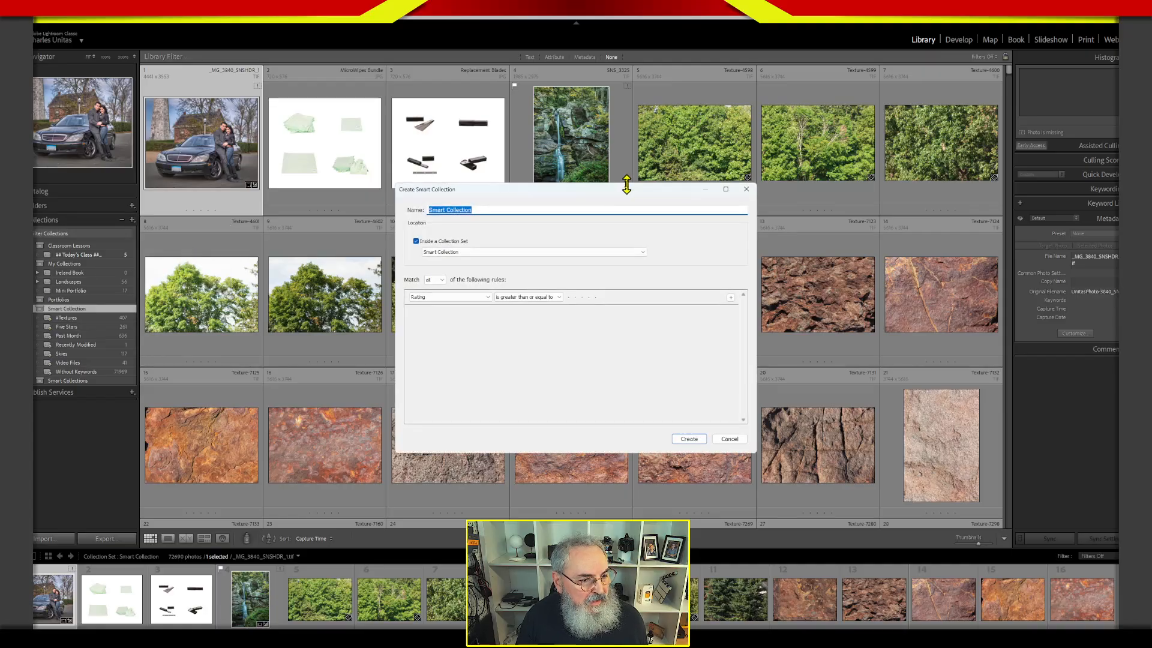
left_click_drag(647, 188, 786, 113)
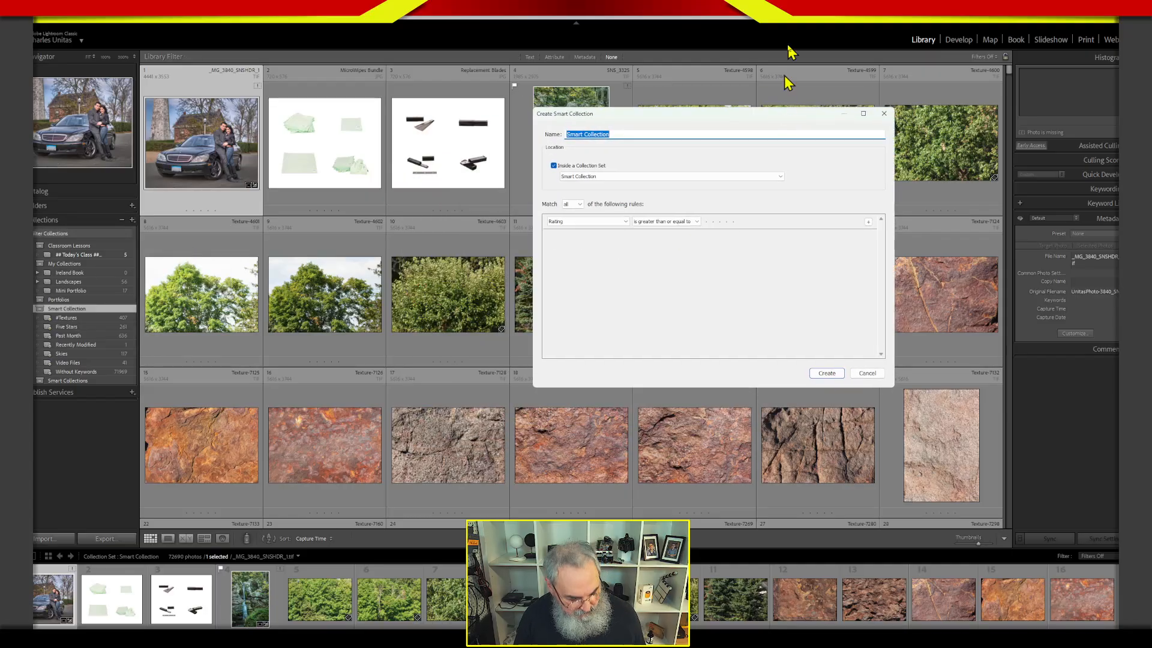
type("TEST")
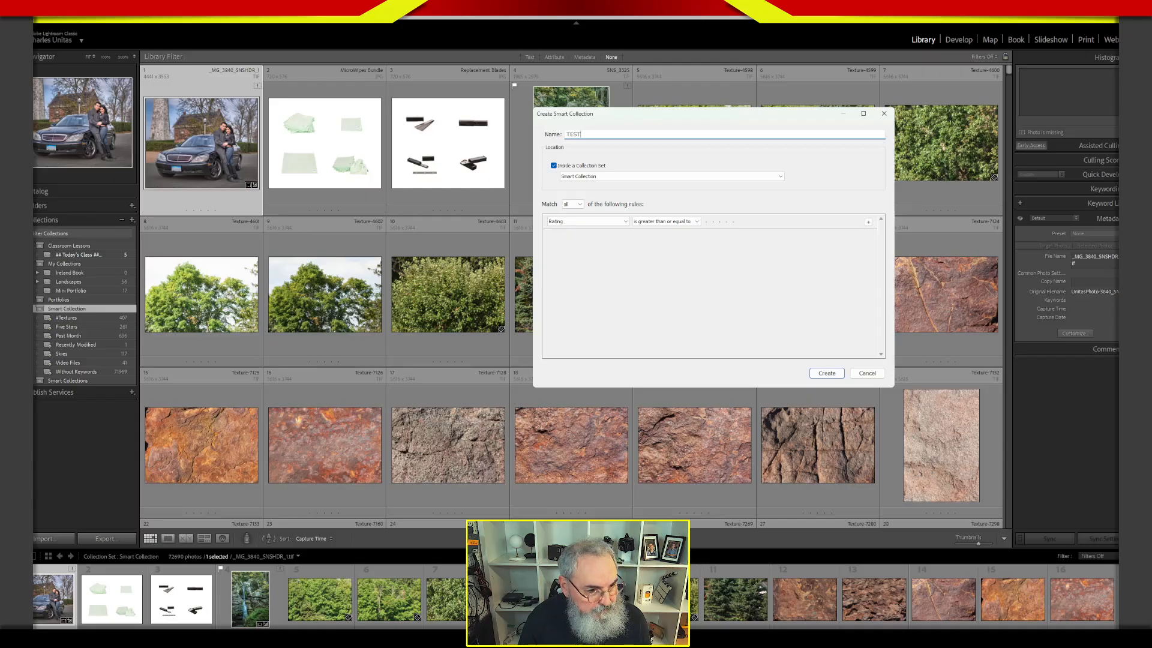
left_click(667, 269)
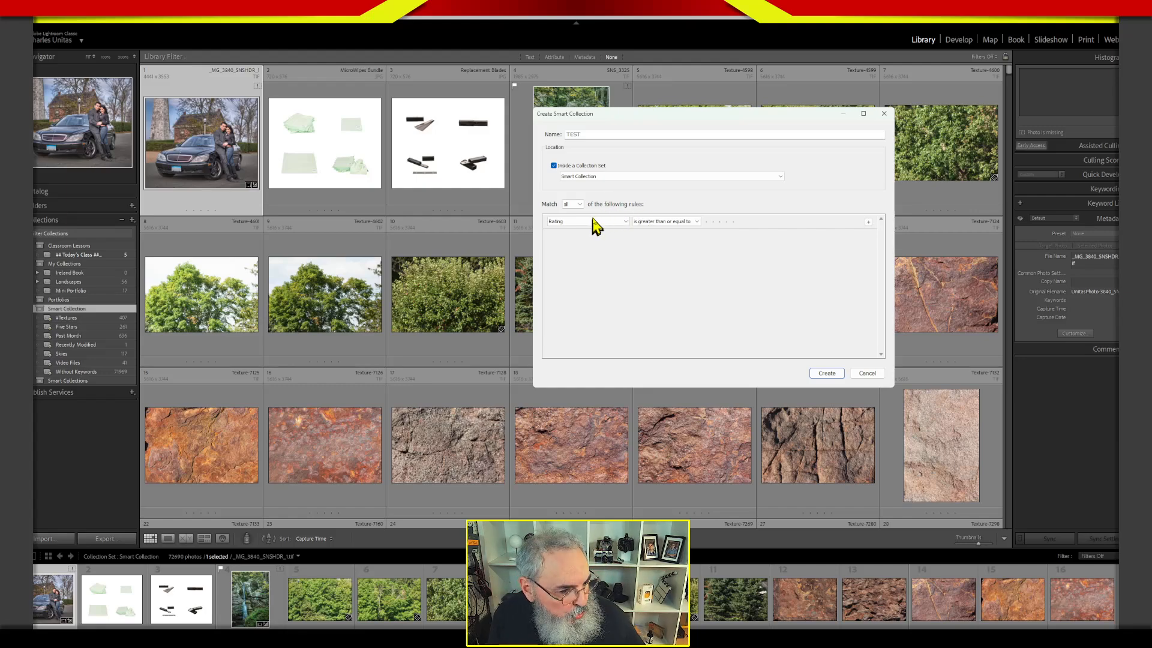
Review the rule matching options for the TEST smart collection, keeping the match on all.
left_click(580, 205)
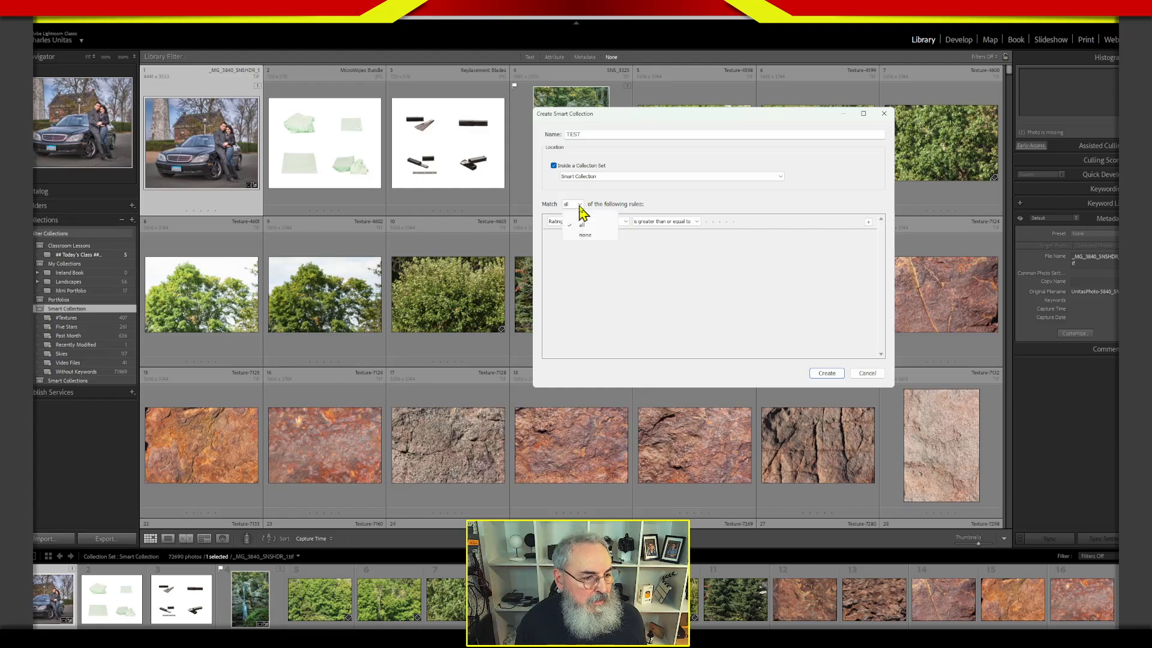
left_click(611, 226)
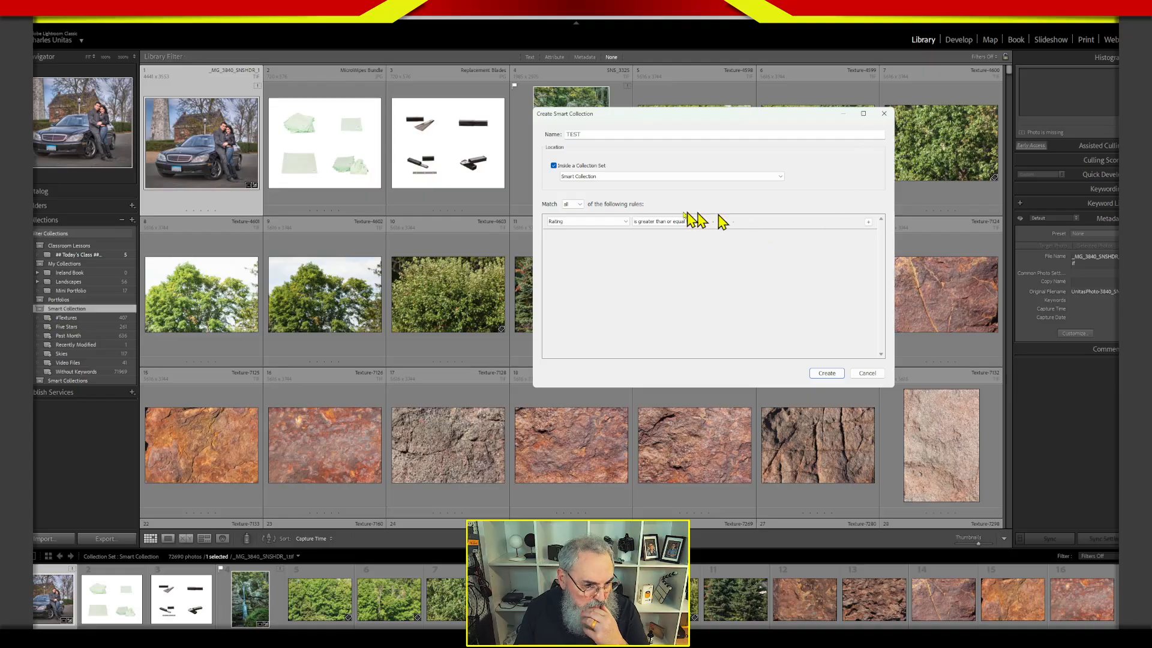
left_click(576, 206)
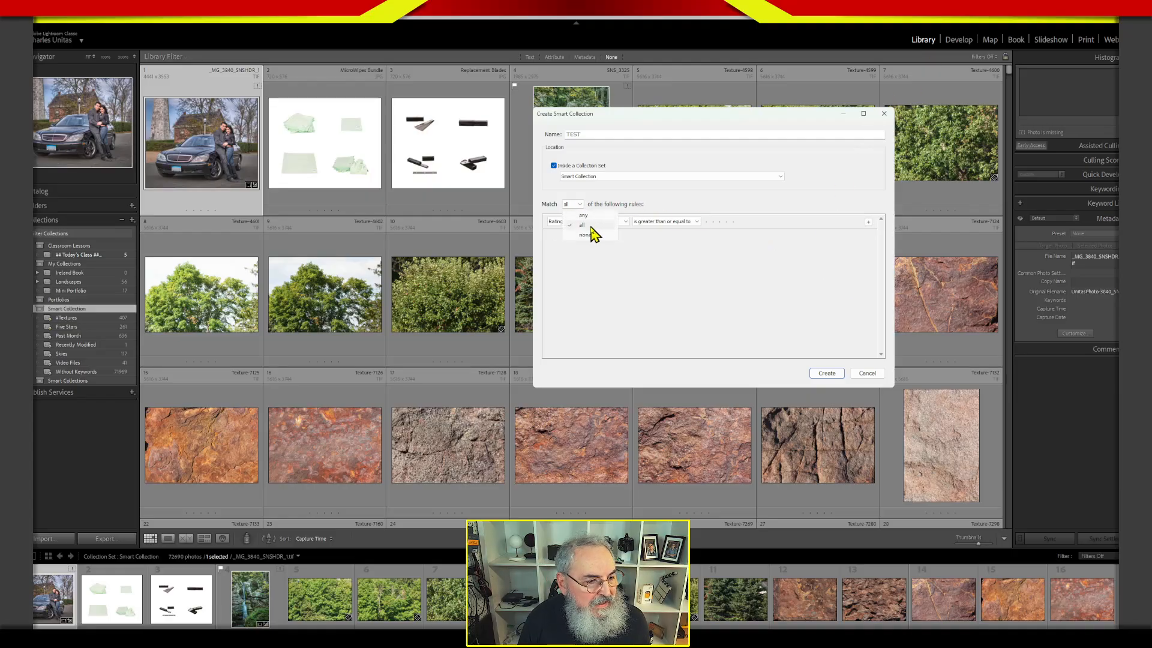
left_click(591, 224)
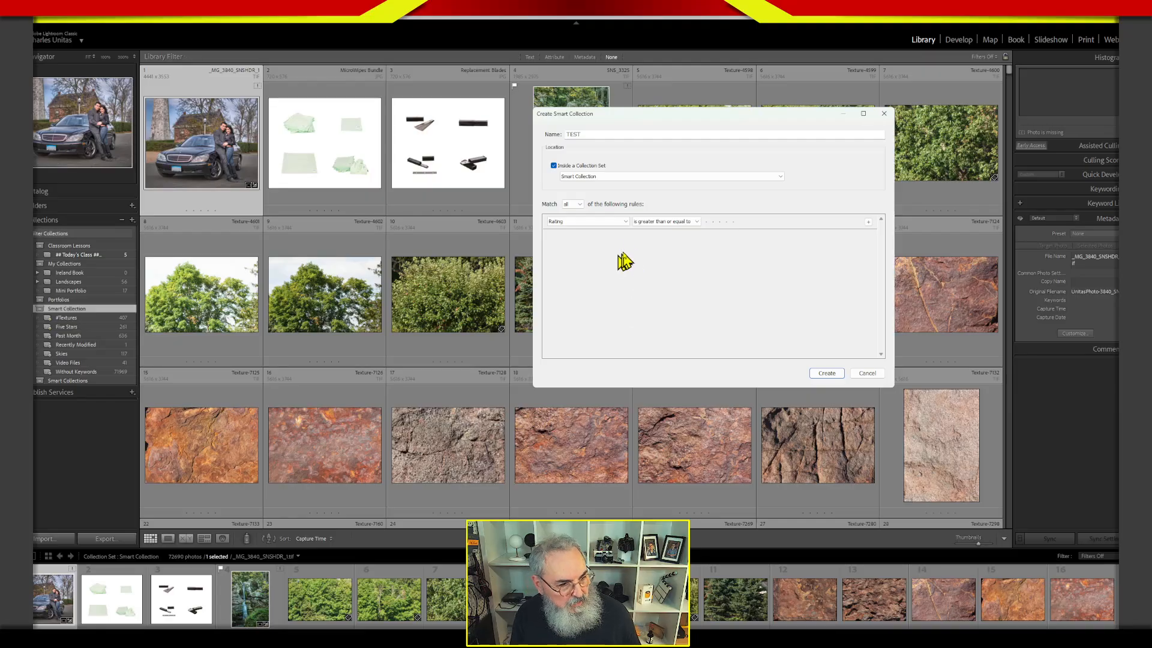
Set the first rule of the TEST smart collection to a rating greater than or equal to four stars.
left_click(627, 222)
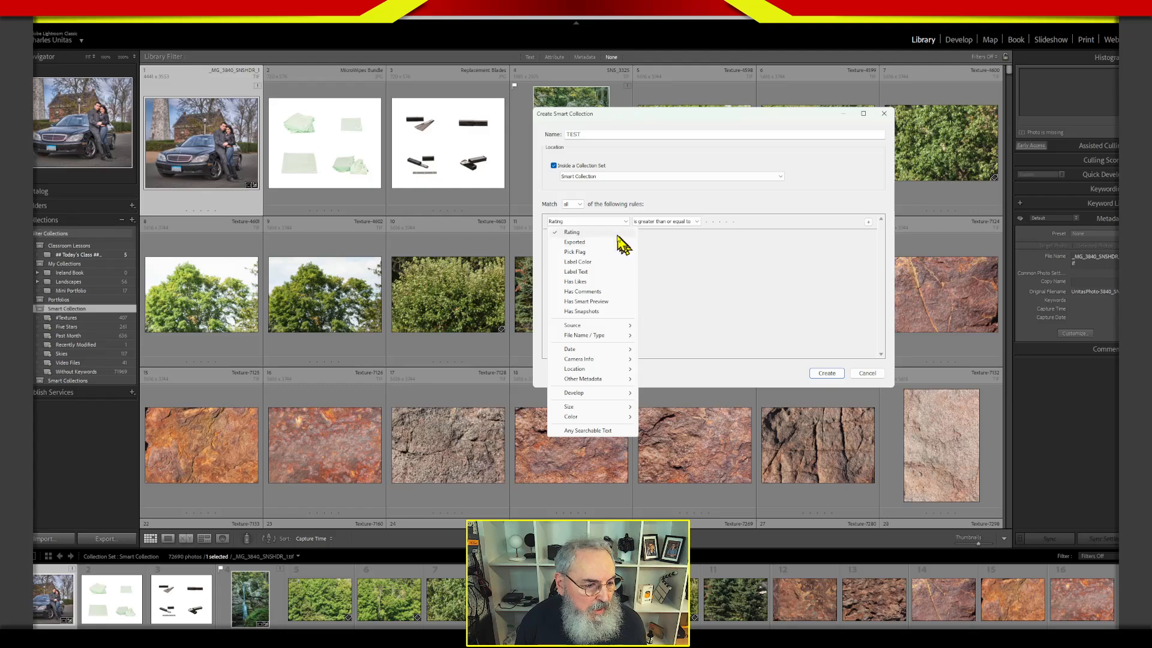
left_click(616, 232)
left_click(659, 222)
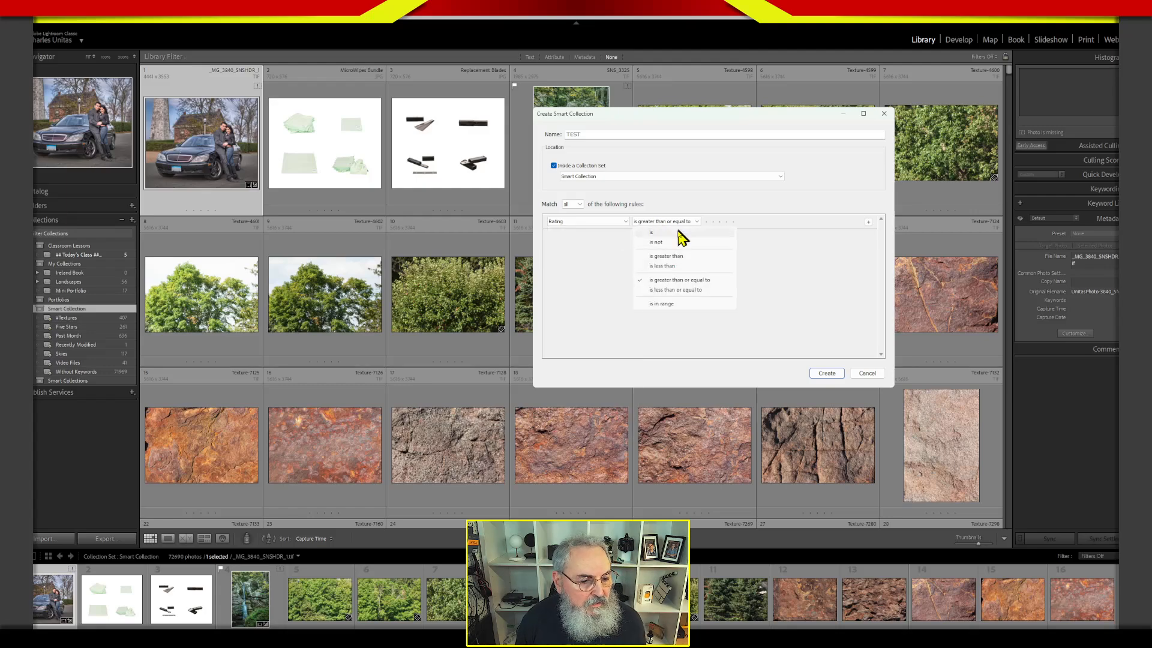
left_click(714, 286)
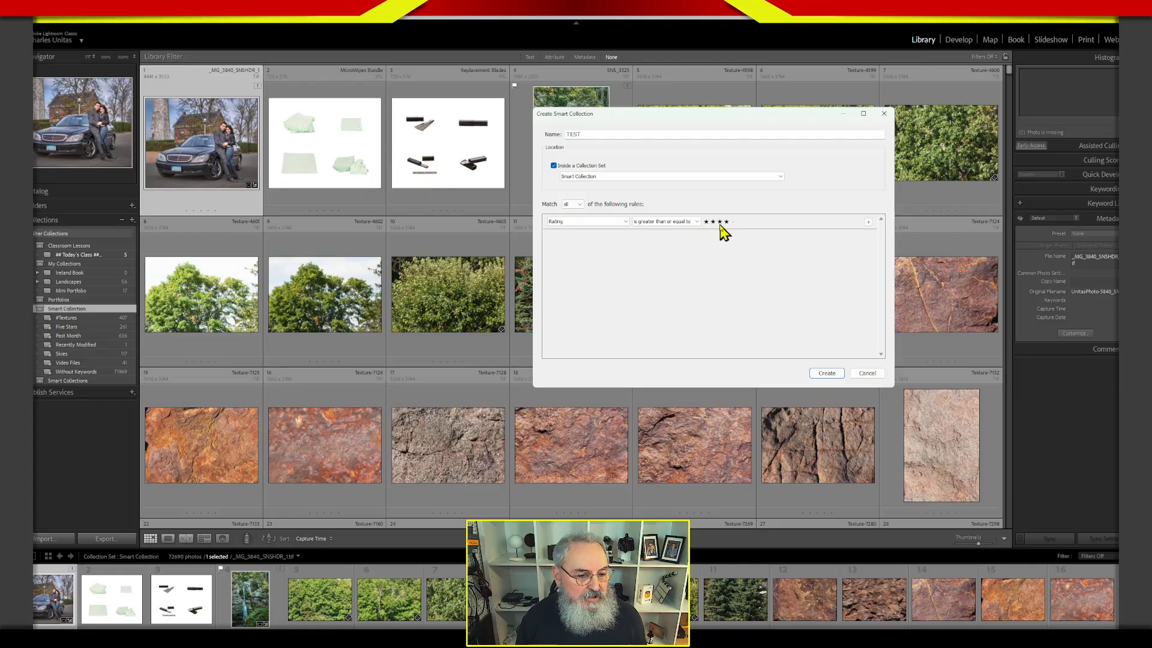
Change the rule to Label Color is green and create the TEST smart collection.
left_click(622, 222)
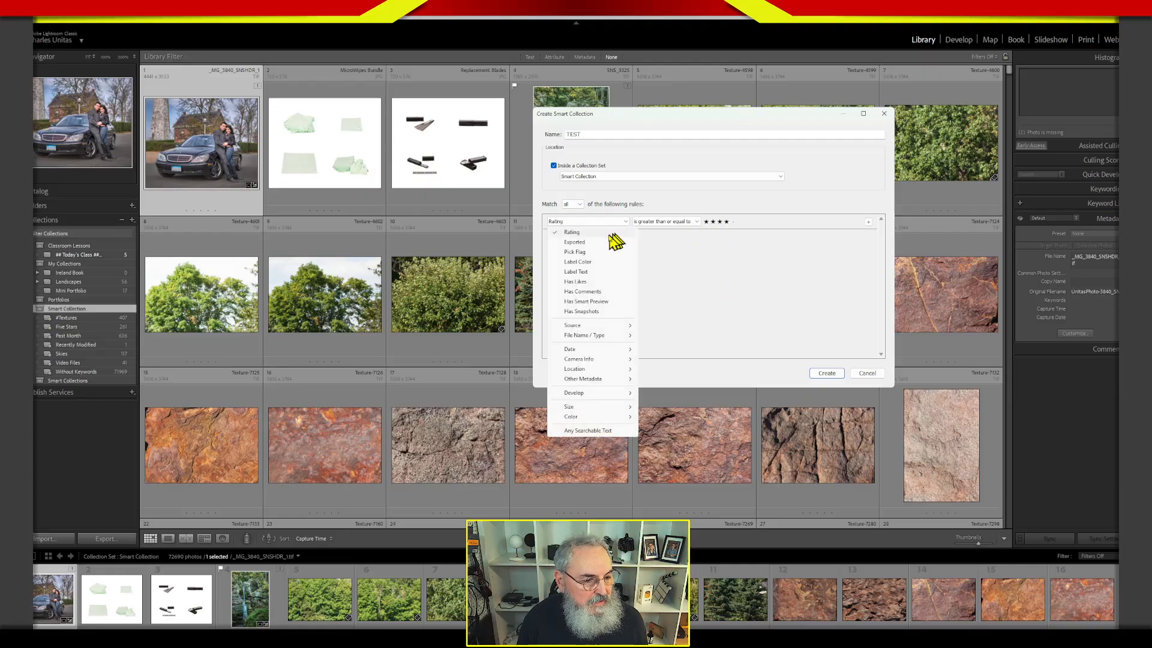
left_click(593, 264)
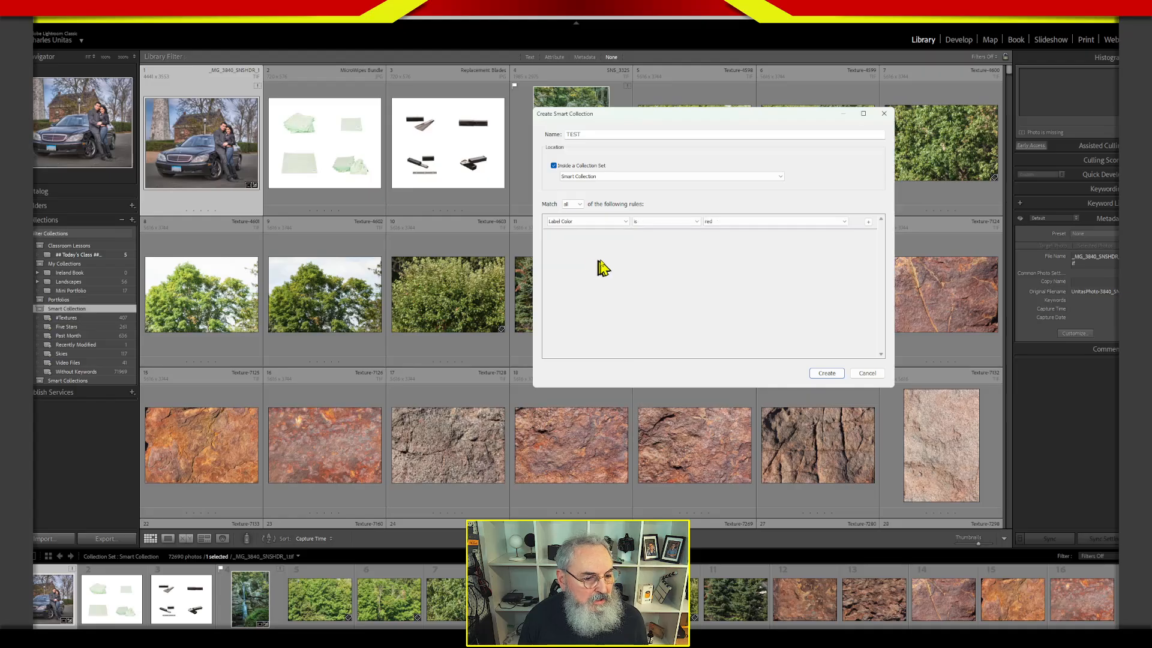
left_click(666, 223)
left_click(720, 222)
left_click(720, 222)
left_click(732, 255)
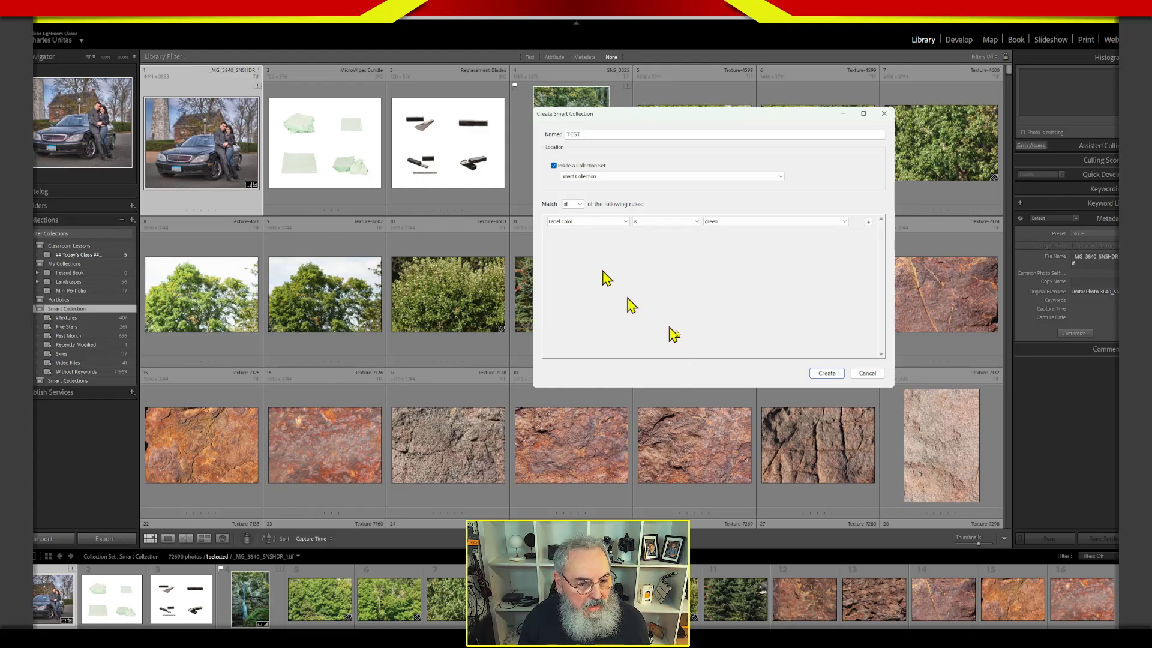
left_click(830, 374)
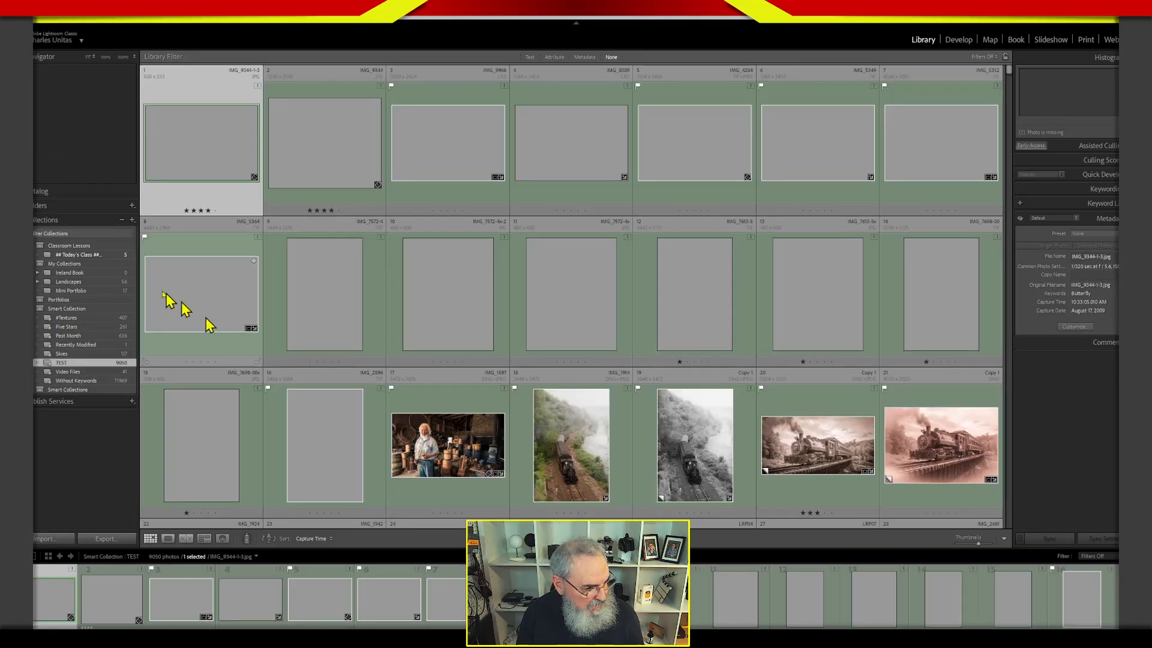
right_click(71, 363)
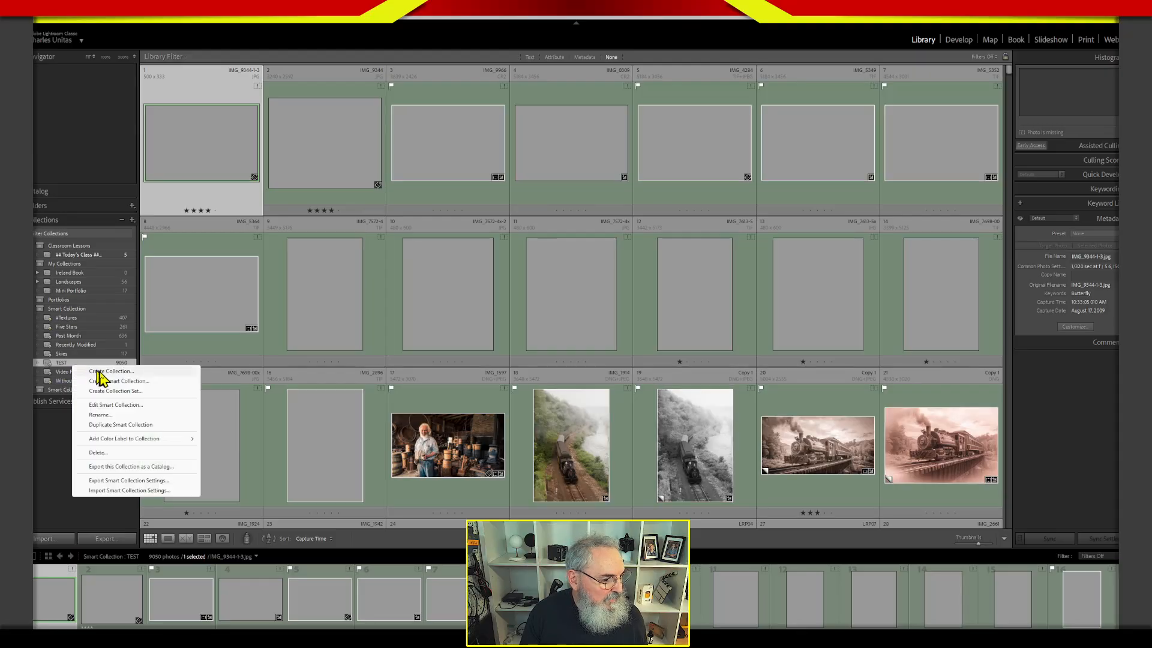
left_click(120, 405)
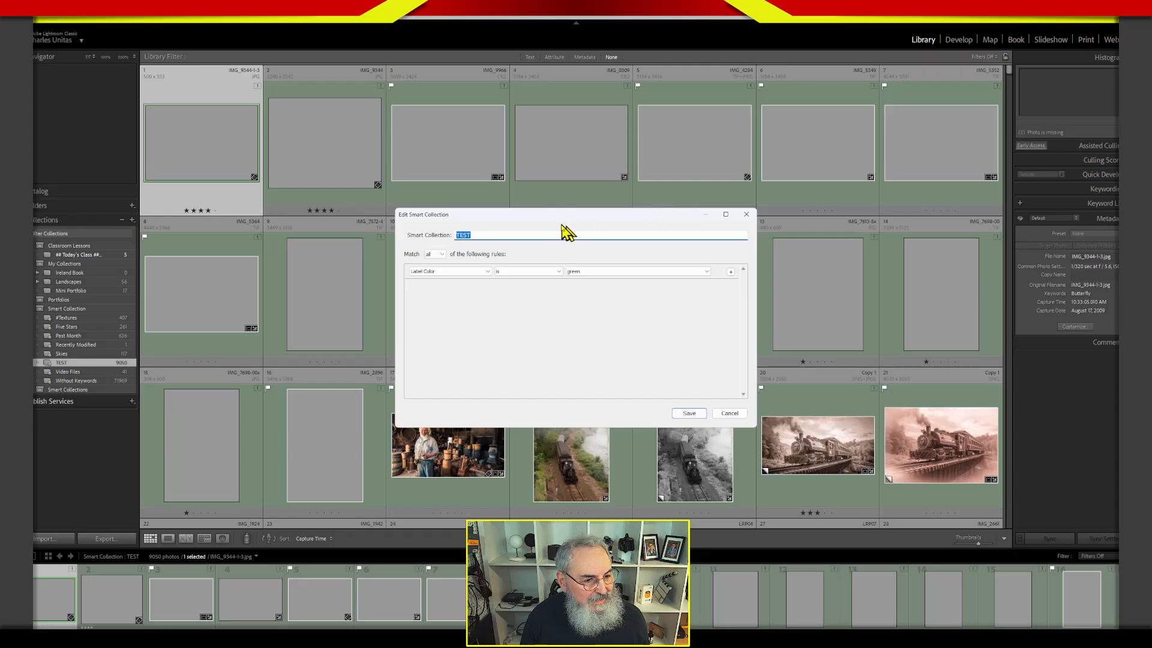
left_click_drag(555, 220, 681, 146)
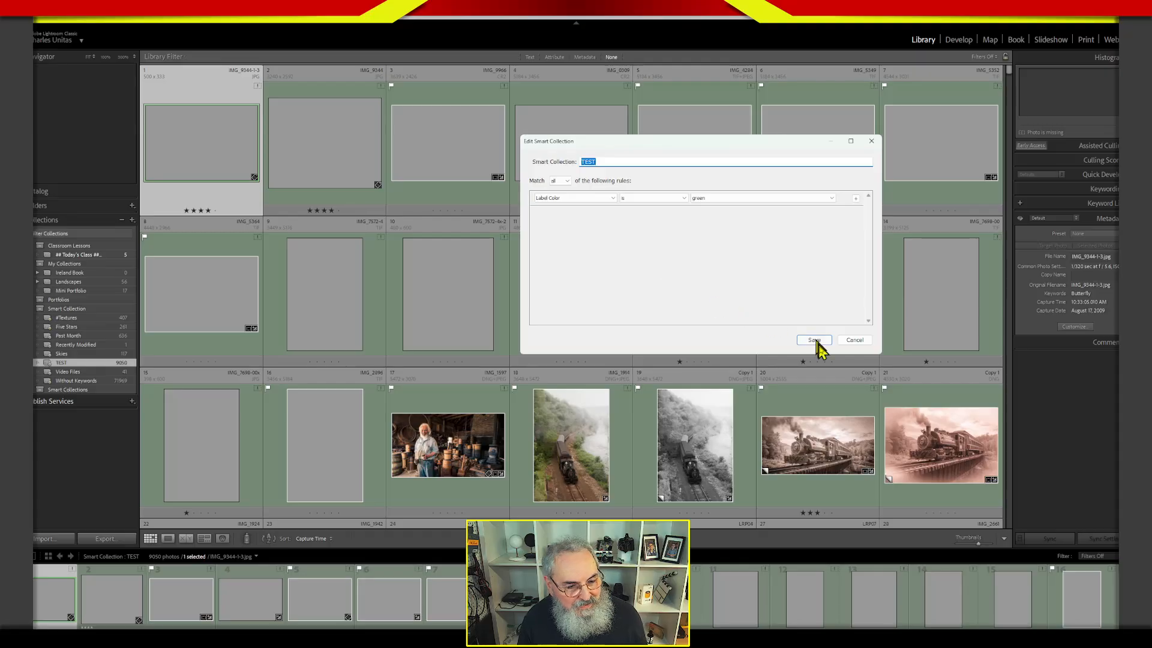
left_click(855, 198)
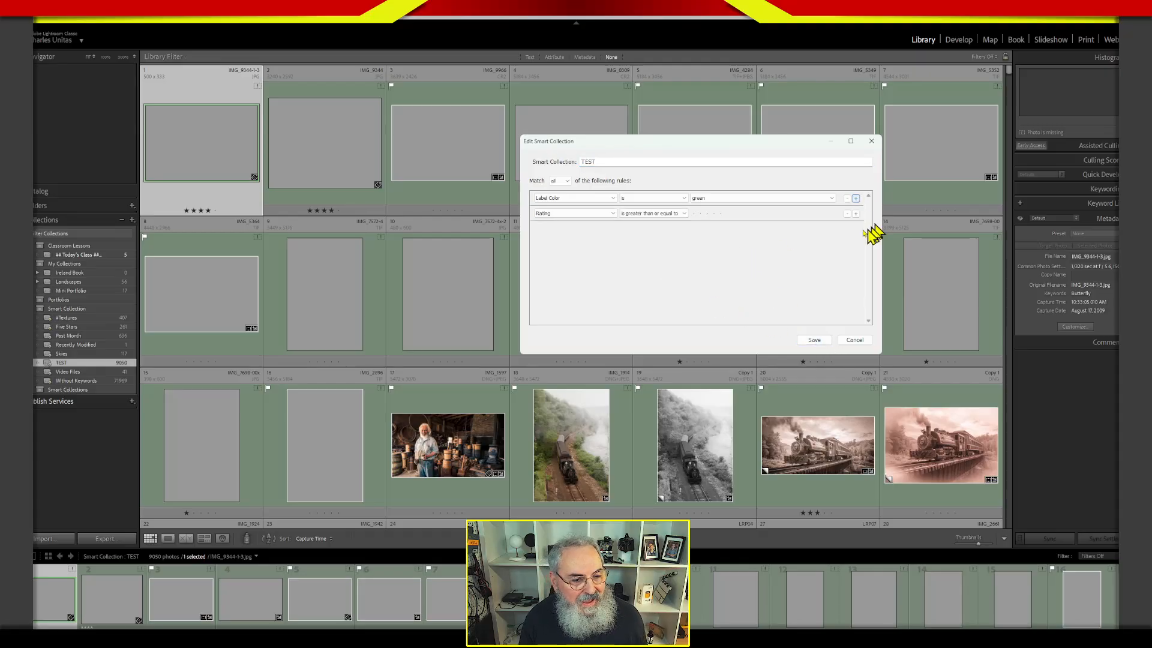
left_click(577, 214)
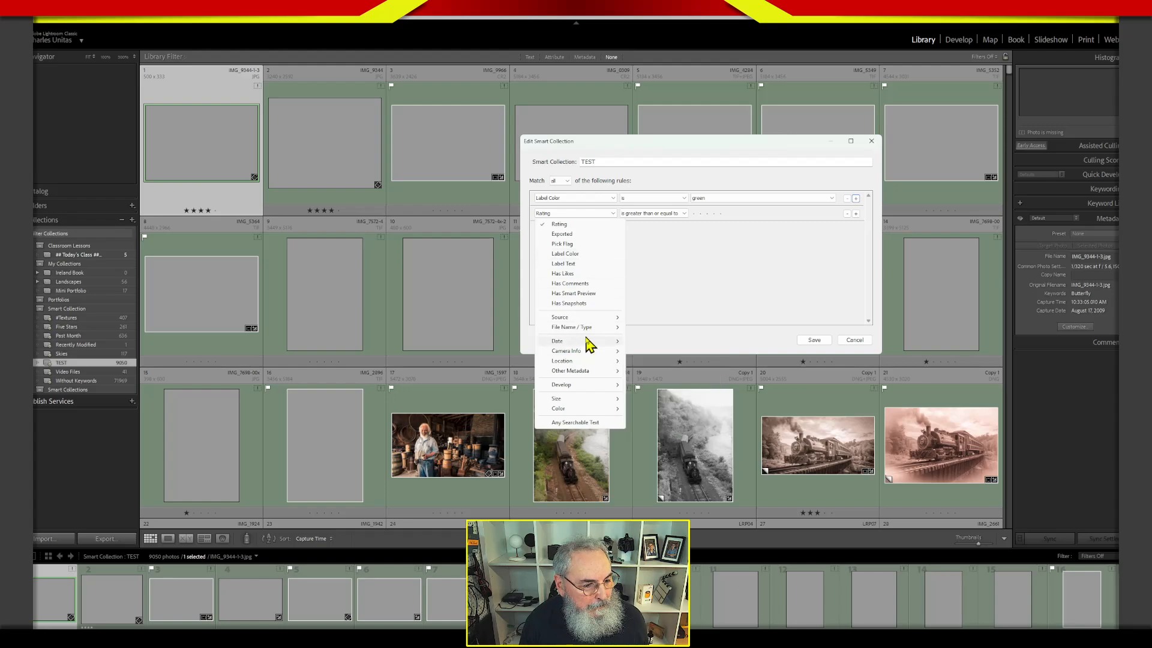
mouse_move(588, 330)
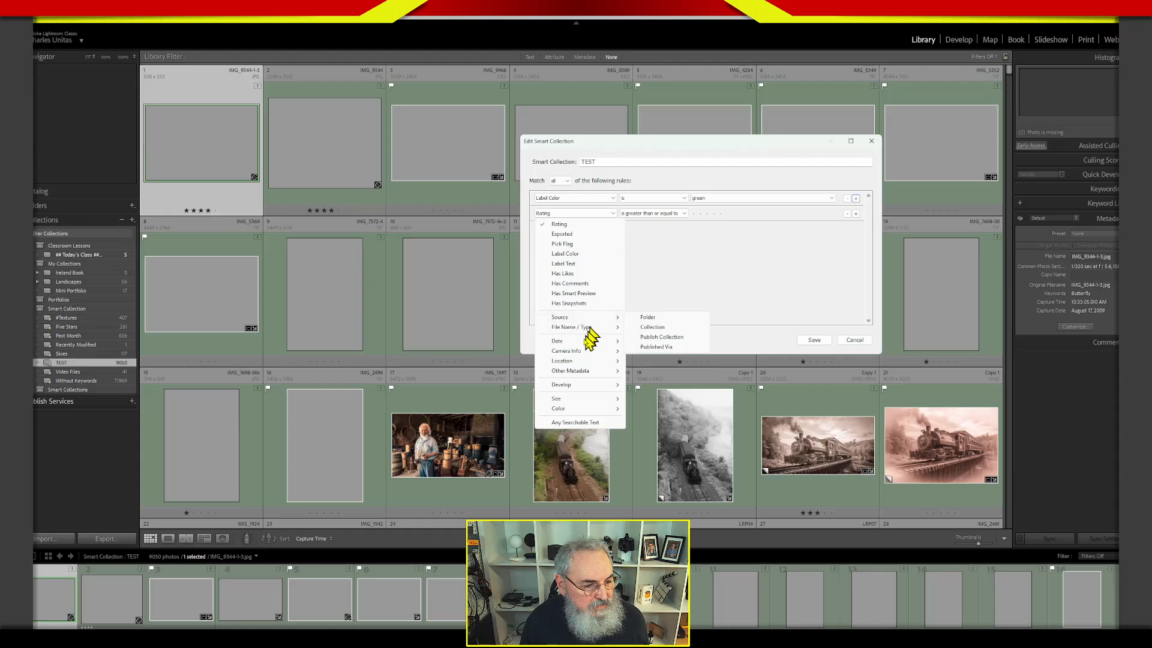
mouse_move(578, 373)
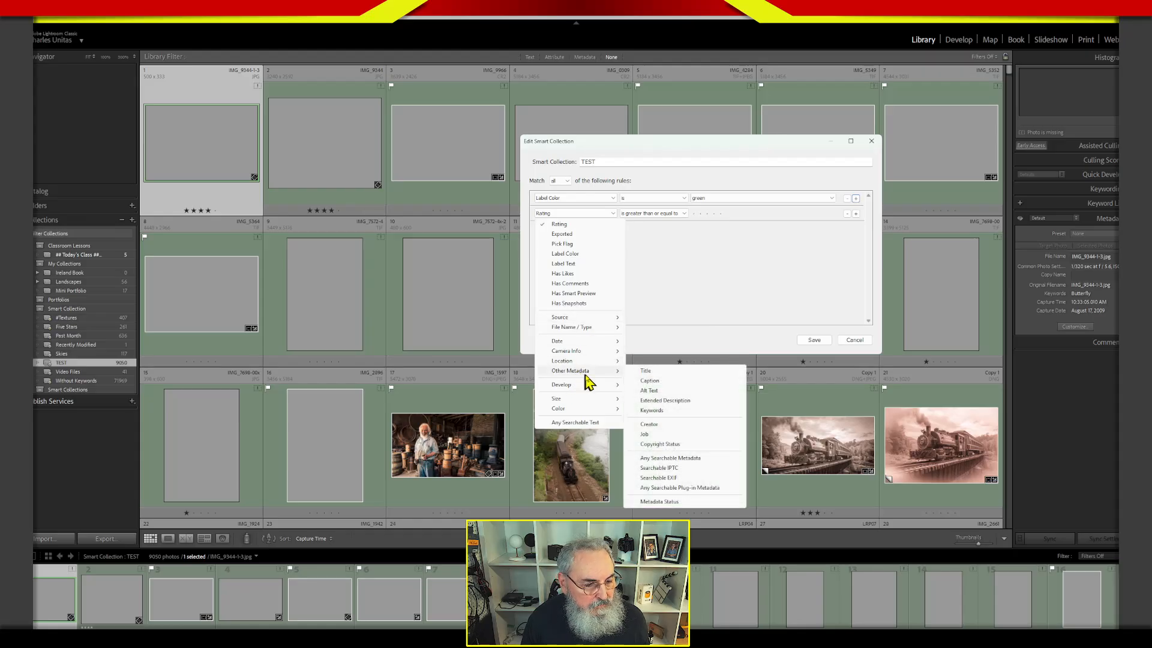
left_click(651, 410)
left_click(706, 216)
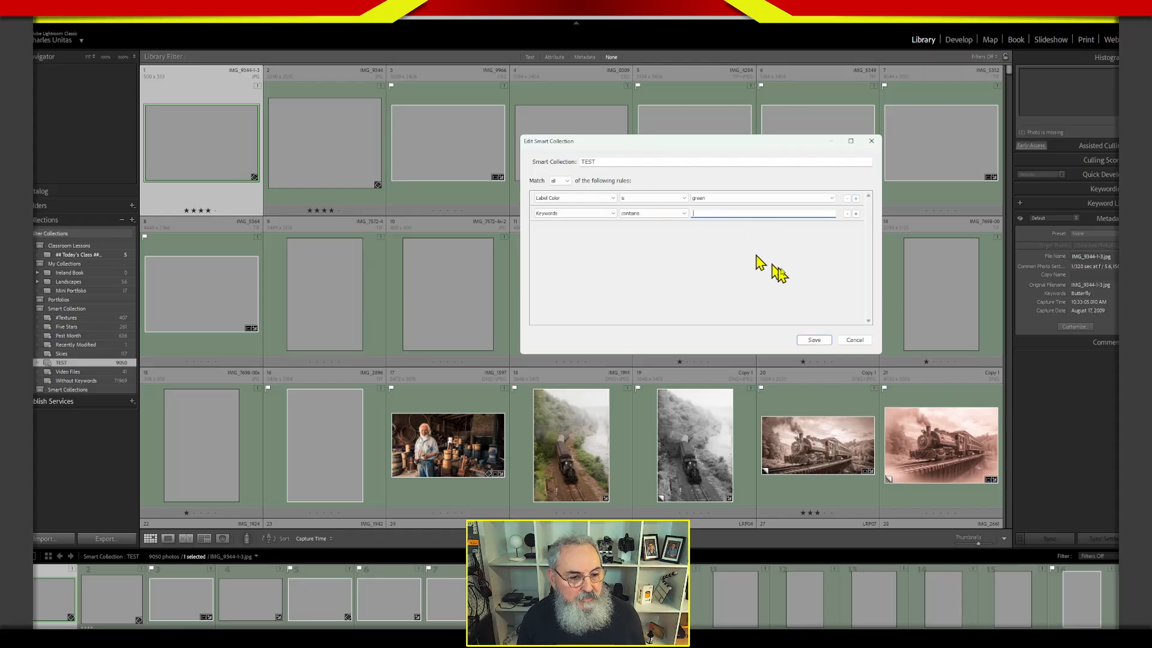
type("#")
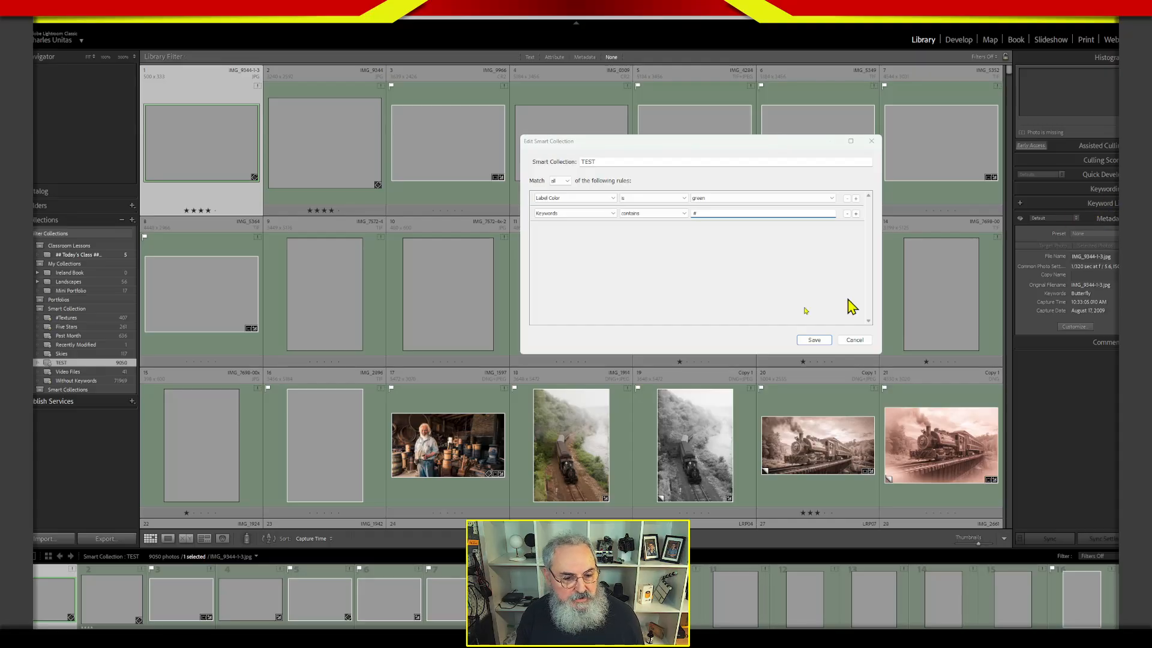
left_click(854, 340)
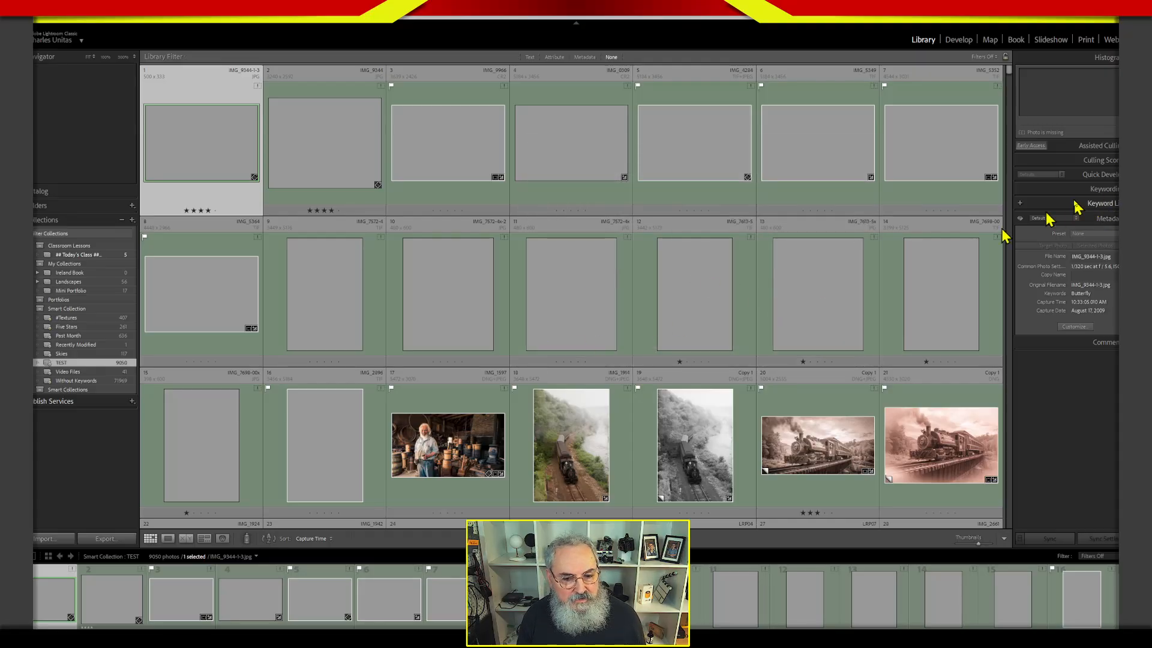
Expand the Keyword List and look through the existing hashtag keywords.
left_click(1108, 191)
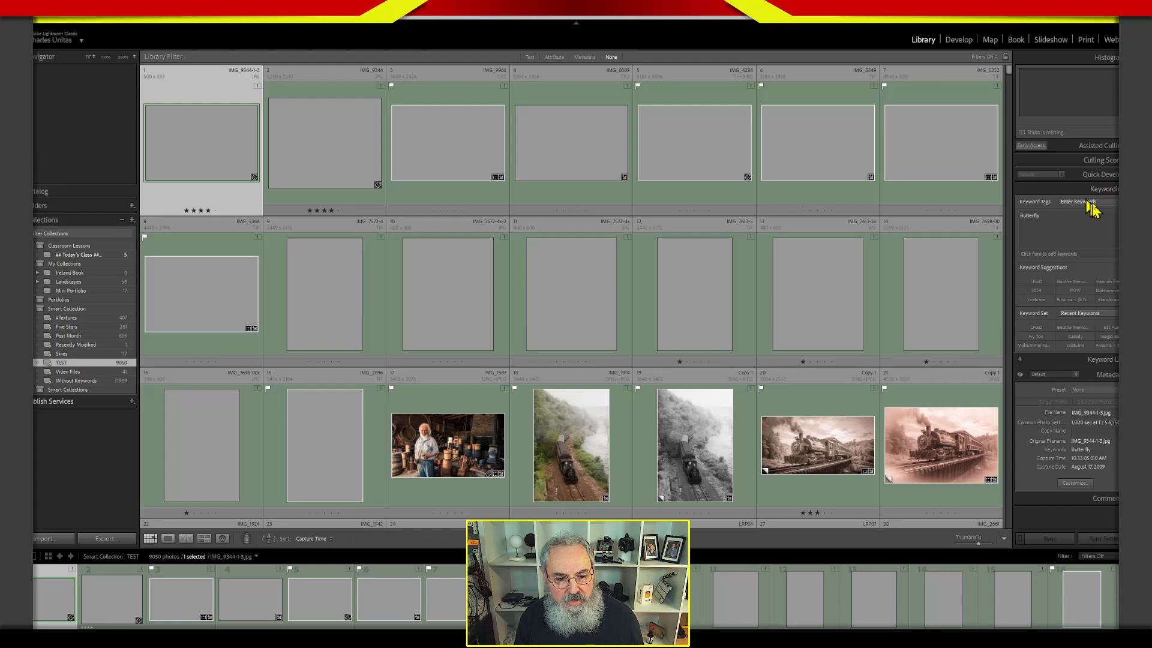
left_click(1105, 190)
left_click(1107, 206)
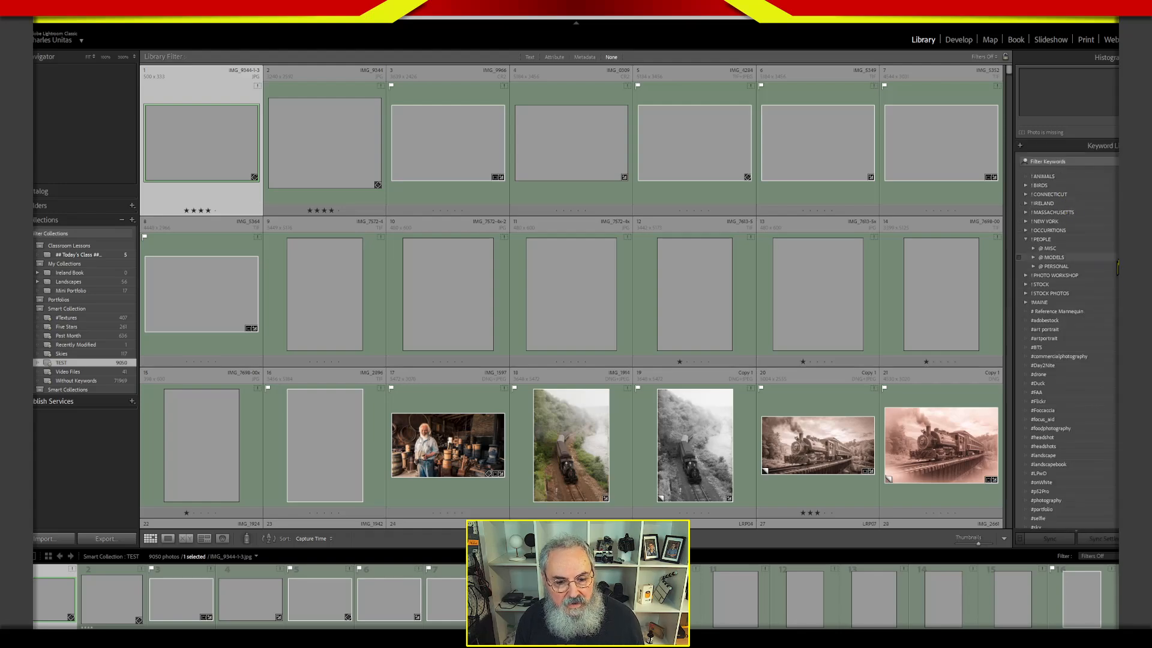
scroll(1068, 336, "down", 10)
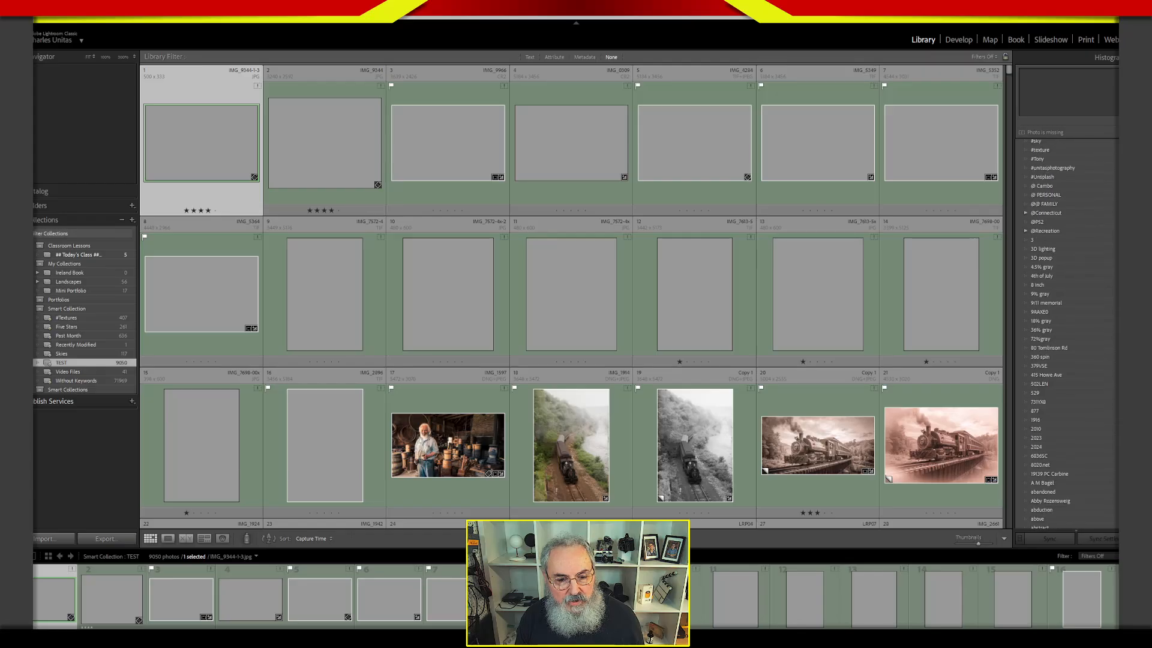
scroll(1068, 336, "up", 2)
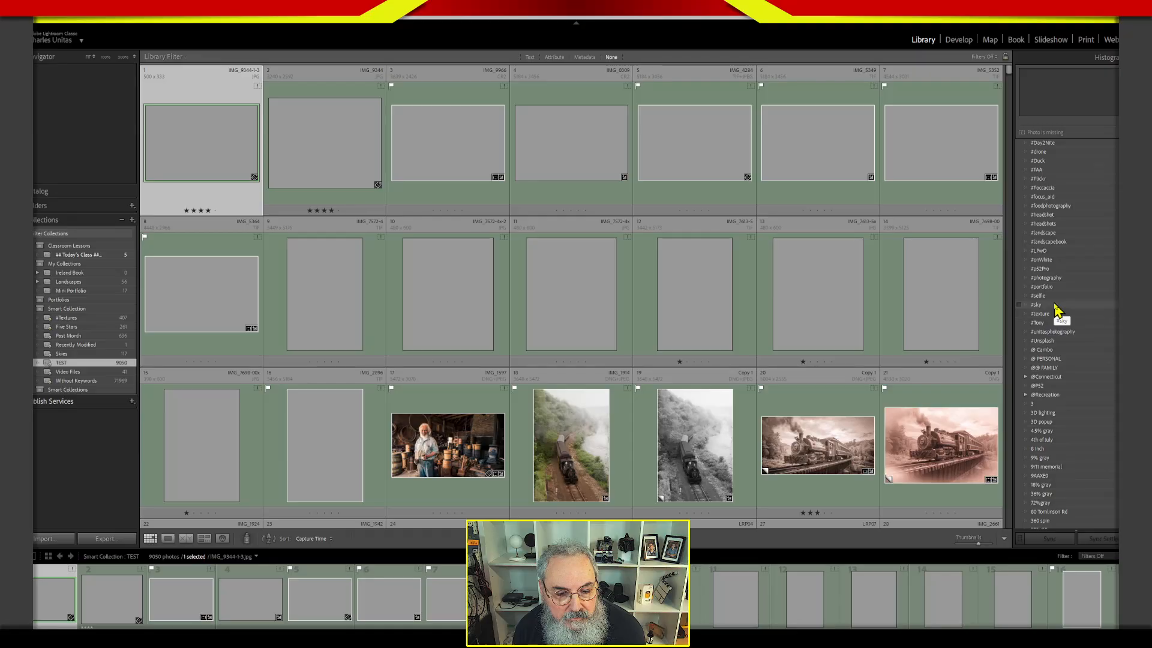
Add a second rule, Keywords contains "#seslfie", to the TEST smart collection and save it.
double_click(103, 364)
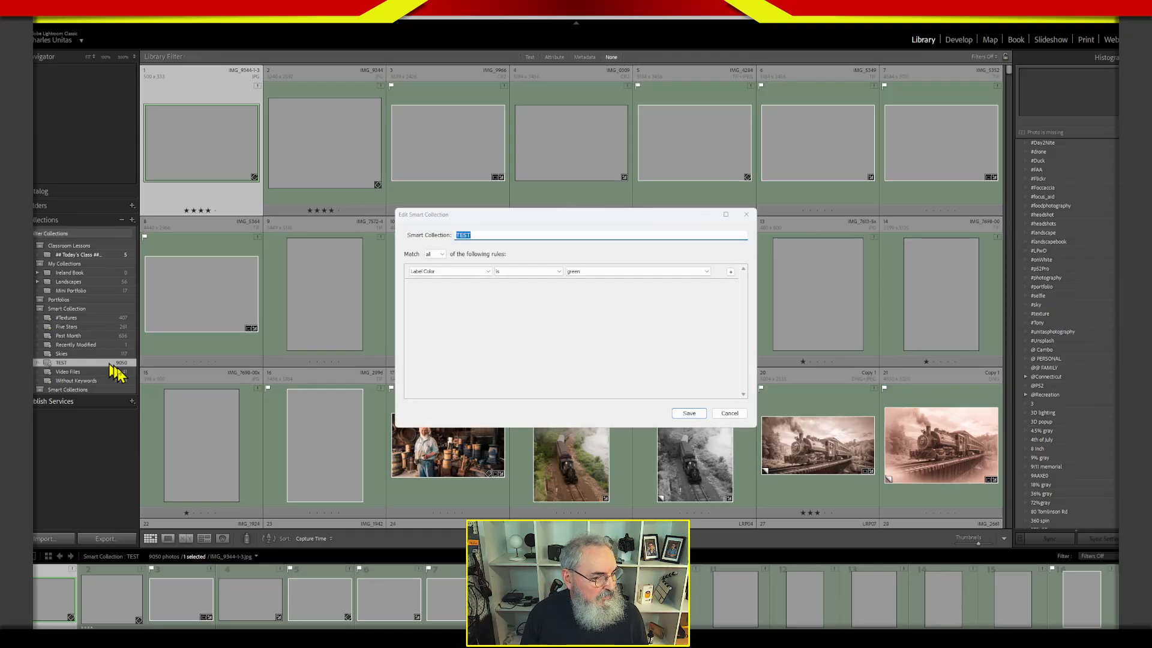
left_click_drag(647, 217, 749, 124)
left_click(832, 178)
left_click(549, 194)
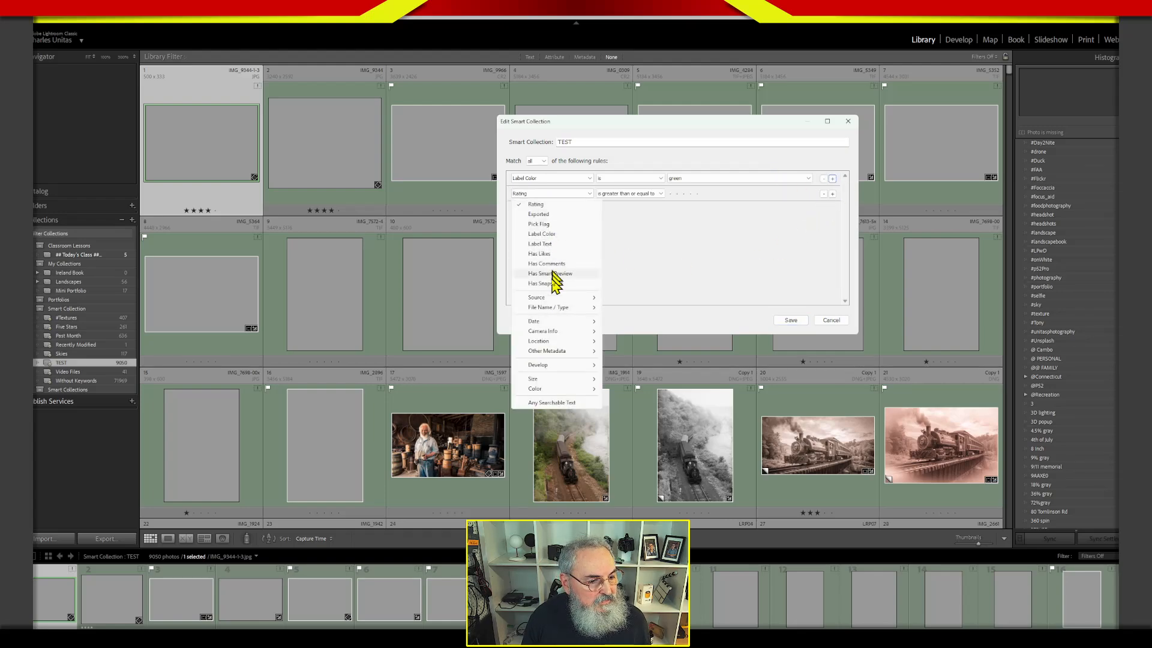
mouse_move(554, 318)
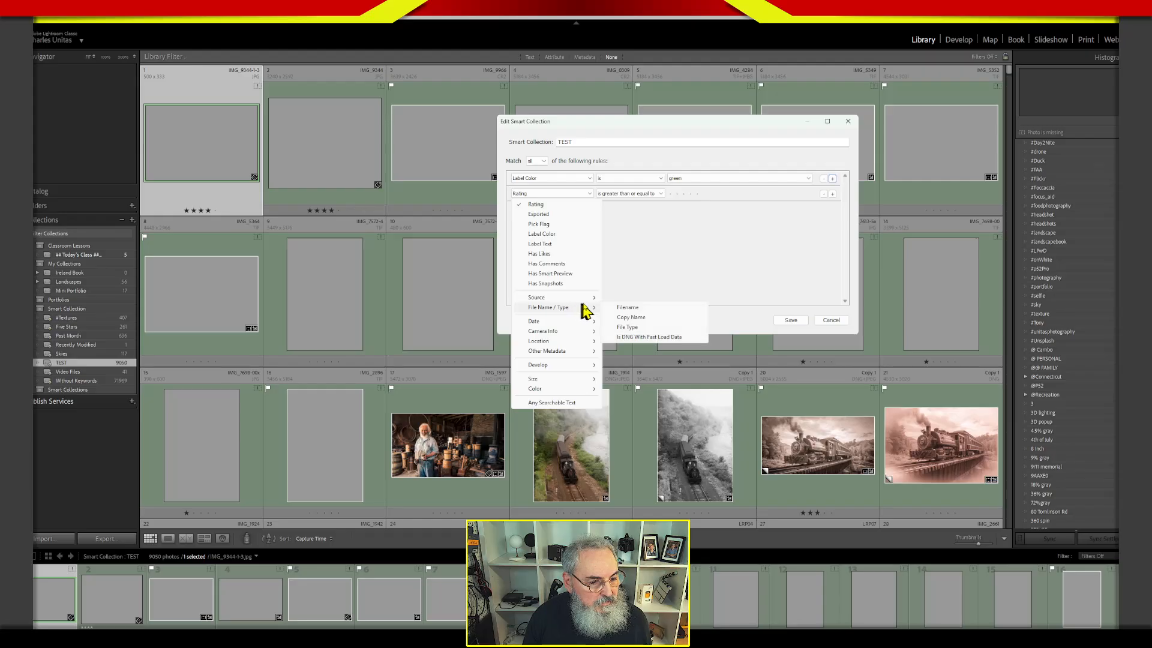
mouse_move(590, 299)
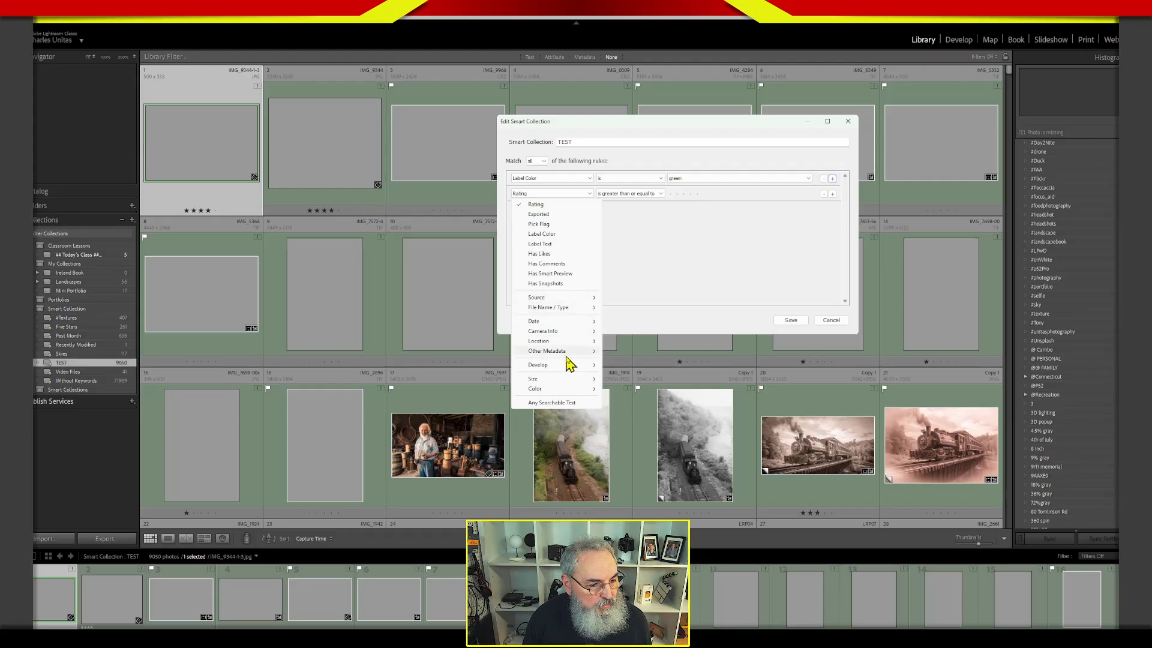
mouse_move(573, 352)
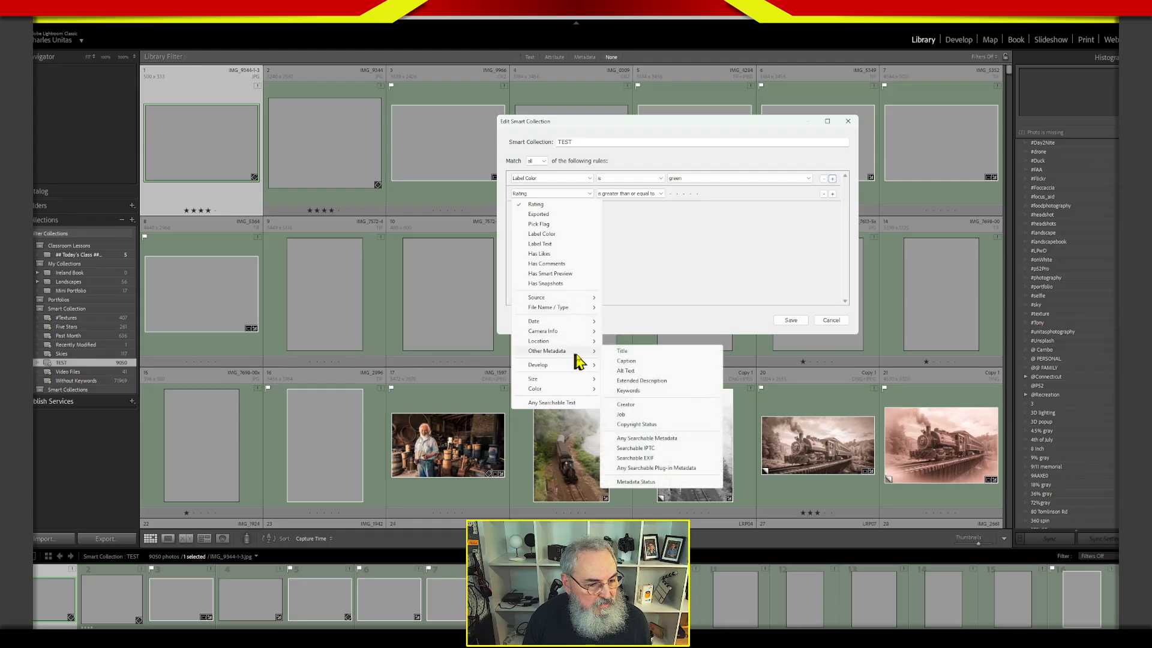
left_click(630, 391)
left_click(685, 193)
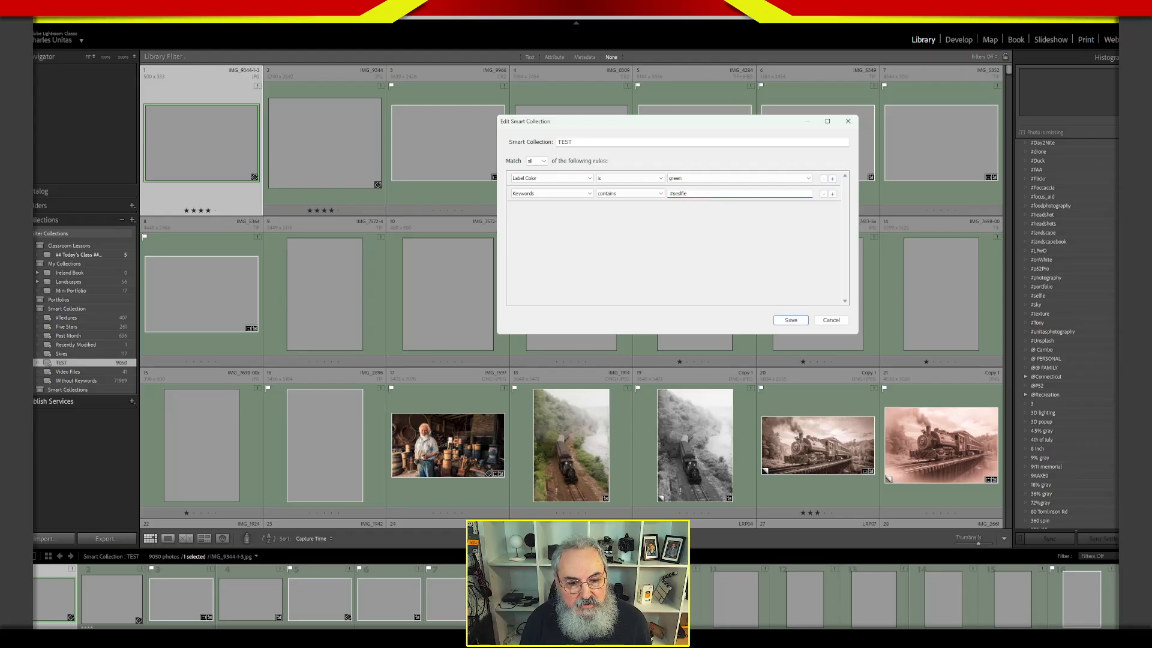
type("#seslfie")
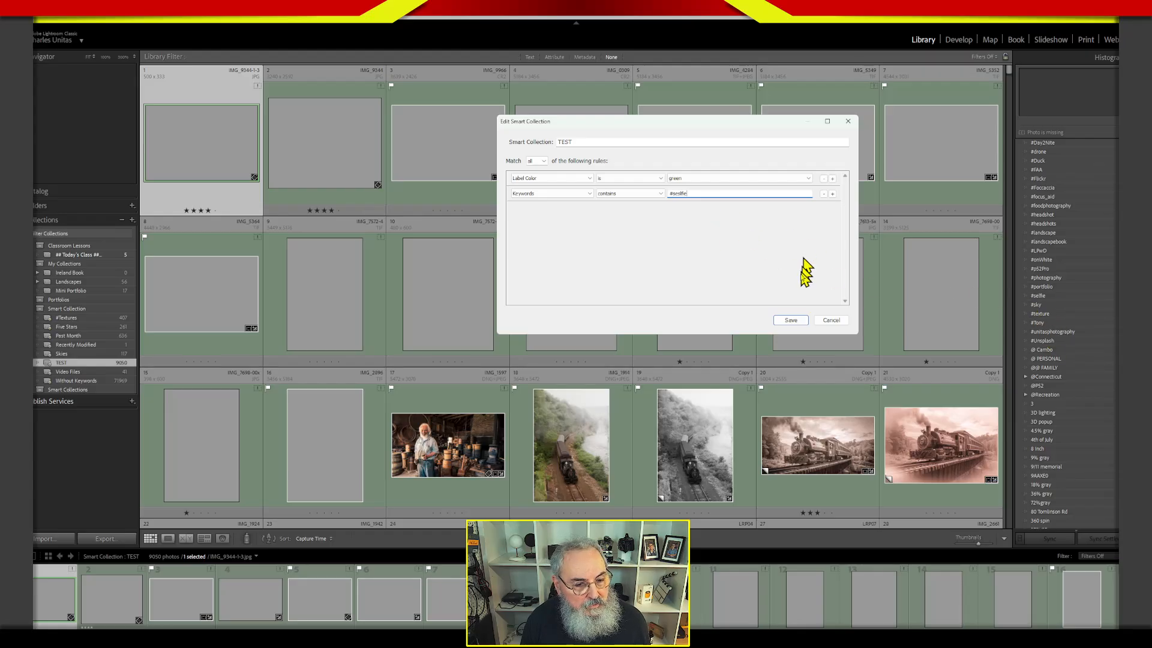
left_click(792, 322)
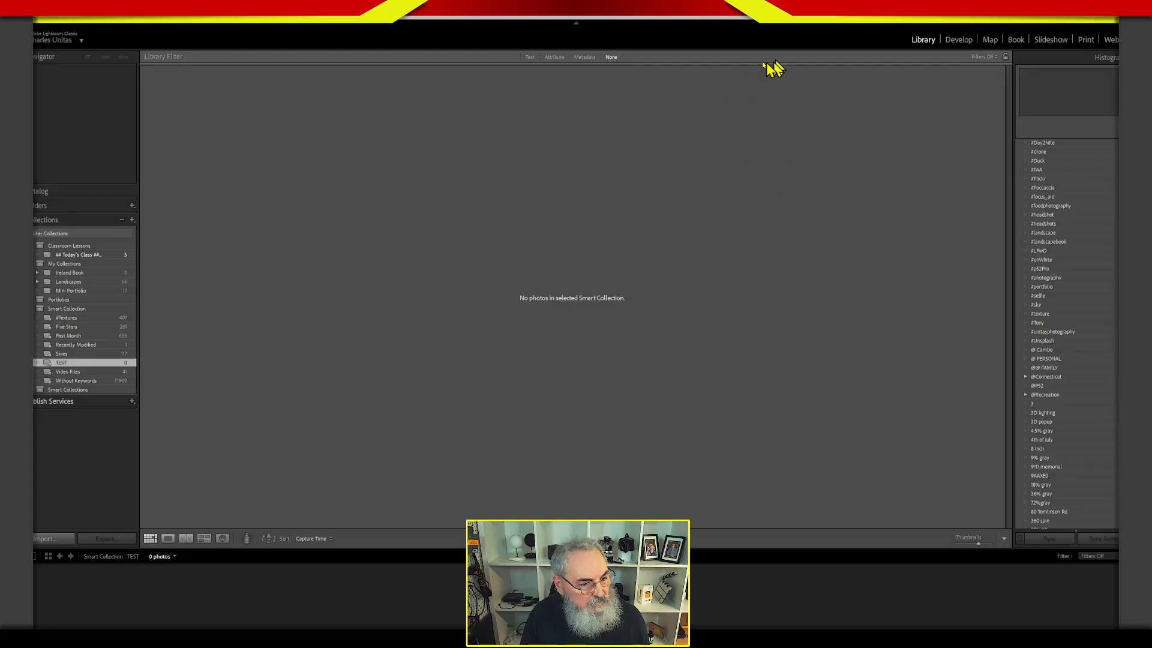
Reopen the TEST smart collection's rules, remove the Label Color rule and correct the keyword to "#selfie".
double_click(62, 362)
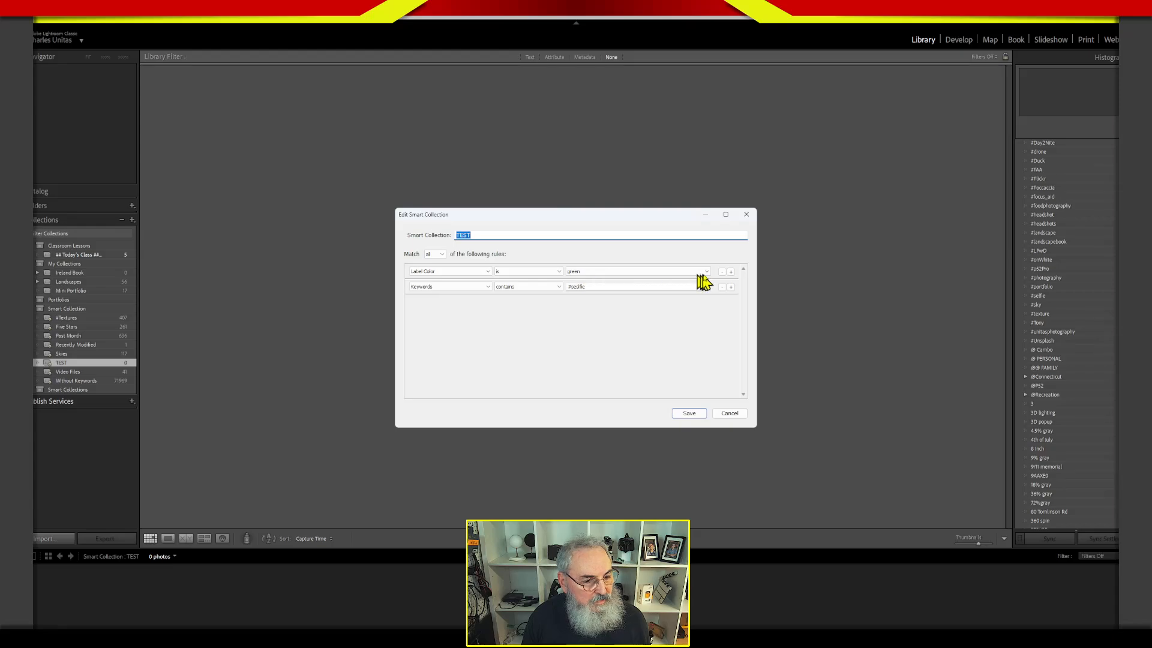
left_click(722, 271)
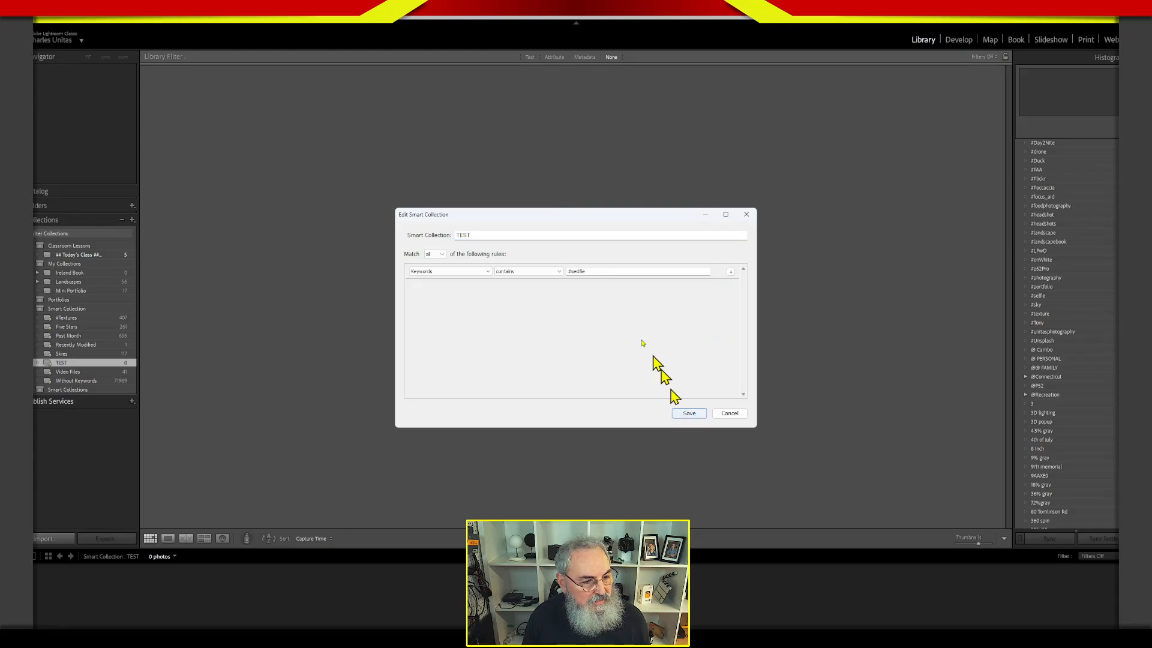
double_click(582, 273)
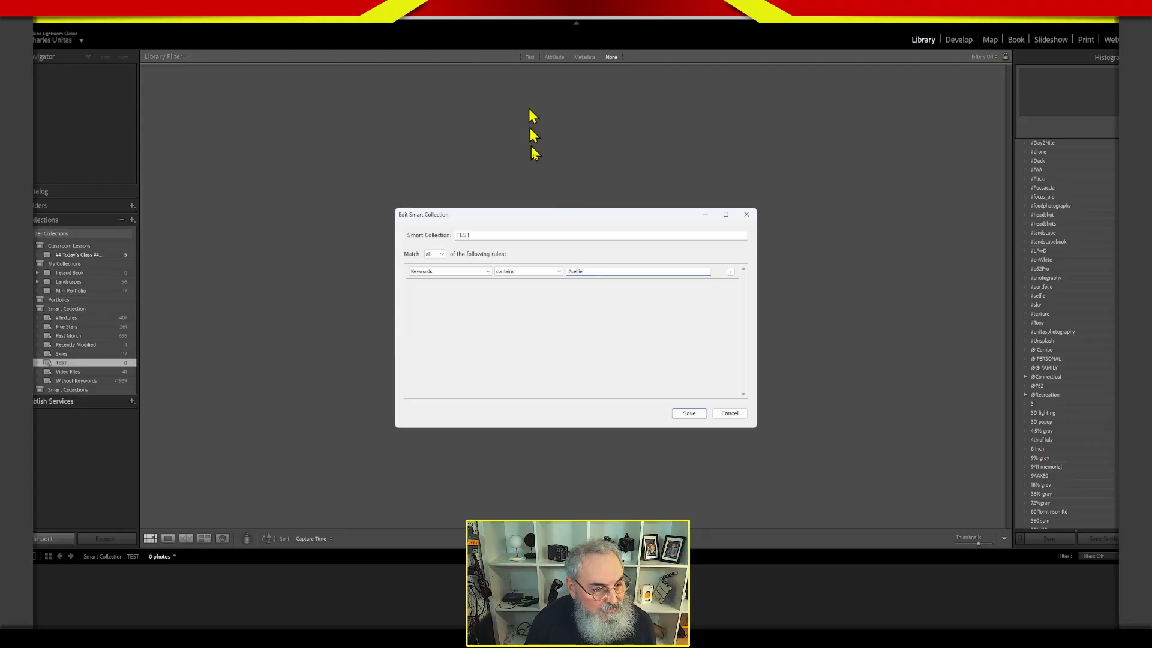
Add a Label Color is green rule below the keyword rule and save the TEST smart collection.
left_click(730, 271)
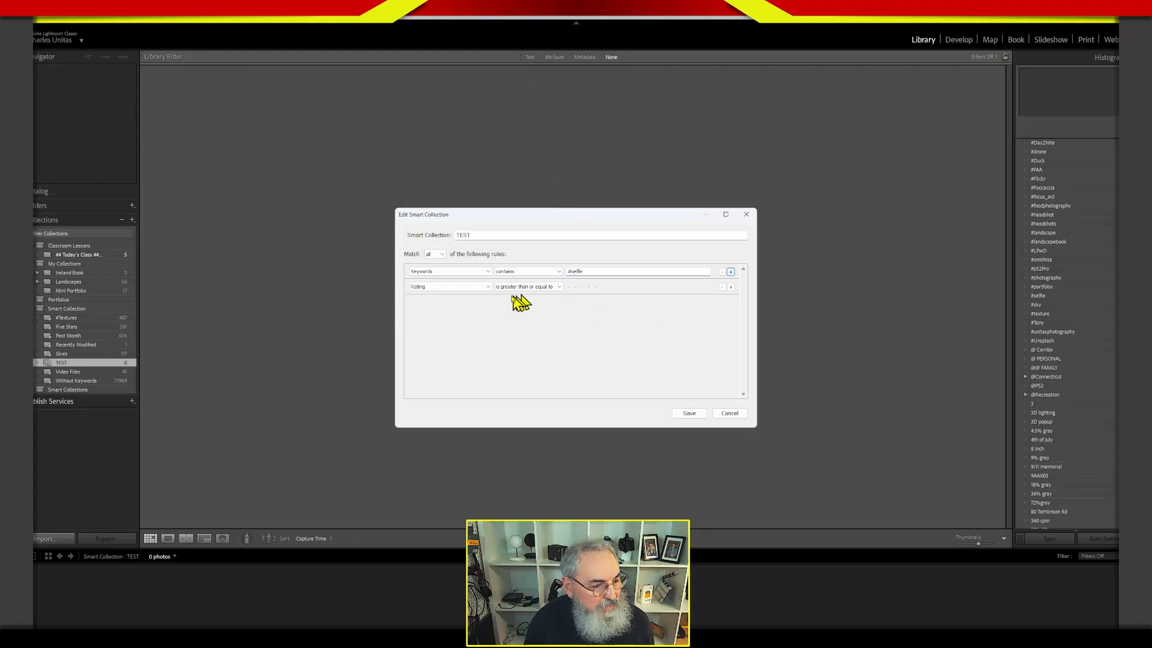
left_click(483, 289)
left_click(459, 327)
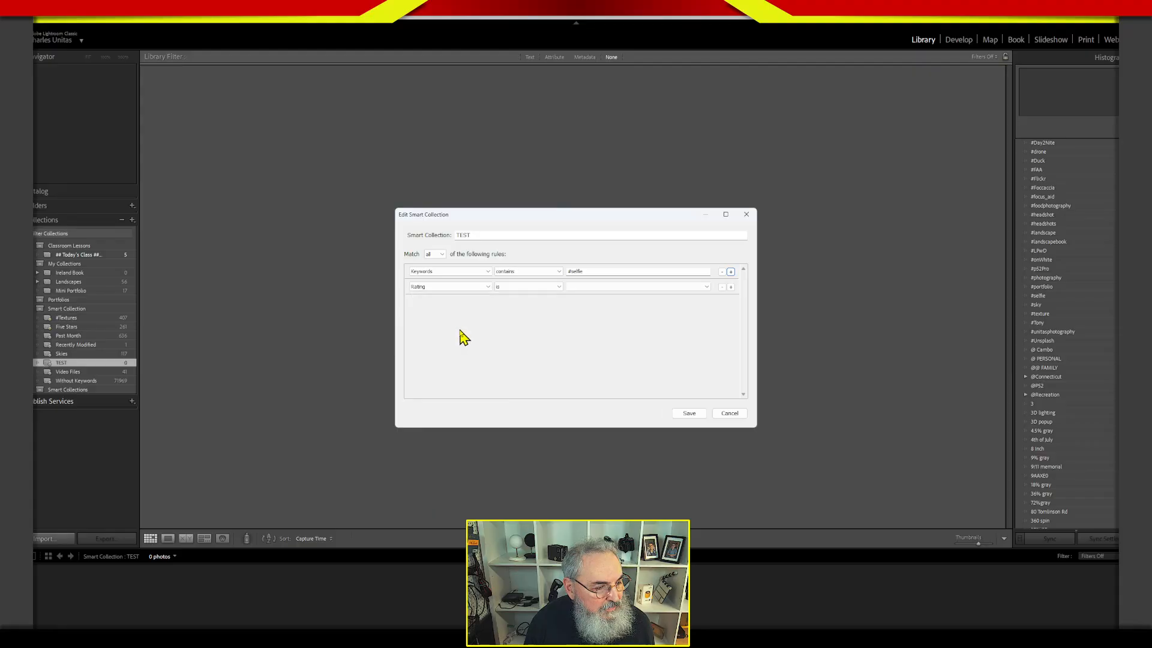
left_click(589, 288)
left_click(590, 319)
left_click(700, 410)
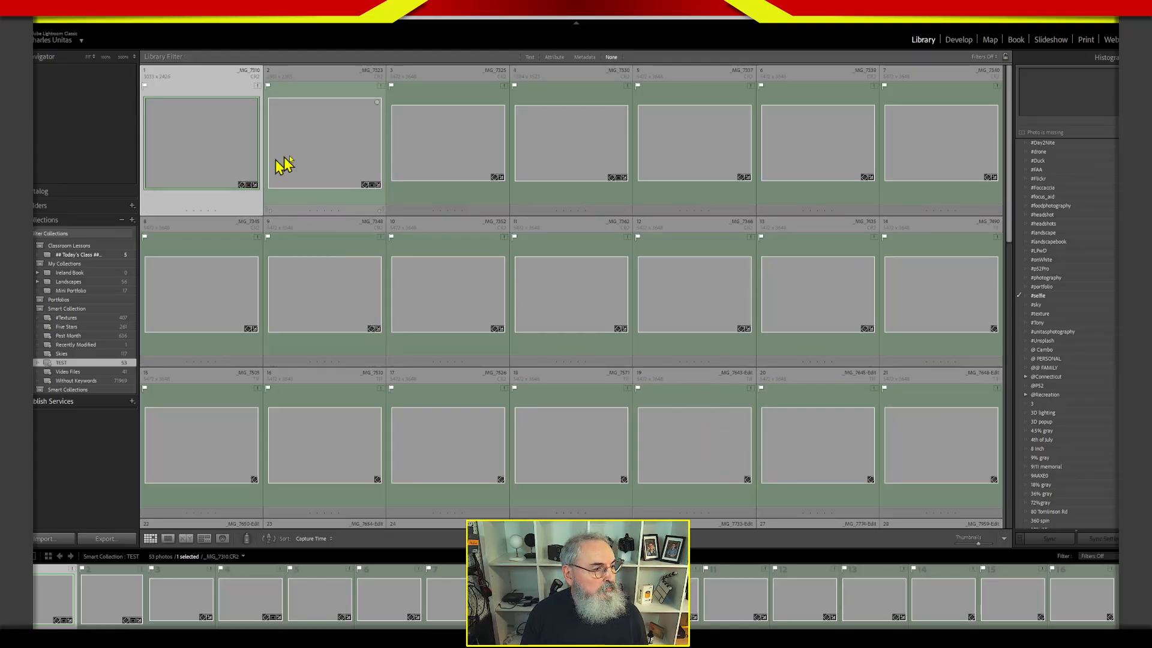
Browse the photos gathered in the TEST smart collection down to the last row.
left_click(315, 174)
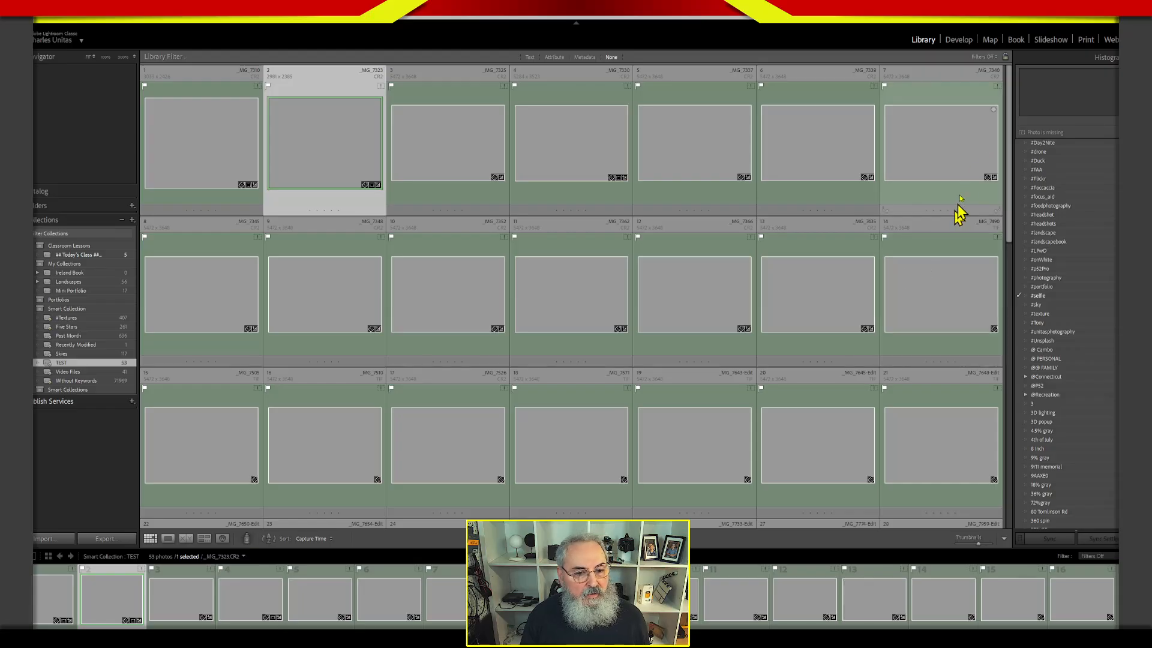
left_click_drag(1009, 171, 985, 144)
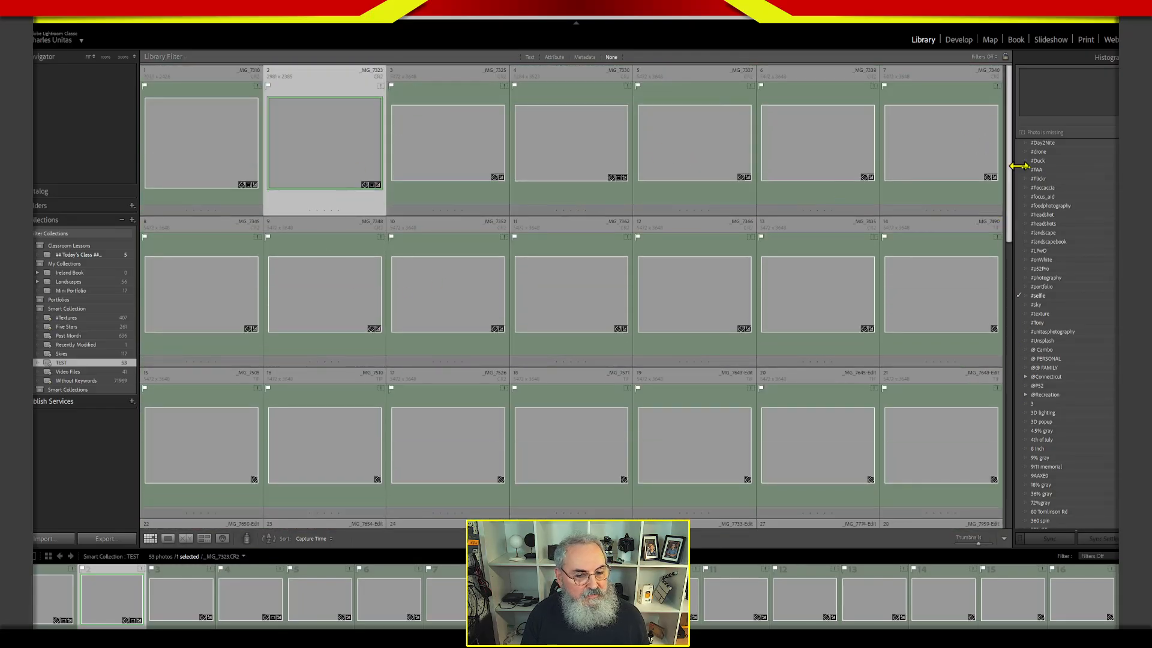
left_click_drag(1010, 185, 1009, 485)
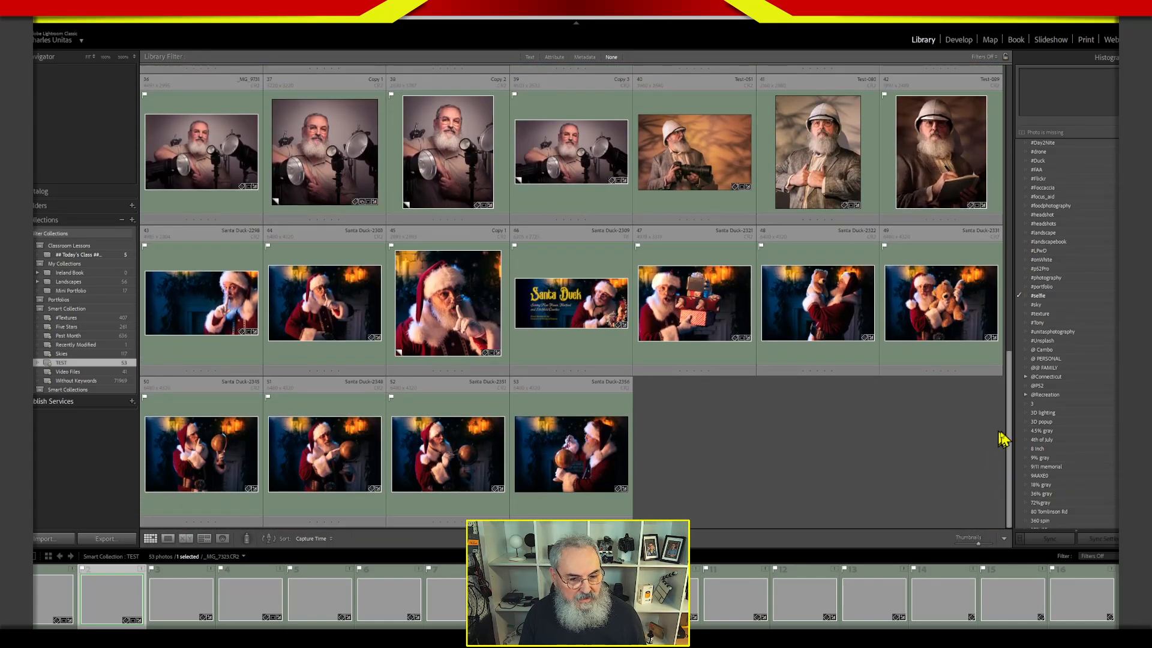
left_click_drag(1013, 430, 996, 406)
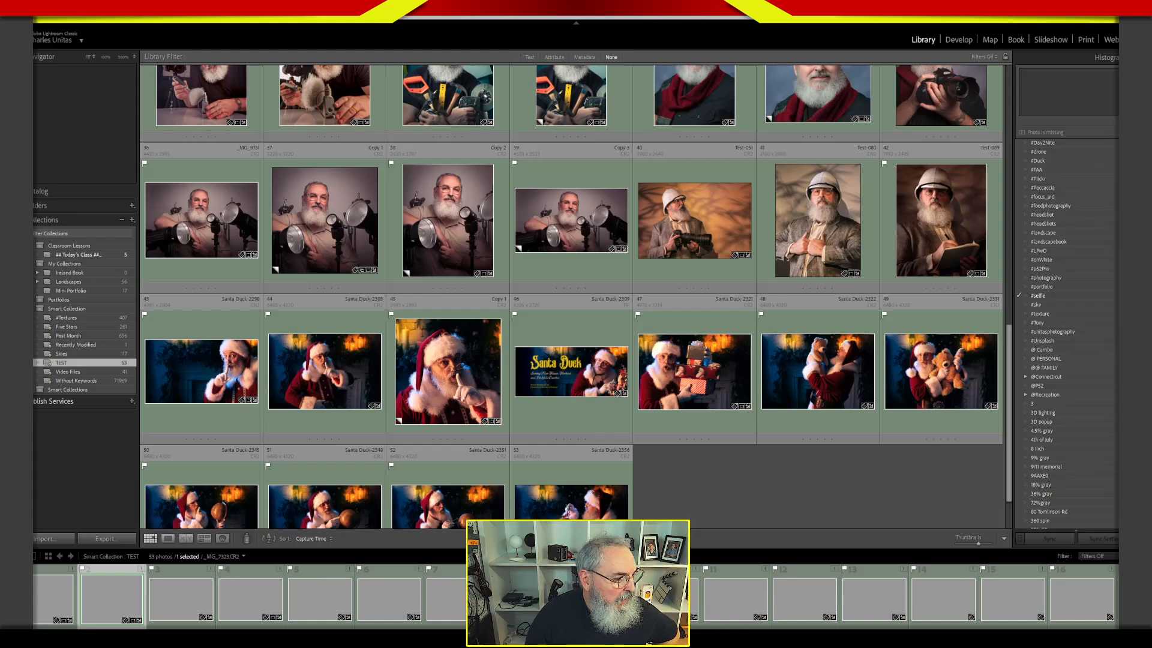
View the Landscapes collection, and expand the Portfolios set to view its Art Portraits smart collection.
left_click(68, 281)
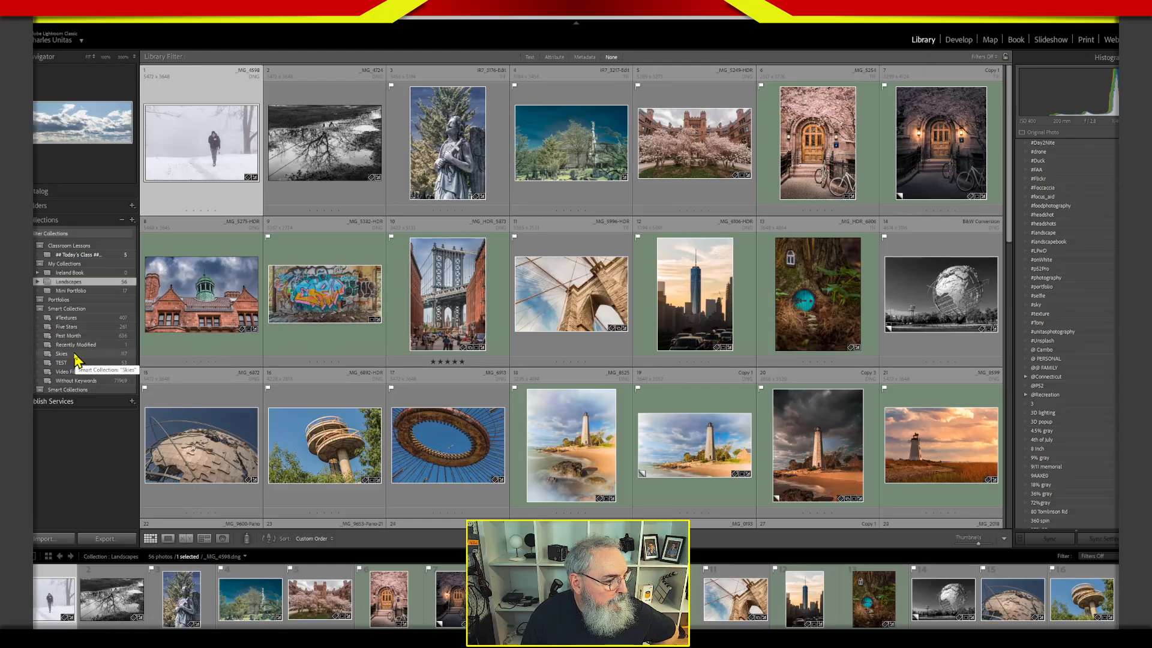
left_click(39, 300)
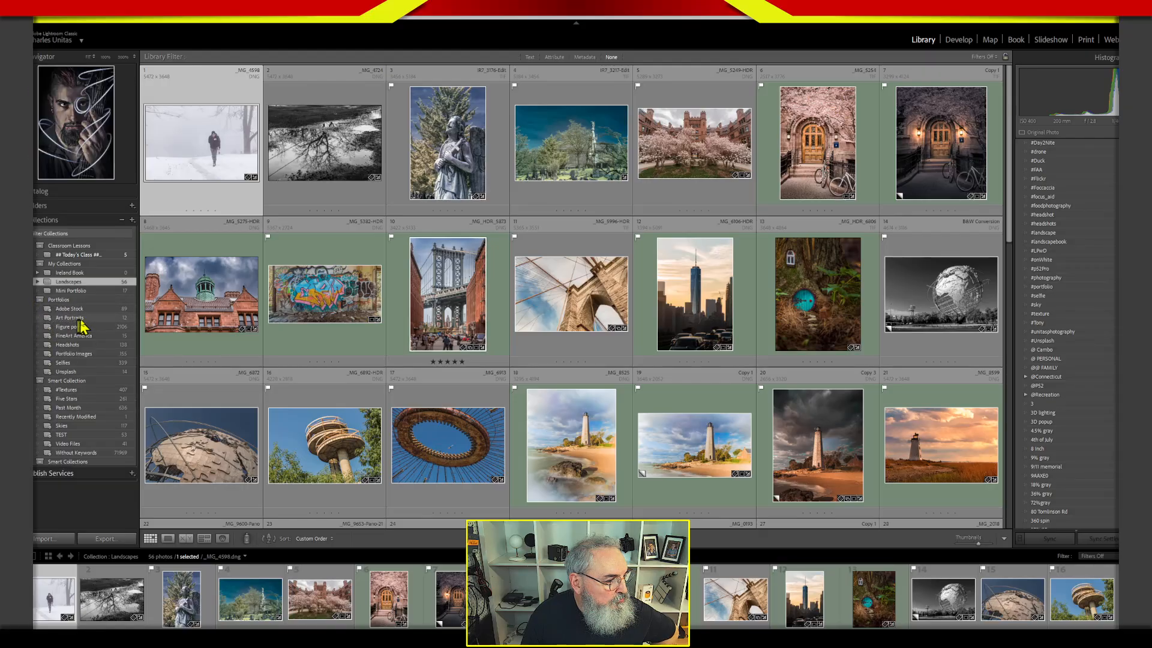
left_click(91, 318)
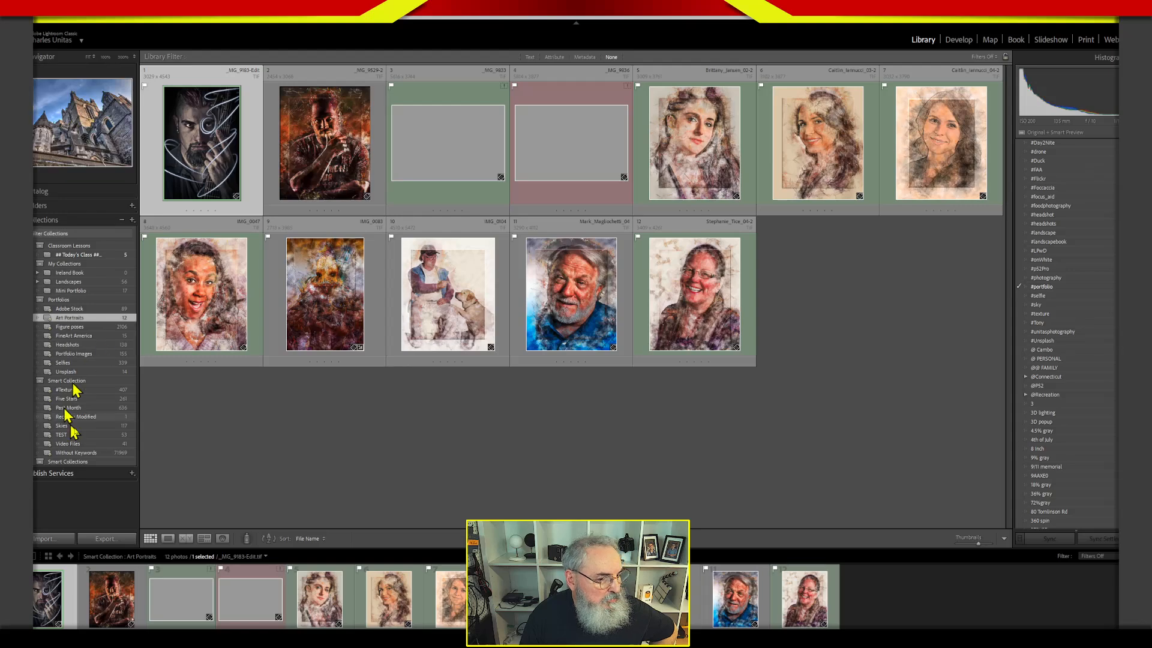
View the Selfies, Unsplash, Art Portraits and Adobe Stock smart collections in the Portfolios set.
left_click(633, 450)
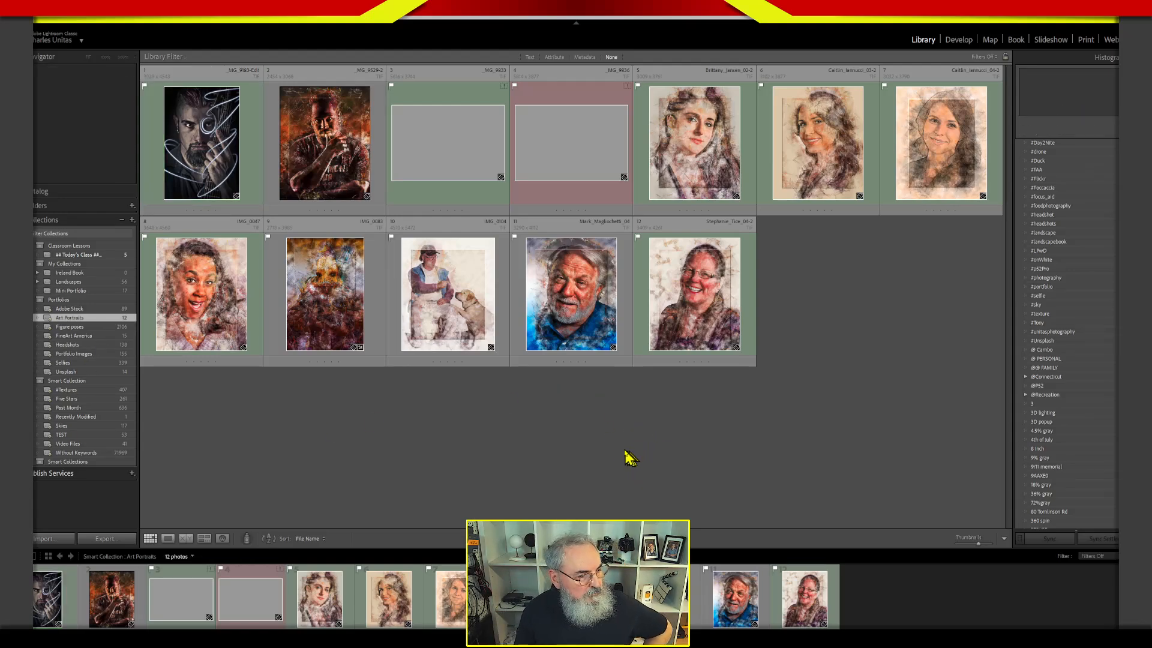
left_click(99, 363)
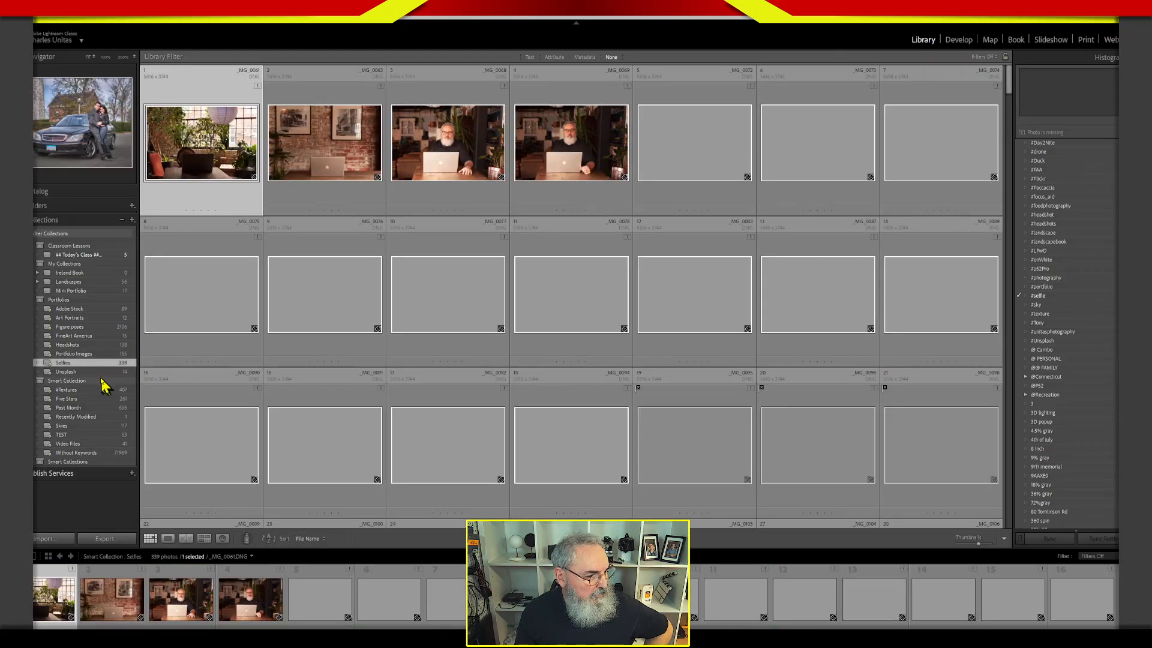
left_click(109, 373)
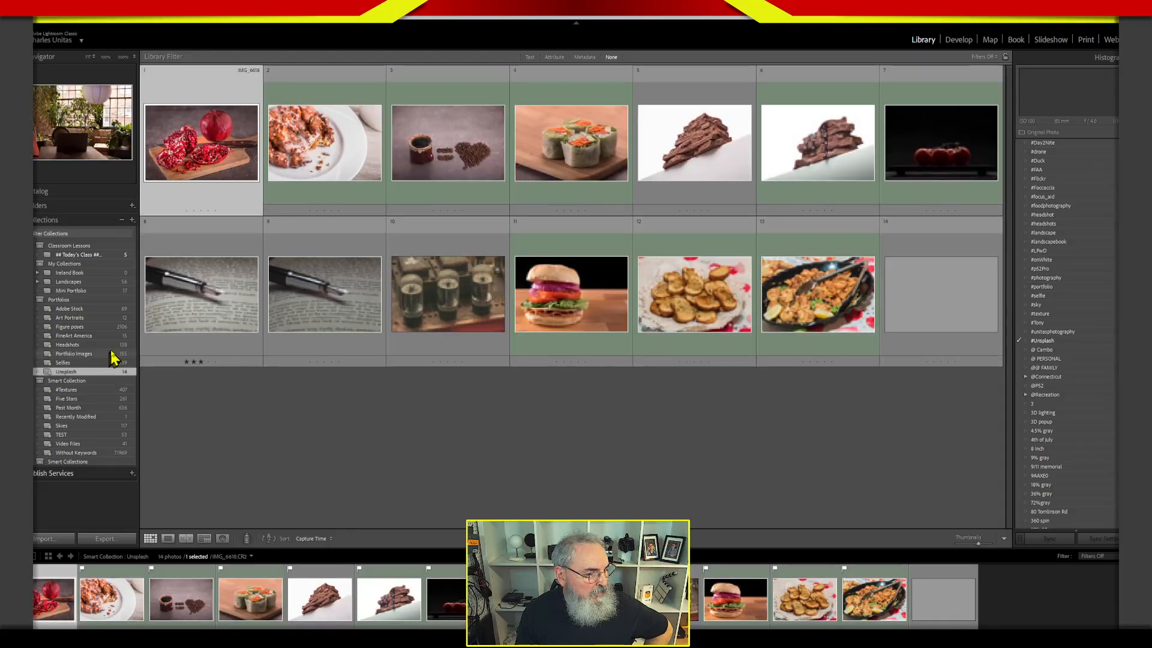
left_click(105, 318)
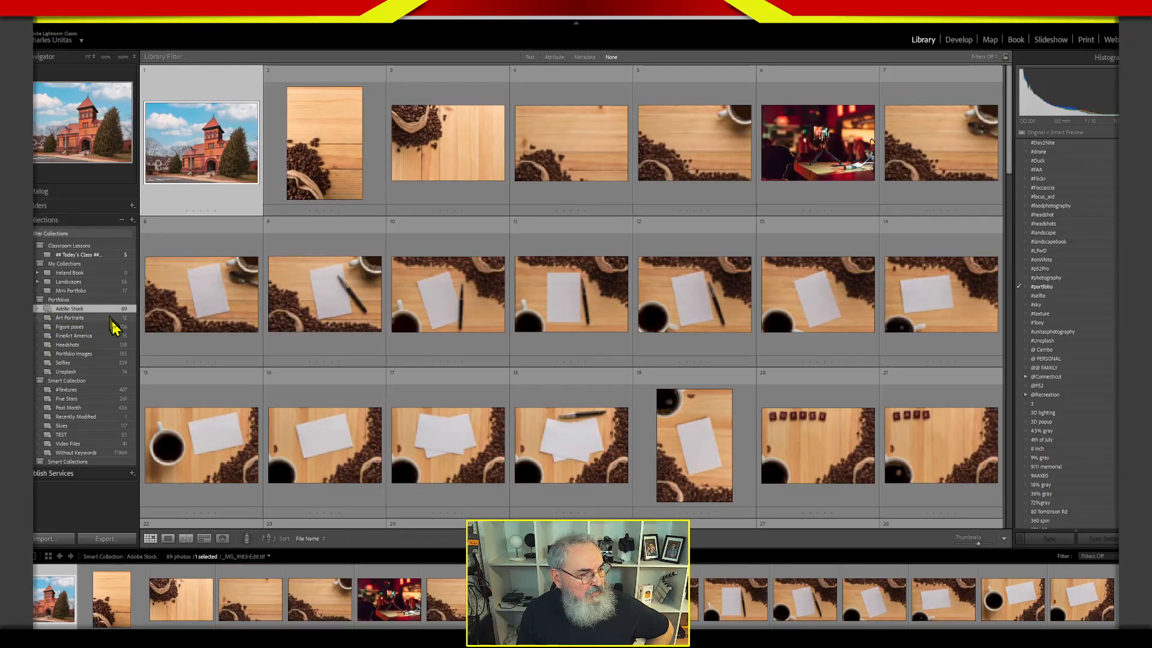
left_click(111, 308)
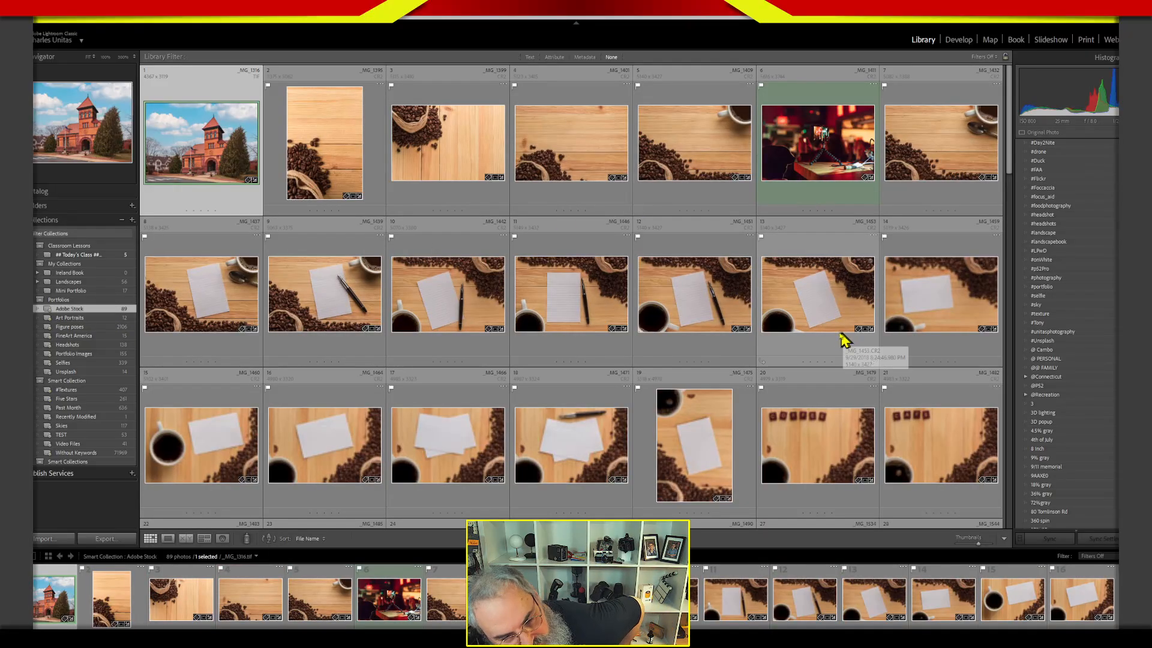
View the Figure poses and Headshots smart collections in the Portfolios set, ending on FineArt America.
left_click(76, 328)
left_click(79, 337)
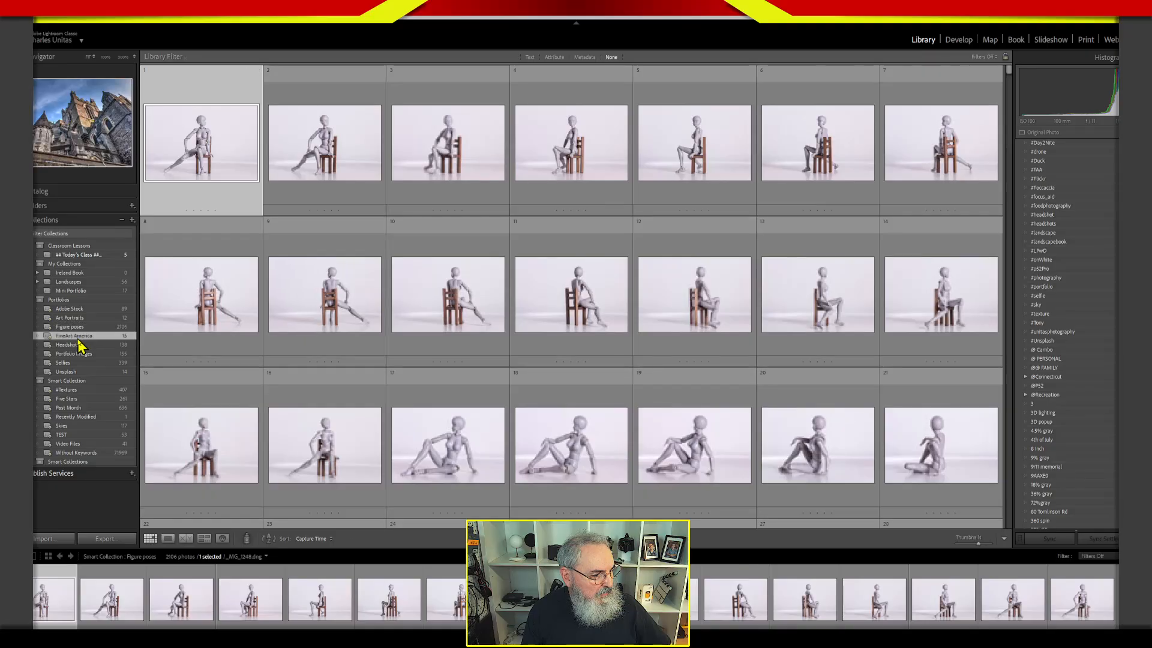
left_click(79, 345)
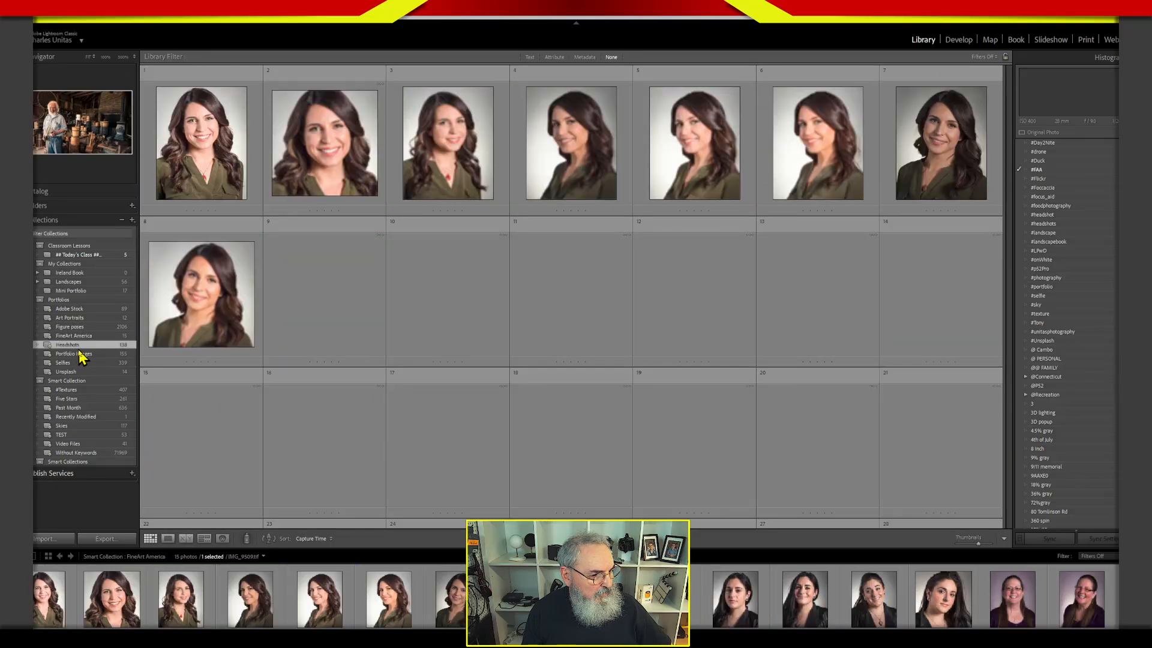
left_click(79, 337)
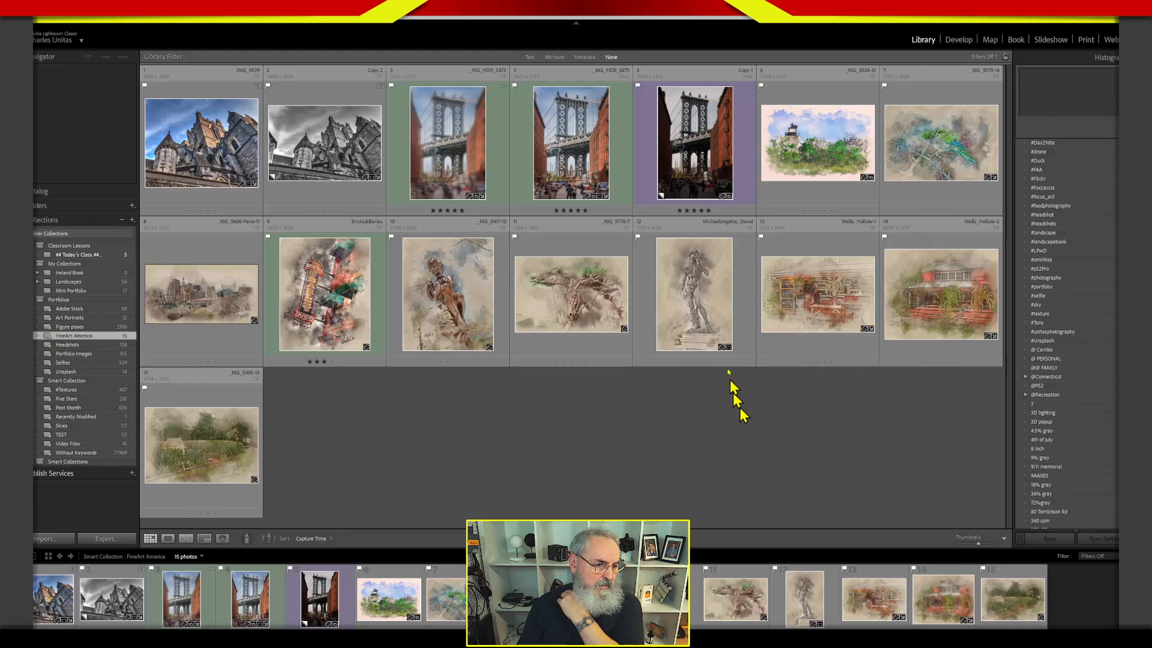
View the statue artwork Michaelangelos_David.tif in the Develop module with the Basic adjustments collapsed, and return to the Library.
left_click(712, 299)
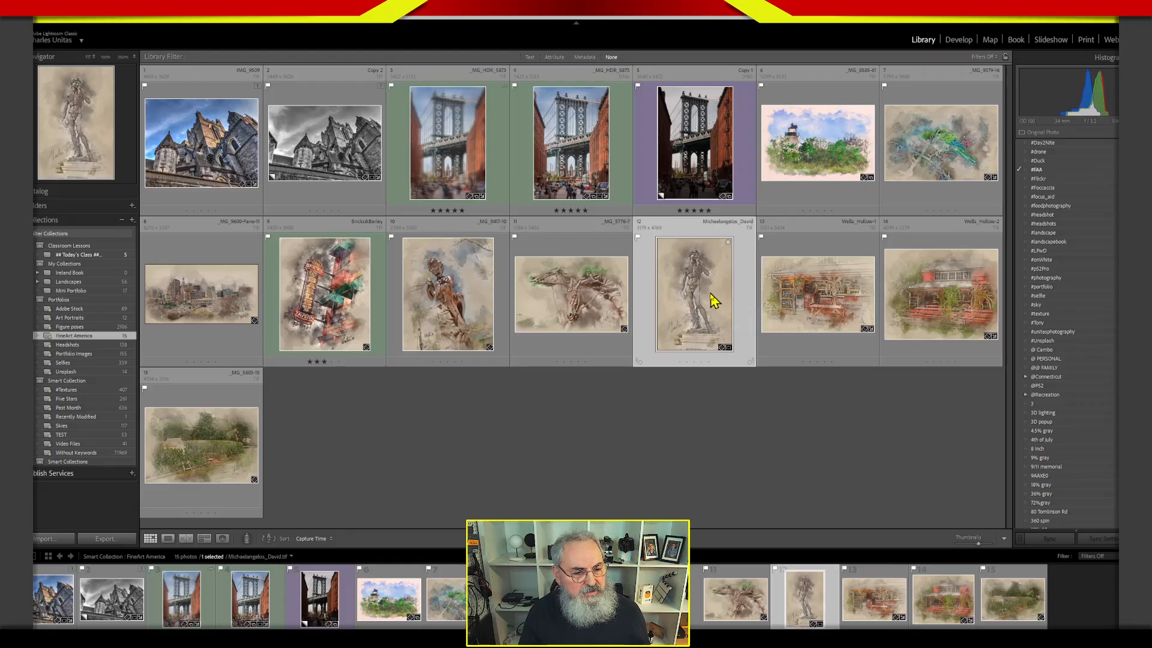
key("d")
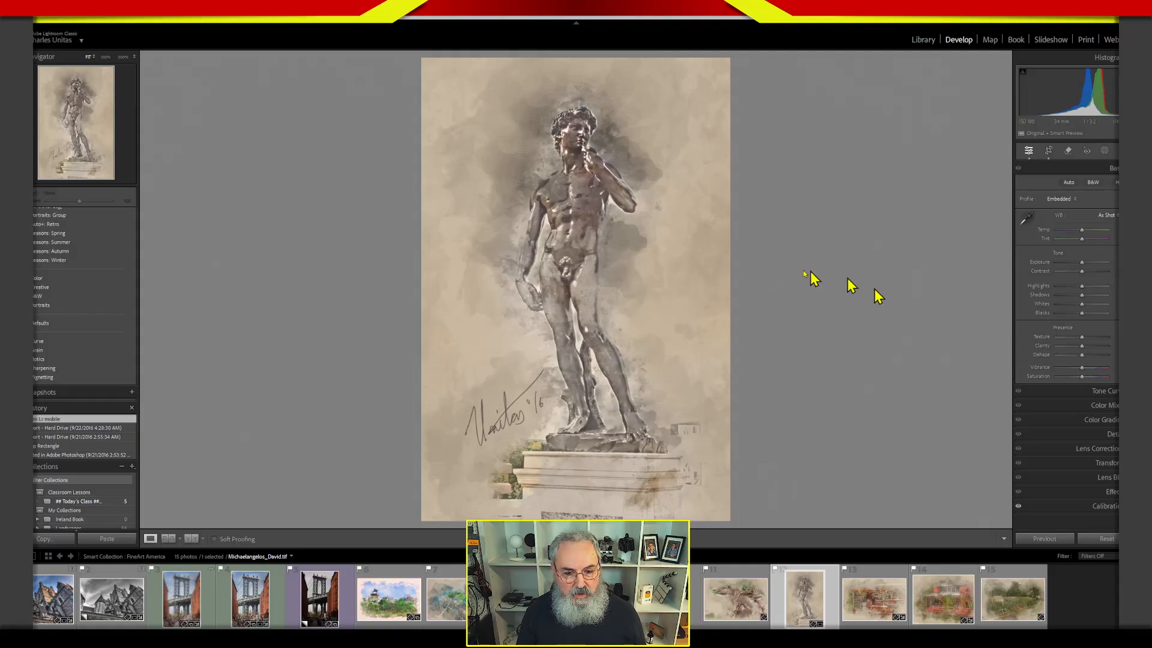
left_click(1106, 170)
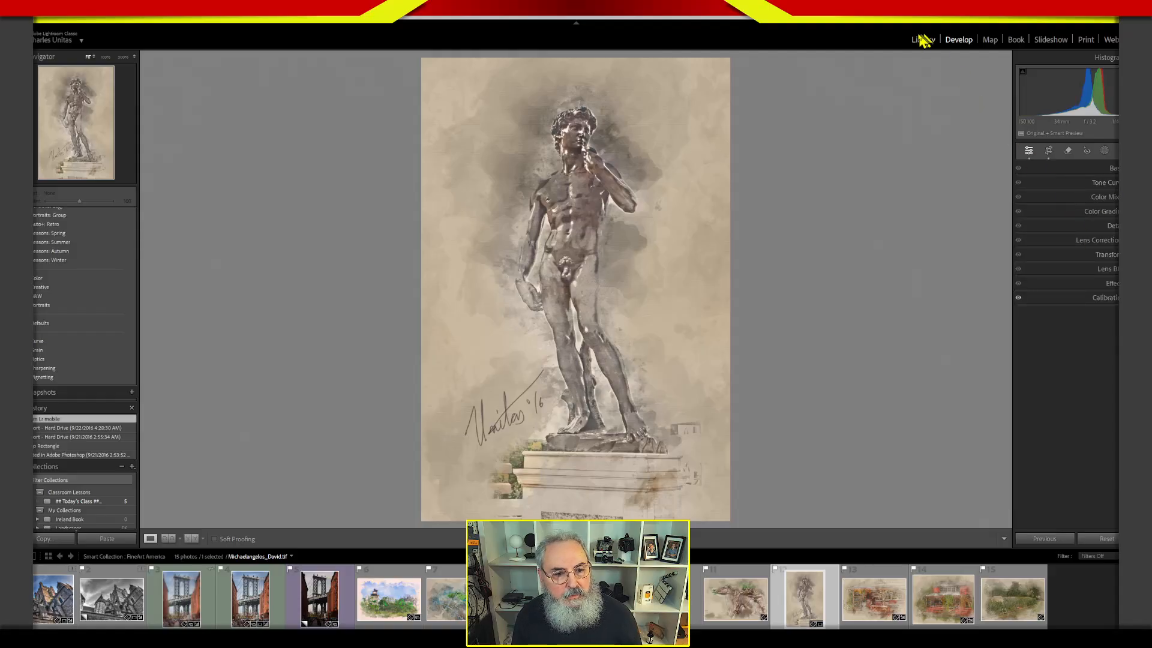
left_click(924, 39)
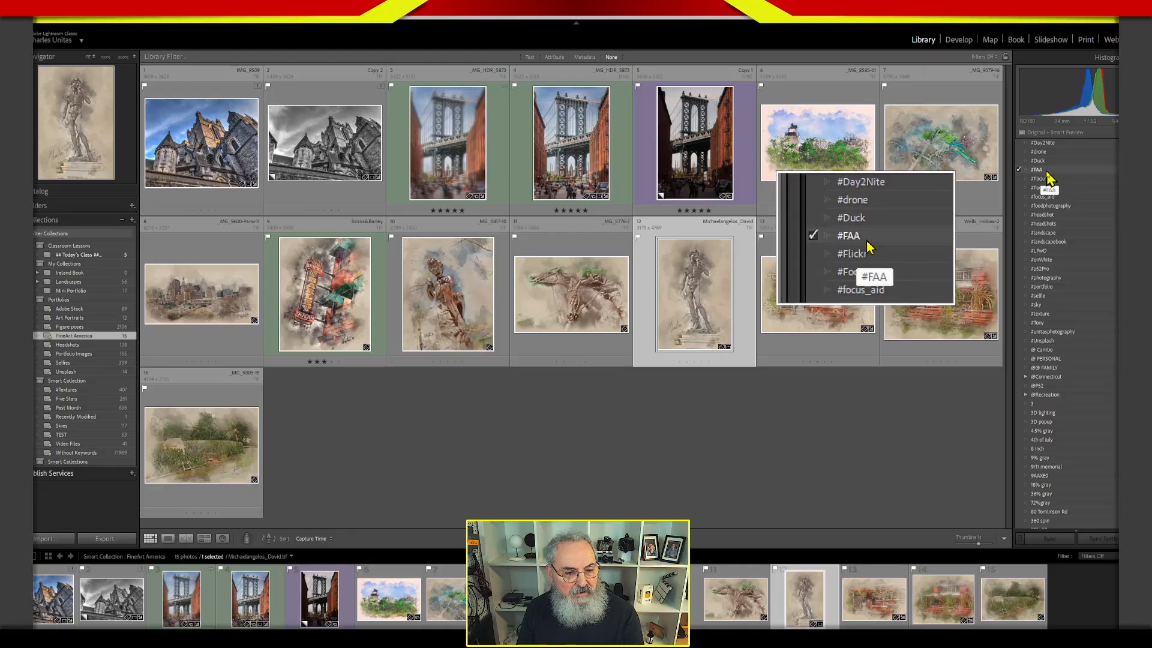
key("alt")
left_click(1032, 450)
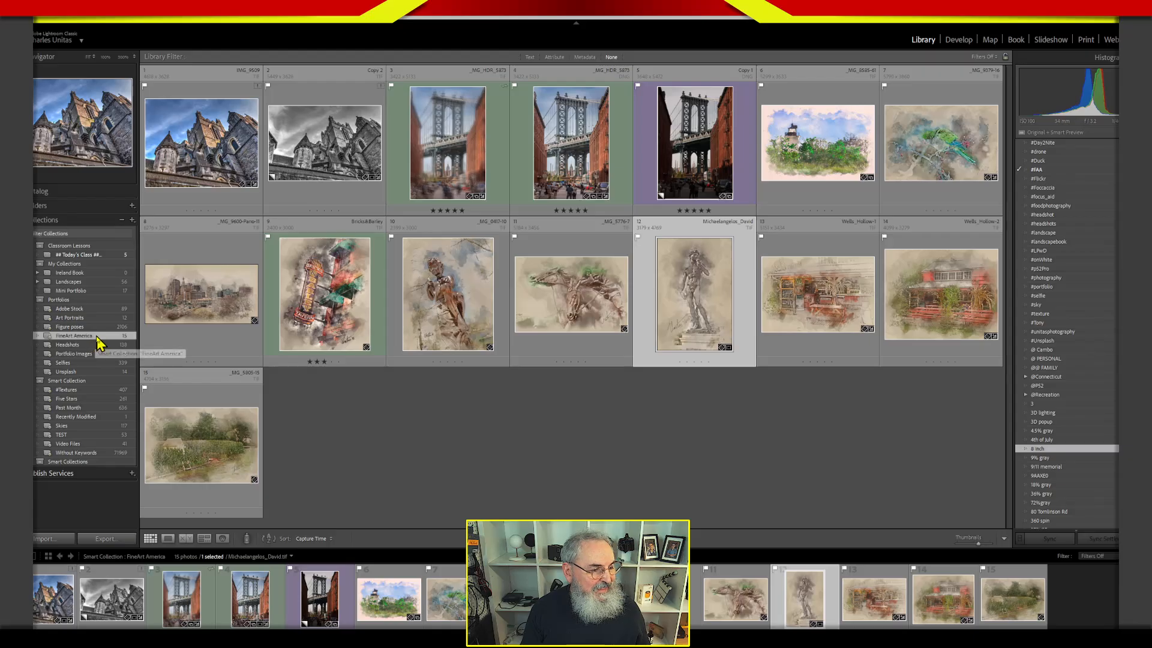
left_click(537, 477)
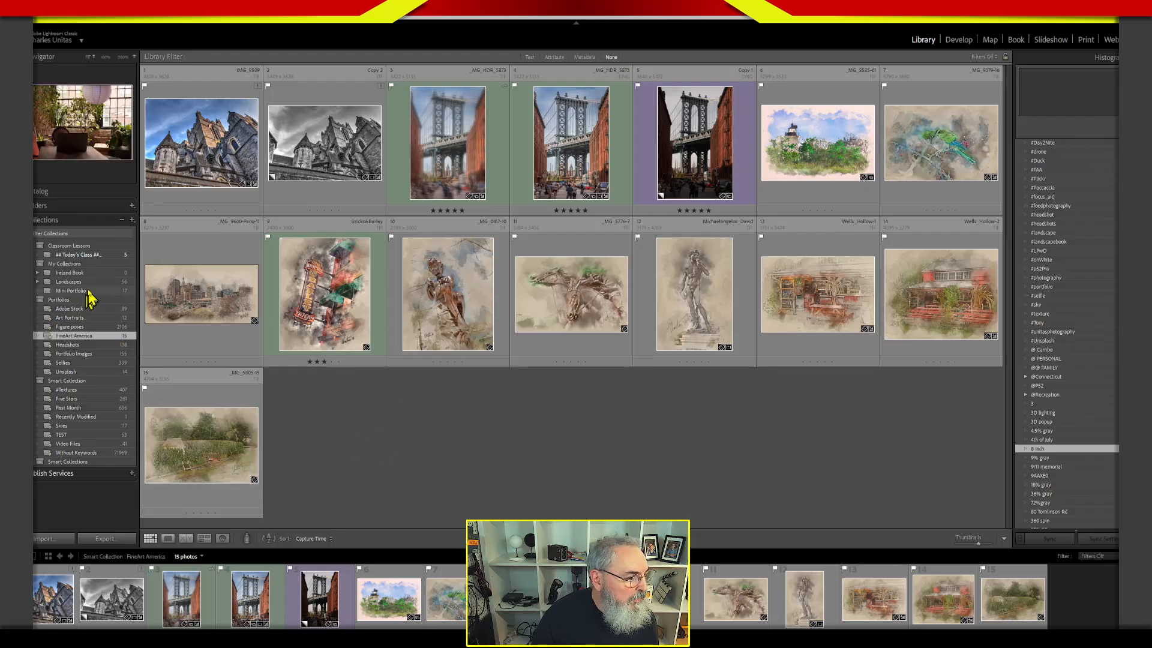
View the Ireland Book collection with its Ireland book, and expand the Landscapes collection to view its saved Landscapes book.
left_click(82, 274)
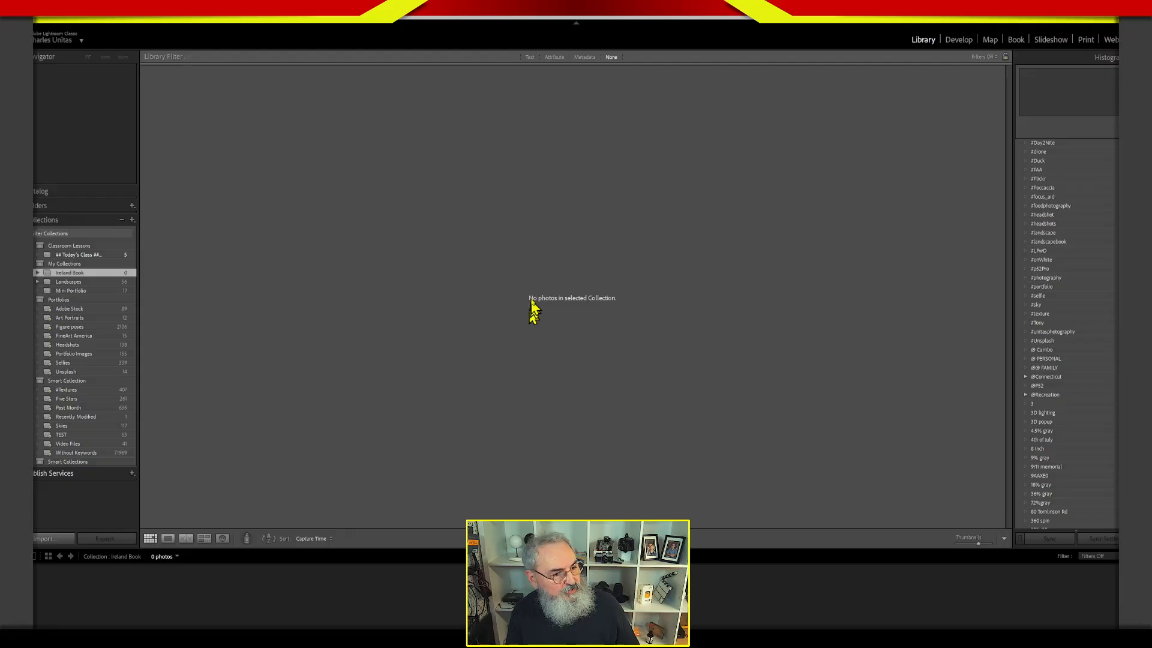
left_click(60, 283)
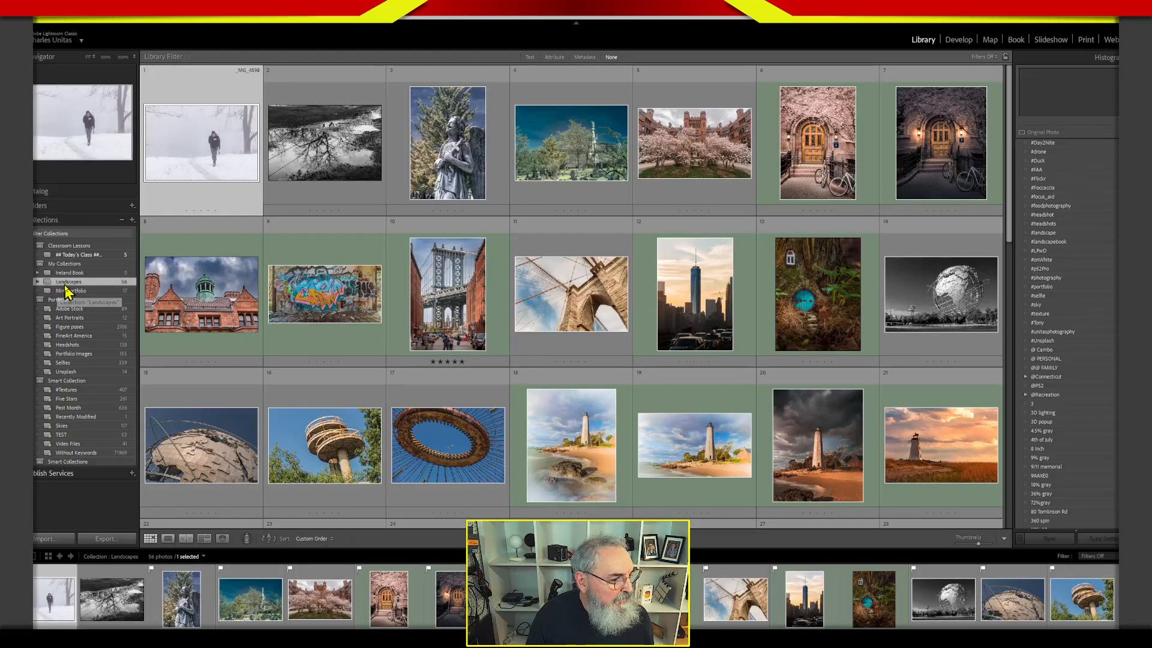
left_click(46, 281)
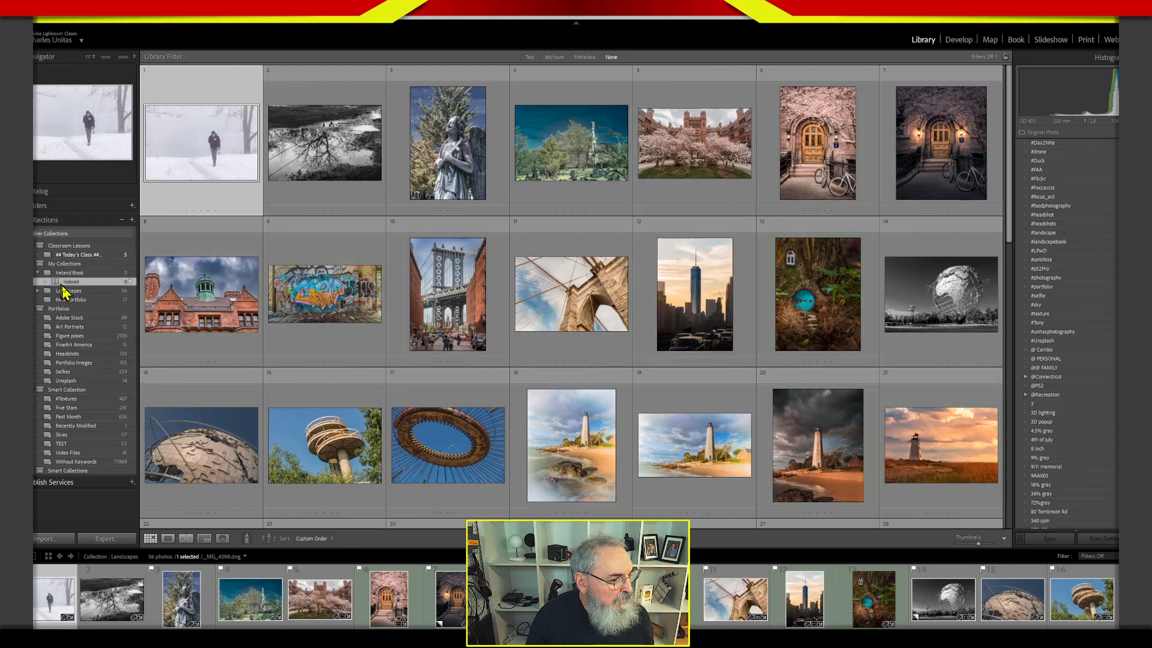
left_click(38, 273)
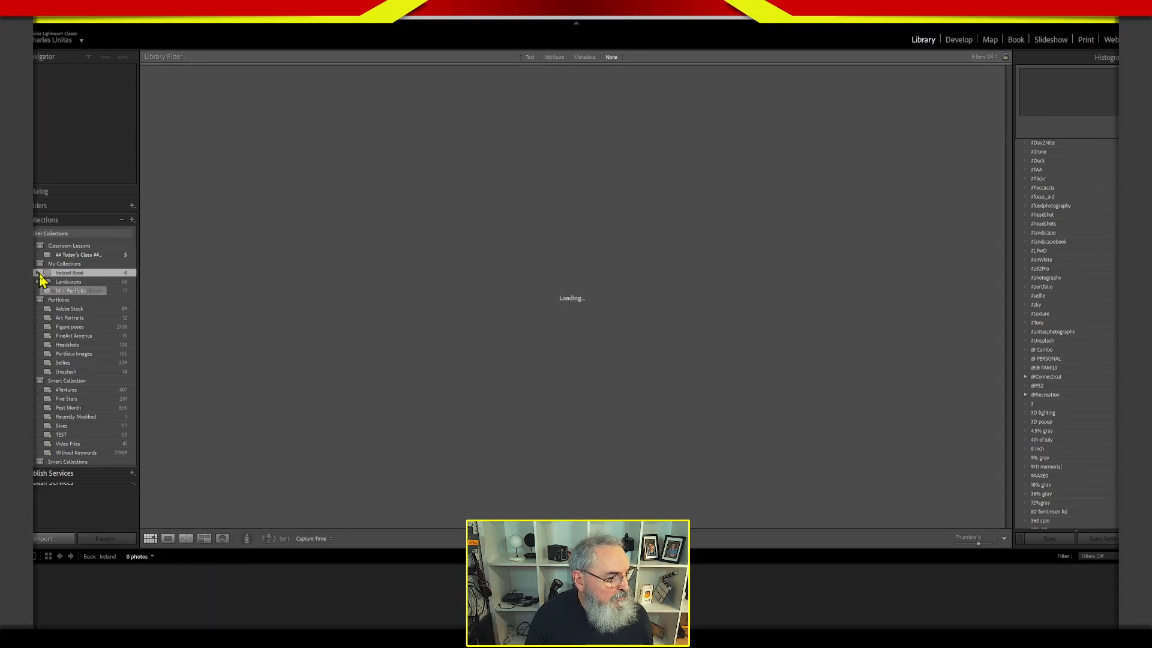
left_click(39, 283)
left_click(63, 292)
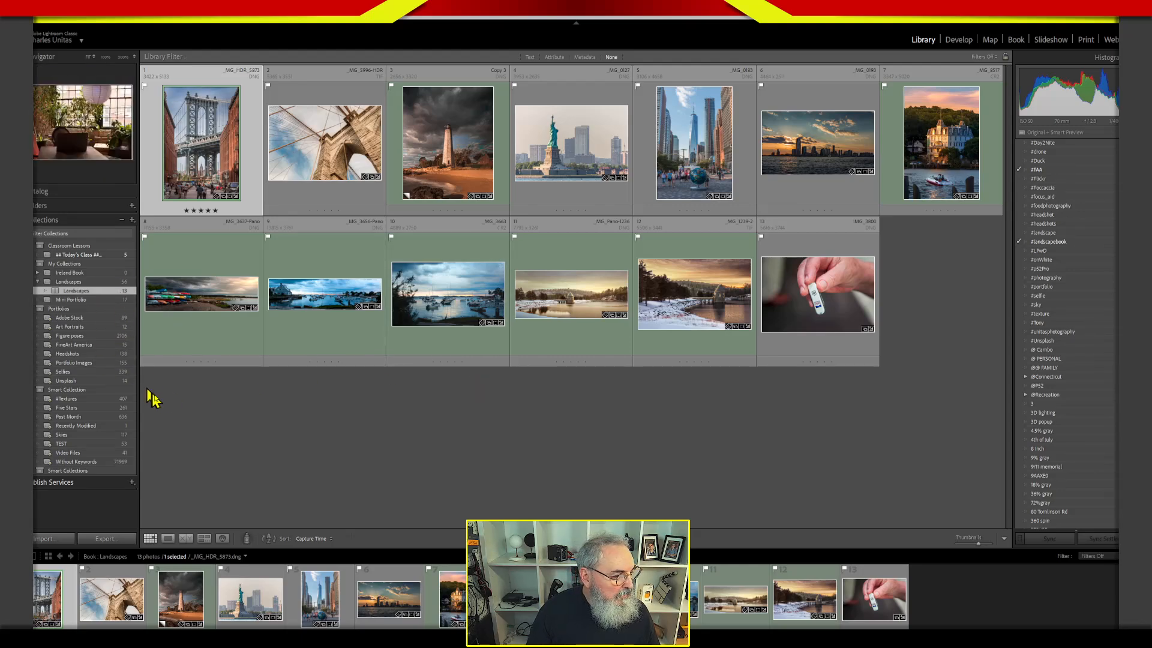
Open the 2015 folder on the Photo Storage drive and examine its stacked Brooklyn Bridge exposures and HDR versions.
left_click(64, 206)
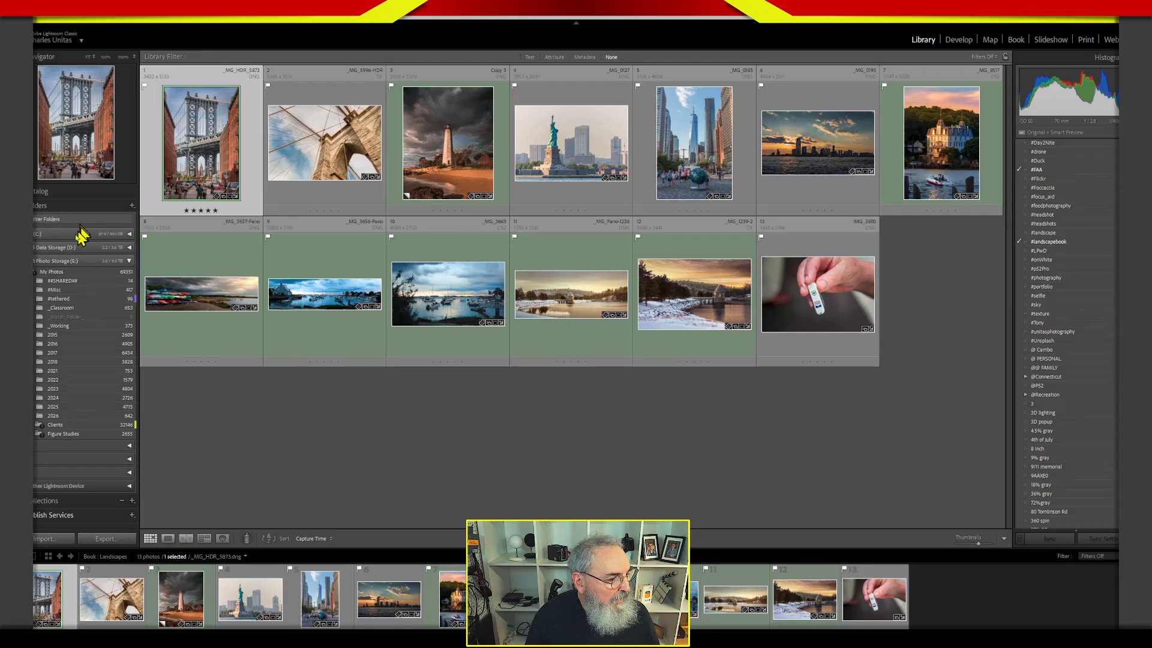
left_click(70, 334)
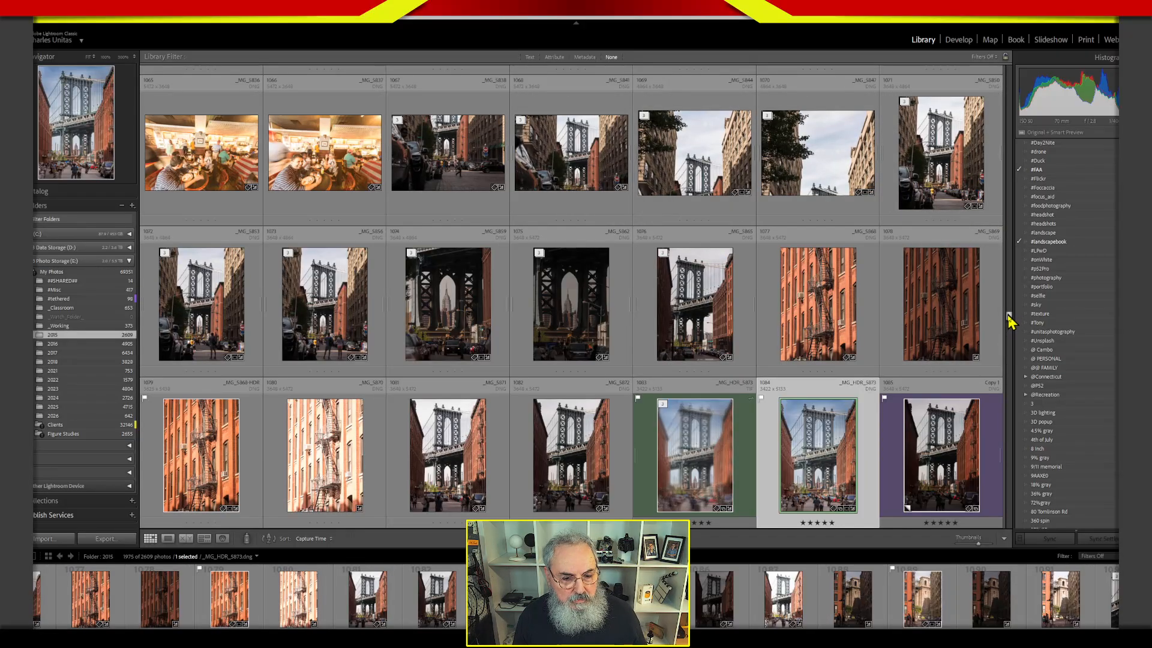
left_click_drag(1010, 322, 1012, 341)
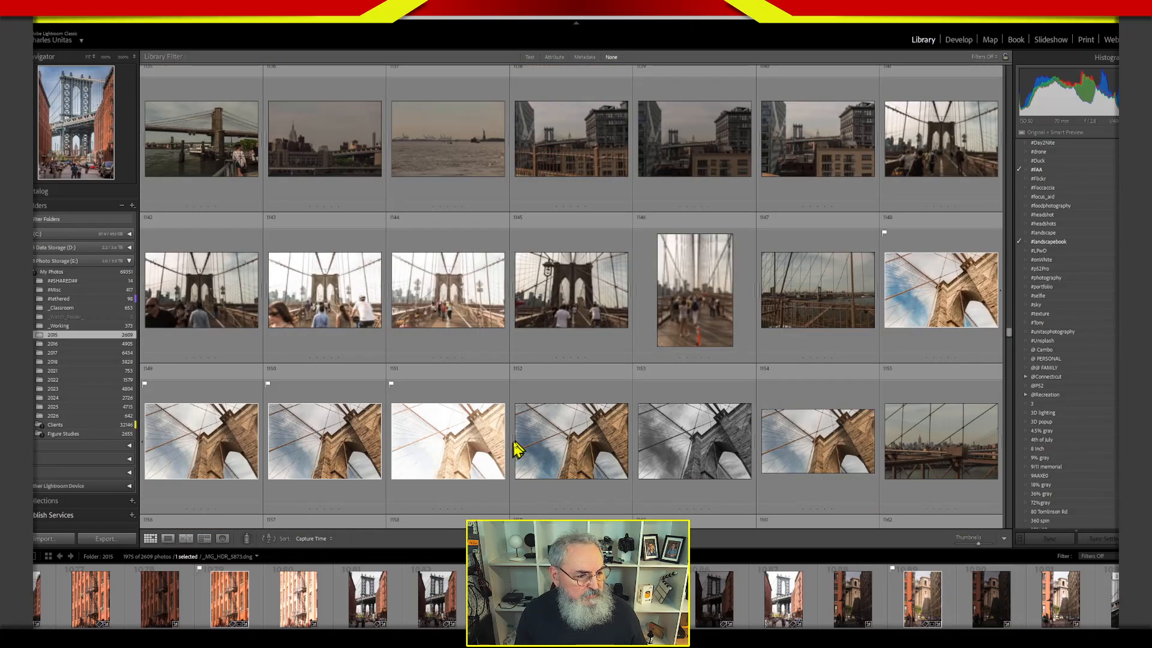
left_click(561, 454)
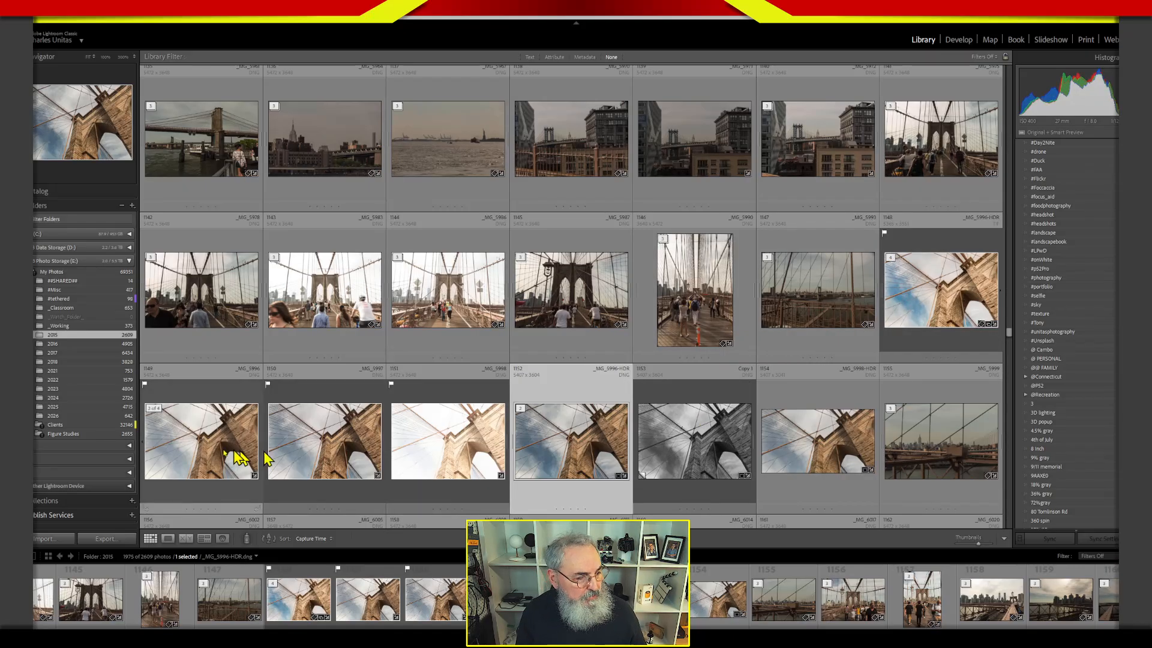
left_click(974, 318)
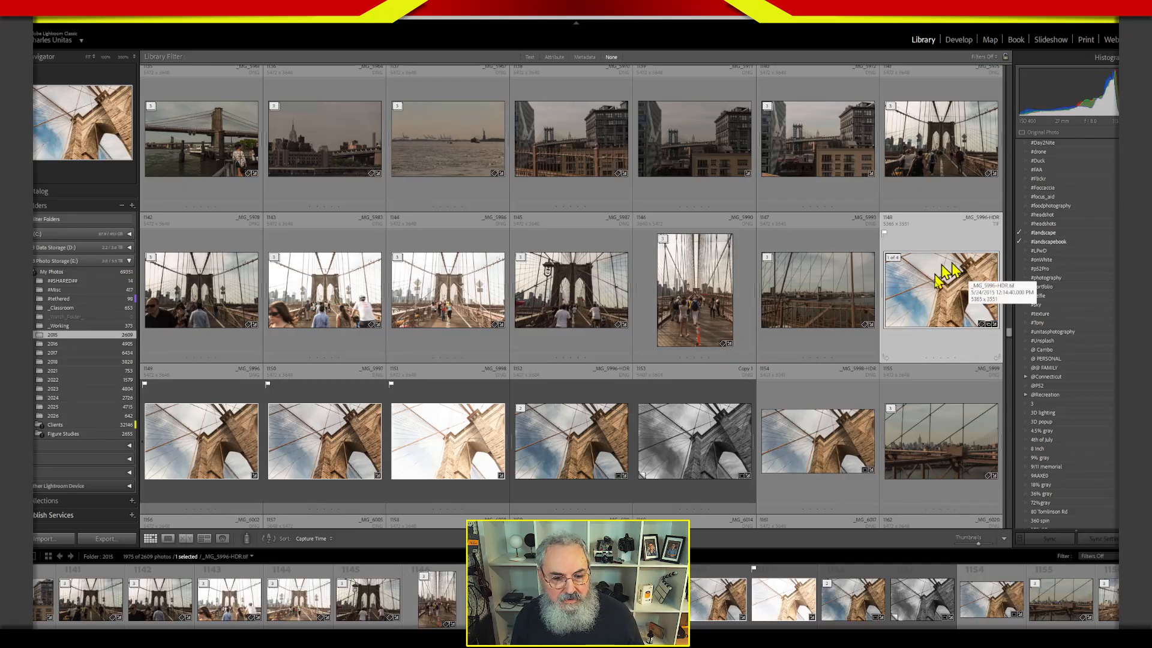
Find the rooftop water tower photo _MG_6075-HDR.dng, open it in Loupe view and assign it the #landscapebook keyword.
mouse_move(1010, 335)
left_mouse_down()
mouse_move(1011, 346)
mouse_move(998, 342)
left_mouse_up()
left_click(822, 373)
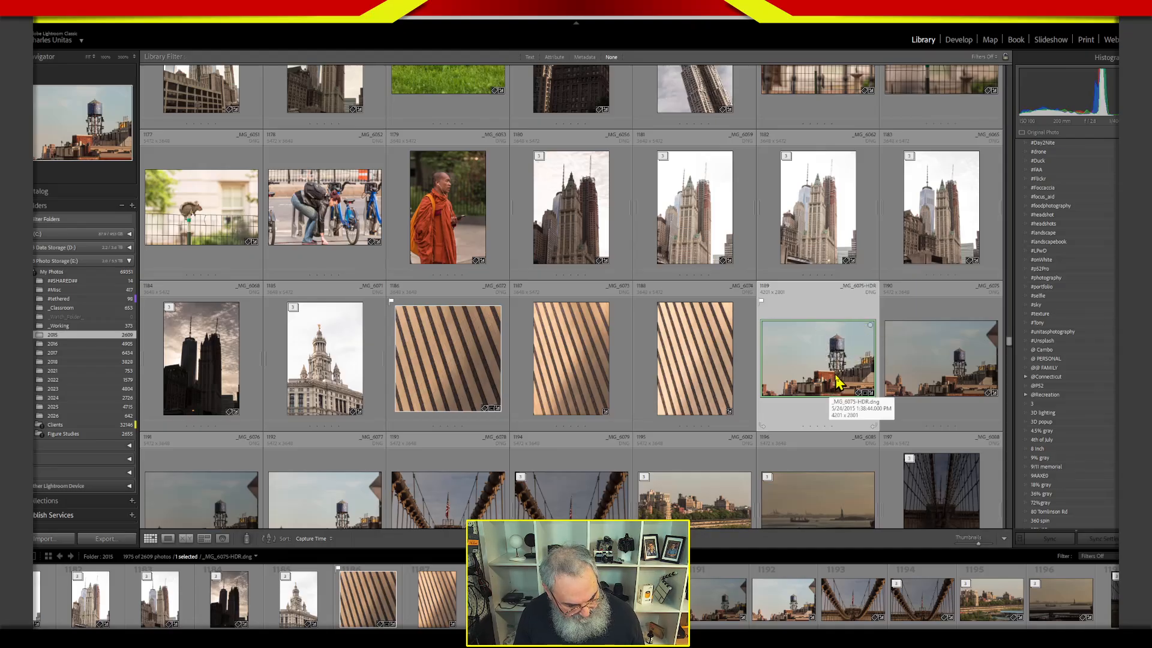
double_click(838, 381)
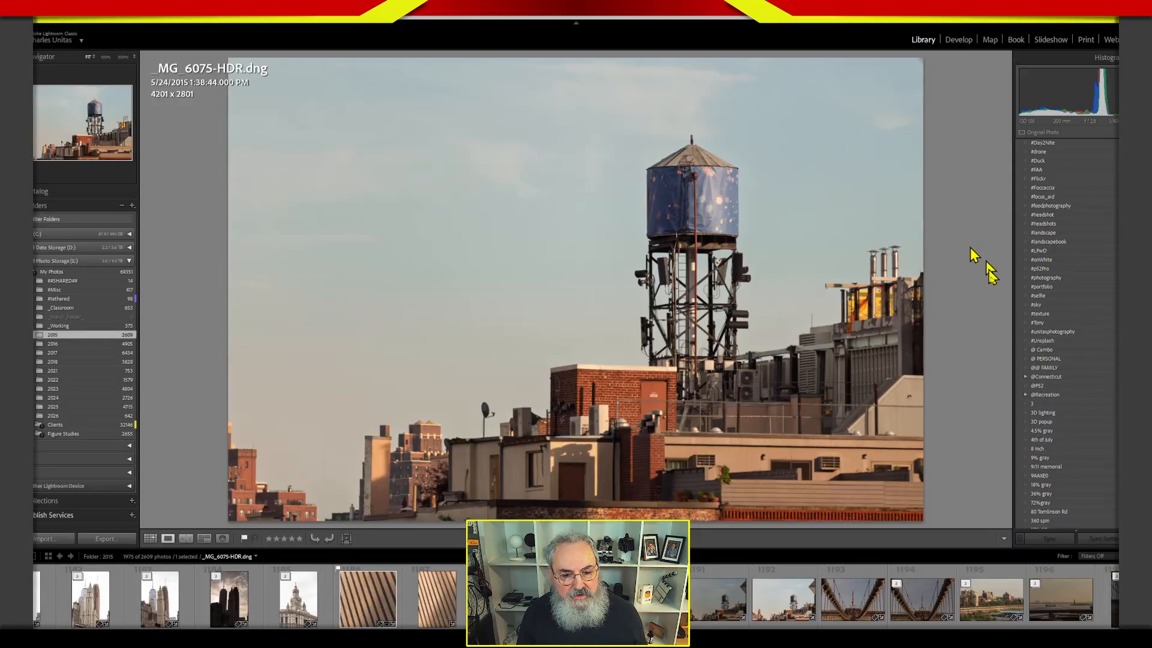
left_click(1019, 243)
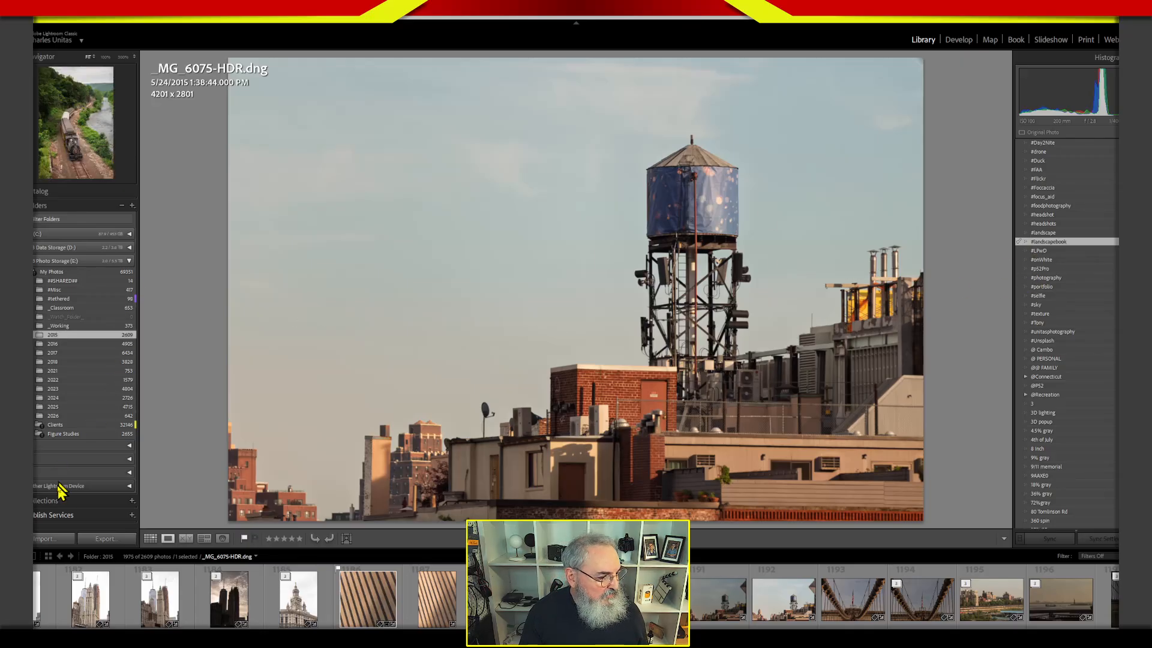
Return to the collections to view Mini Portfolio and the saved Landscapes book, and expand the Smart Collections set.
left_click(60, 502)
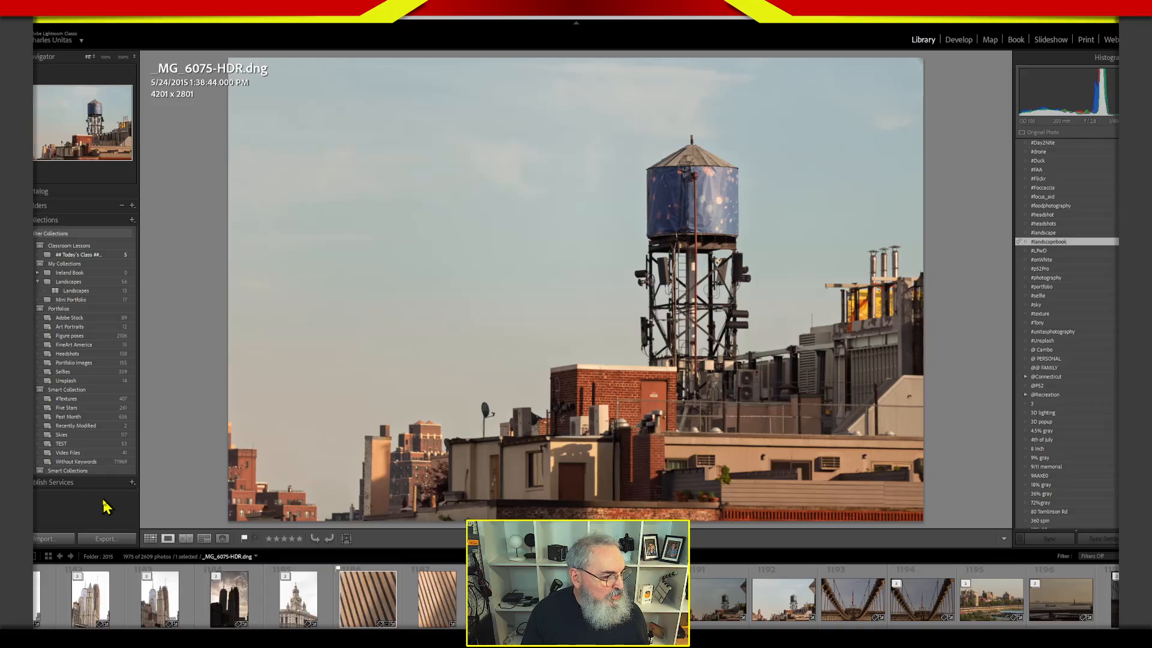
left_click(105, 300)
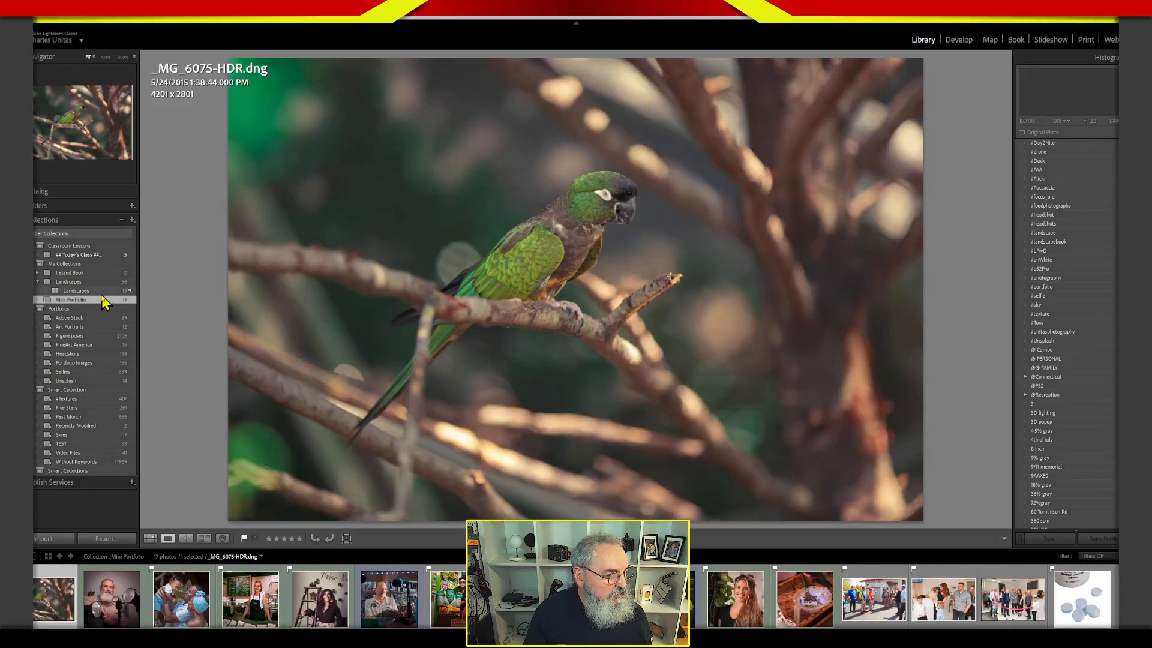
left_click(103, 291)
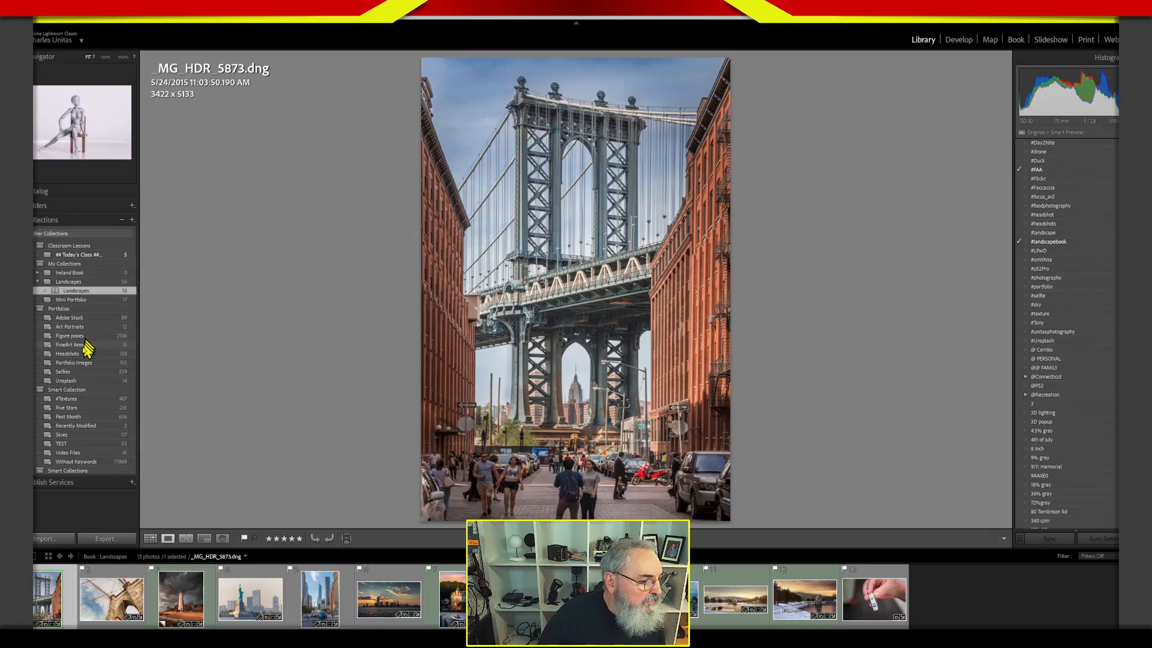
left_click(39, 470)
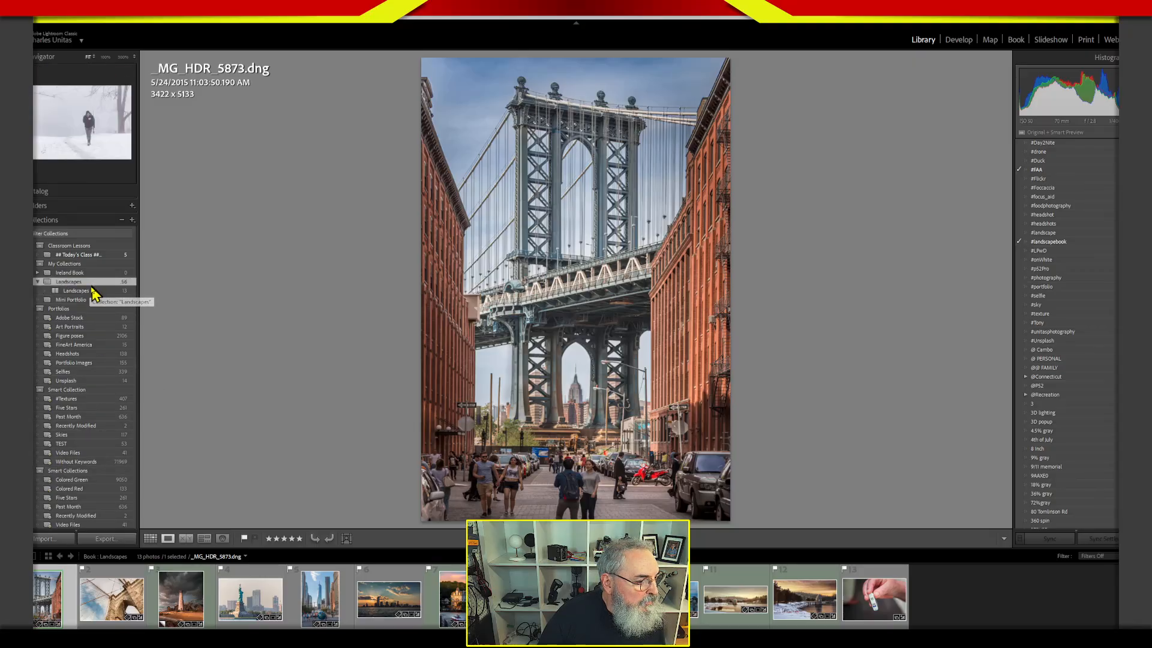
Browse the Landscapes collection in Grid view, and display the photos of the Smart Collection set.
left_click(67, 281)
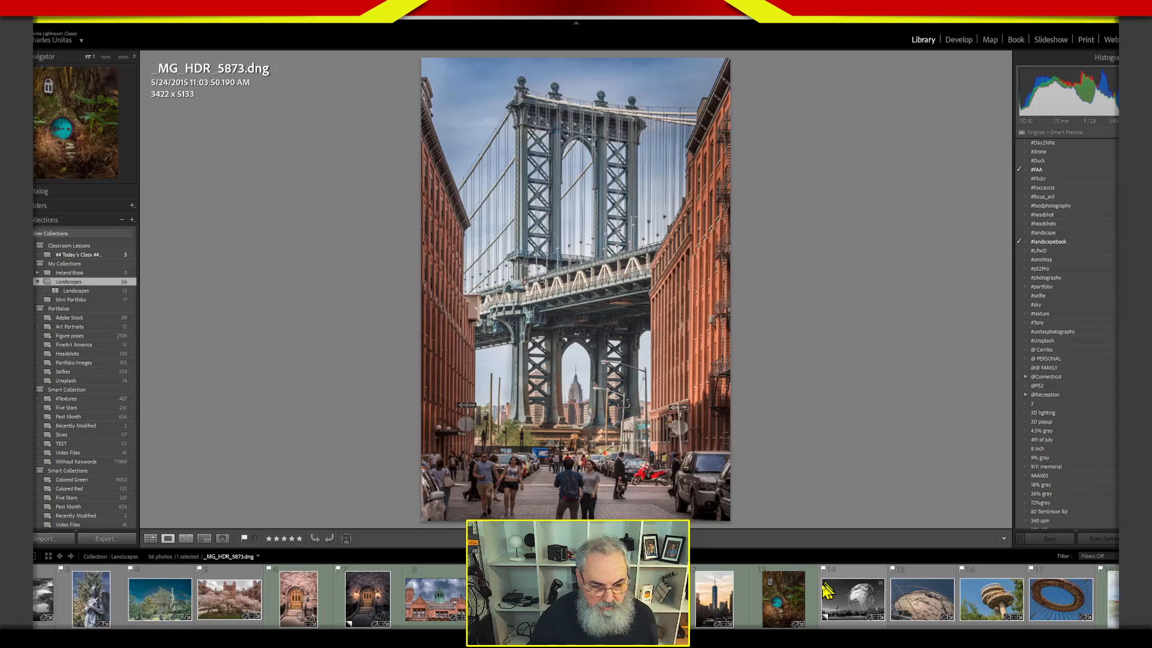
key("g")
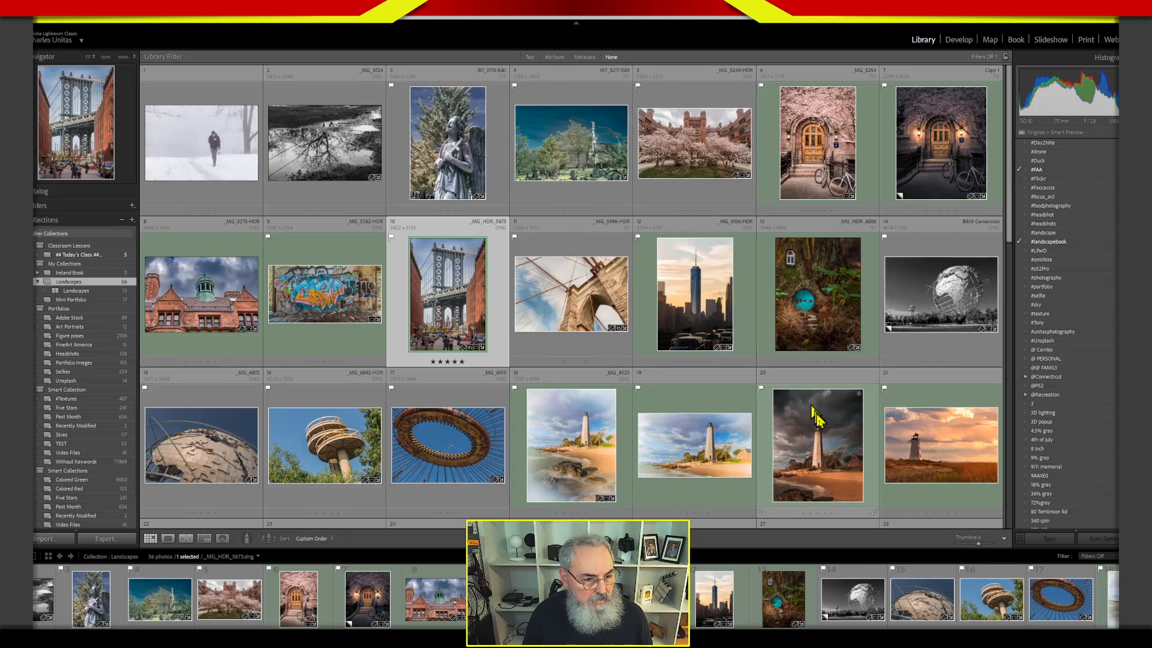
left_click_drag(1007, 236, 987, 316)
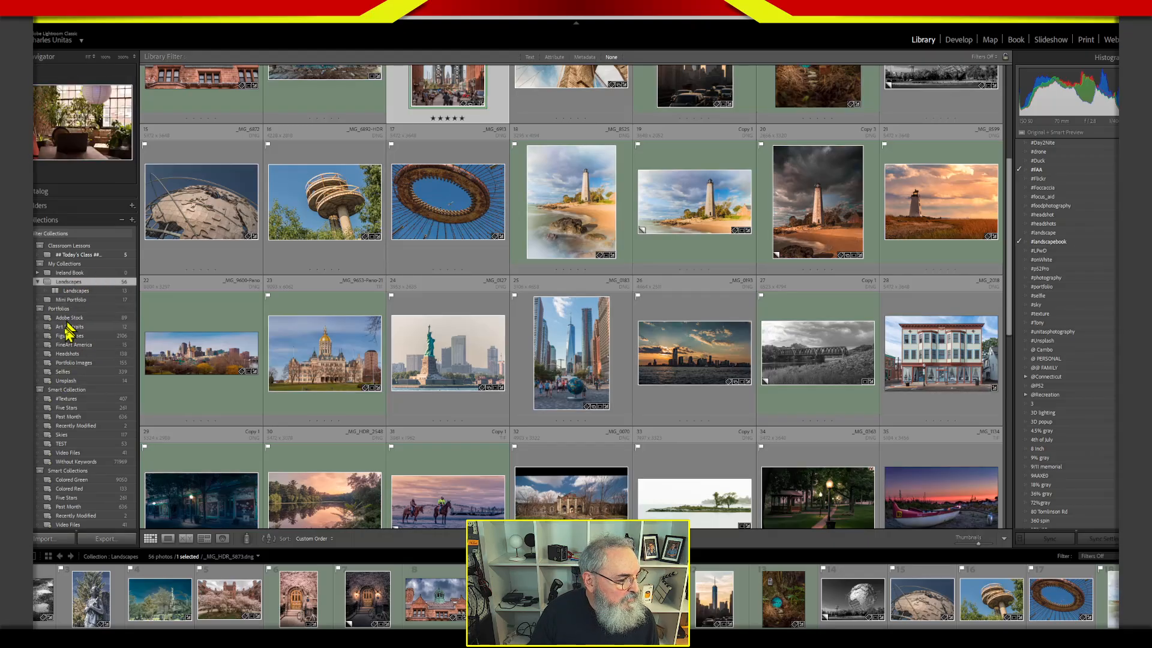
left_click(64, 391)
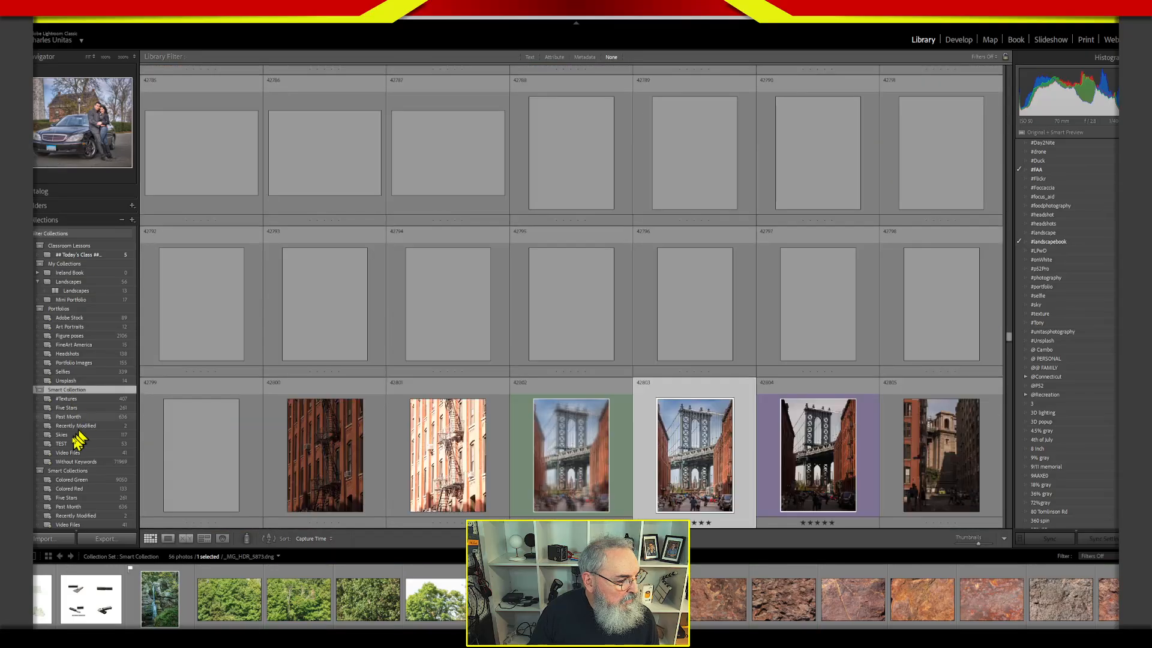
Edit the TEST smart collection to match keywords containing #landscapebook, remove its label color rule, and save it.
double_click(74, 443)
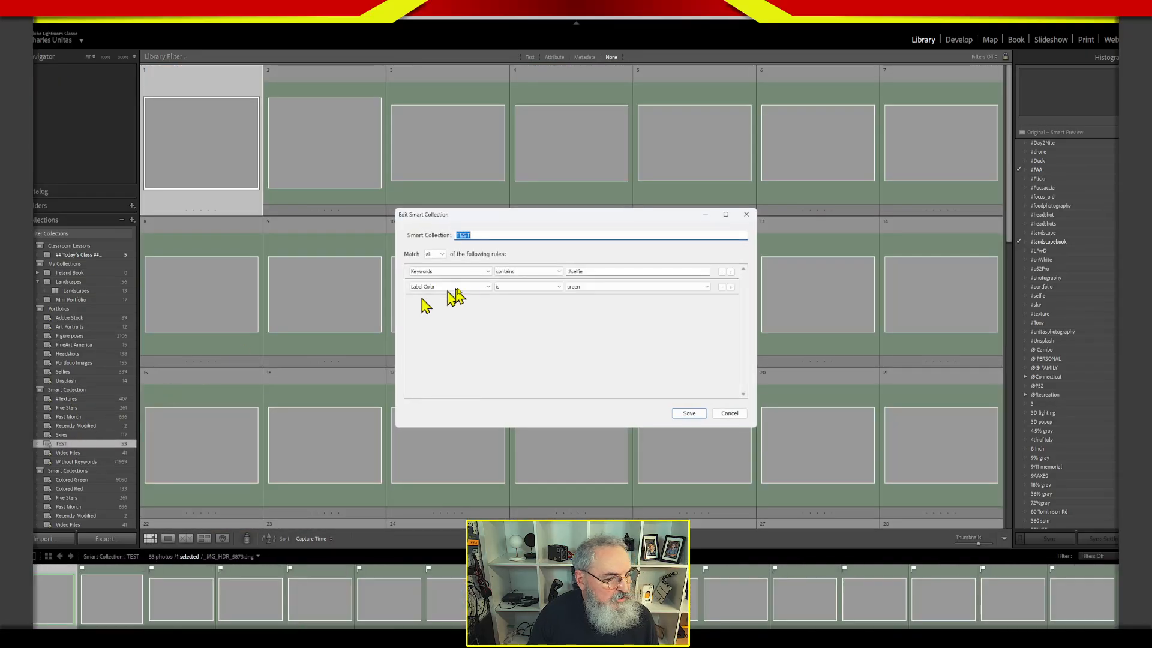
left_click(590, 288)
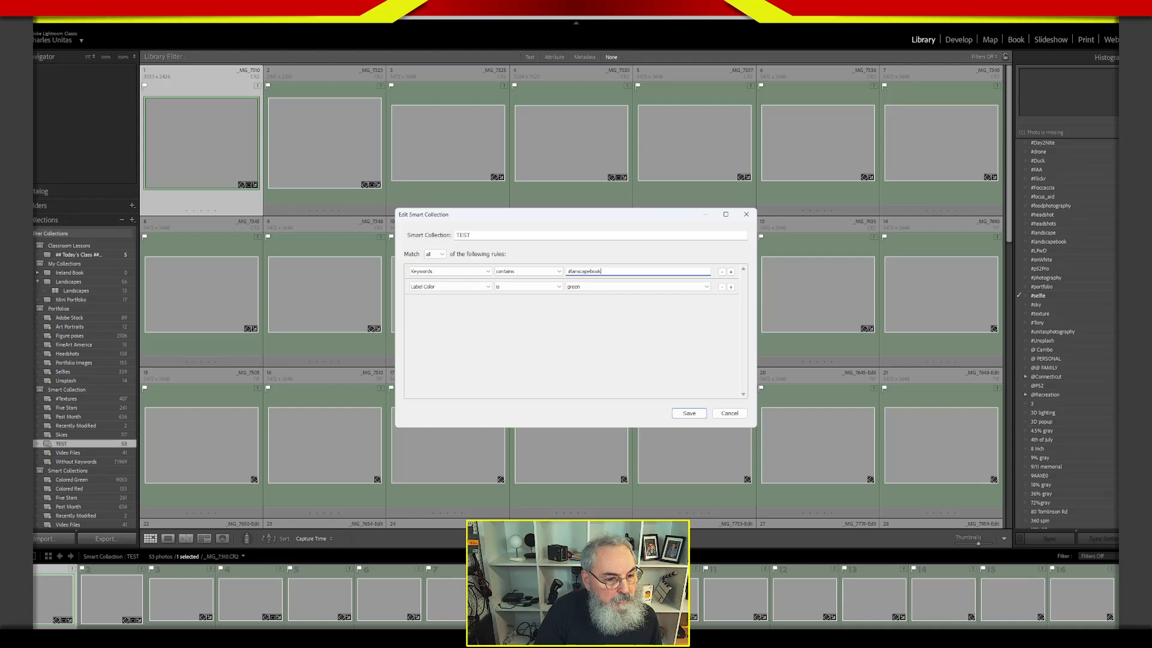
left_click(580, 271)
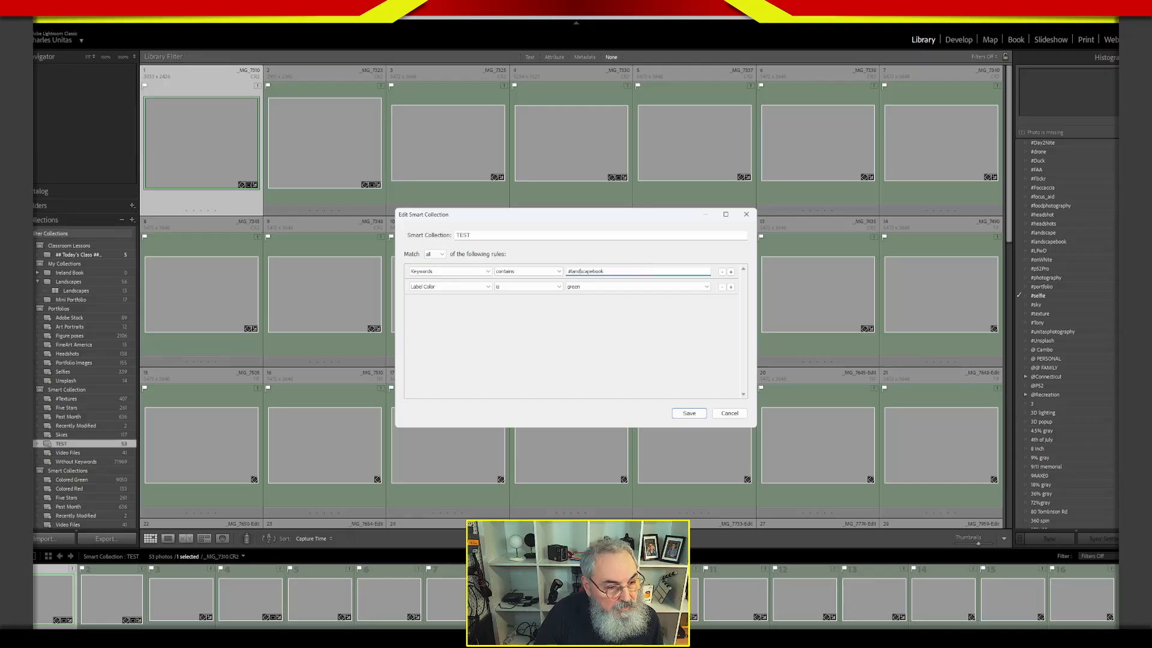
left_click(721, 286)
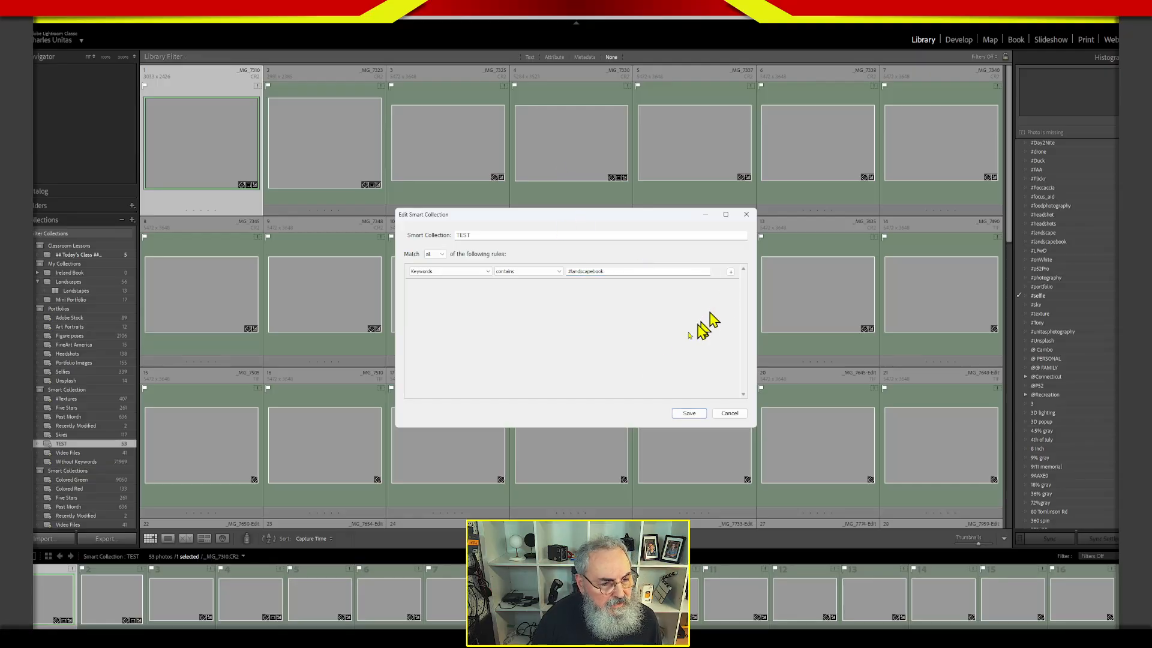
left_click(701, 414)
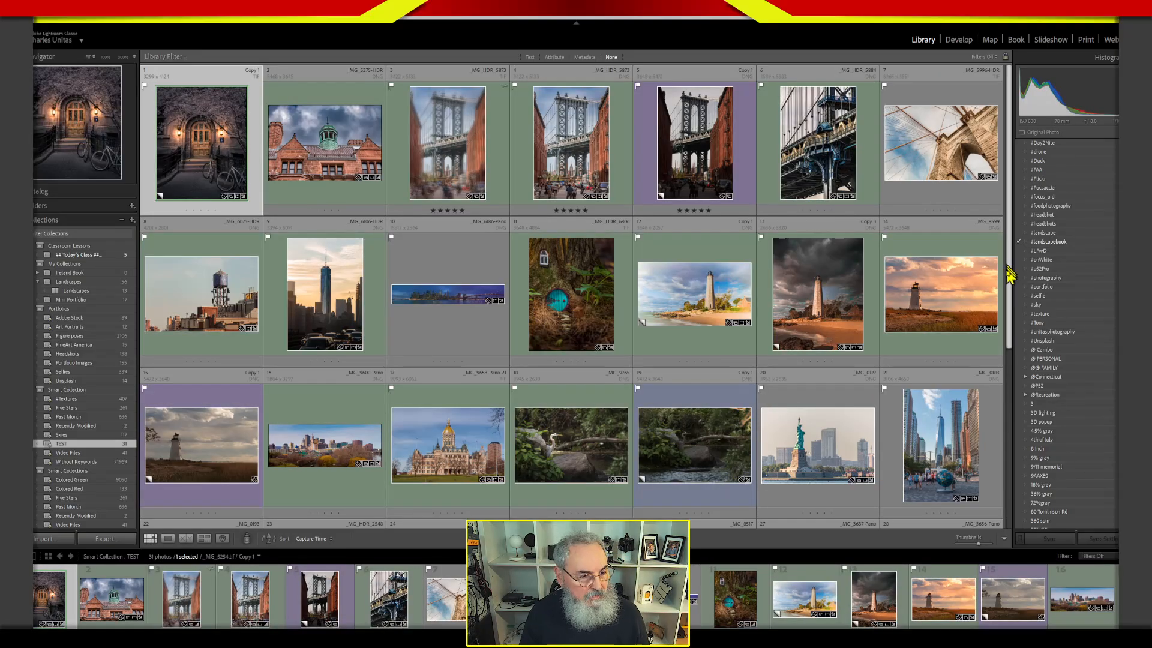
Find the rooftop water tower photo in the TEST collection, view it in Develop, and remove its #landscapebook keyword in the Library grid.
left_click_drag(1007, 257, 1004, 329)
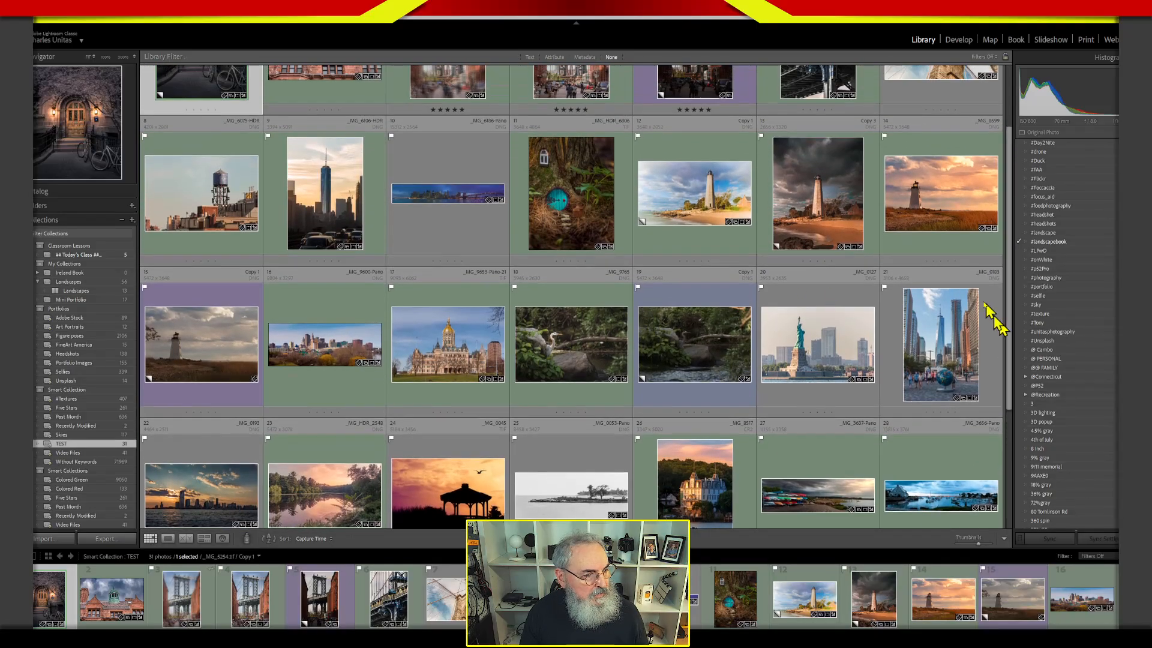
left_click(189, 172)
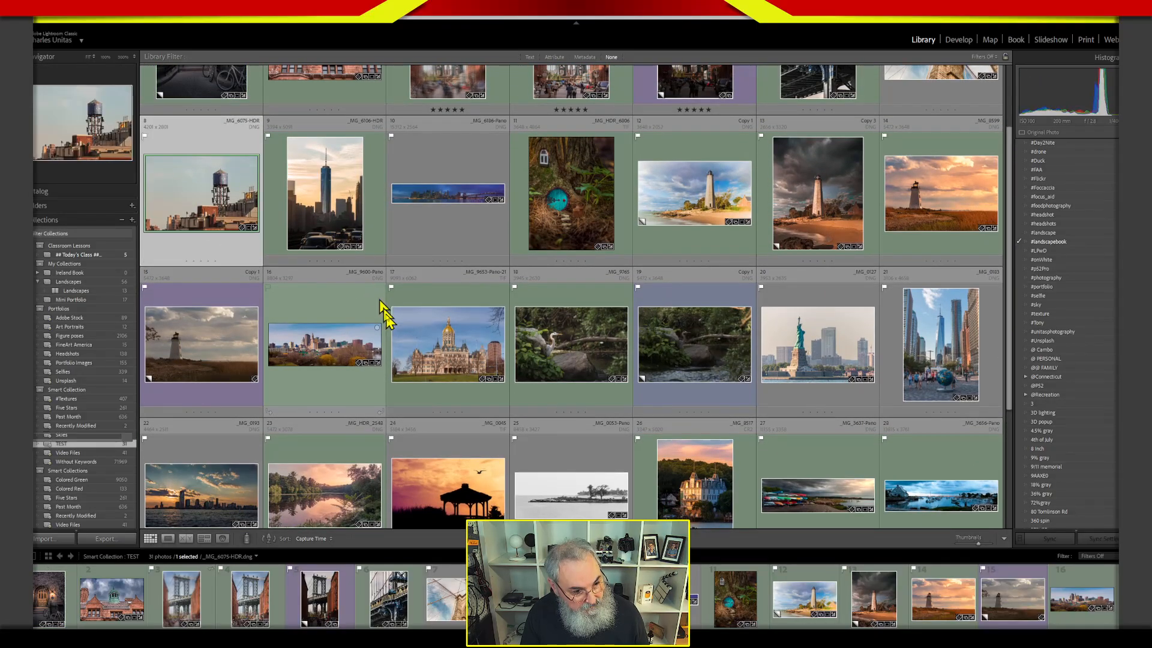
key("d")
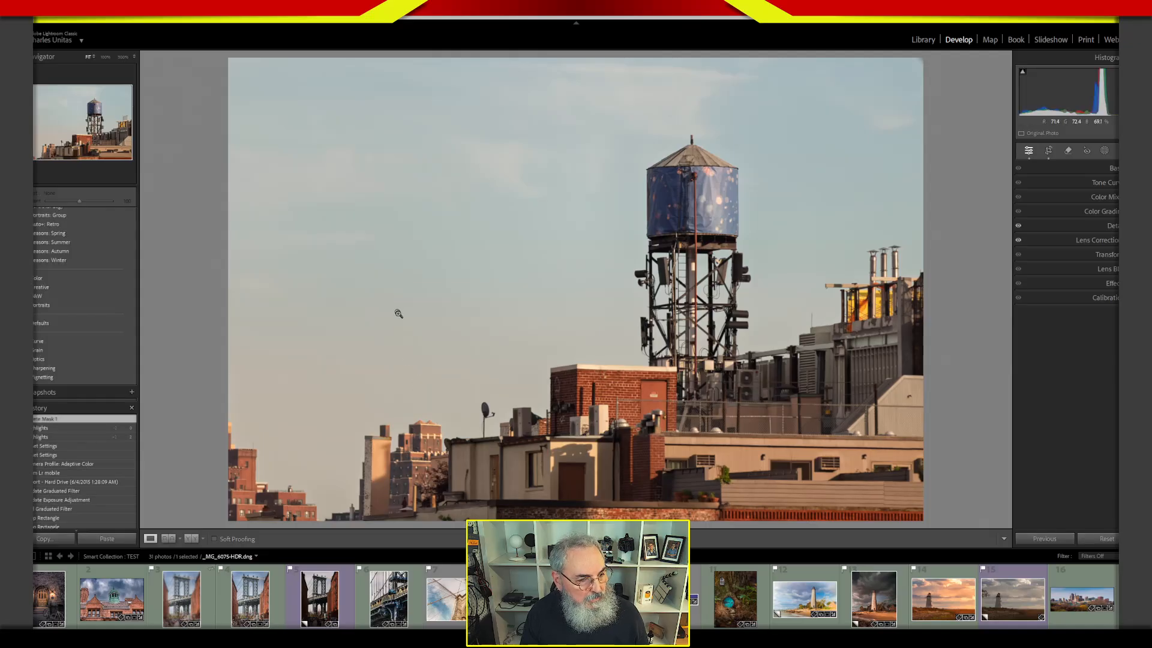
key("g")
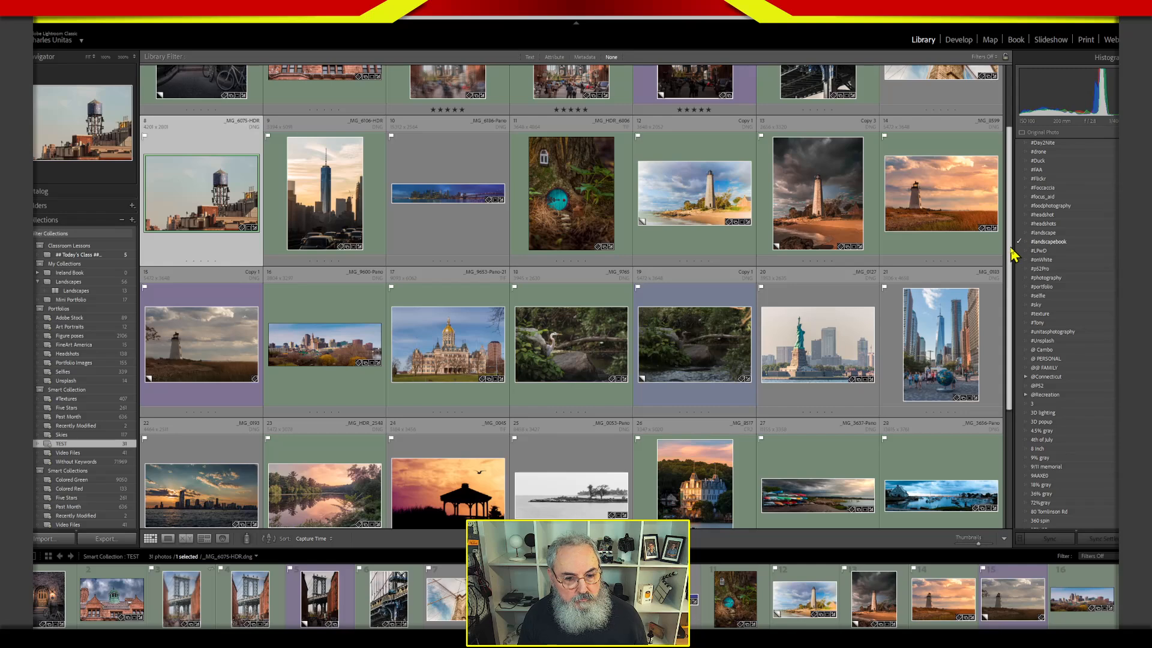
left_click_drag(1009, 245, 1009, 244)
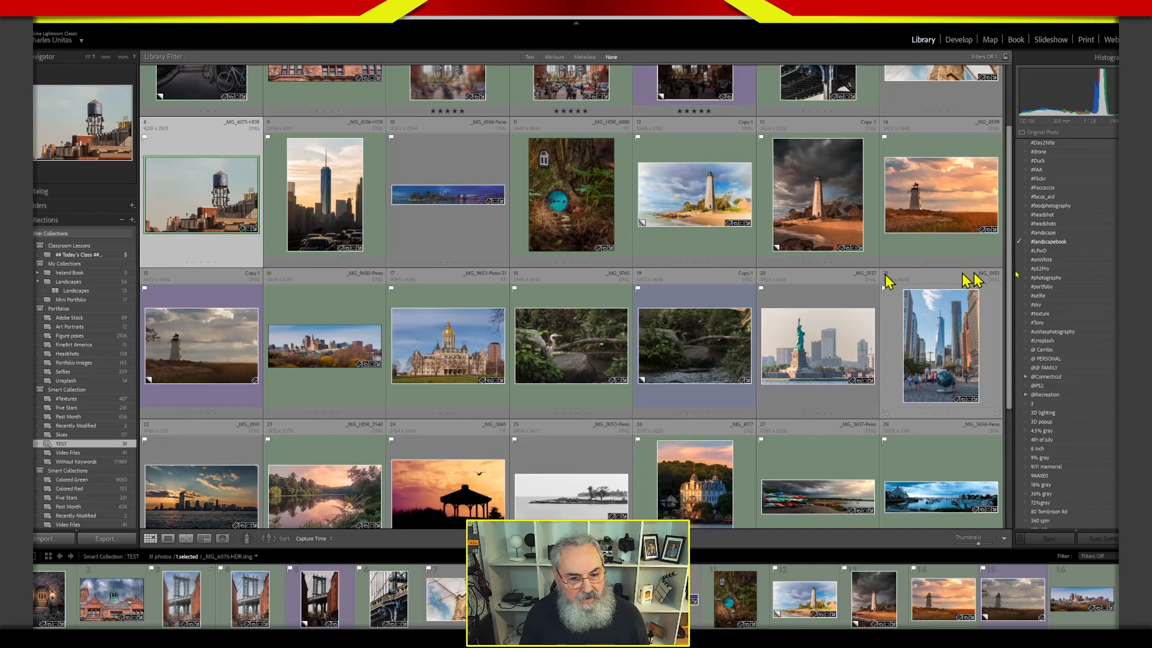
left_click(1018, 241)
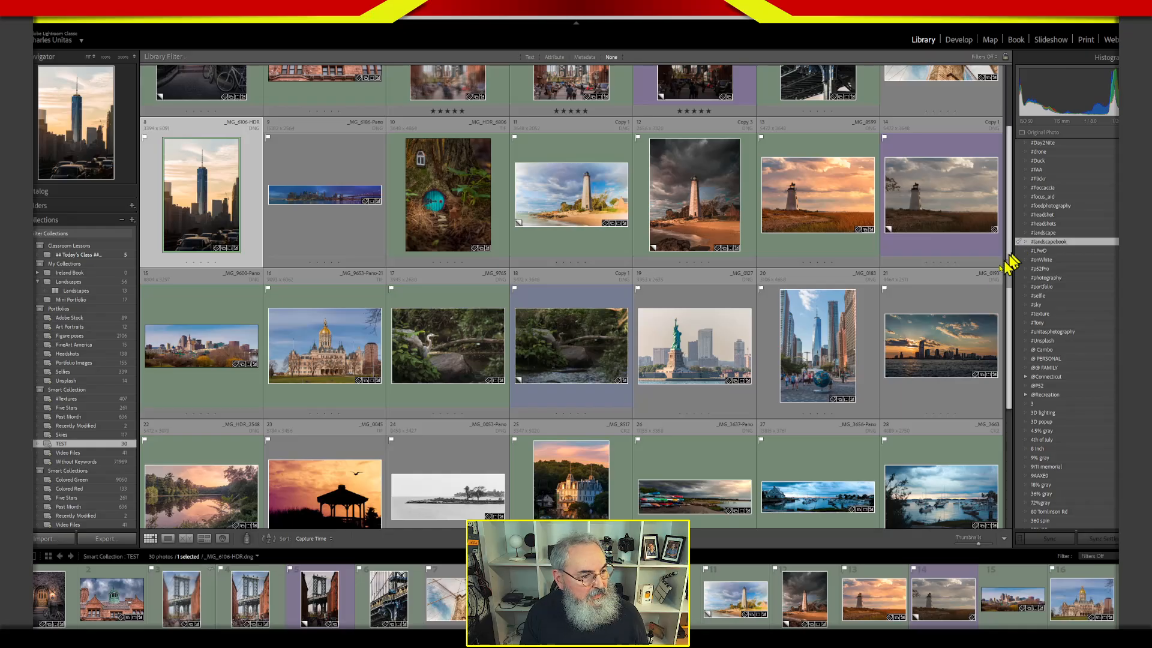
Remove the #landscapebook keyword from the hazy five-star Manhattan Bridge photo and from its dark purple-labelled virtual copy.
left_click_drag(1009, 279, 996, 203)
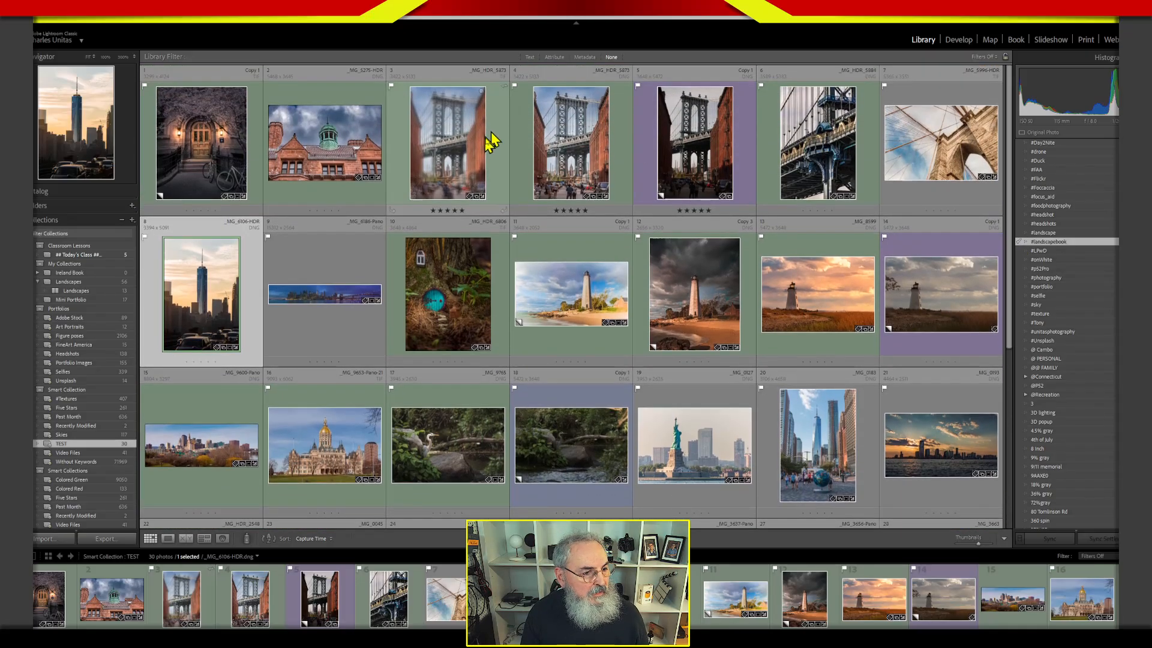
left_click(491, 147)
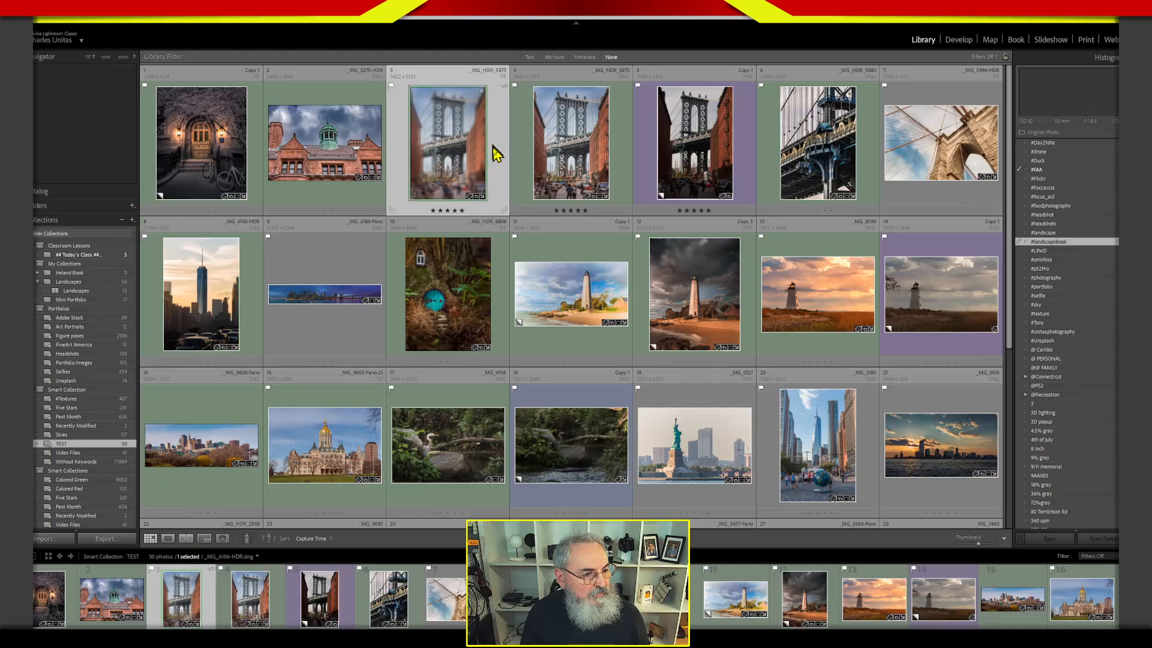
left_click(1019, 242)
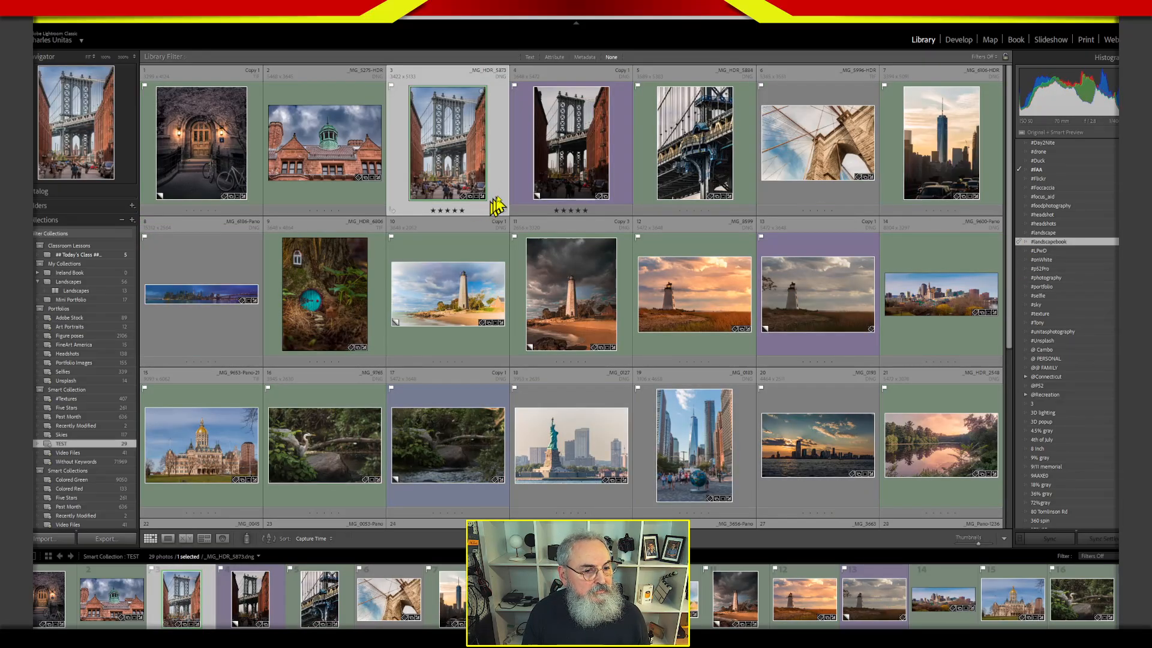
left_click(540, 192)
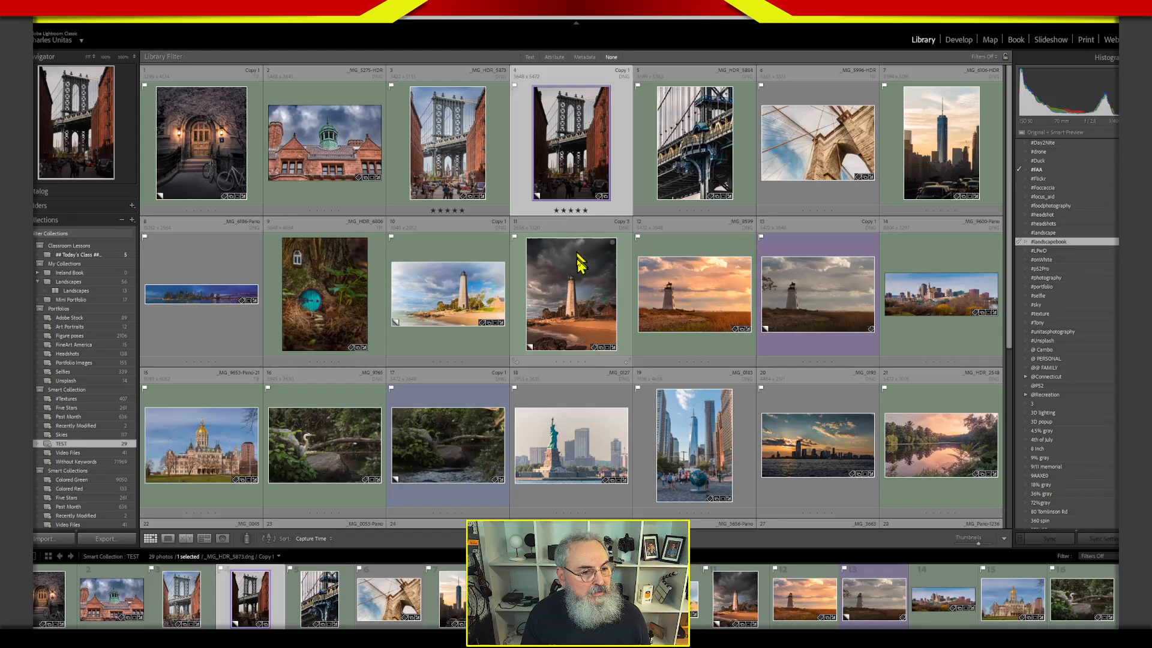
left_click(1019, 241)
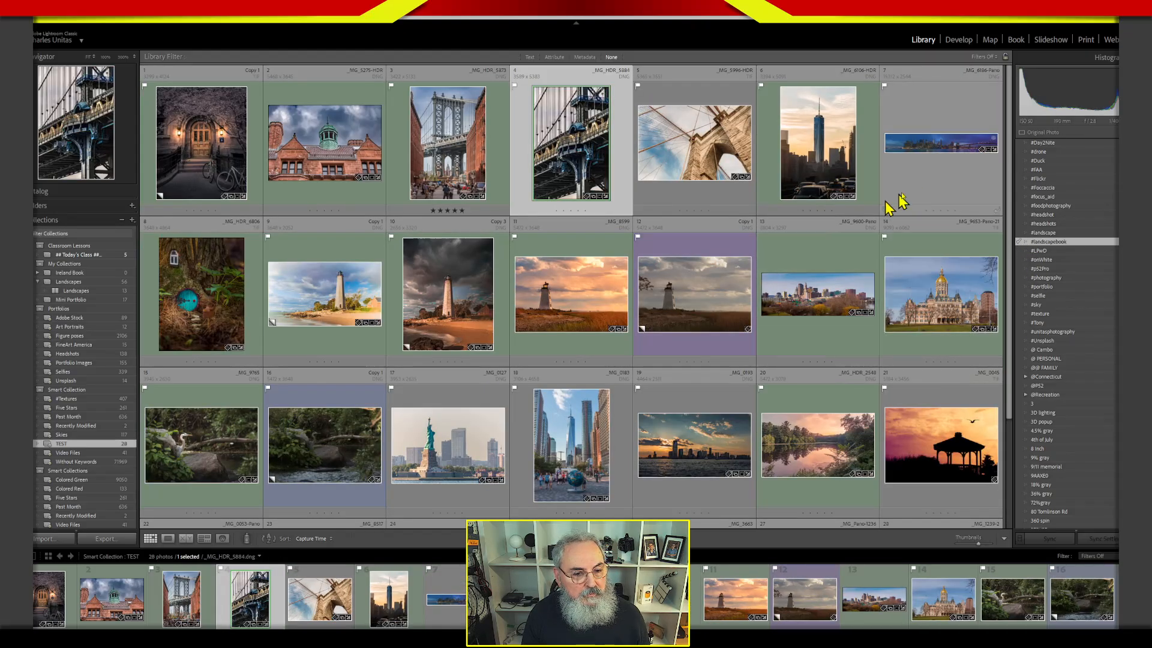
Open the TEST collection in the Book module, enlarge the filmstrip thumbnails, and display the book's spreads in multi-page view.
left_click(945, 198)
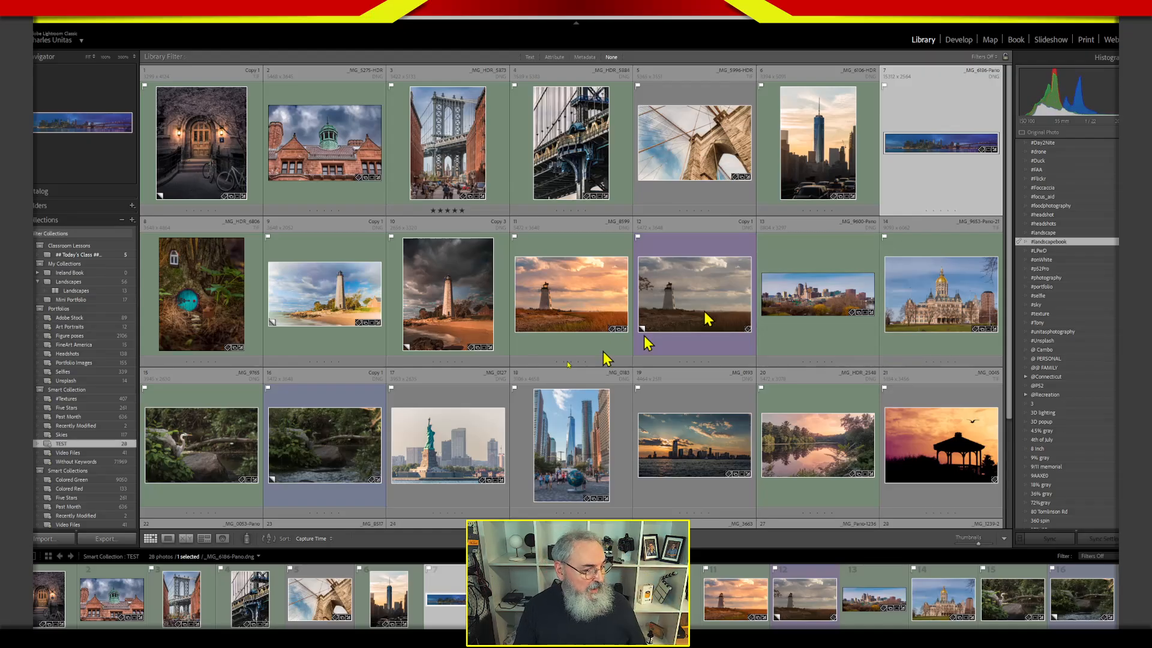
left_click(1015, 40)
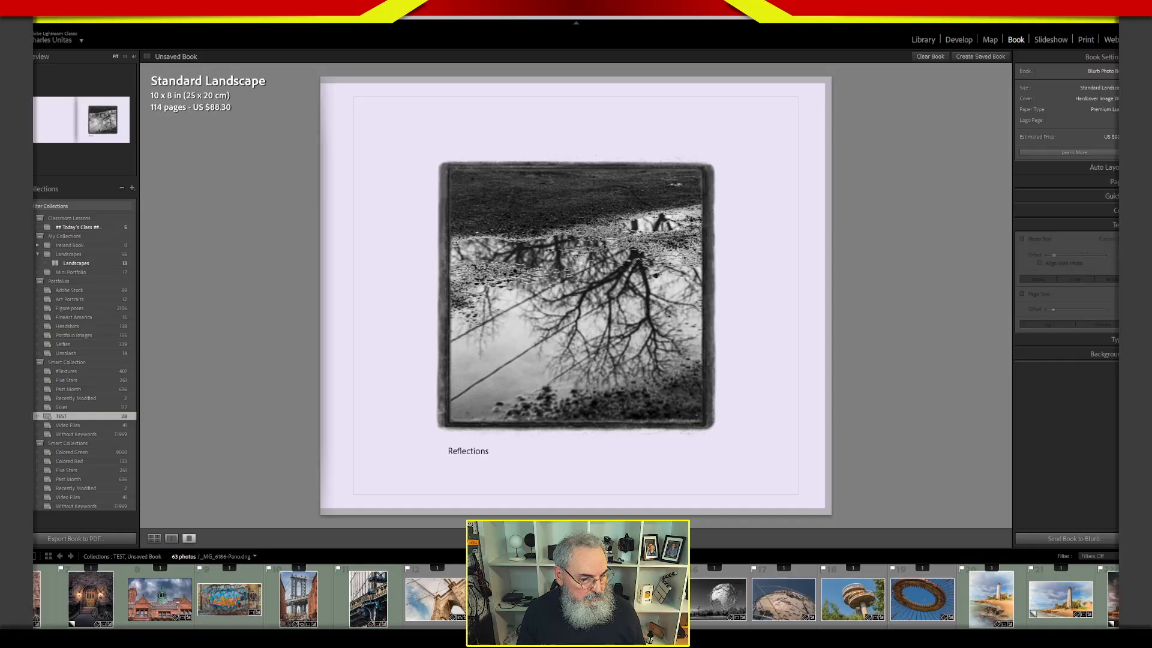
left_click_drag(496, 547, 498, 454)
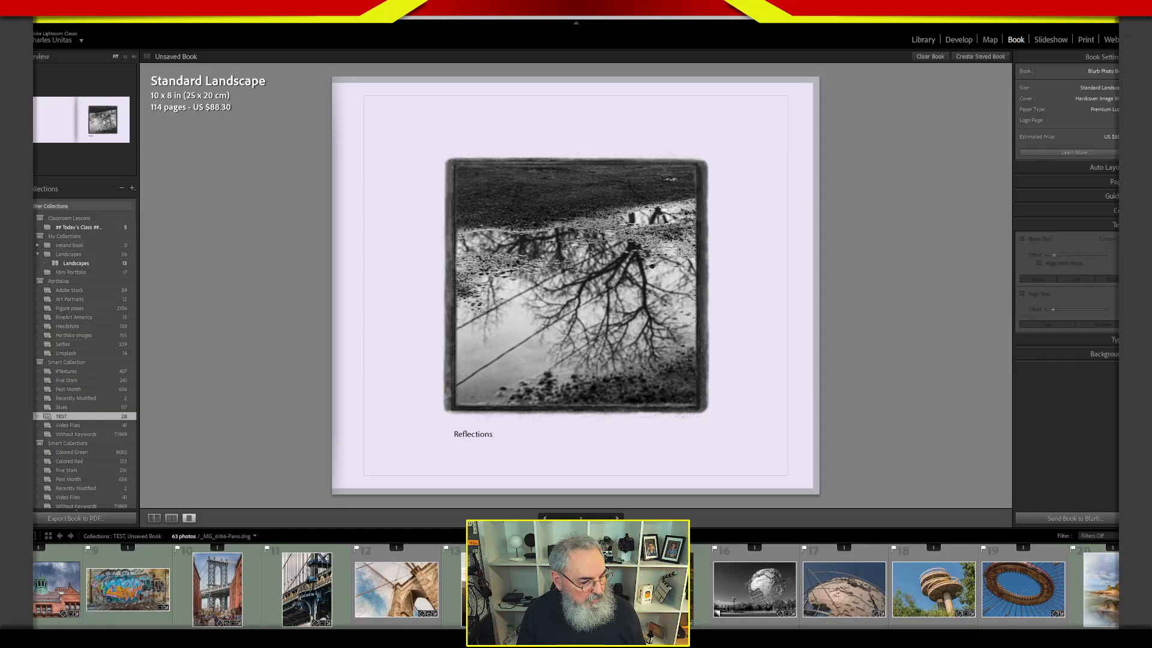
scroll(575, 586, "down", 10)
scroll(576, 586, "up", 14)
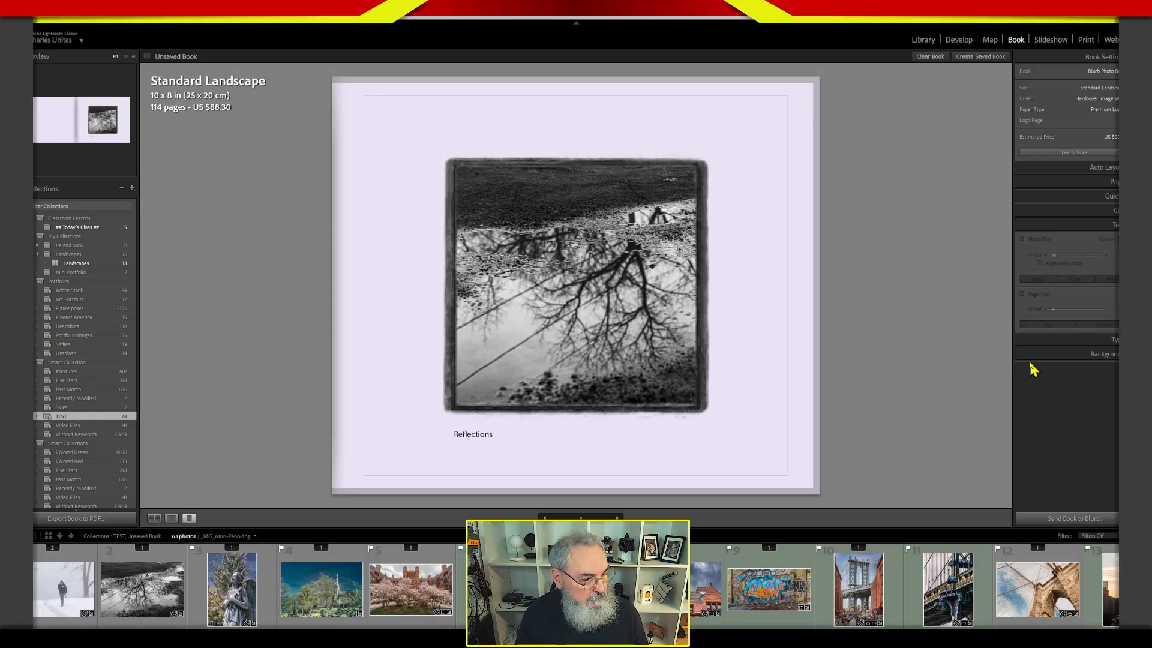
left_click(154, 518)
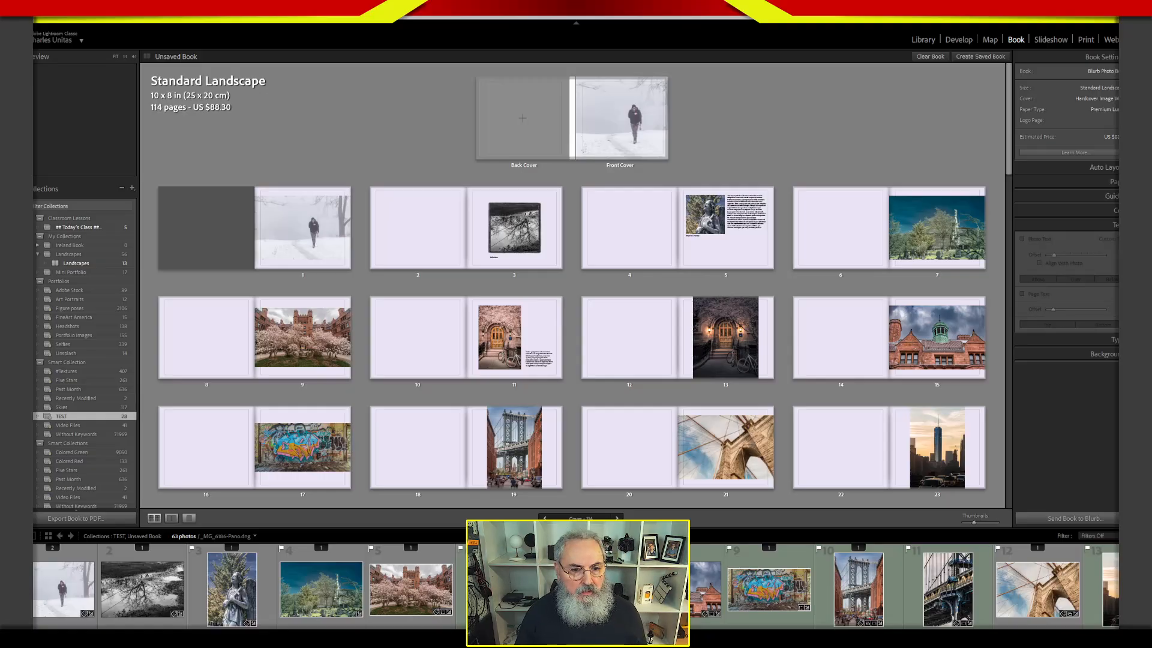
left_click_drag(1013, 136, 1010, 174)
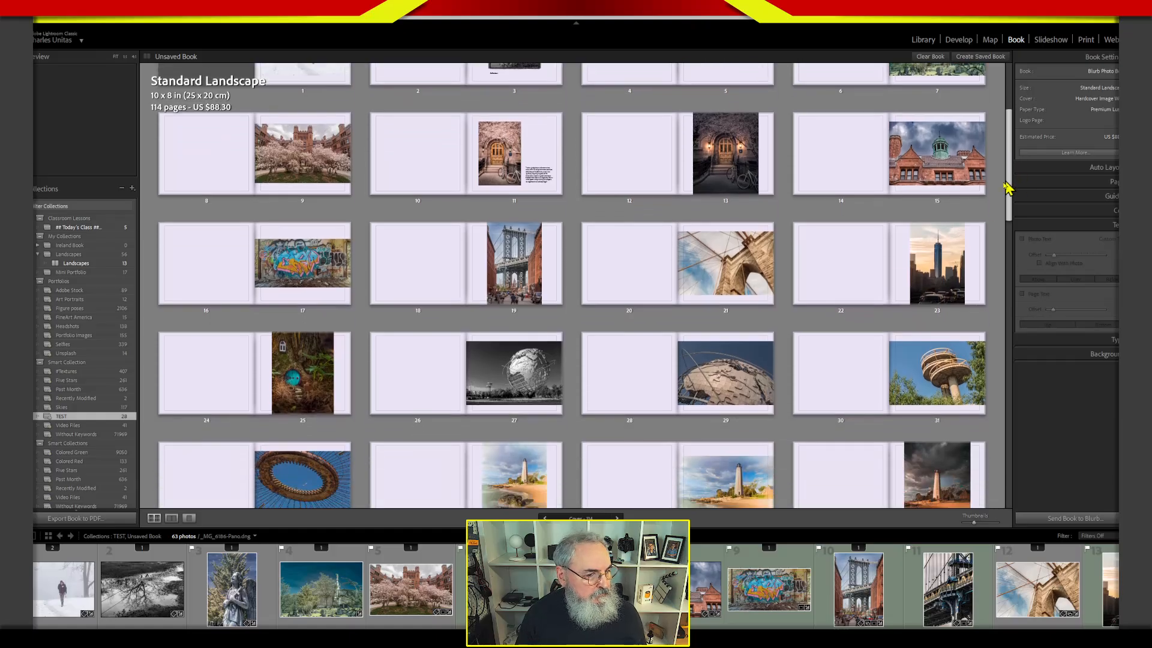
left_click(246, 299)
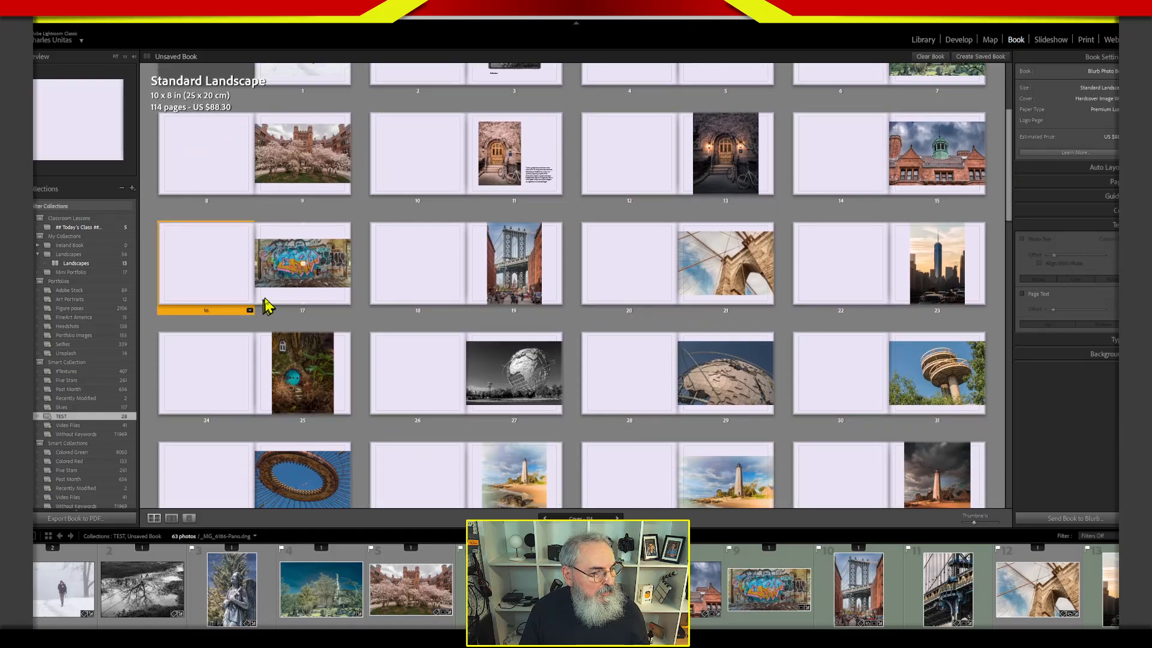
left_click(266, 303)
left_click(347, 311)
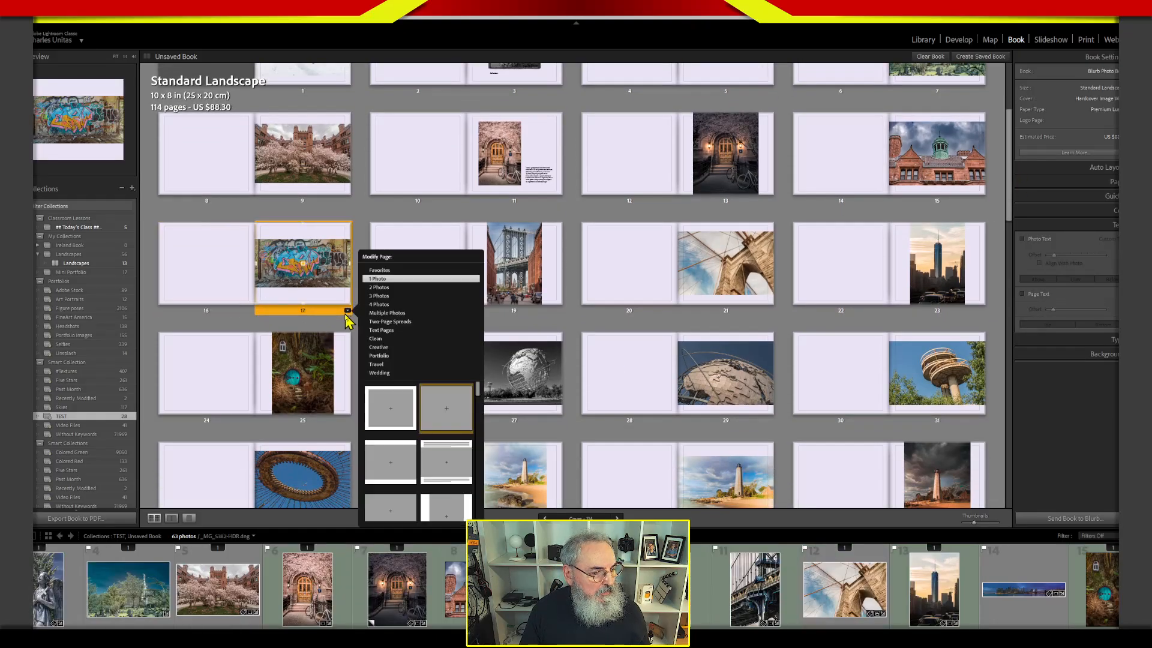
left_click(405, 323)
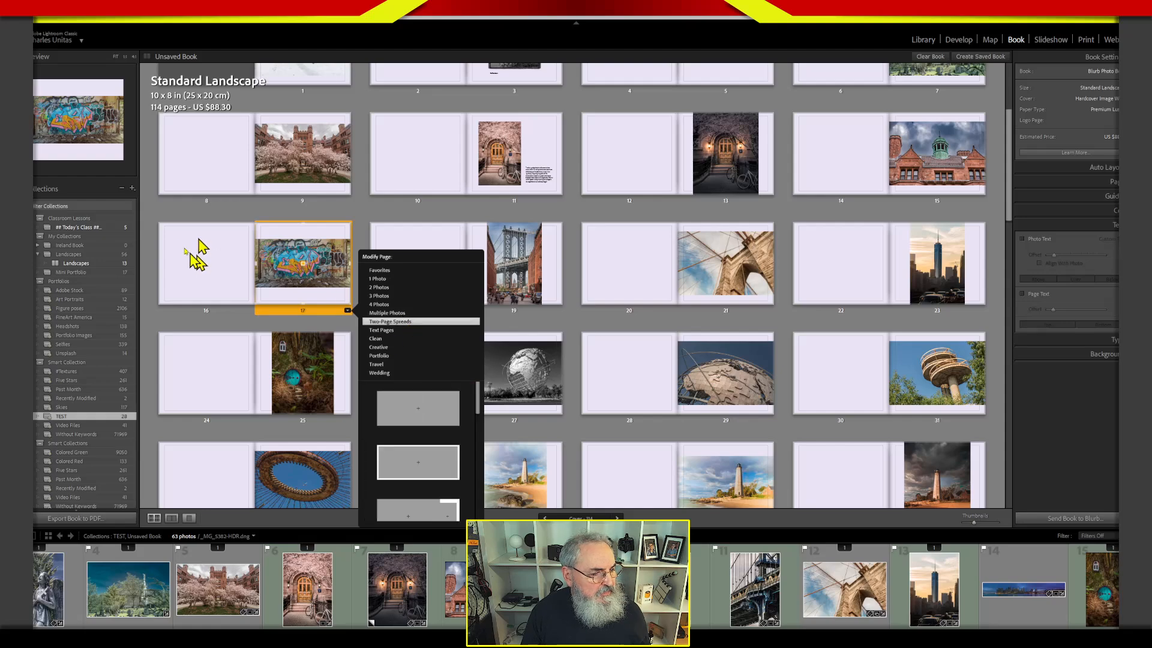
Select pages 16 and 17 with the graffiti photo and apply the borderless single-photo Two-Page Spreads layout.
left_click(212, 270)
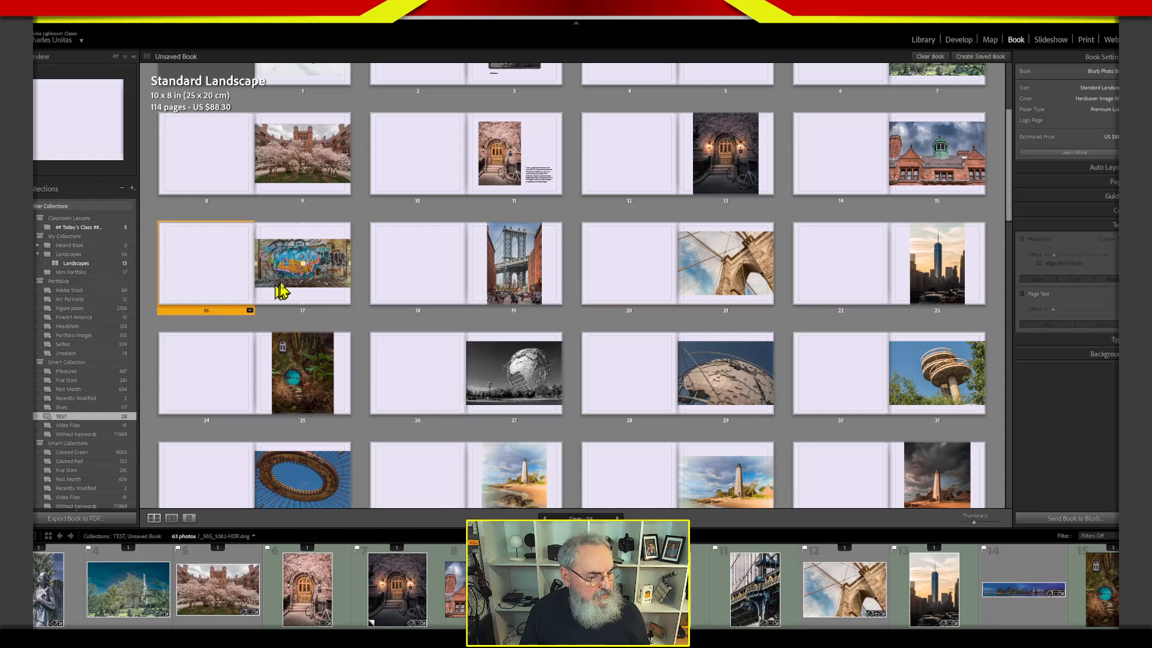
left_click(303, 307)
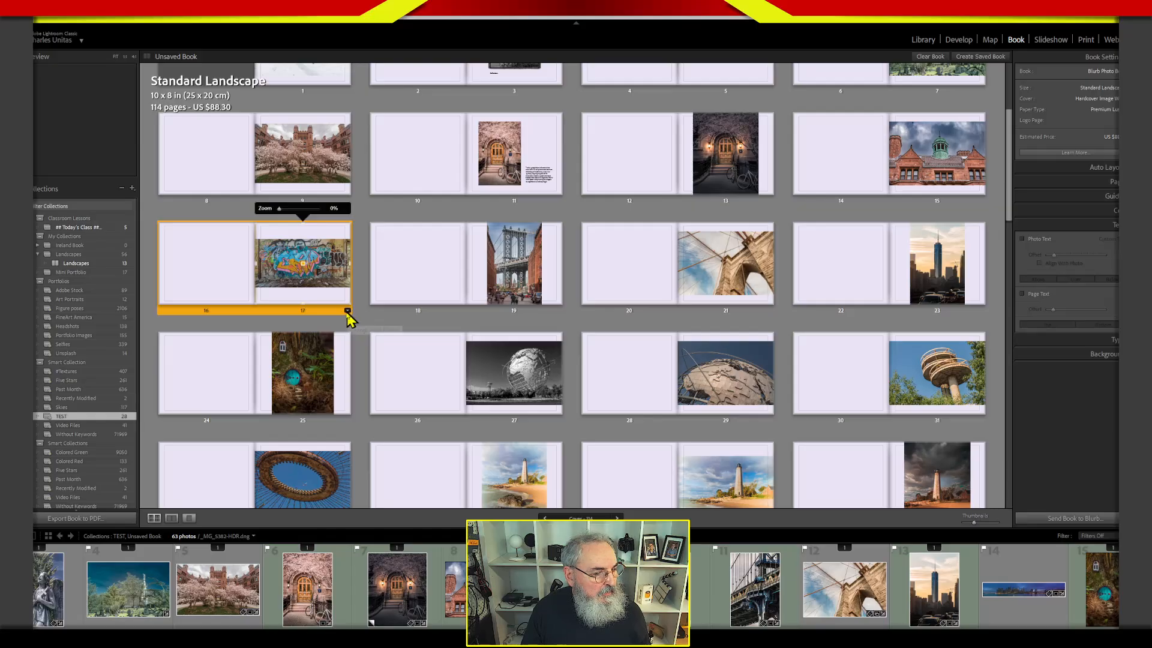
left_click(347, 311)
left_click(399, 323)
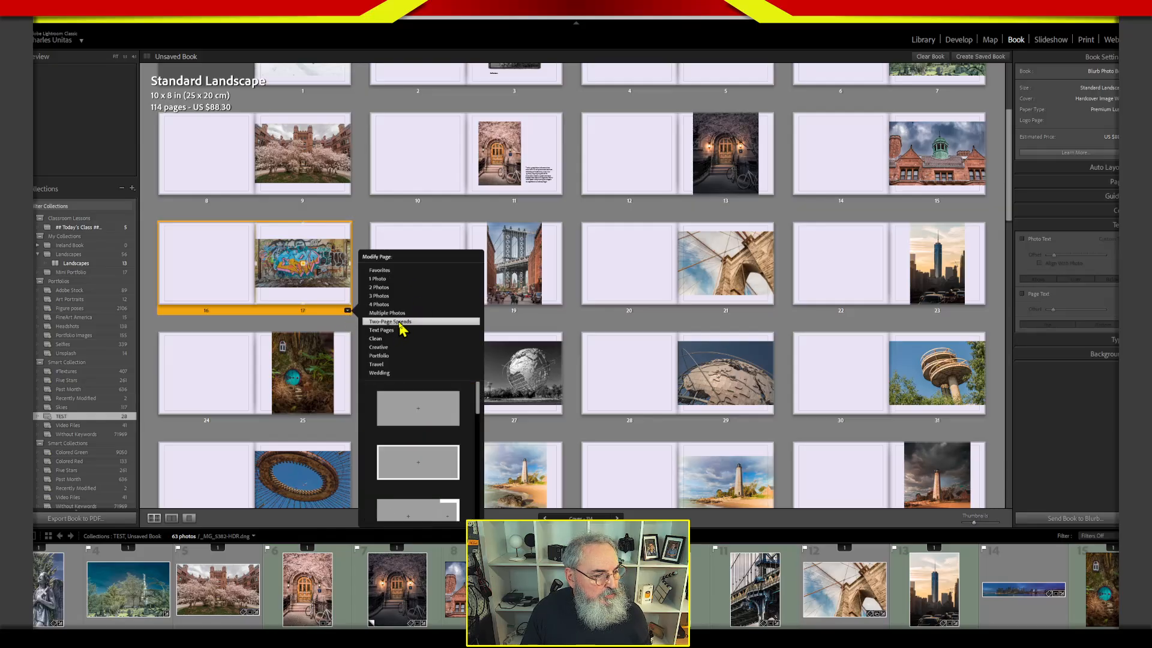
left_click(429, 410)
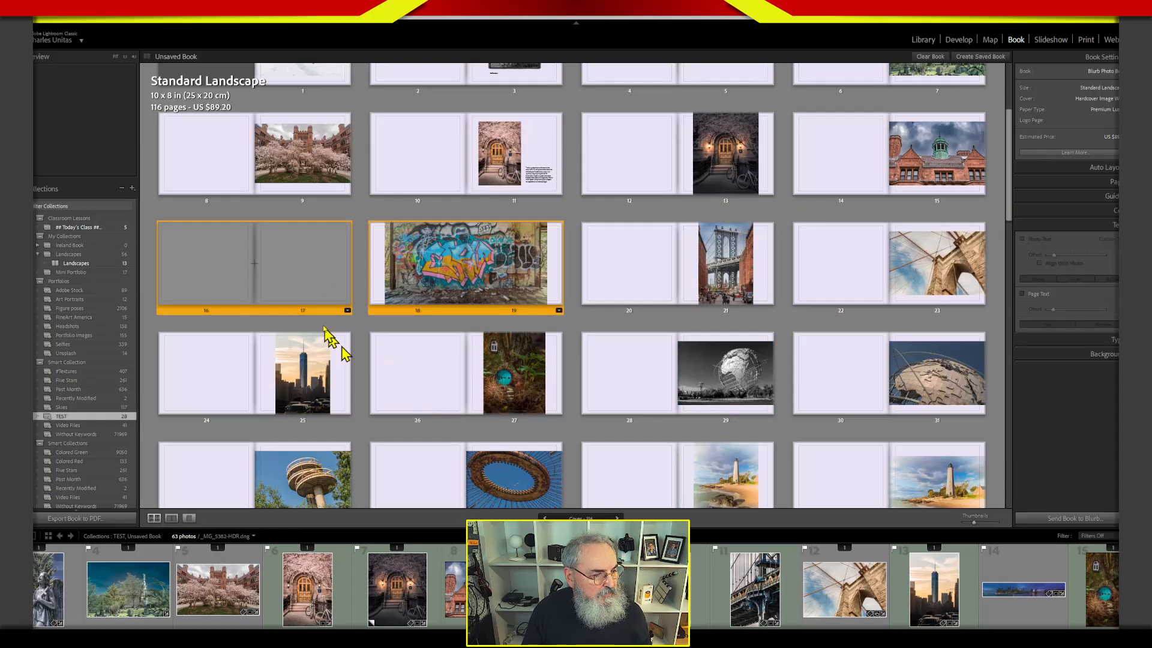
Zoom the graffiti photo to 15% so that it fills its two-page spread.
left_click(438, 286)
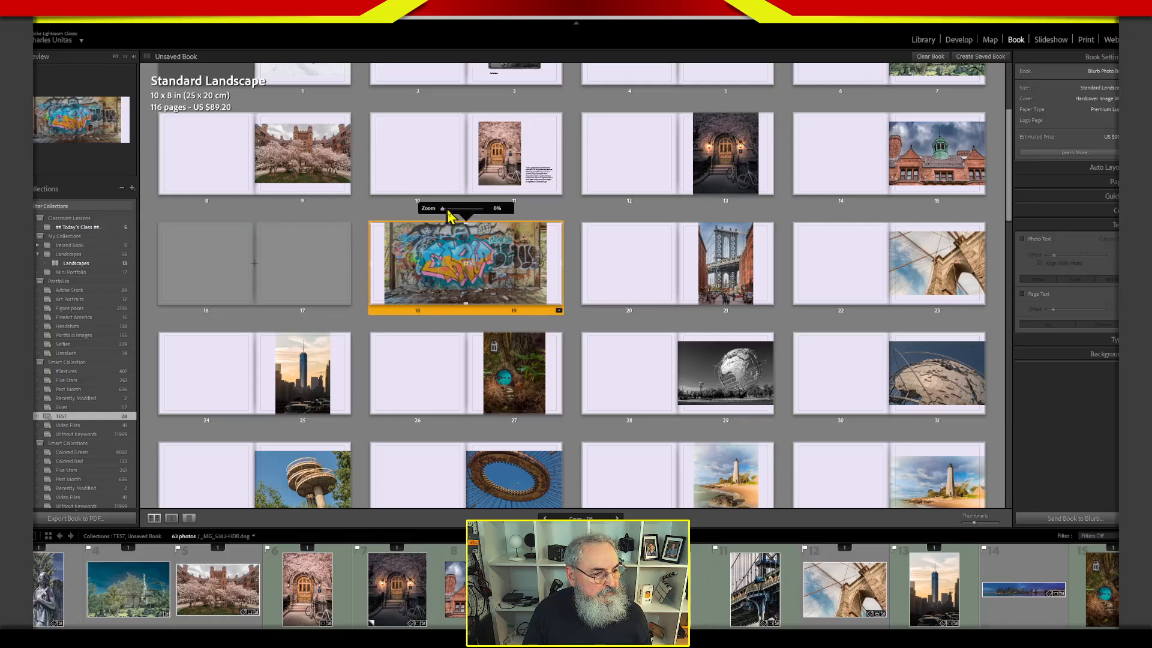
left_click_drag(448, 214, 450, 215)
left_click(360, 309)
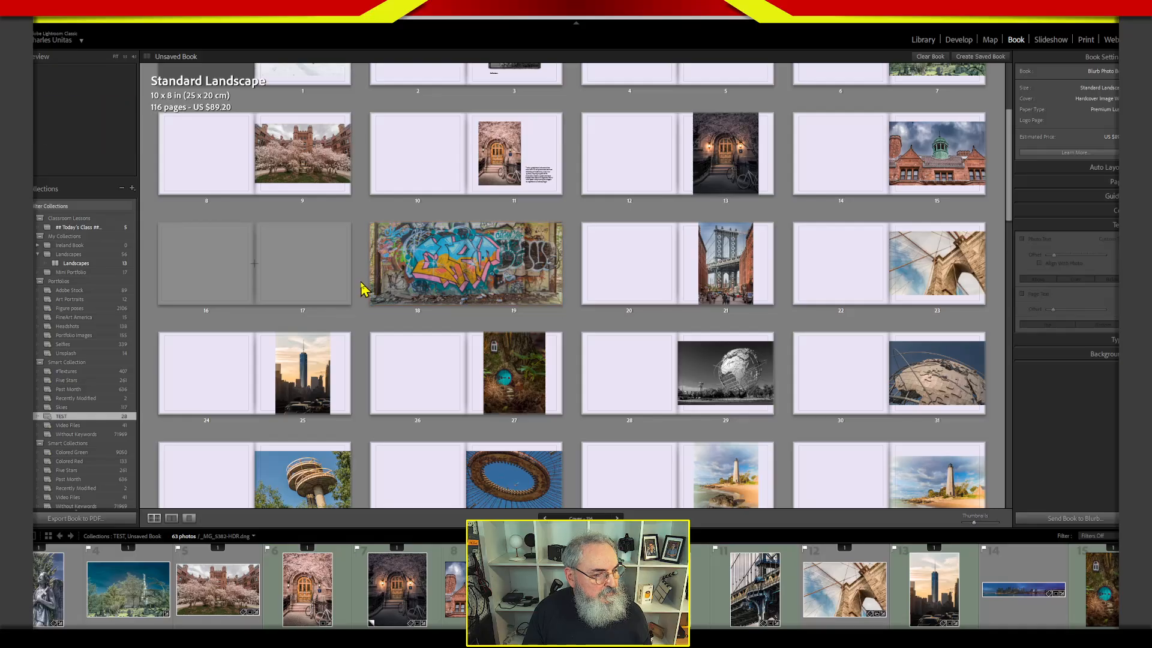
Remove the empty two-page spread on pages 16 and 17, just before the graffiti spread.
left_click(303, 298)
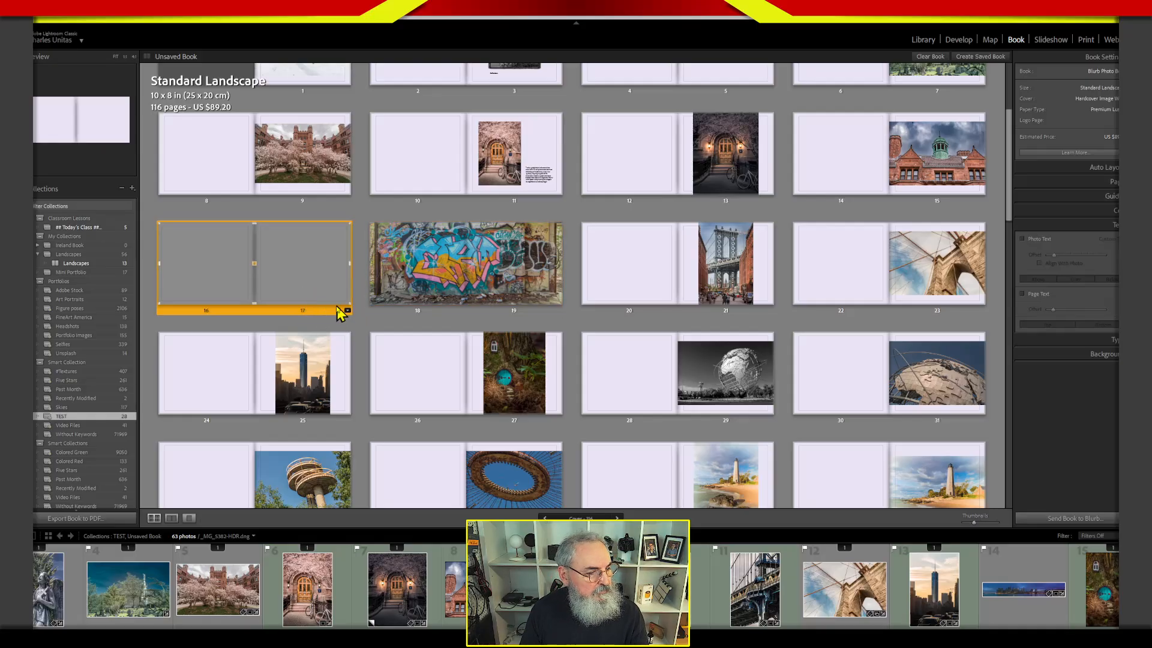
left_click(347, 311)
right_click(334, 294)
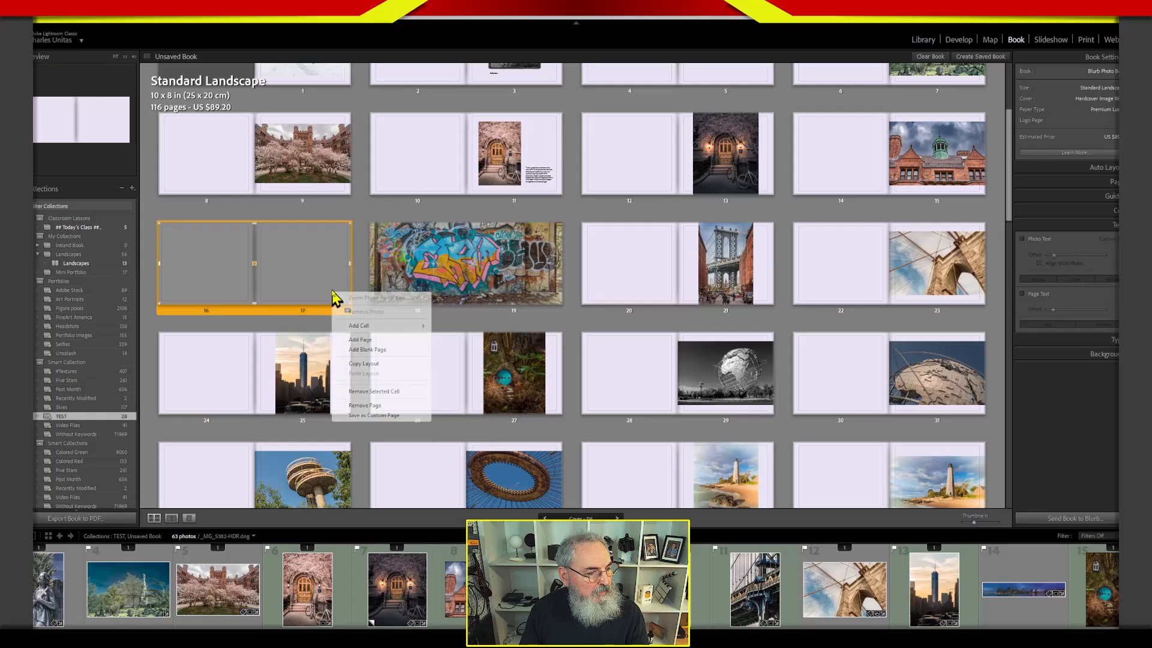
left_click(365, 406)
left_click(342, 303)
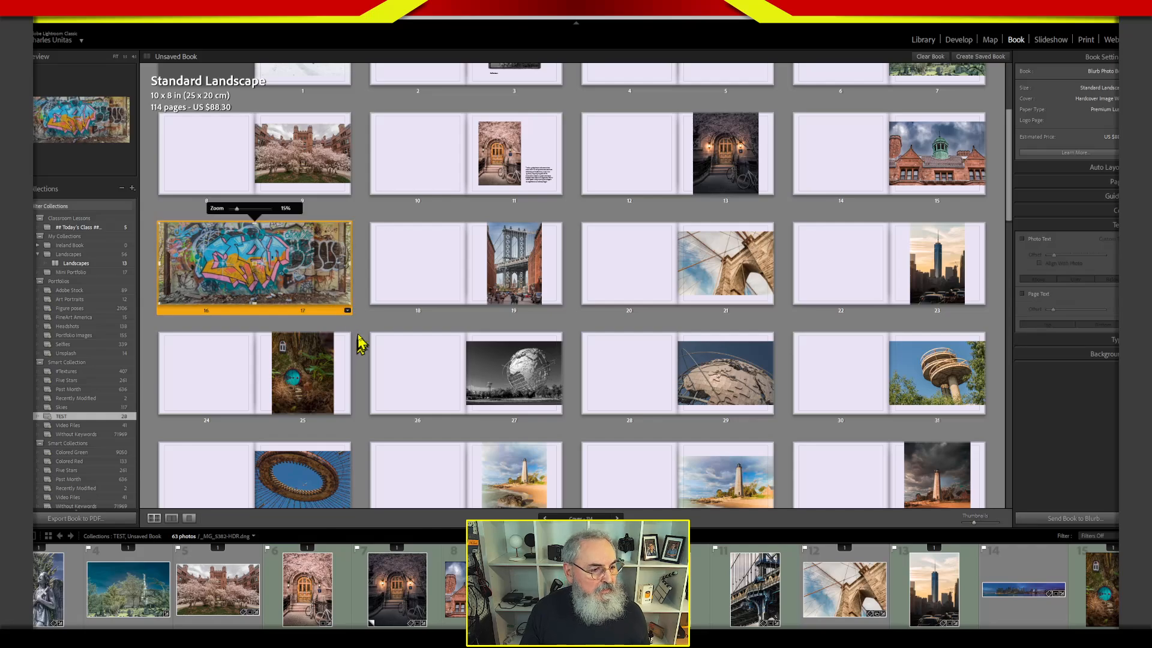
left_click(326, 327)
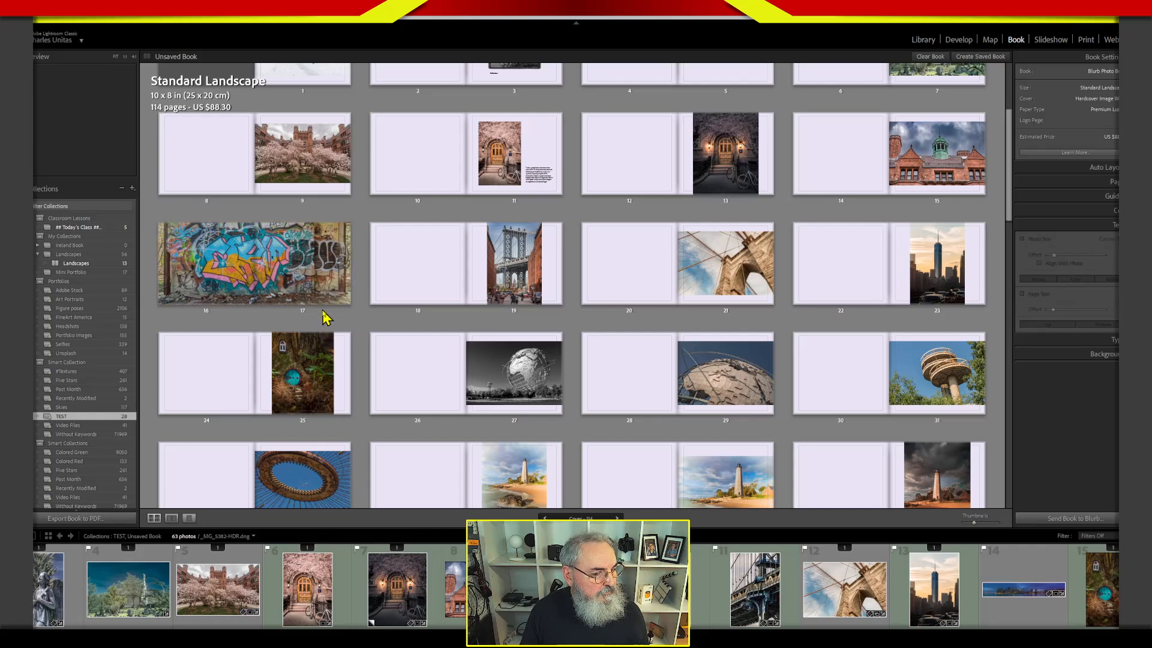
View the graffiti spread on pages 16 and 17 enlarged, and return to the multi-page view.
left_click(325, 315)
double_click(329, 318)
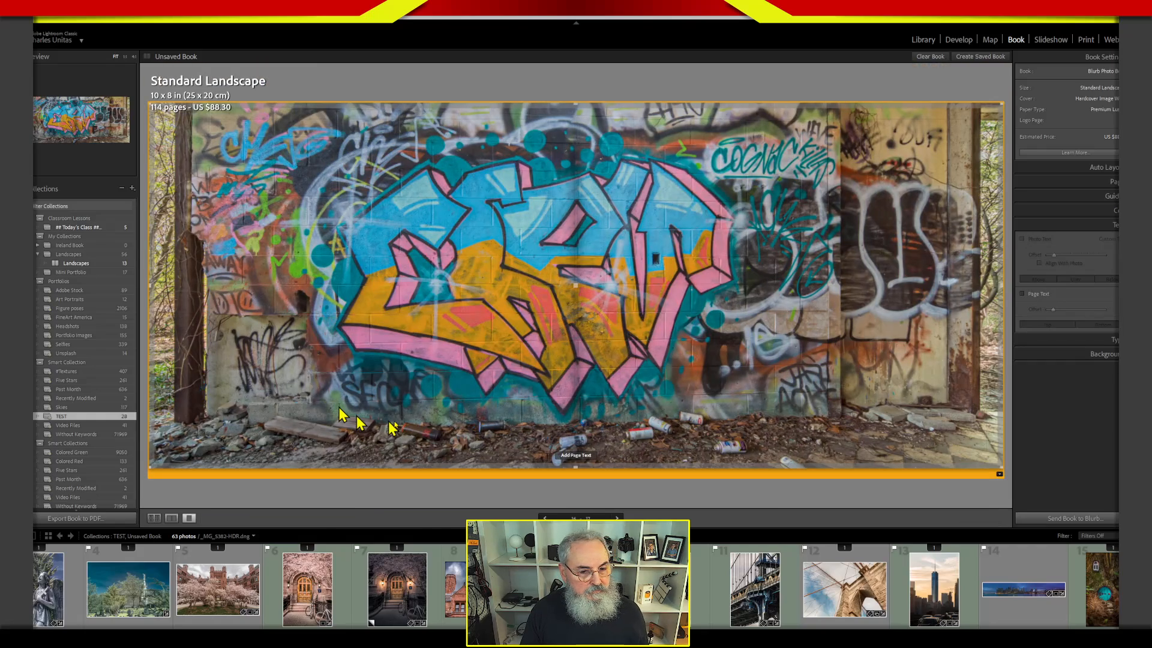
left_click(835, 513)
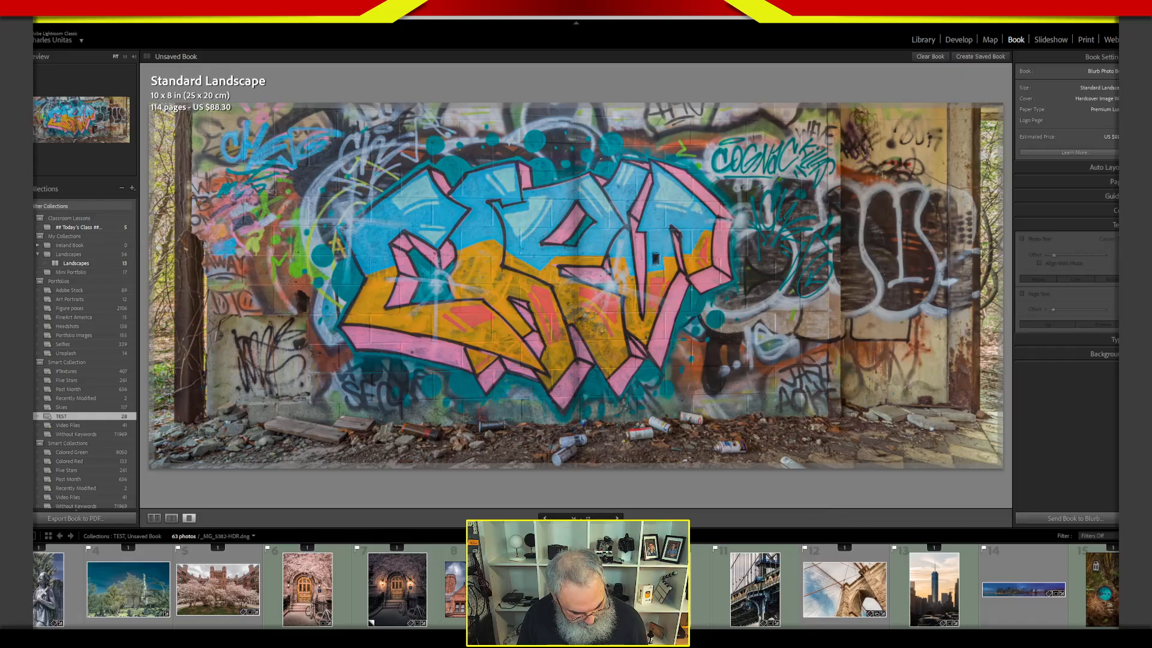
left_click(154, 518)
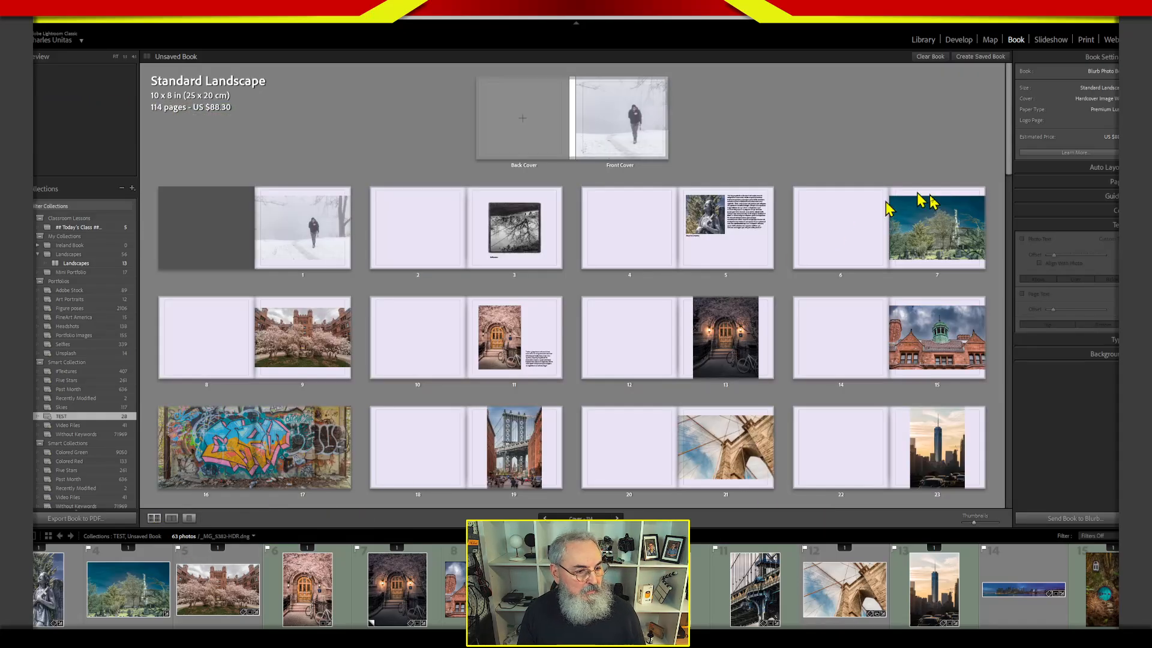
Swap the black-and-white globe sculpture photo on page 27 with the close-up globe photo on page 29.
left_click_drag(1009, 168, 1012, 227)
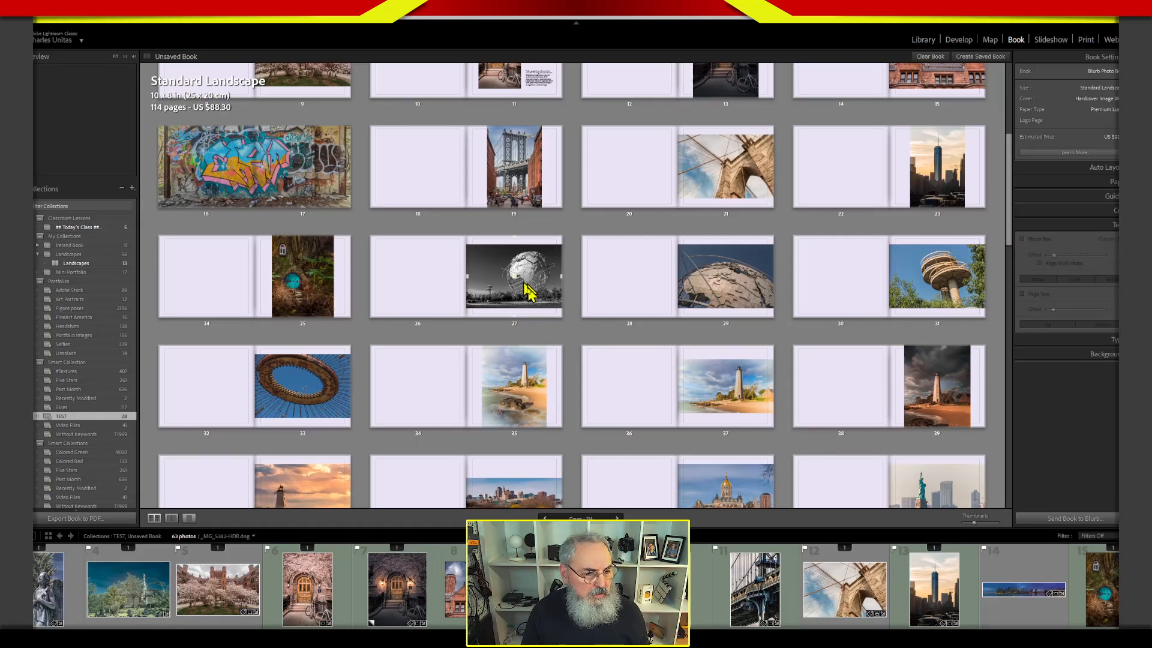
left_click(487, 249)
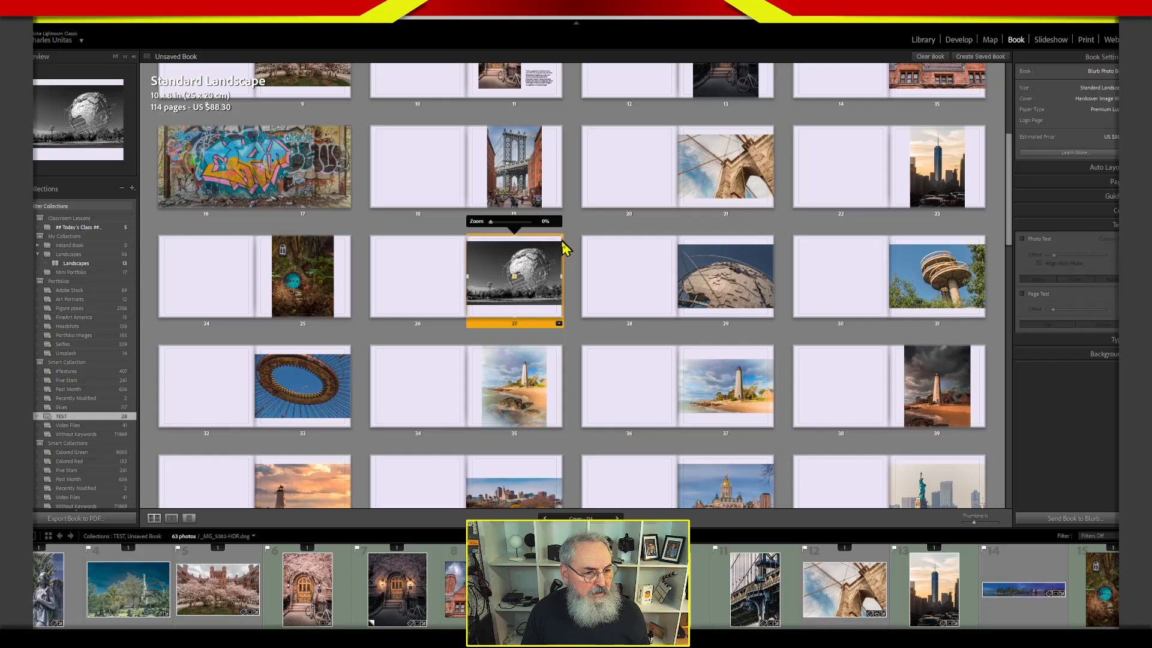
left_click_drag(527, 327, 760, 327)
left_click_drag(664, 317, 504, 333)
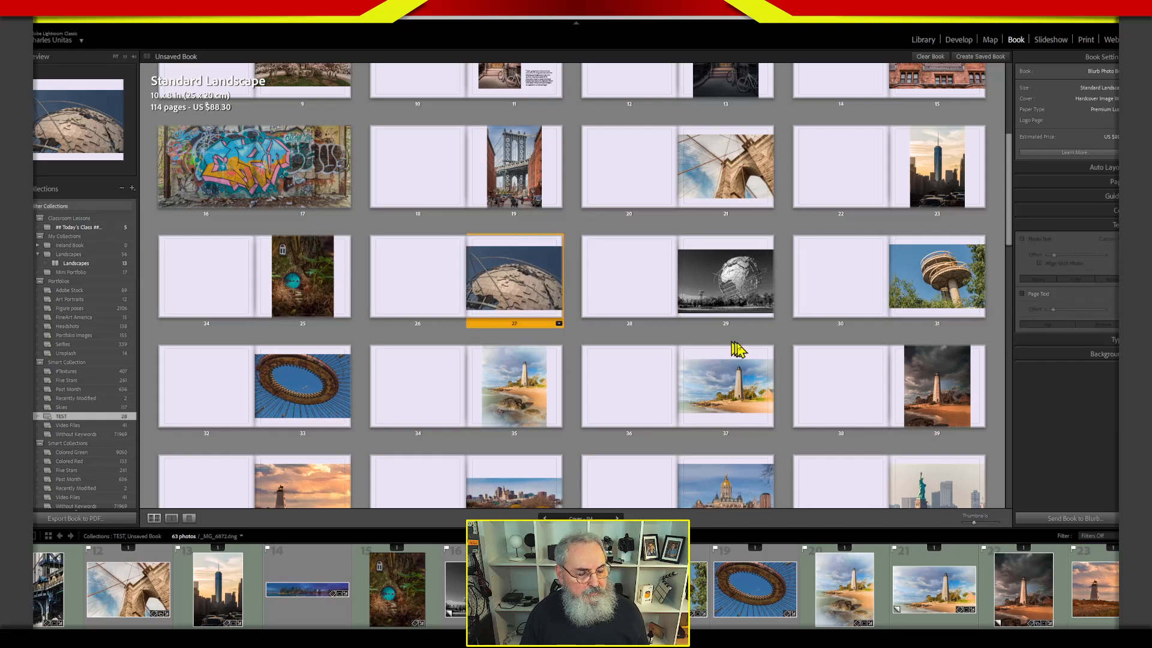
Zoom the black-and-white globe photo on page 29 to 23% and reposition it within its cell.
left_click(751, 298)
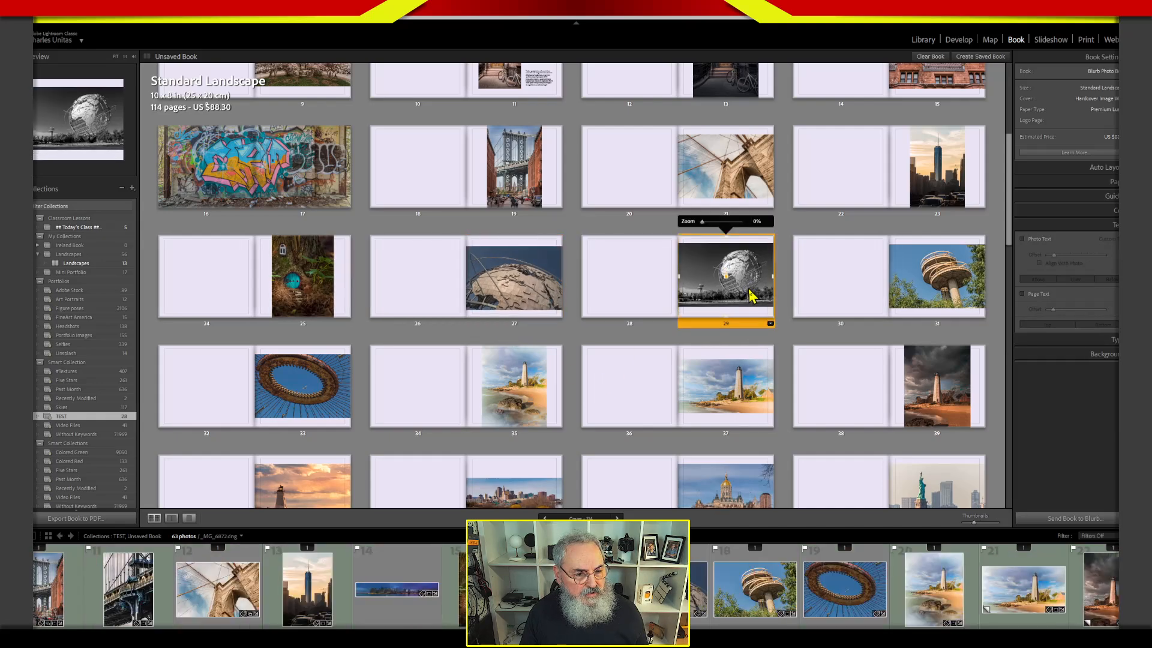
left_click_drag(748, 289, 749, 291)
left_click_drag(703, 226, 712, 227)
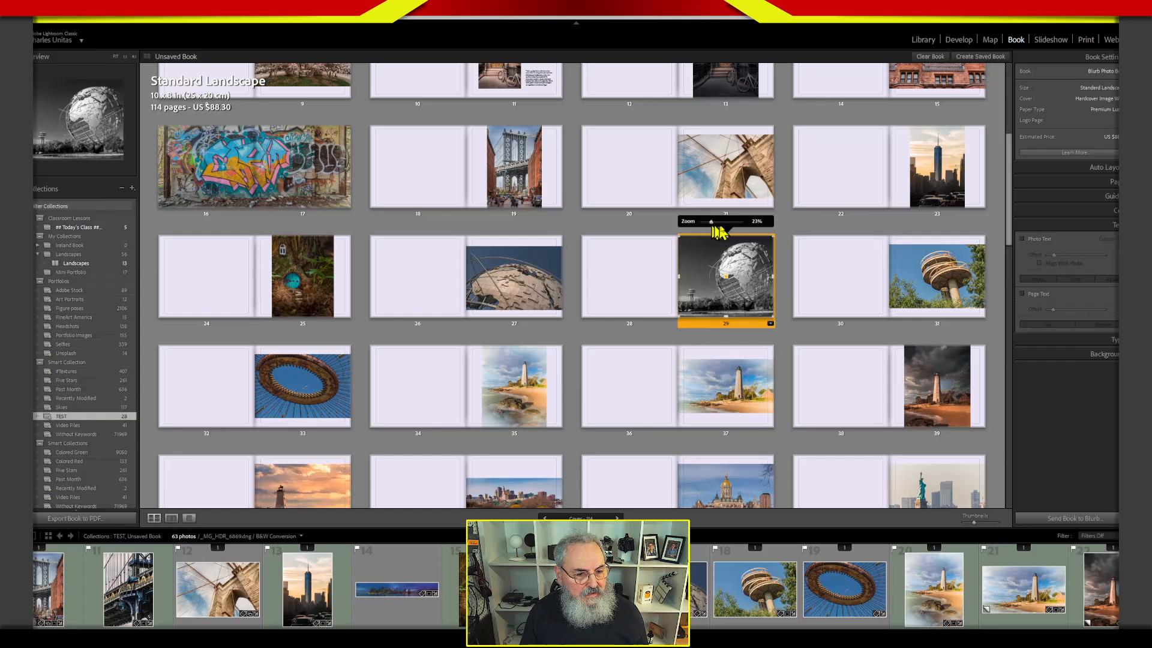
left_click_drag(737, 277, 752, 292)
left_click_drag(745, 289, 749, 288)
left_click(791, 329)
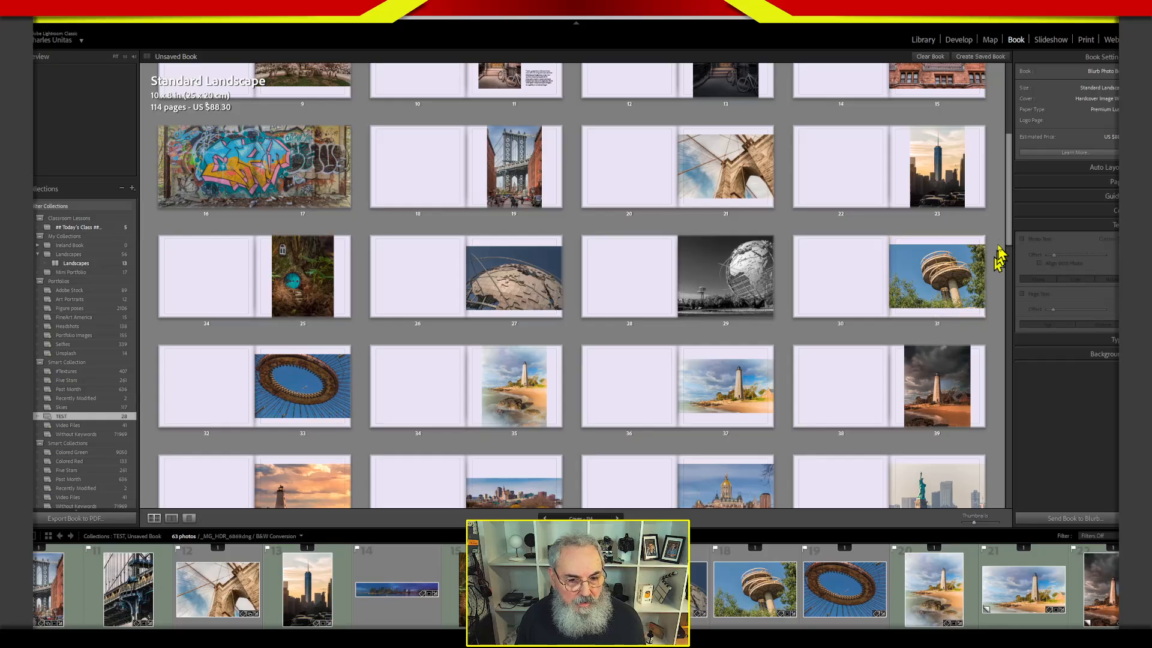
Select pages 42 and 43 with the city skyline panorama and apply the borderless single-photo Two-Page Spreads layout.
left_click_drag(1012, 239, 1016, 291)
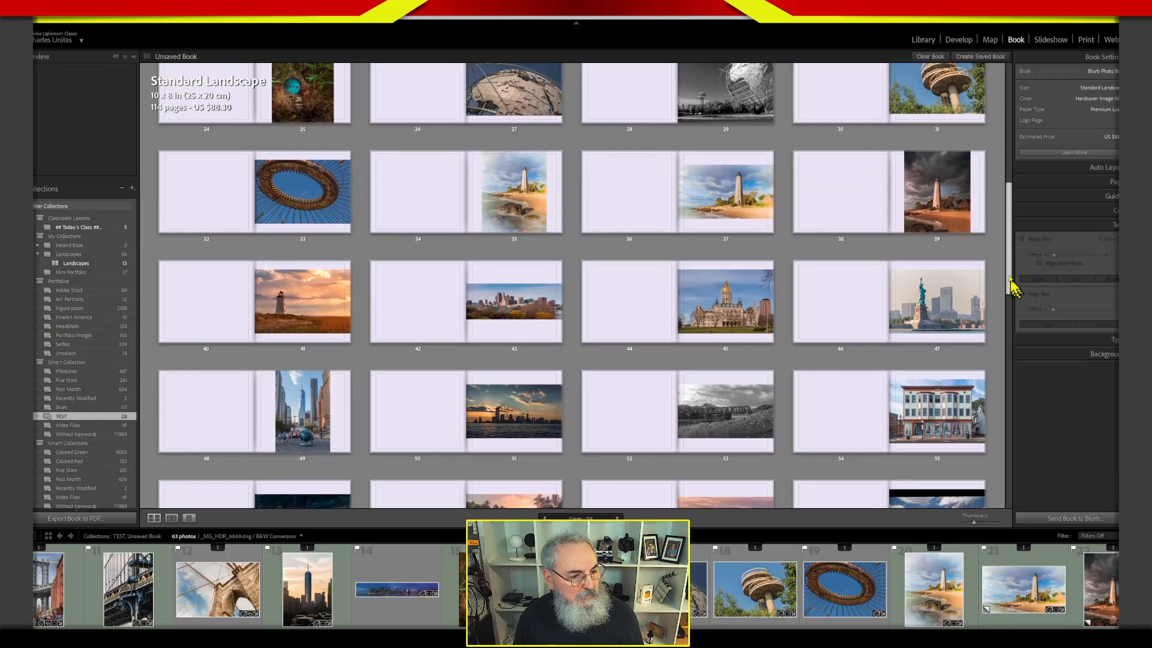
left_click(491, 341)
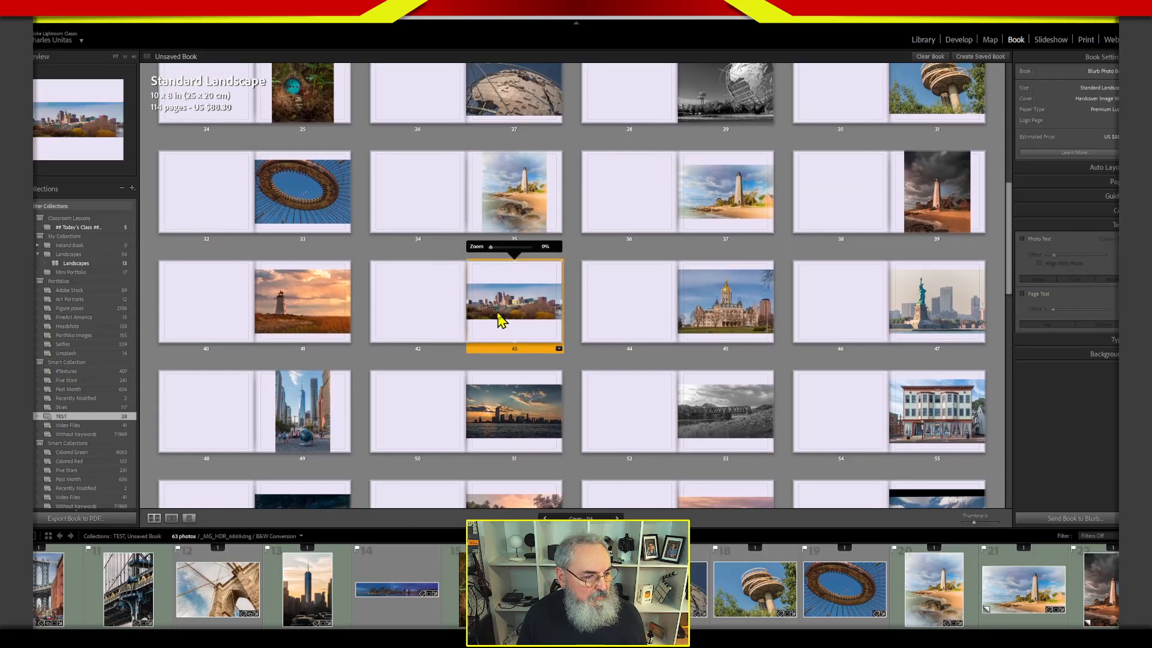
left_click(455, 342)
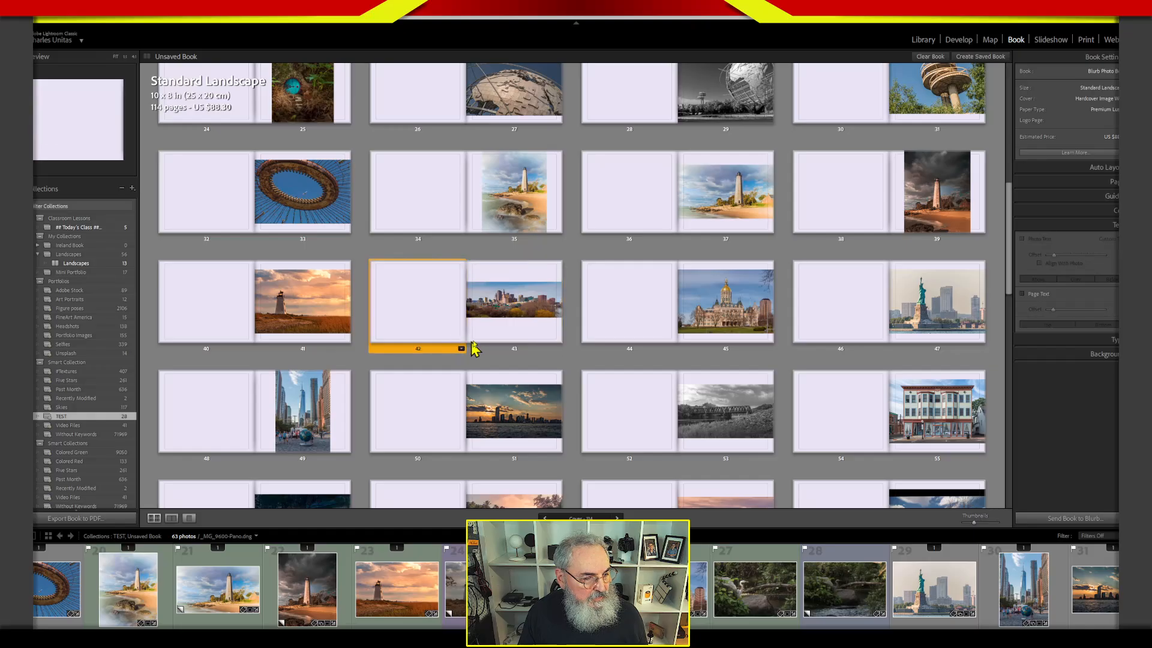
left_click(558, 348)
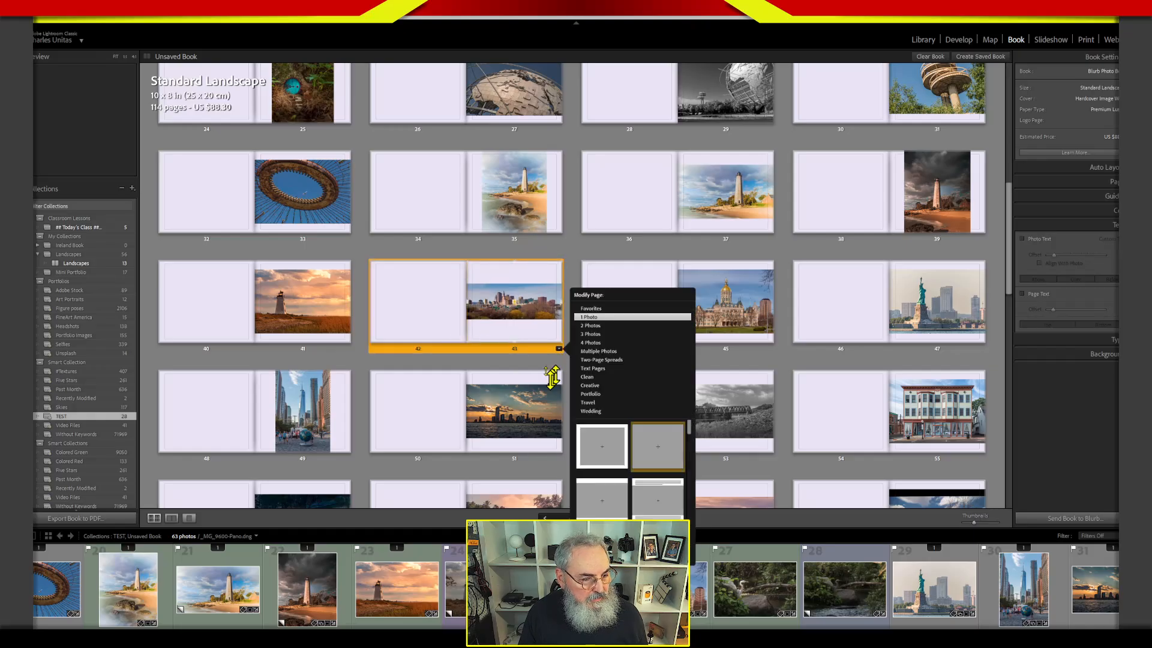
left_click(612, 360)
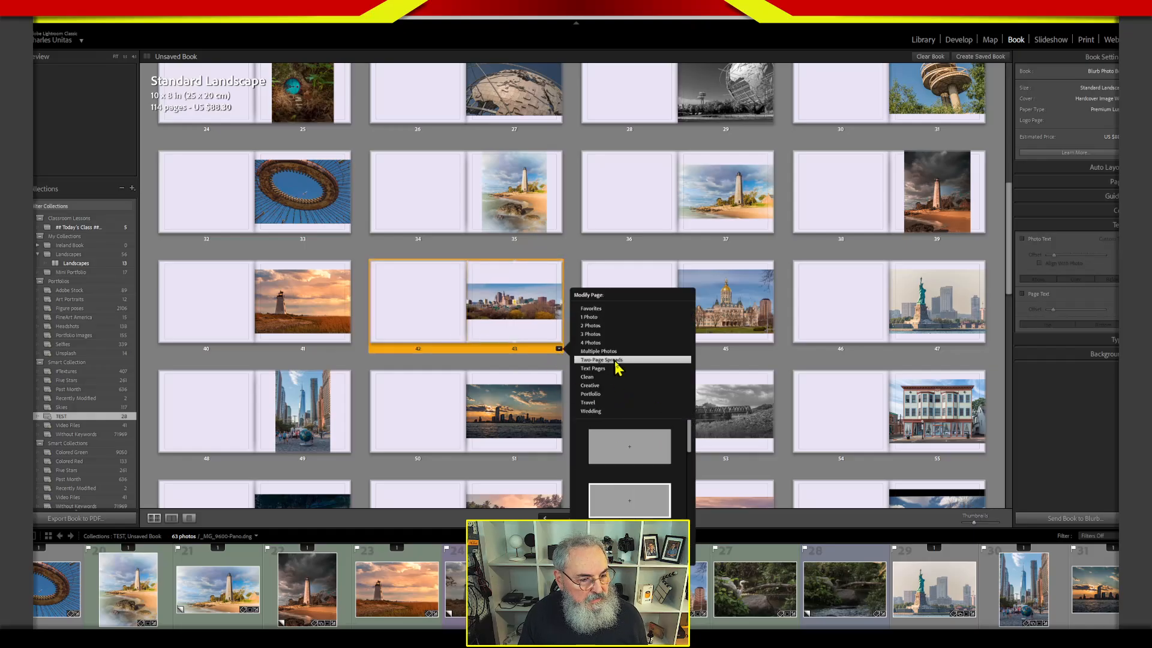
left_click(653, 461)
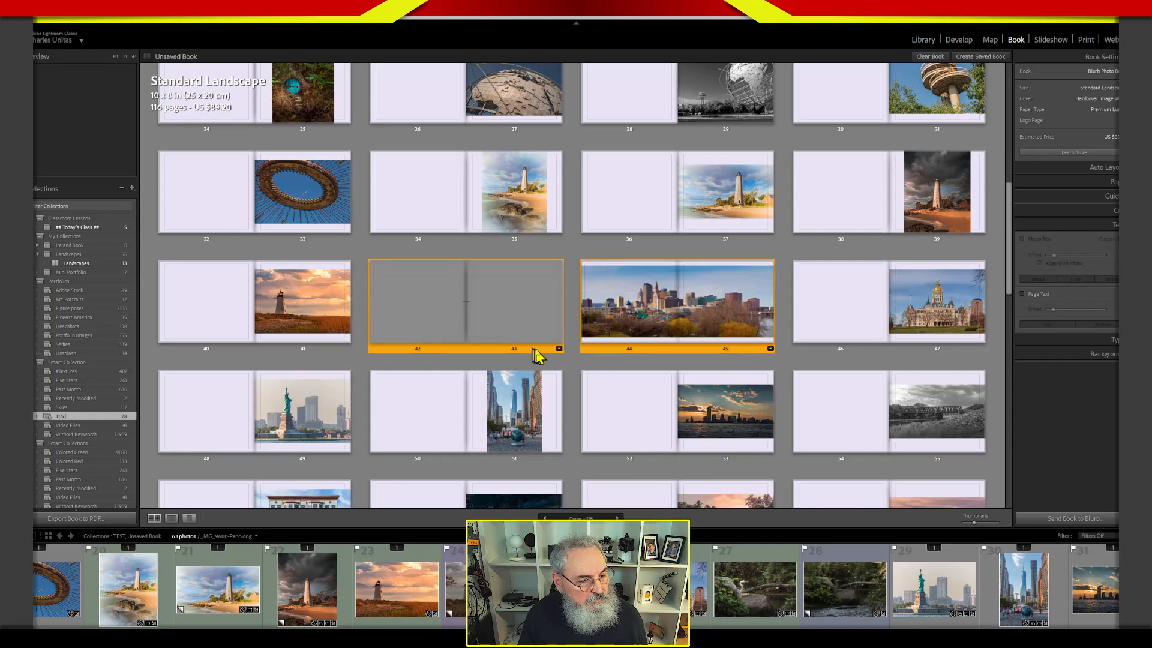
Try to remove the empty spread while both it and the skyline spread are selected, and undo the removal.
right_click(543, 354)
left_click(575, 417)
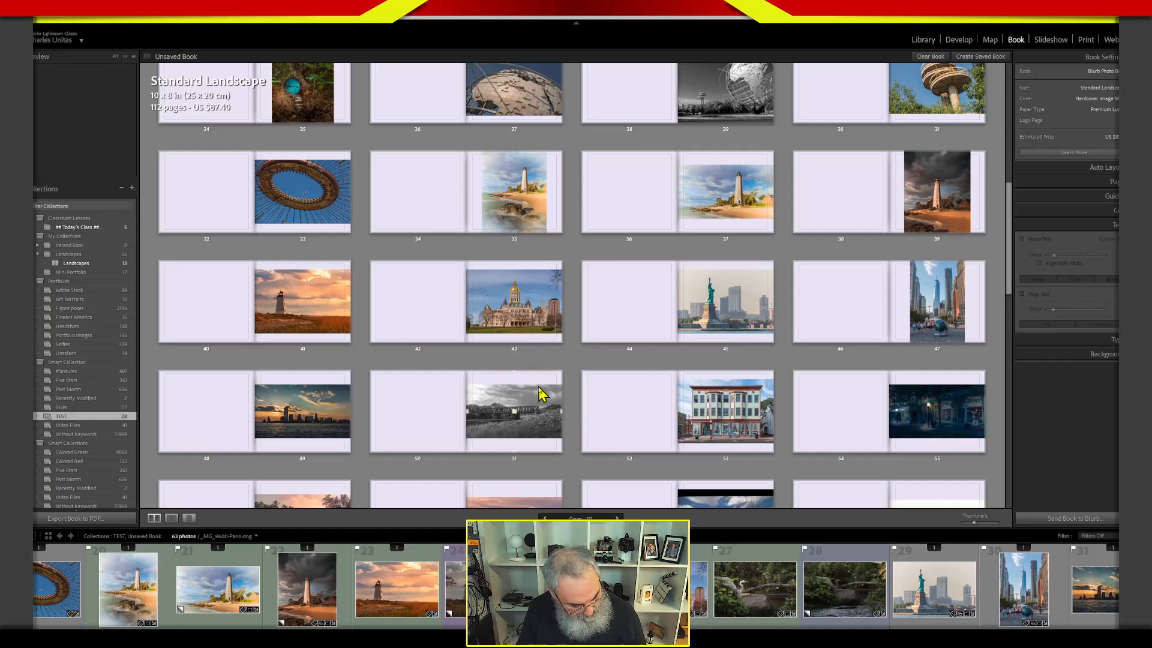
key("ctrl+z")
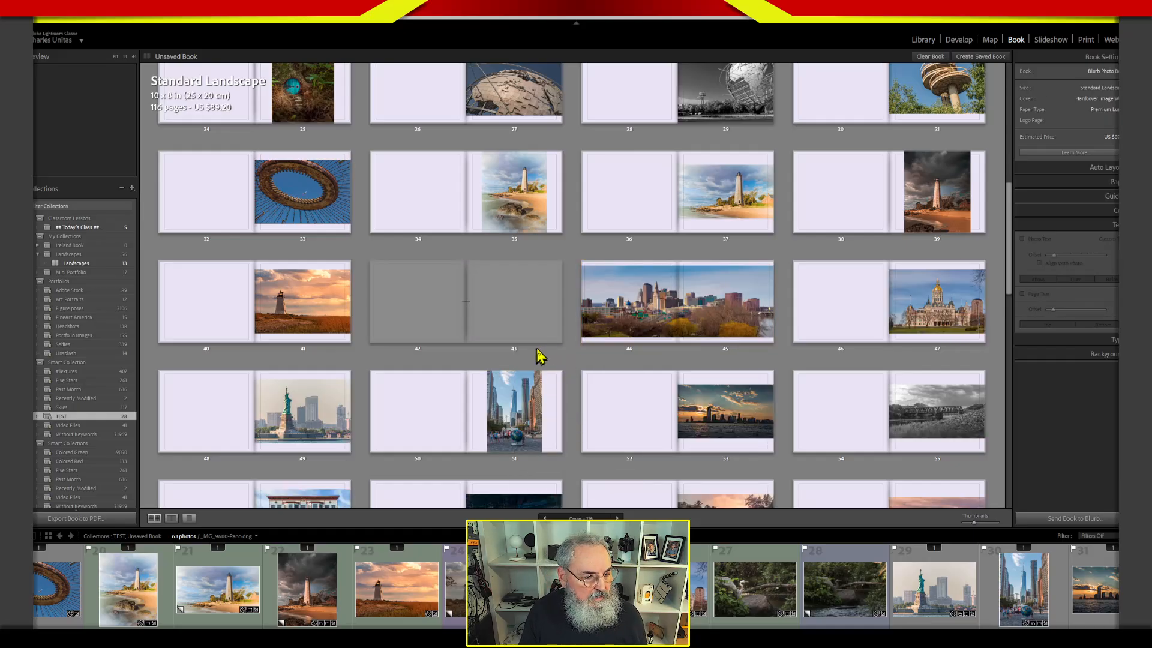
Remove only the empty two-page spread on pages 42 and 43, just before the skyline spread.
left_click(514, 352)
right_click(533, 348)
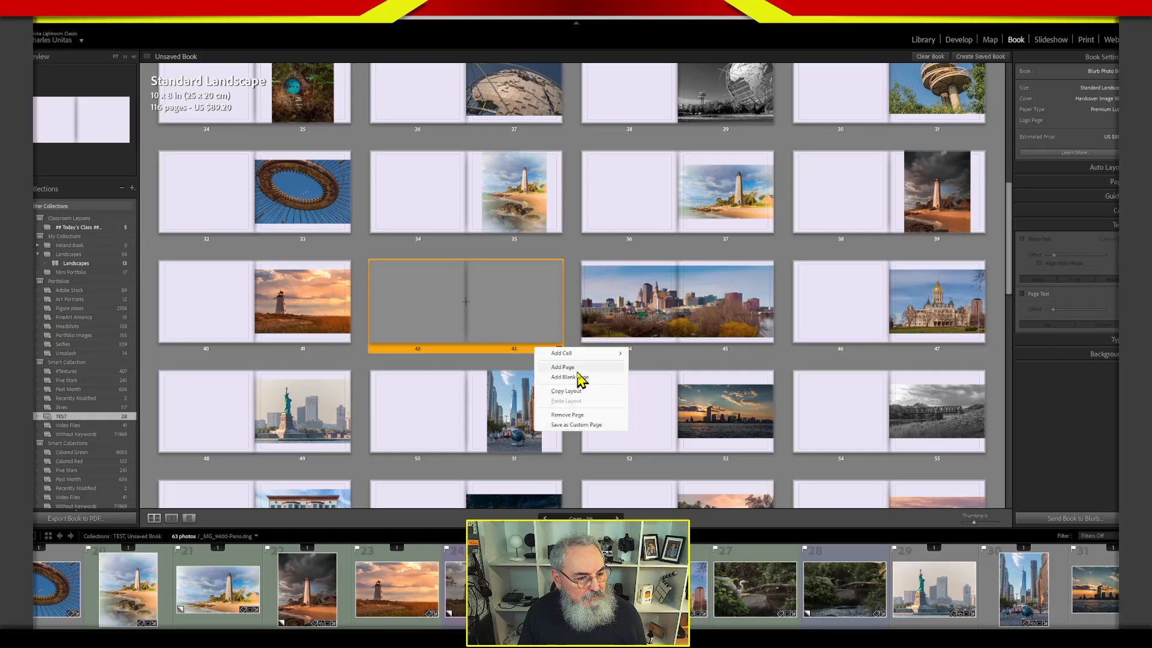
left_click(577, 415)
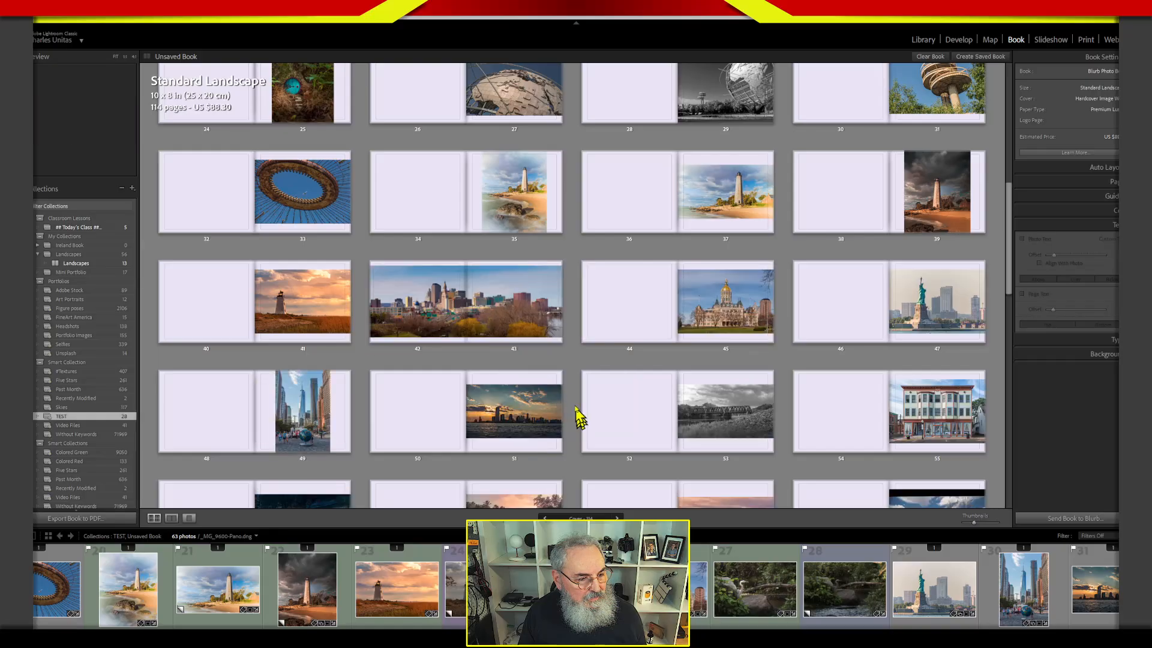
Zoom the skyline panorama on pages 42 and 43 so that it fills its two-page spread.
left_click(484, 299)
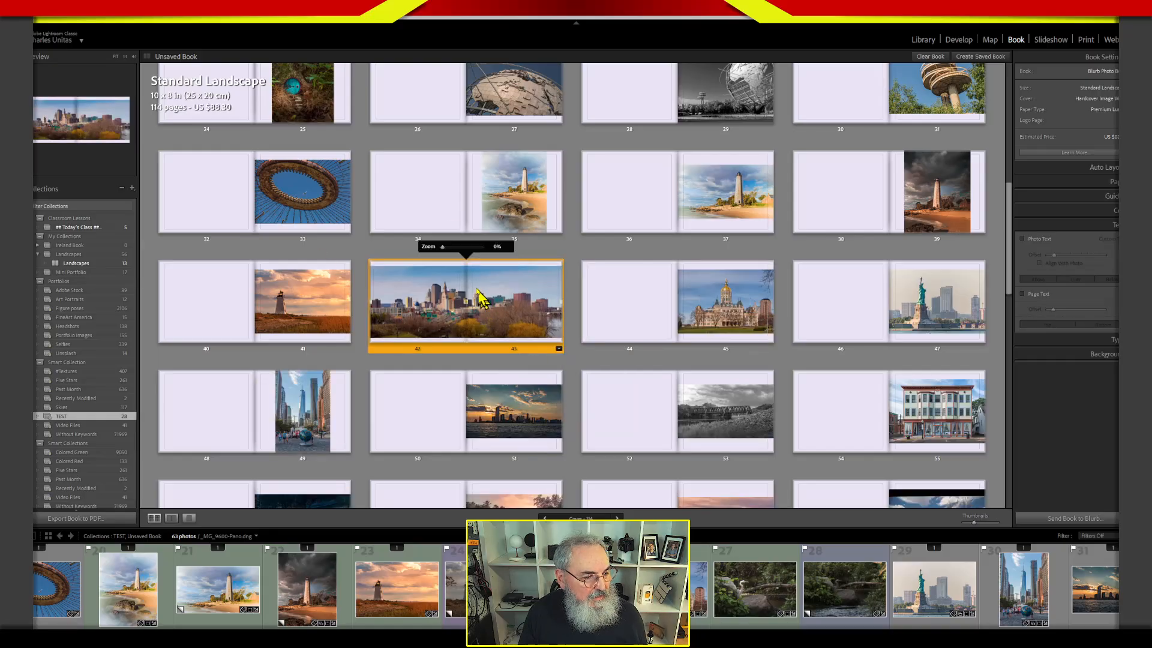
left_click_drag(443, 252, 447, 255)
left_click(559, 254)
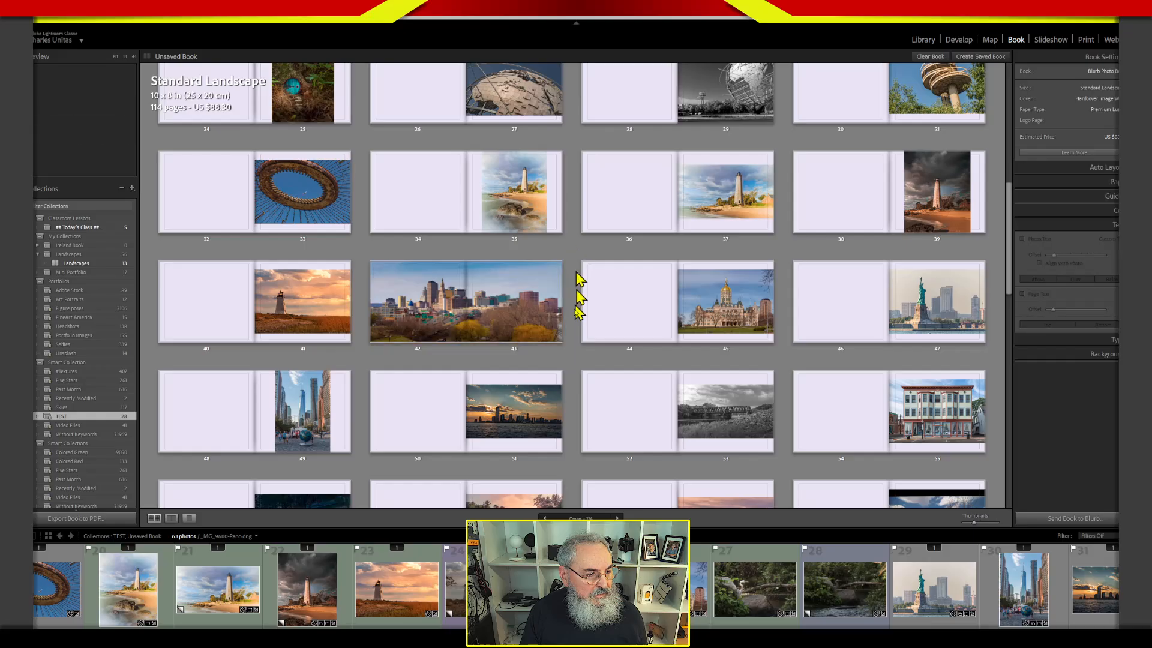
left_click_drag(492, 288, 495, 289)
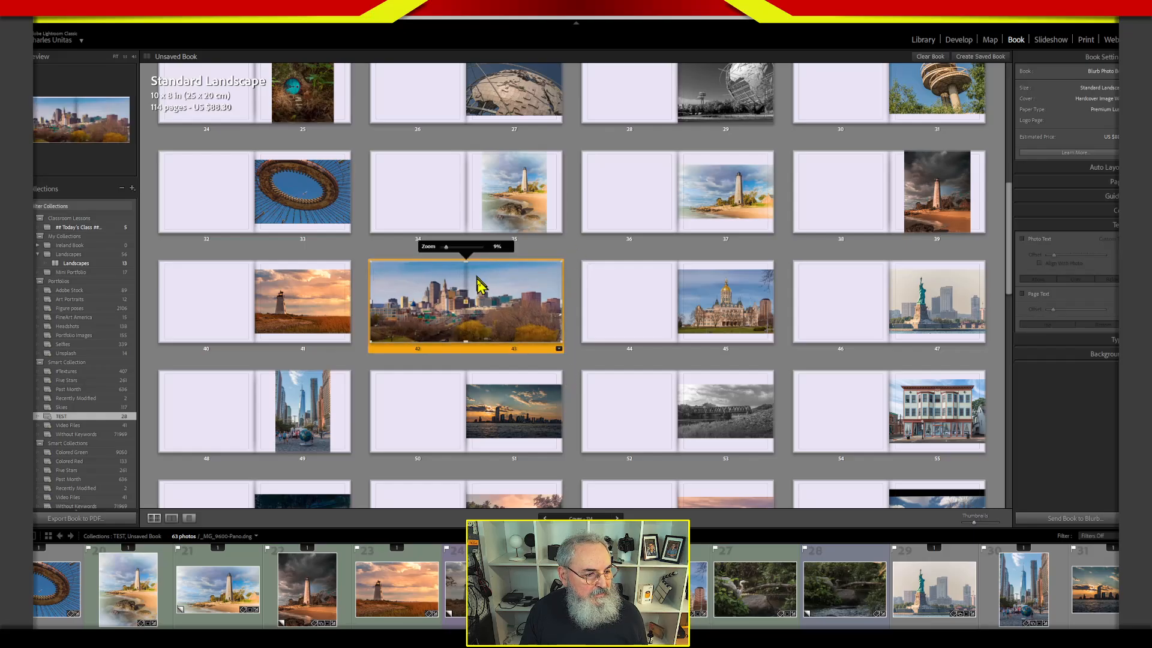
left_click_drag(448, 247, 447, 249)
left_click(572, 261)
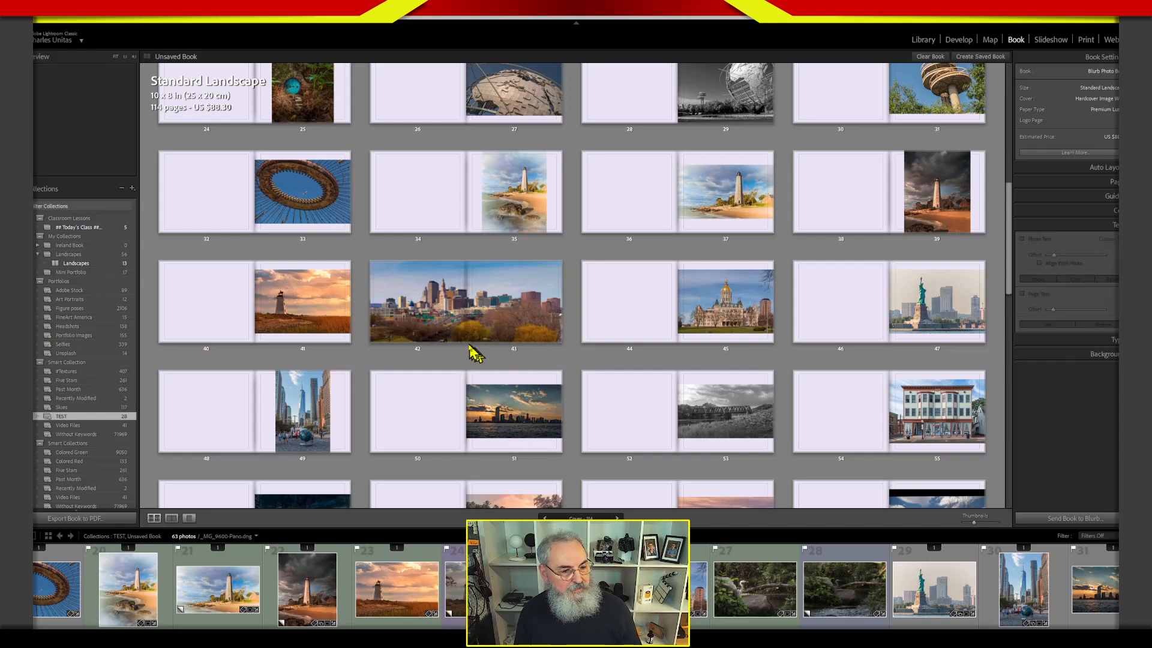
Apply the borderless single-photo Two-Page Spreads layout to page 71 with the dusk bridge photo.
left_click_drag(1009, 291, 1024, 364)
left_click(929, 328)
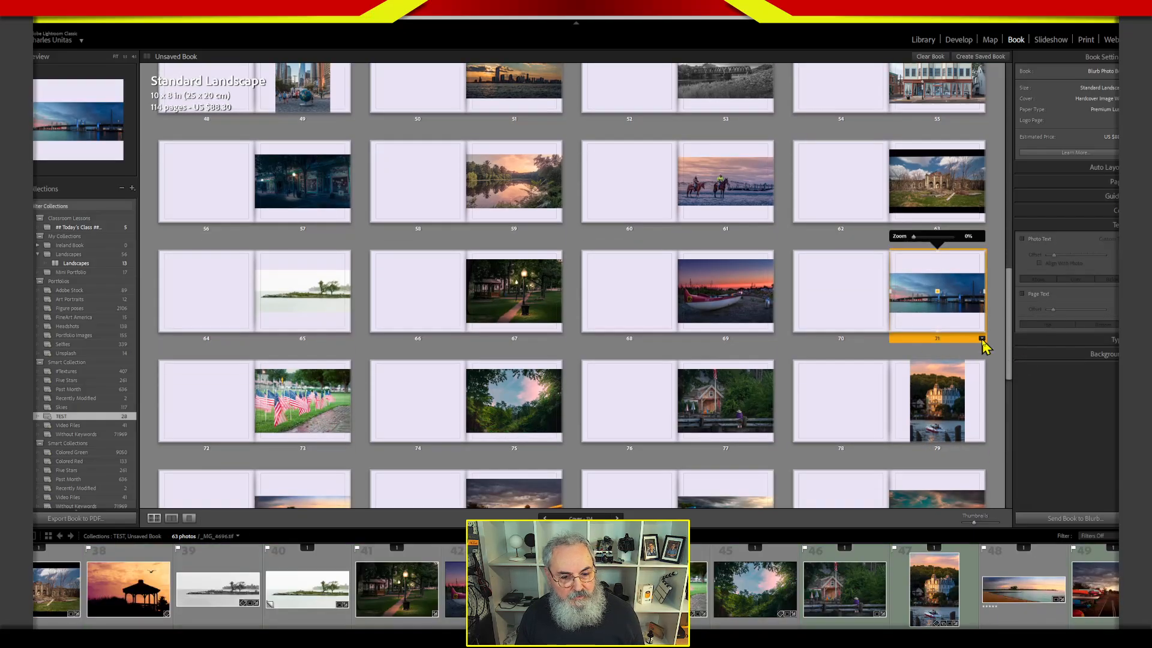
left_click(982, 340)
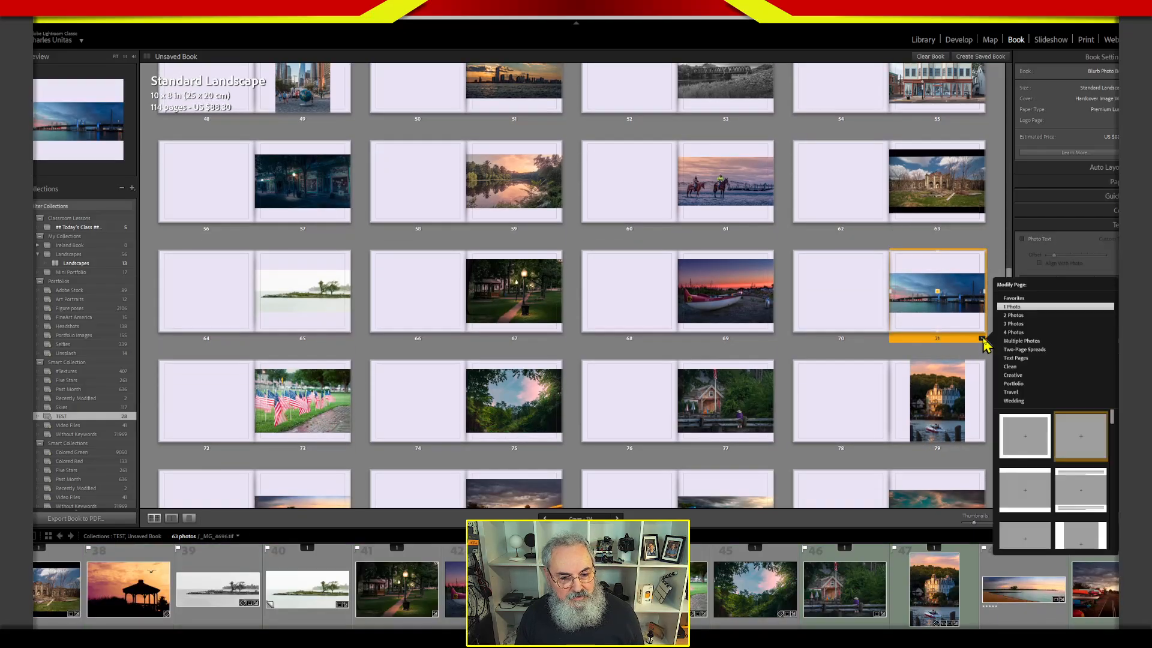
left_click(1027, 351)
left_click(1037, 427)
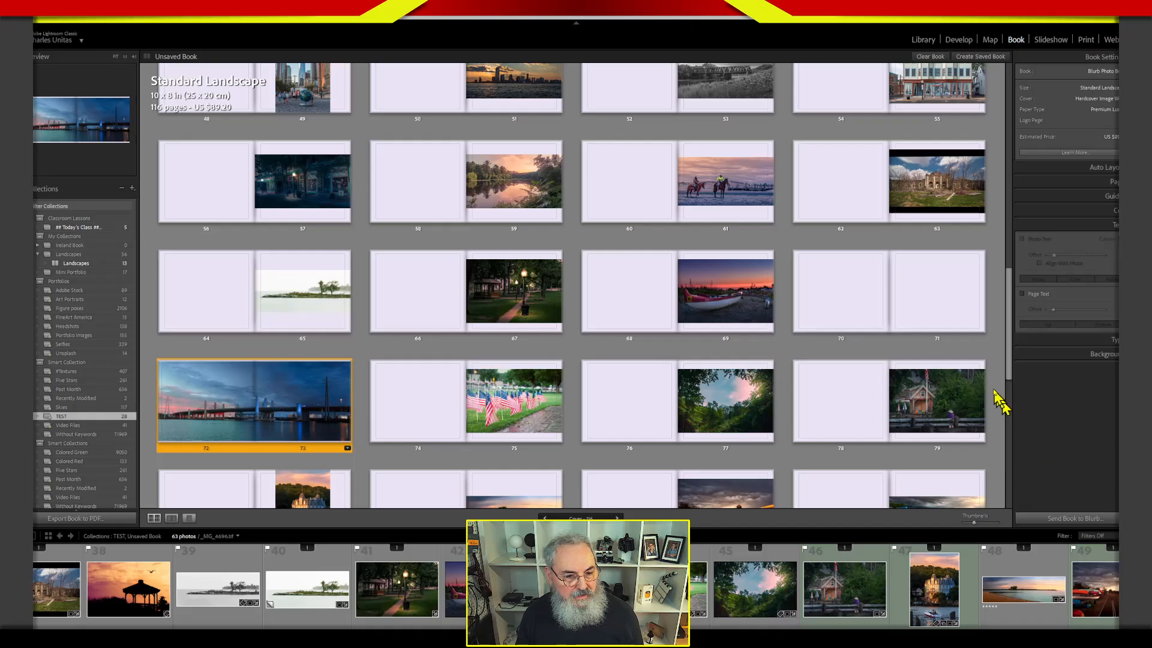
Zoom the bridge photo on pages 72 and 73 to 4% so that it fills its spread.
mouse_move(1010, 304)
left_mouse_down()
mouse_move(1013, 327)
mouse_move(1002, 313)
left_mouse_up()
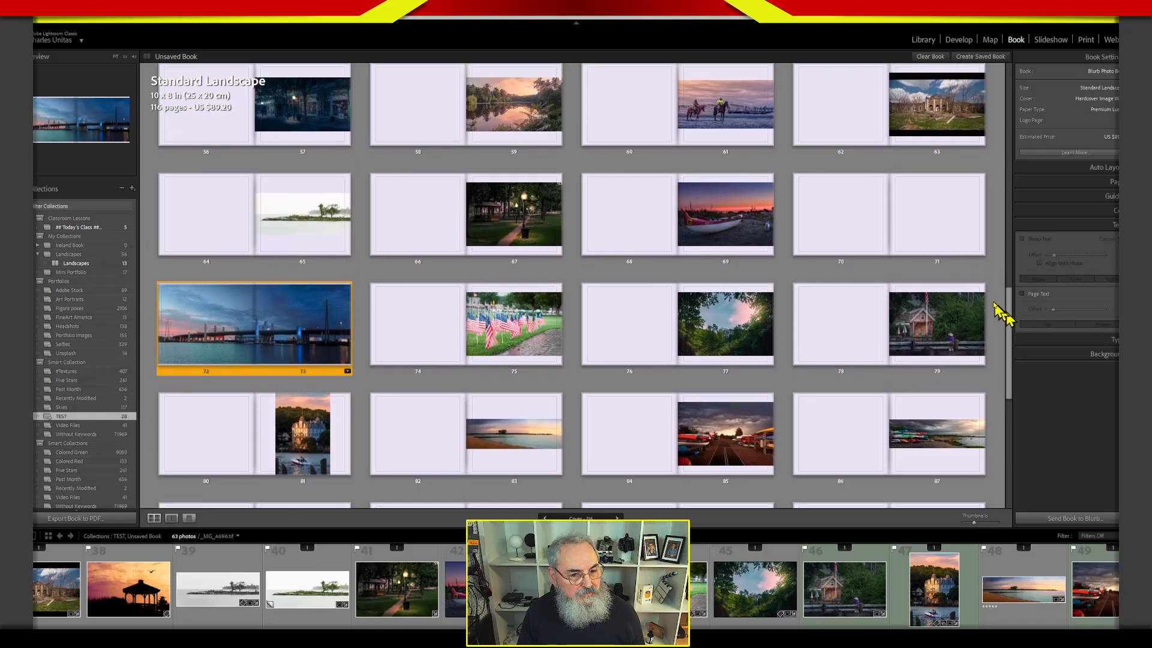
left_click(266, 346)
left_click_drag(231, 270, 233, 270)
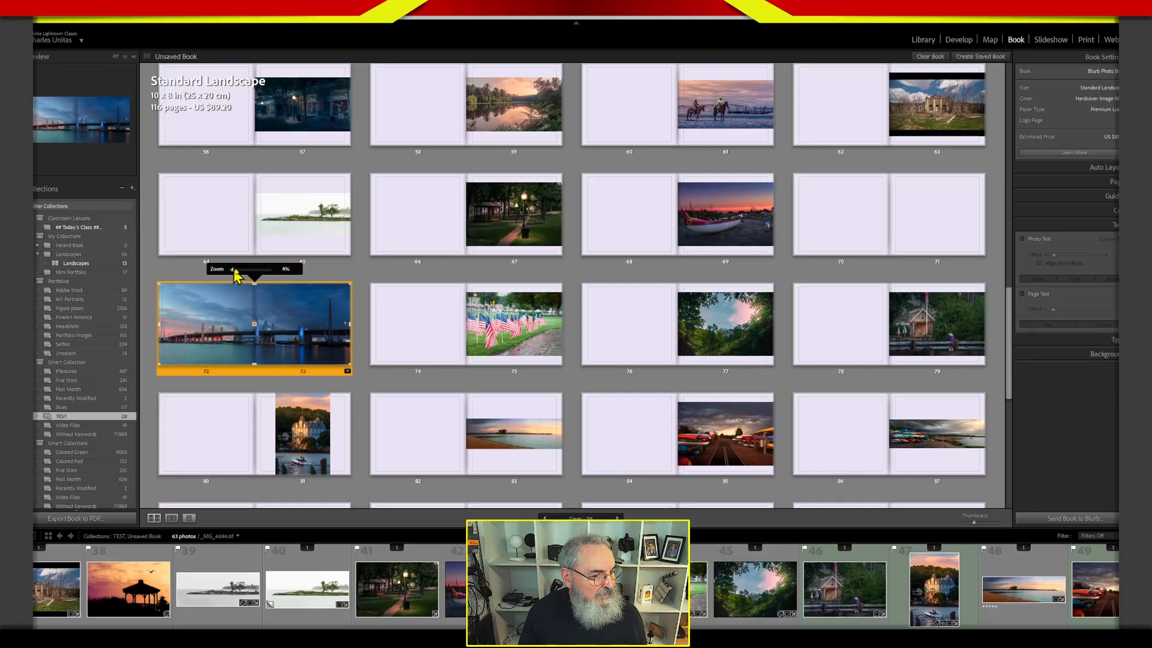
left_click(352, 268)
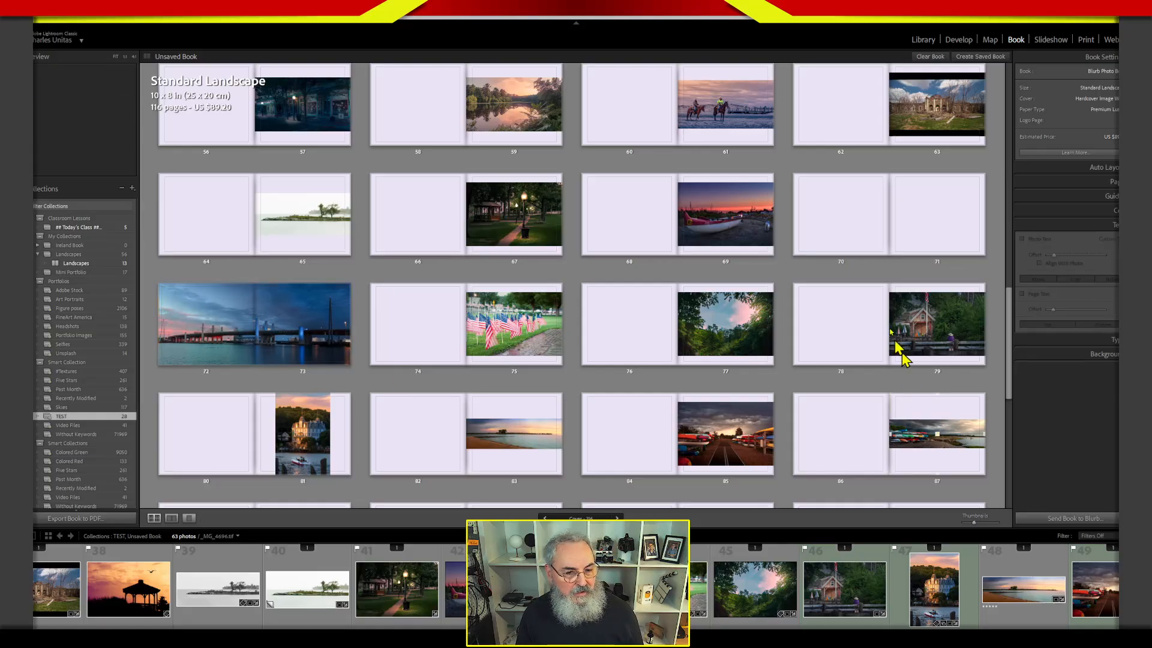
Remove the empty pages 70 and 71 just before the bridge spread.
left_click(920, 224)
left_click(863, 239, "shift")
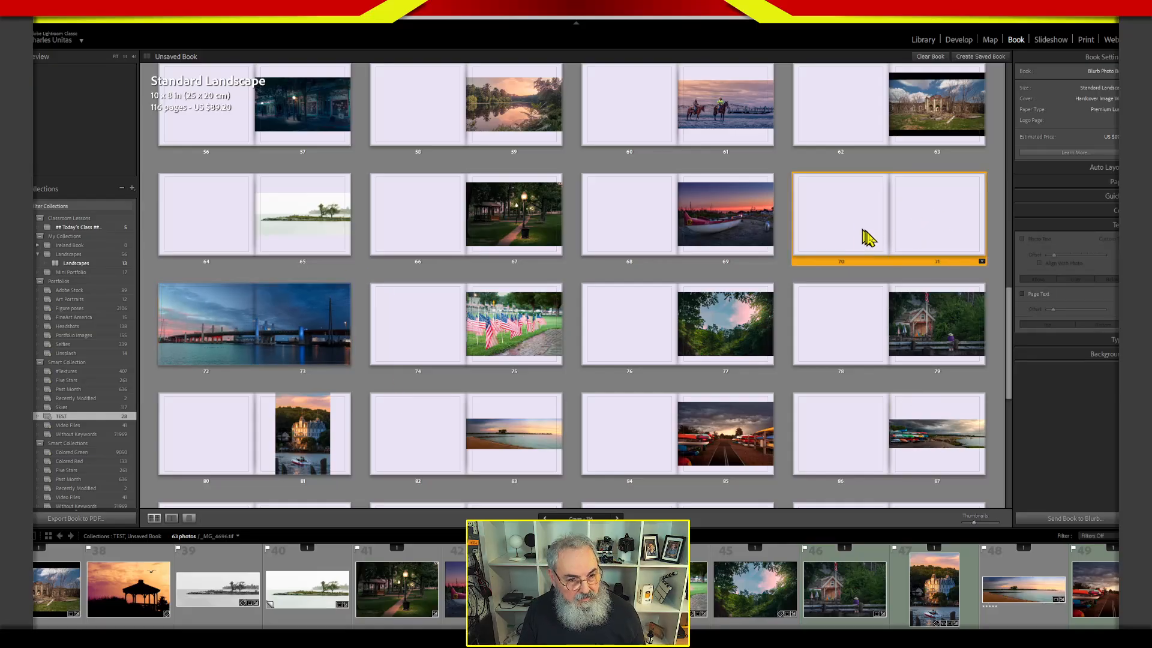
right_click(917, 263)
left_click(951, 331)
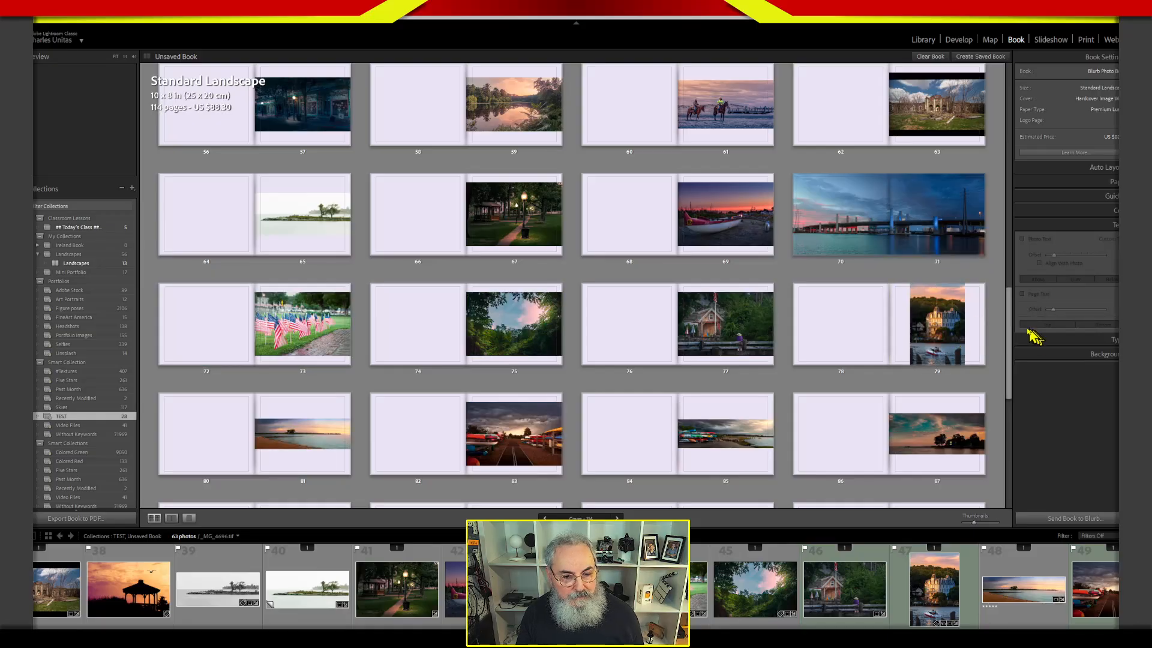
Apply the borderless single-photo Two-Page Spreads layout to page 85 with the panorama of colorful boats on the shore.
scroll(1010, 331, "down", 3)
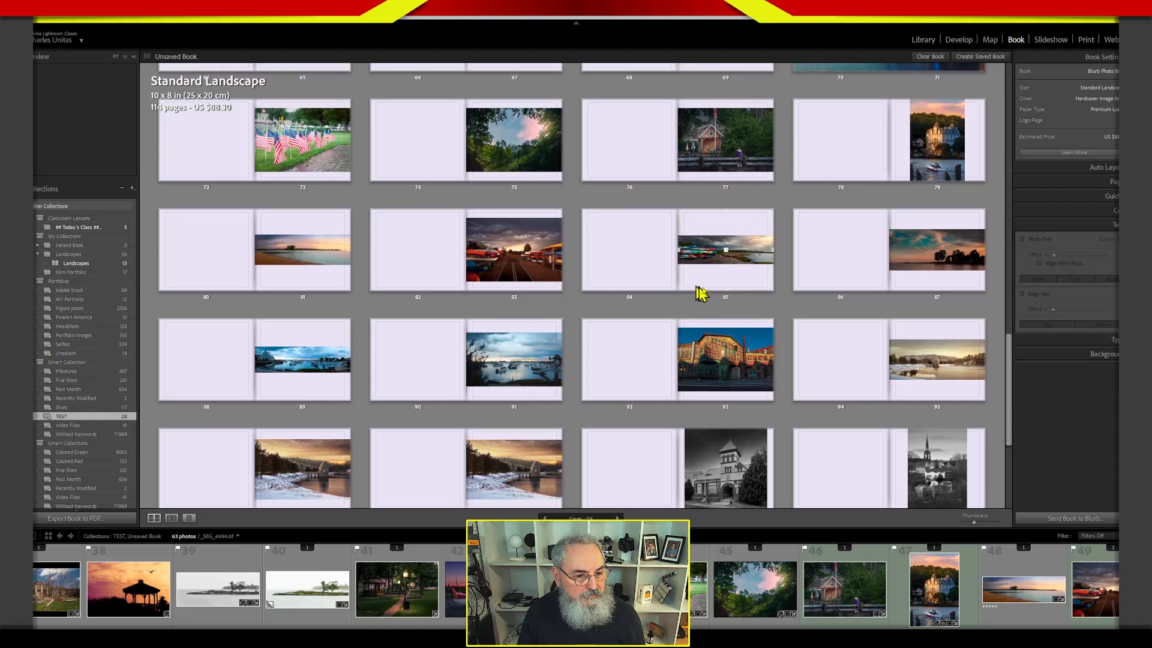
left_click(727, 286)
left_click(771, 296)
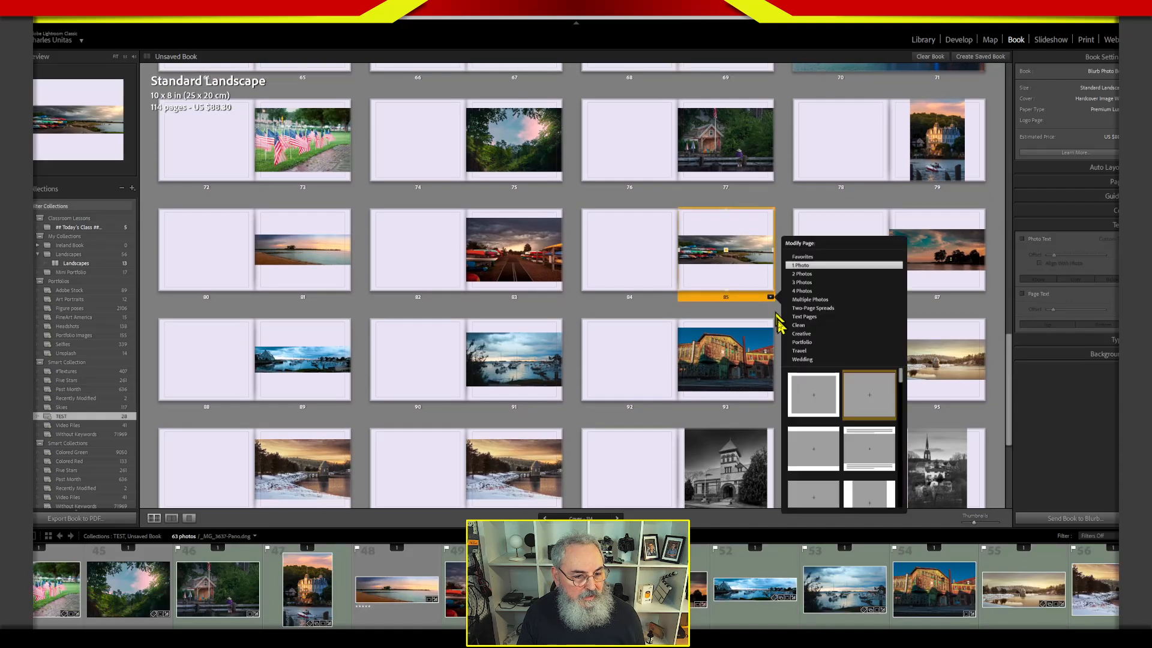
left_click(813, 308)
left_click(840, 402)
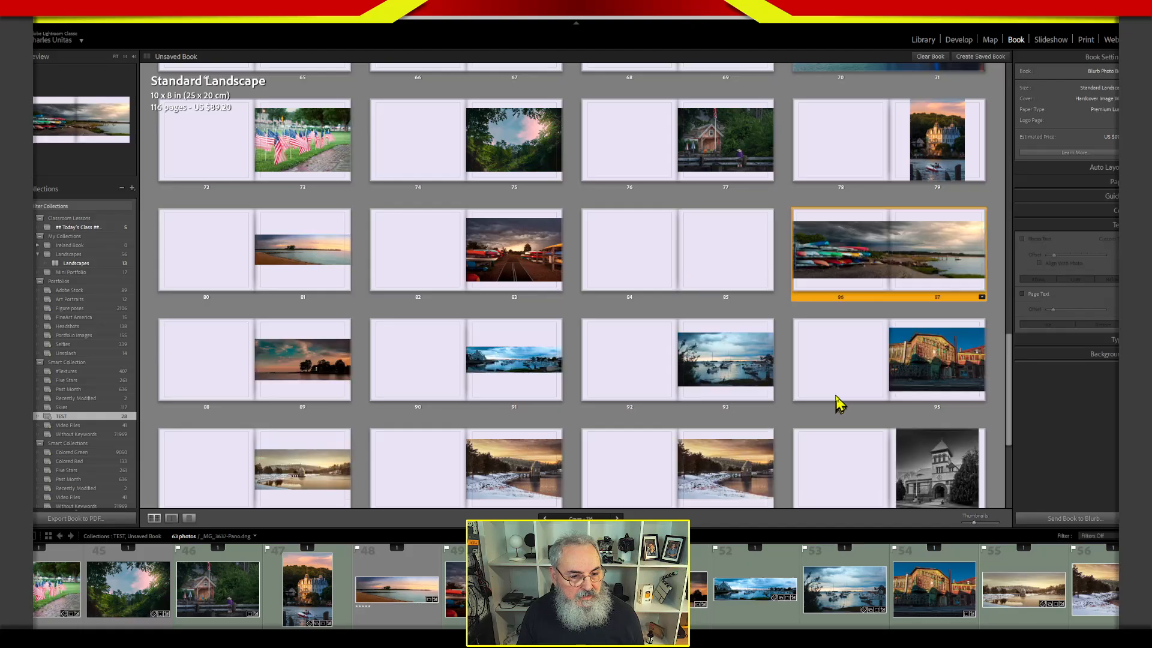
Zoom the colorful boats panorama on pages 86 and 87 to 20% and shift it left within its spread.
left_click(879, 258)
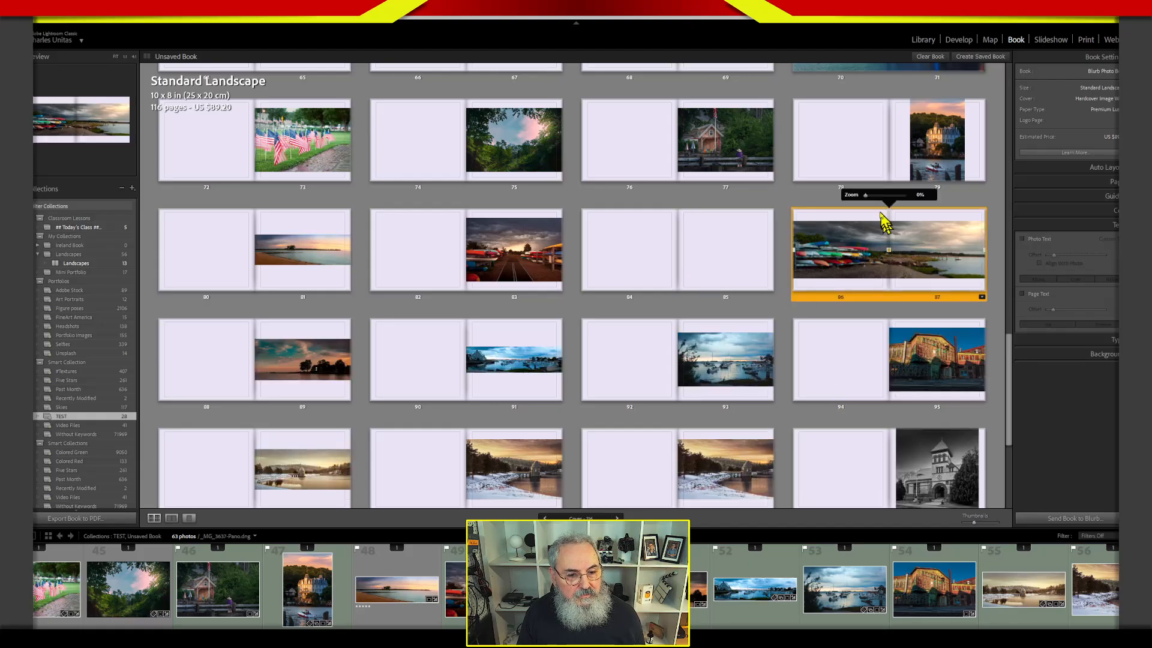
left_click_drag(868, 199, 876, 200)
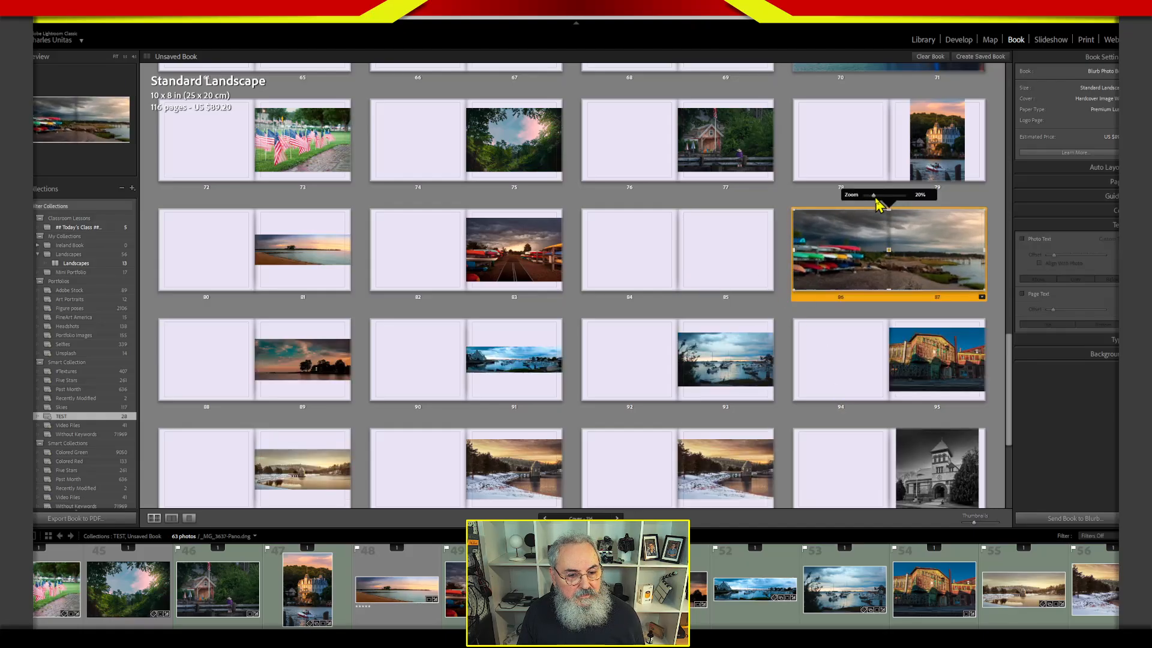
left_click_drag(880, 288, 857, 282)
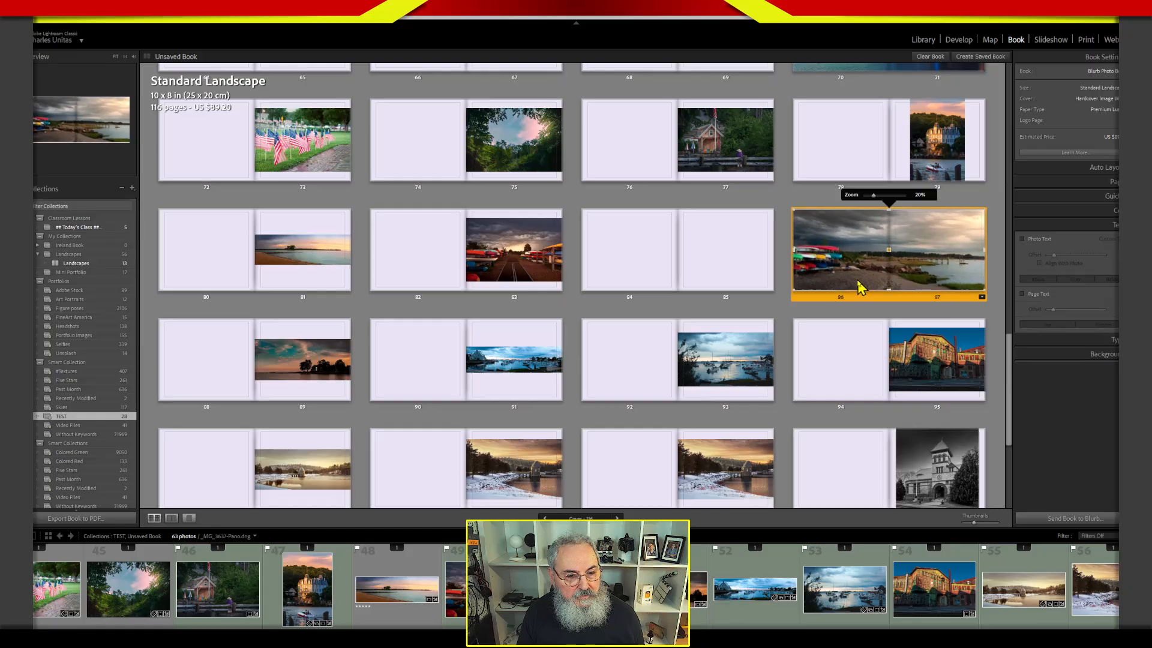
Remove the empty pages 84 and 85 just before the colorful boats spread.
left_click(668, 275)
right_click(696, 303)
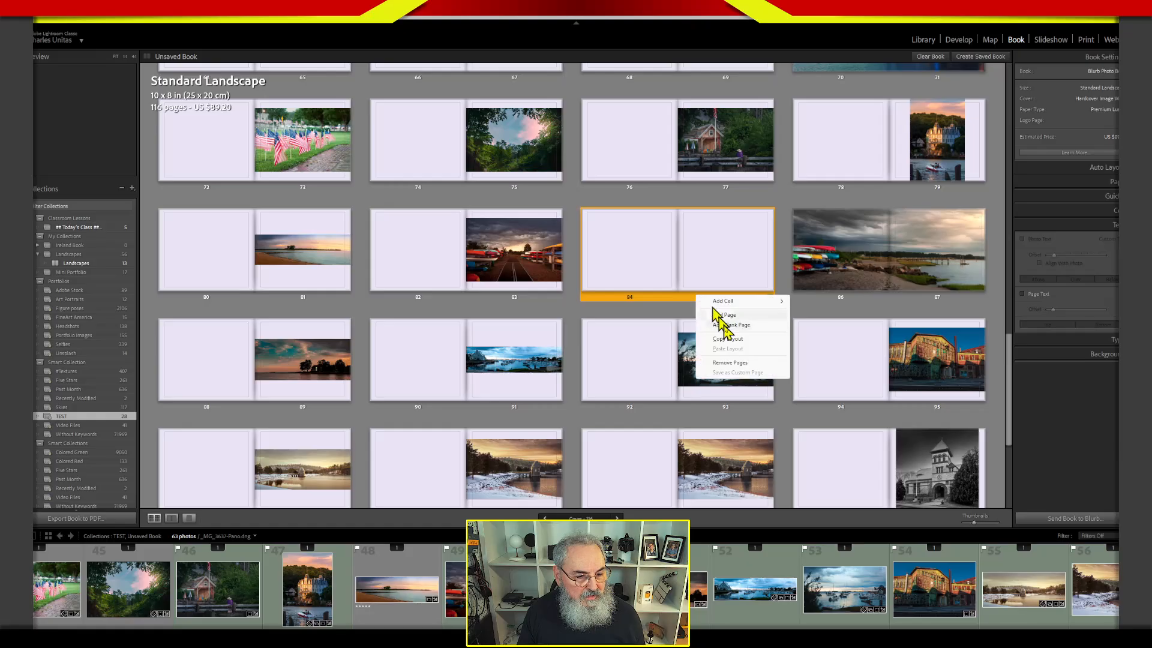
left_click(732, 366)
Apply a Two-Page Spreads layout with one inset photo reaching partway across the second page to the harbor photo on page 91.
left_click_drag(1010, 360, 1010, 377)
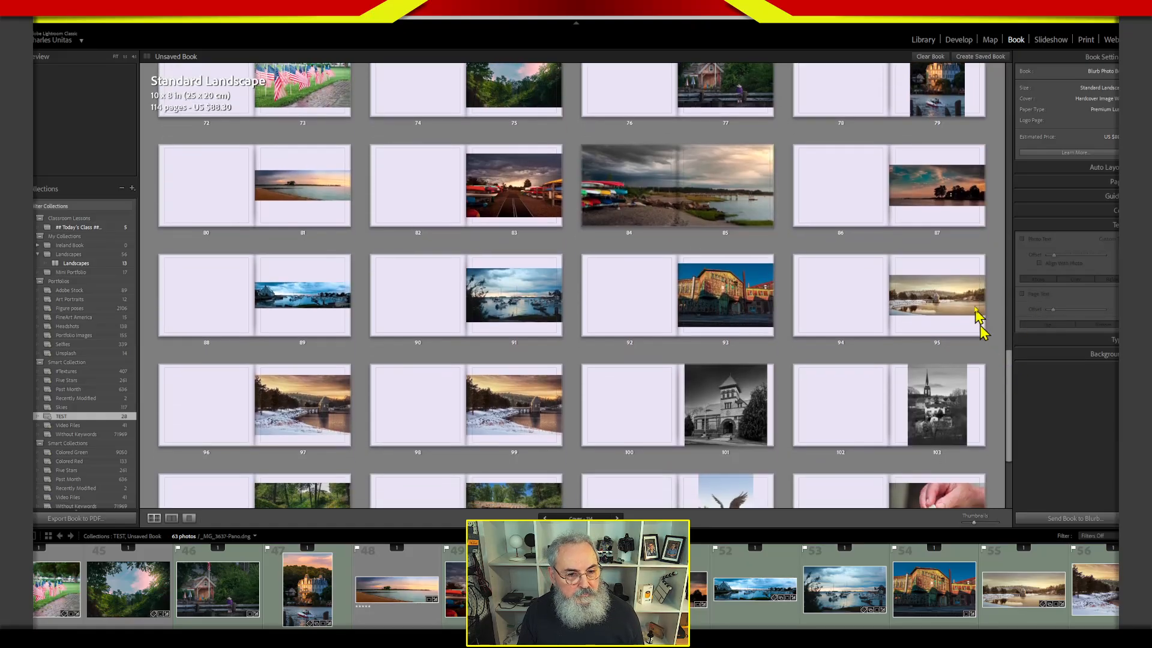
left_click(519, 319)
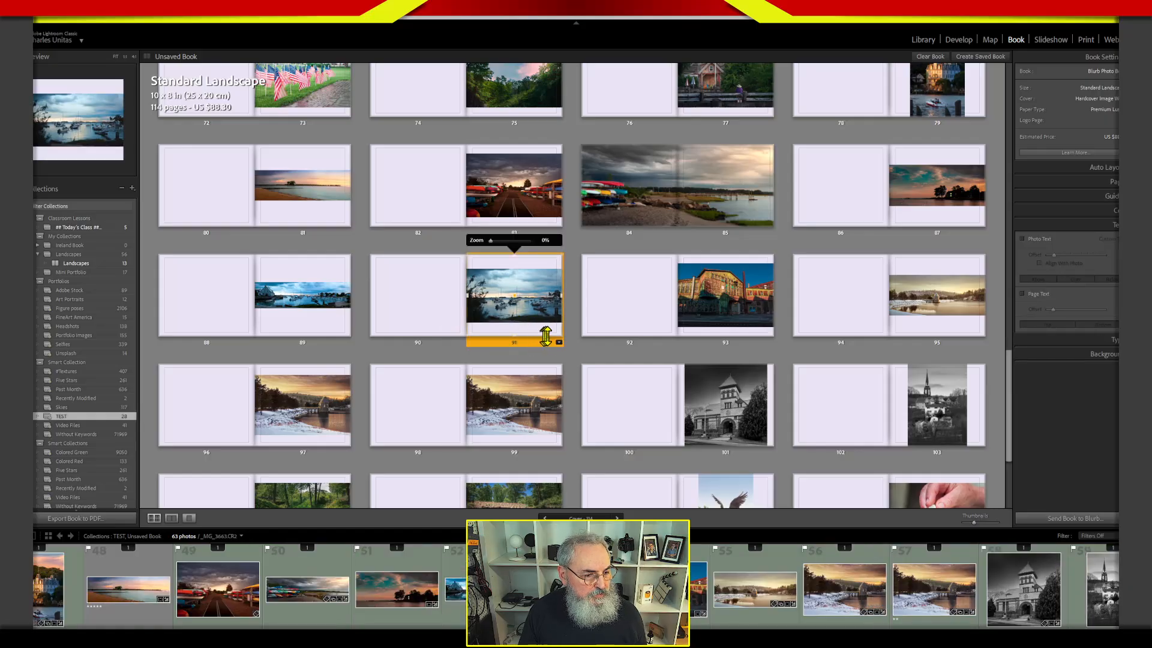
left_click(559, 343)
left_click(622, 353)
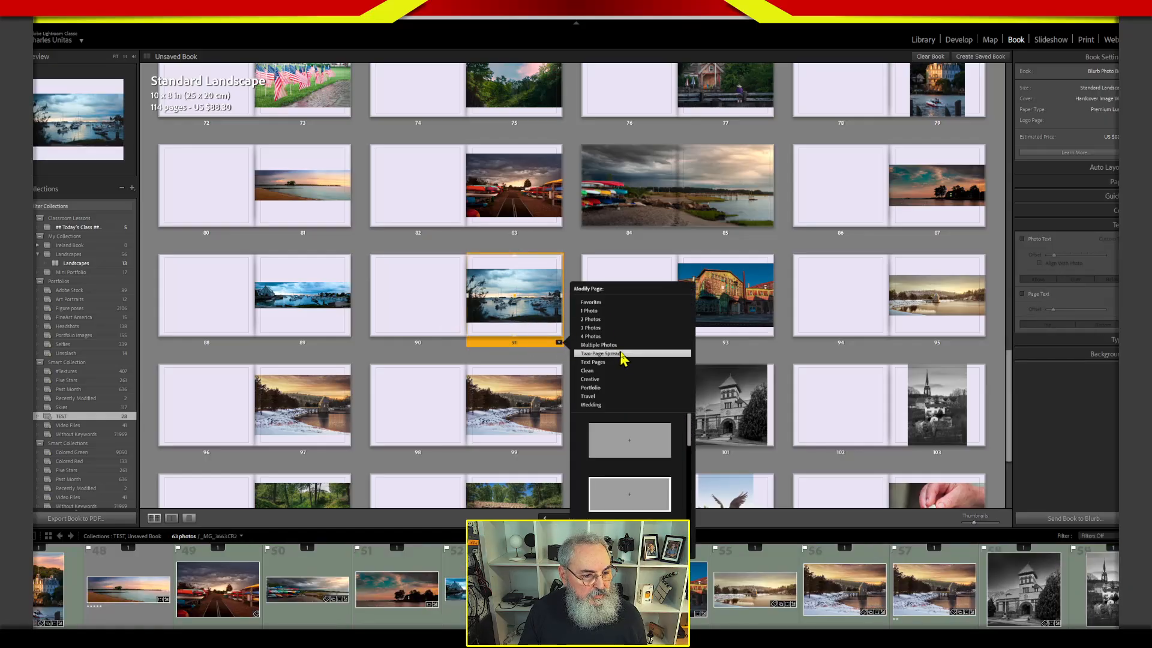
left_click_drag(688, 431, 690, 458)
left_click(667, 488)
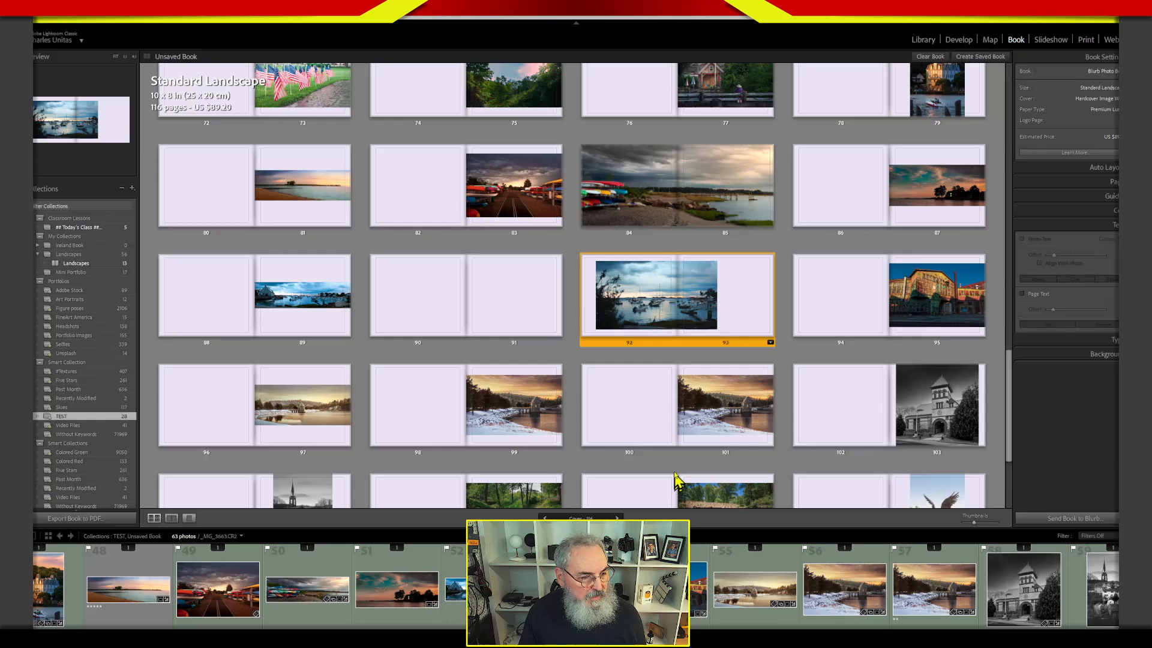
Zoom the harbor photo on pages 92 and 93 to 7% and browse the Two-Page Spreads layouts.
left_click_drag(638, 304, 637, 305)
left_click_drag(722, 308, 756, 294)
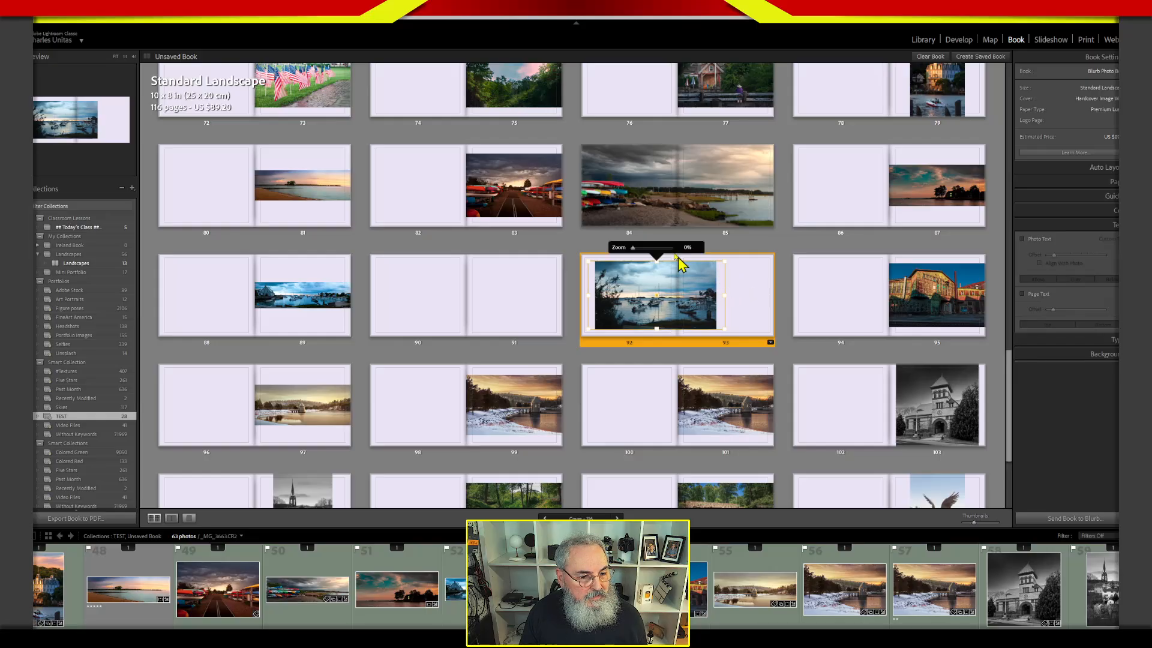
left_click_drag(632, 248, 635, 249)
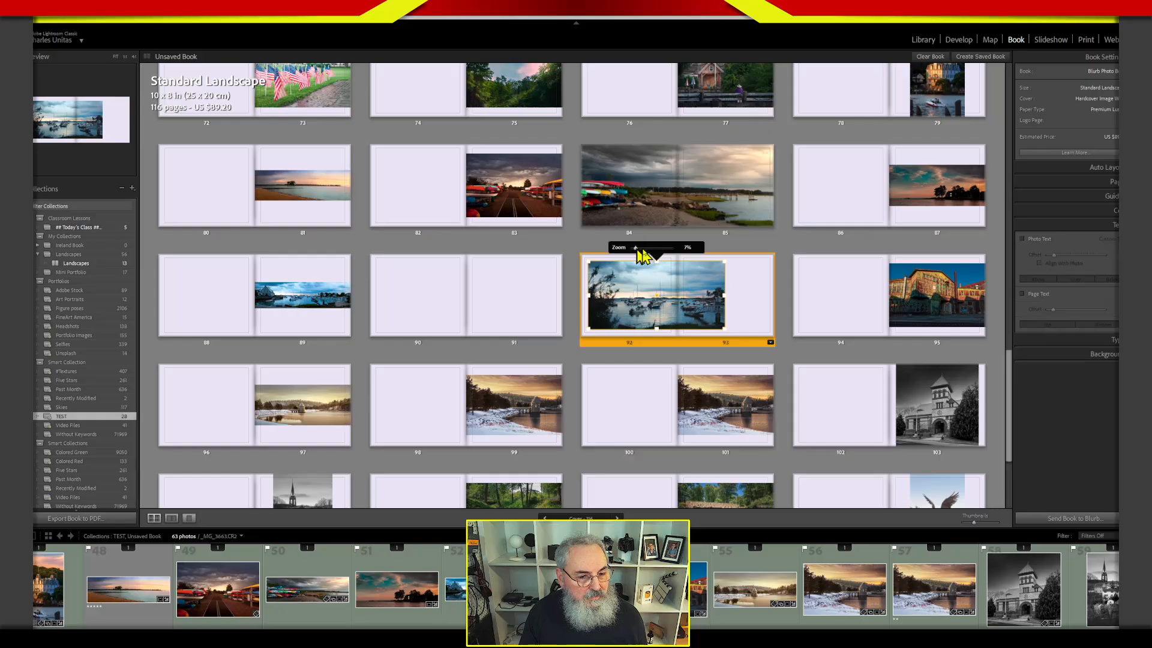
left_click(771, 343)
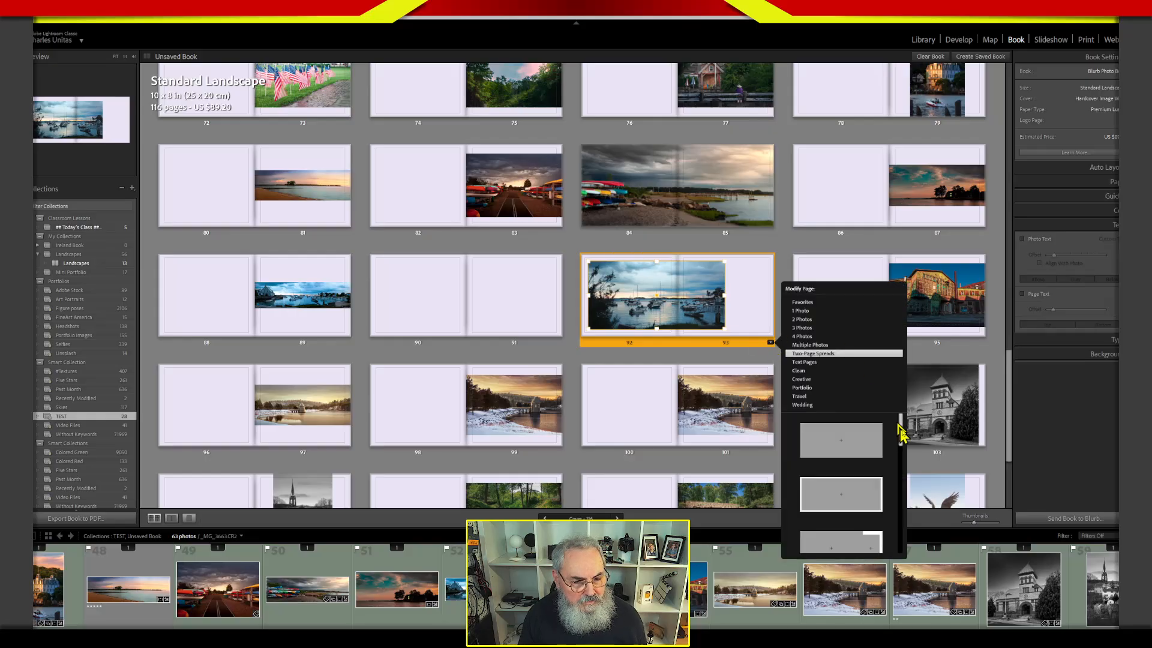
mouse_move(902, 441)
left_mouse_down()
mouse_move(887, 547)
mouse_move(900, 537)
mouse_move(904, 436)
left_mouse_up()
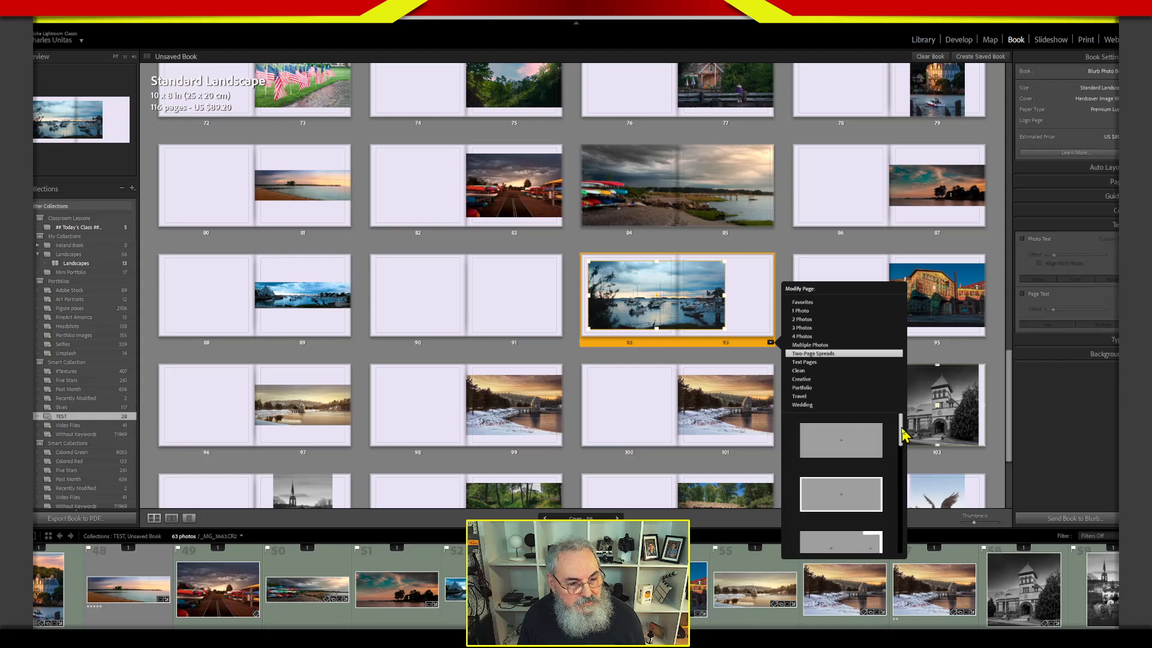
Stretch the harbor photo's cell on pages 92 and 93 to the upper and lower edges of the spread.
left_click(658, 263)
left_click_drag(656, 258, 656, 247)
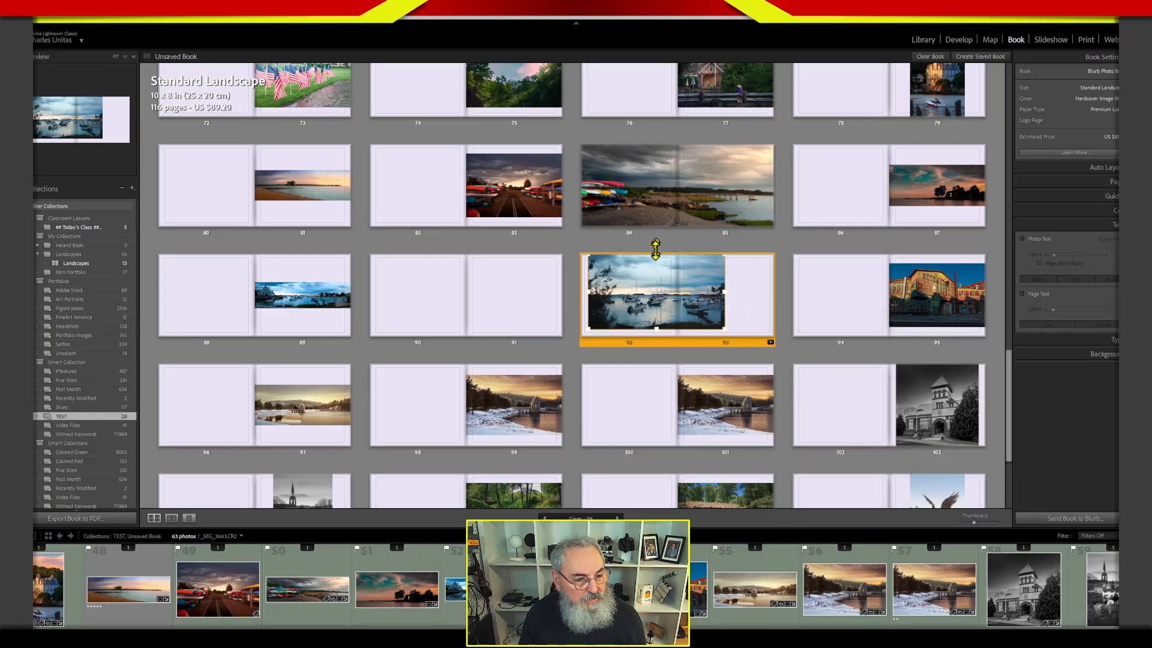
left_click_drag(659, 330, 657, 337)
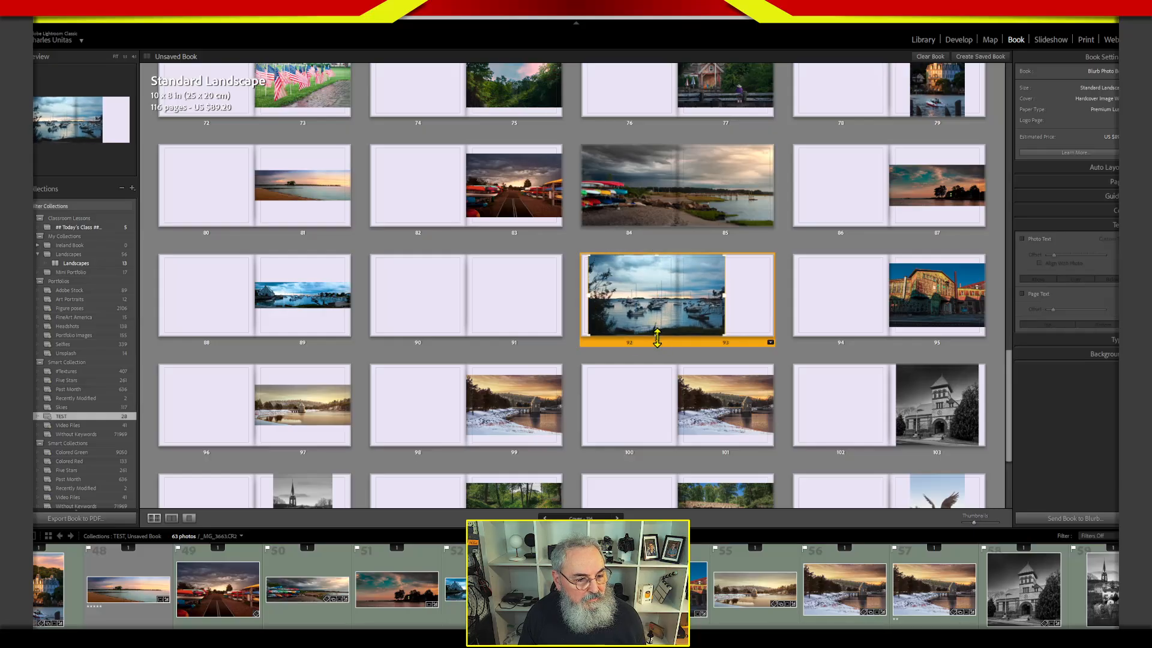
left_click(727, 311)
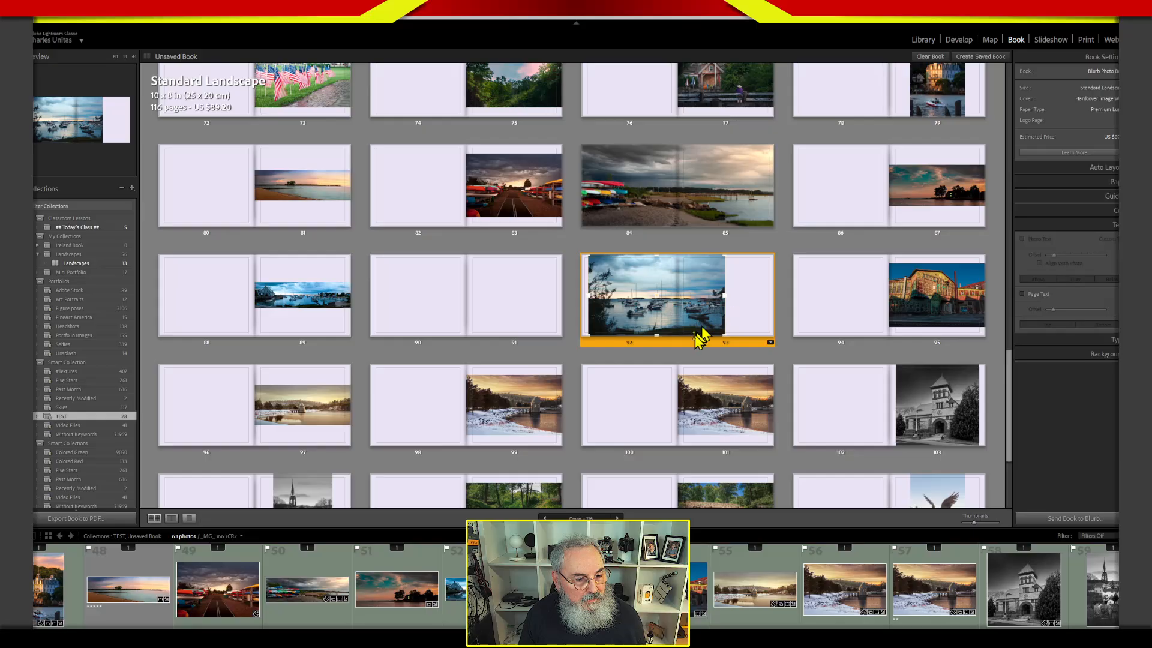
mouse_move(692, 335)
left_mouse_down()
mouse_move(727, 337)
mouse_move(685, 334)
left_mouse_up()
Extend the harbor photo's cell to the spread's right edge, pull its left edge inward to leave a blank strip, and set its zoom to 0%.
left_click_drag(725, 296, 775, 295)
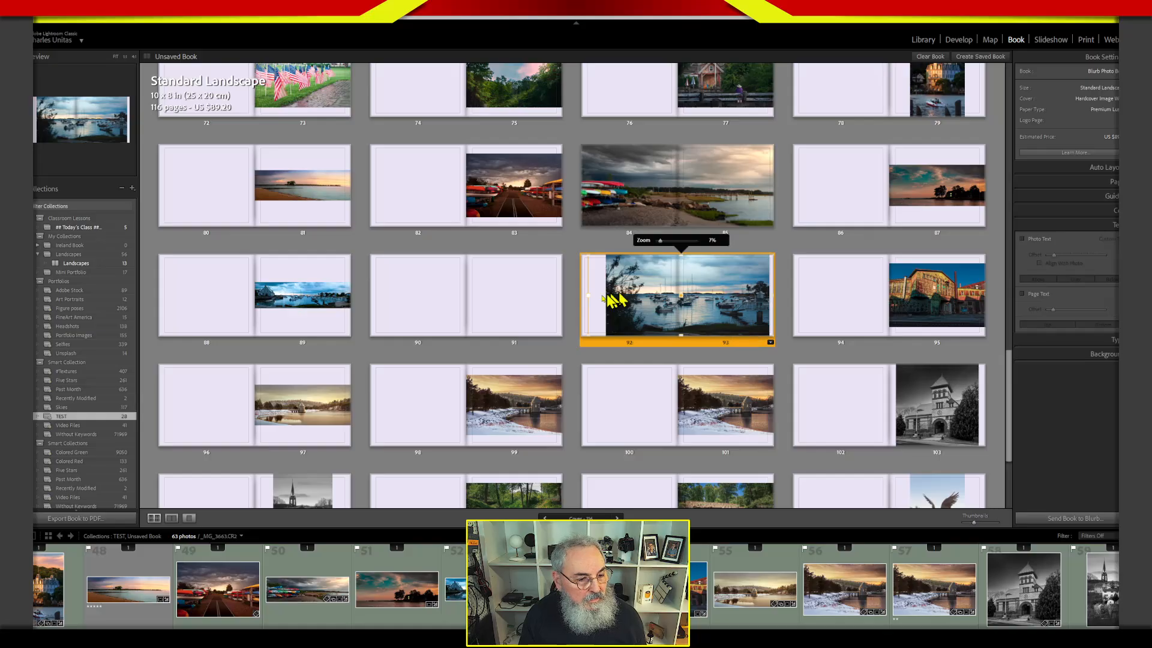
left_click_drag(588, 295, 631, 307)
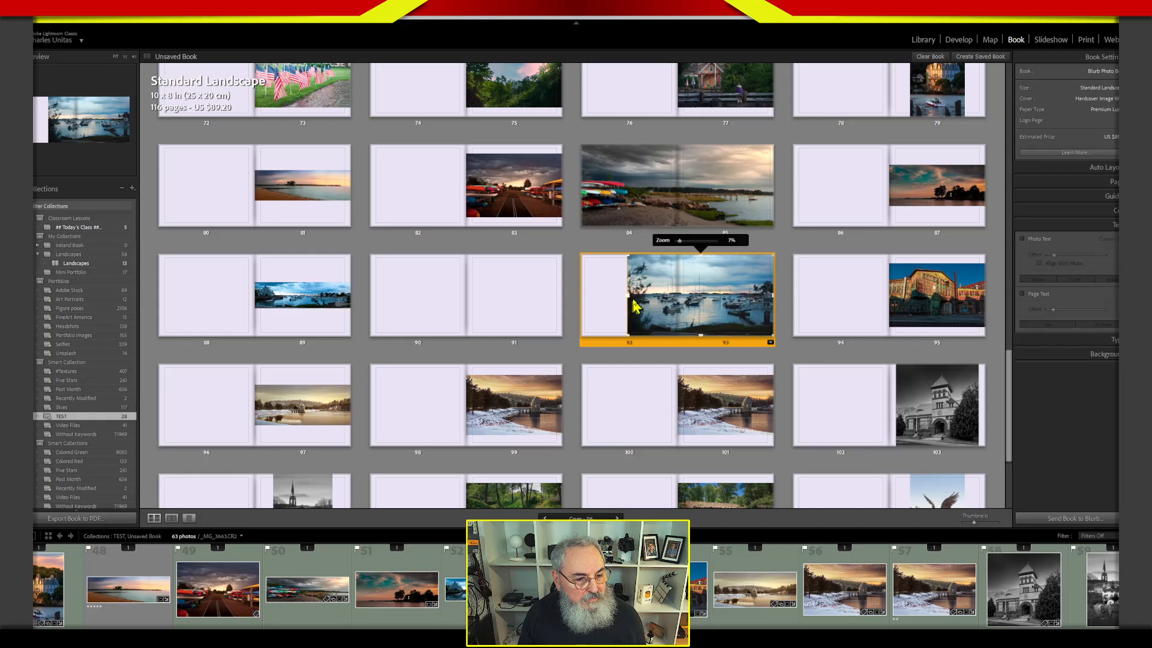
left_click_drag(680, 243, 673, 245)
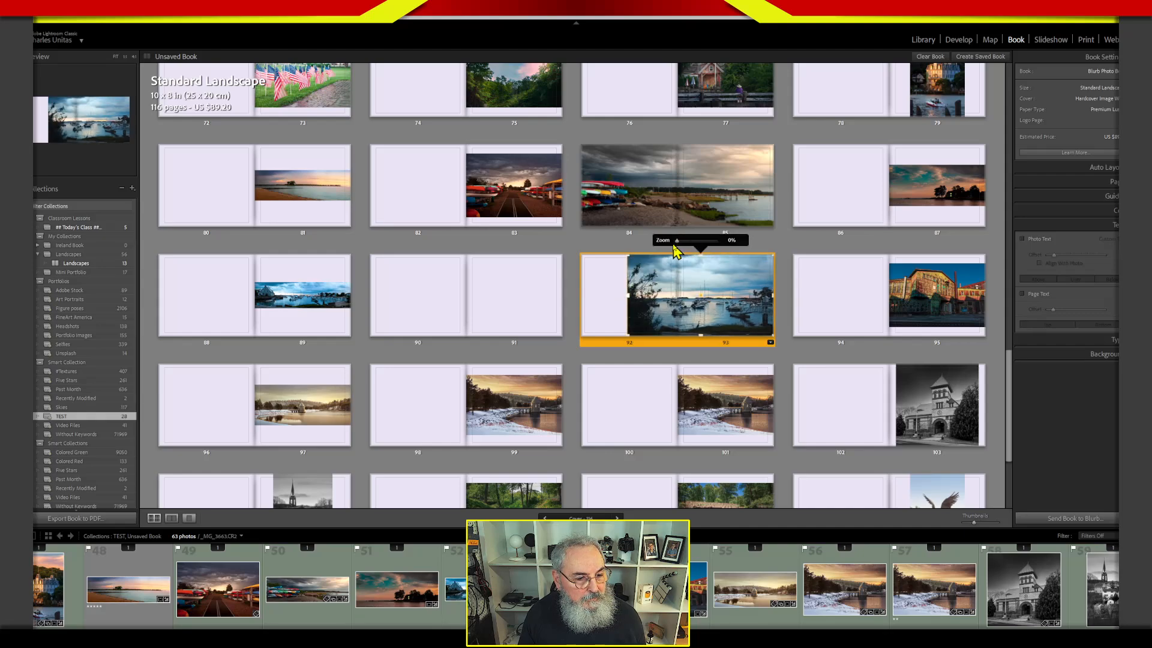
left_click(787, 292)
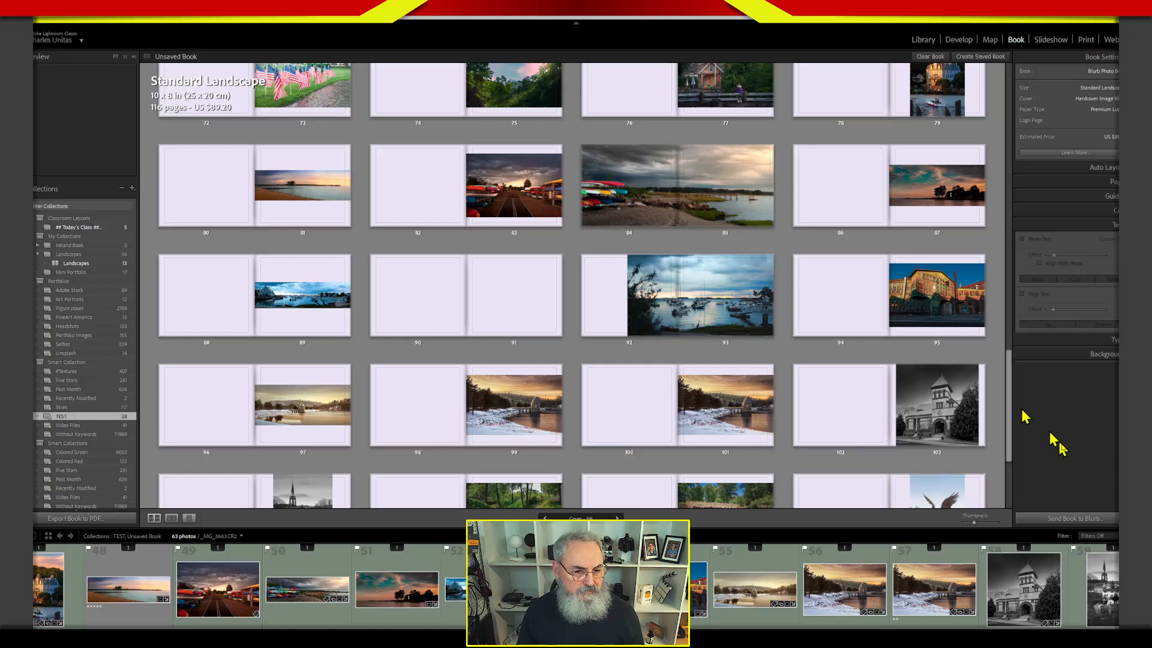
Remove the empty pages 90 and 91 just before the harbor photo spread.
left_click(493, 330)
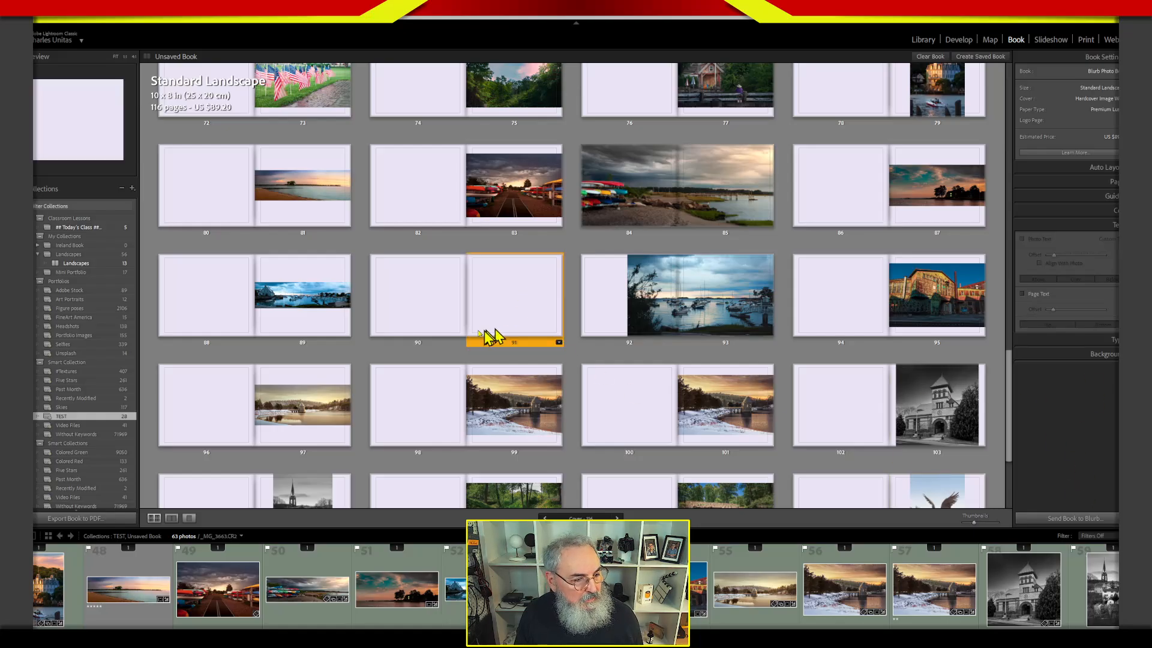
left_click(451, 334)
right_click(532, 345)
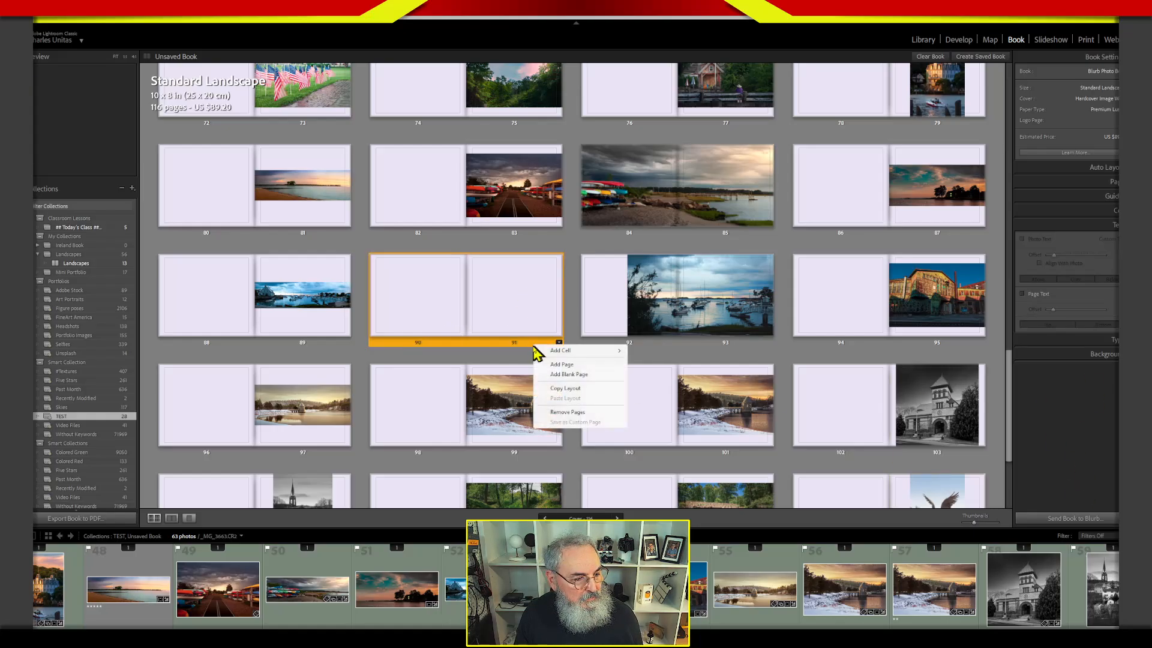
left_click(566, 412)
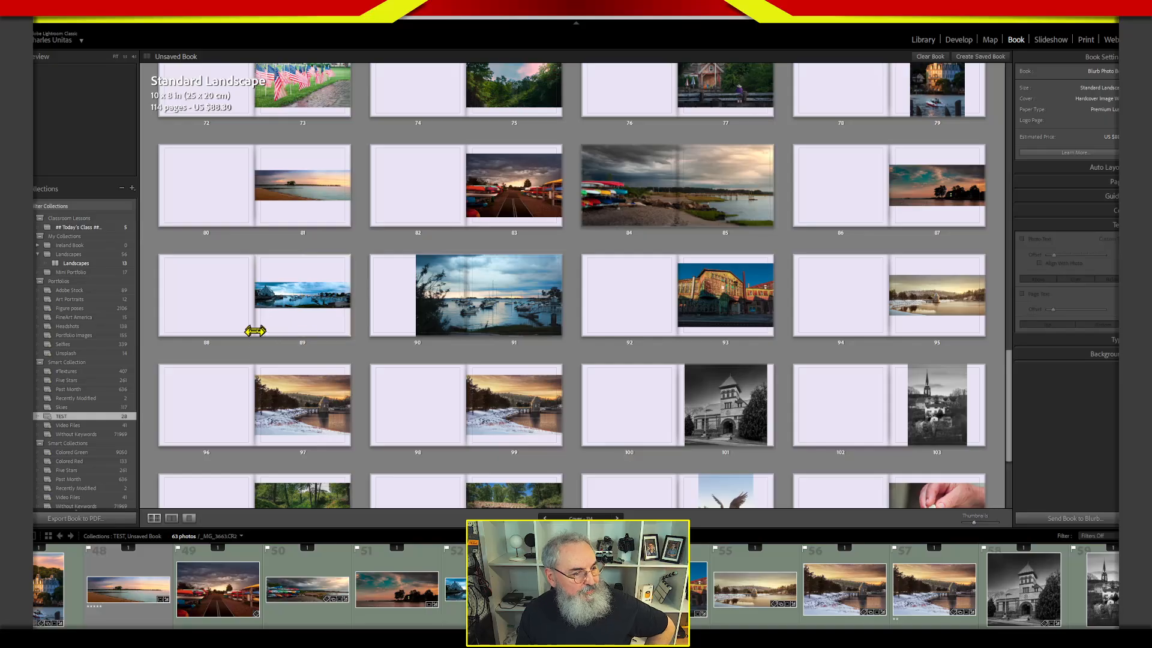
Apply the borderless single-photo Two-Page Spreads layout to page 89 with the blue harbor panorama.
left_click(298, 321)
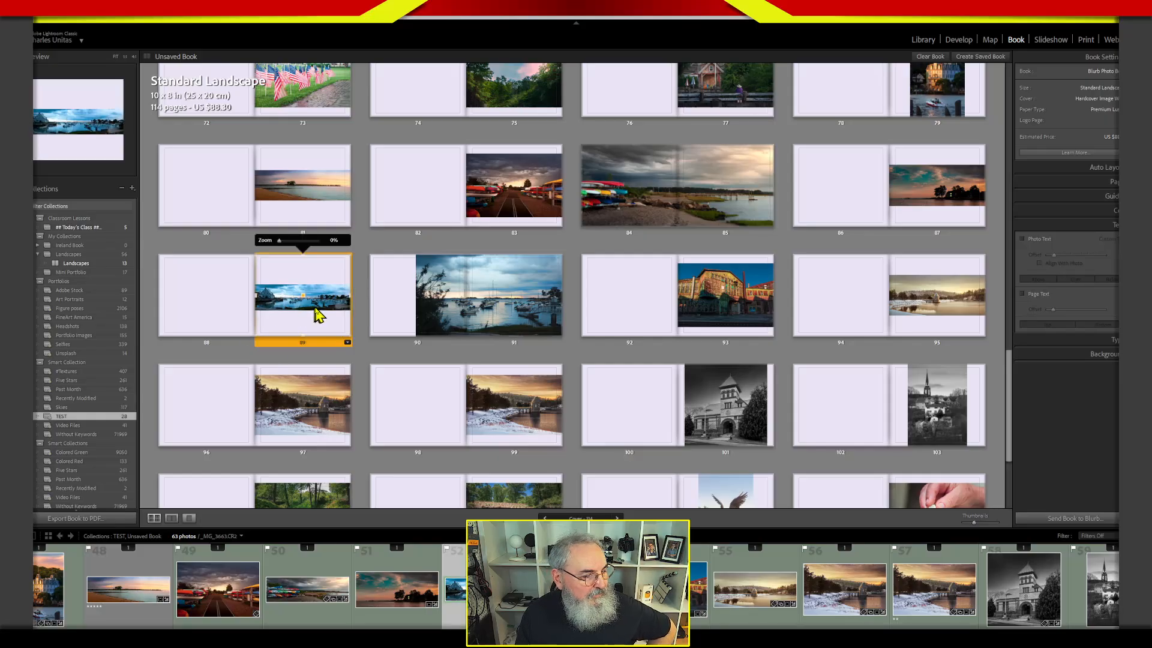
left_click(347, 342)
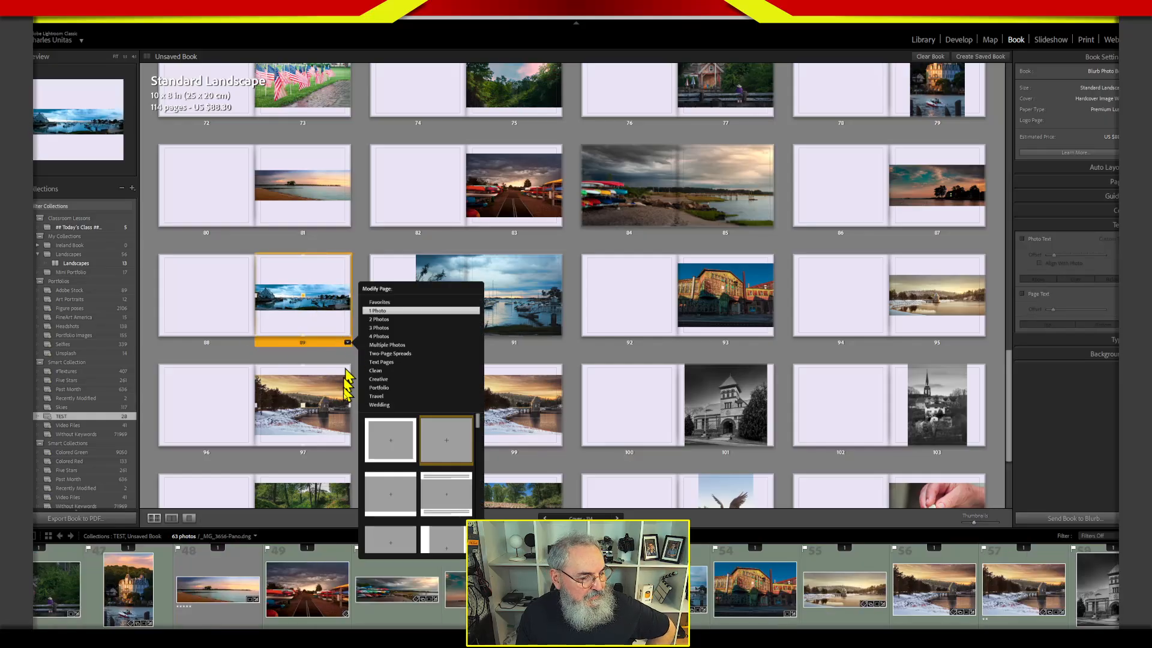
left_click(405, 355)
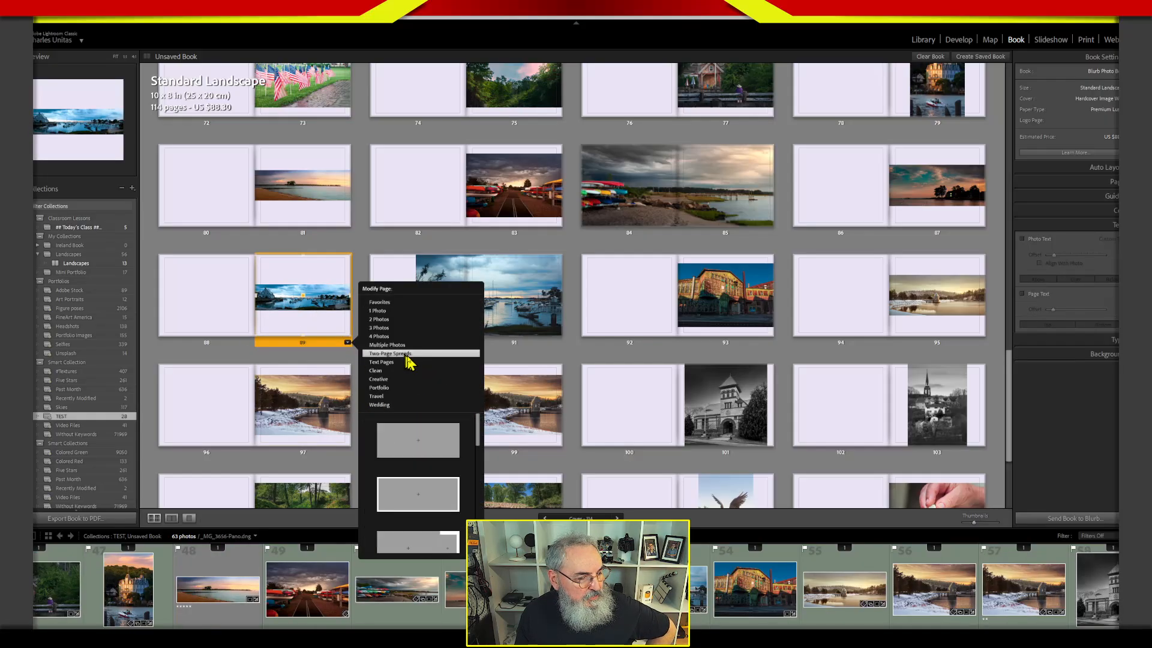
left_click(433, 438)
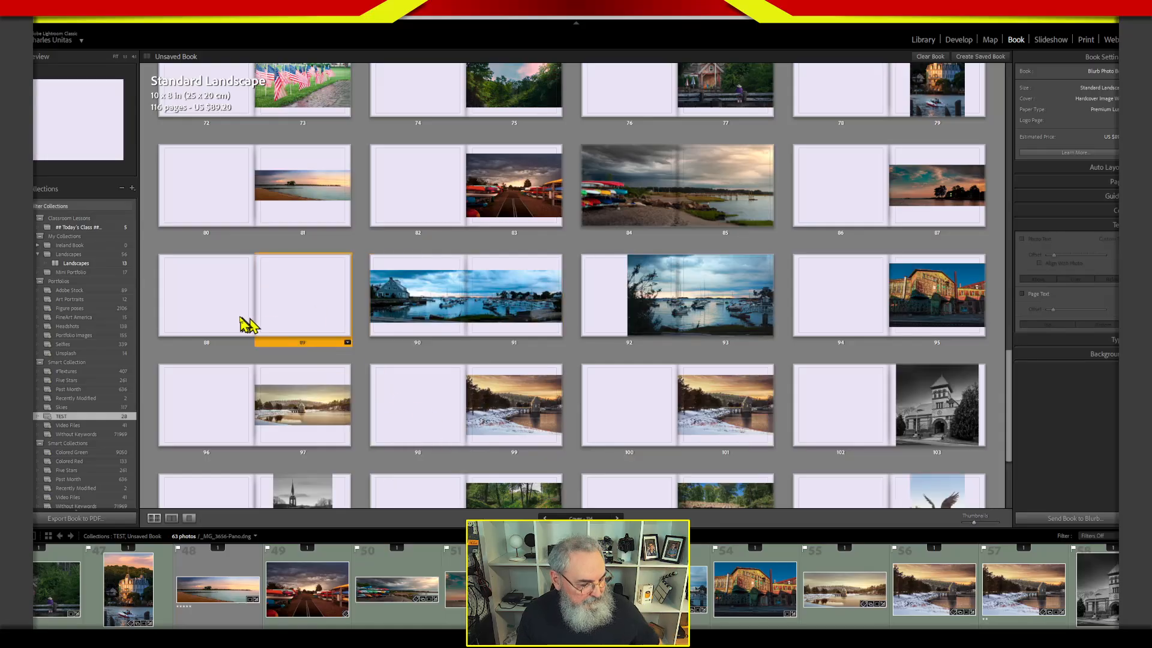
Remove the empty pages 88 and 89 just before the blue harbor panorama spread.
left_click(214, 301)
right_click(289, 347)
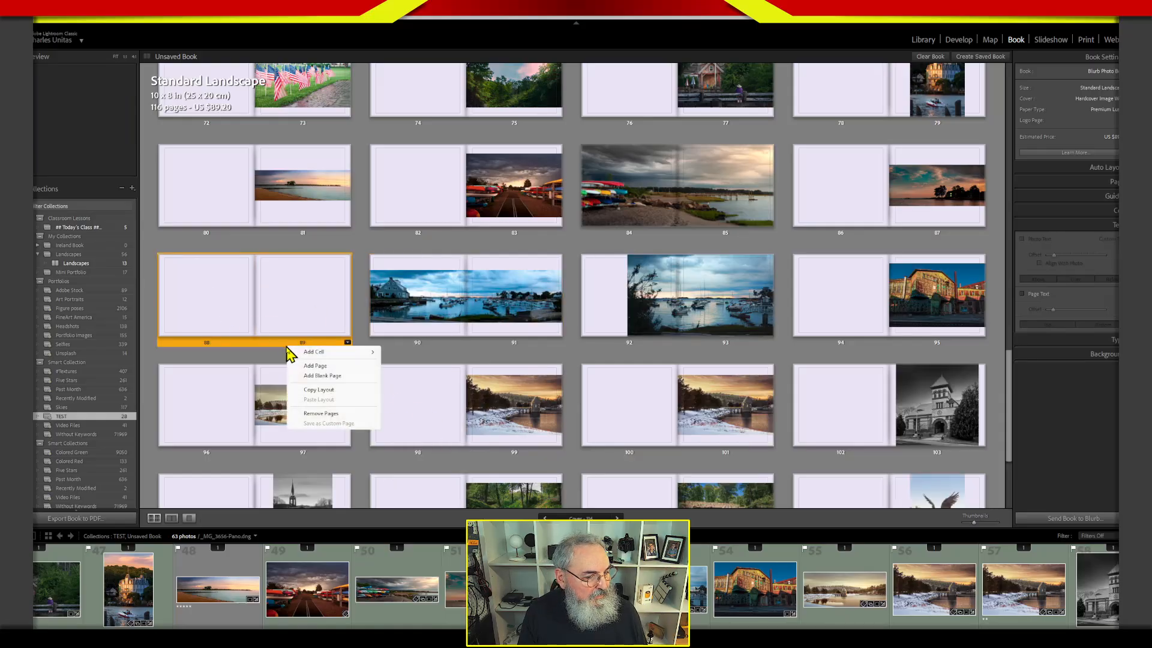
left_click(324, 413)
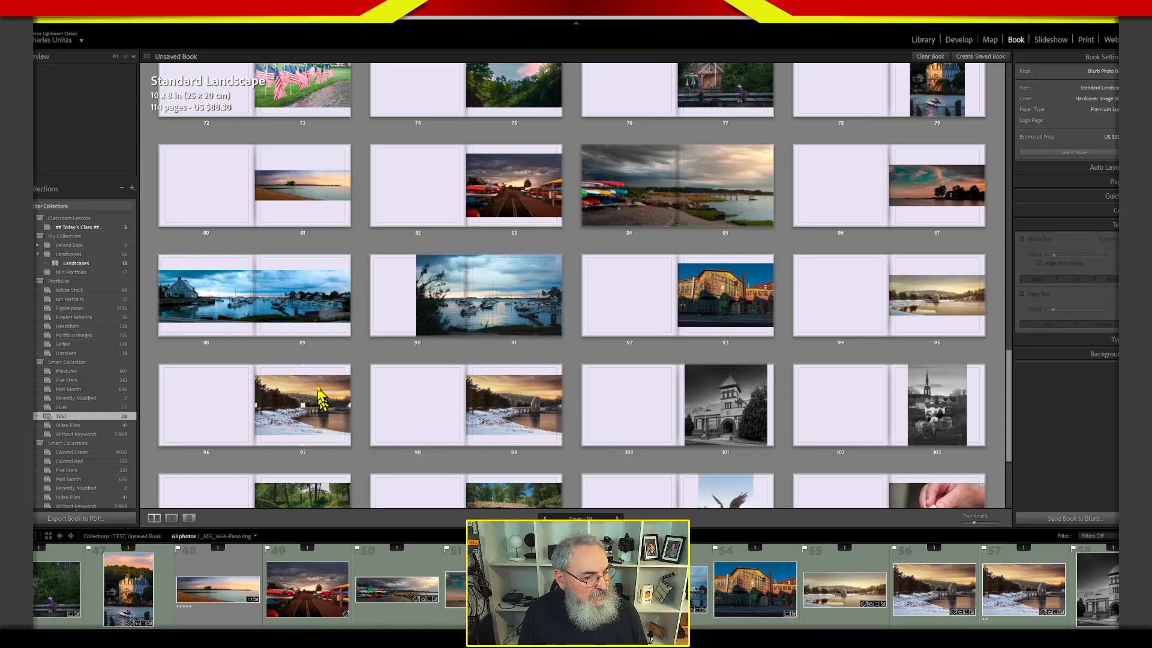
Zoom the blue harbor panorama on pages 88 and 89 to 29% and shift it right so the waterfront house shows.
left_click(283, 298)
left_click_drag(231, 240, 240, 240)
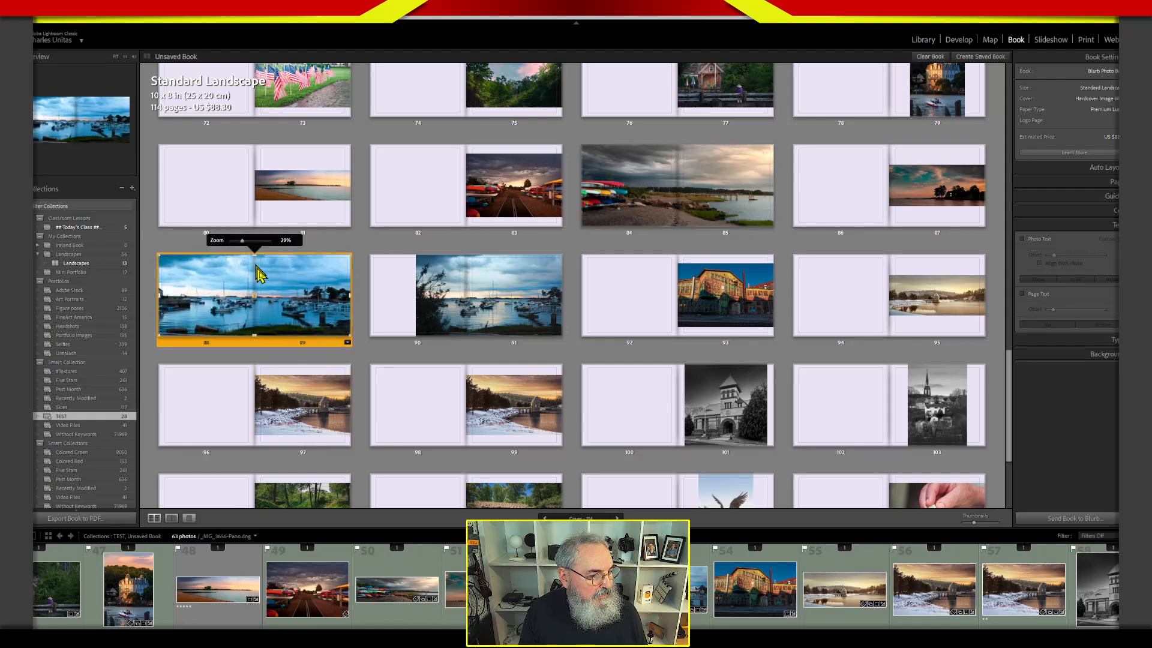
left_click_drag(303, 316, 337, 309)
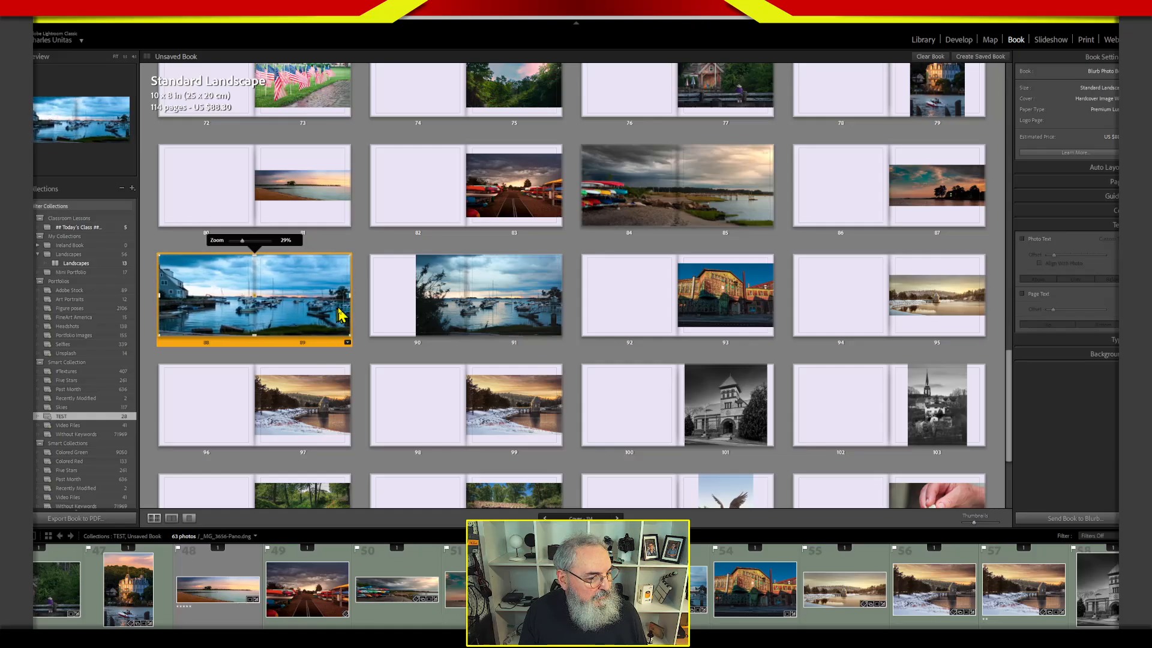
left_click(363, 377)
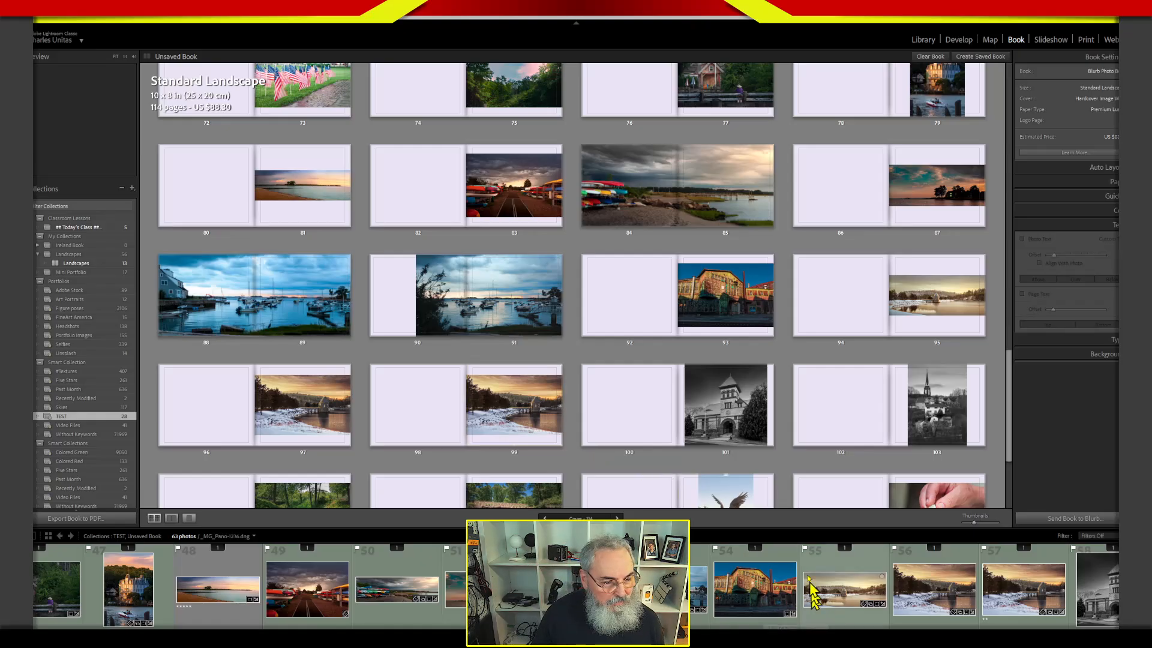
Remove pages 108 and 109 with the eagle statue photo near the end of the book.
scroll(1014, 414, "down", 2)
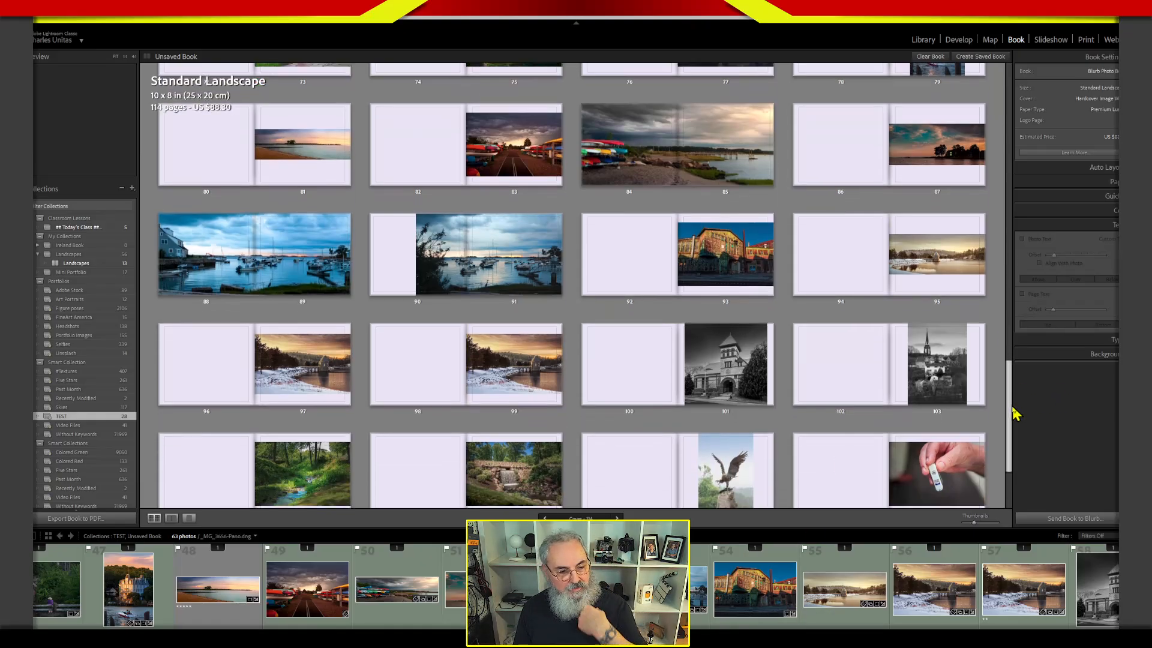
scroll(1014, 414, "down", 5)
left_click_drag(1018, 466, 1019, 437)
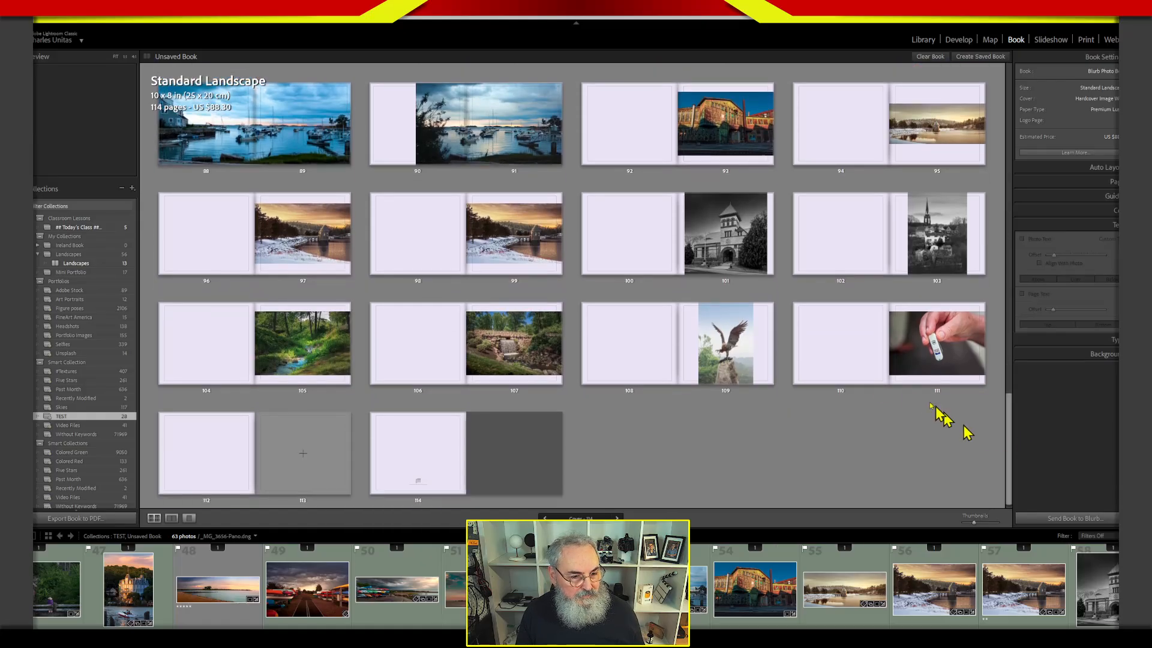
left_click(728, 384)
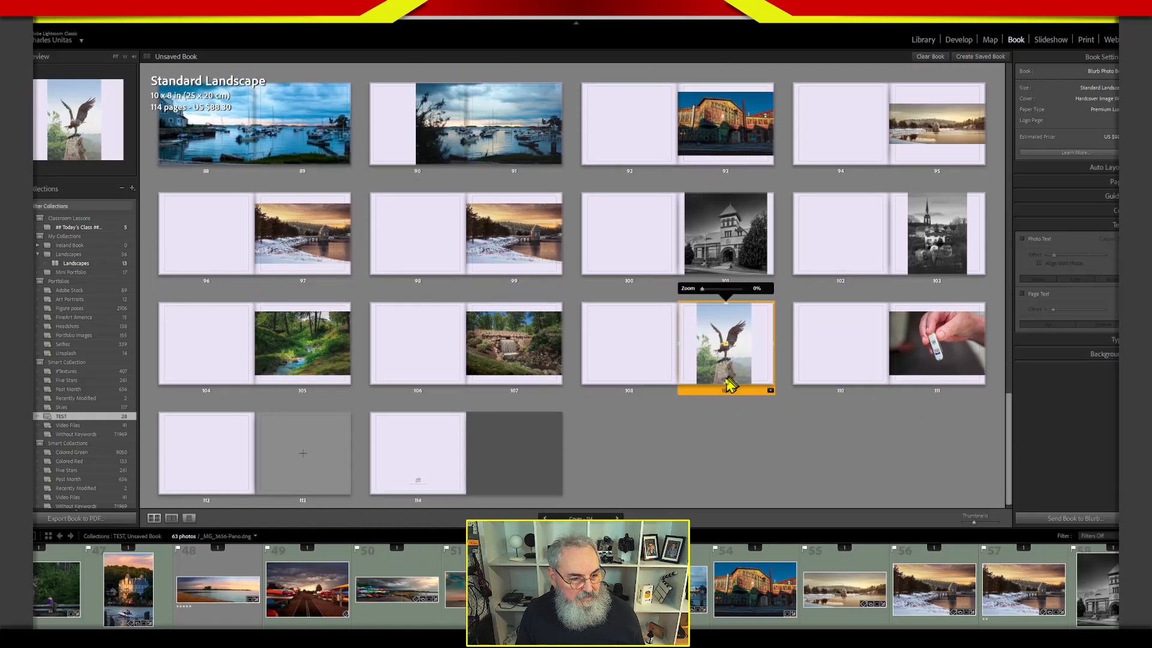
left_click(678, 392)
right_click(698, 394)
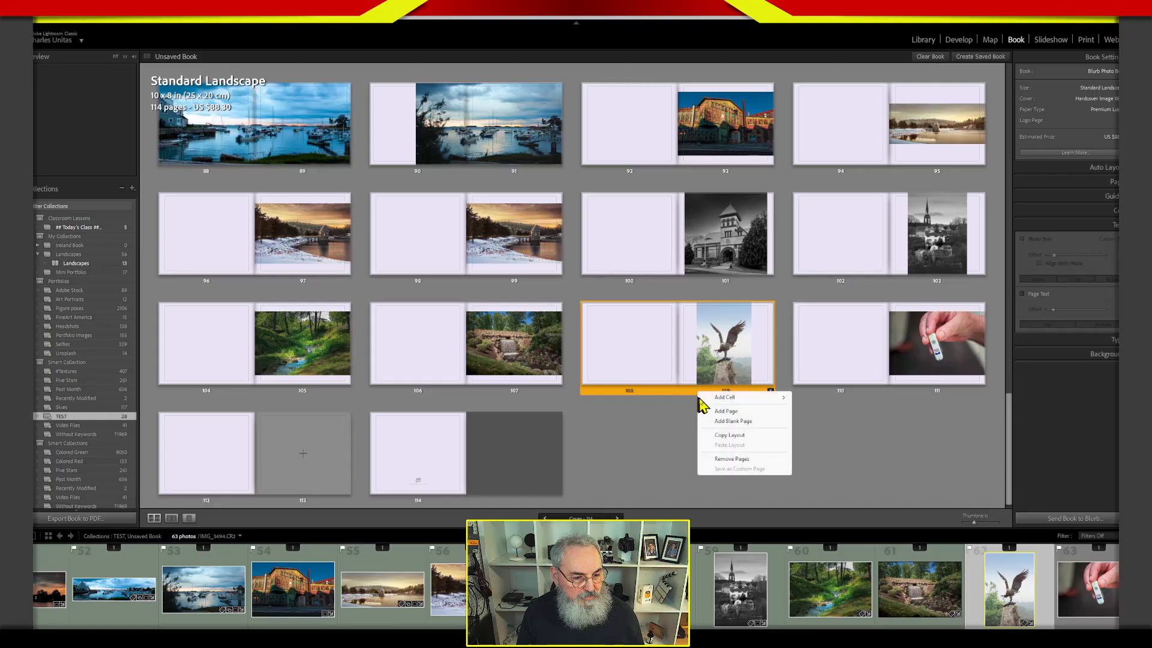
left_click(733, 459)
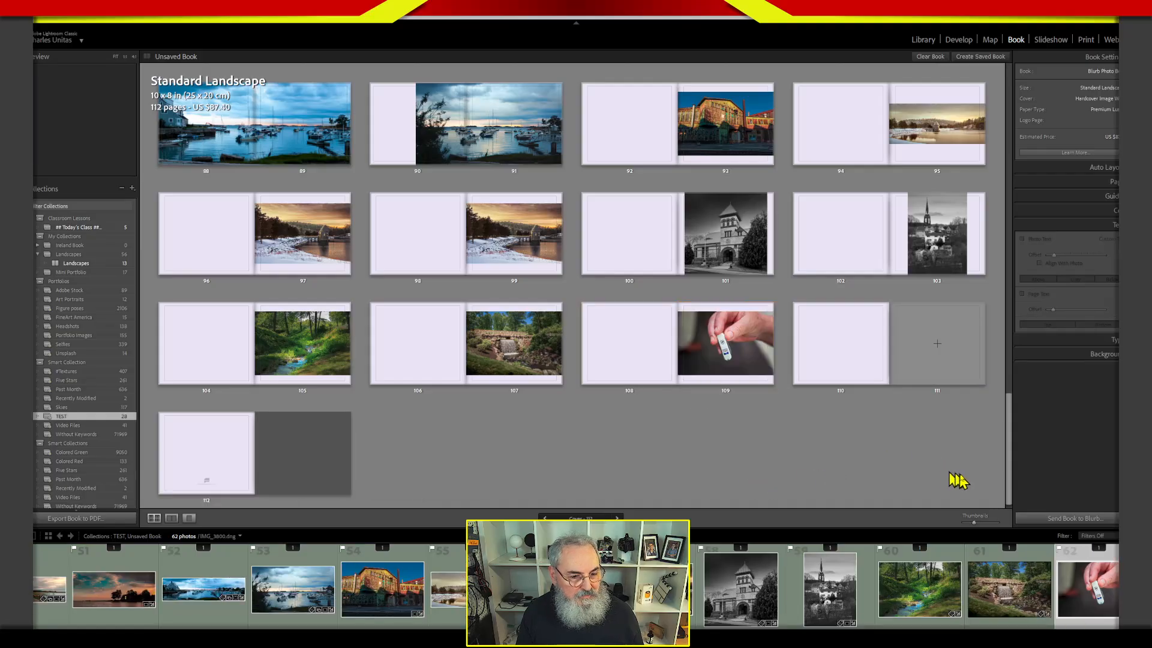
Remove pages 108 and 109 with the photo of a hand holding a small white object.
left_click(701, 378)
left_click(659, 380)
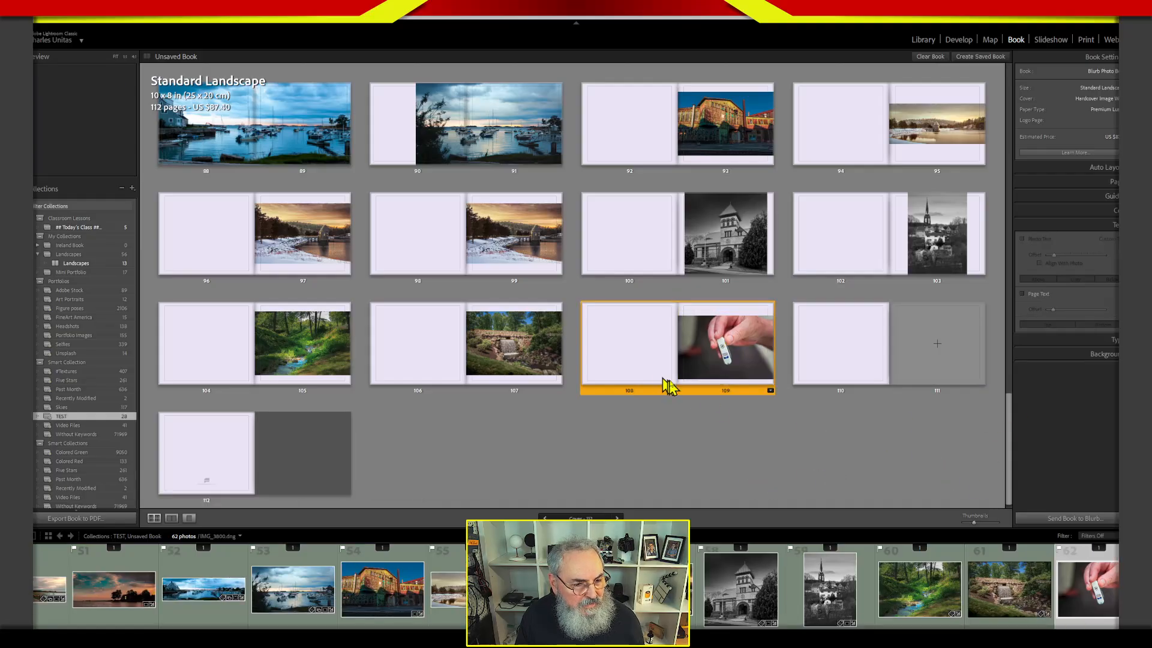
right_click(712, 397)
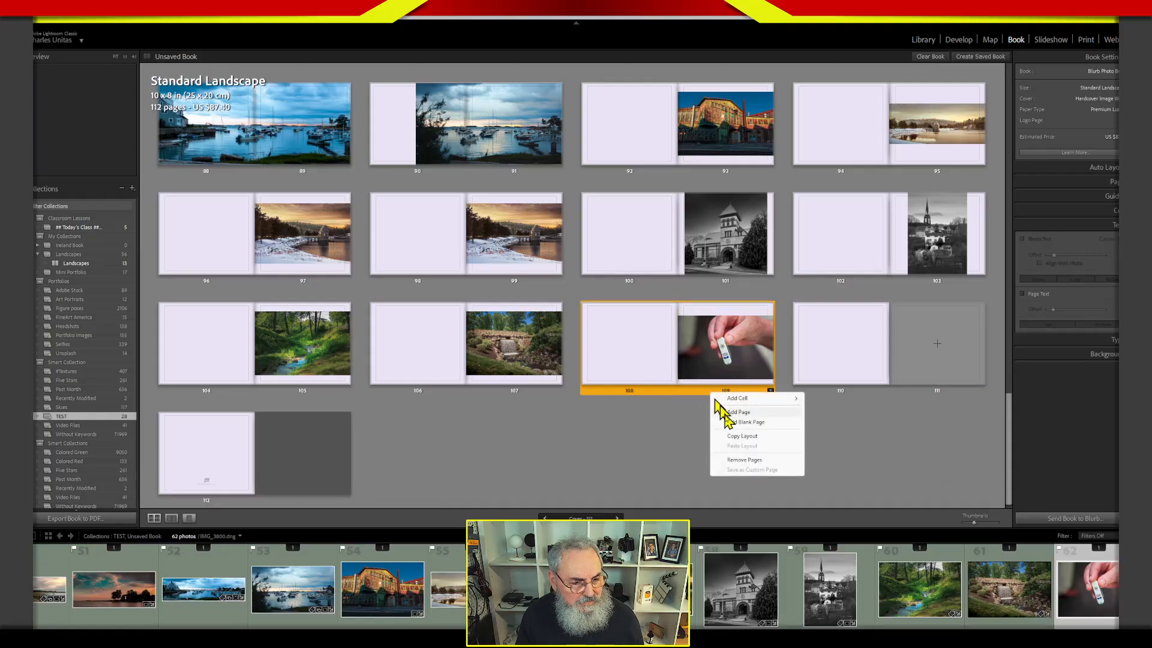
left_click(744, 466)
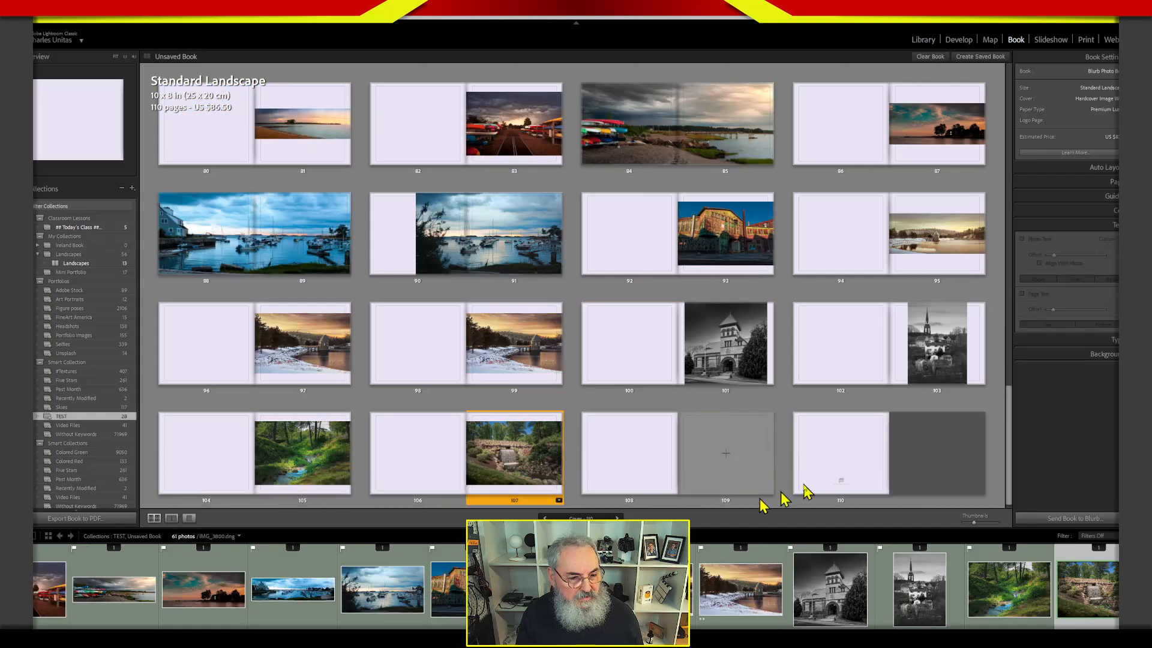
Remove the empty pages 108 and 109 just before the final logo page.
left_click(865, 484)
left_click(744, 480)
left_click(642, 465)
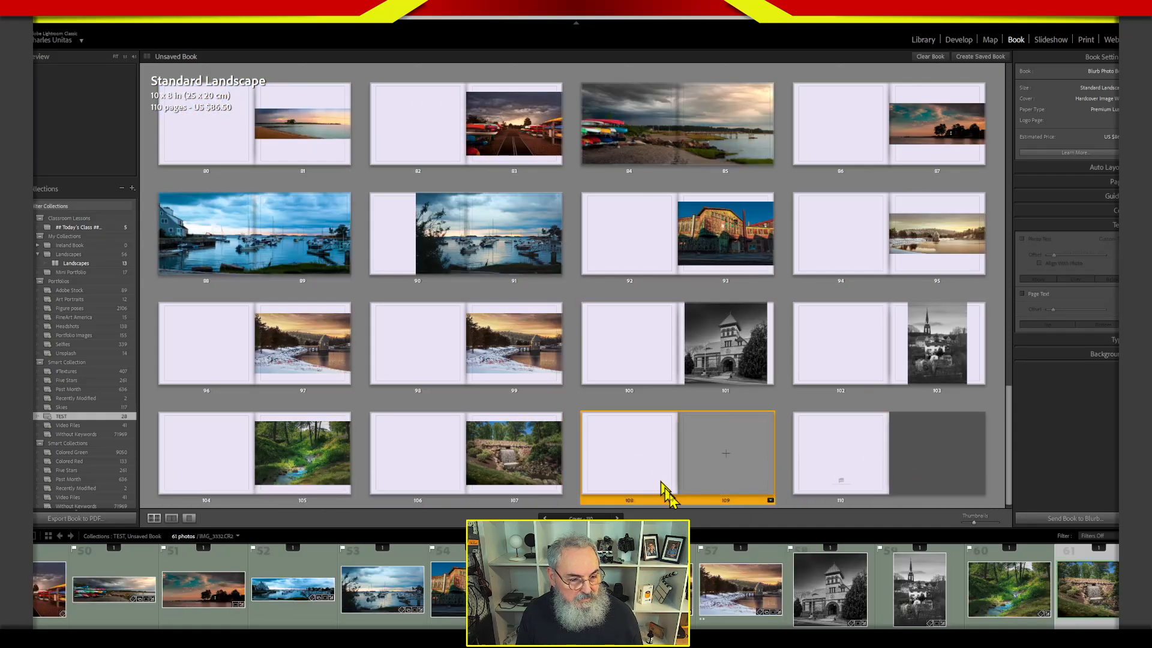
right_click(689, 504)
left_click(723, 568)
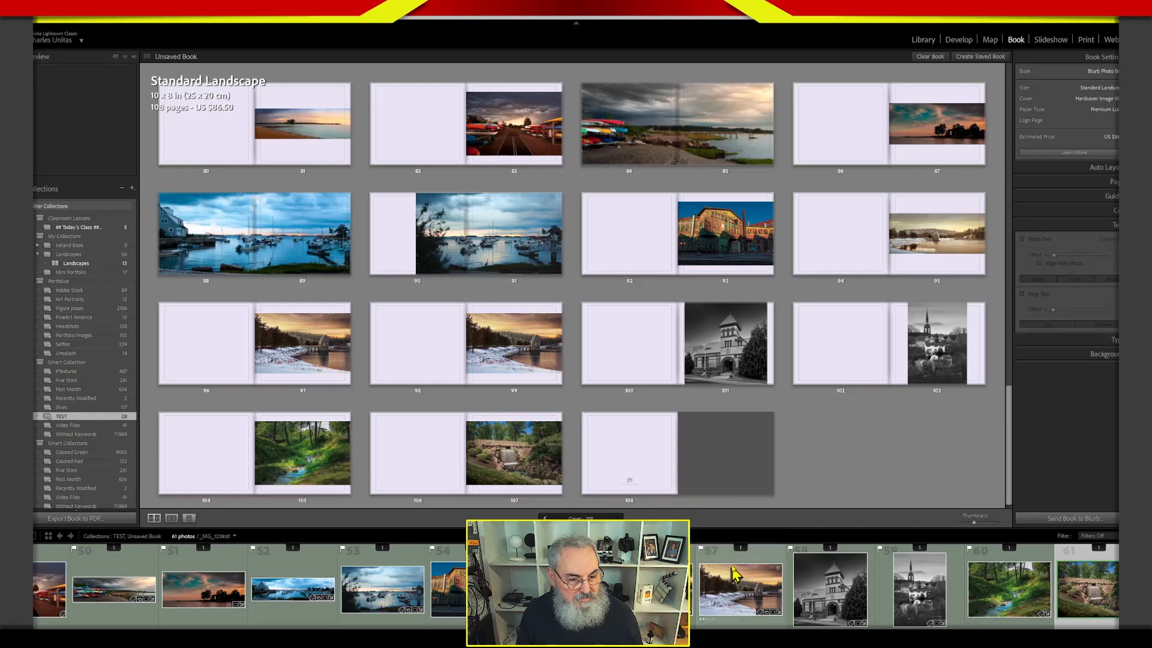
Remove pages 36 and 37 with the horizontal version of the bright lighthouse photo.
left_click_drag(1010, 420, 989, 207)
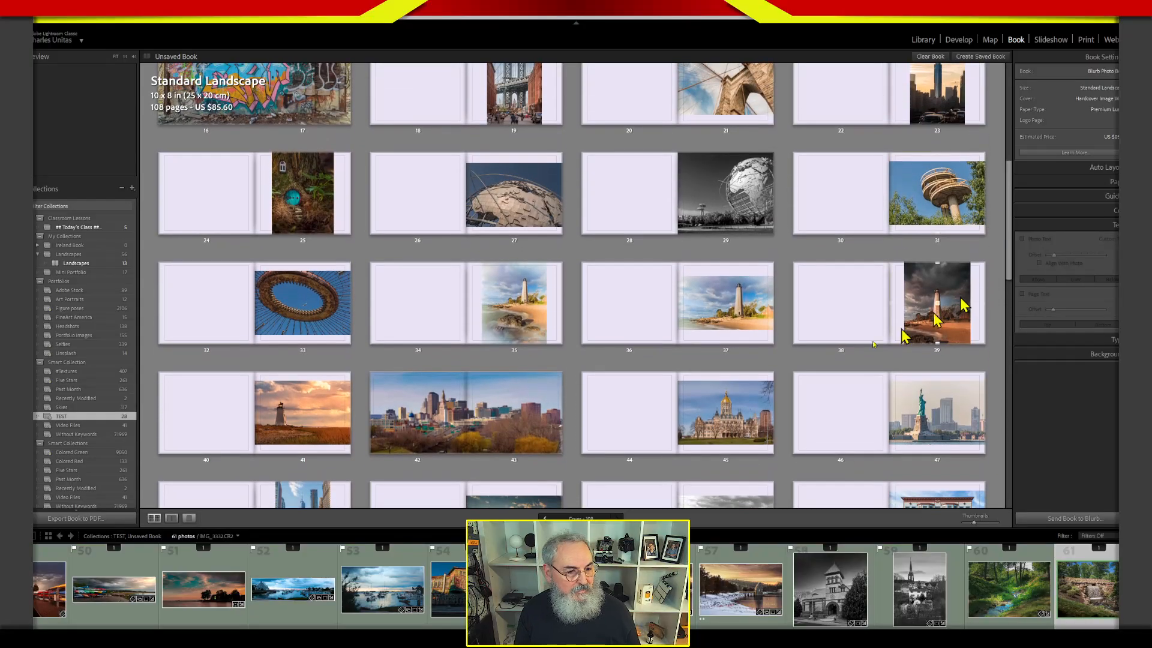
left_click(706, 339)
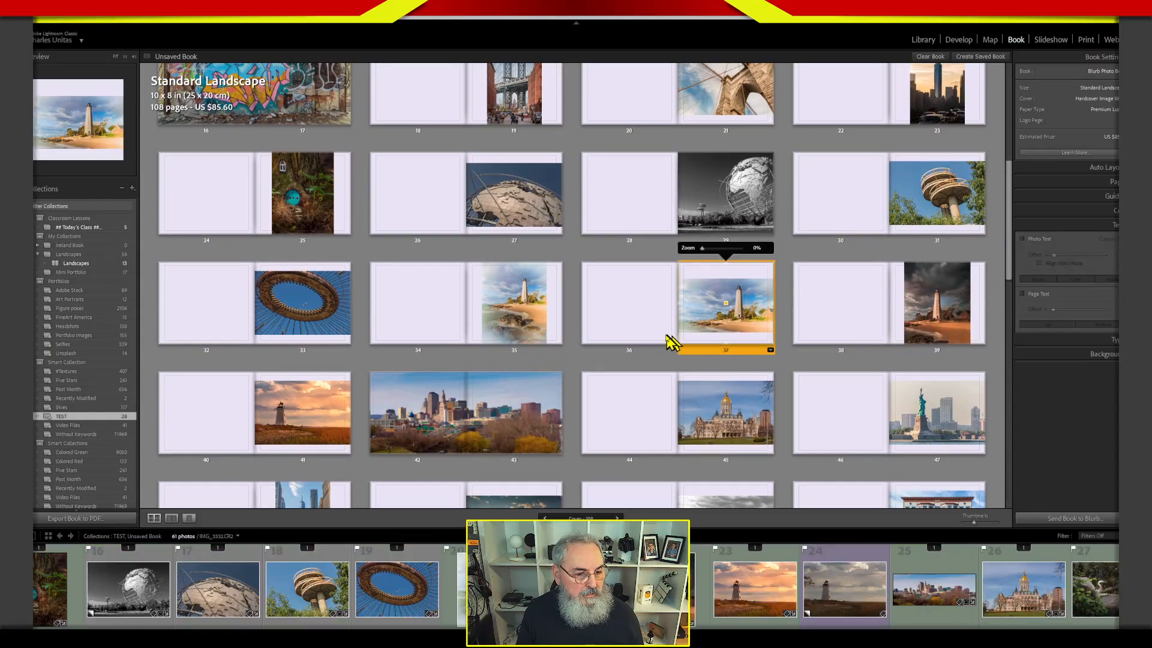
left_click(631, 333)
right_click(654, 350)
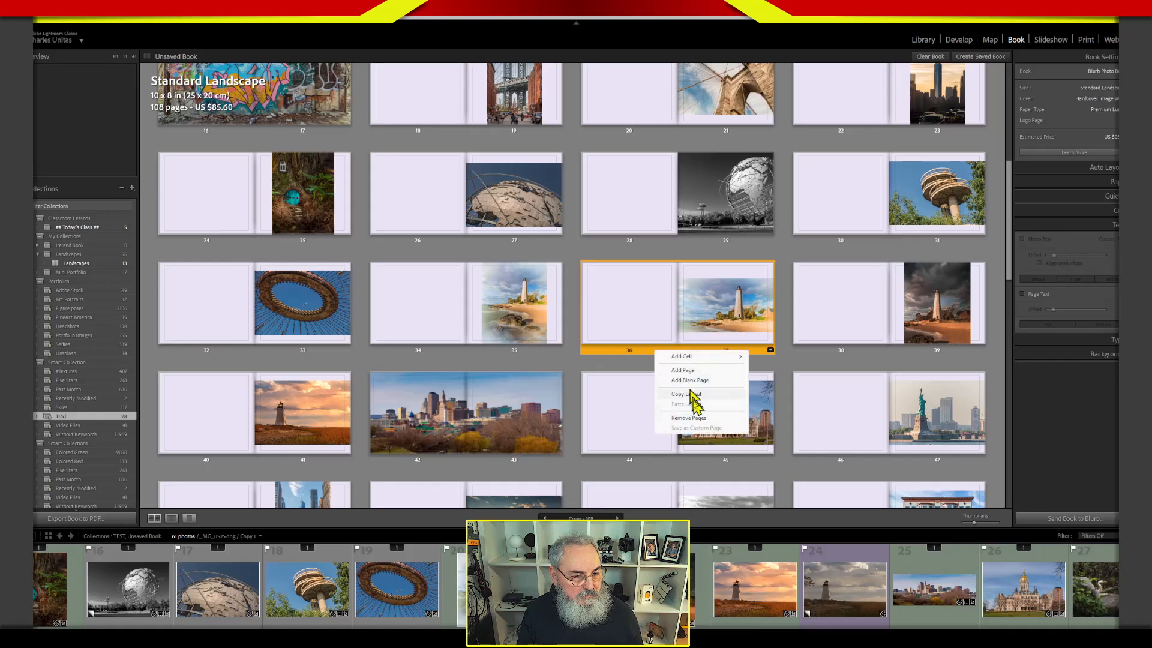
left_click(700, 424)
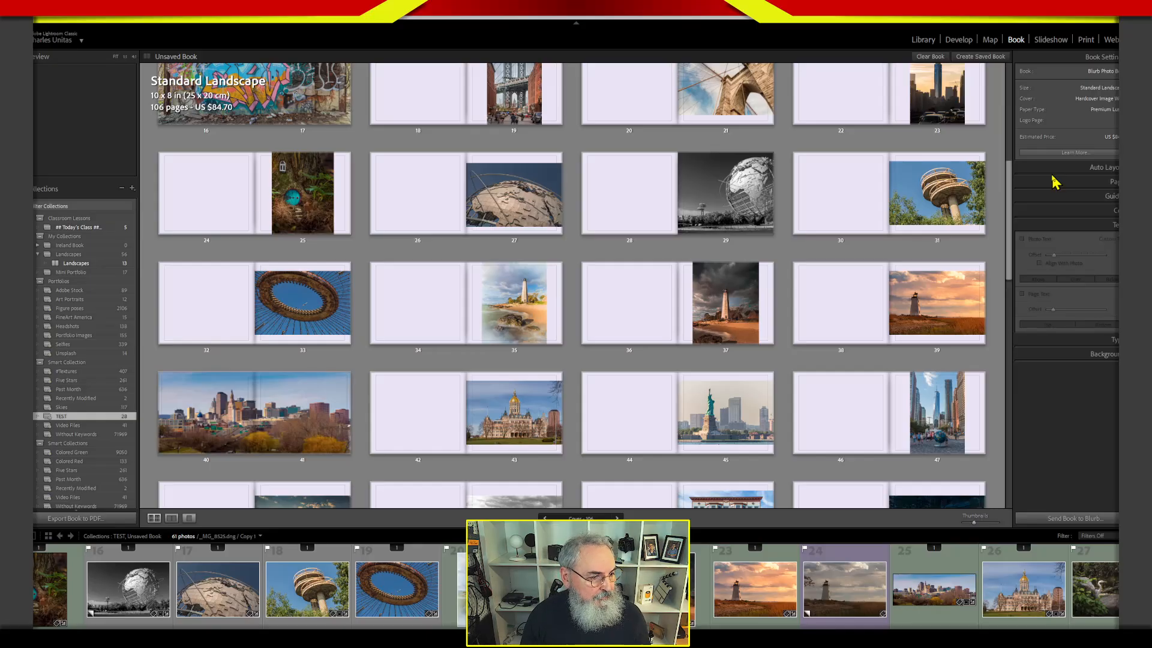
Move the circular structure photo from page 33 to page 30 and apply a 1 Photo layout with a text cell beside the photo.
left_click_drag(313, 287, 835, 189)
left_click(883, 240)
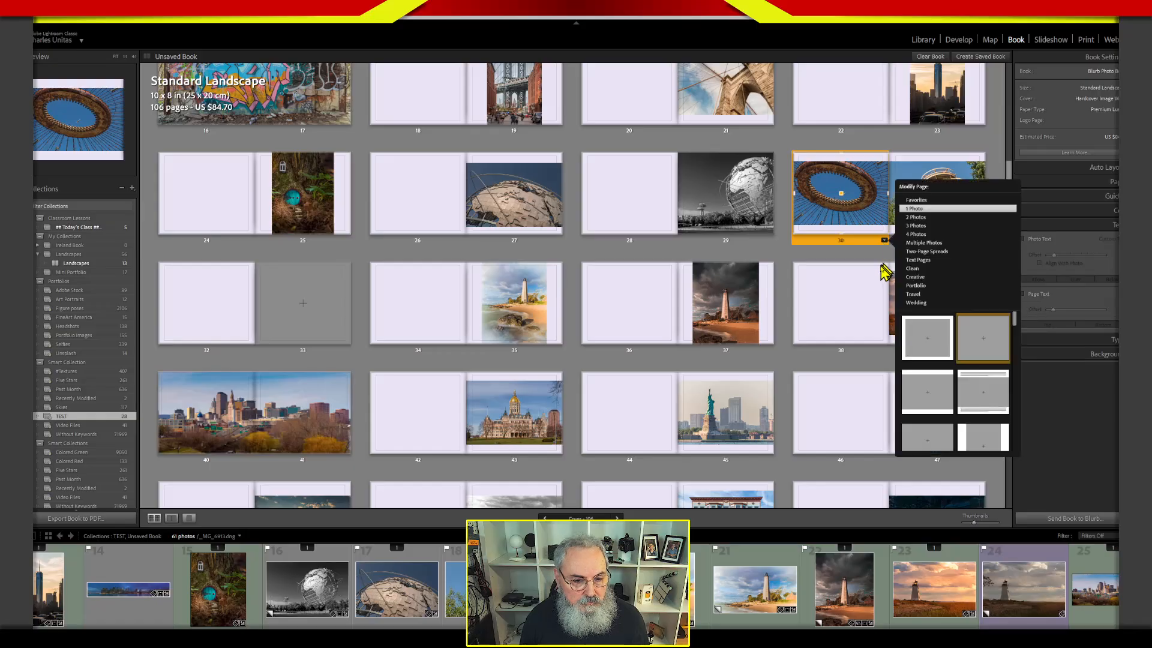
left_click_drag(1010, 320, 1018, 364)
left_click(990, 377)
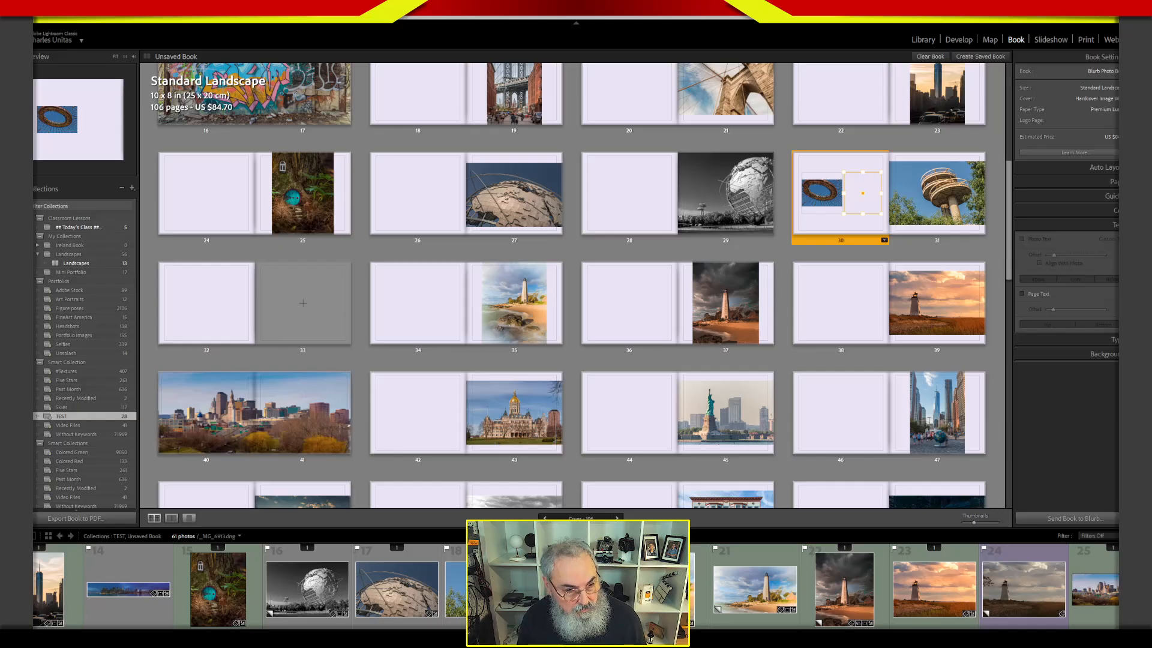
Paste the copied text into the text cell beside the circular structure photo on page 30.
left_click(856, 202)
key("ctrl+v")
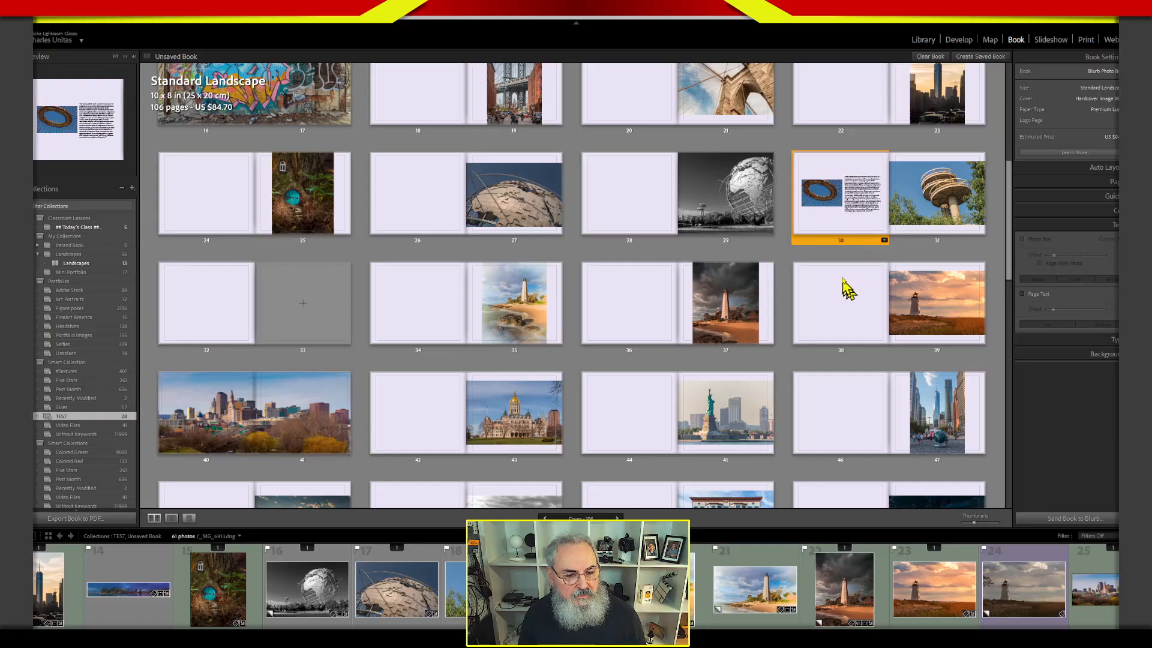
left_click(997, 255)
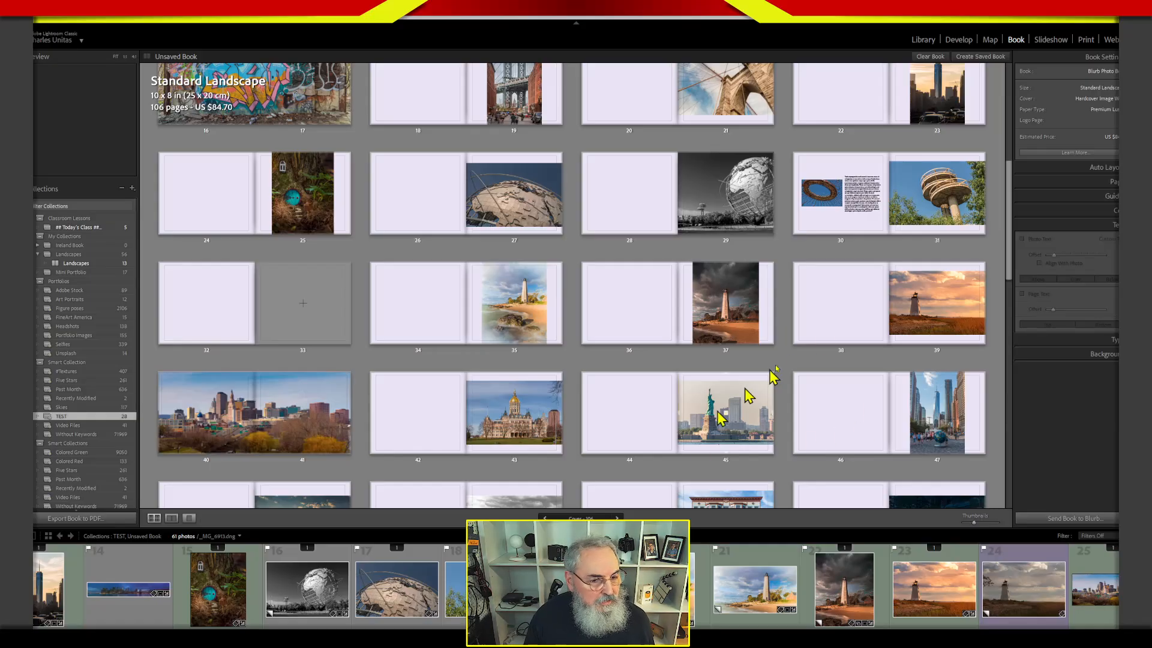
Zoom in the circular structure photo on page 30 so it fills more of its cell.
left_click_drag(1010, 249, 999, 214)
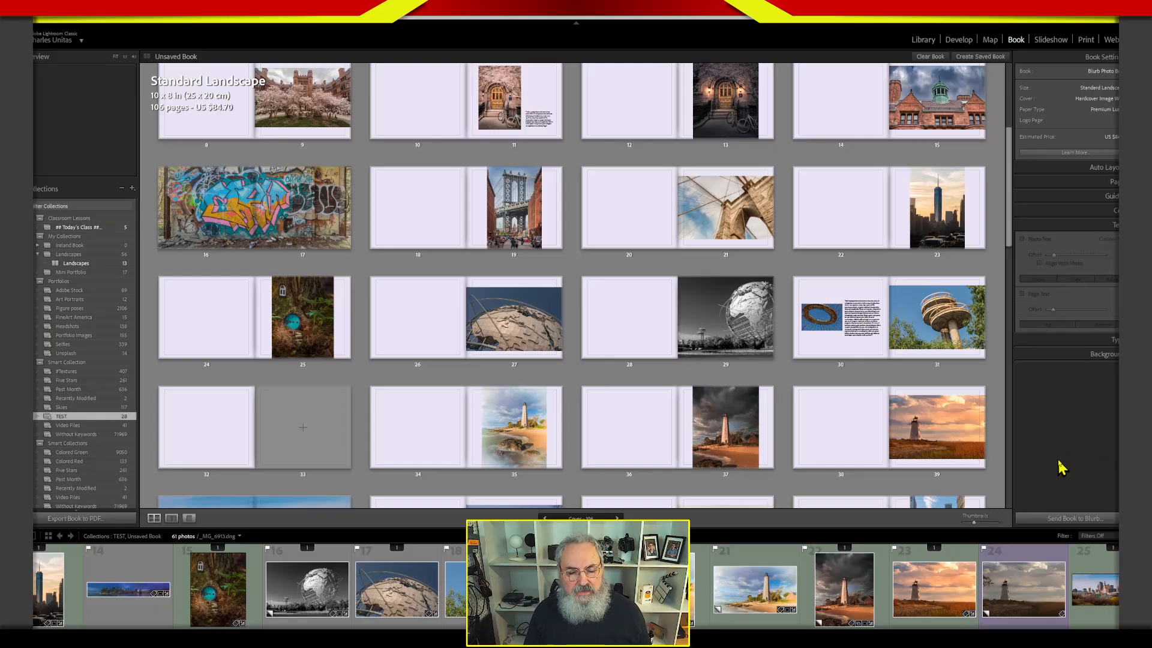
left_click(833, 338)
left_click(834, 338)
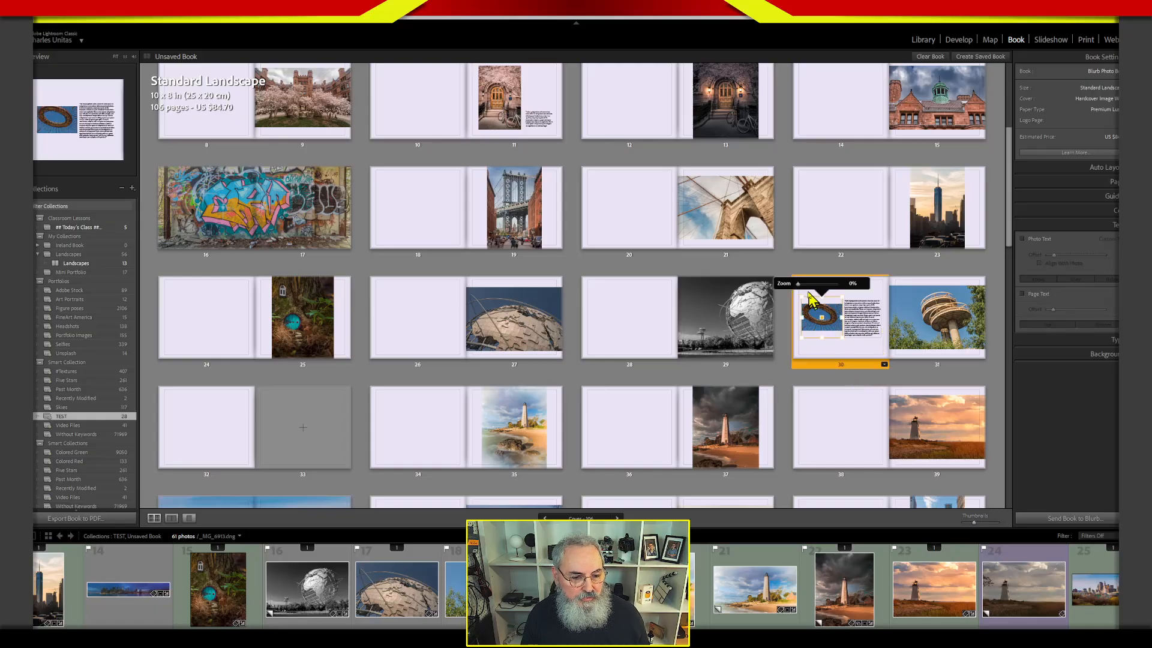
left_click_drag(800, 285, 806, 290)
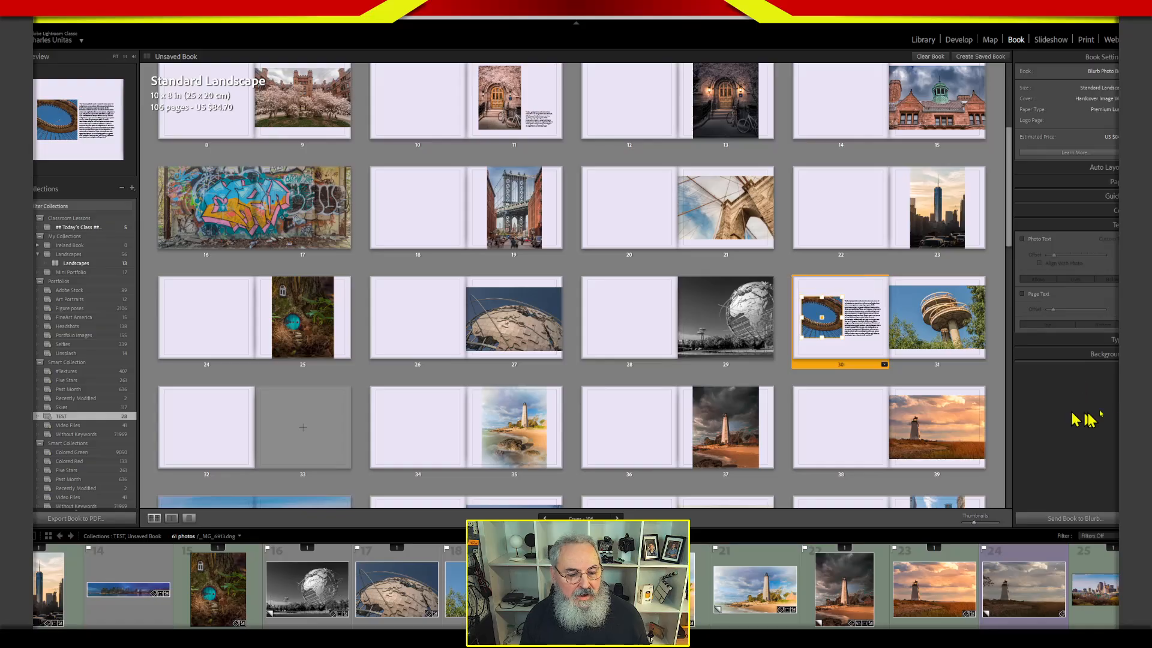
left_click(999, 413)
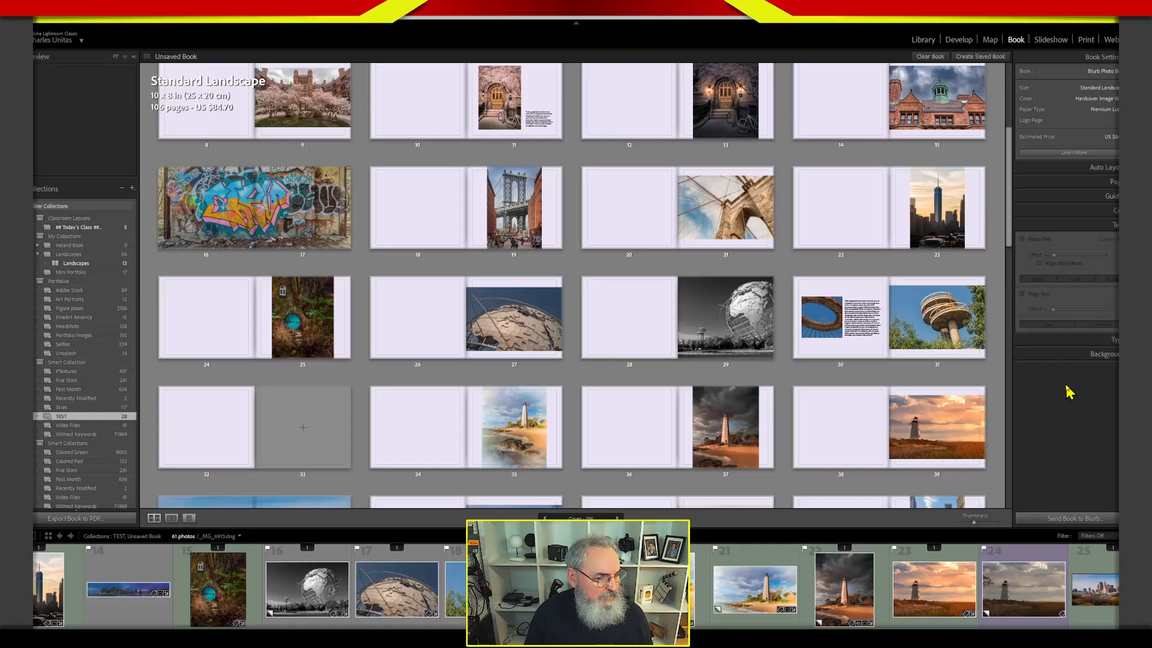
Remove pages 32 and 33, left empty before the bright lighthouse photo.
left_click(281, 451)
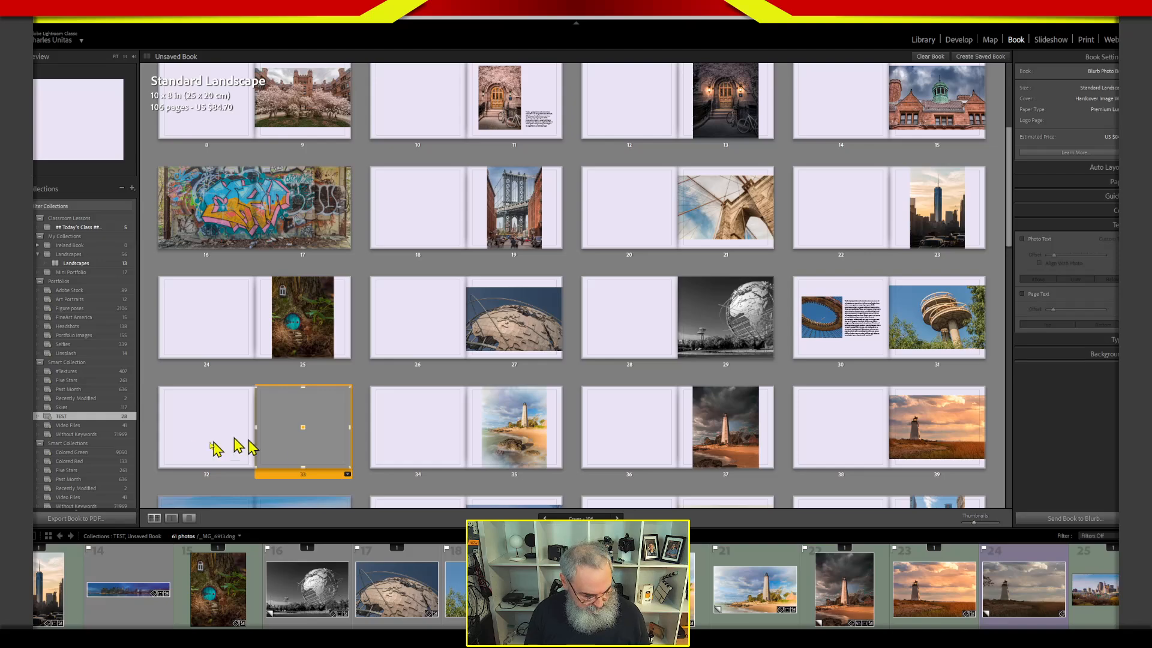
left_click(182, 463)
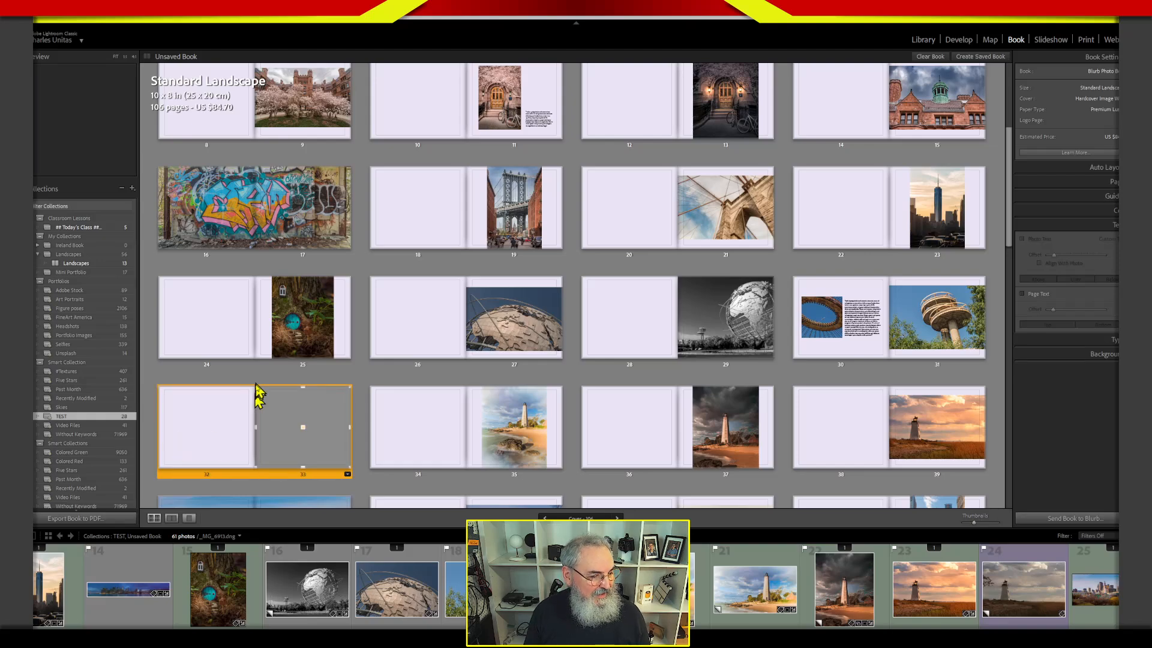
right_click(271, 475)
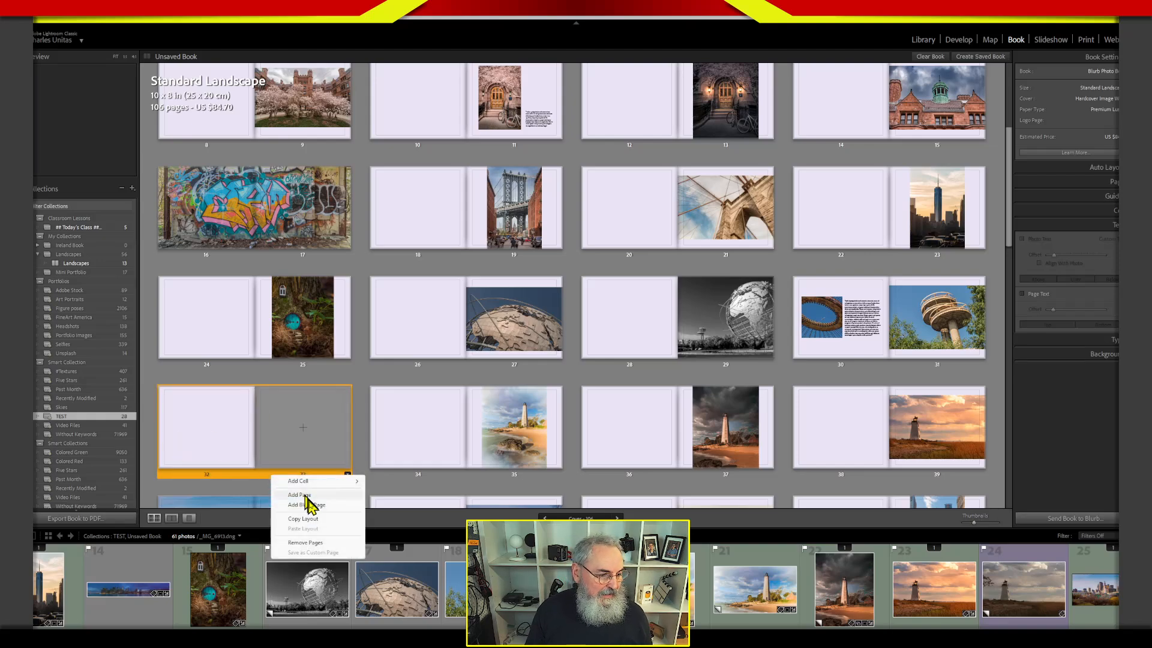
left_click(306, 543)
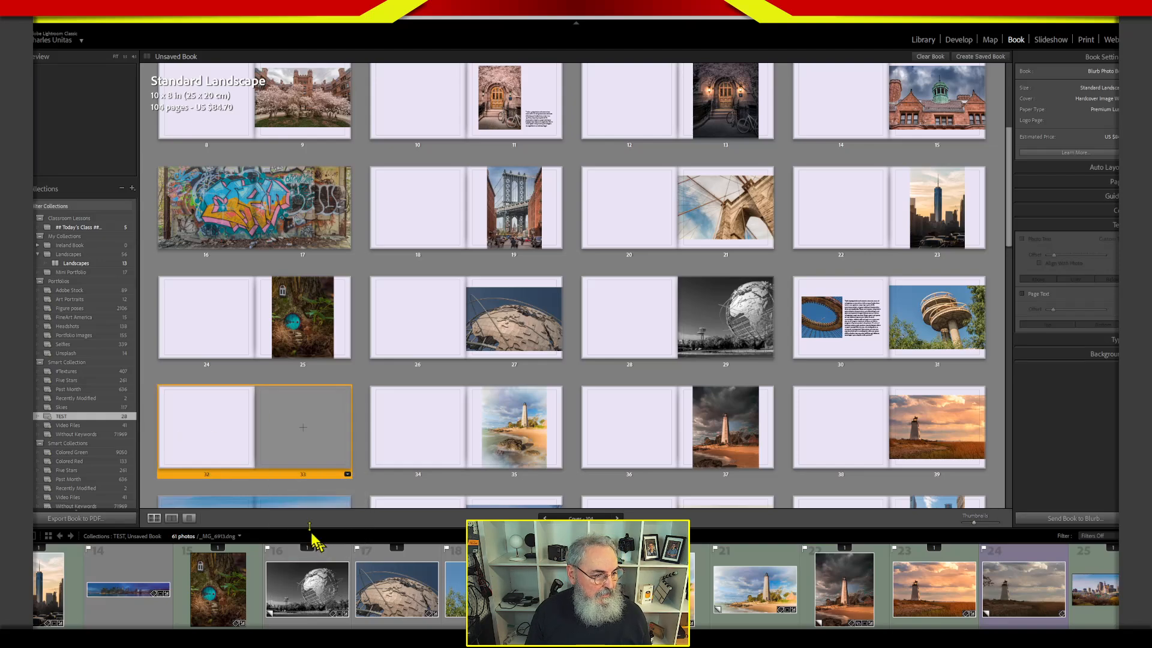
Remove pages 24 and 25 with the vertical forest photo.
left_click(245, 329)
left_click(271, 329)
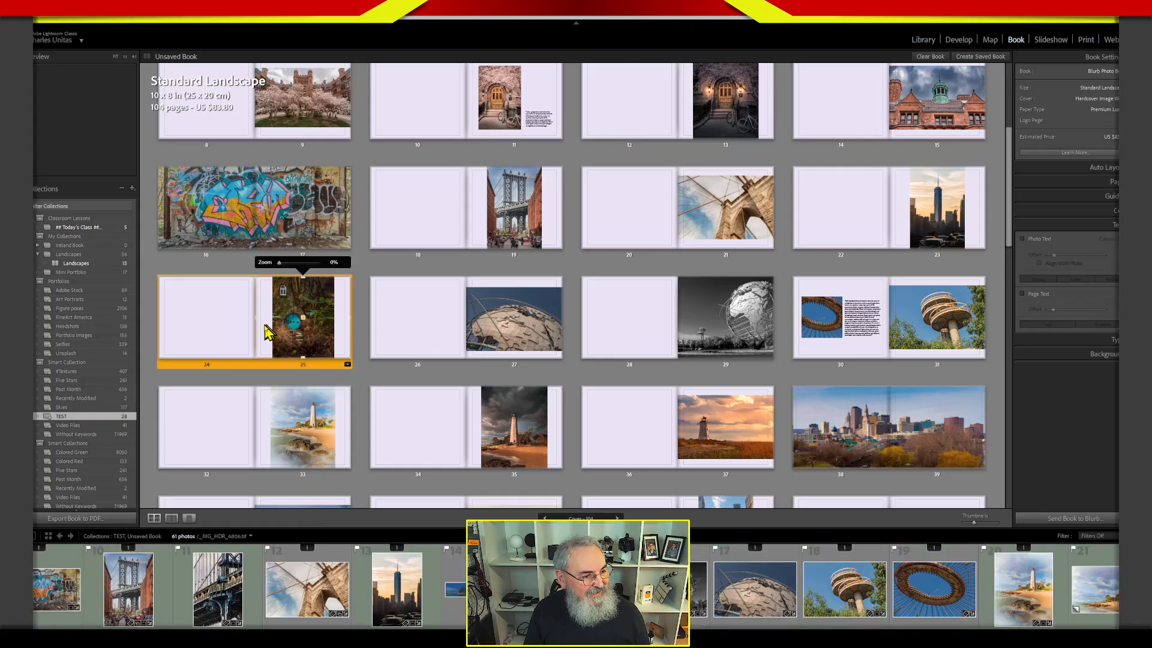
right_click(285, 368)
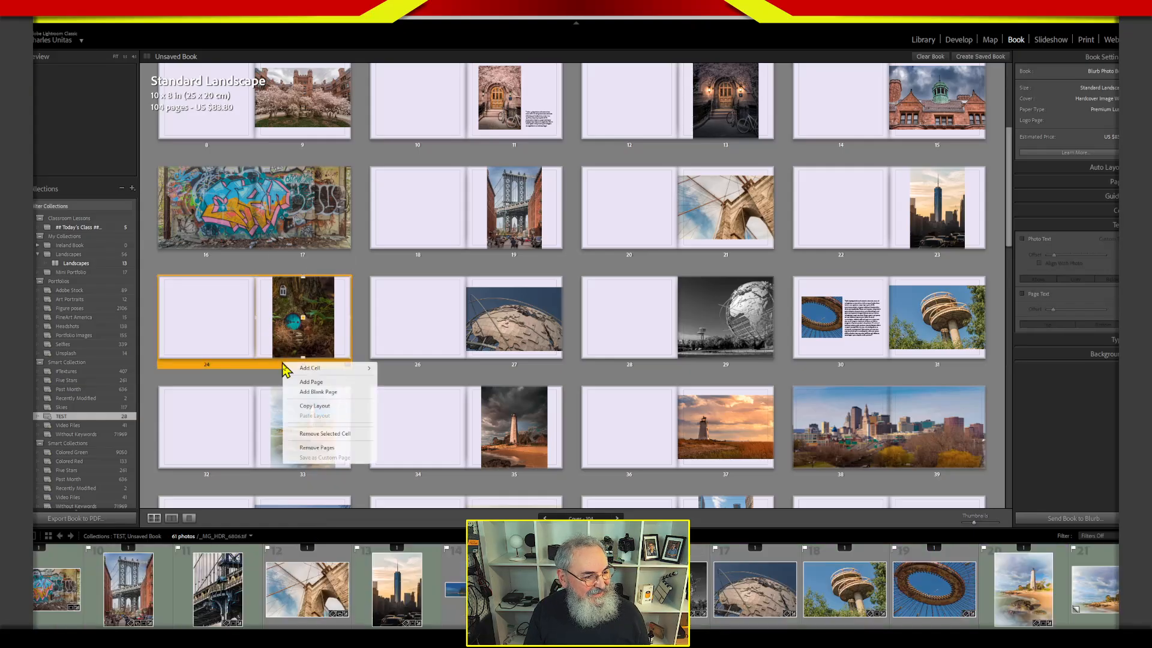
left_click(328, 447)
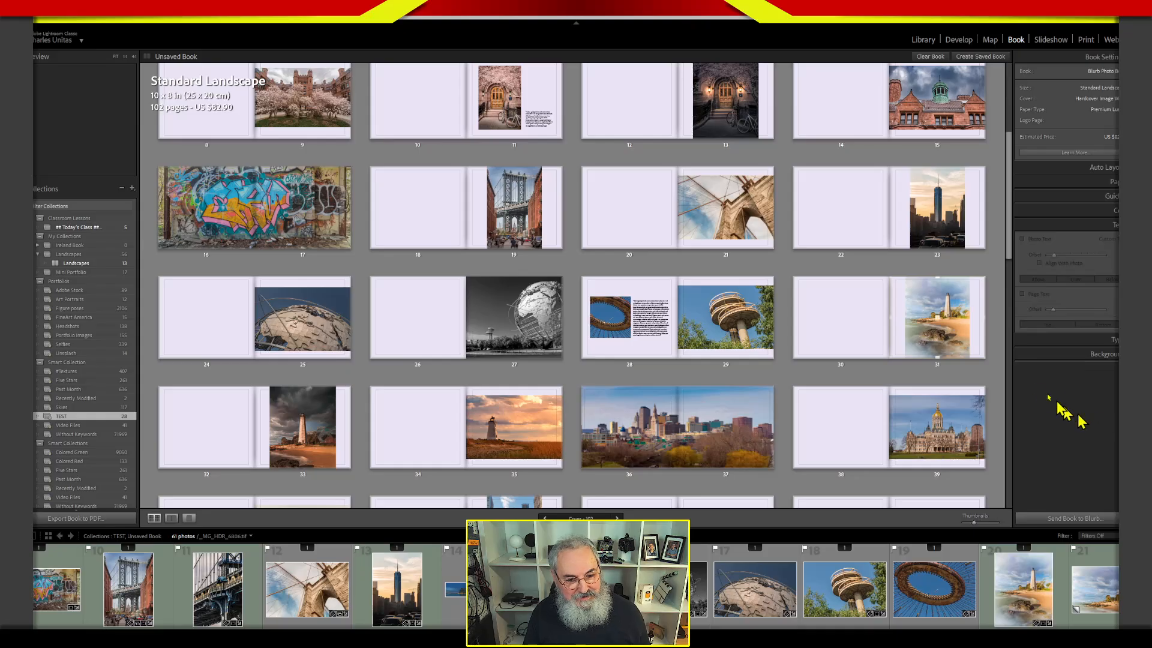
left_click_drag(1010, 255, 1018, 318)
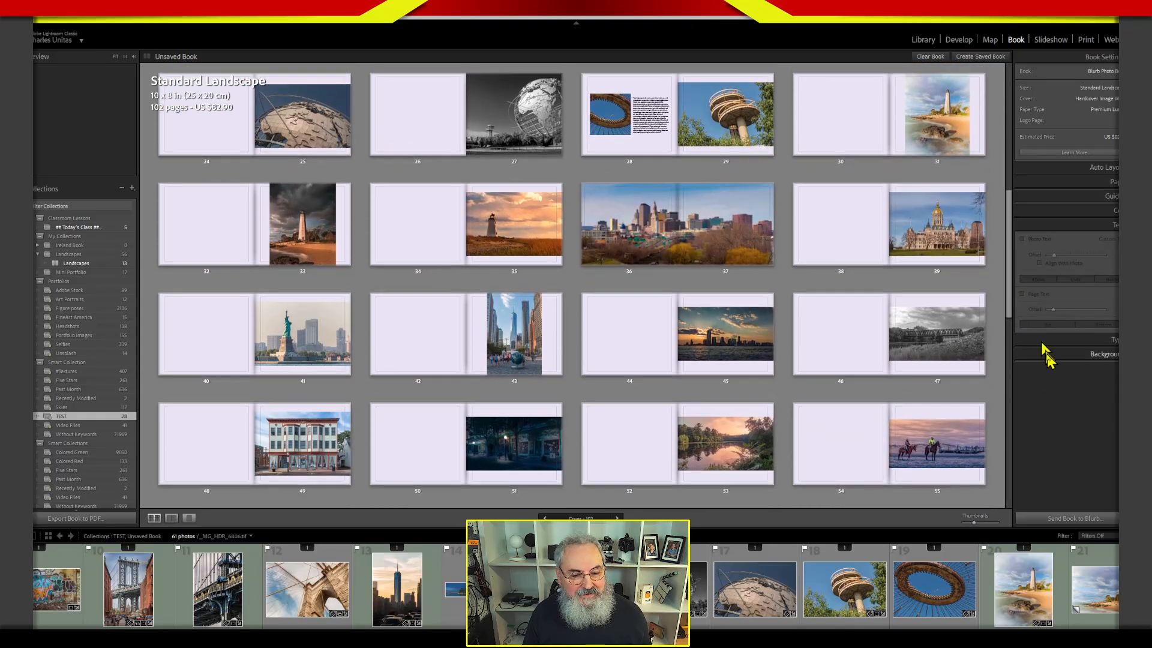